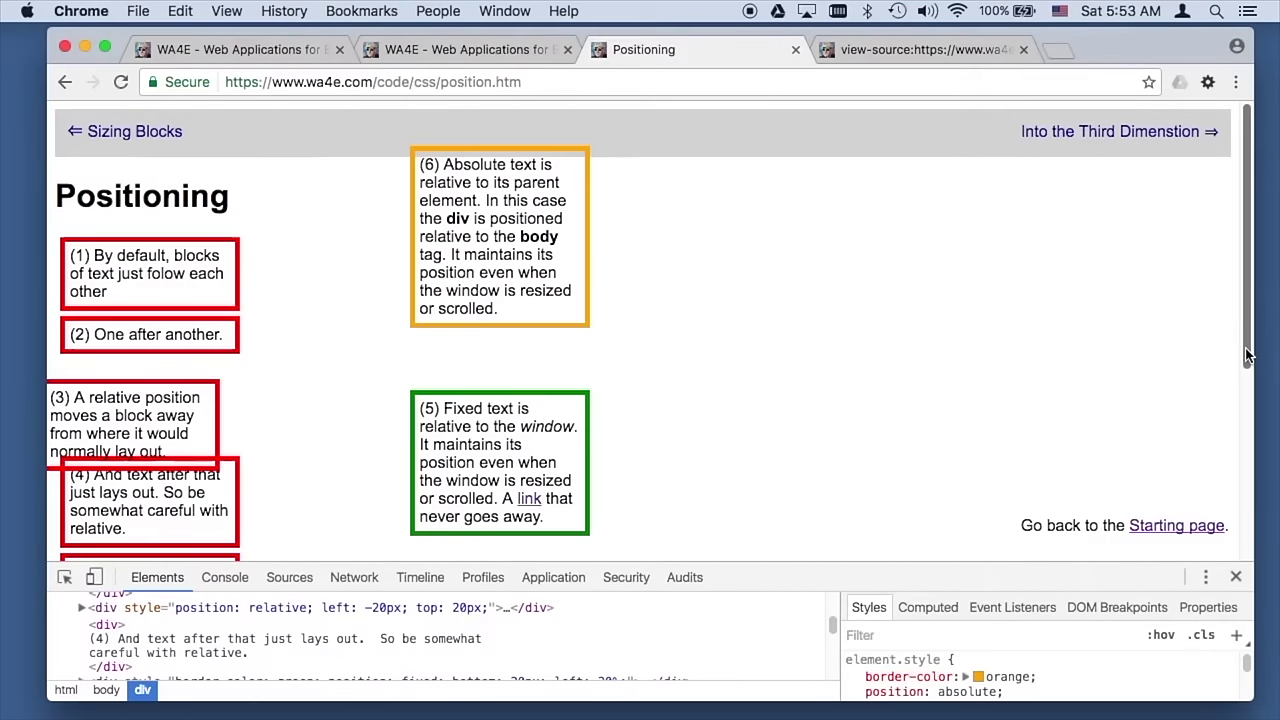
# Step: Scroll the Positioning page down and back up to examine how the fixed and absolute blocks behave
pyautogui.moveTo(1248, 303); pyautogui.dragTo(1222, 355)
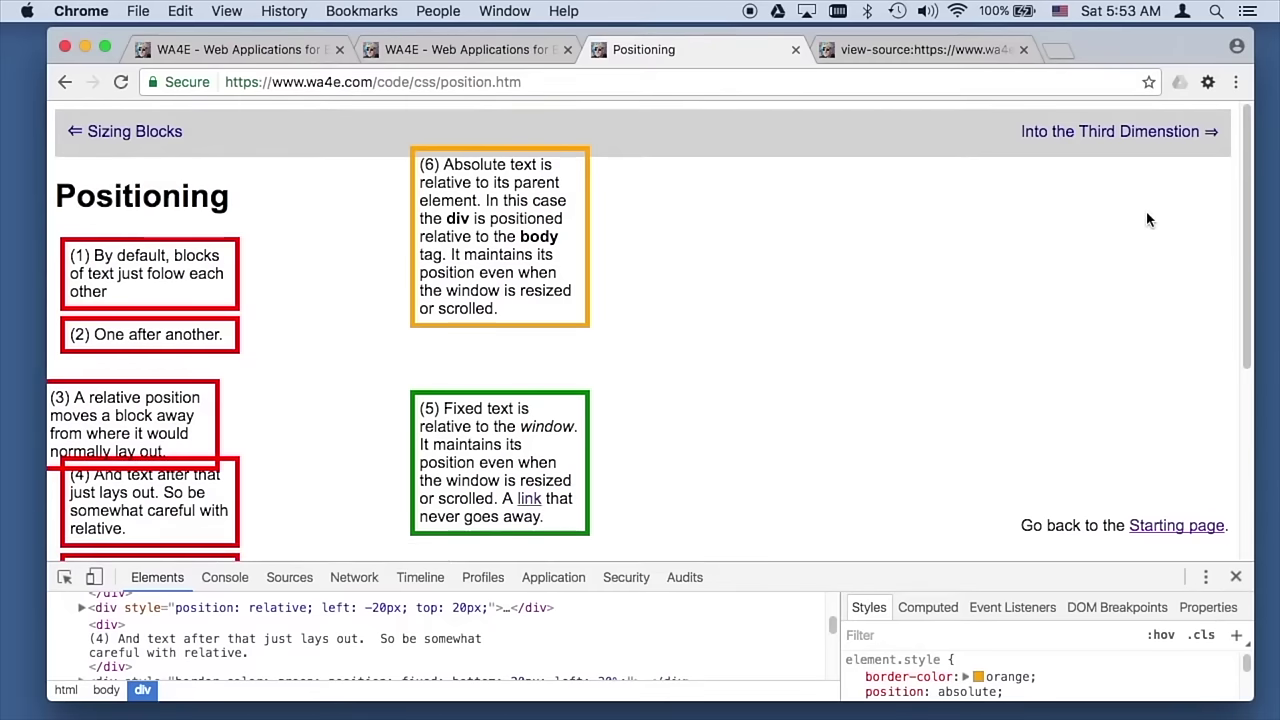
pyautogui.scroll(-5, 1244, 228)
pyautogui.scroll(5, 1244, 228)
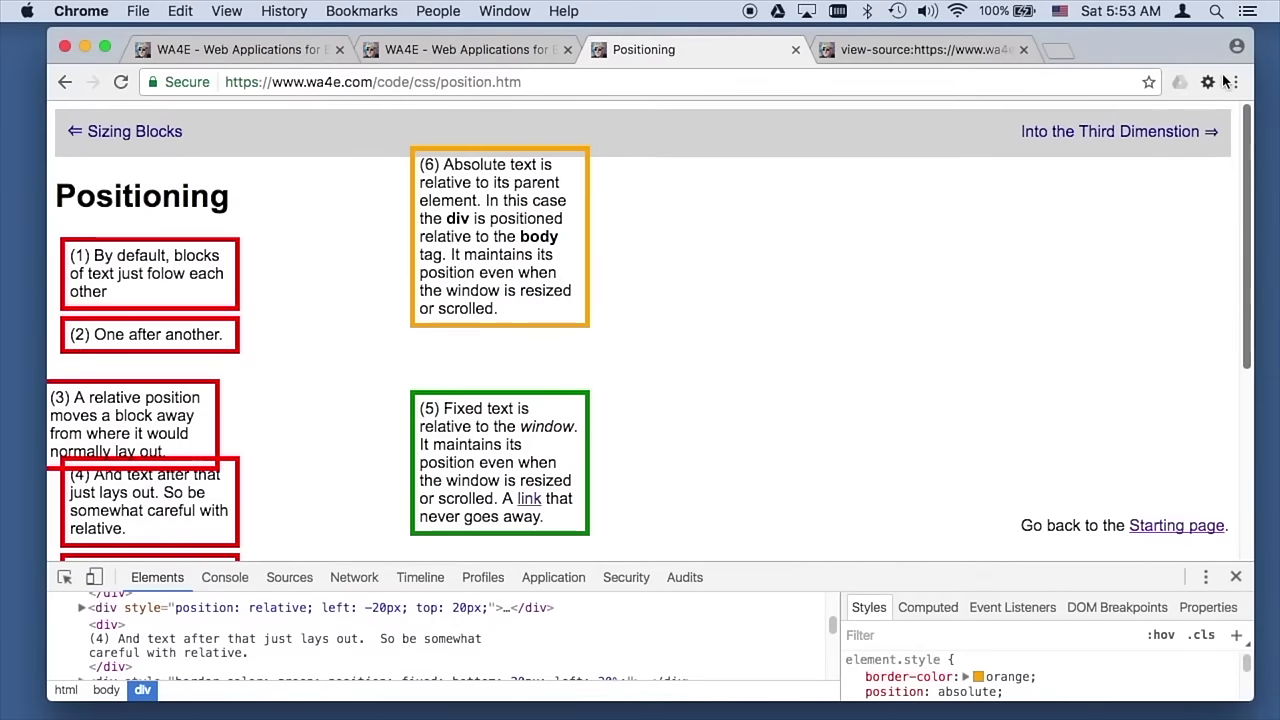
# Step: In the page source, highlight the orange absolutely positioned div (6) and its parent body tag
pyautogui.click(928, 50)
pyautogui.scroll(-2, 140, 384)
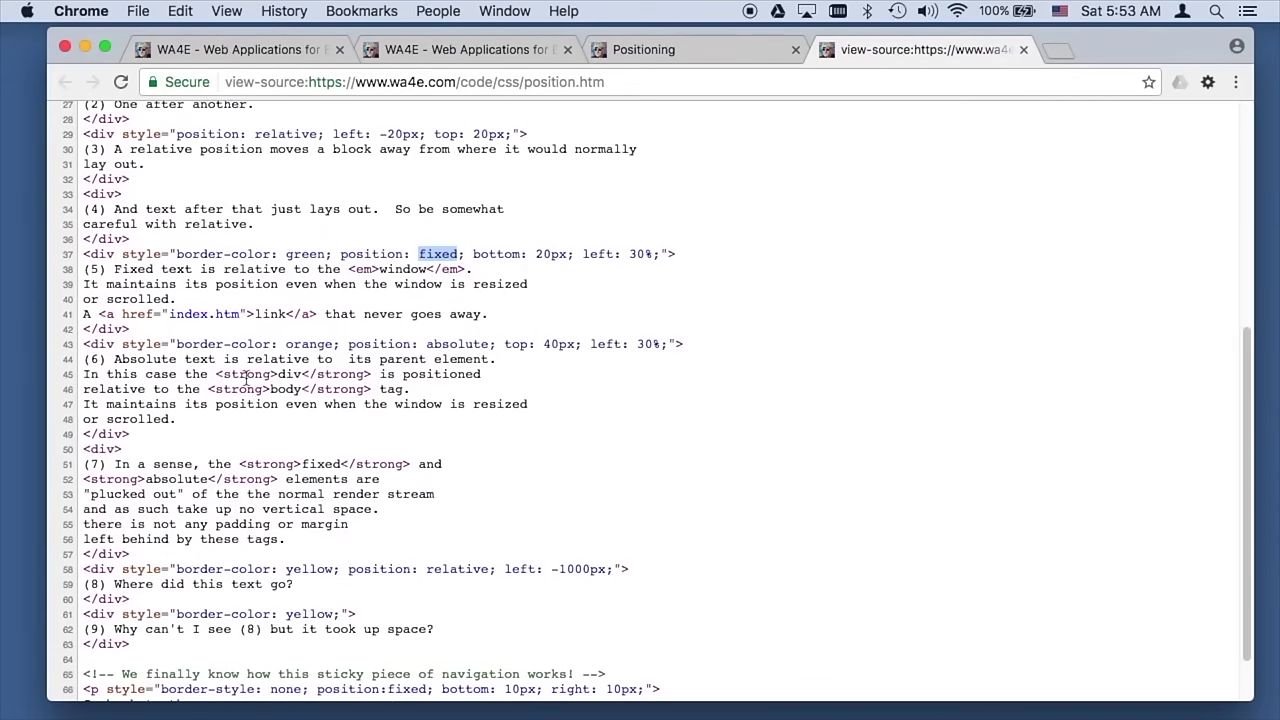
pyautogui.moveTo(84, 343); pyautogui.dragTo(200, 437)
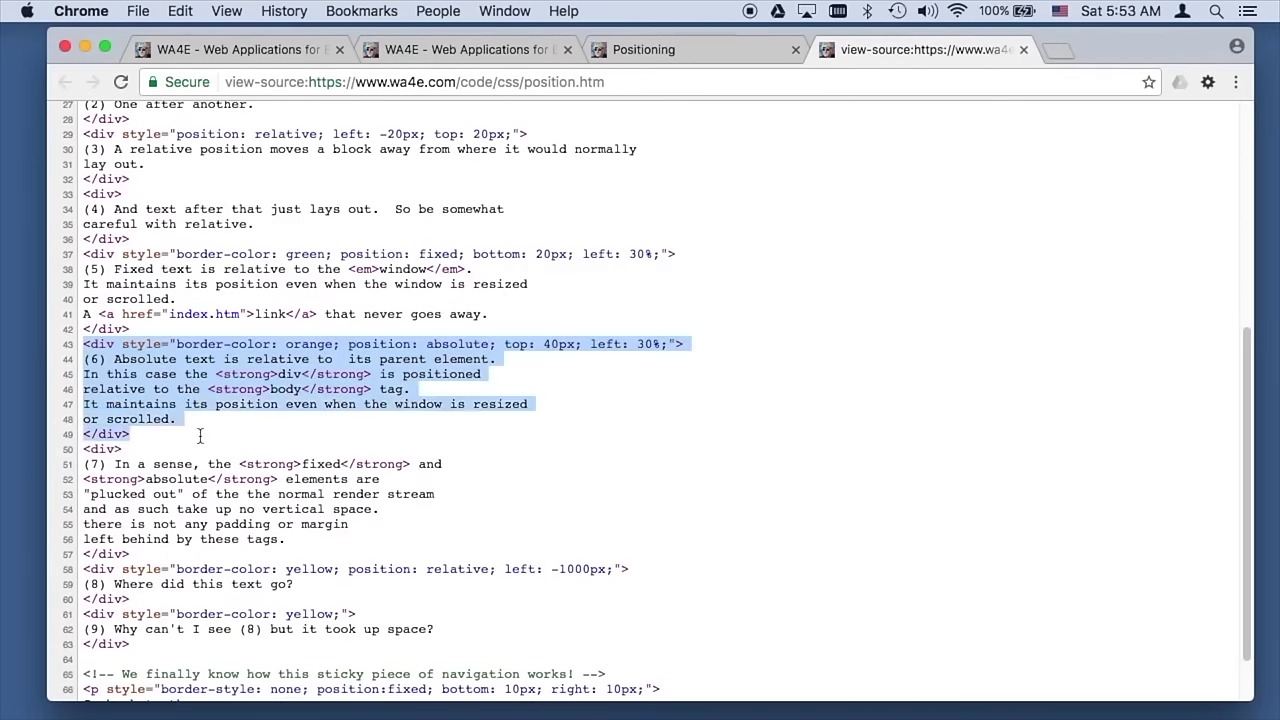
pyautogui.scroll(10, 180, 300)
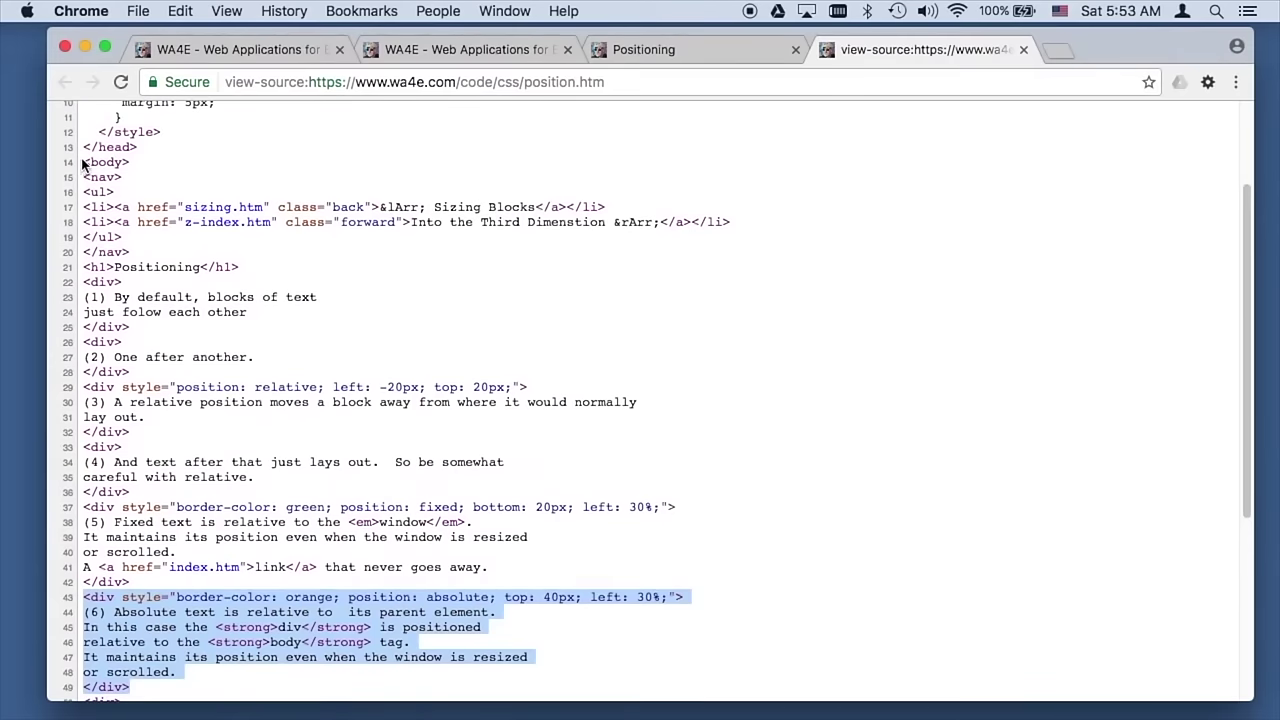
pyautogui.moveTo(84, 161); pyautogui.dragTo(131, 161)
pyautogui.scroll(-5, 345, 585)
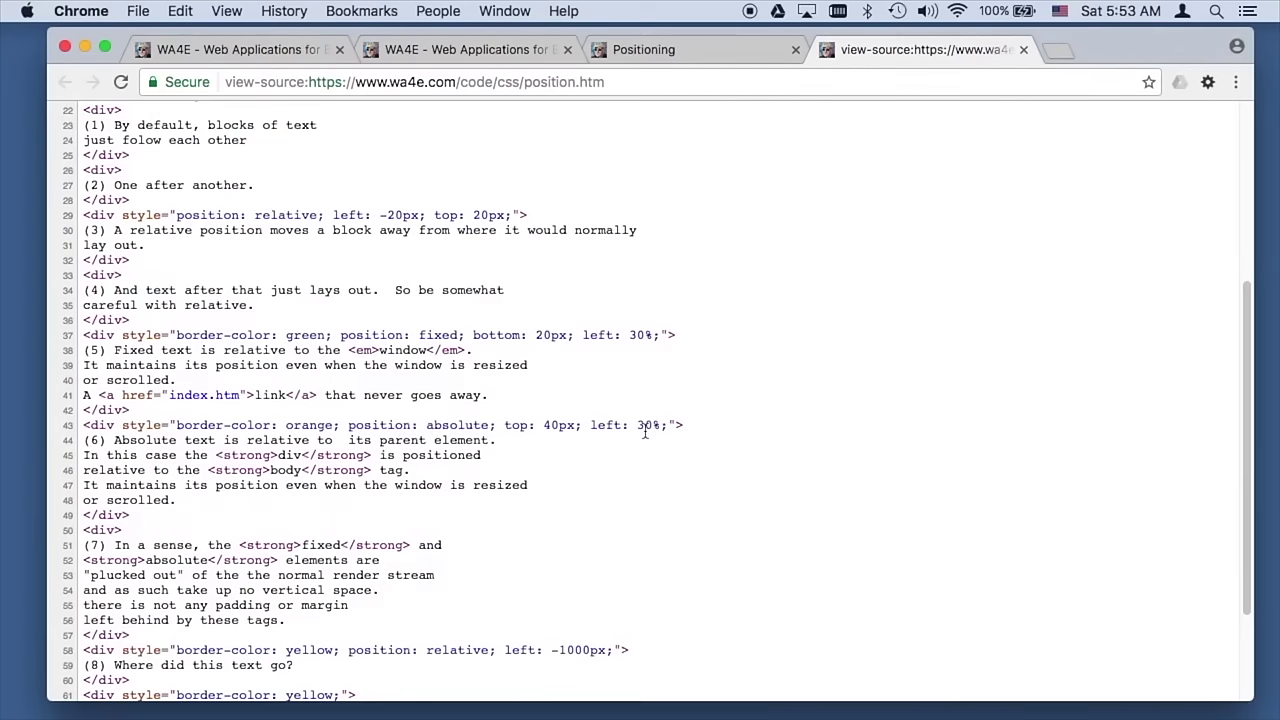
# Step: Check the block order around (4) and (7) on the rendered page, and highlight divs (5) and (6) in the source
pyautogui.click(673, 52)
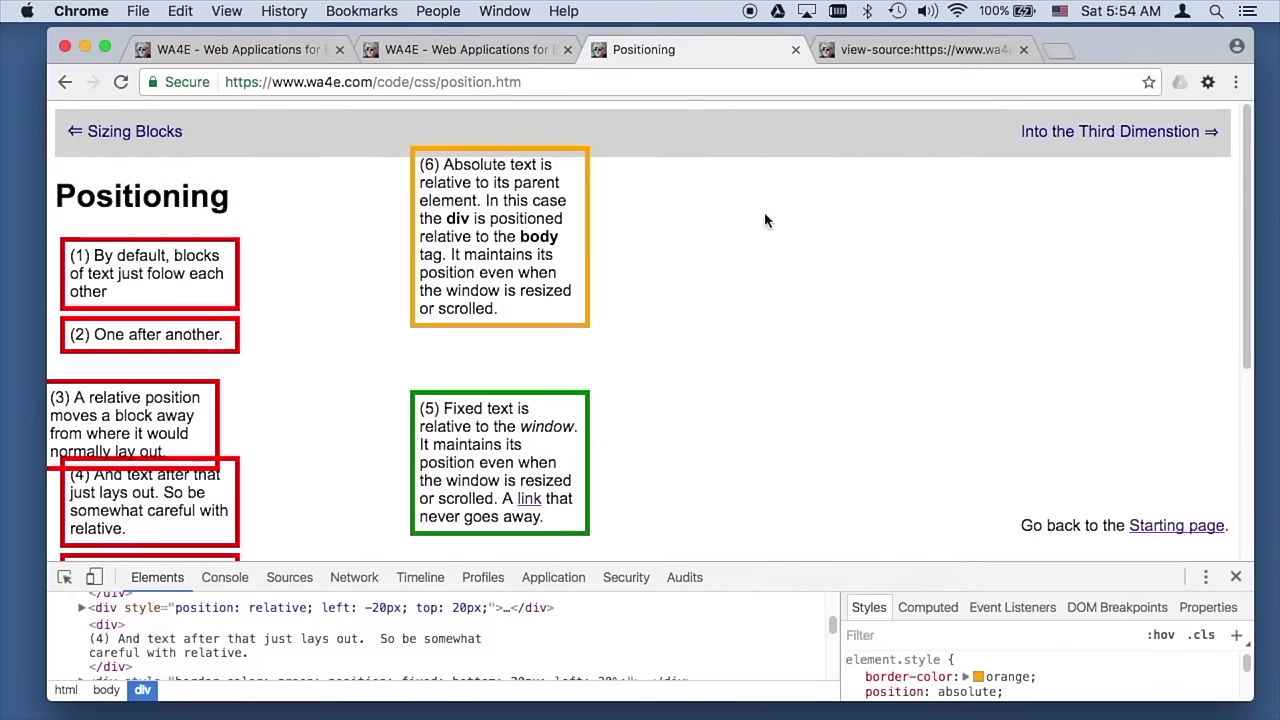
pyautogui.moveTo(1246, 214)
pyautogui.mouseDown()
pyautogui.moveTo(1238, 469)
pyautogui.moveTo(1236, 206)
pyautogui.mouseUp()
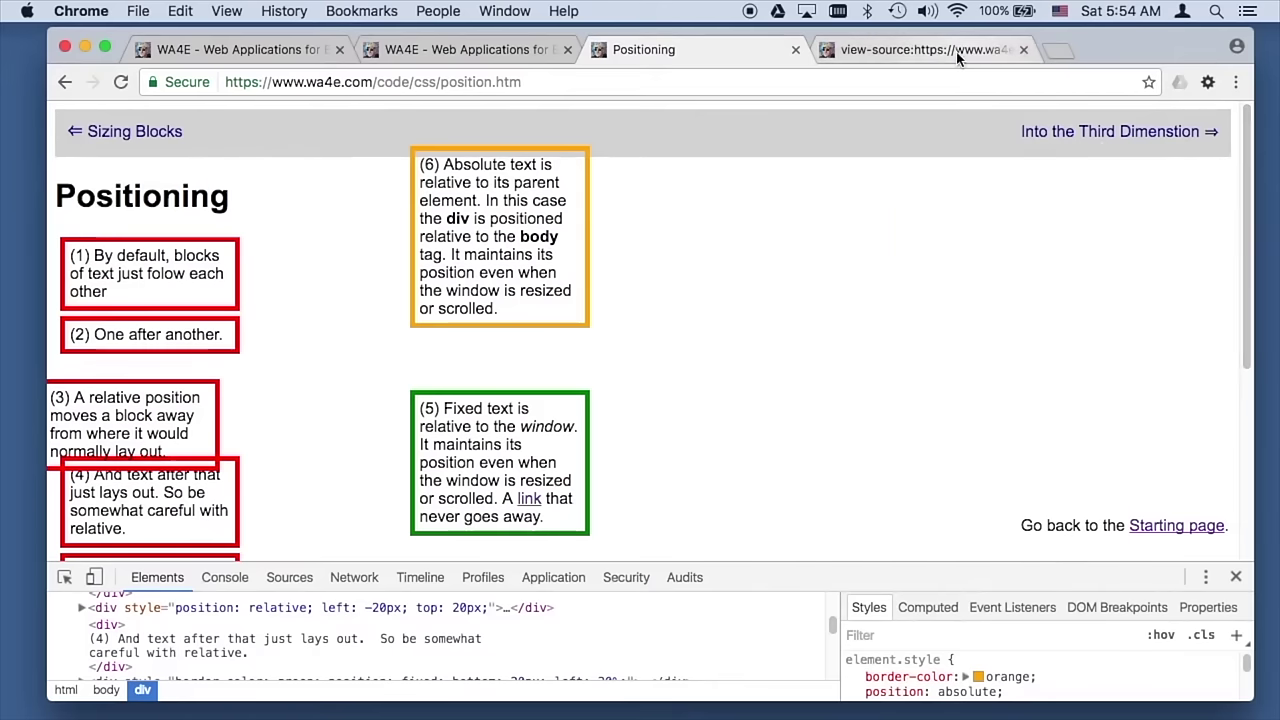
pyautogui.scroll(-4, 309, 431)
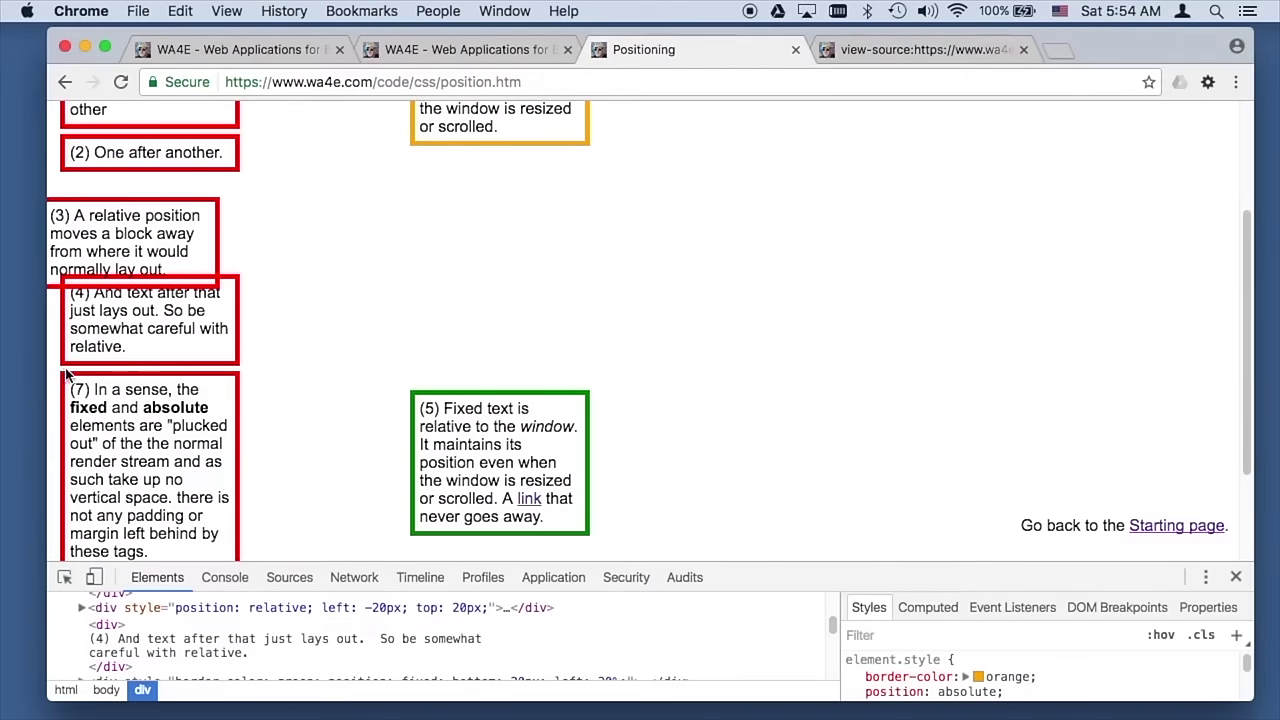
pyautogui.click(922, 49)
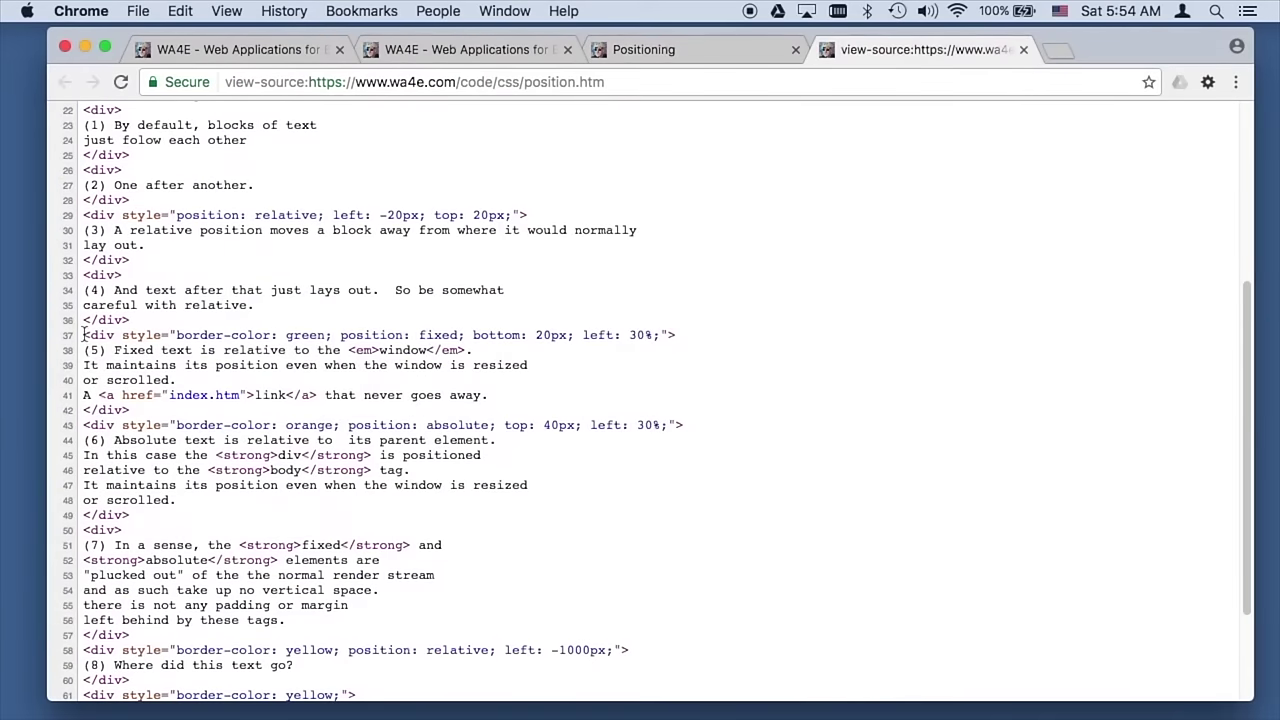
pyautogui.moveTo(83, 335); pyautogui.dragTo(185, 512)
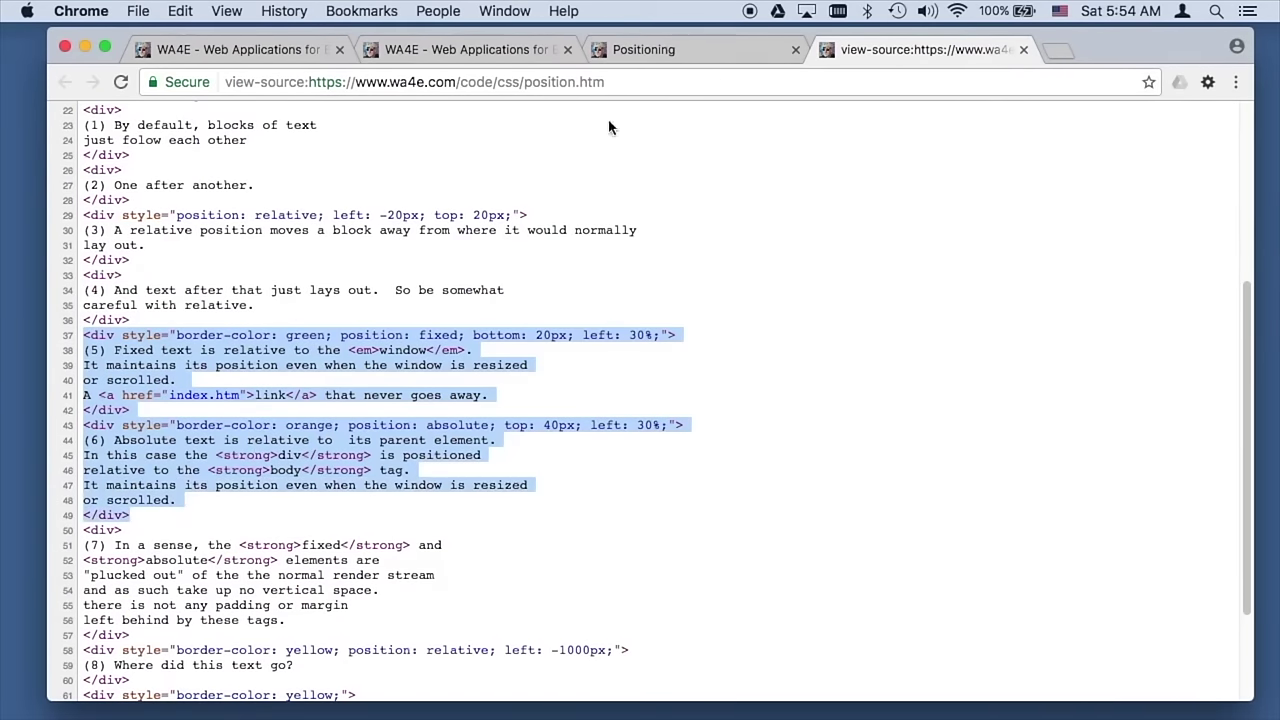
# Step: Highlight the source of the yellow relative div (8) with left: -1000px and compare it with the space above rendered block (9)
pyautogui.click(650, 58)
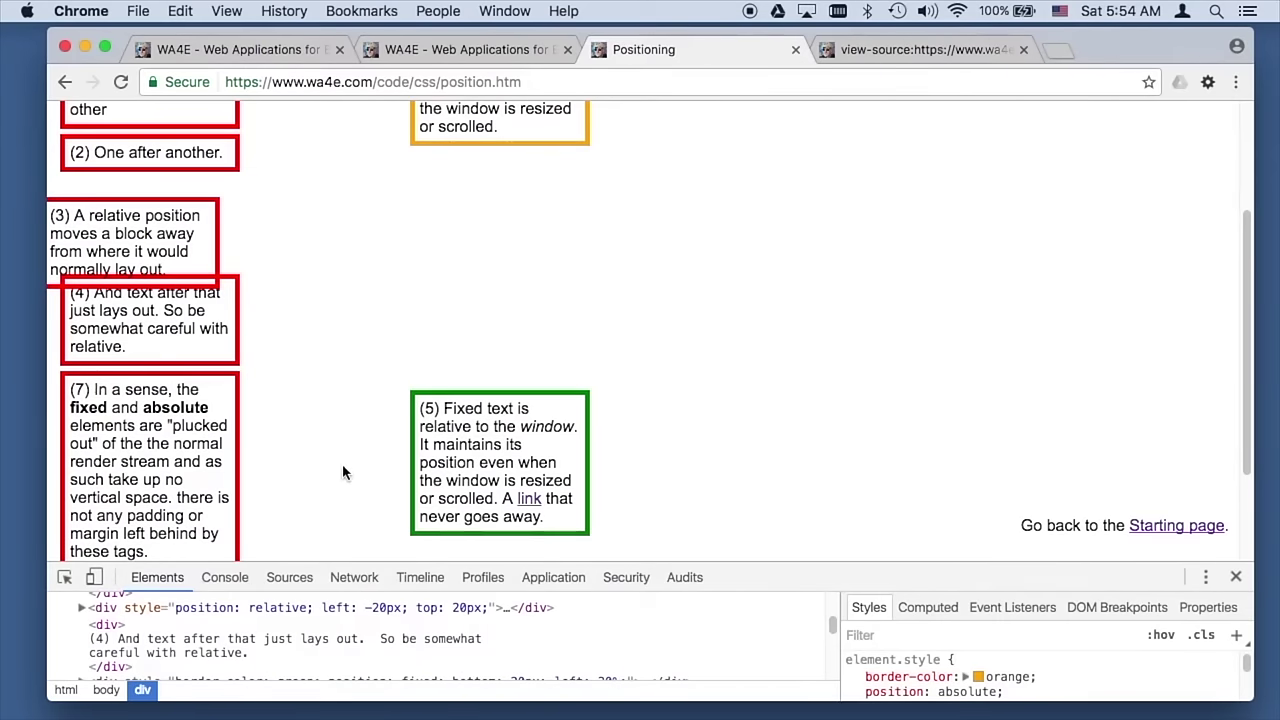
pyautogui.scroll(-3, 746, 272)
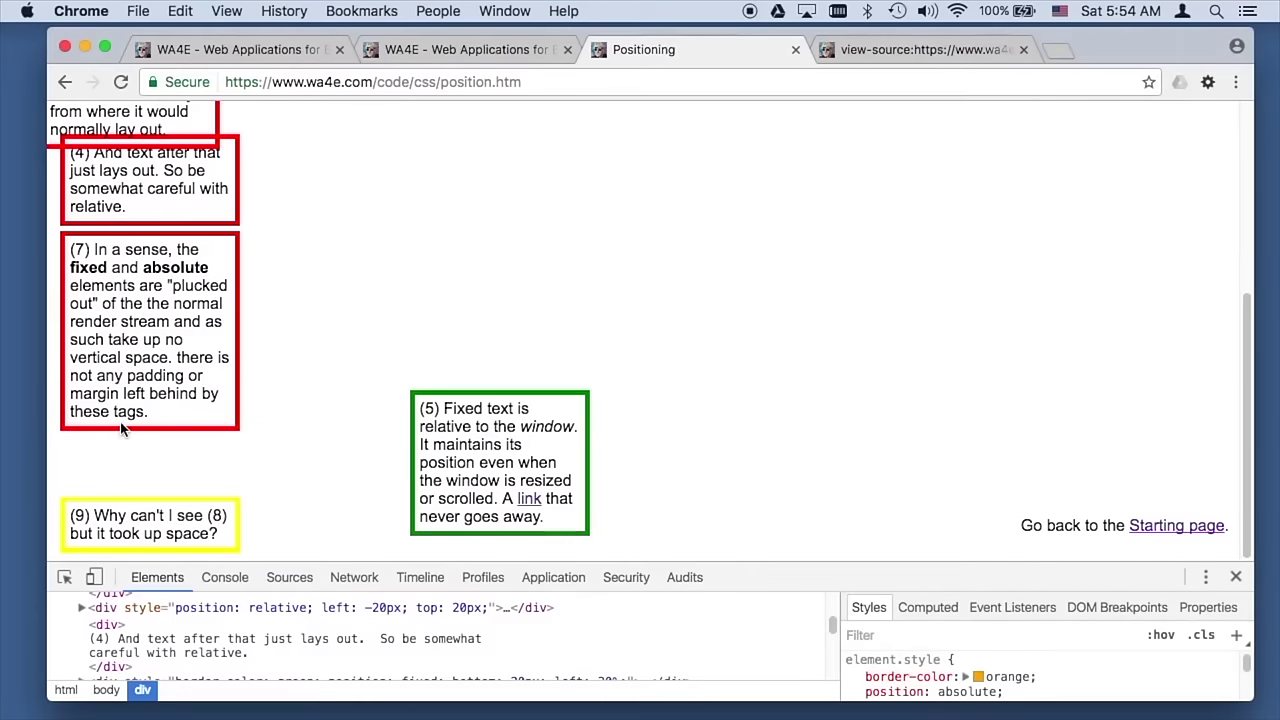
pyautogui.click(884, 54)
pyautogui.scroll(-5, 784, 447)
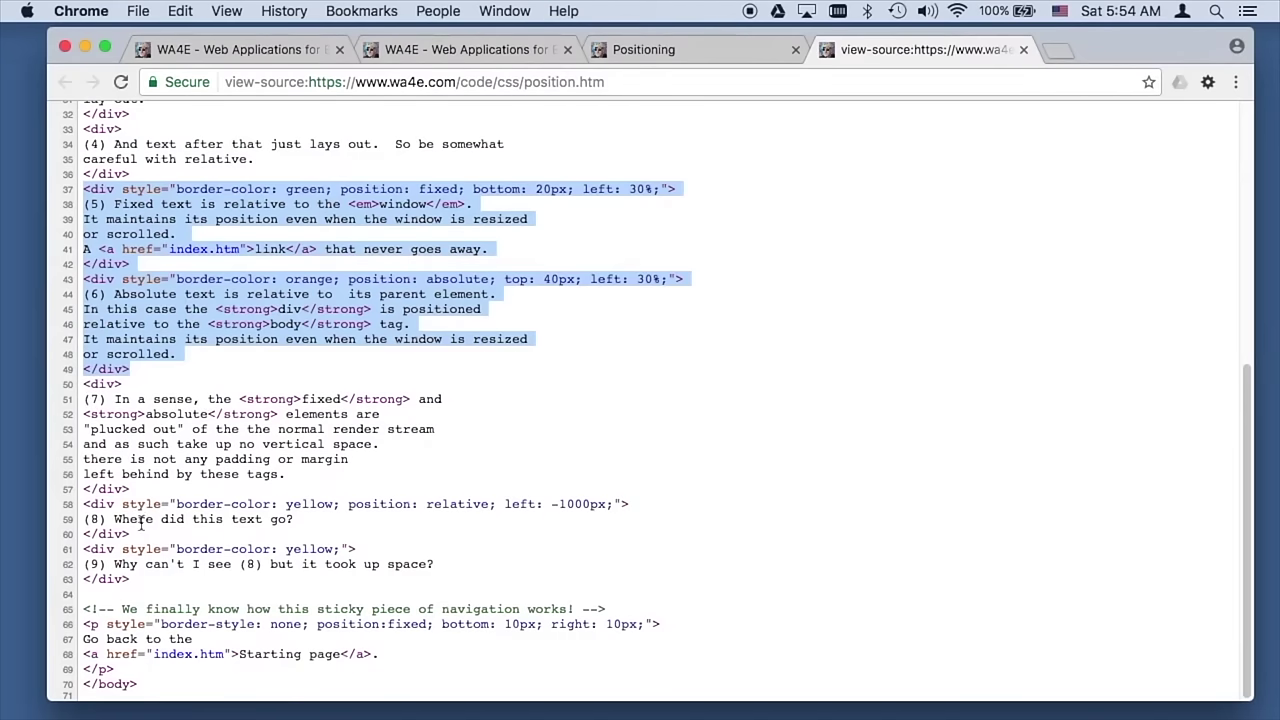
pyautogui.moveTo(137, 540); pyautogui.dragTo(85, 497)
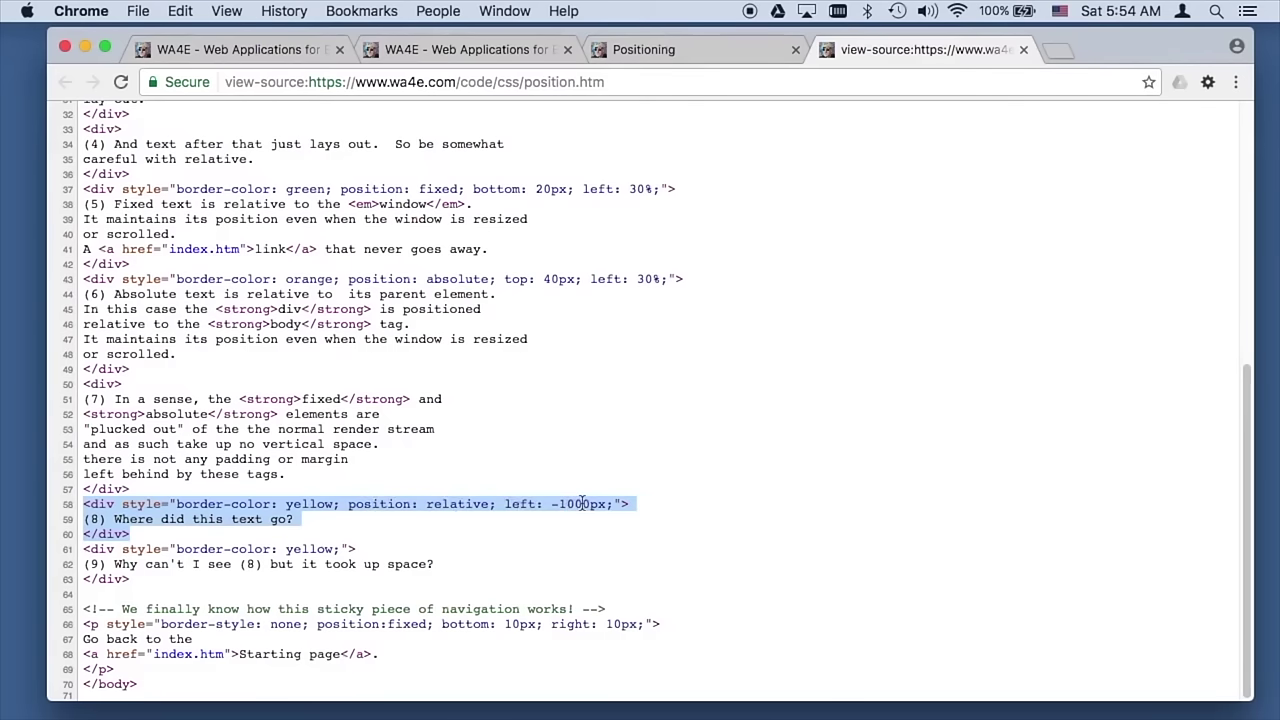
pyautogui.click(672, 46)
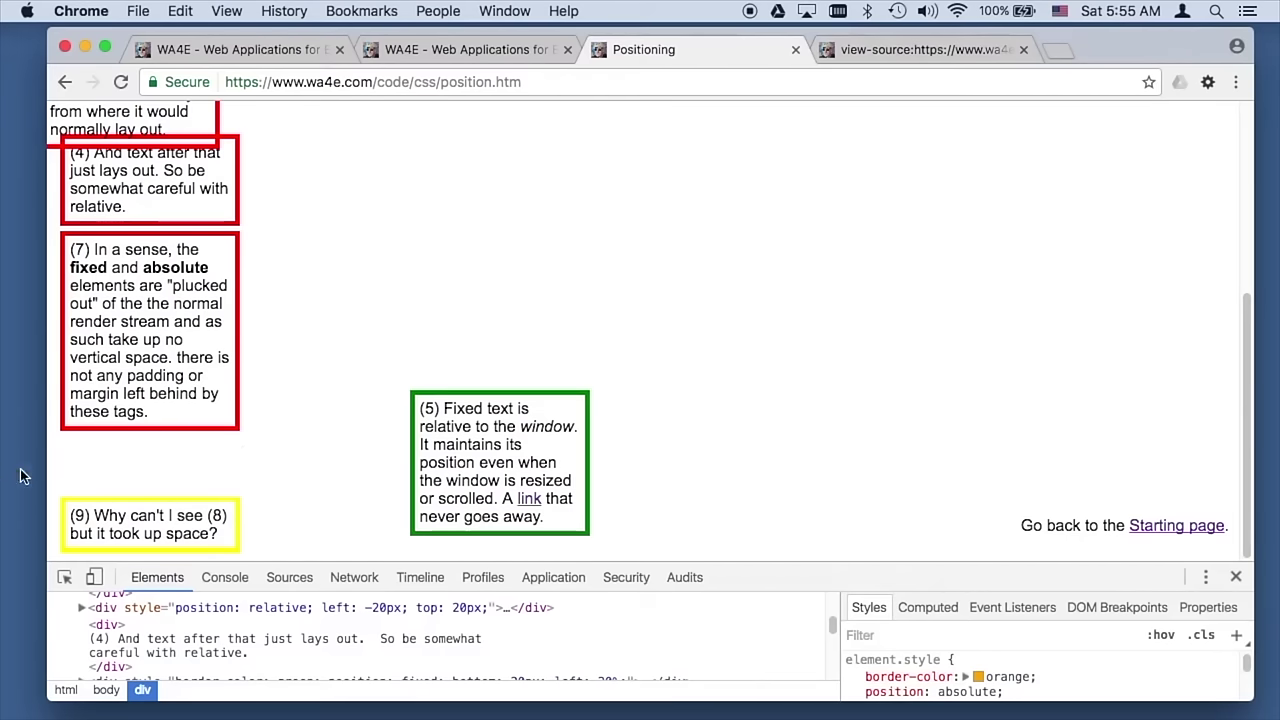
# Step: Close the source of position.htm and go on to the Third Dimension page
pyautogui.click(952, 50)
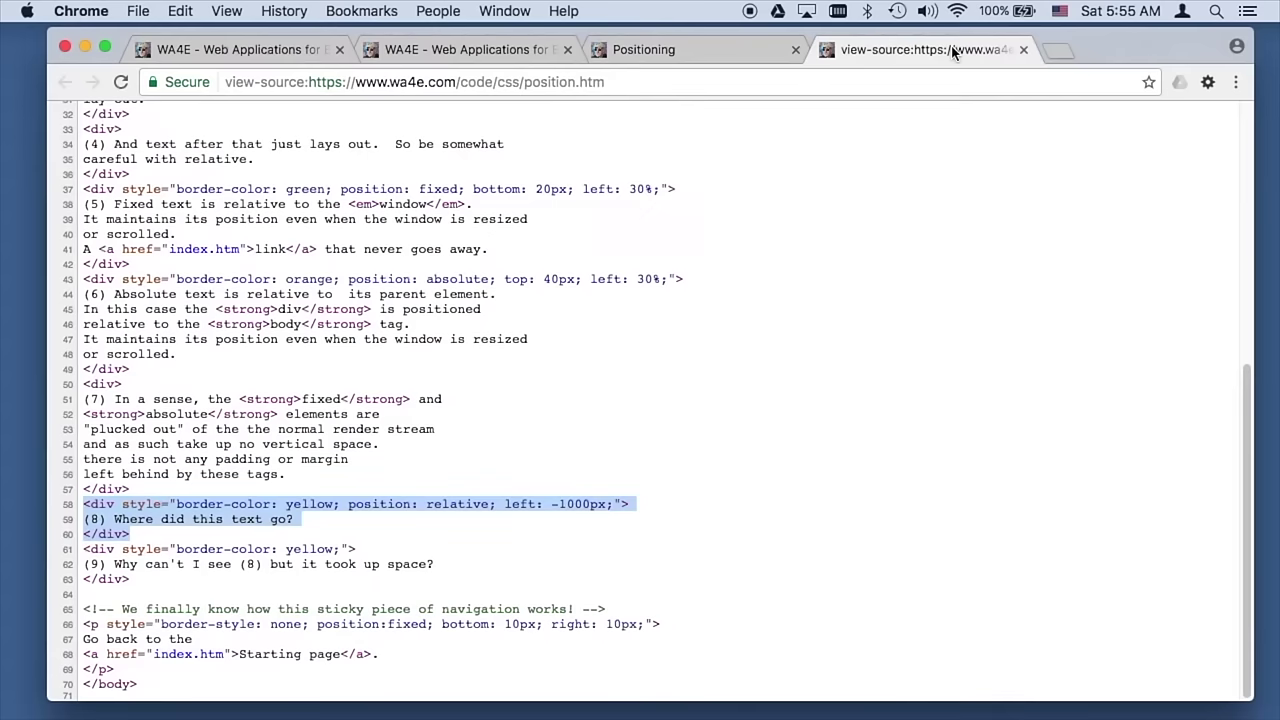
pyautogui.click(1022, 50)
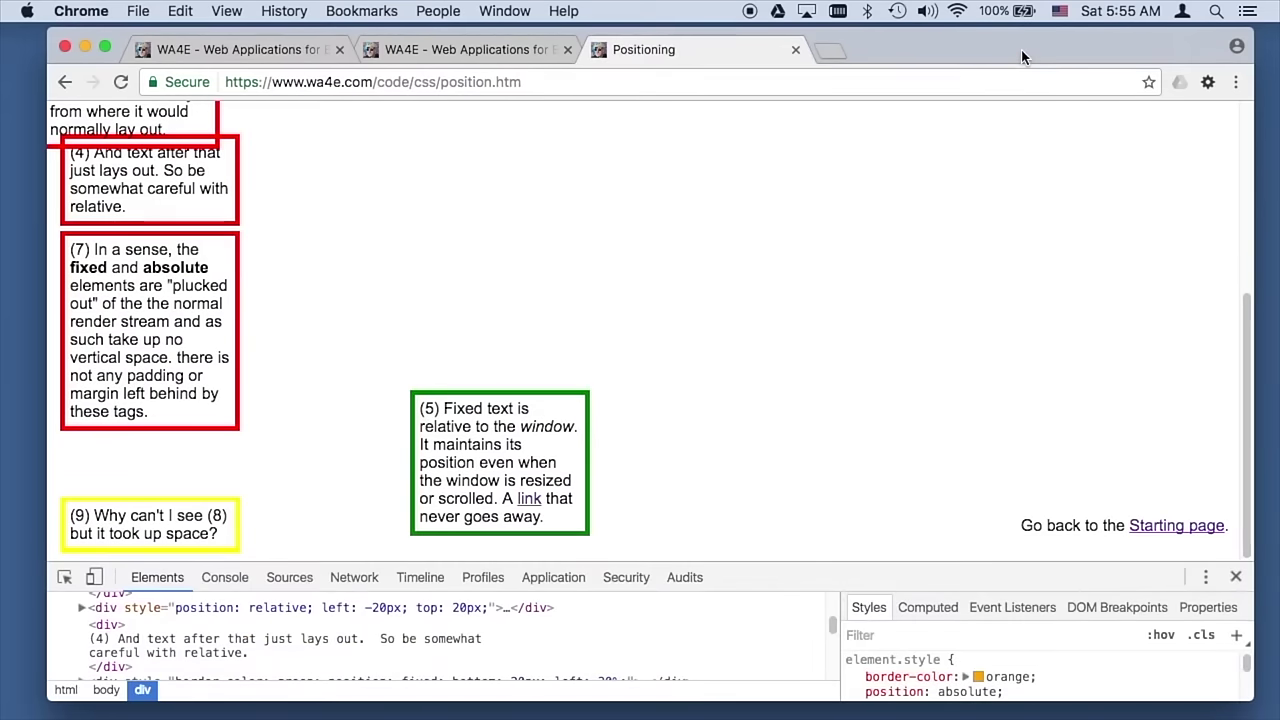
pyautogui.scroll(5, 820, 390)
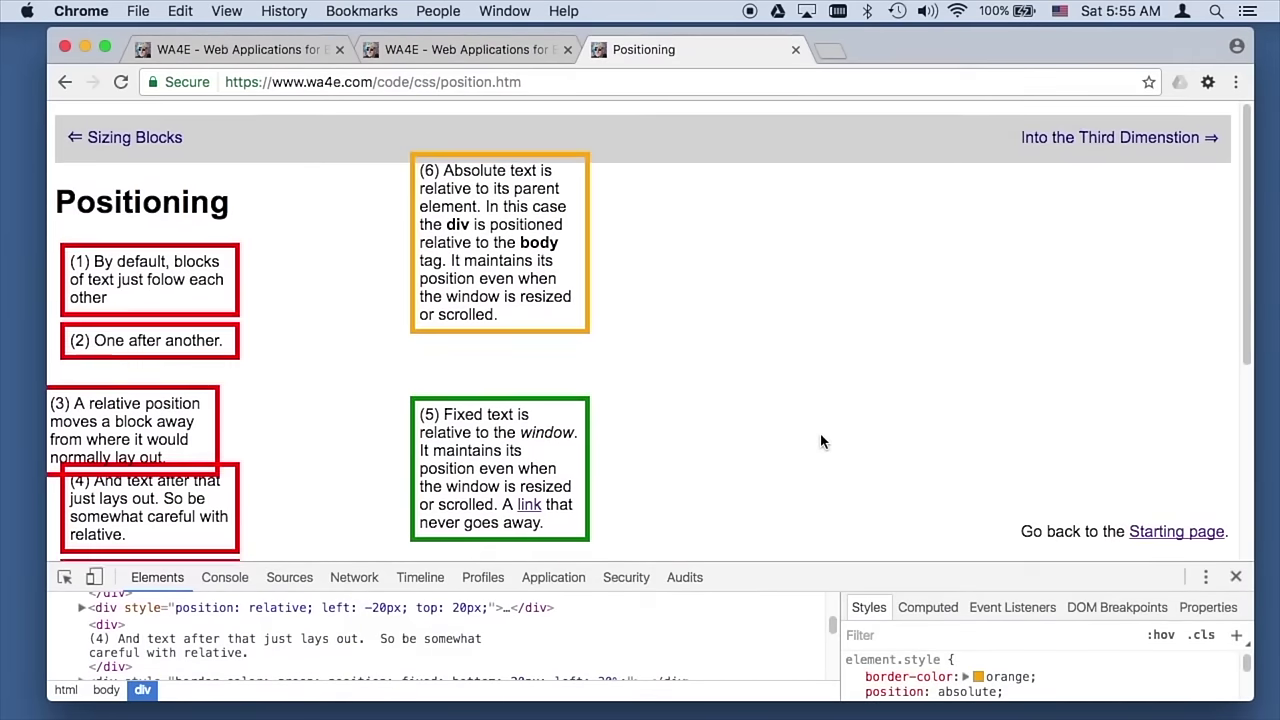
pyautogui.click(1150, 143)
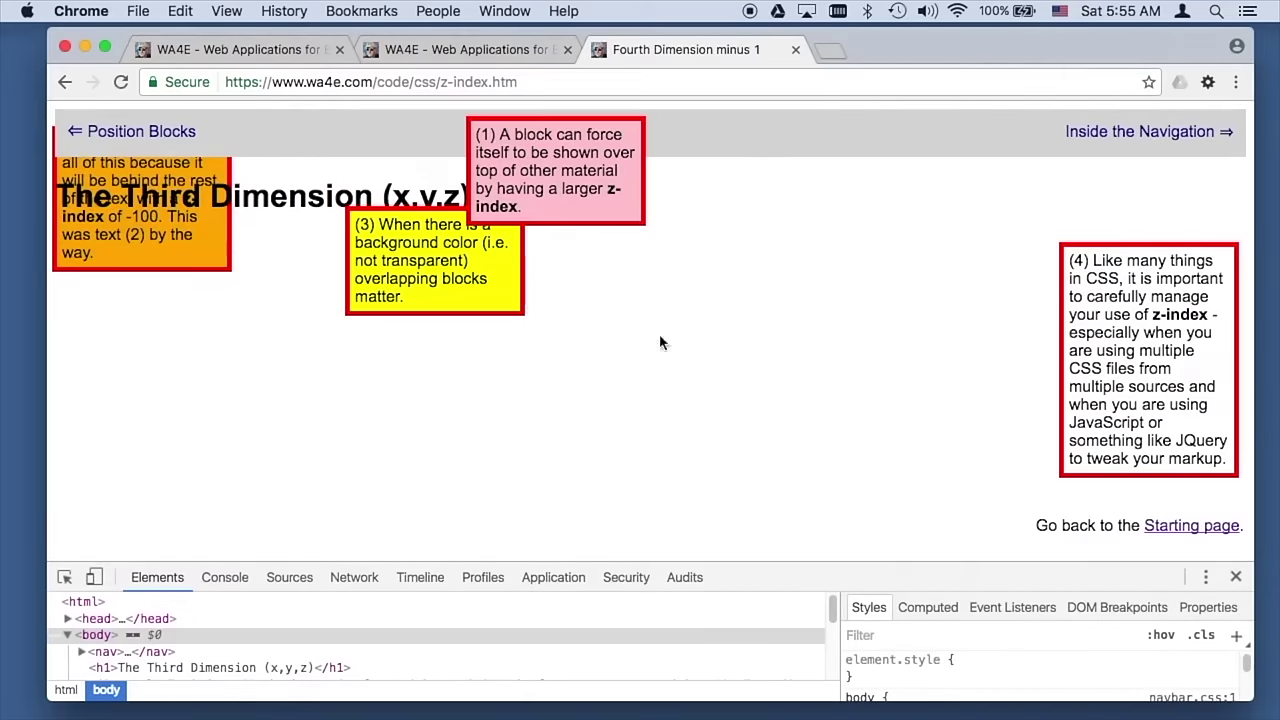
# Step: Open the source of z-index.htm, compare its div styles with the rendered blocks, and highlight the text of block (4)
pyautogui.rightClick(524, 463)
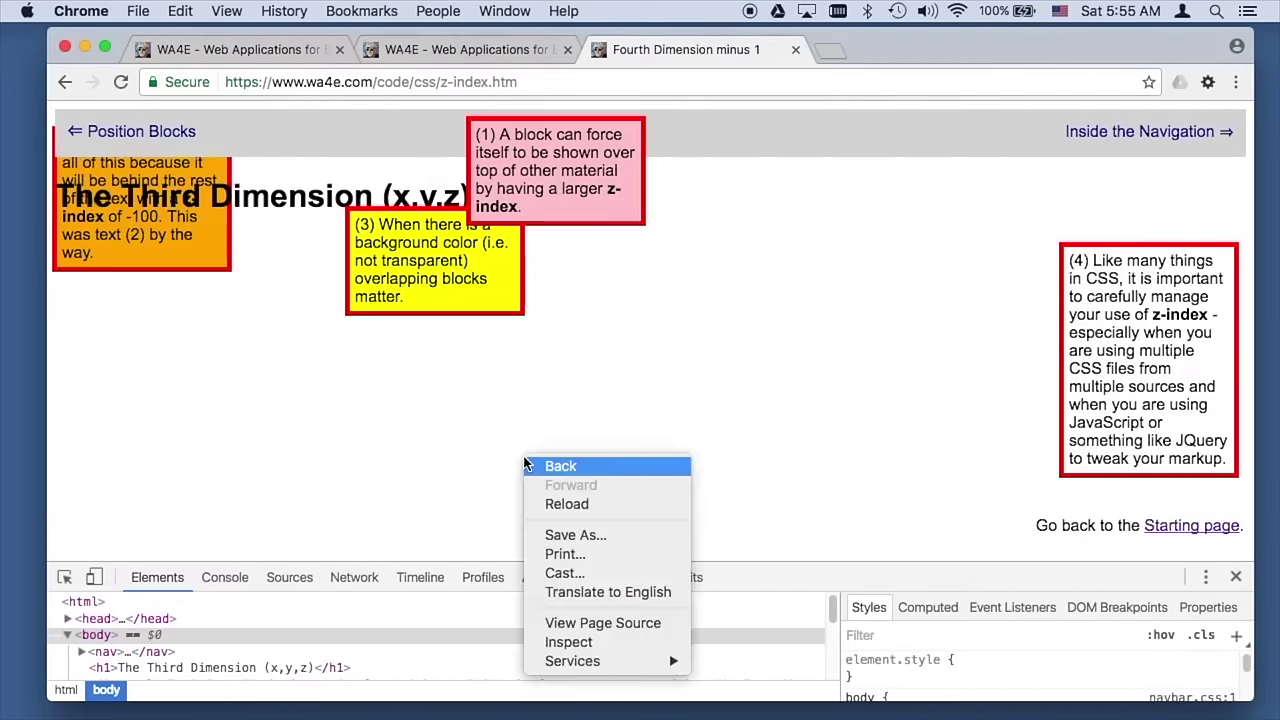
pyautogui.click(585, 620)
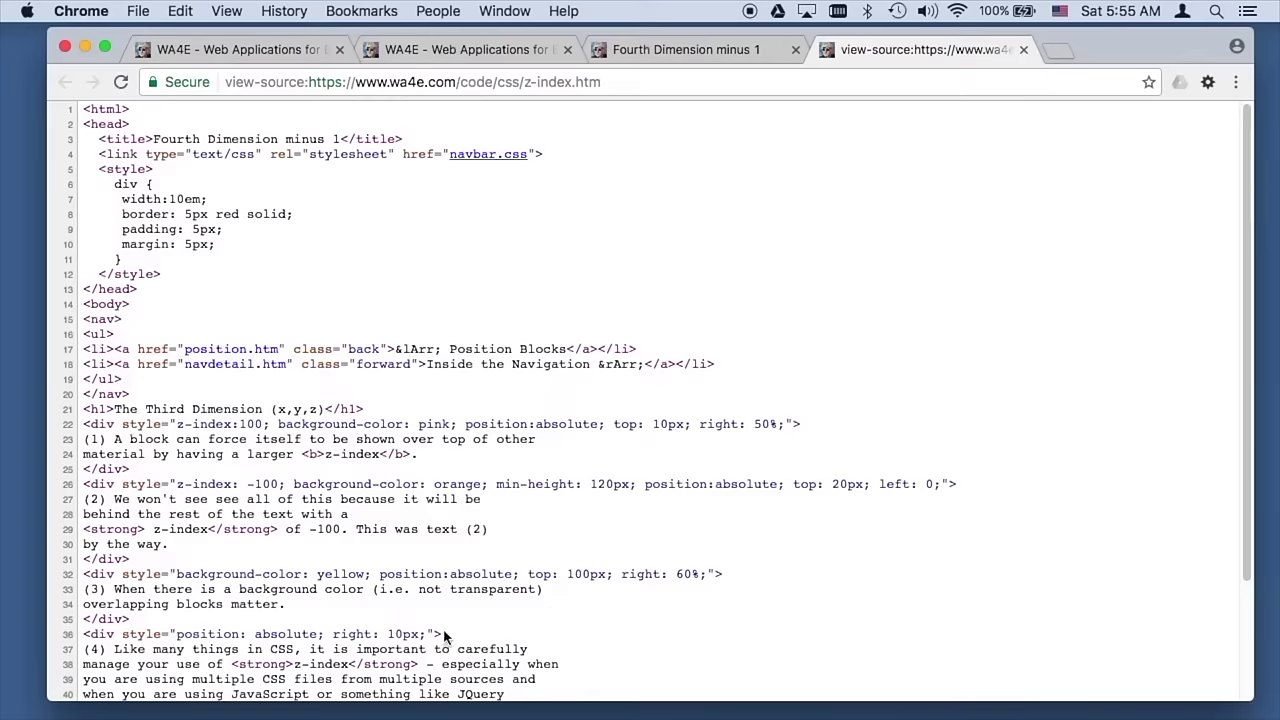
pyautogui.click(700, 52)
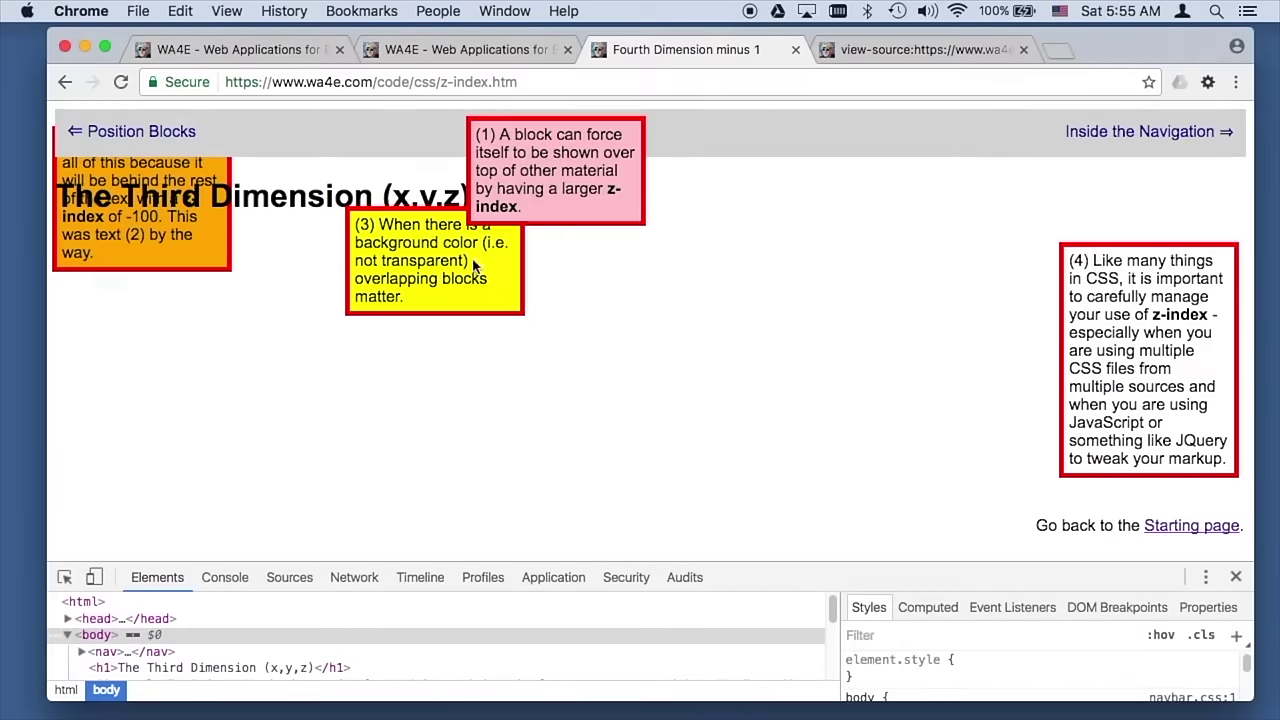
pyautogui.click(904, 60)
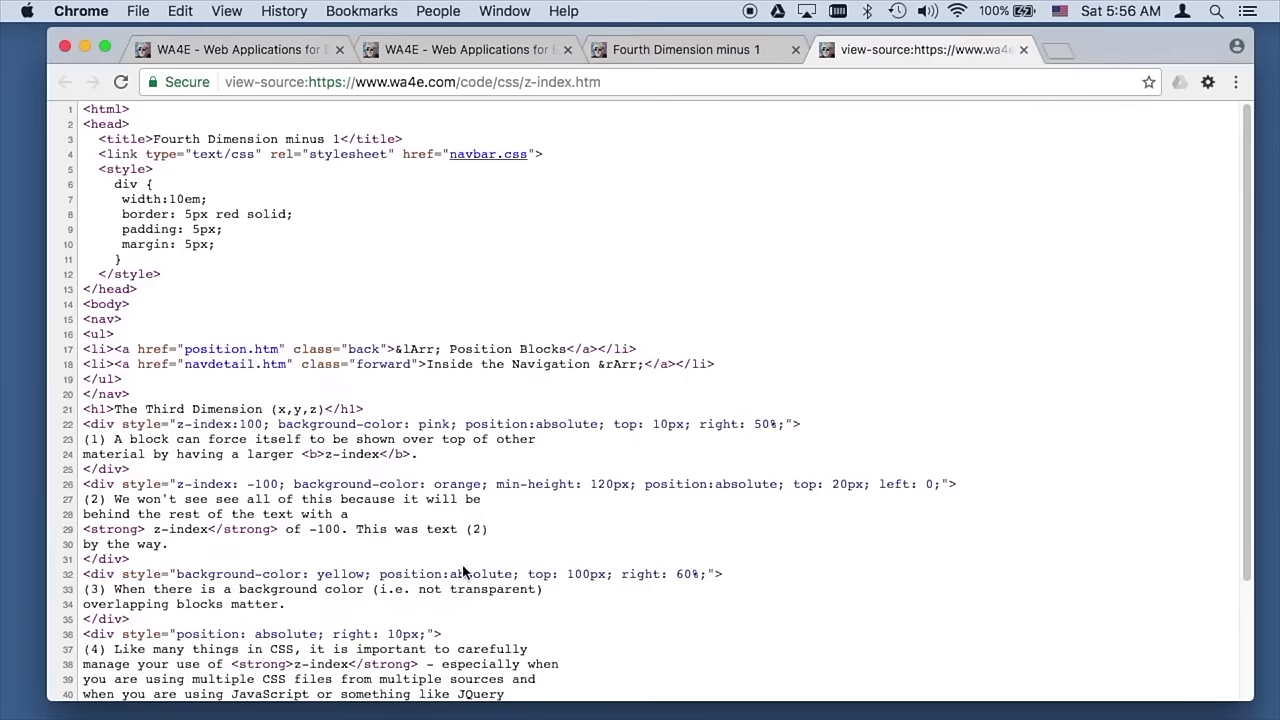
pyautogui.click(686, 48)
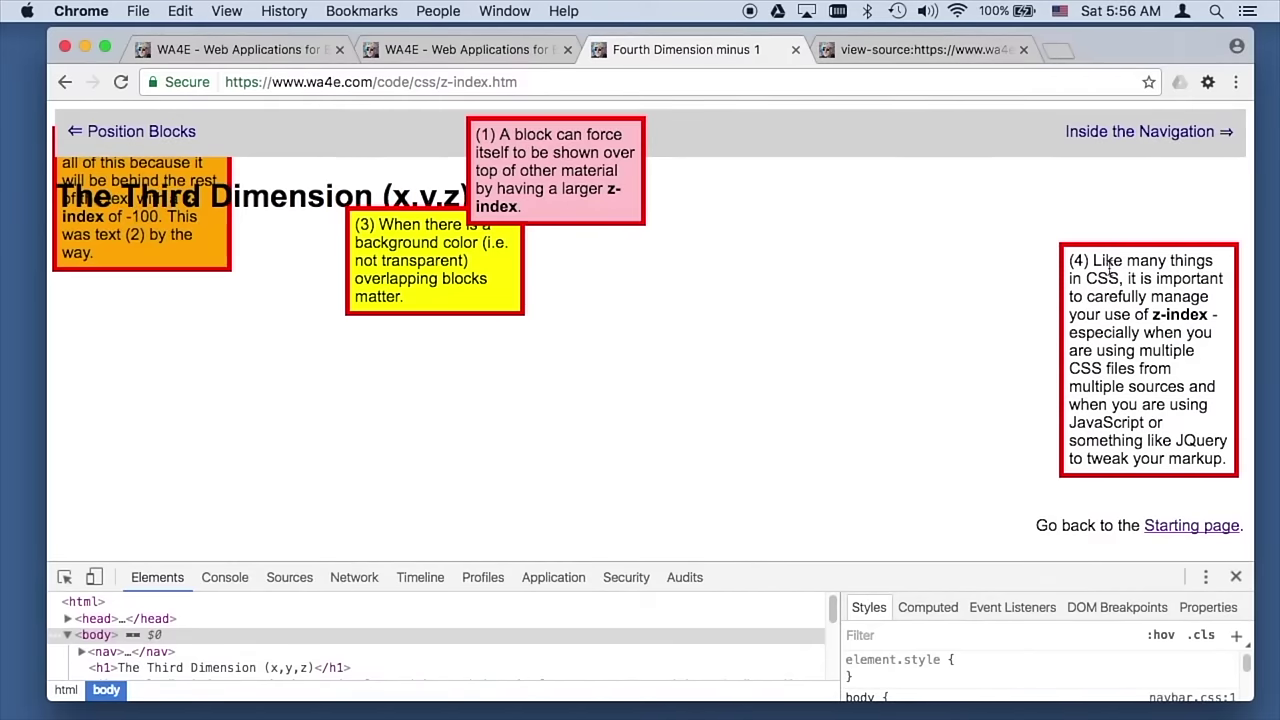
pyautogui.moveTo(1068, 258); pyautogui.dragTo(1228, 455)
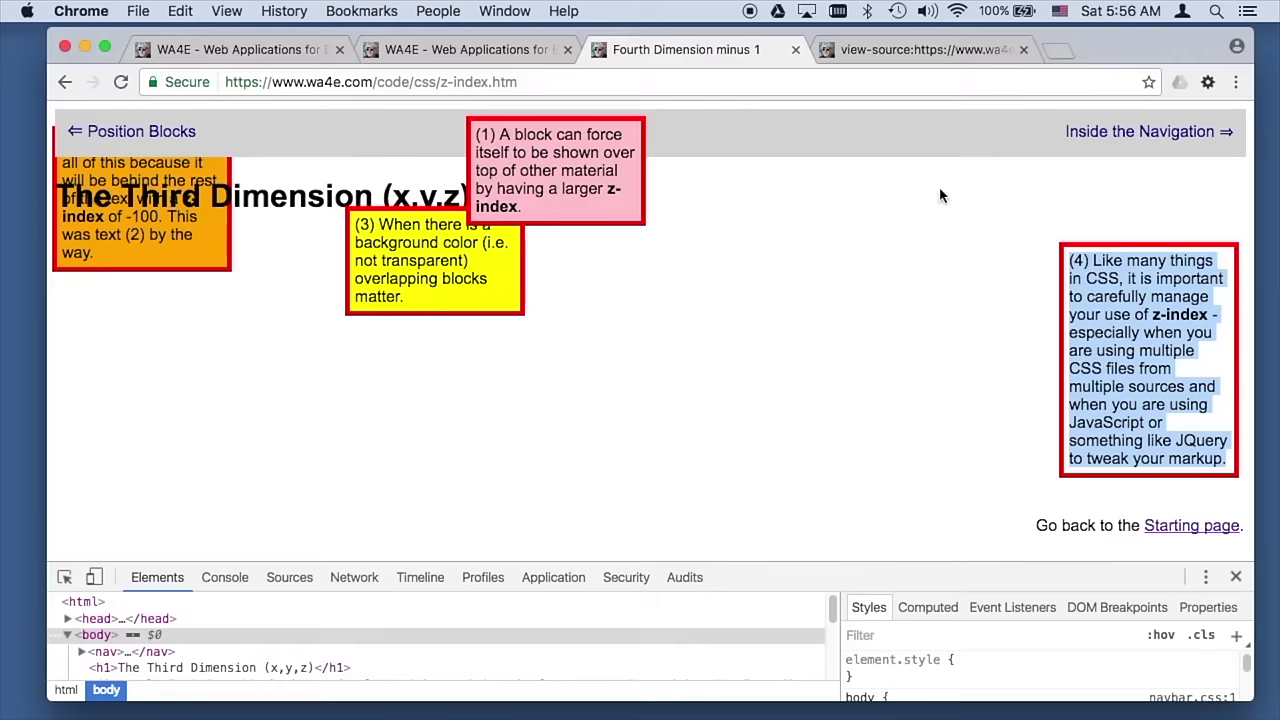
# Step: Open the Inside the Navigation page, glance over its CSS, and close the source of z-index.htm
pyautogui.click(1150, 135)
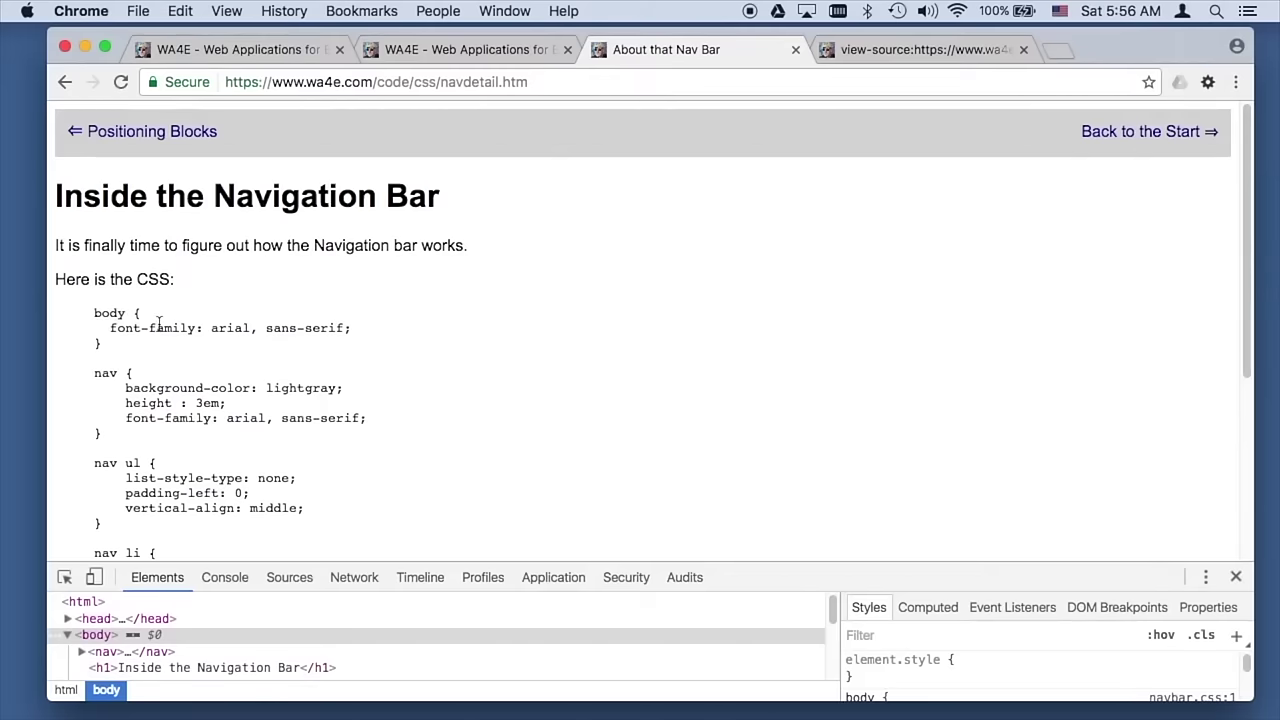
pyautogui.scroll(-3, 178, 321)
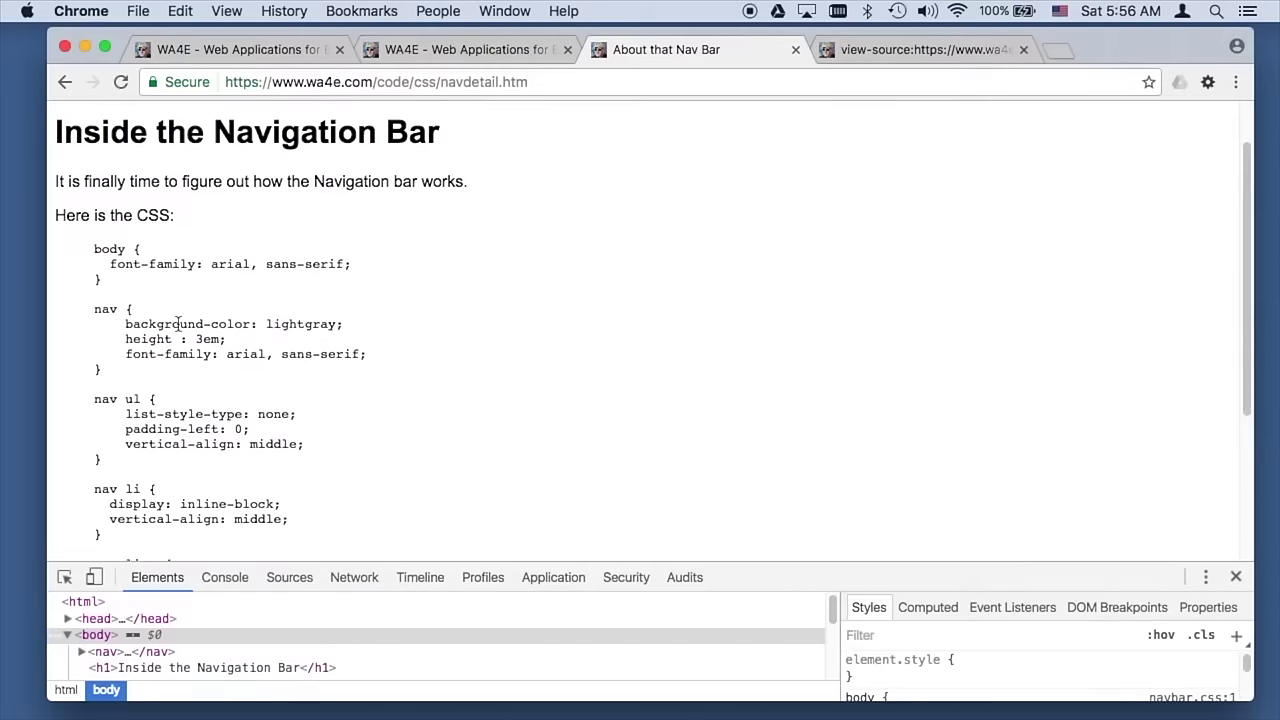
pyautogui.scroll(3, 178, 321)
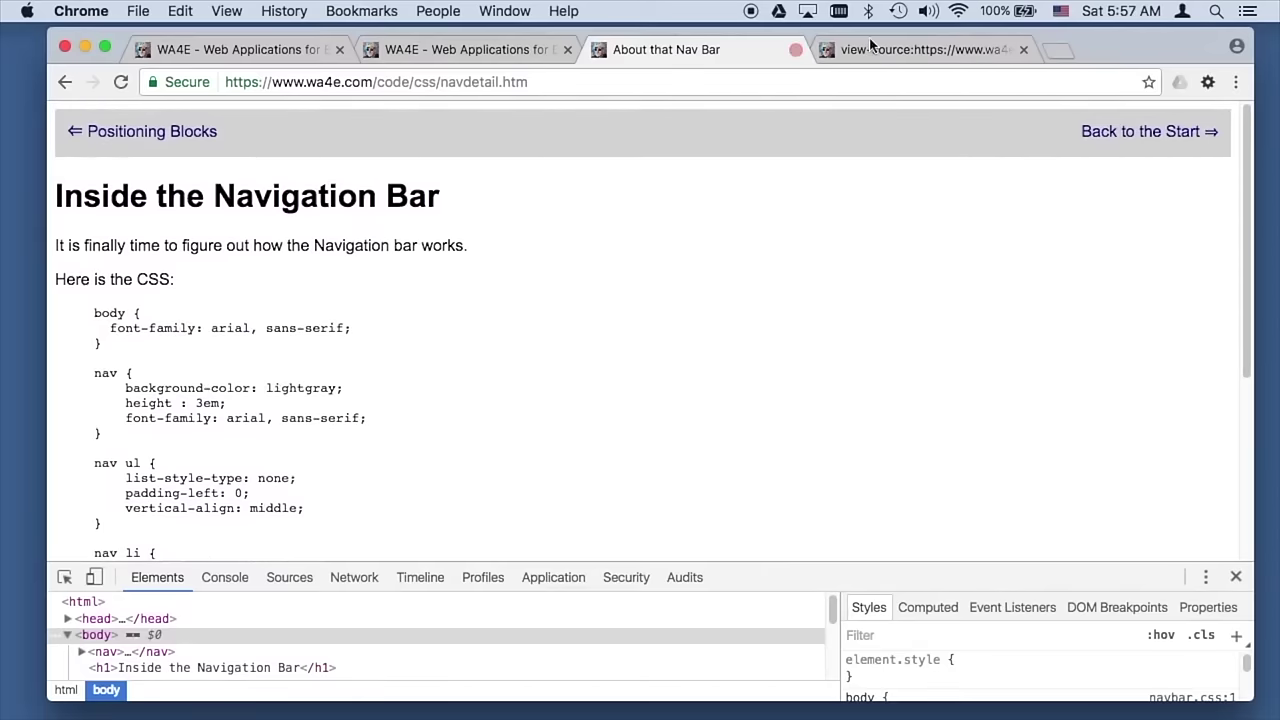
pyautogui.click(911, 49)
pyautogui.click(1024, 50)
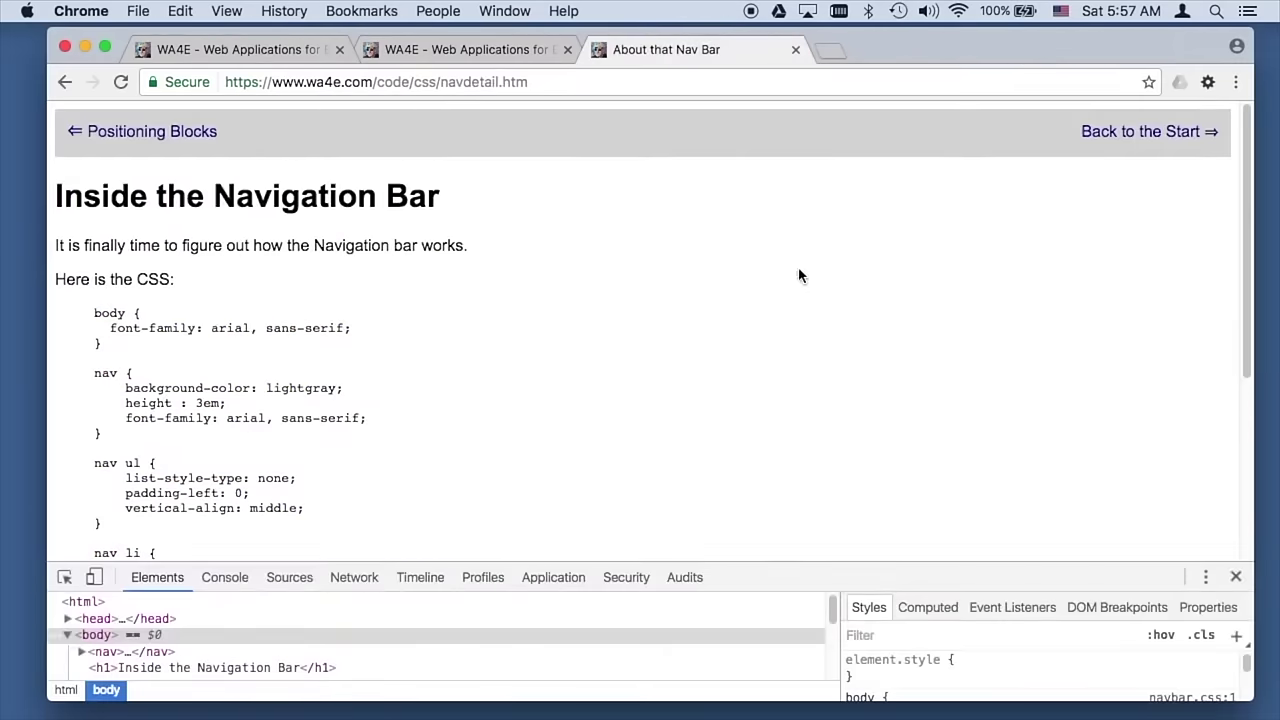
# Step: Open the source of navdetail.htm and highlight the whole nav element with its two list links
pyautogui.rightClick(731, 259)
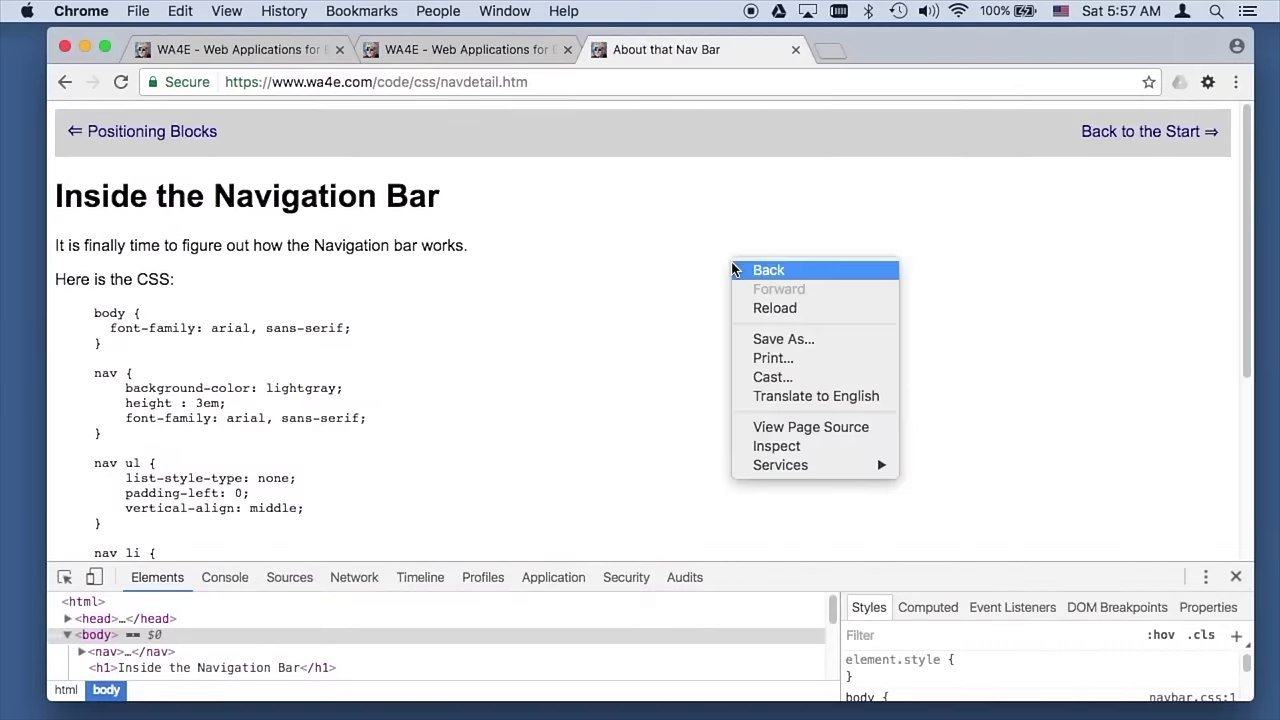
pyautogui.click(797, 430)
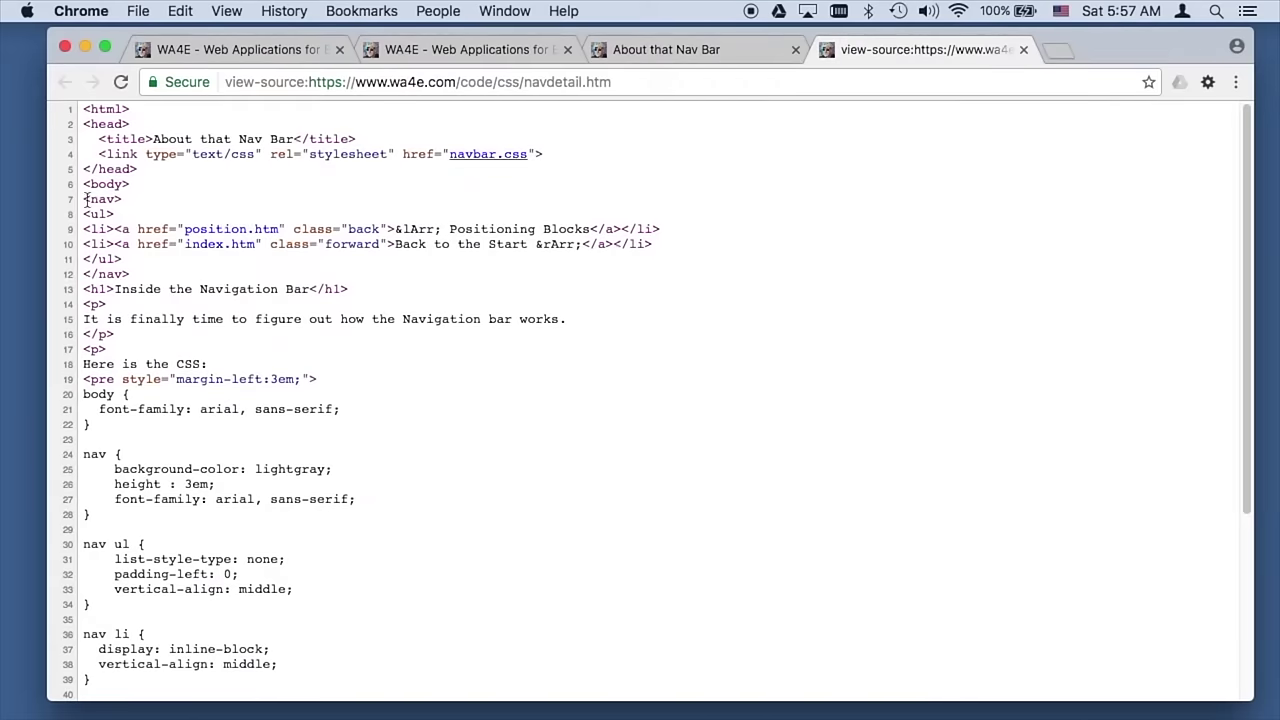
pyautogui.moveTo(85, 202); pyautogui.dragTo(142, 279)
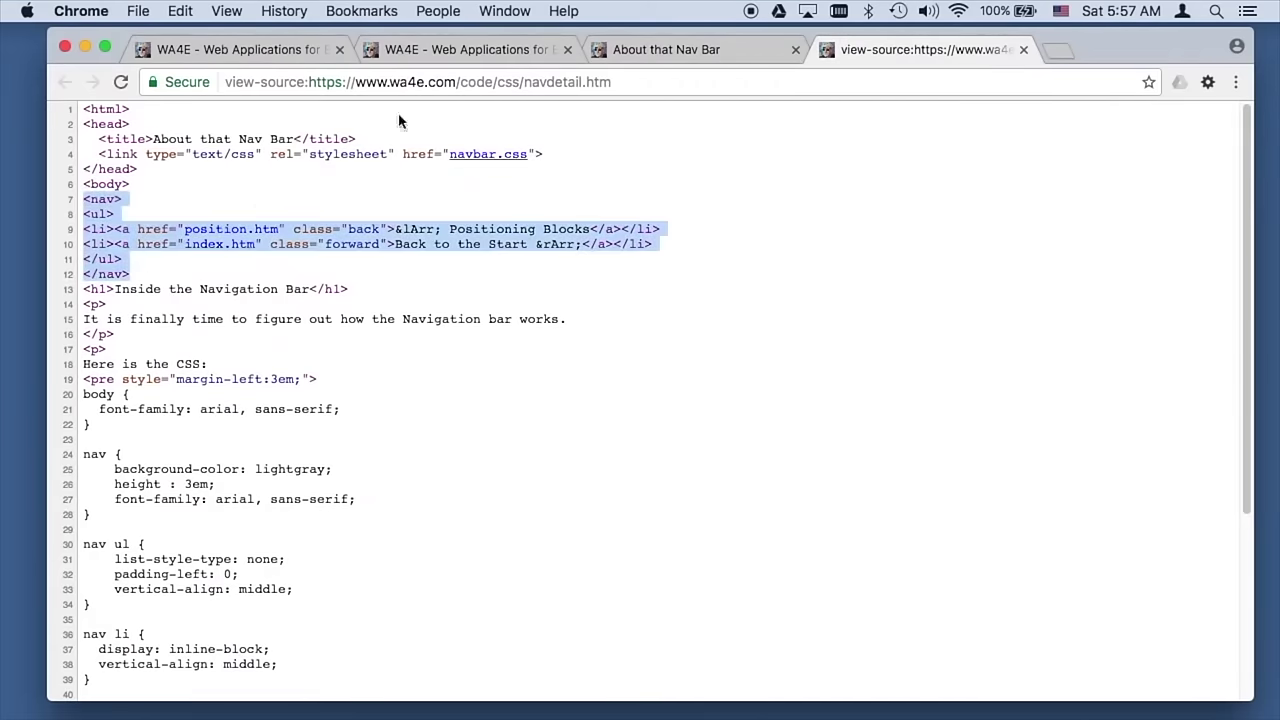
# Step: Return to the rendered Inside the Navigation Bar page and enlarge its zoom level
pyautogui.click(642, 55)
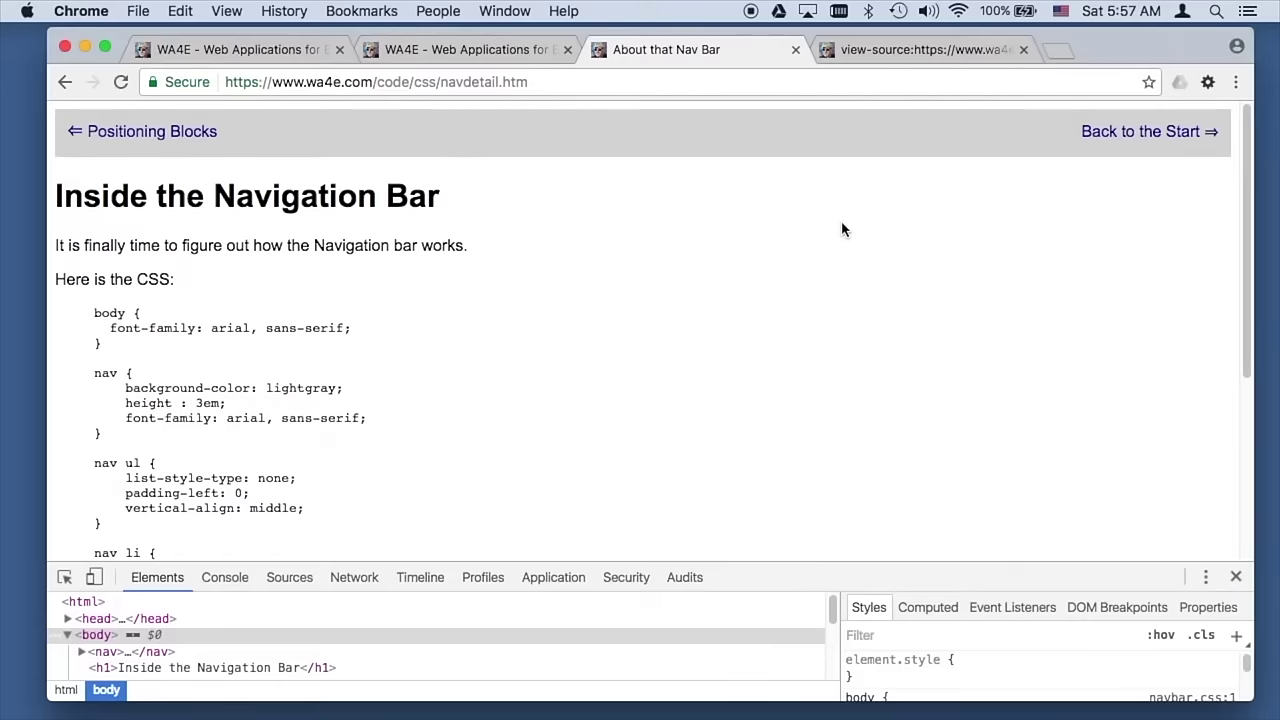
pyautogui.press('super+equal')
pyautogui.press('super+equal')
pyautogui.press('super+equal')
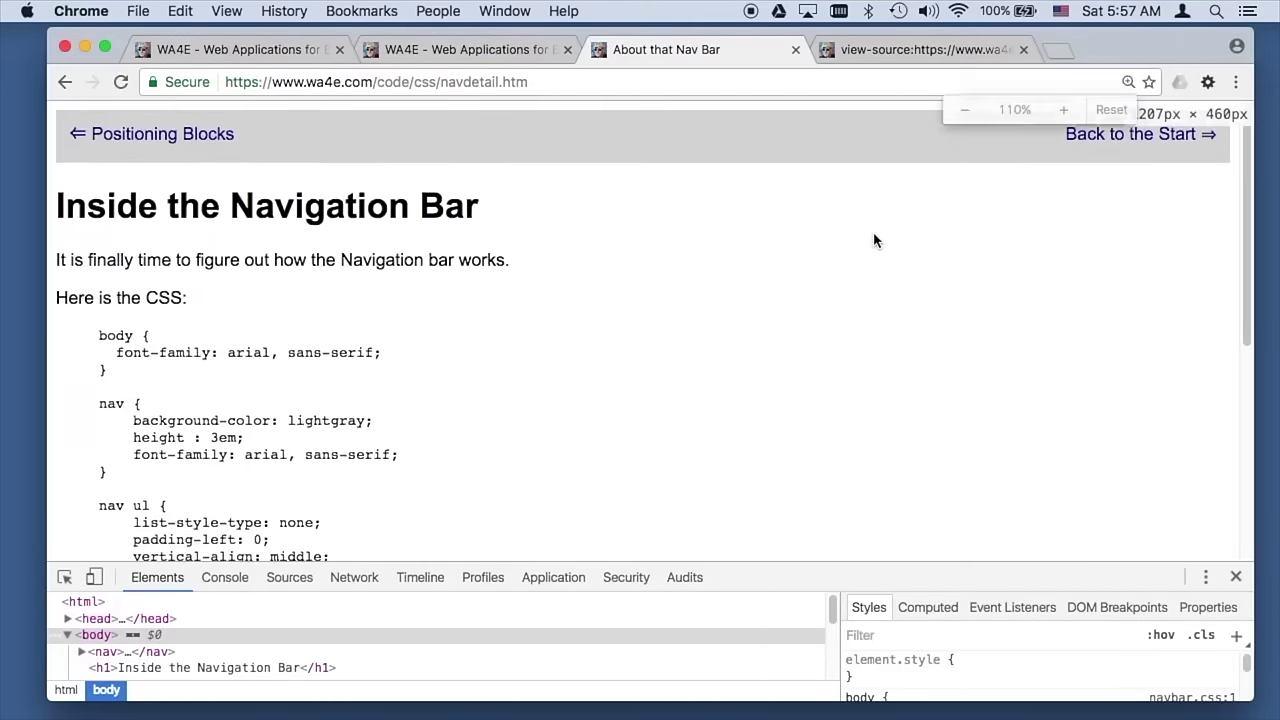
# Step: Reduce the enlarged Inside the Navigation Bar page back to its normal zoom level
pyautogui.press('super+minus')
pyautogui.press('super+minus')
pyautogui.press('super+minus')
pyautogui.press('super+minus')
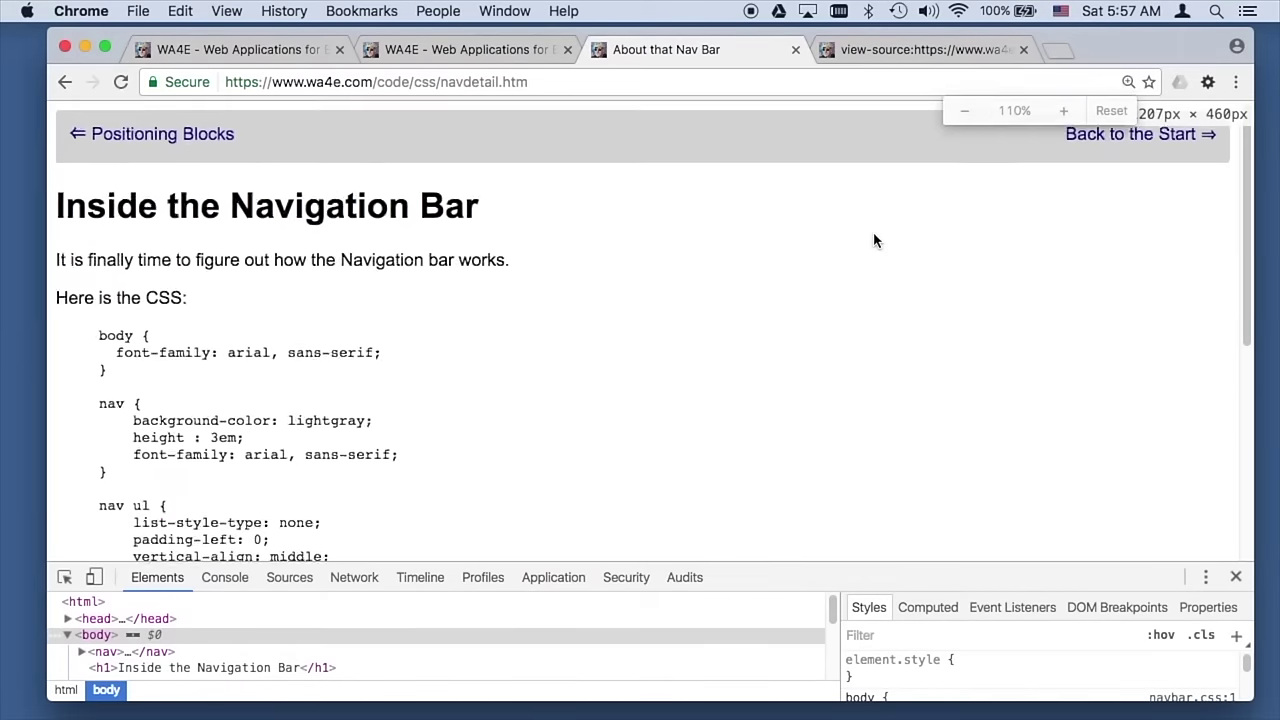
pyautogui.press('super+equal')
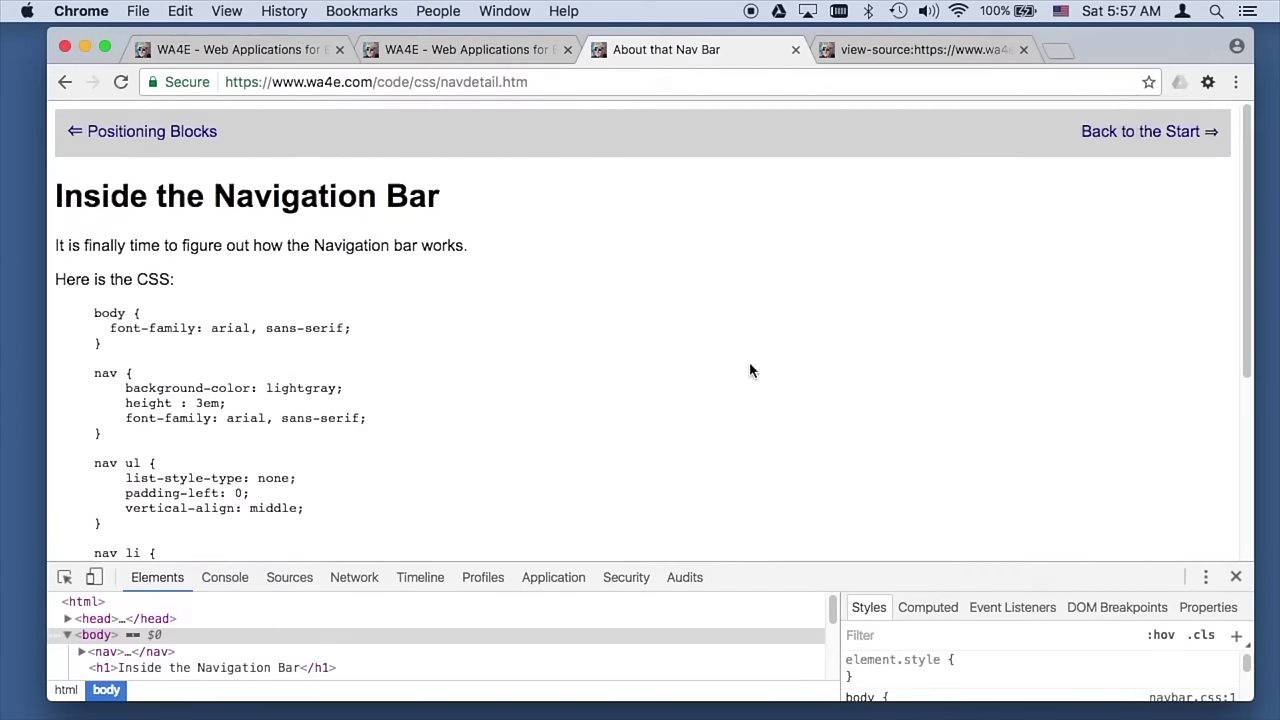
# Step: Highlight the nav ul selector in the page's CSS listing and the matching ul element in the source of navdetail.htm
pyautogui.tripleClick(272, 421)
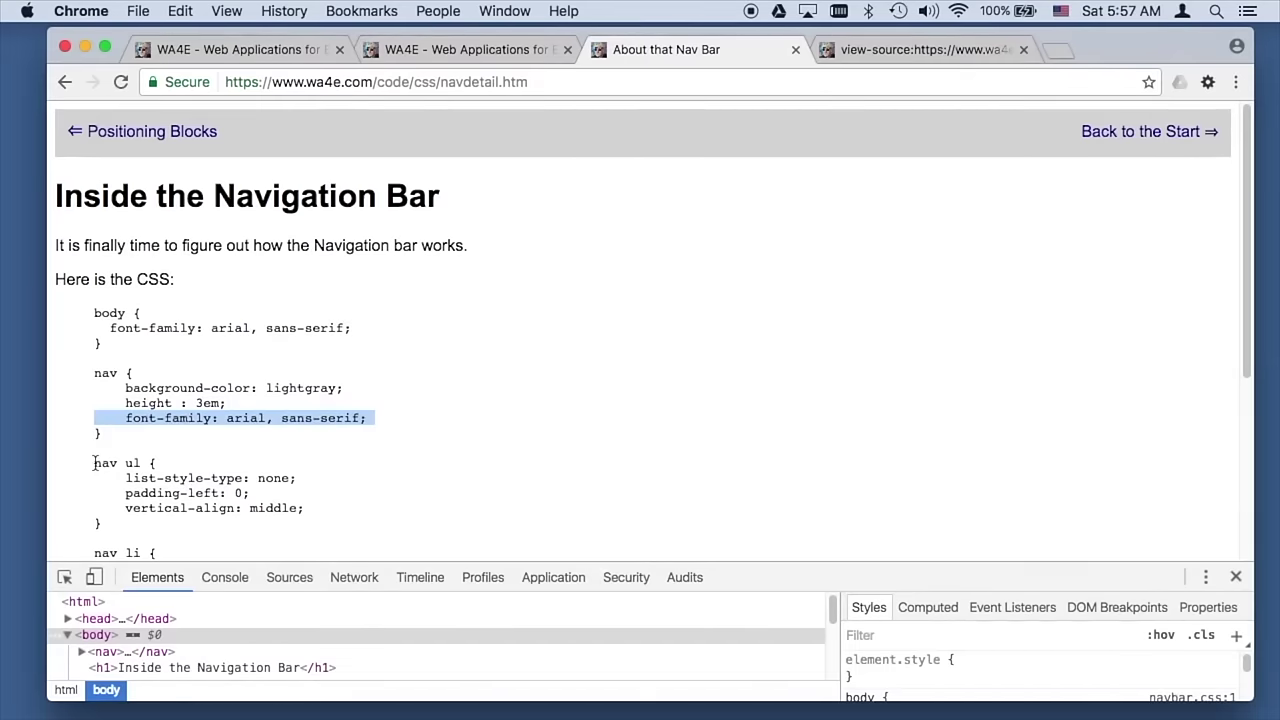
pyautogui.moveTo(94, 463); pyautogui.dragTo(125, 462)
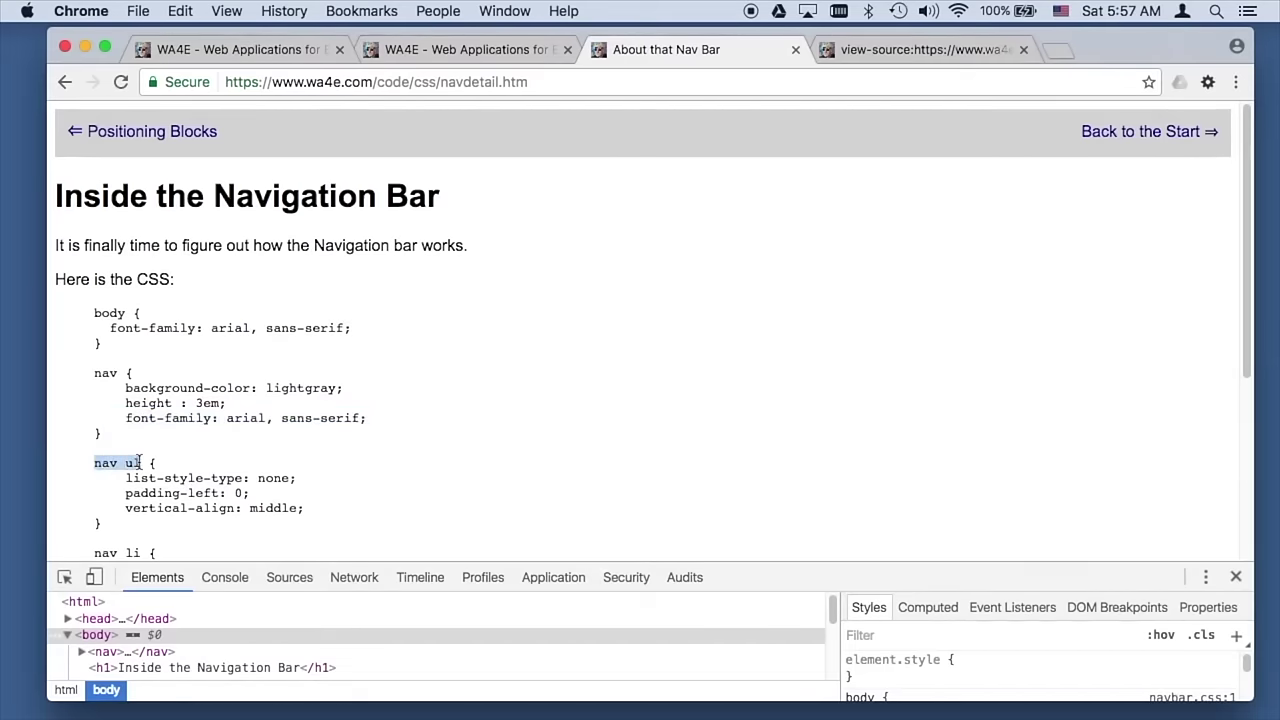
pyautogui.click(881, 51)
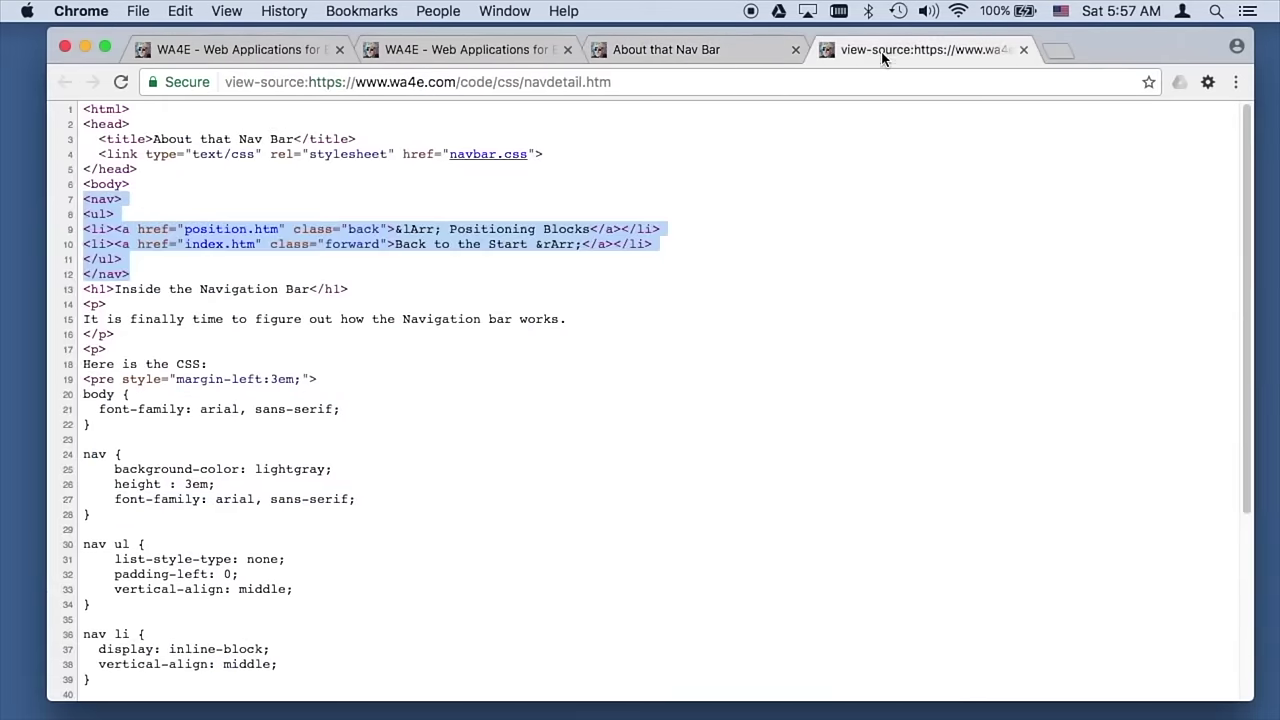
pyautogui.click(86, 213)
pyautogui.moveTo(86, 213); pyautogui.dragTo(124, 262)
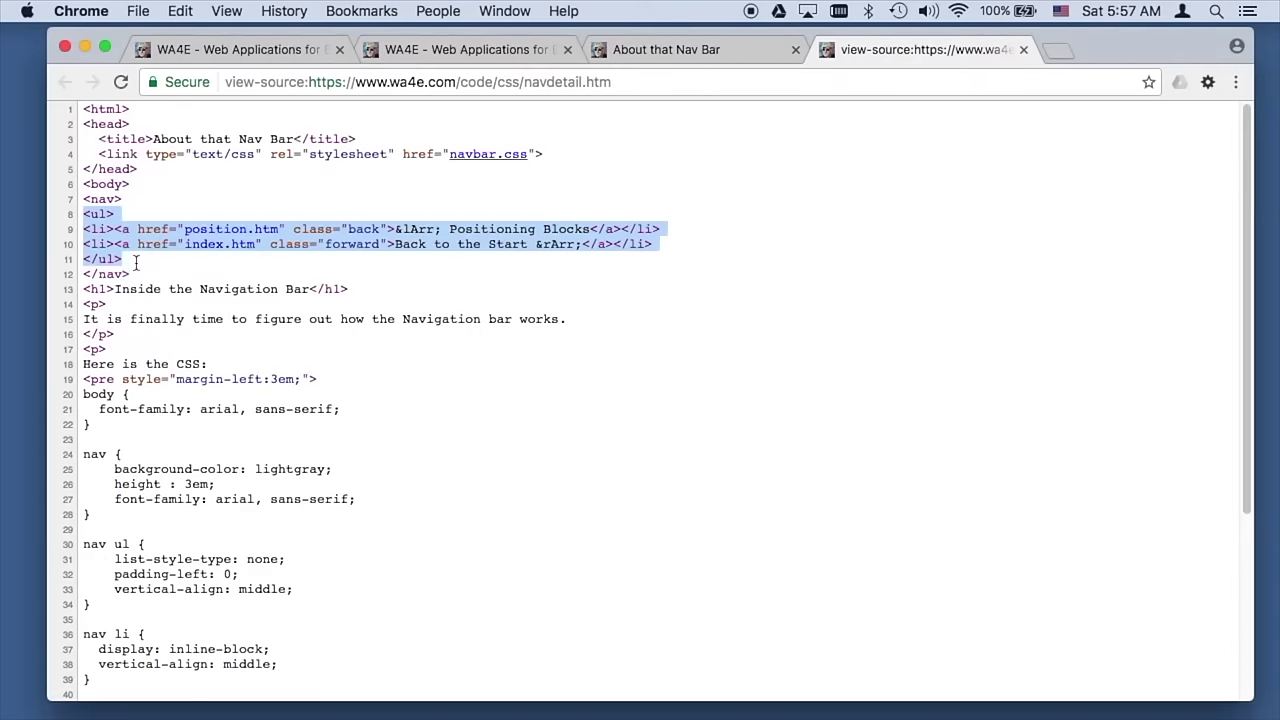
# Step: Return to the rendered page and highlight list-style-type: none and padding-left: 0 in turn in the nav ul rule
pyautogui.click(686, 51)
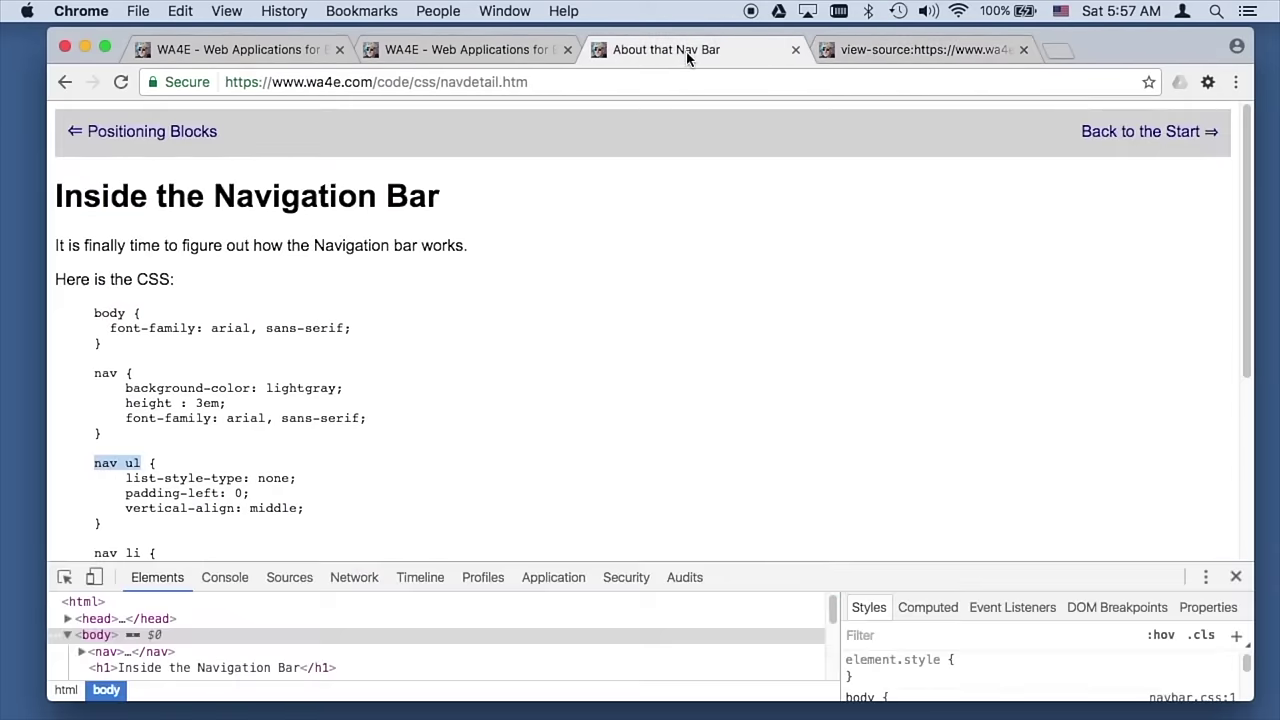
pyautogui.moveTo(125, 479); pyautogui.dragTo(310, 480)
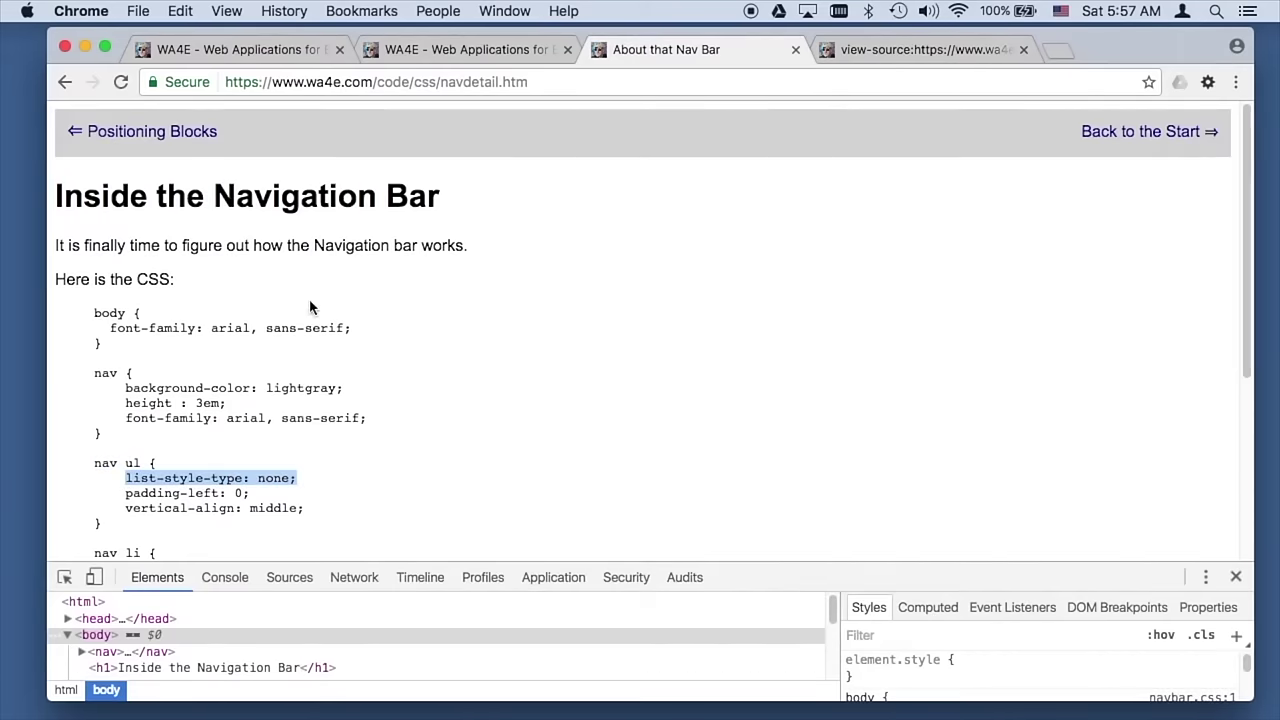
pyautogui.tripleClick(206, 494)
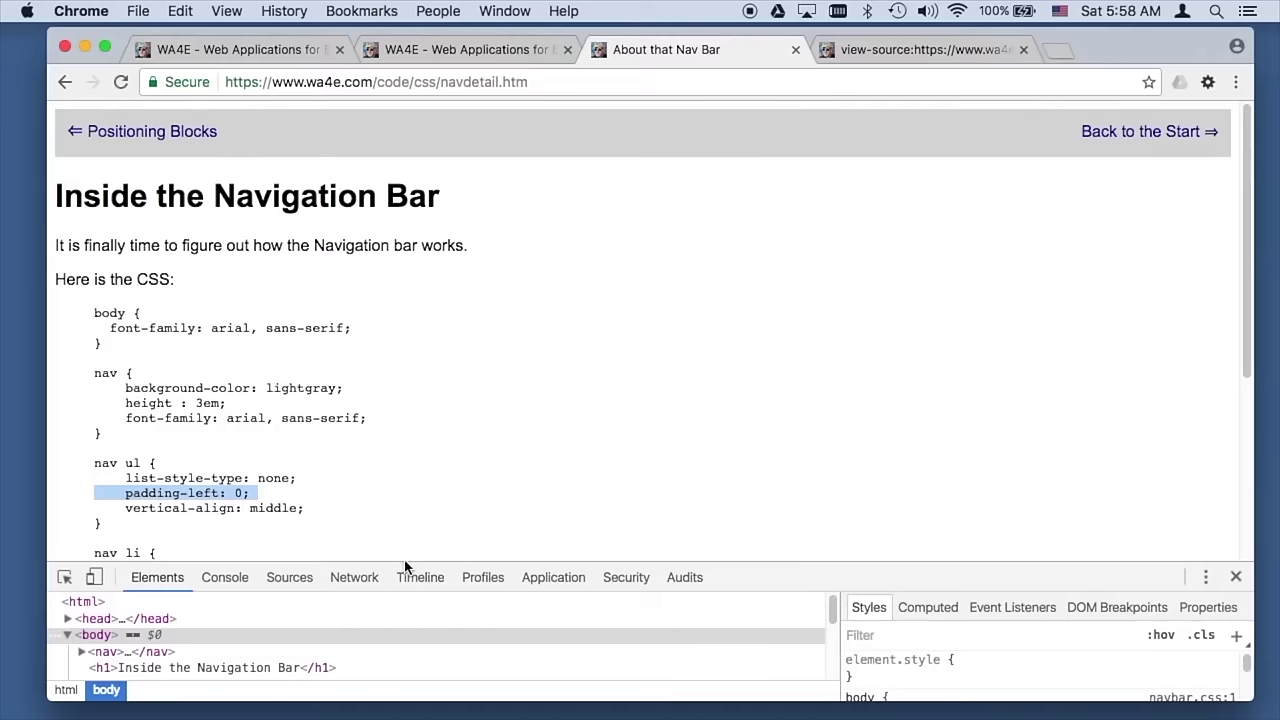
# Step: Enlarge the developer tools area, expand the nav element in the document tree and select its ul
pyautogui.moveTo(405, 563); pyautogui.dragTo(411, 394)
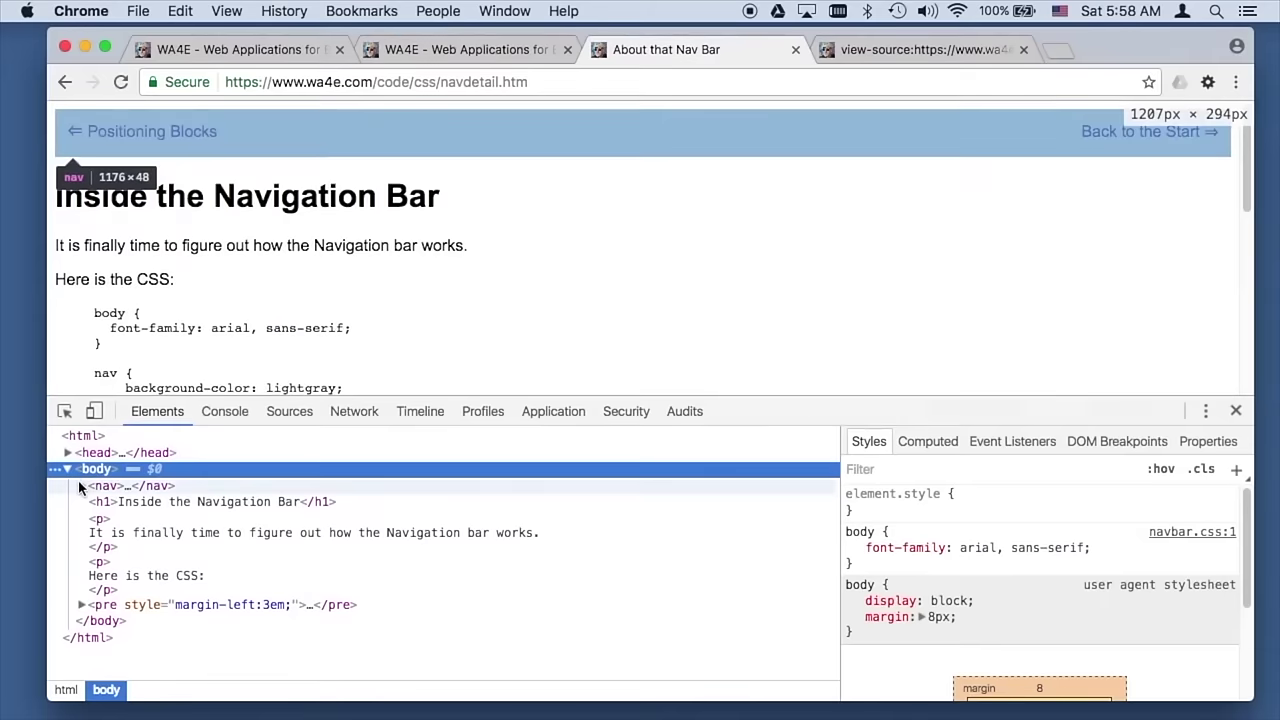
pyautogui.click(80, 485)
pyautogui.click(94, 502)
pyautogui.click(112, 502)
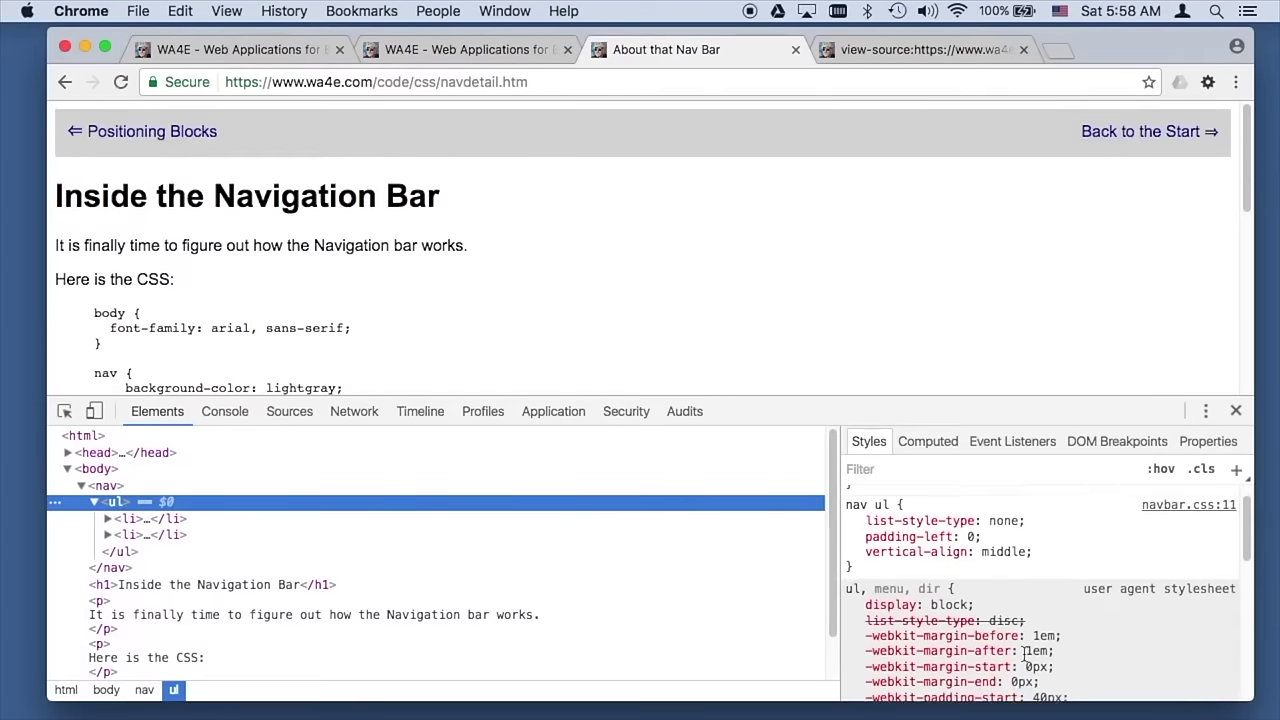
# Step: Examine the styles applied to the ul, comparing the nav ul rule with the user agent defaults for bullets, margins and padding
pyautogui.scroll(-1, 1000, 620)
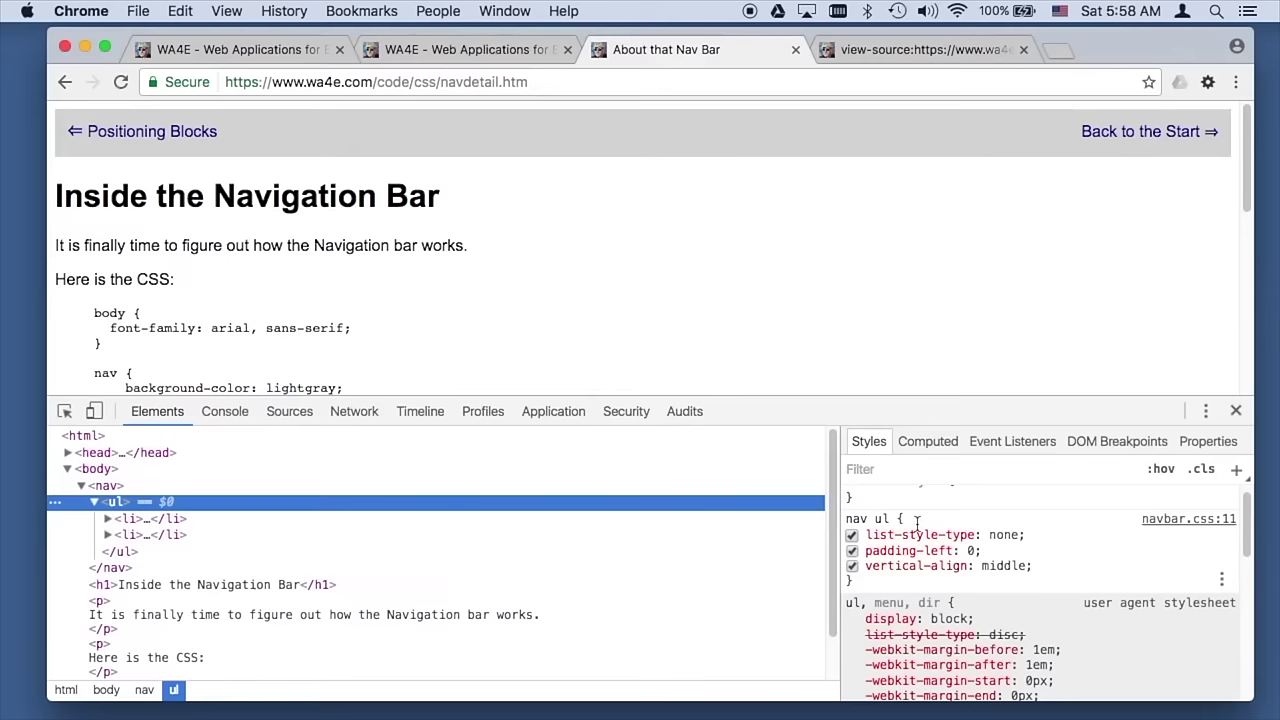
pyautogui.scroll(-2, 1022, 630)
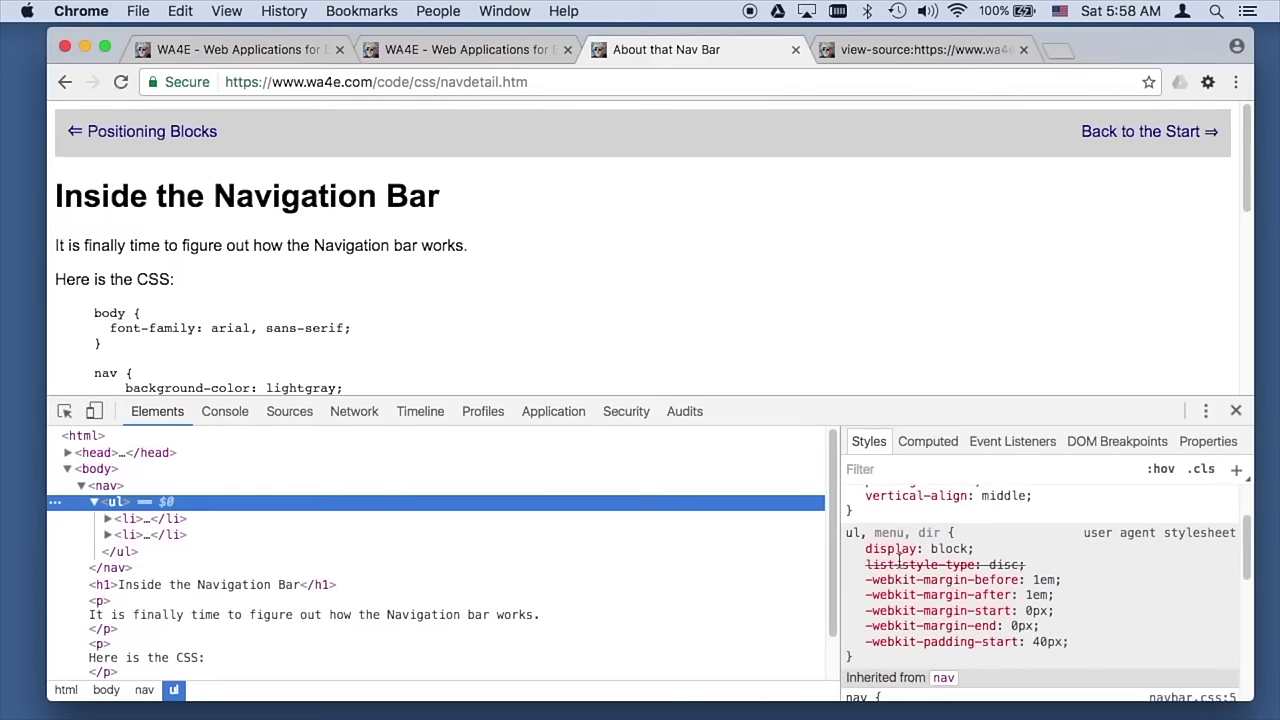
pyautogui.scroll(2, 897, 570)
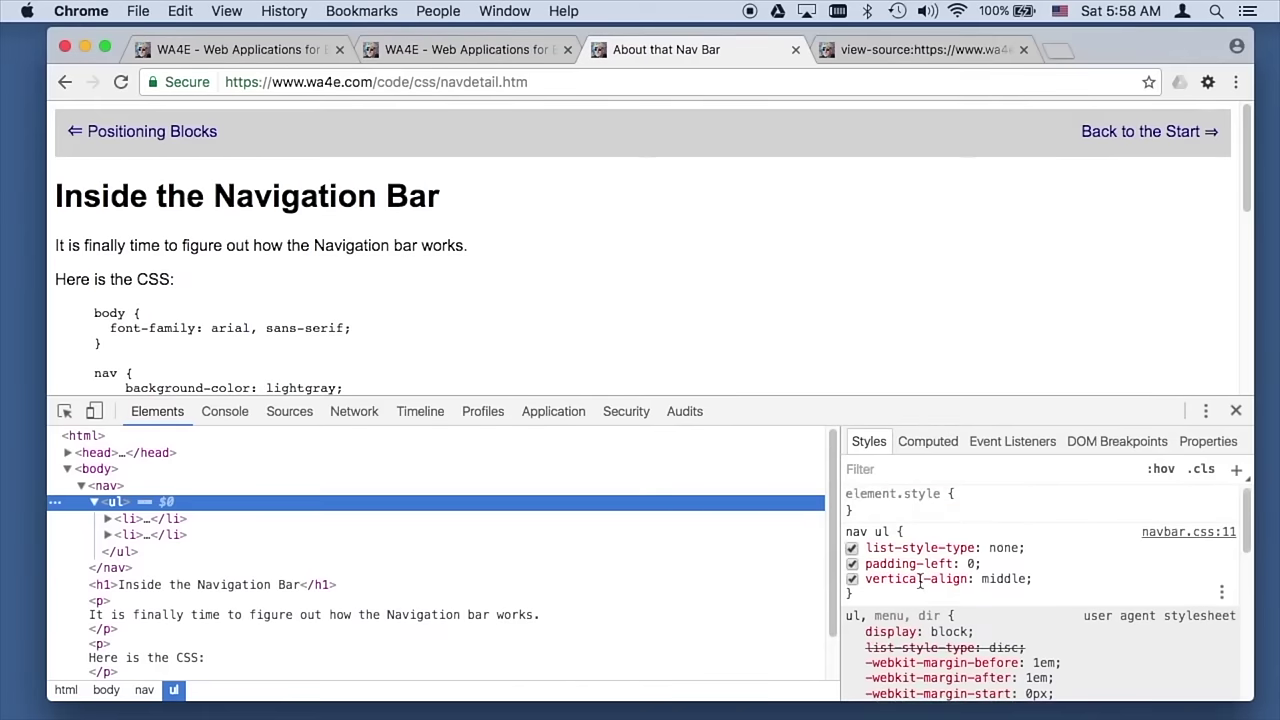
pyautogui.scroll(-1, 920, 582)
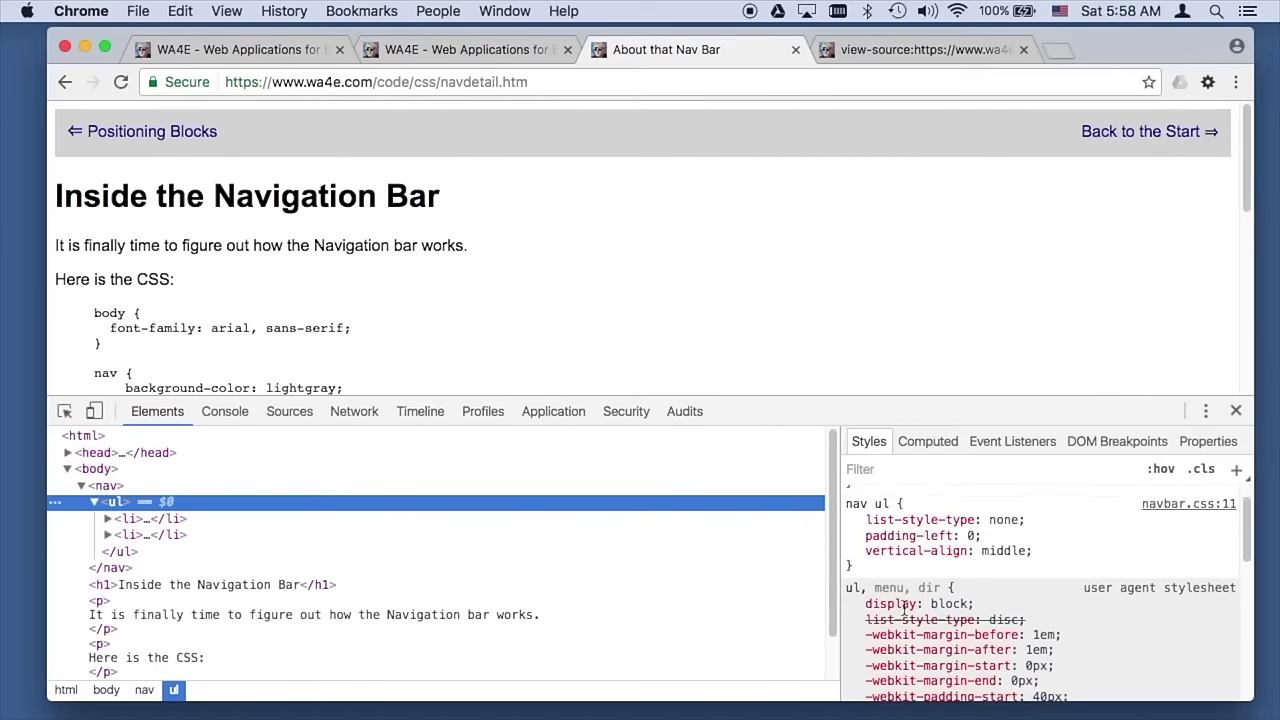
pyautogui.scroll(-1, 906, 600)
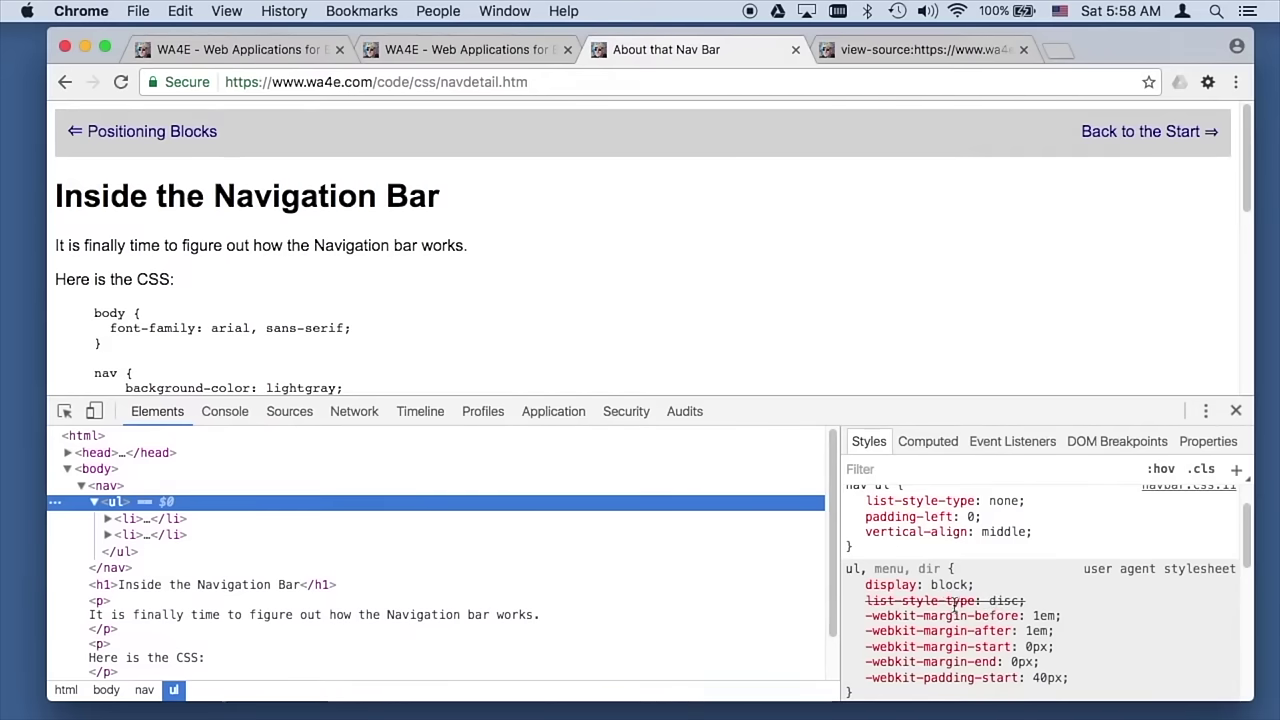
pyautogui.scroll(-2, 958, 598)
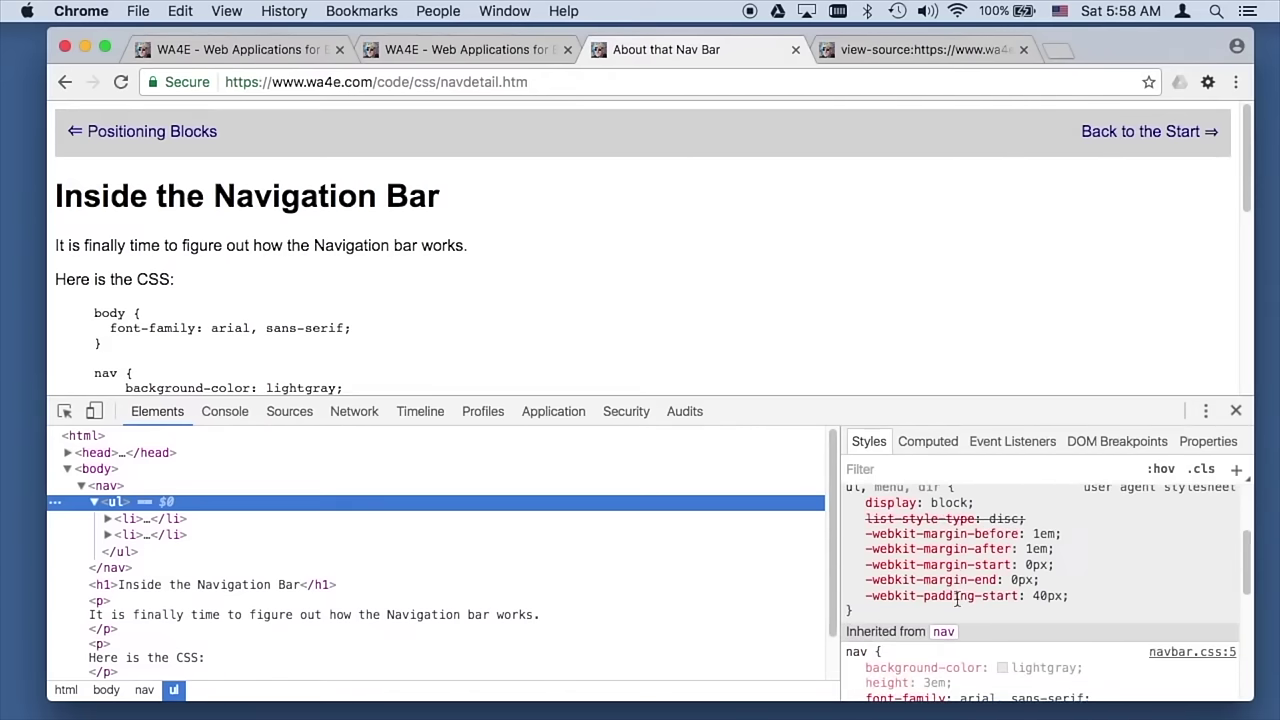
pyautogui.scroll(-1, 957, 599)
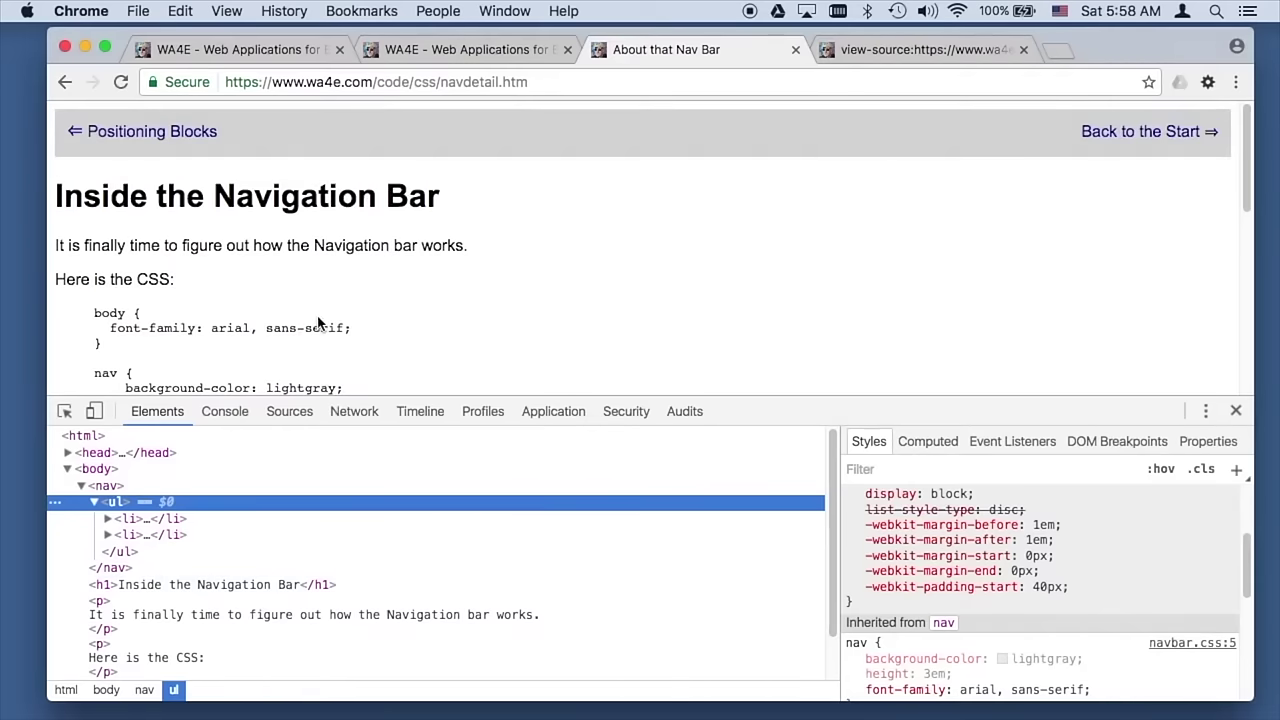
# Step: Highlight the nav li selector in the page's CSS listing
pyautogui.scroll(-3, 353, 318)
pyautogui.scroll(-6, 352, 318)
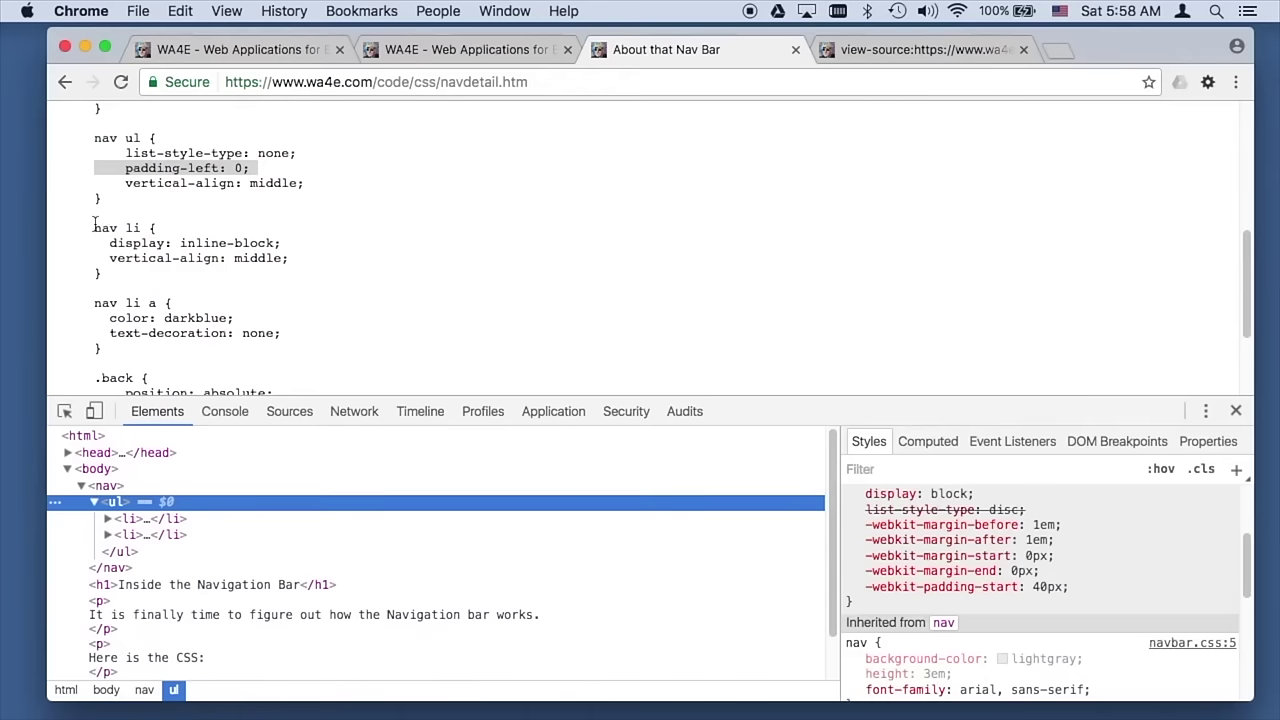
pyautogui.moveTo(97, 228); pyautogui.dragTo(146, 230)
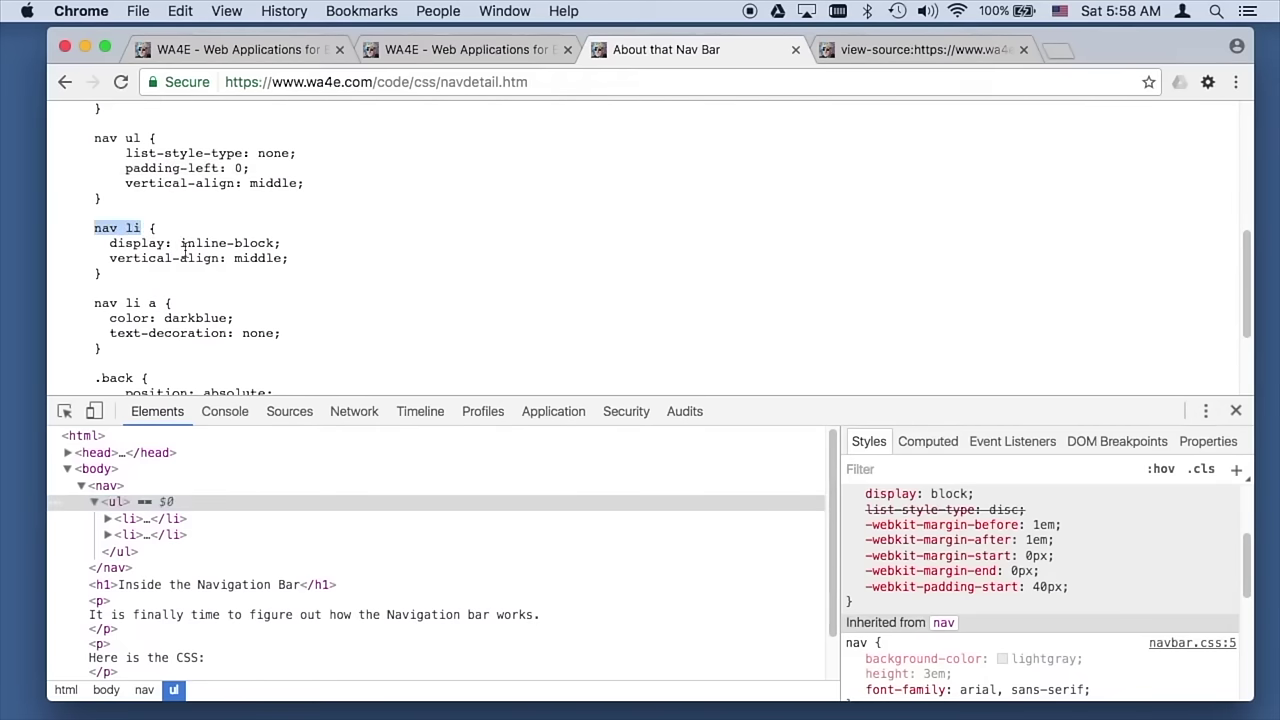
# Step: Inspect the Positioning Blocks link in the navigation bar and review its .back and nav li a style rules
pyautogui.scroll(10, 290, 290)
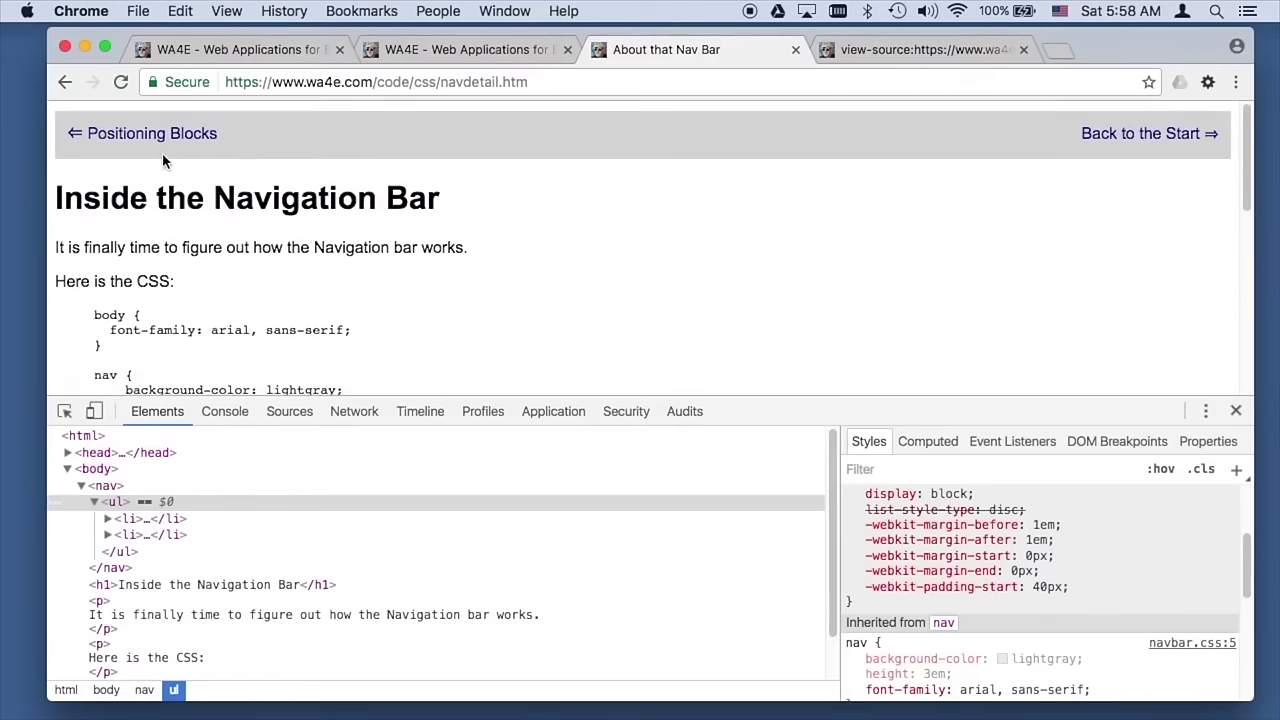
pyautogui.rightClick(168, 136)
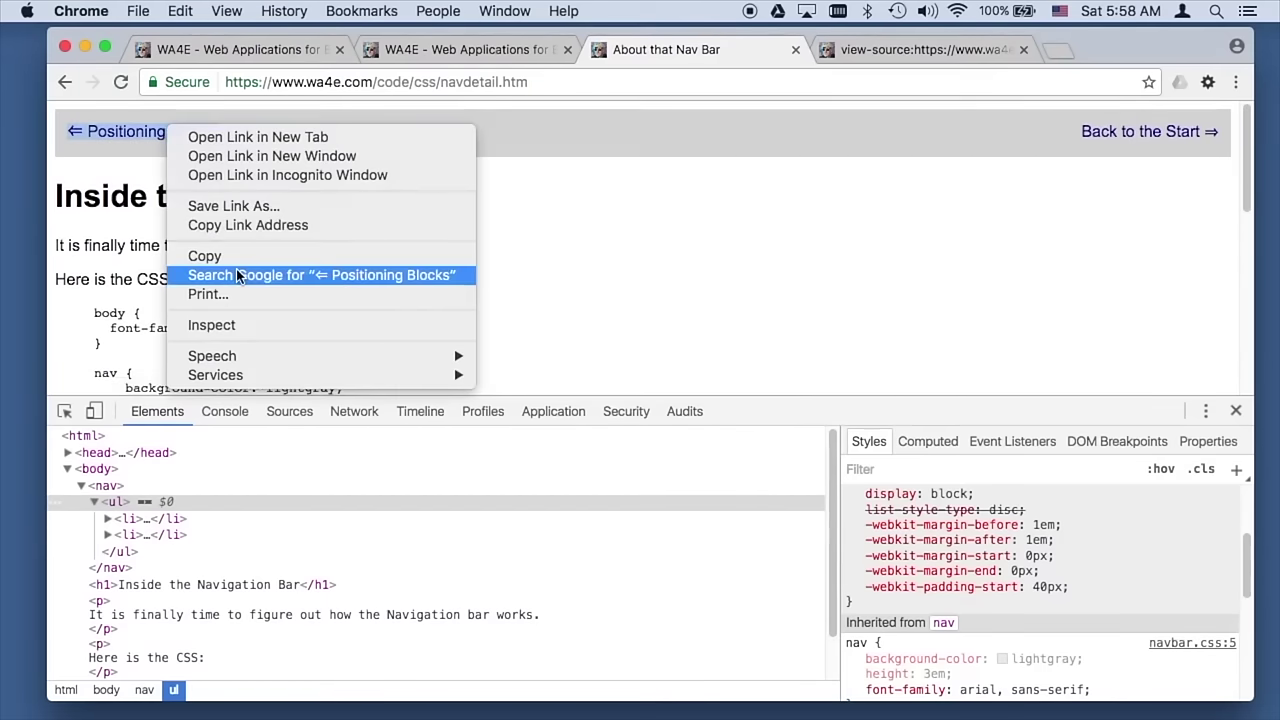
pyautogui.click(234, 324)
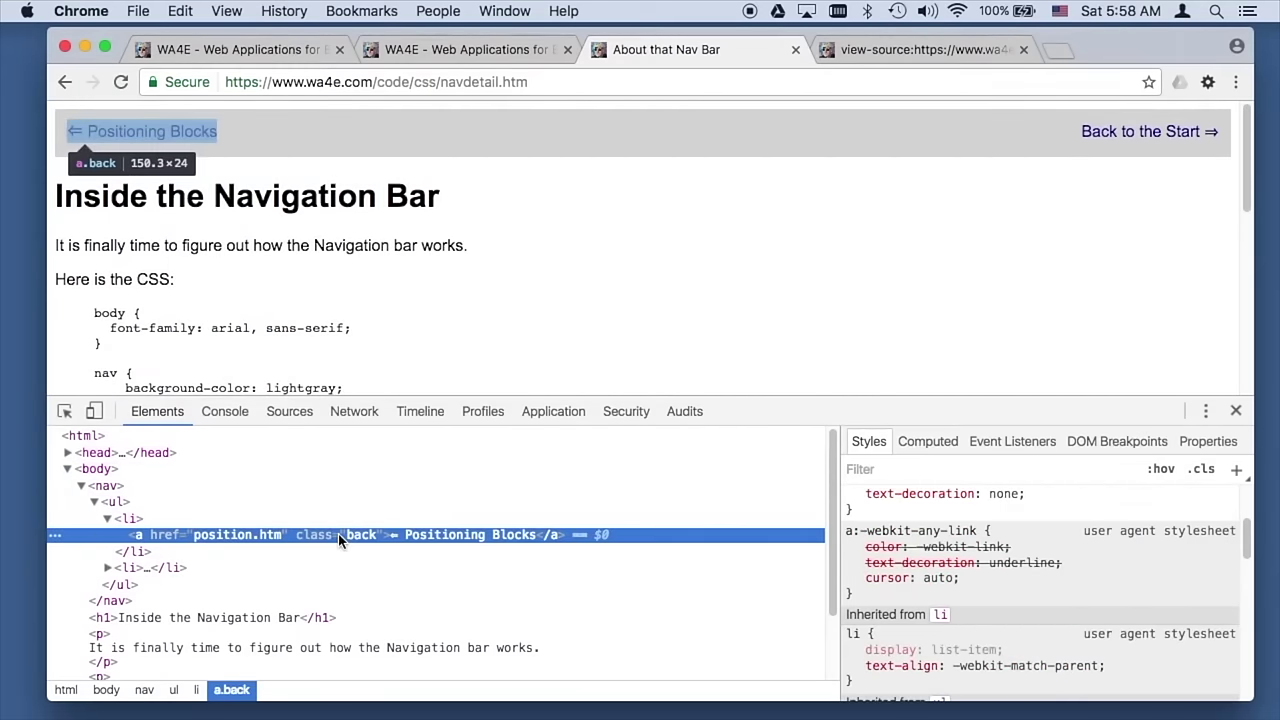
pyautogui.scroll(3, 900, 530)
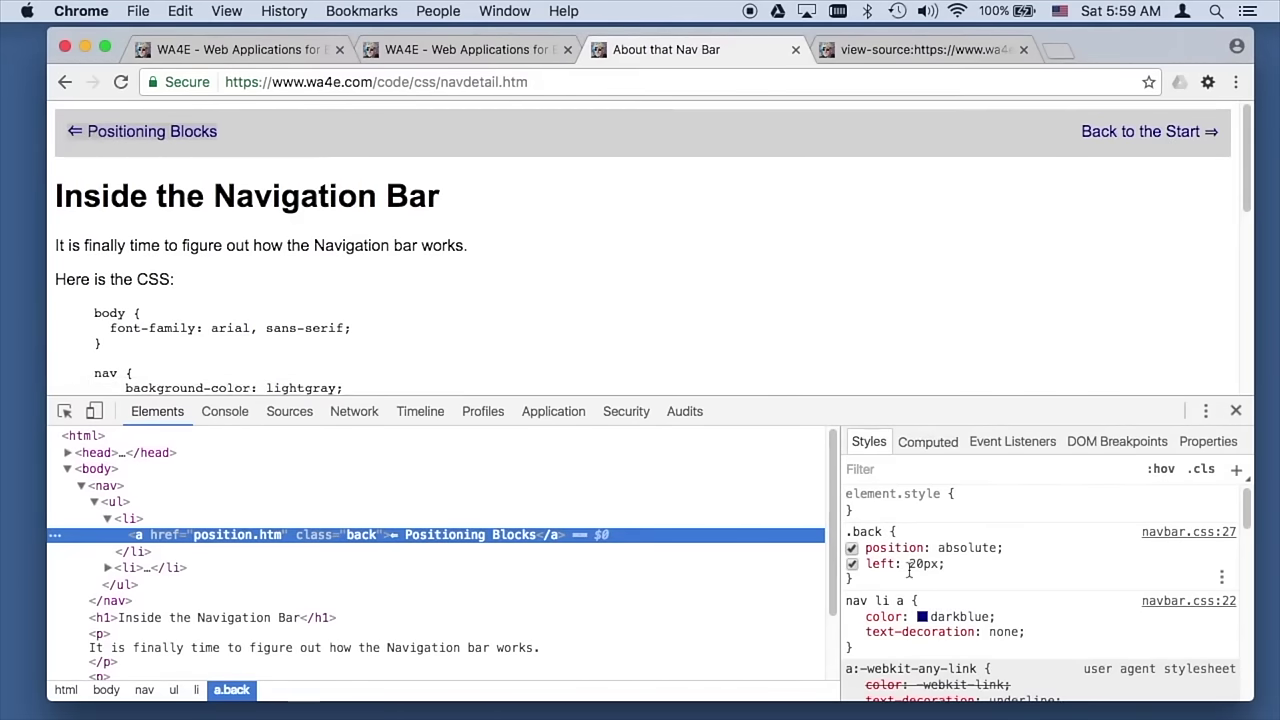
pyautogui.scroll(-2, 967, 583)
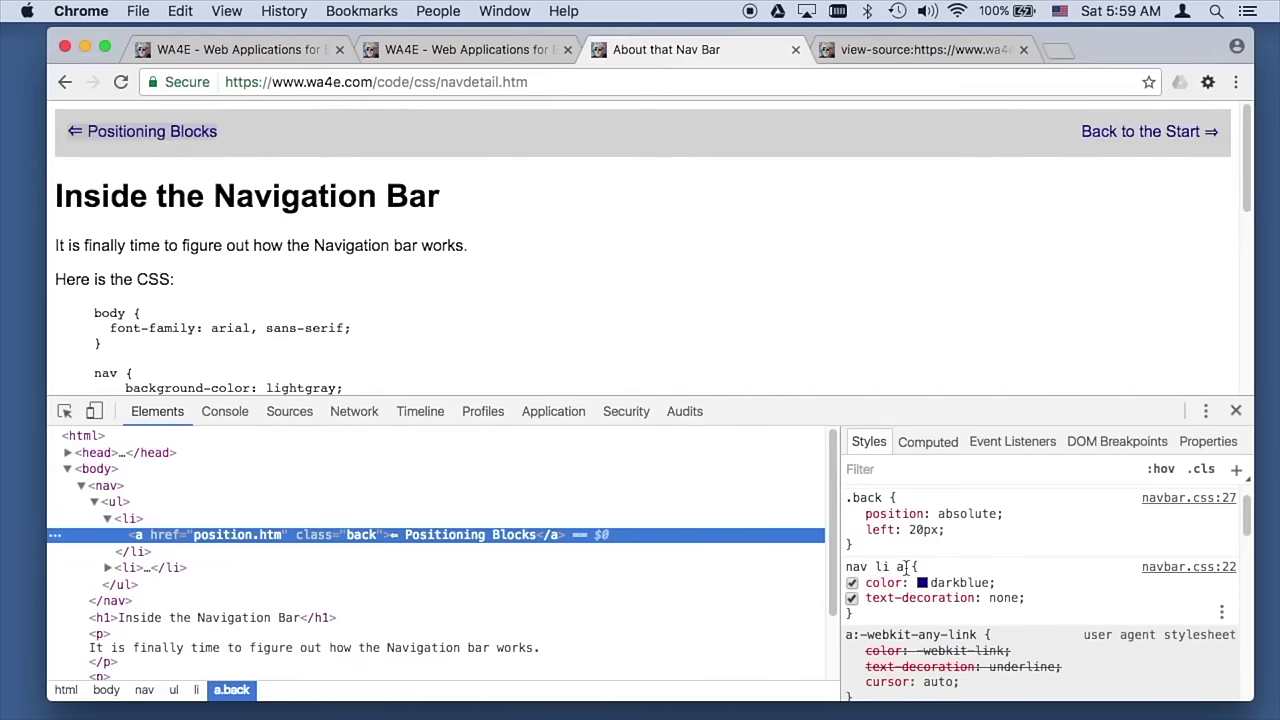
# Step: Highlight the nav li a selector in the page's CSS listing
pyautogui.scroll(-10, 792, 328)
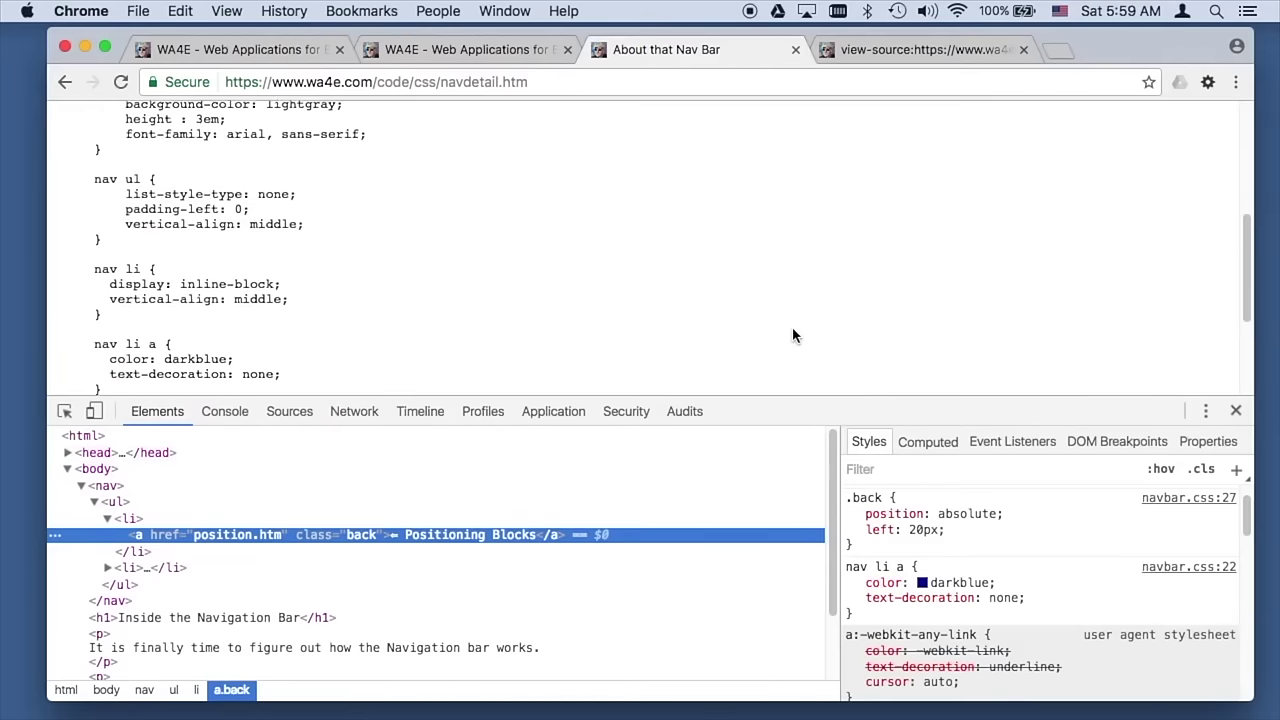
pyautogui.scroll(2, 792, 335)
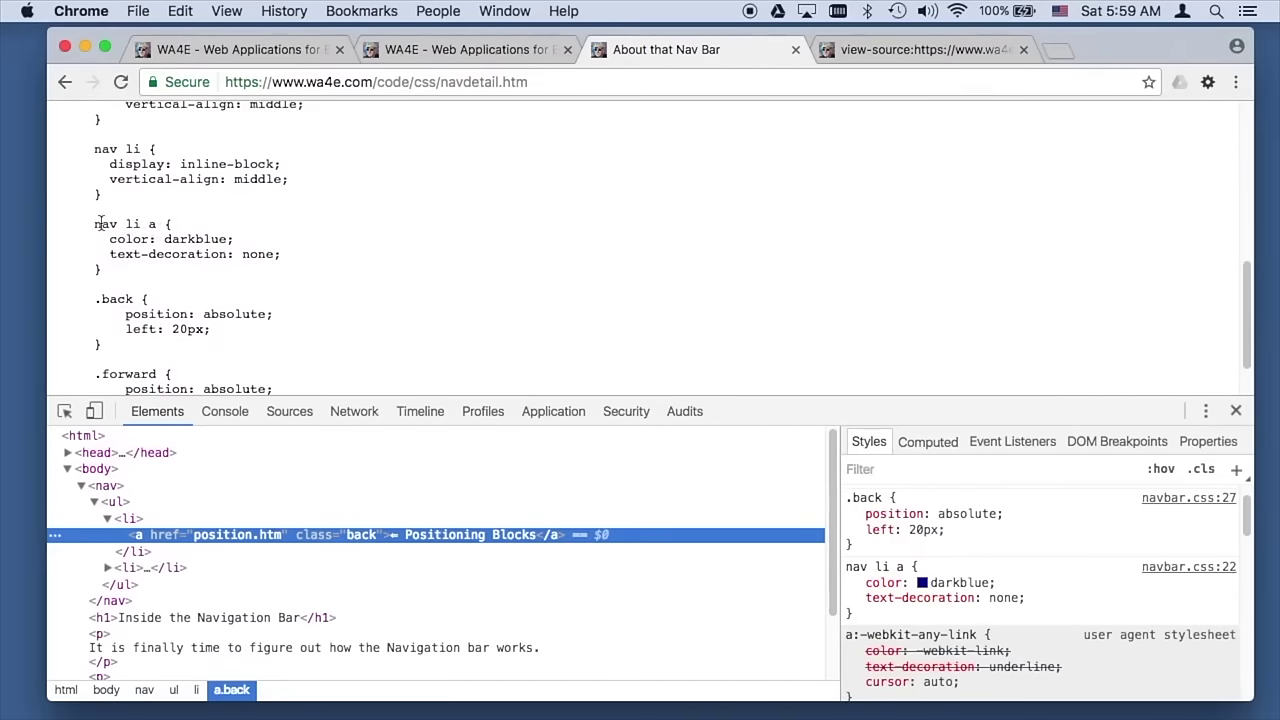
pyautogui.moveTo(95, 224); pyautogui.dragTo(158, 224)
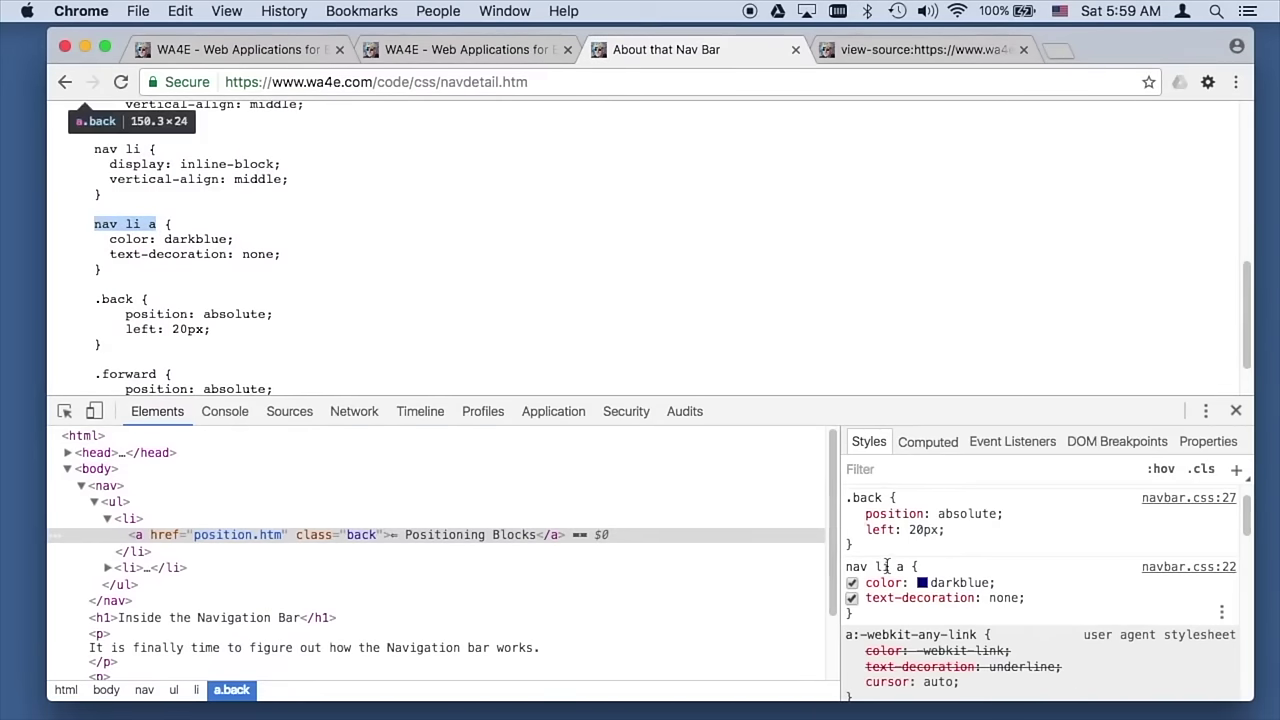
# Step: Compare the .back and .forward rules with the two links in the navigation bar, and close the developer tools
pyautogui.scroll(10, 634, 312)
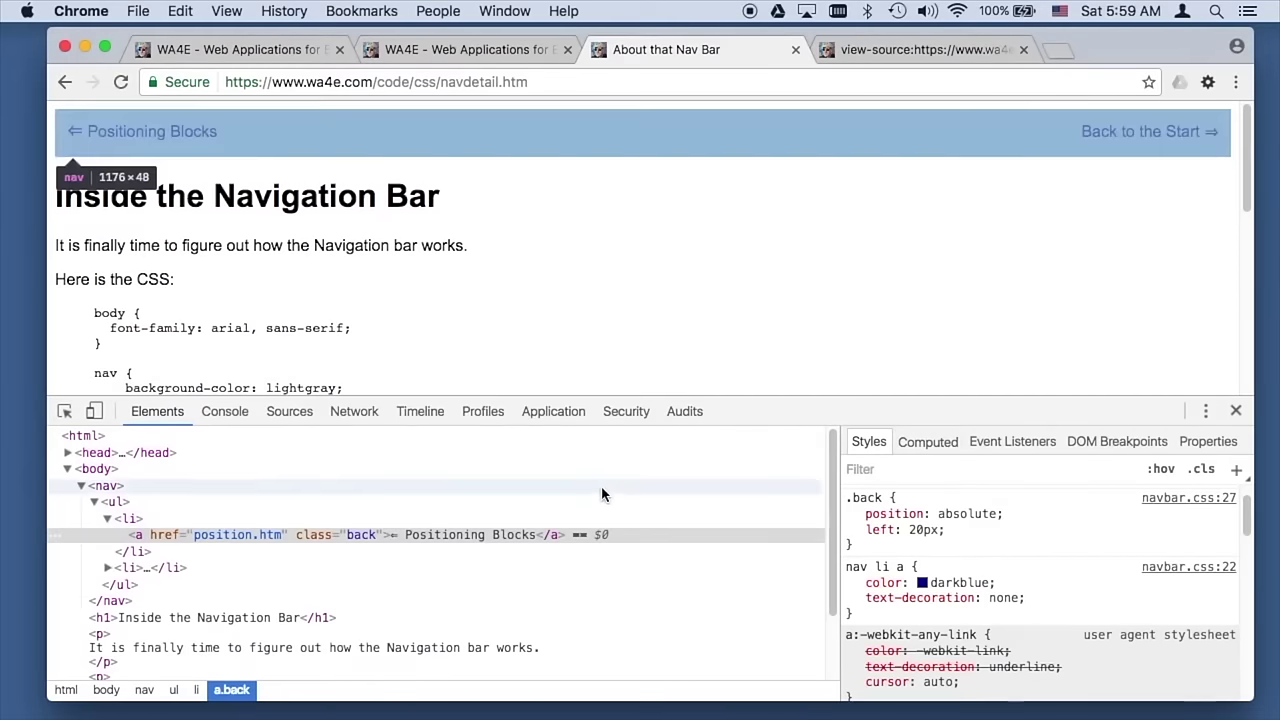
pyautogui.scroll(-10, 574, 255)
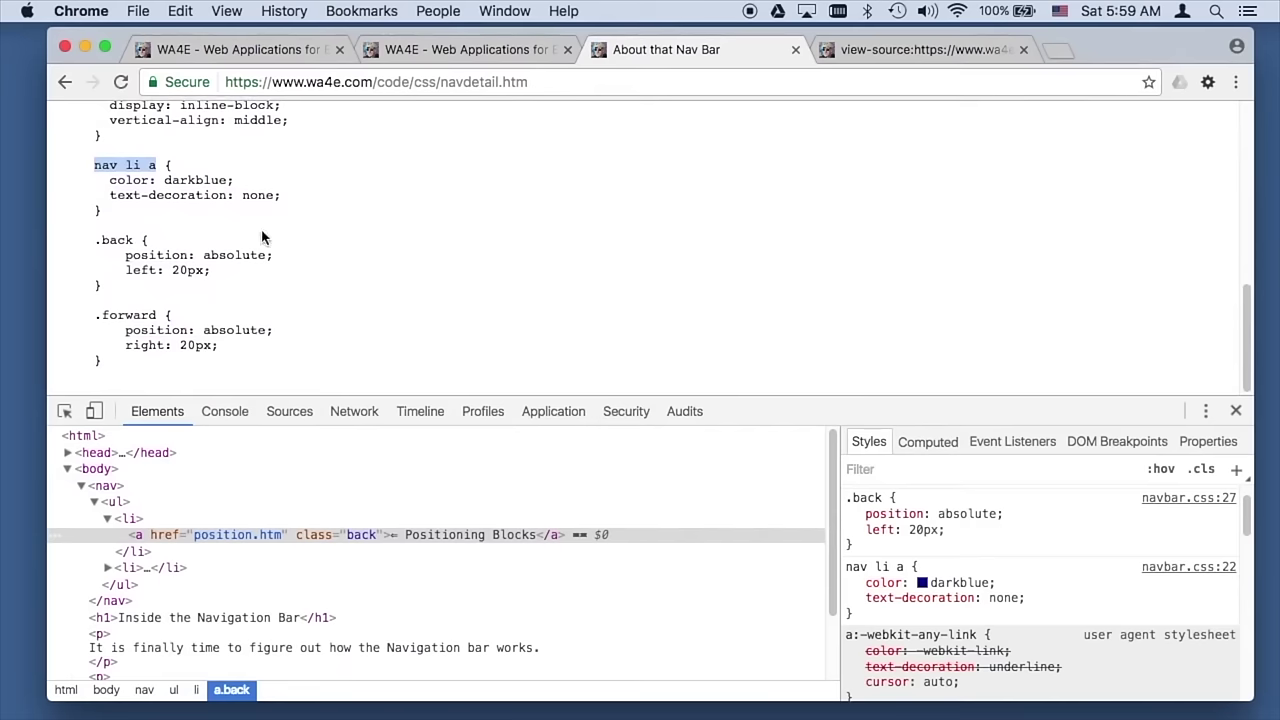
pyautogui.click(96, 240)
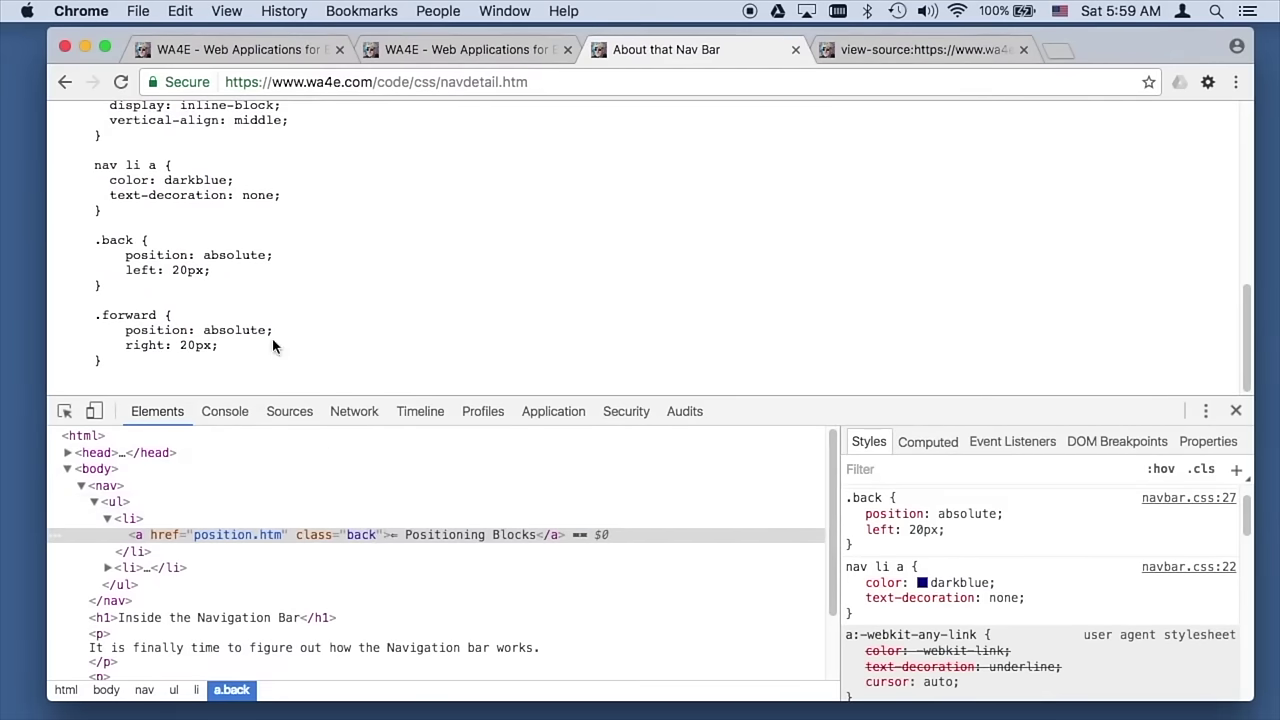
pyautogui.scroll(10, 270, 235)
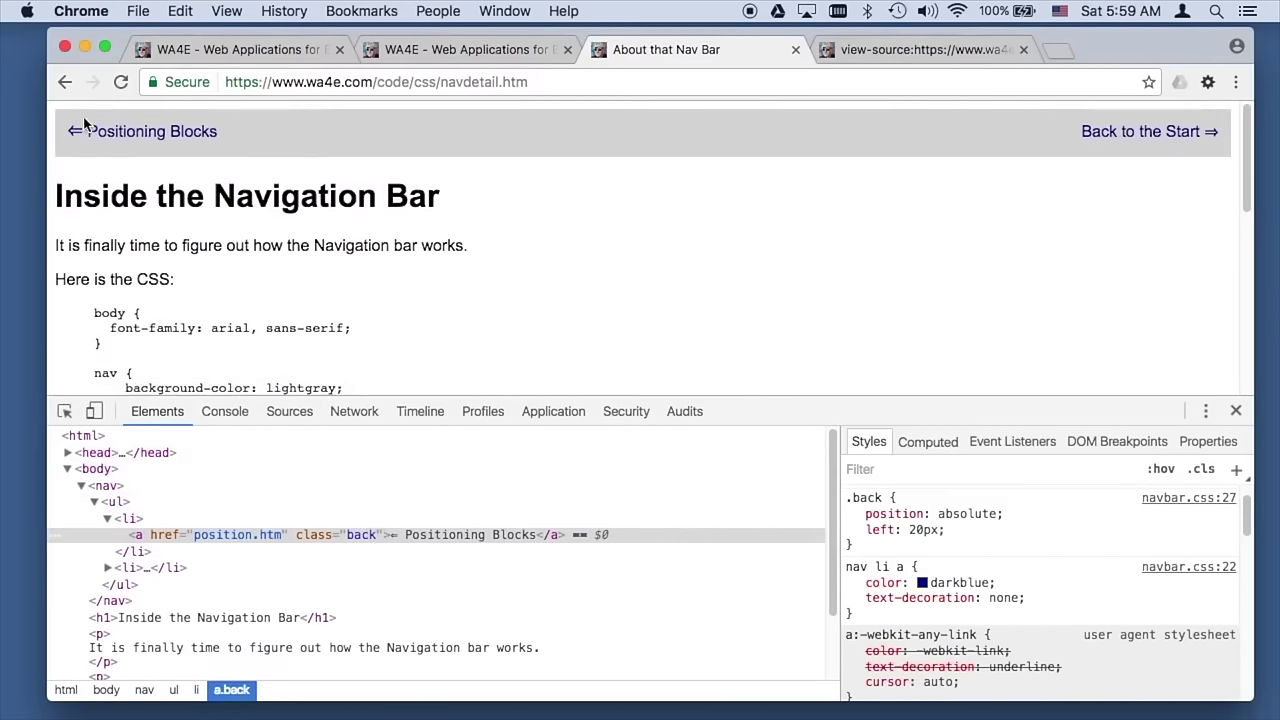
pyautogui.scroll(-5, 451, 263)
pyautogui.scroll(-3, 451, 263)
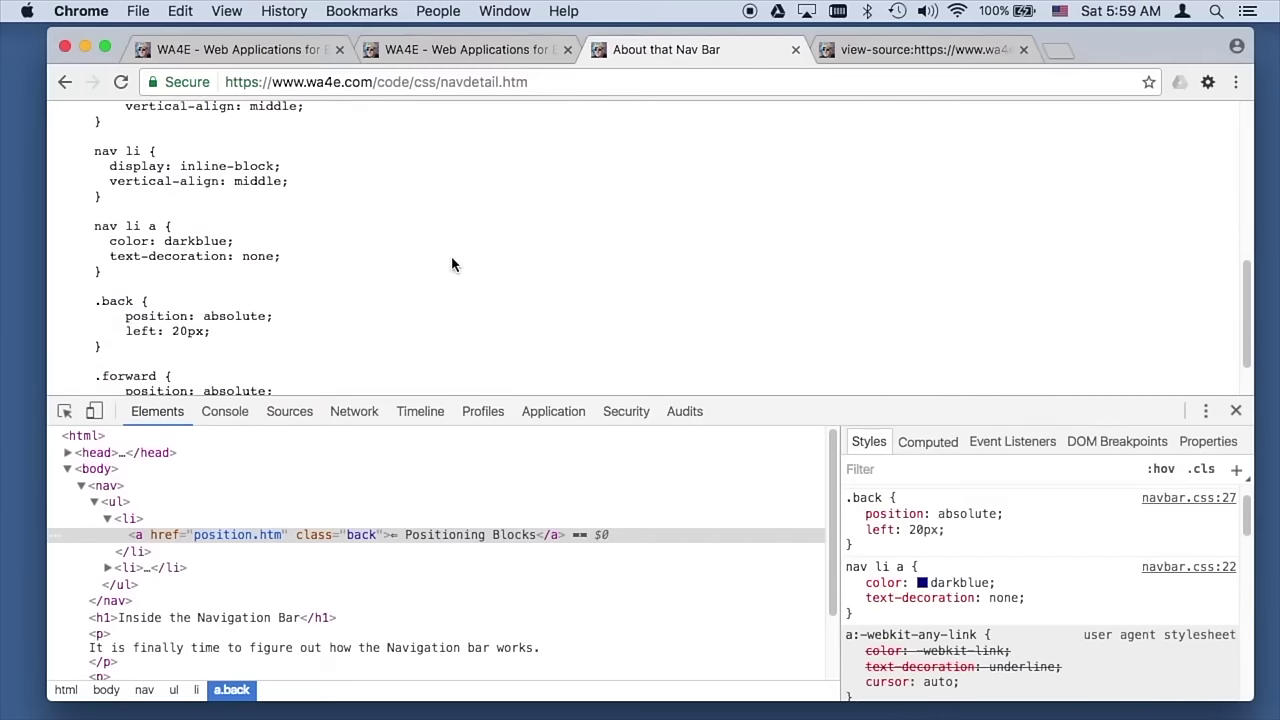
pyautogui.scroll(10, 946, 168)
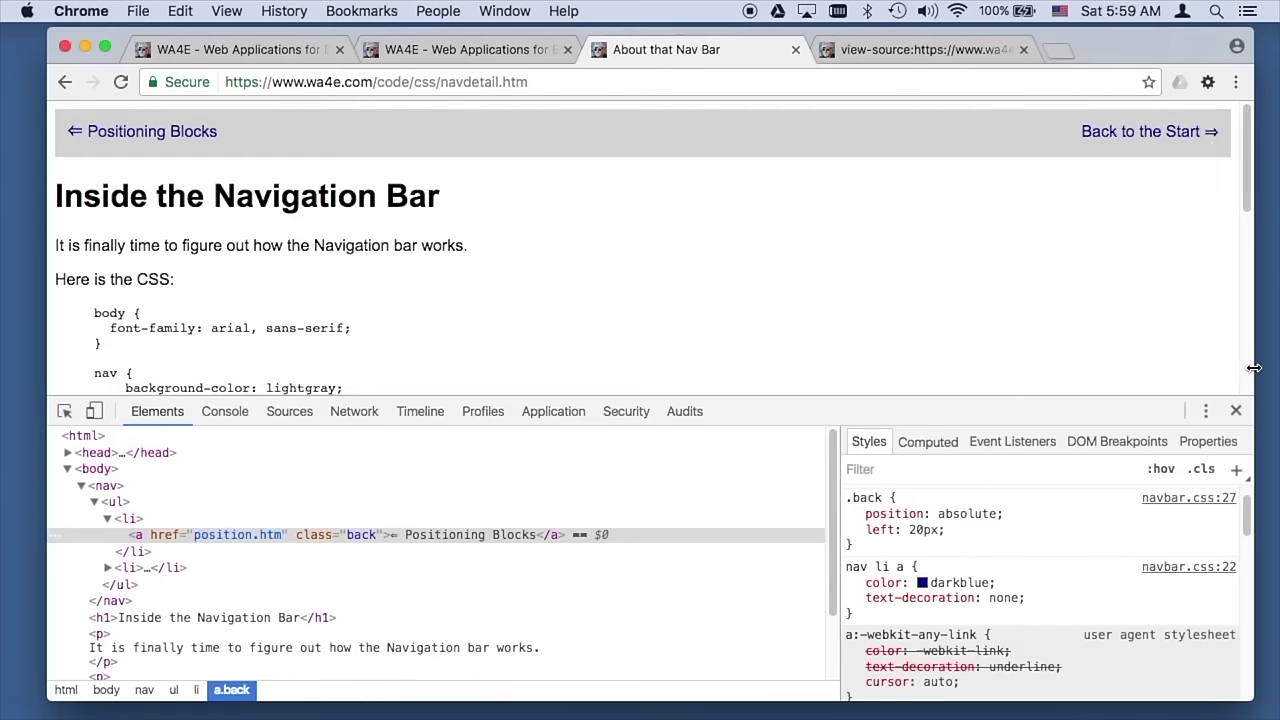
pyautogui.click(1235, 412)
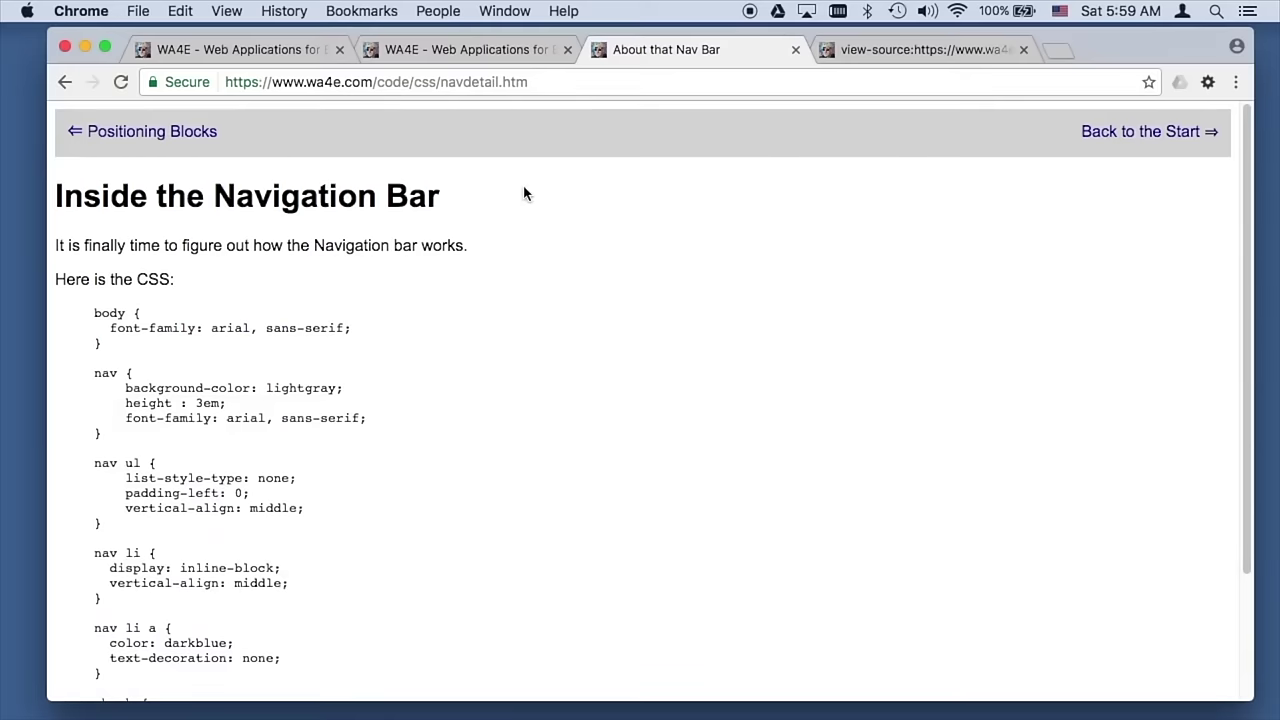
# Step: Return from the navigation bar example to the WA4E Cascading Style Sheets lesson and the first WA4E page
pyautogui.click(435, 50)
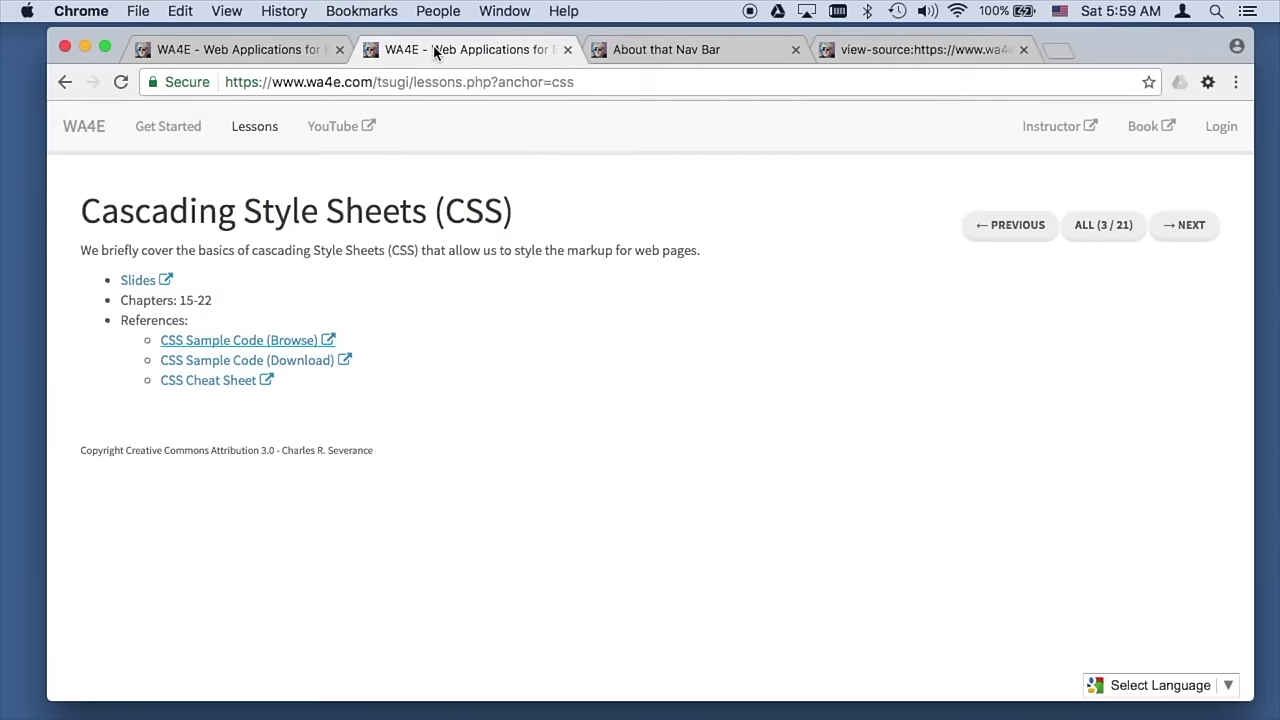
pyautogui.click(215, 50)
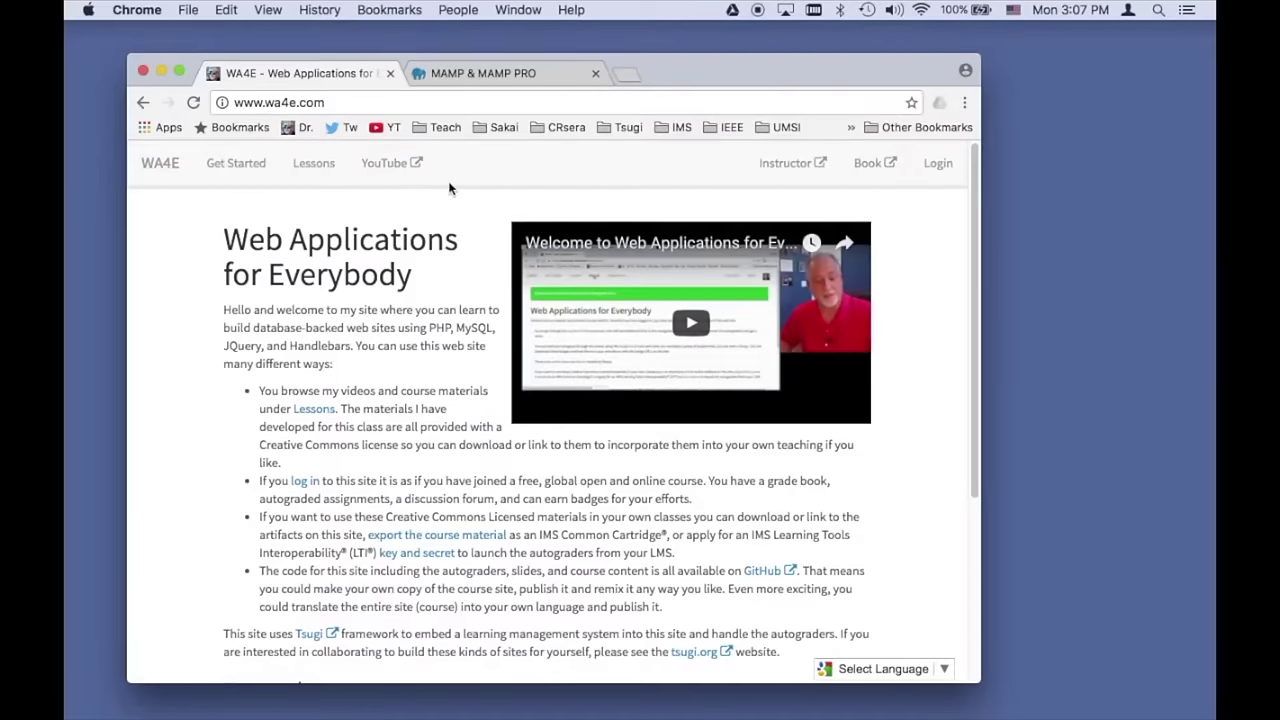
# Step: Download the MAMP & MAMP PRO 4.1 package for Mac OS X from the MAMP website and keep the file
pyautogui.click(521, 77)
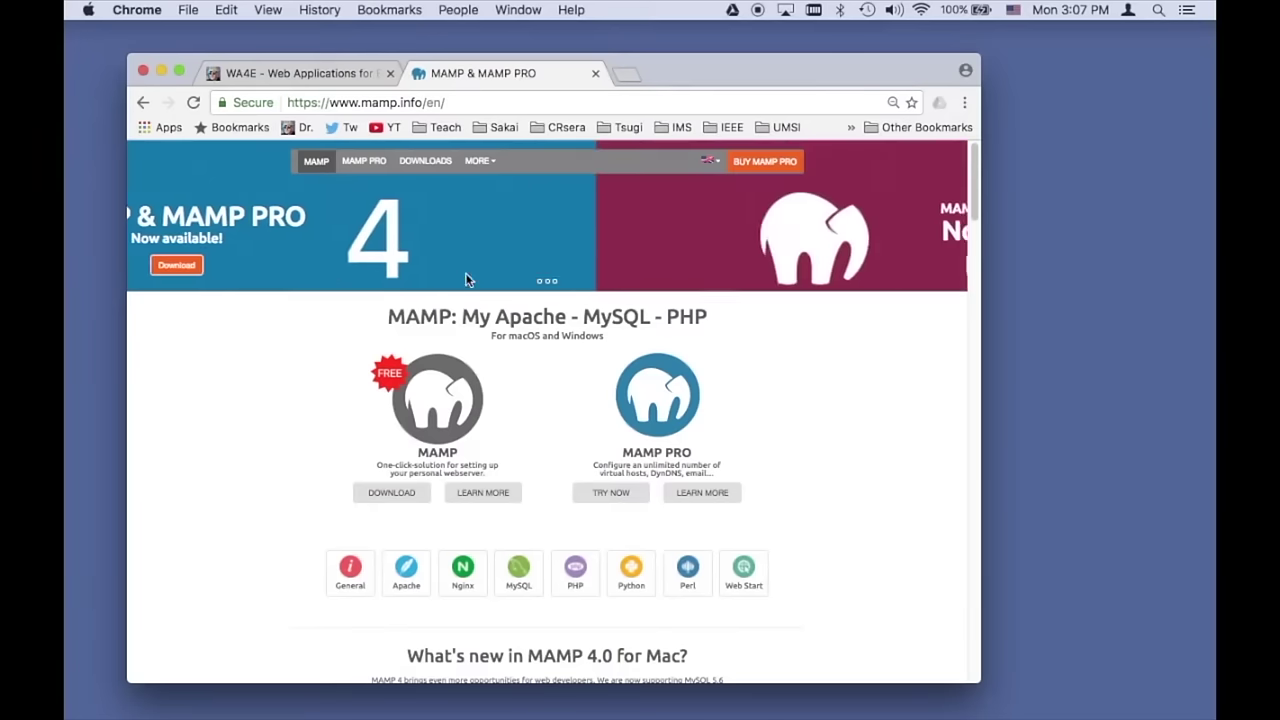
pyautogui.click(410, 500)
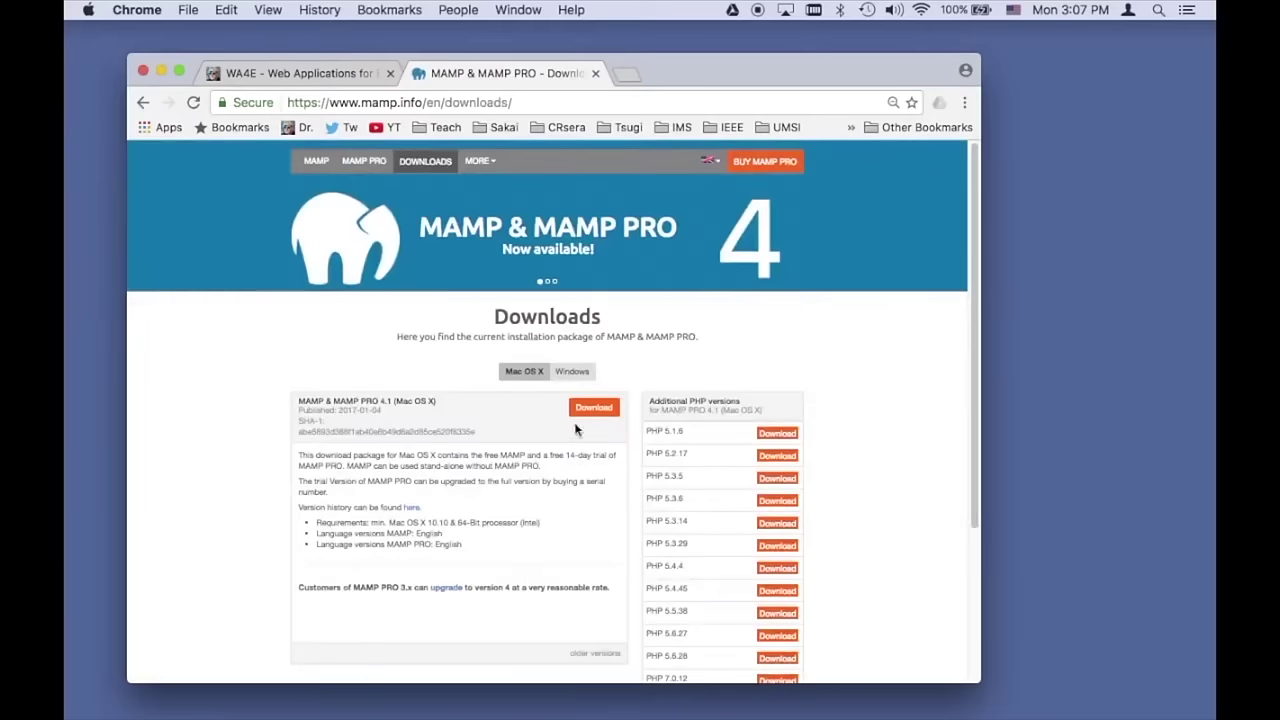
pyautogui.click(606, 410)
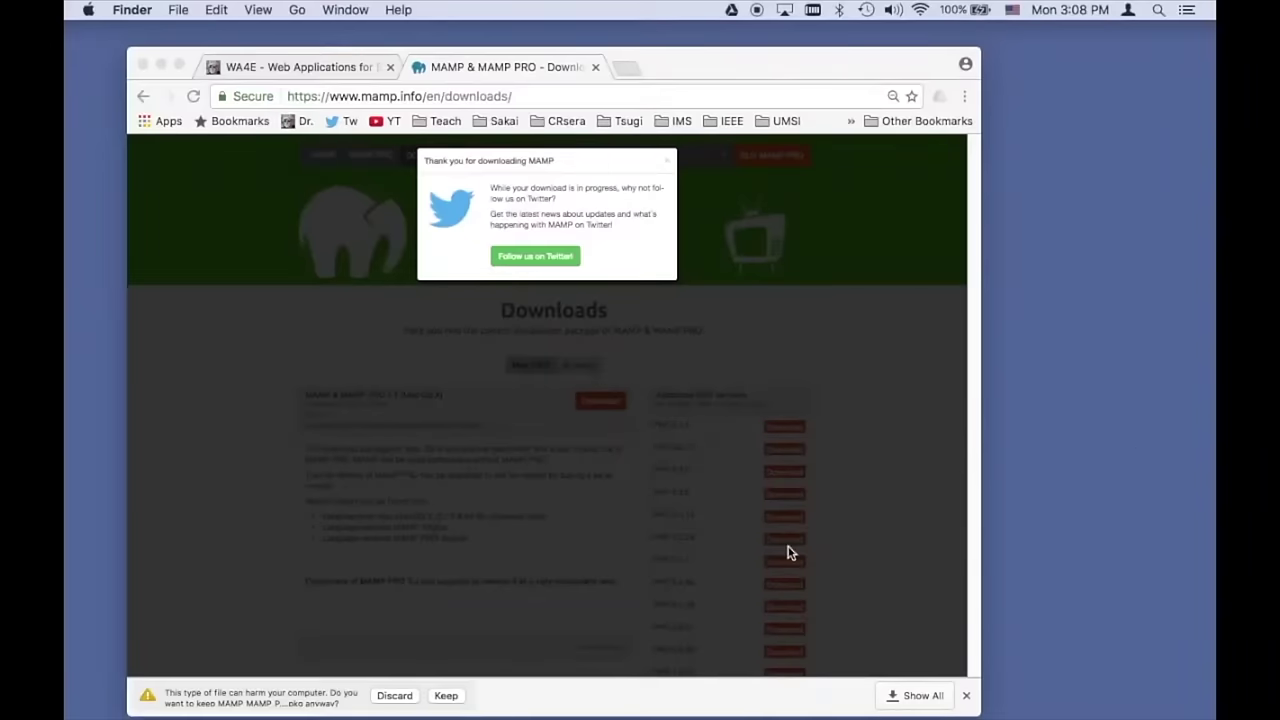
pyautogui.click(446, 695)
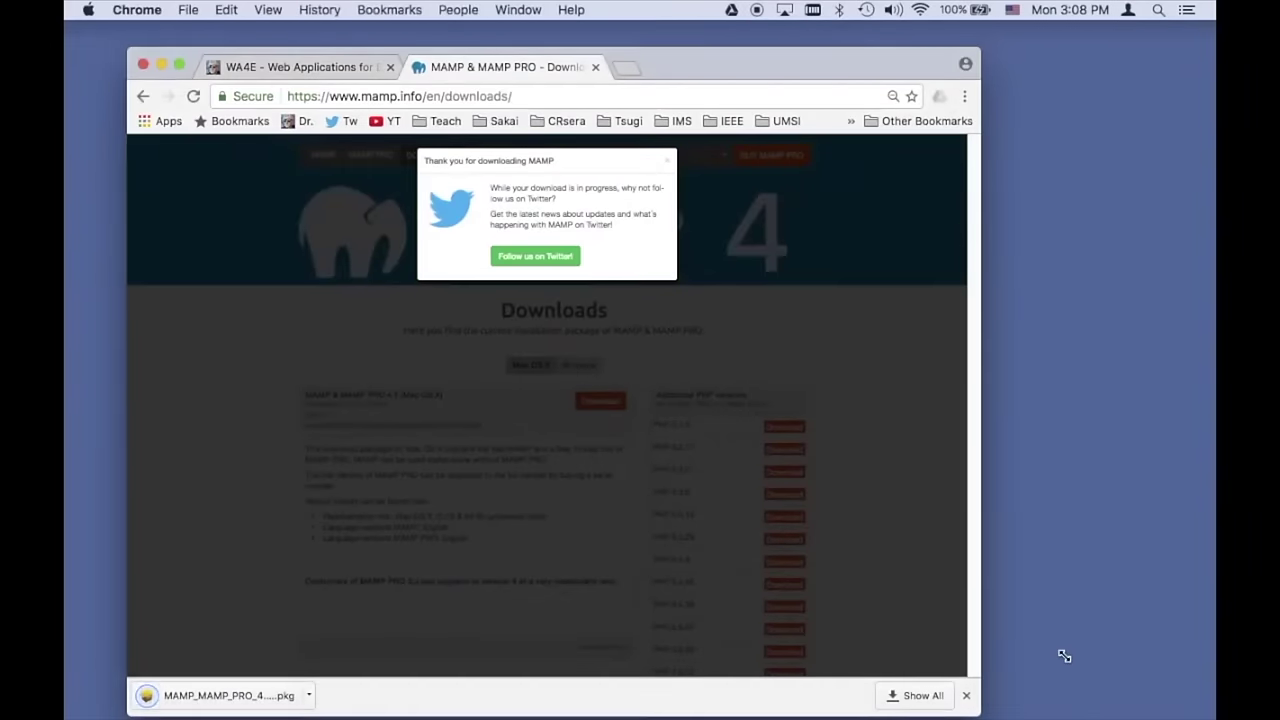
# Step: Launch the MAMP_MAMP_PRO_4.1 (1).pkg installer from the Downloads folder in Finder, and move its window over the folder
pyautogui.click(1041, 703)
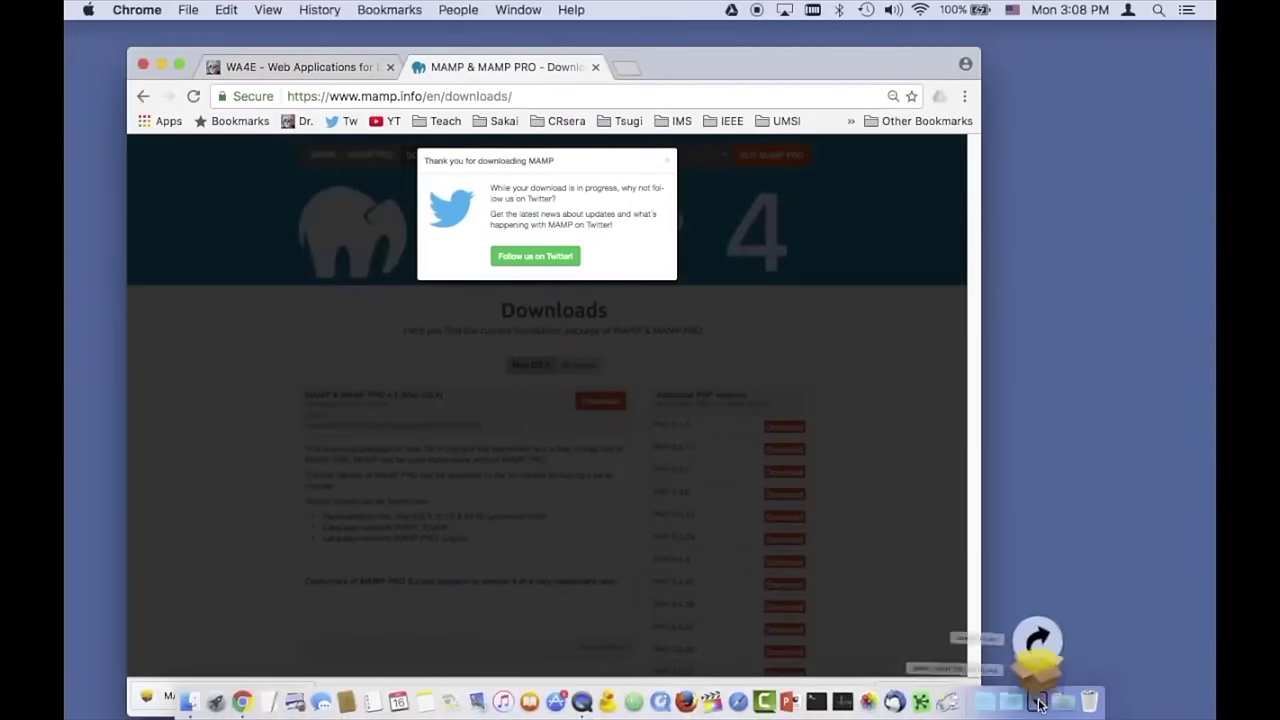
pyautogui.click(1041, 580)
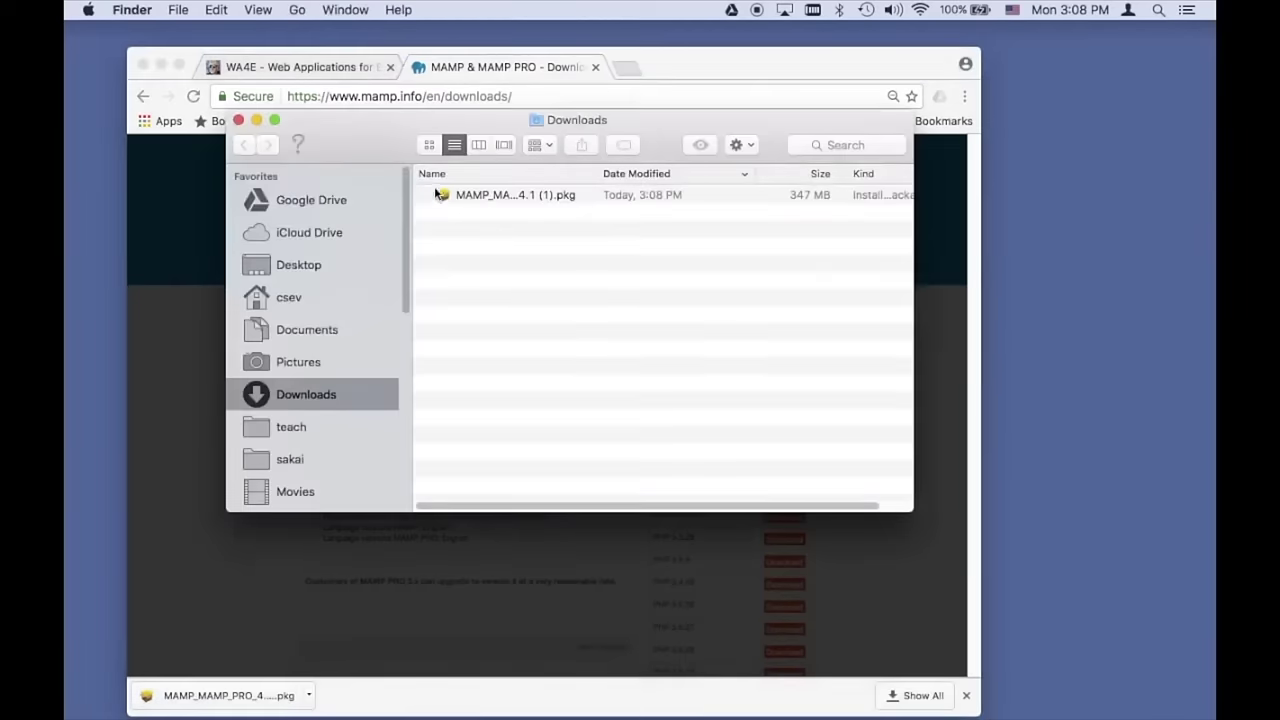
pyautogui.moveTo(593, 177); pyautogui.dragTo(673, 177)
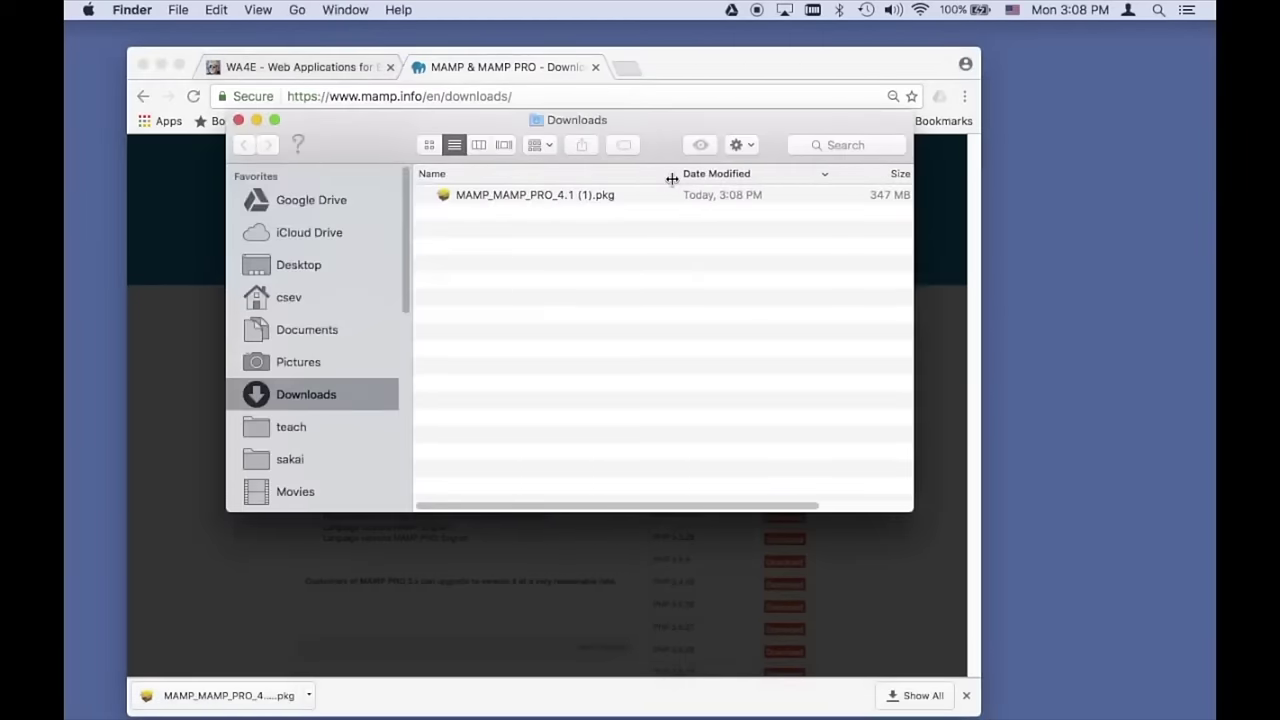
pyautogui.doubleClick(563, 200)
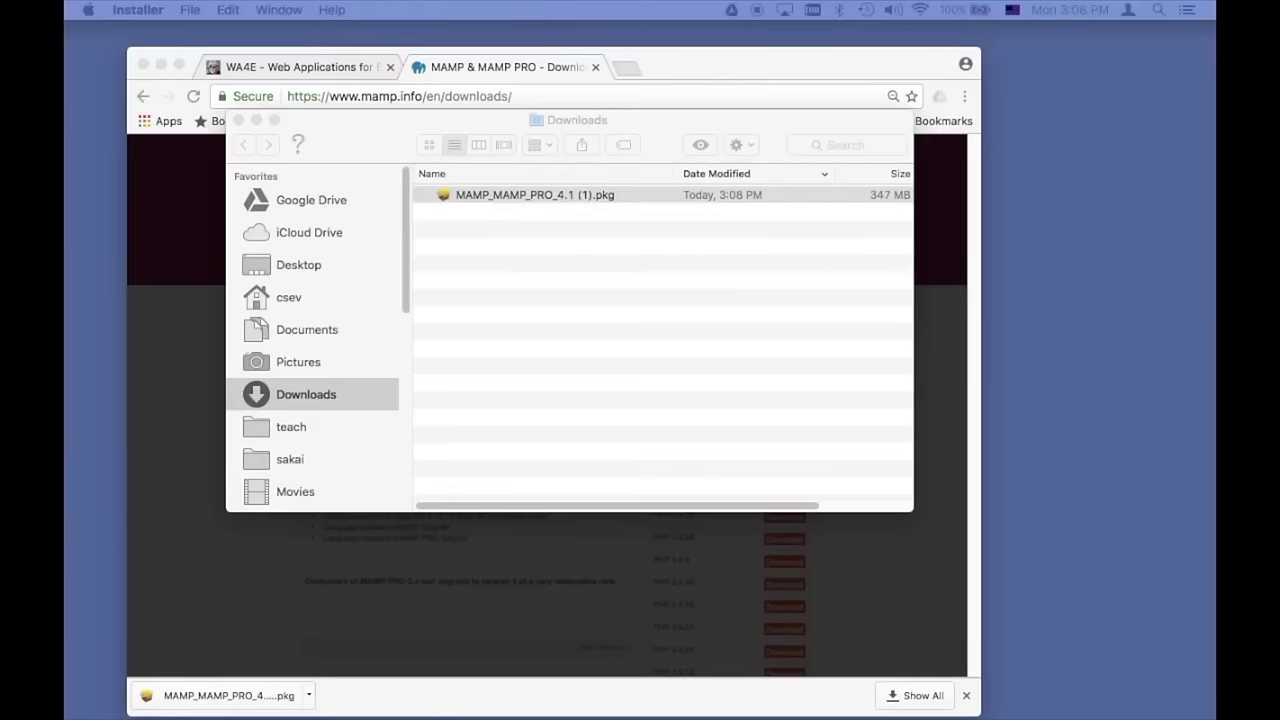
pyautogui.moveTo(1093, 162); pyautogui.dragTo(768, 116)
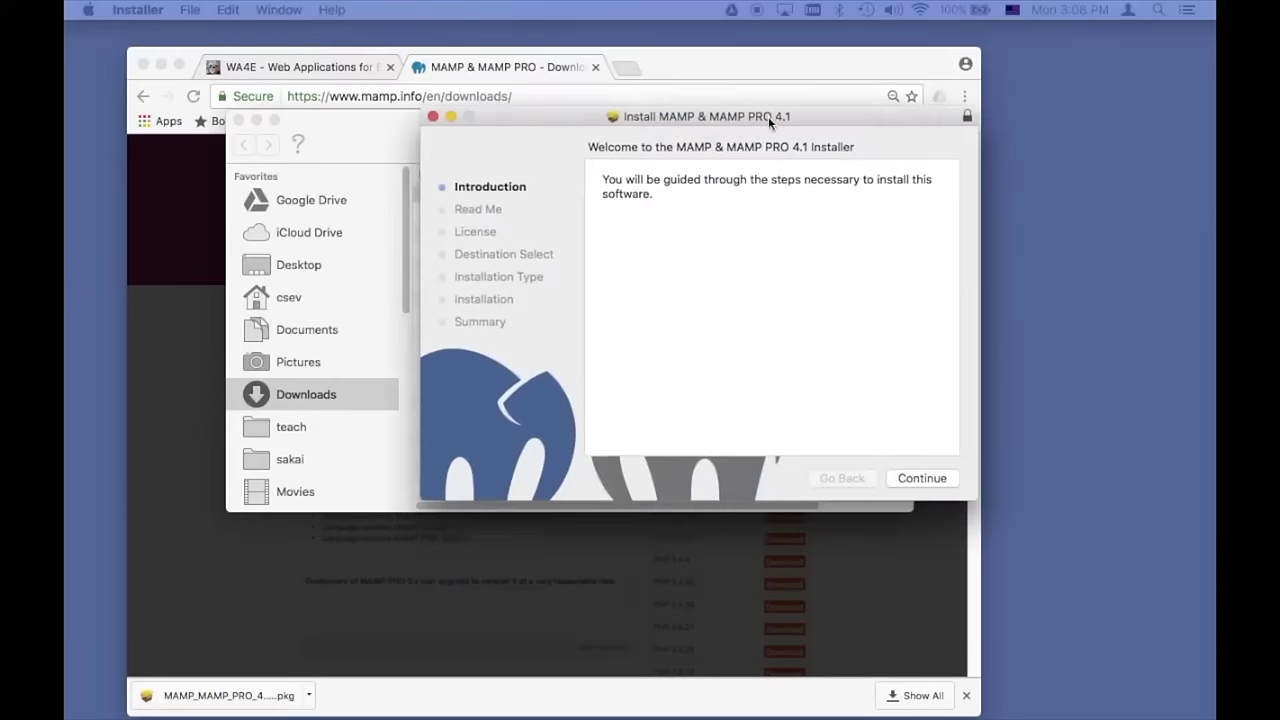
# Step: Accept the MAMP licence agreement, run the standard installation on Mac HD with the account password, and close the installer
pyautogui.click(928, 486)
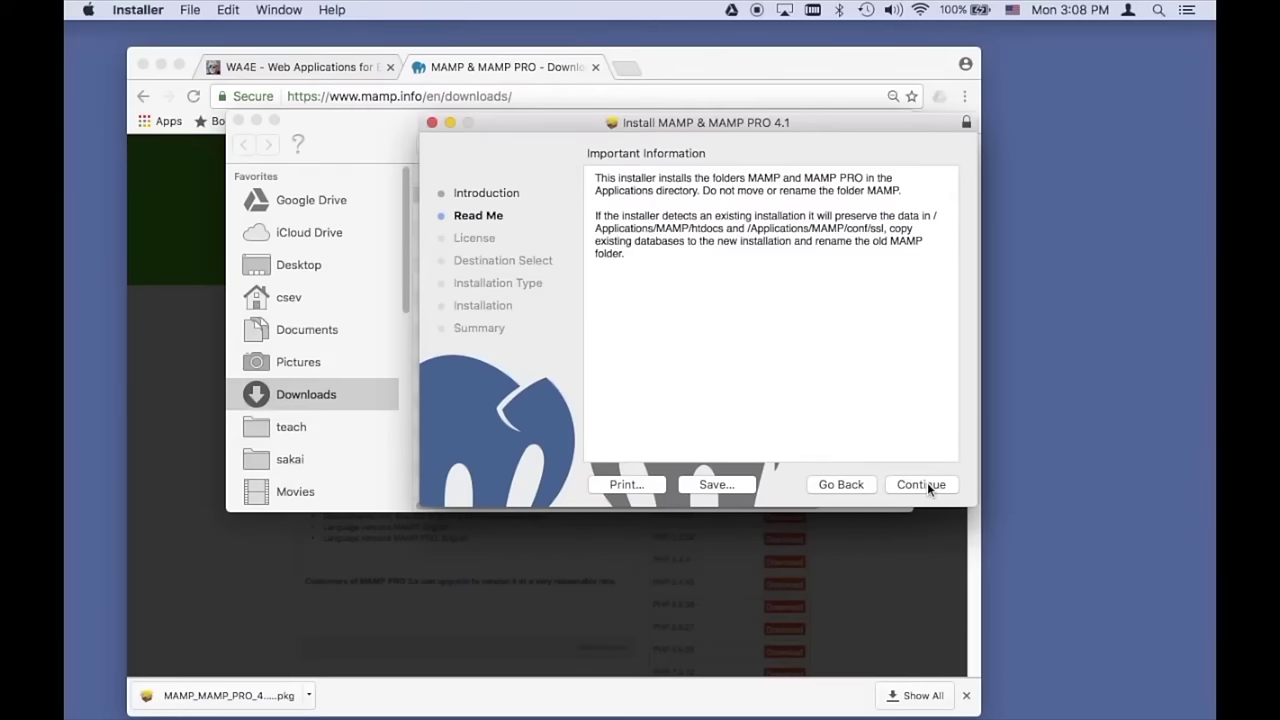
pyautogui.click(928, 486)
pyautogui.click(928, 486)
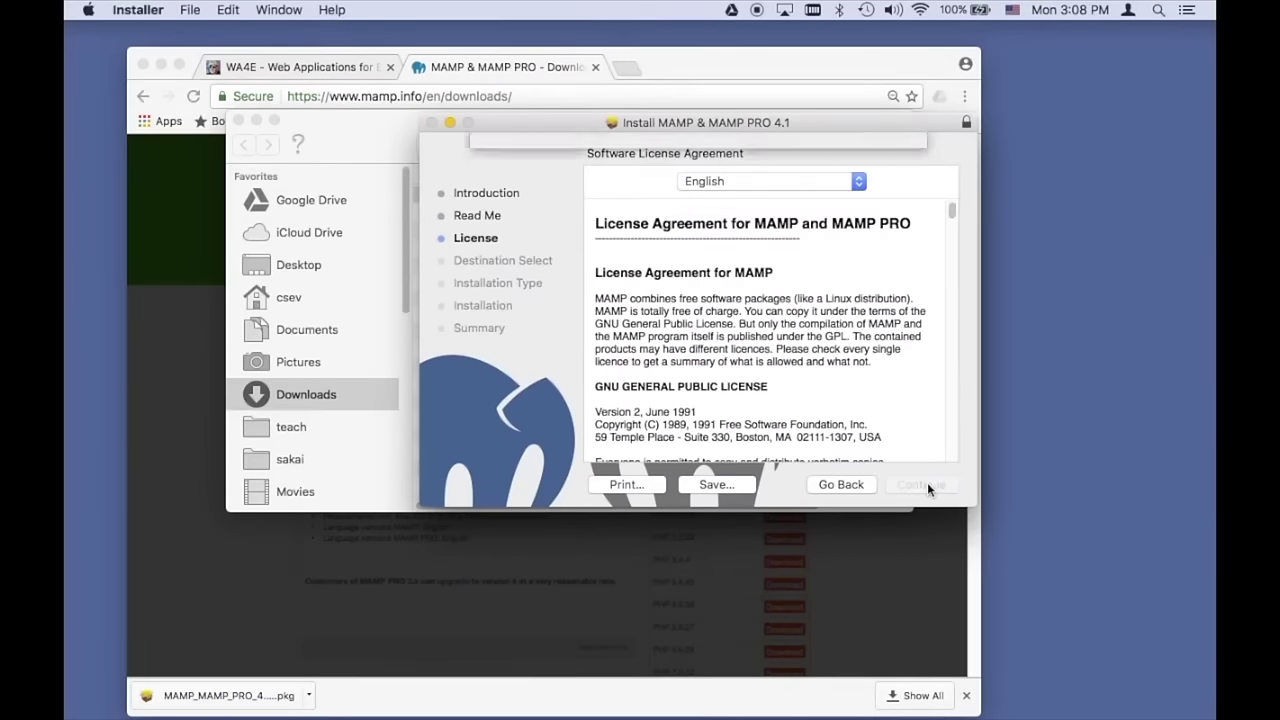
pyautogui.click(878, 267)
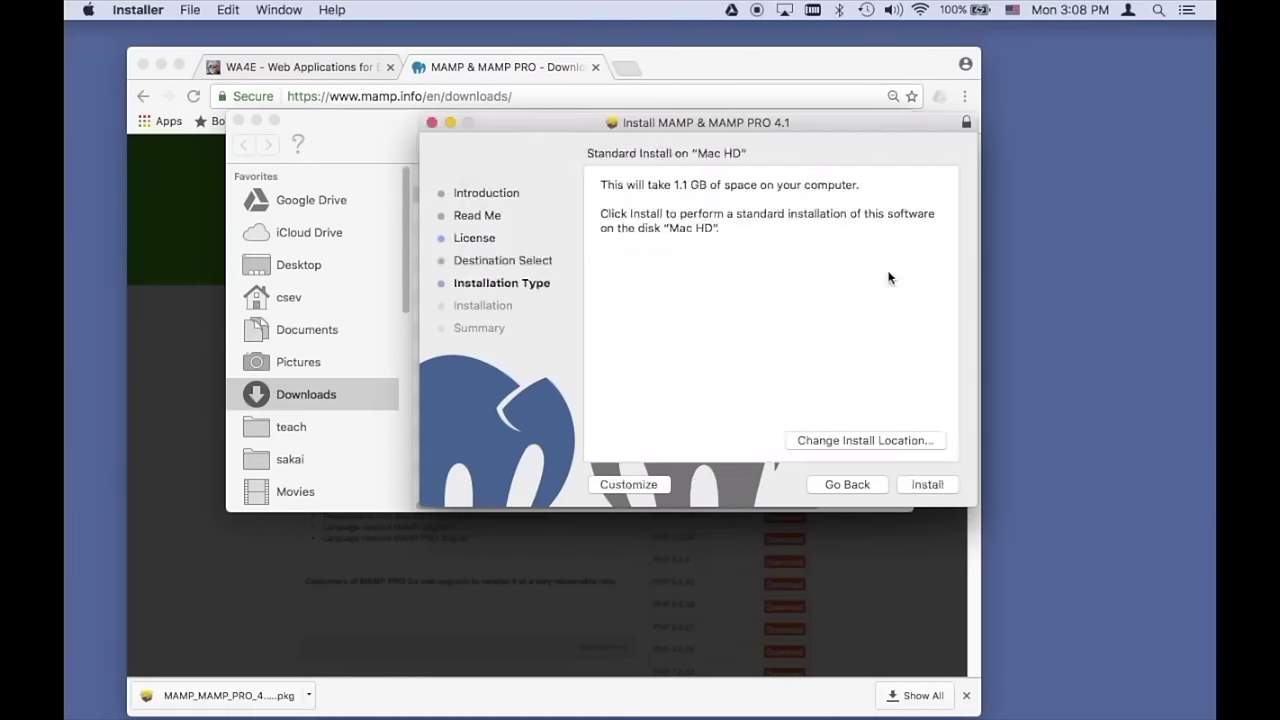
pyautogui.click(930, 485)
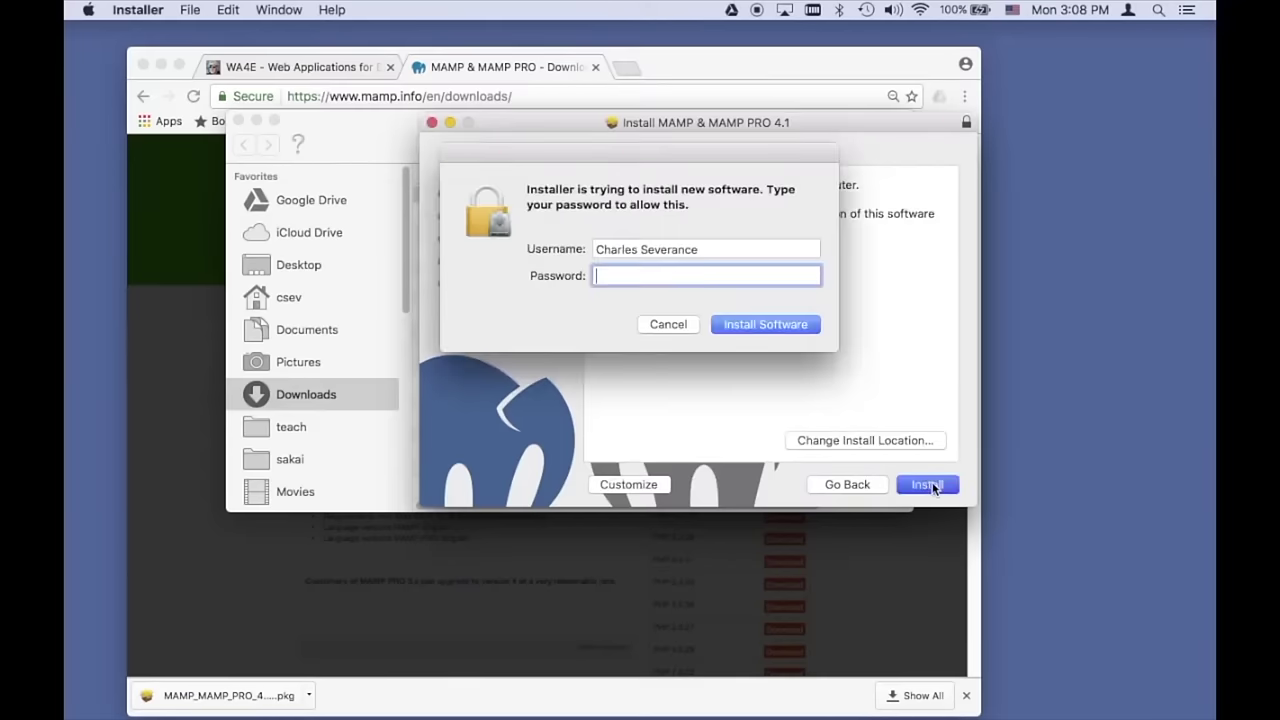
pyautogui.write('************')
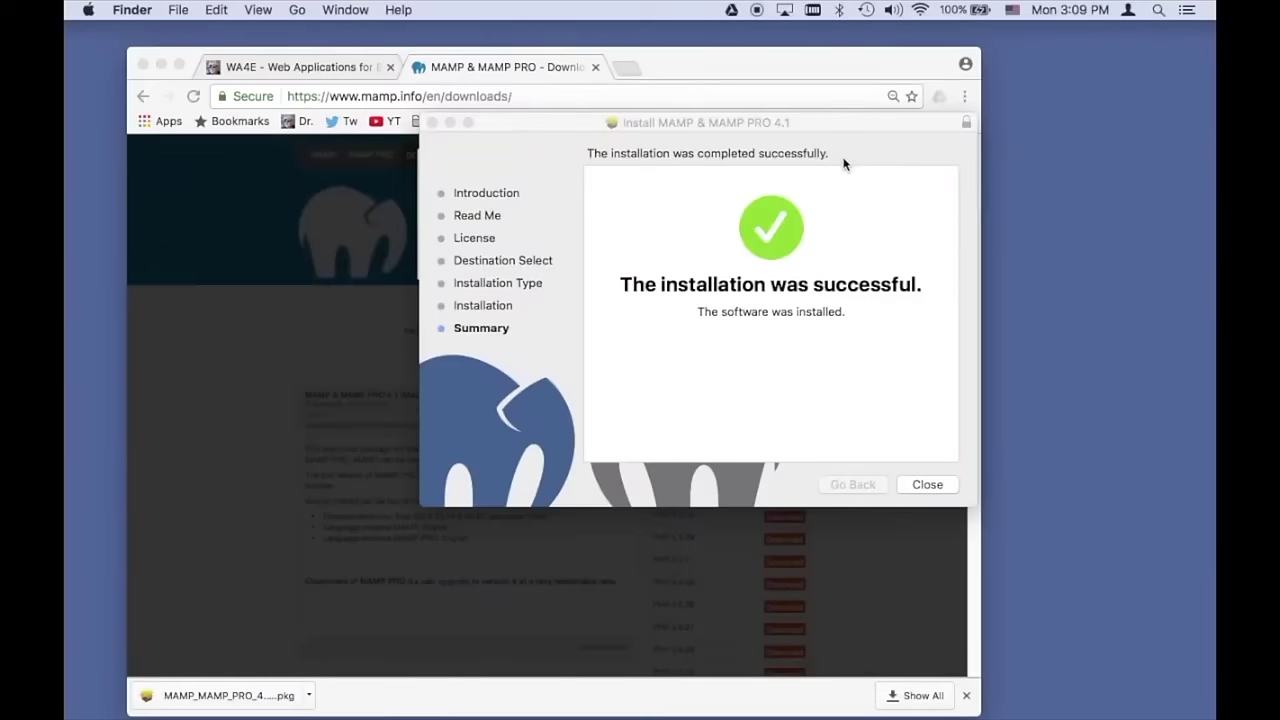
pyautogui.click(924, 485)
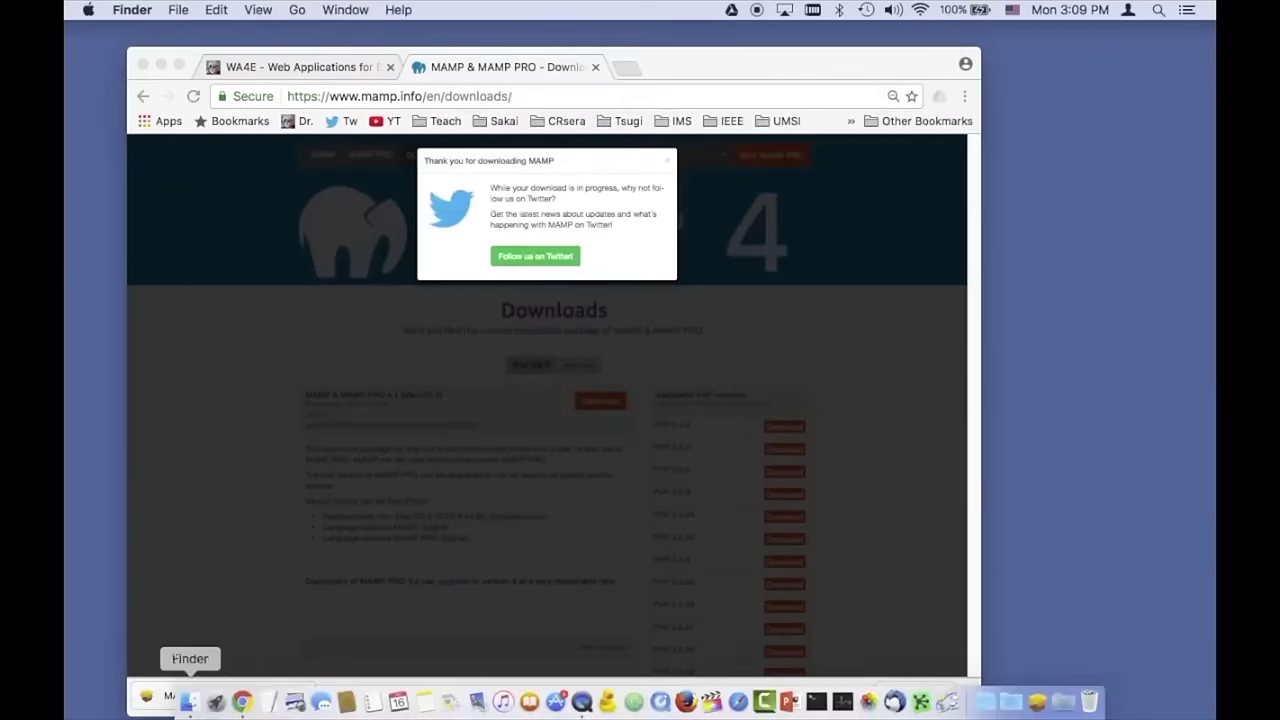
# Step: In Finder, open the MAMP folder within Applications on Mac HD and launch the MAMP application
pyautogui.click(188, 702)
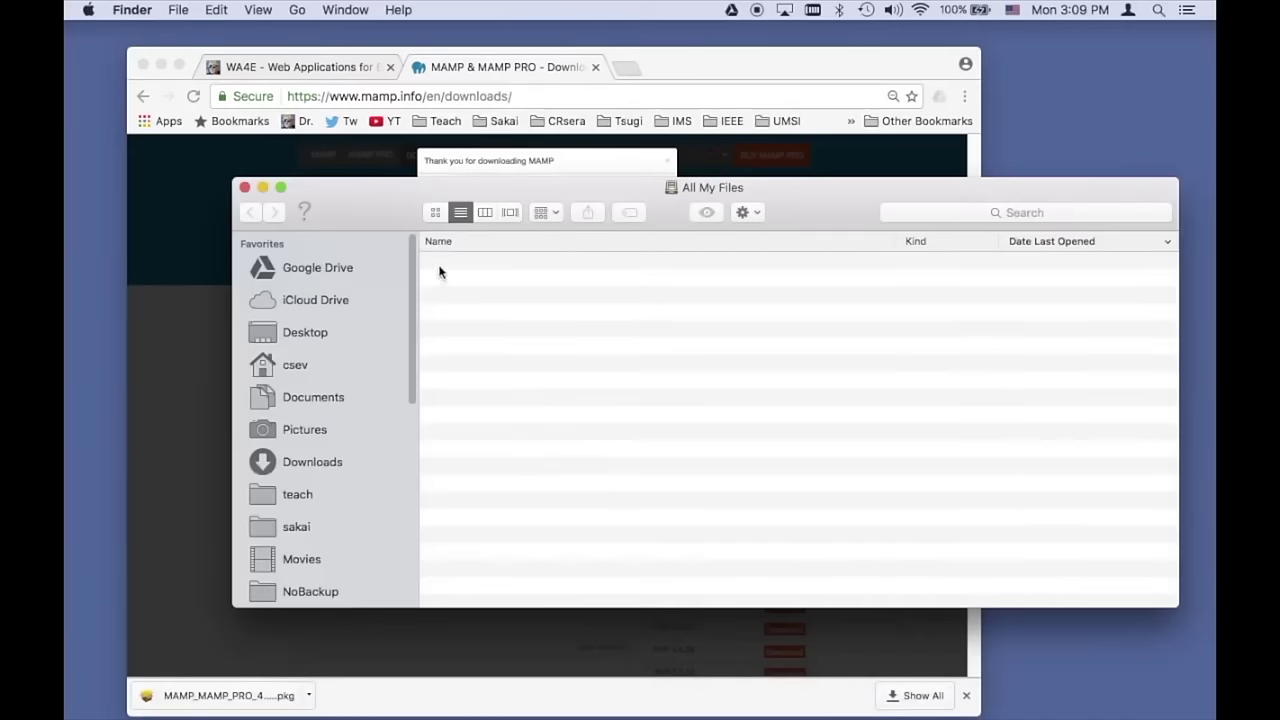
pyautogui.scroll(-10, 321, 532)
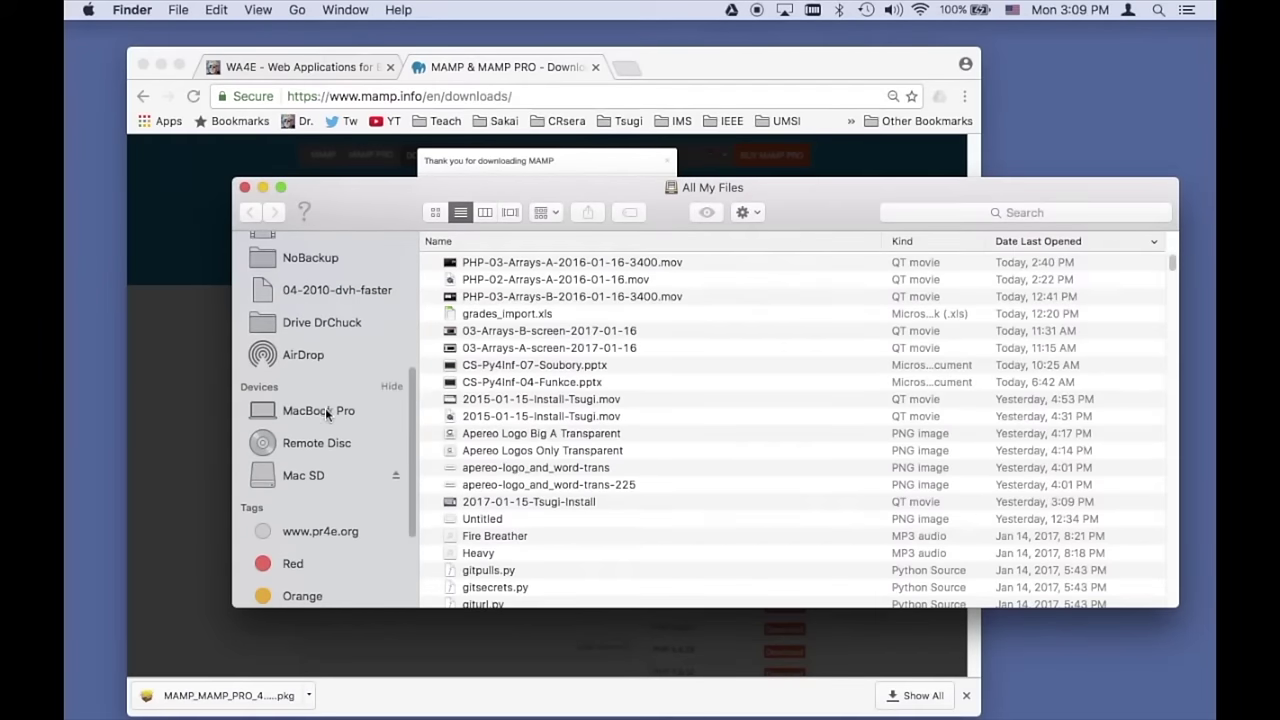
pyautogui.click(325, 410)
pyautogui.doubleClick(477, 263)
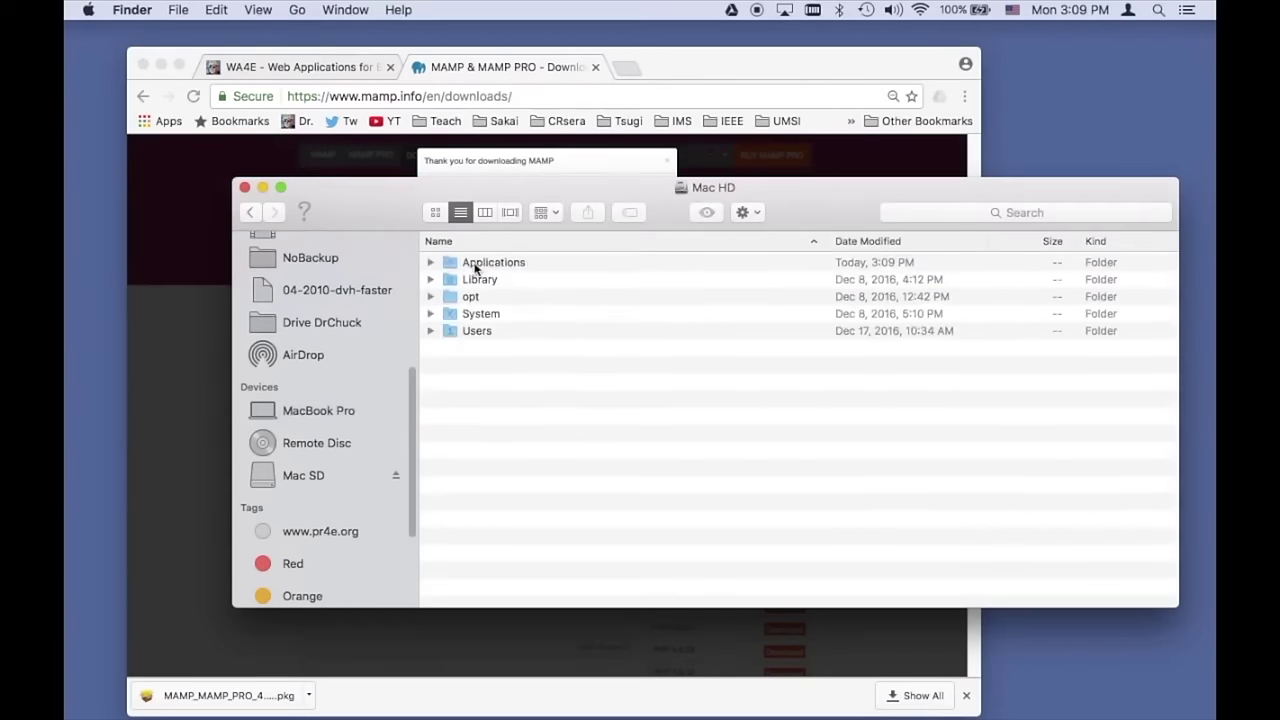
pyautogui.doubleClick(516, 262)
pyautogui.scroll(-10, 516, 262)
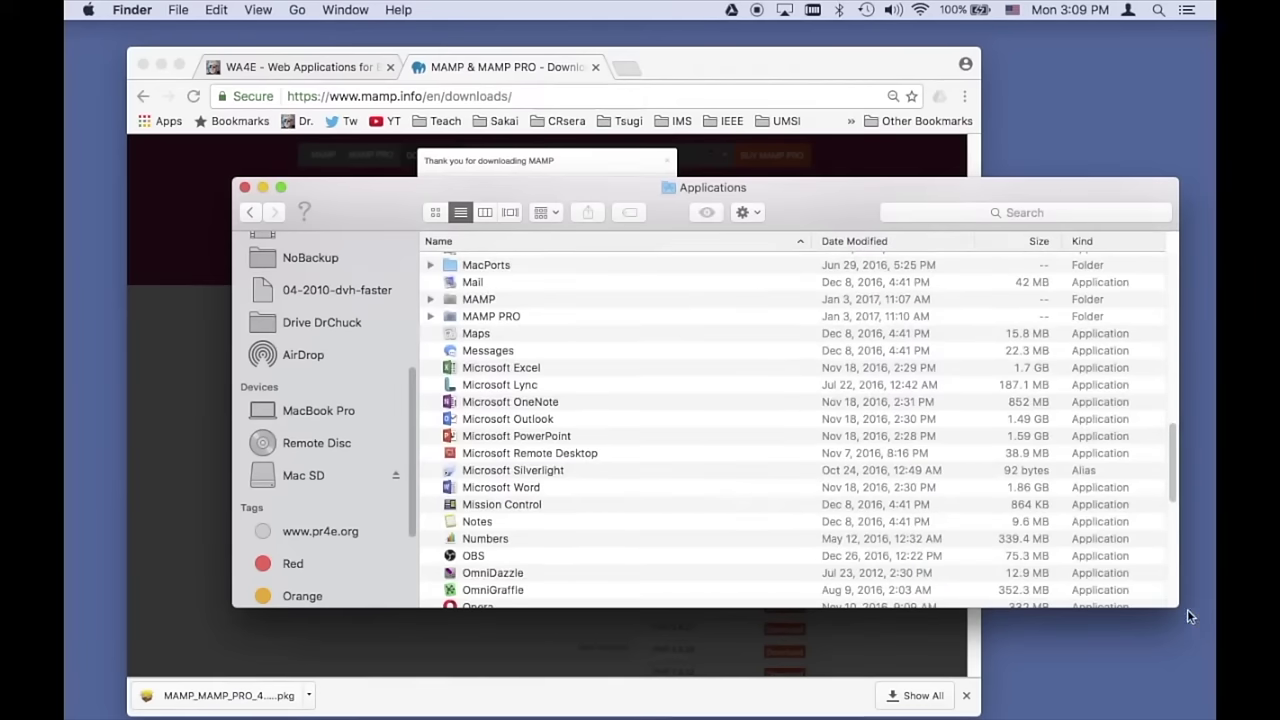
pyautogui.moveTo(1177, 606); pyautogui.dragTo(1004, 618)
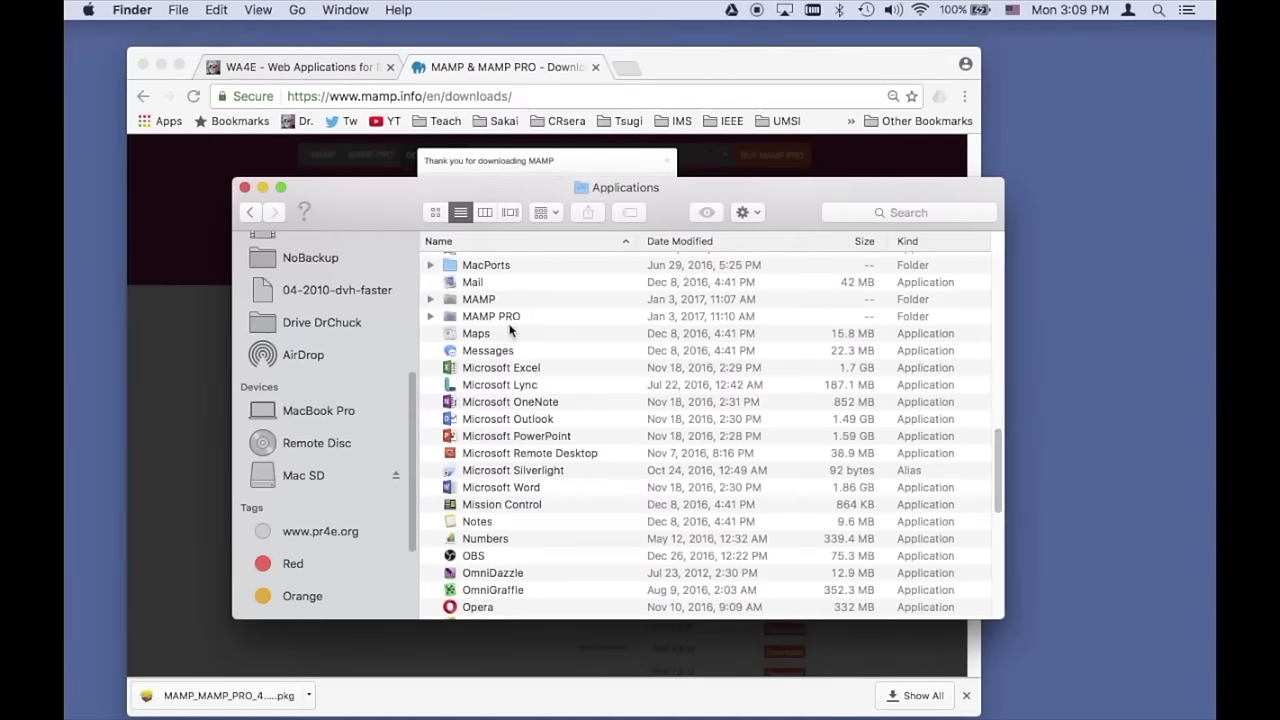
pyautogui.doubleClick(448, 300)
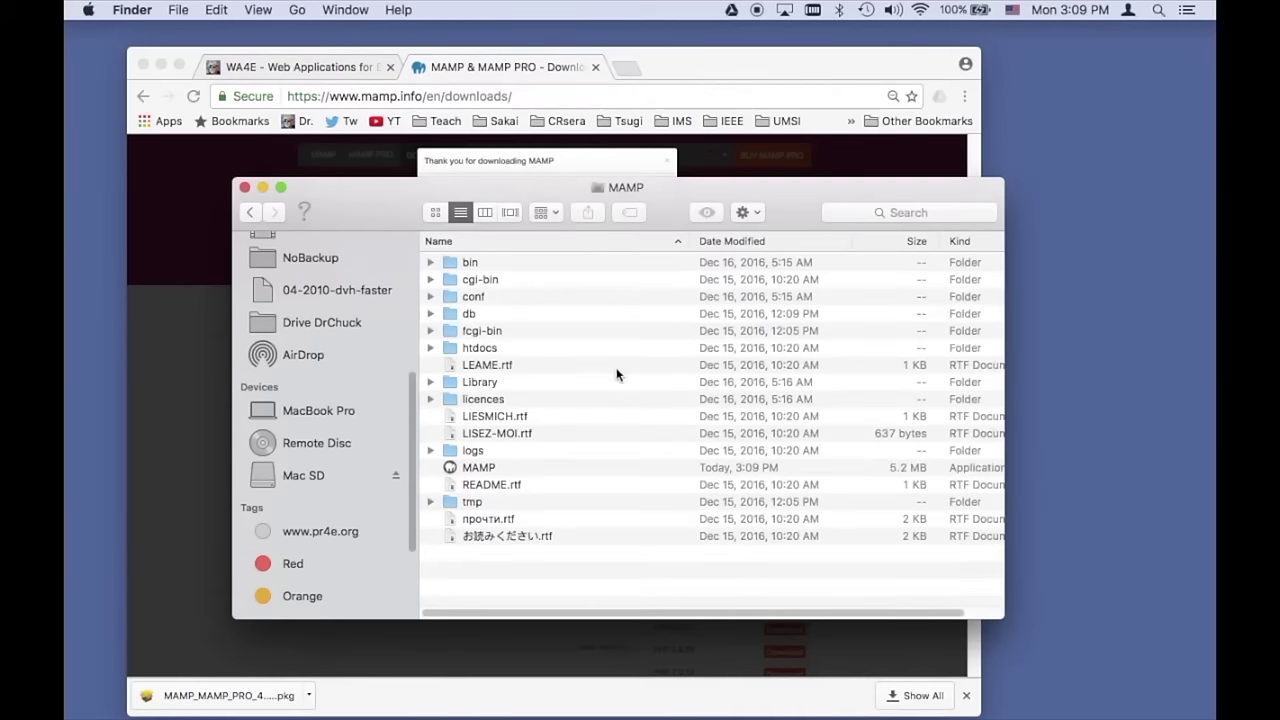
pyautogui.doubleClick(476, 470)
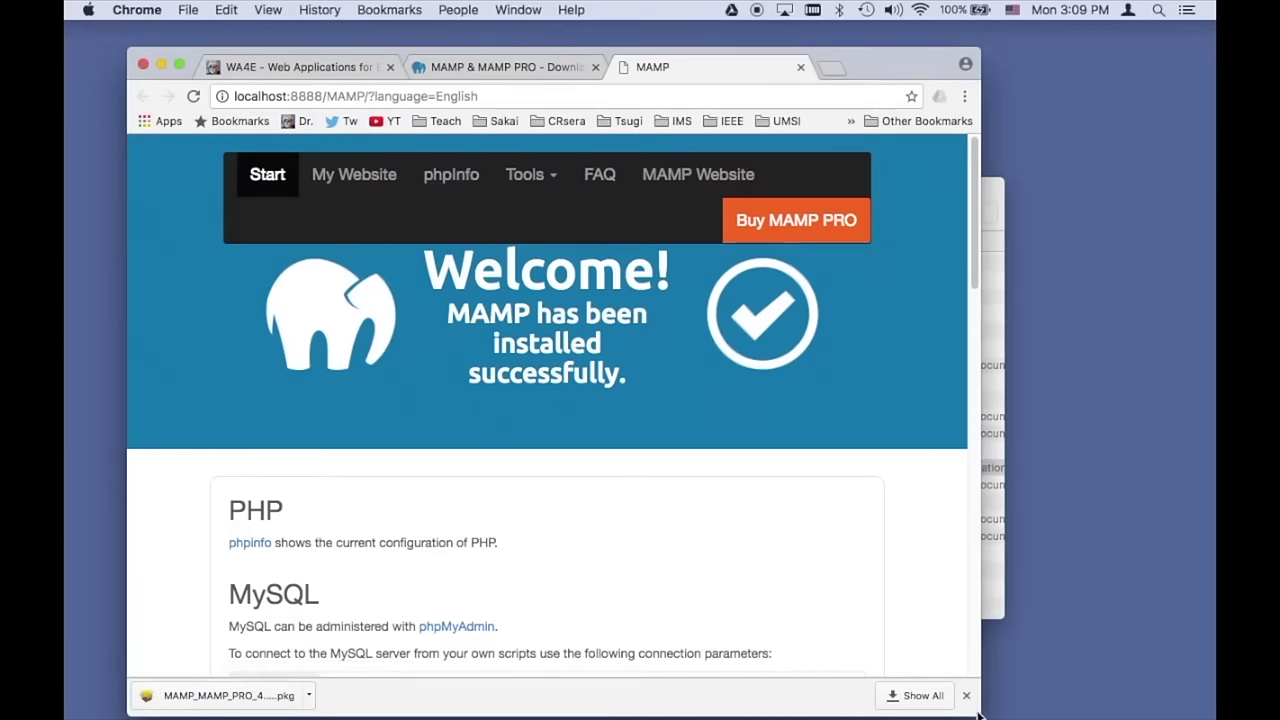
# Step: Open the phpInfo page of the local MAMP site and review the PHP configuration paths at its start
pyautogui.moveTo(978, 715); pyautogui.dragTo(984, 716)
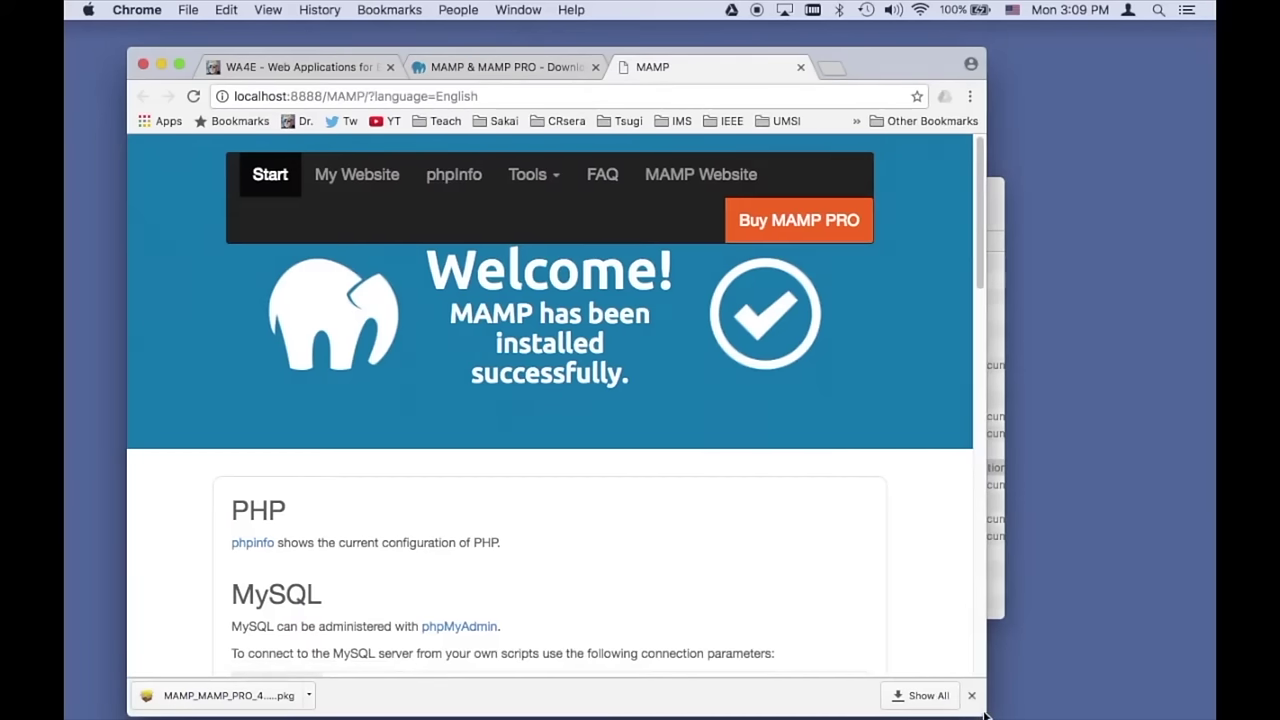
pyautogui.click(449, 184)
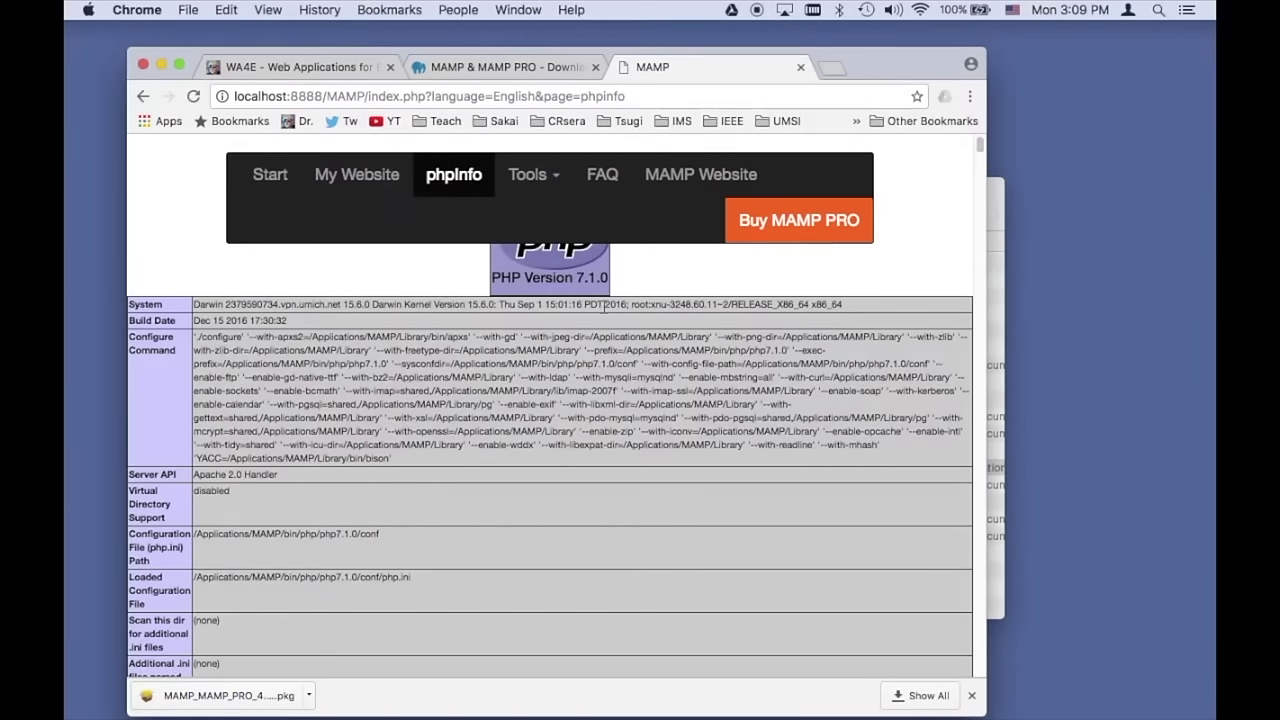
pyautogui.scroll(-1, 676, 280)
pyautogui.scroll(1, 676, 277)
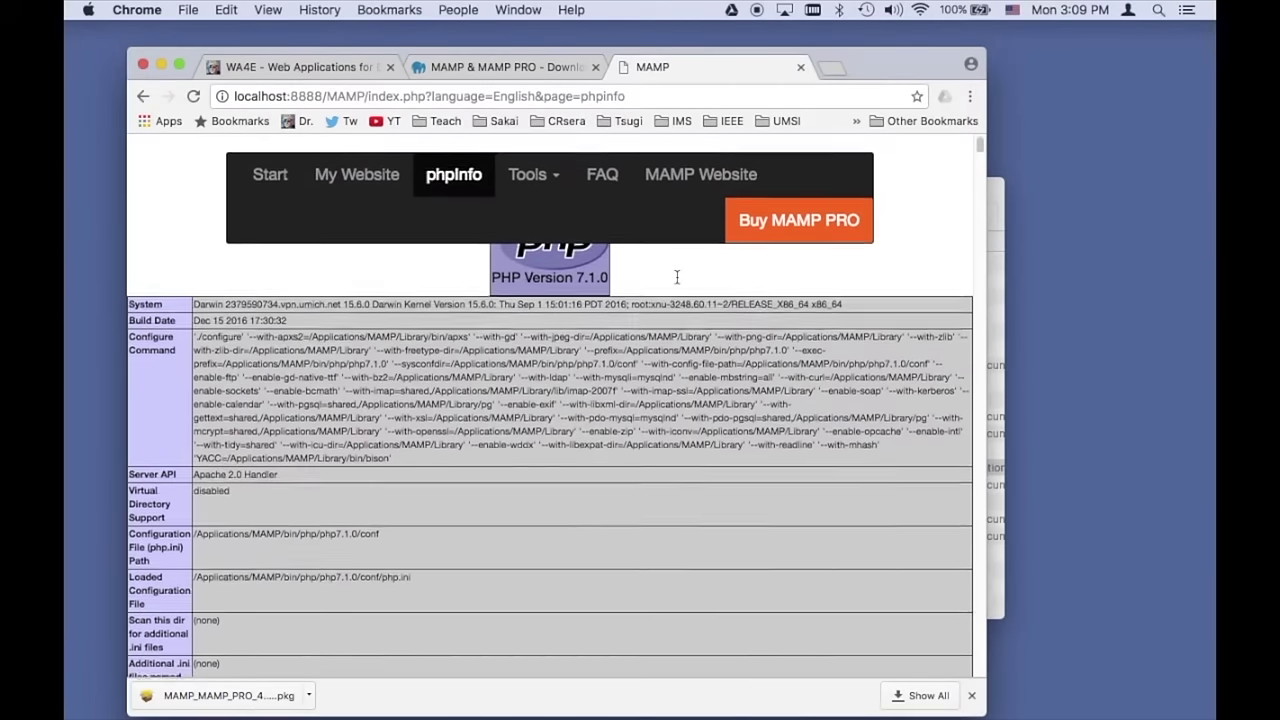
pyautogui.press('super+minus')
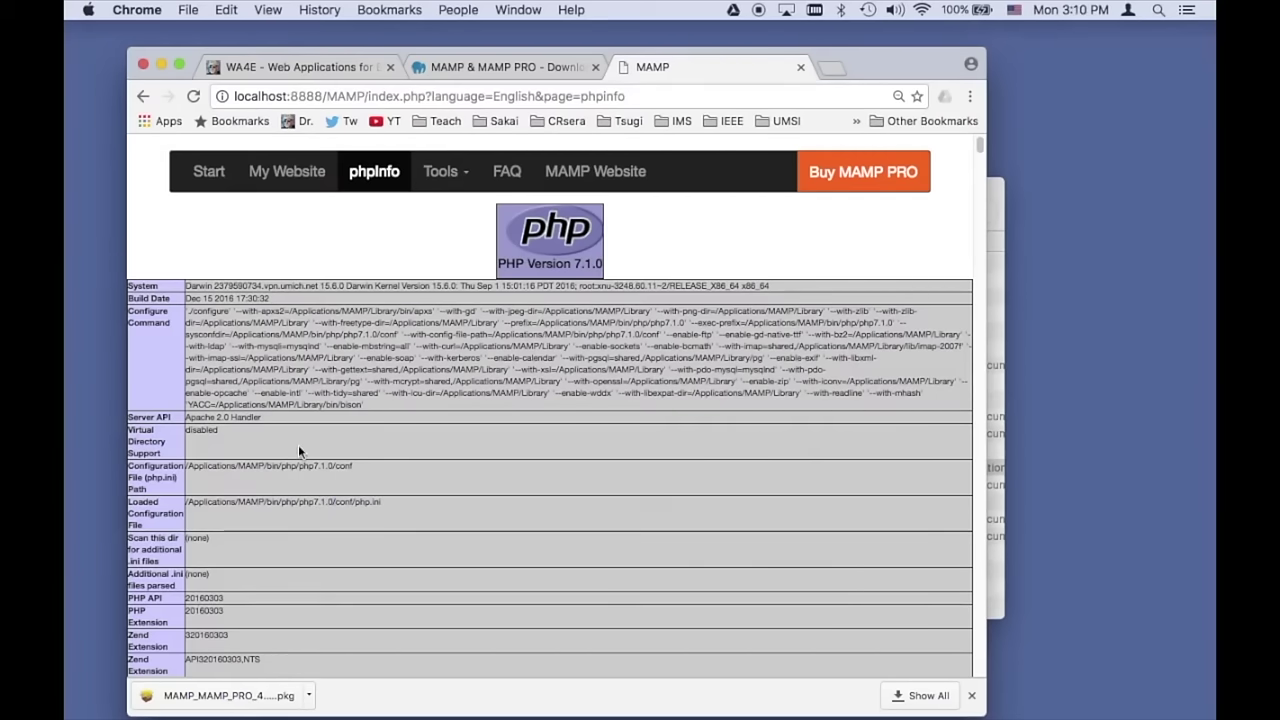
pyautogui.press('super+equal')
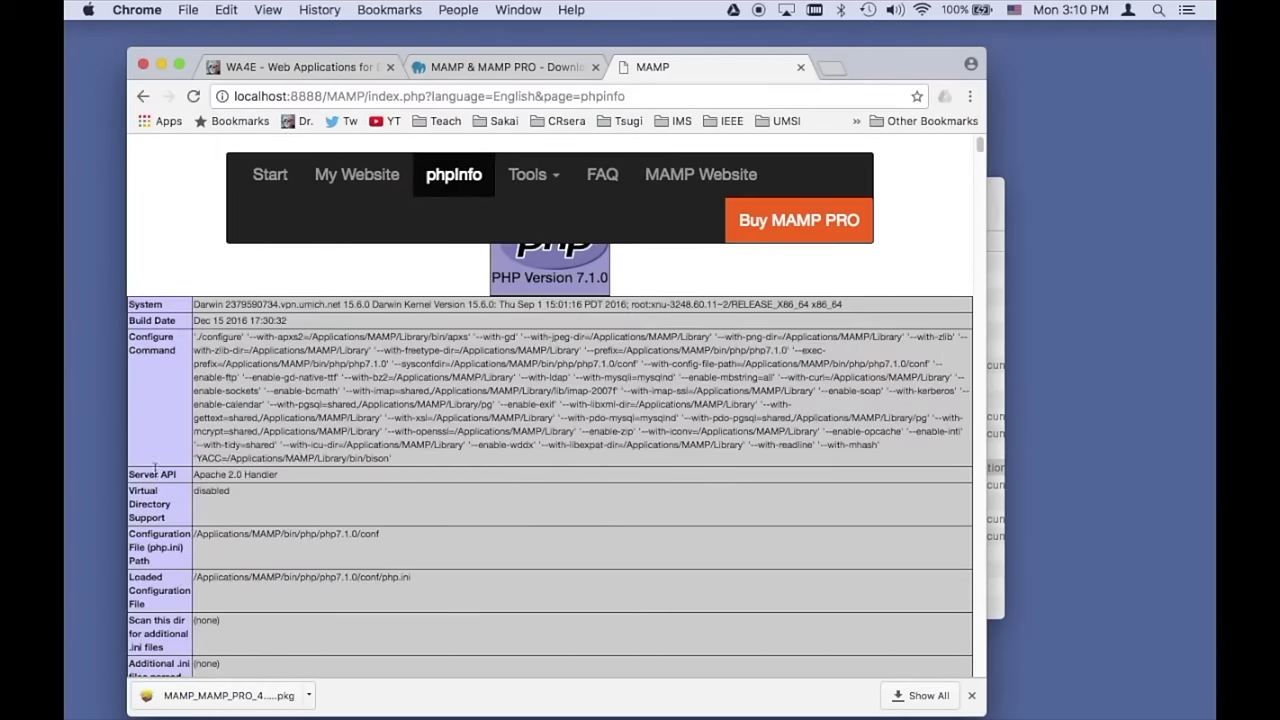
pyautogui.press('super+equal')
pyautogui.scroll(-2, 234, 537)
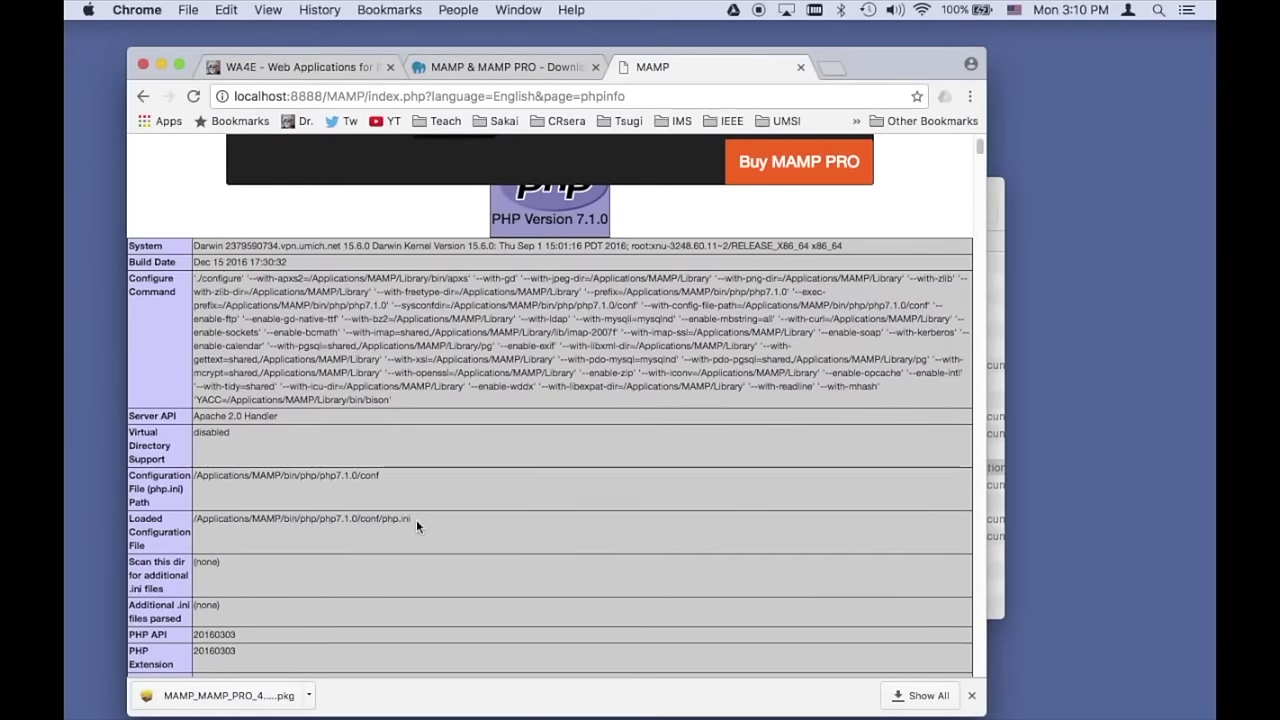
# Step: Search the phpInfo page for "display_" to locate the error display directives
pyautogui.press('super+f')
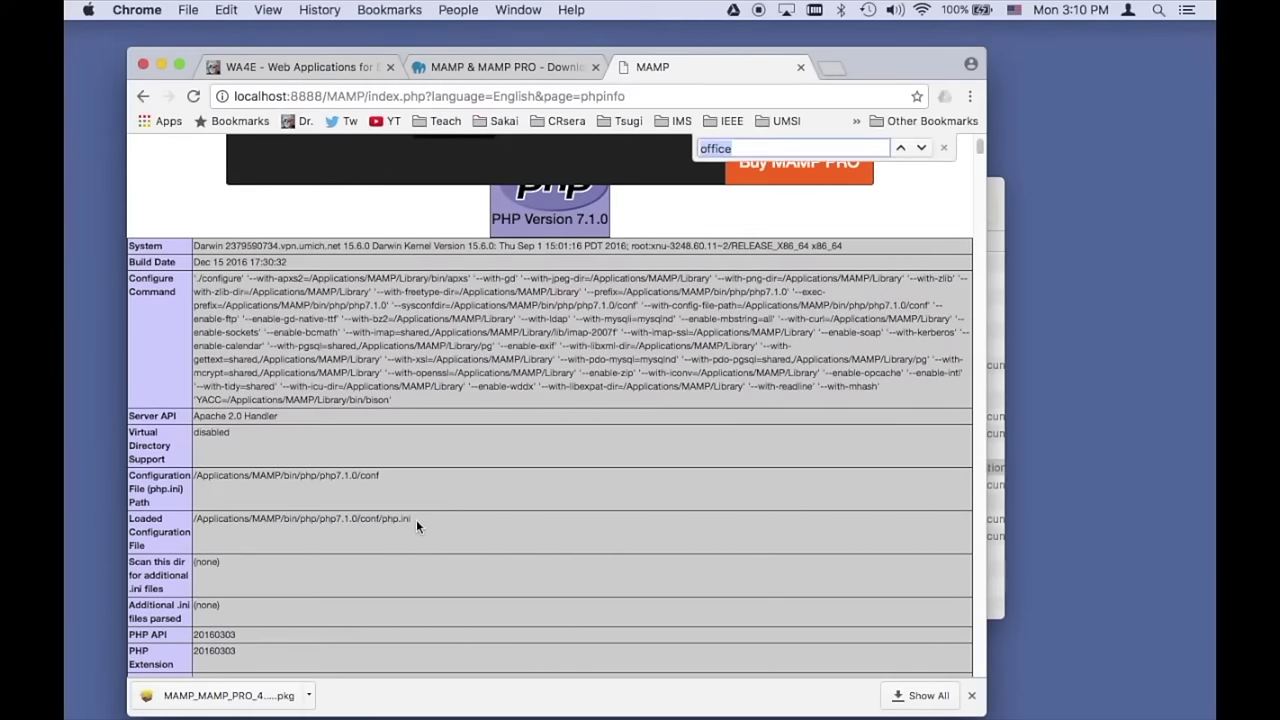
pyautogui.press('Return')
pyautogui.write('_')
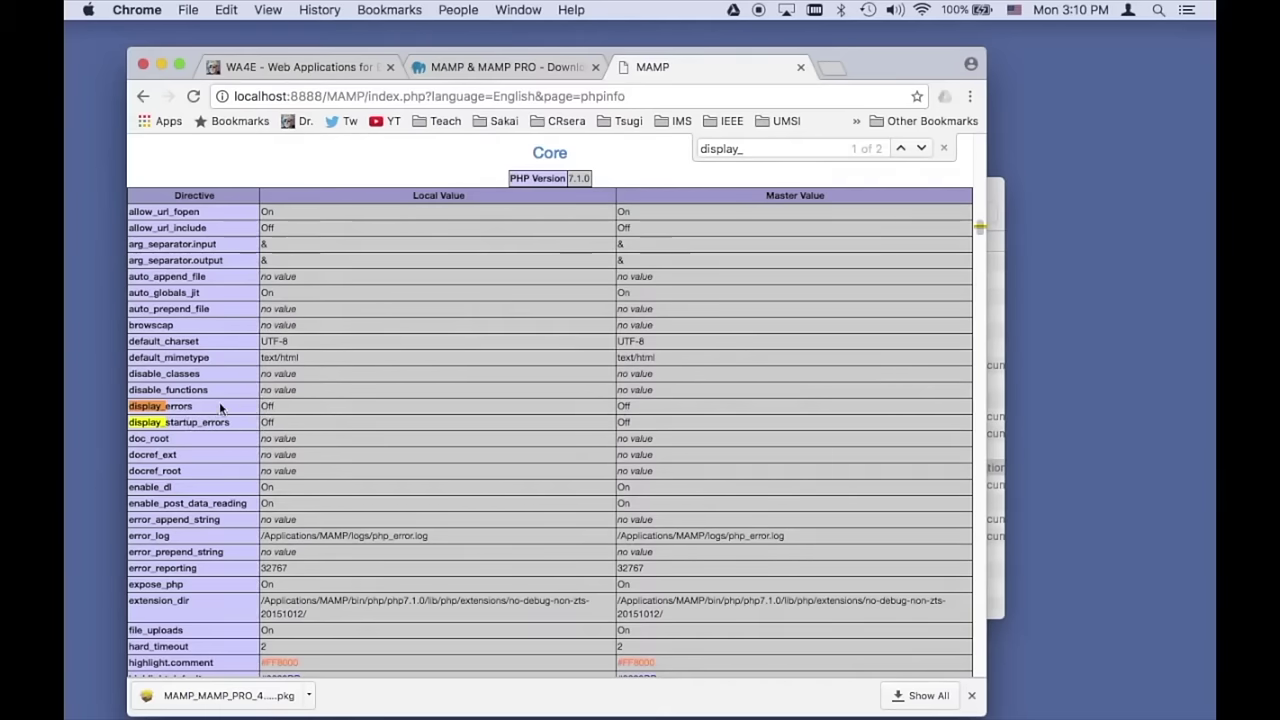
# Step: Go back to the start of the phpInfo page and highlight the Loaded Configuration File path
pyautogui.scroll(10, 317, 277)
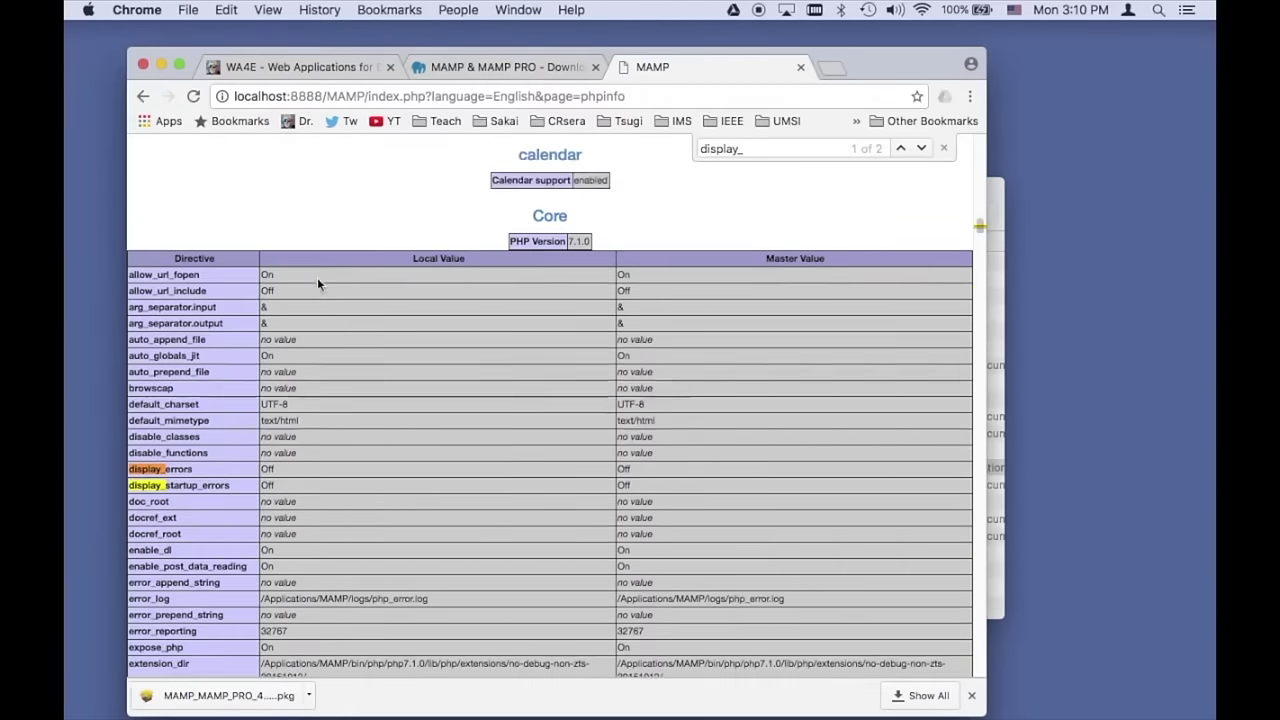
pyautogui.scroll(15, 317, 277)
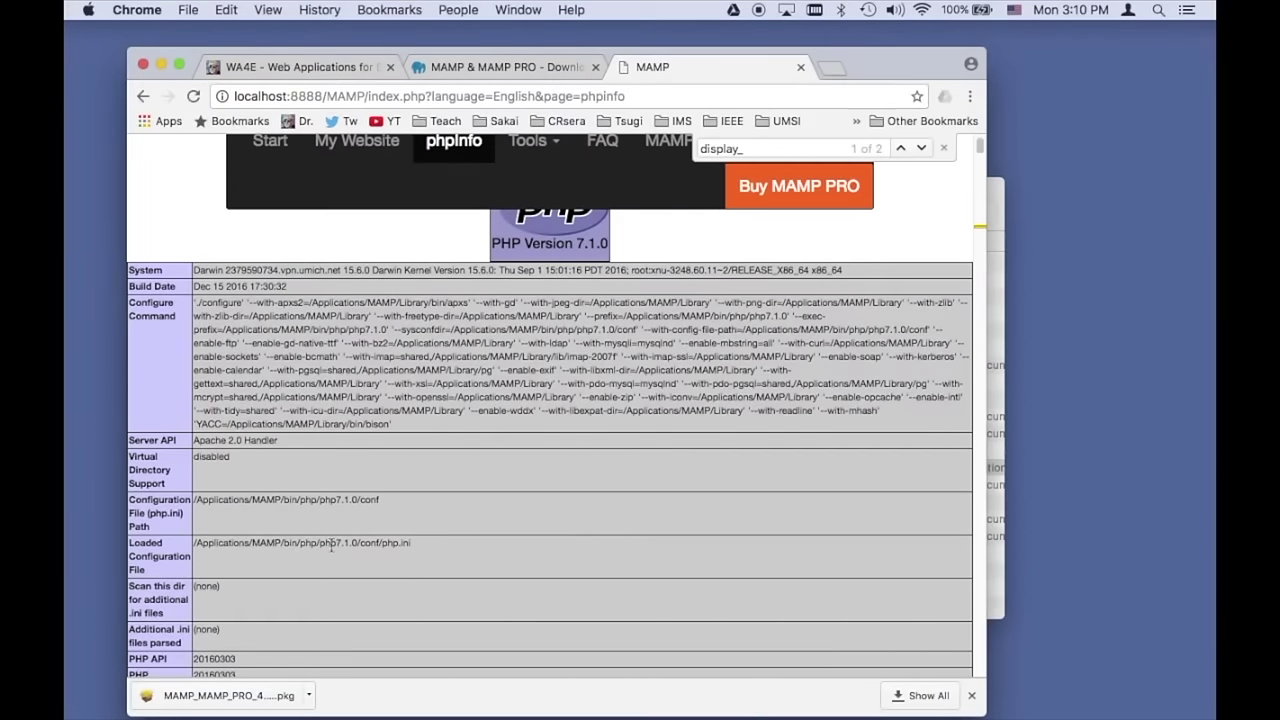
pyautogui.moveTo(435, 547); pyautogui.dragTo(194, 543)
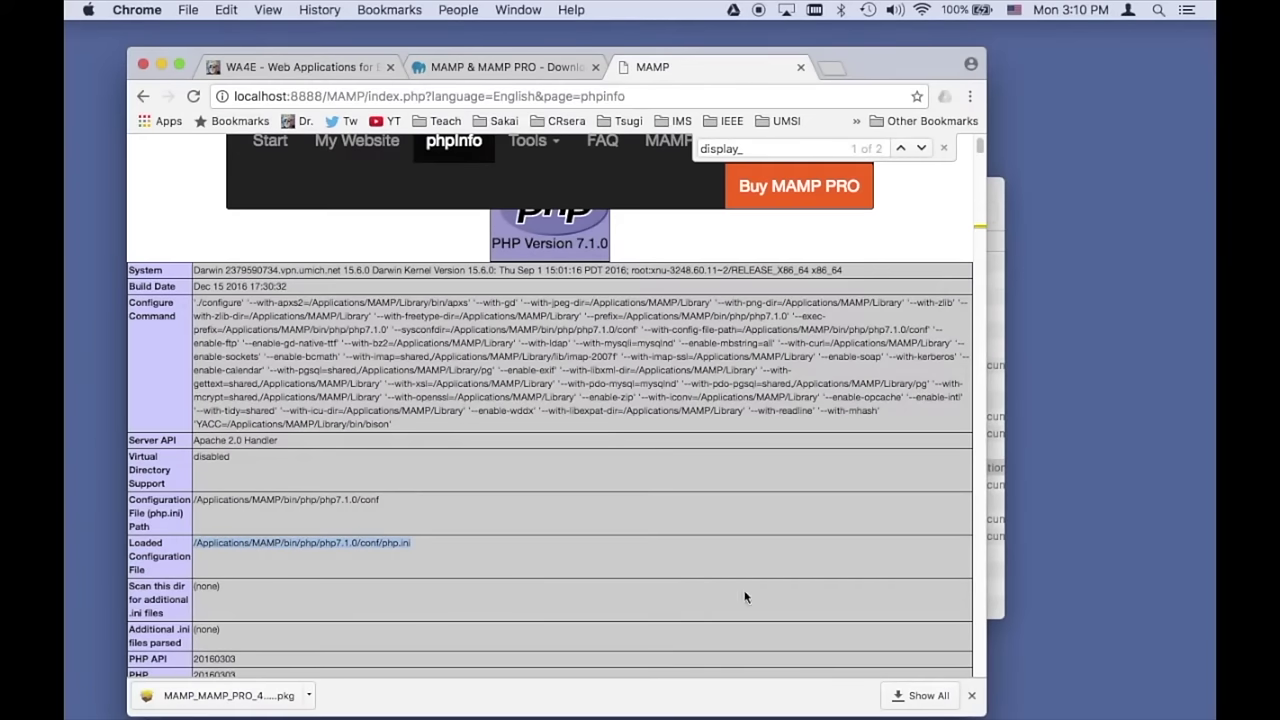
# Step: Bring the MAMP control window to the front and move it aside over the edge of the browser window
pyautogui.moveTo(805, 714)
pyautogui.click(960, 702)
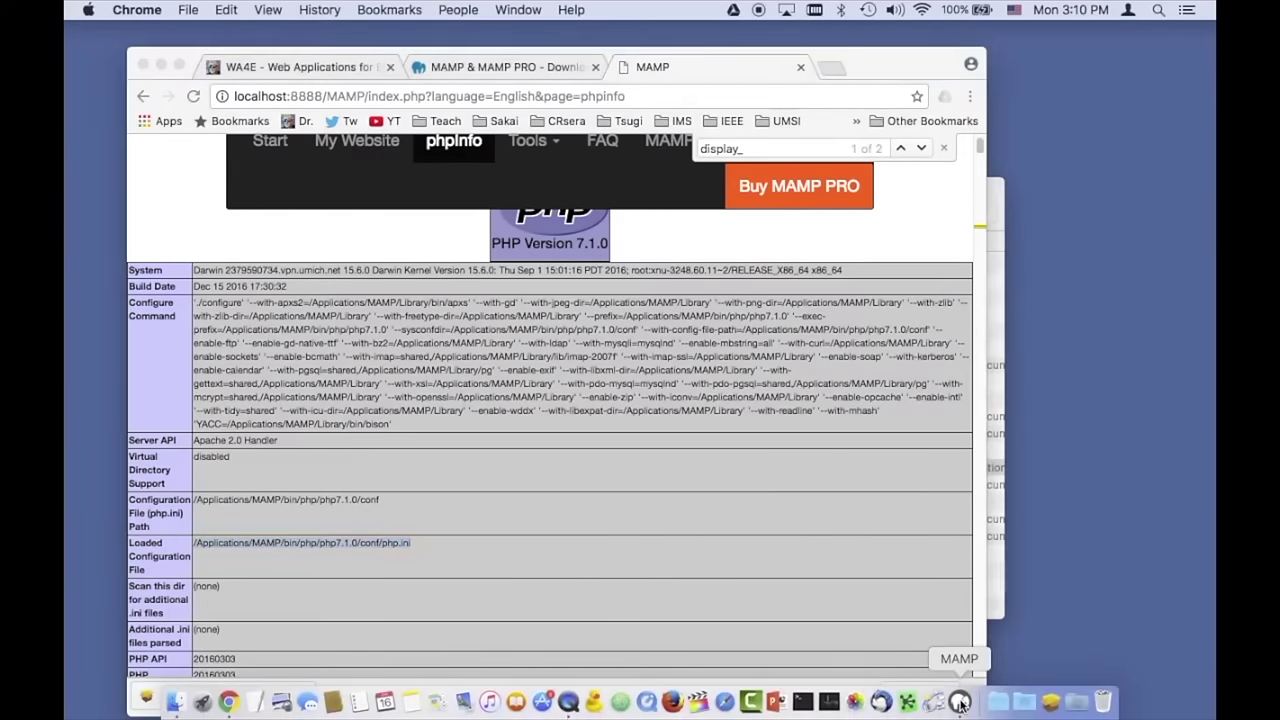
pyautogui.moveTo(530, 212); pyautogui.dragTo(991, 163)
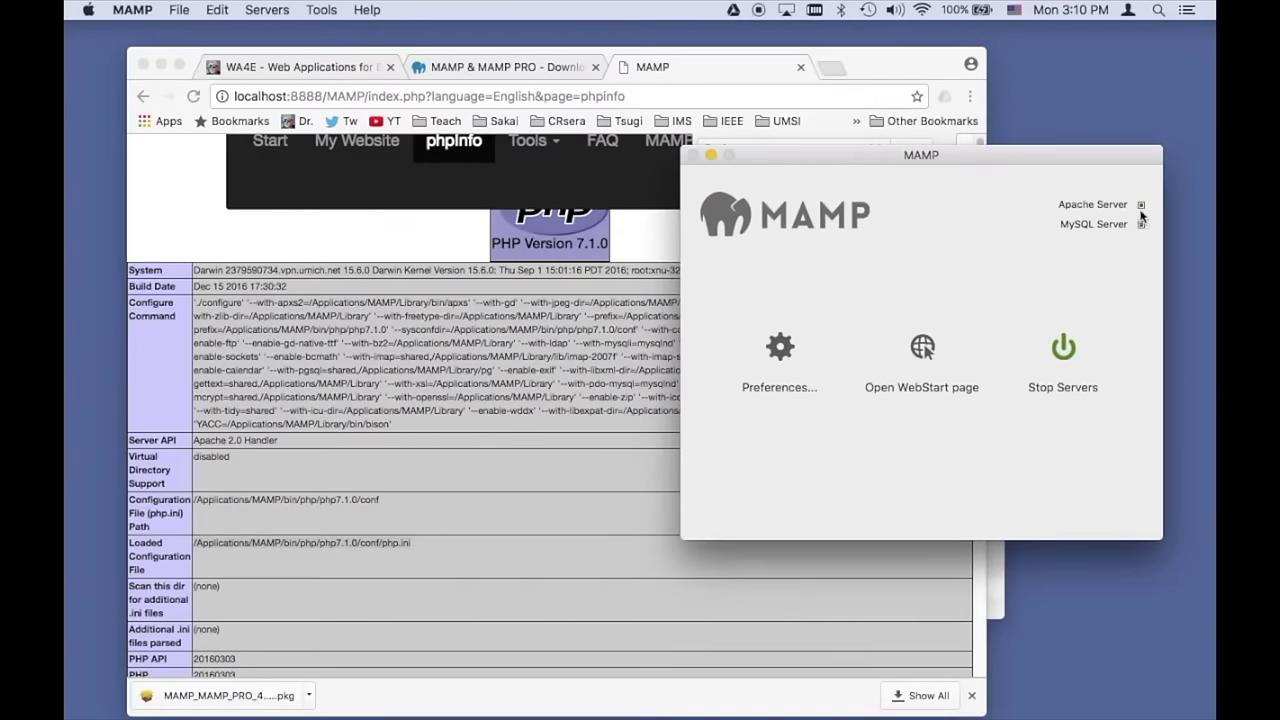
# Step: Launch the Atom text editor, then reposition its empty window and make it taller
pyautogui.moveTo(437, 712)
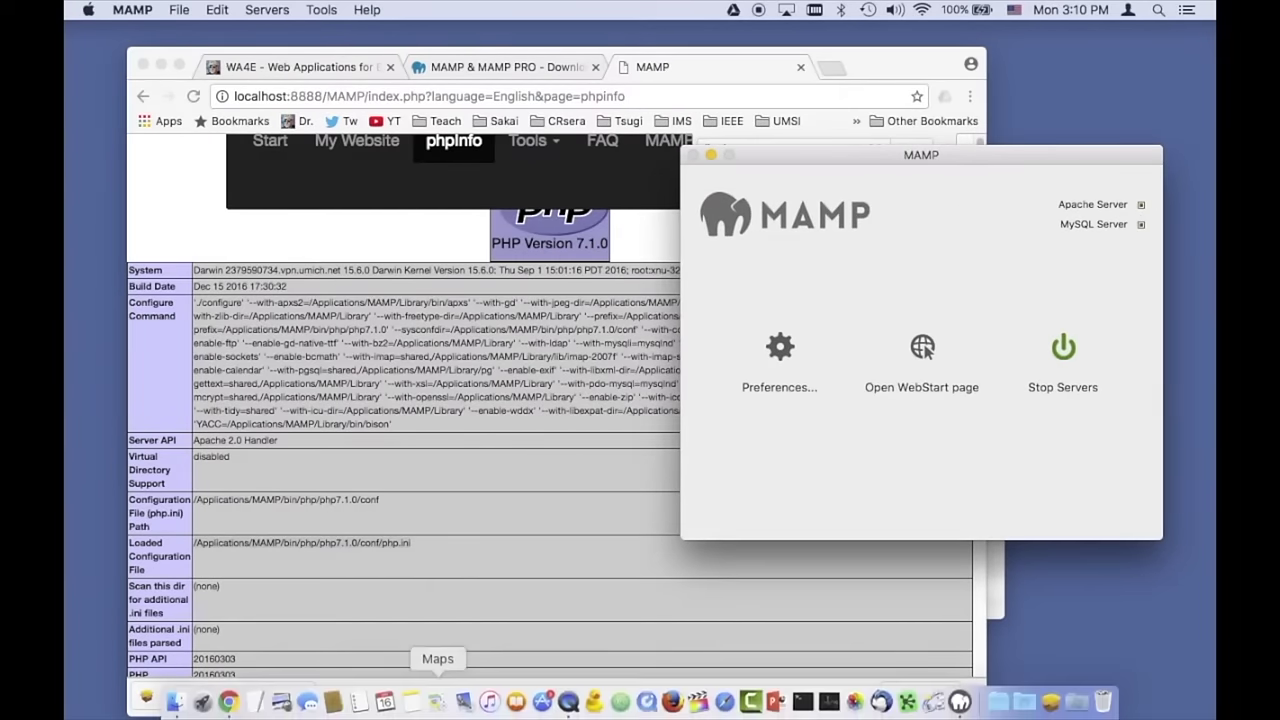
pyautogui.click(617, 704)
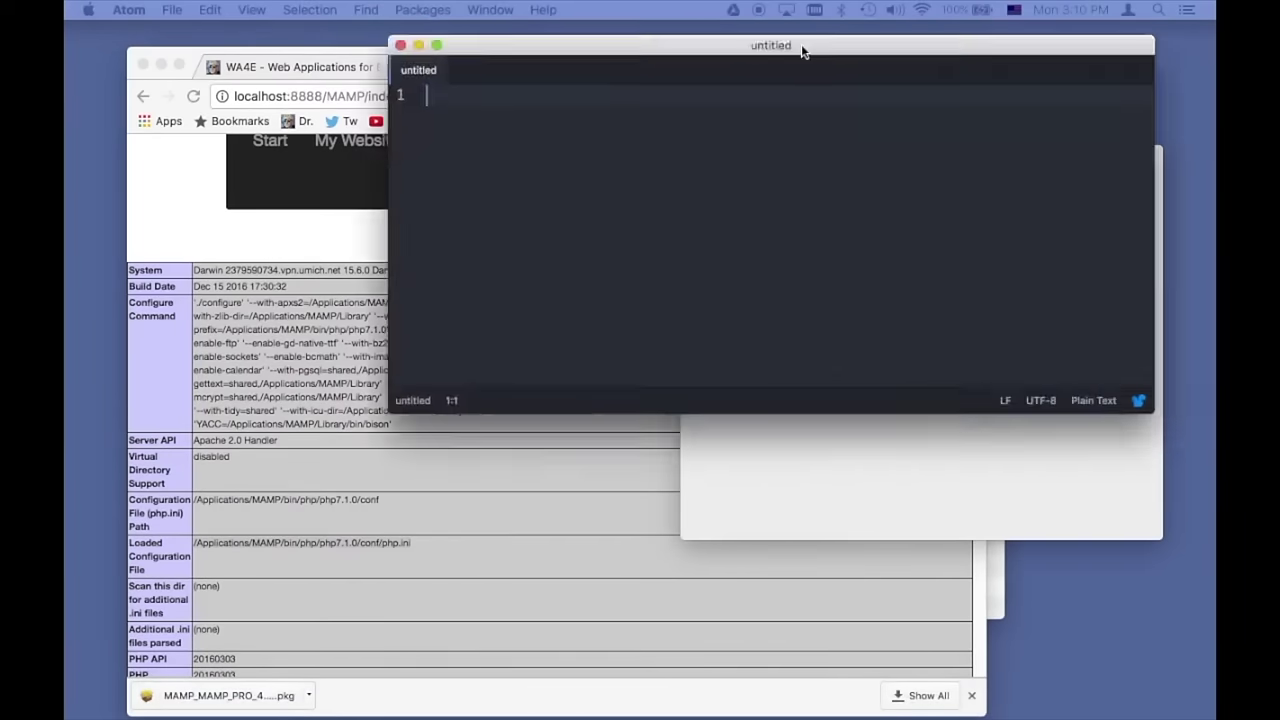
pyautogui.moveTo(803, 49); pyautogui.dragTo(645, 31)
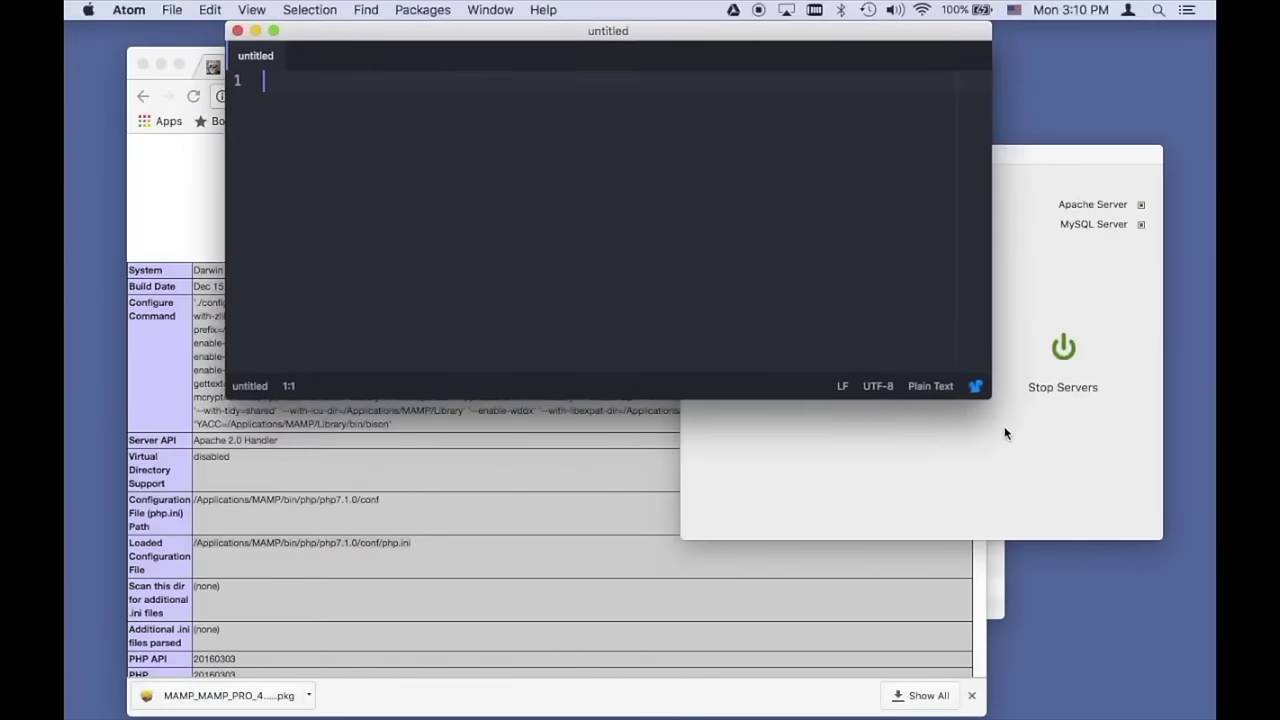
pyautogui.moveTo(990, 398); pyautogui.dragTo(995, 530)
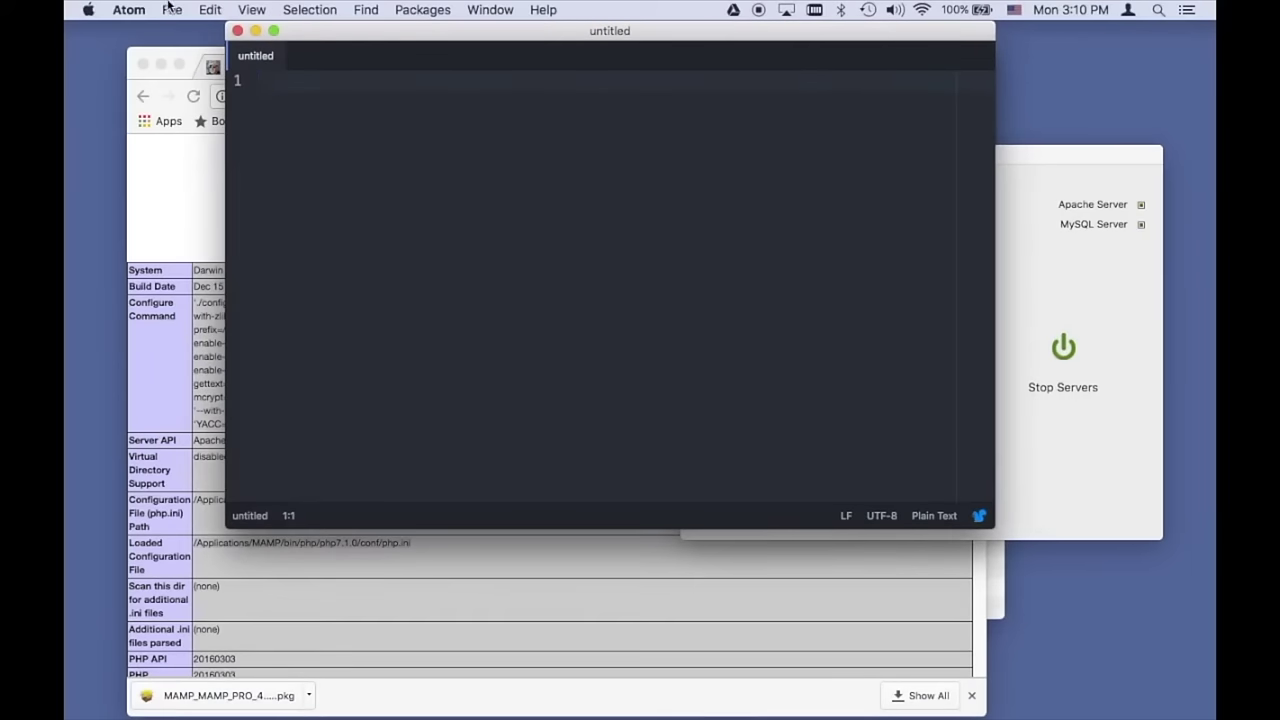
# Step: Start opening a file and browse to the MacBook Pro device level that lists the drives
pyautogui.click(170, 9)
pyautogui.click(203, 66)
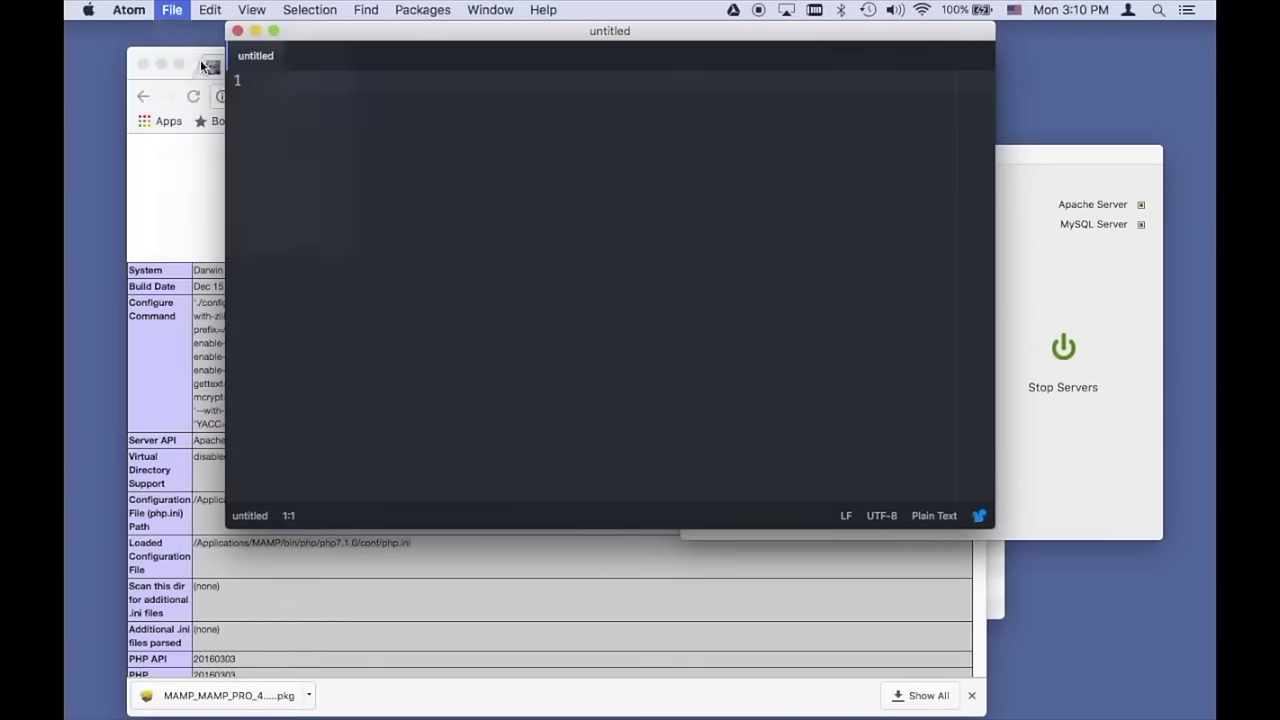
pyautogui.click(700, 106)
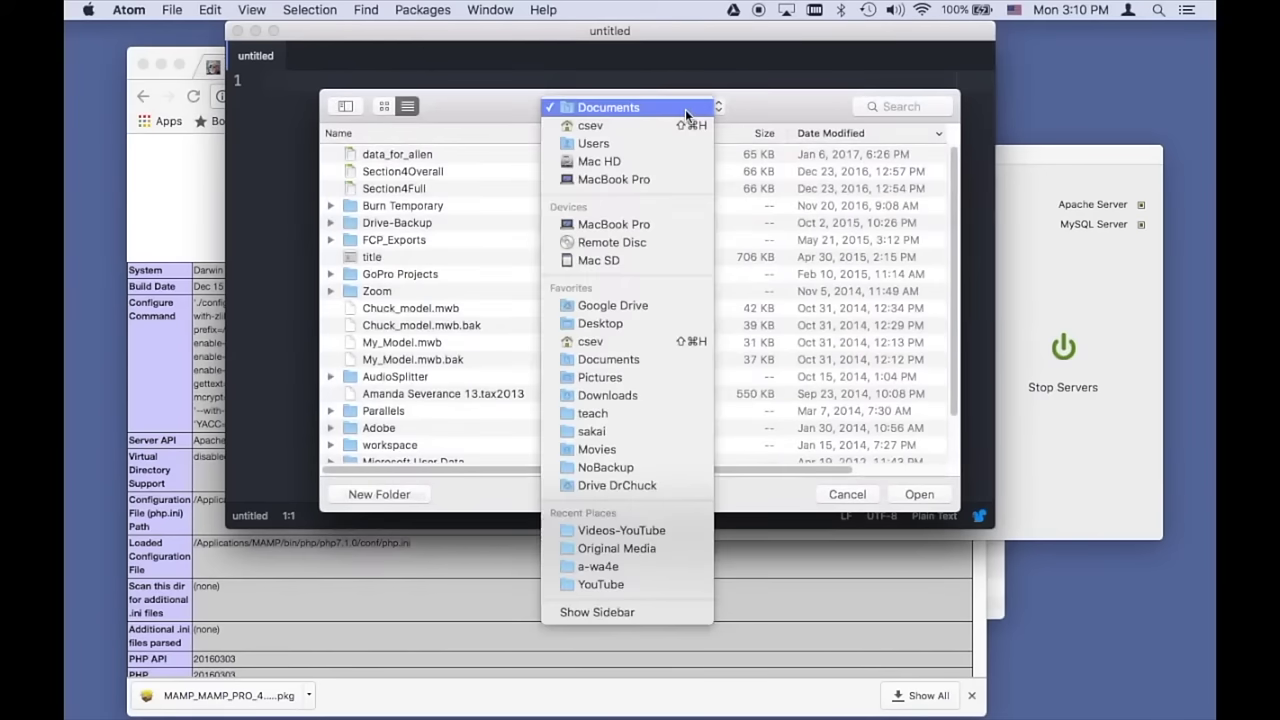
pyautogui.click(656, 223)
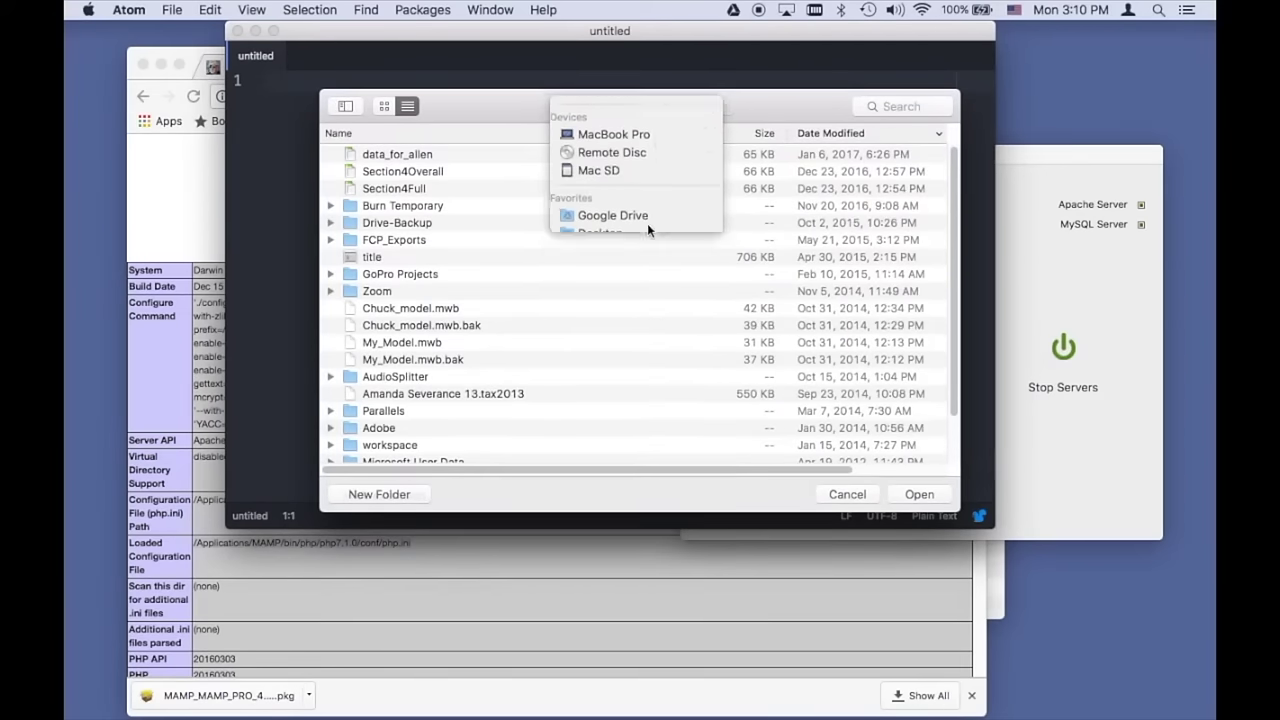
pyautogui.click(384, 157)
pyautogui.doubleClick(384, 157)
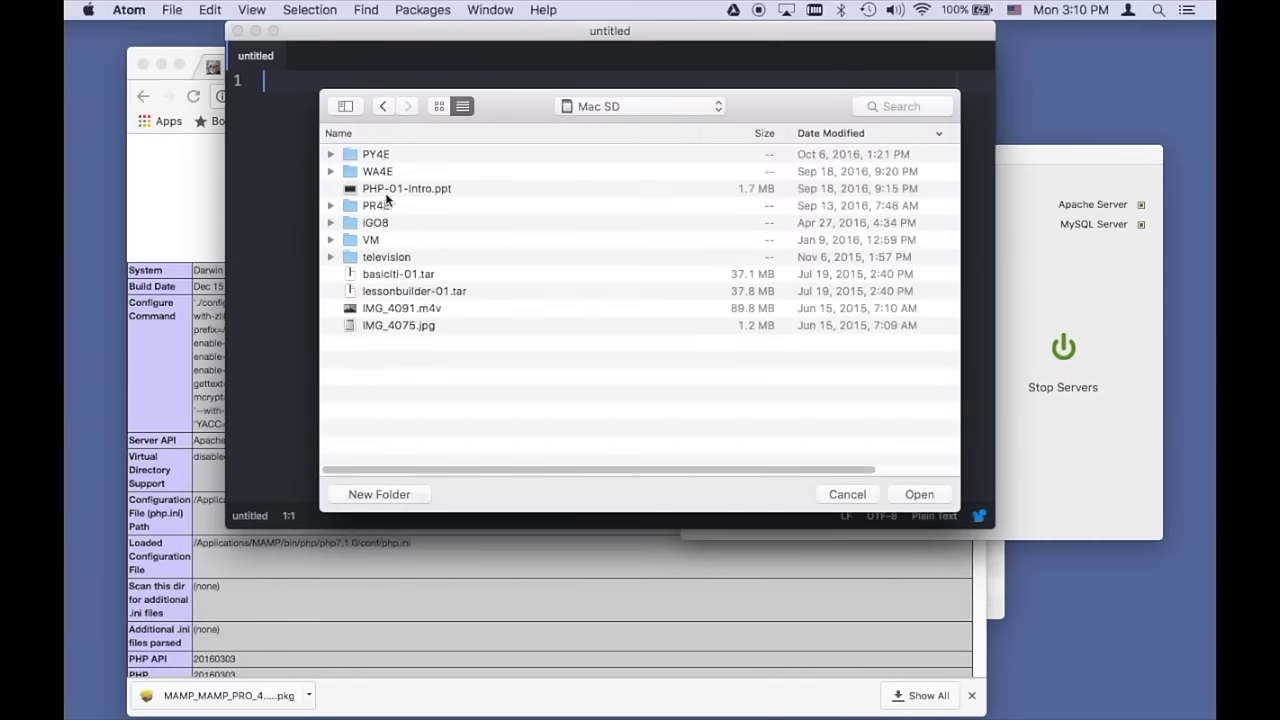
pyautogui.click(385, 107)
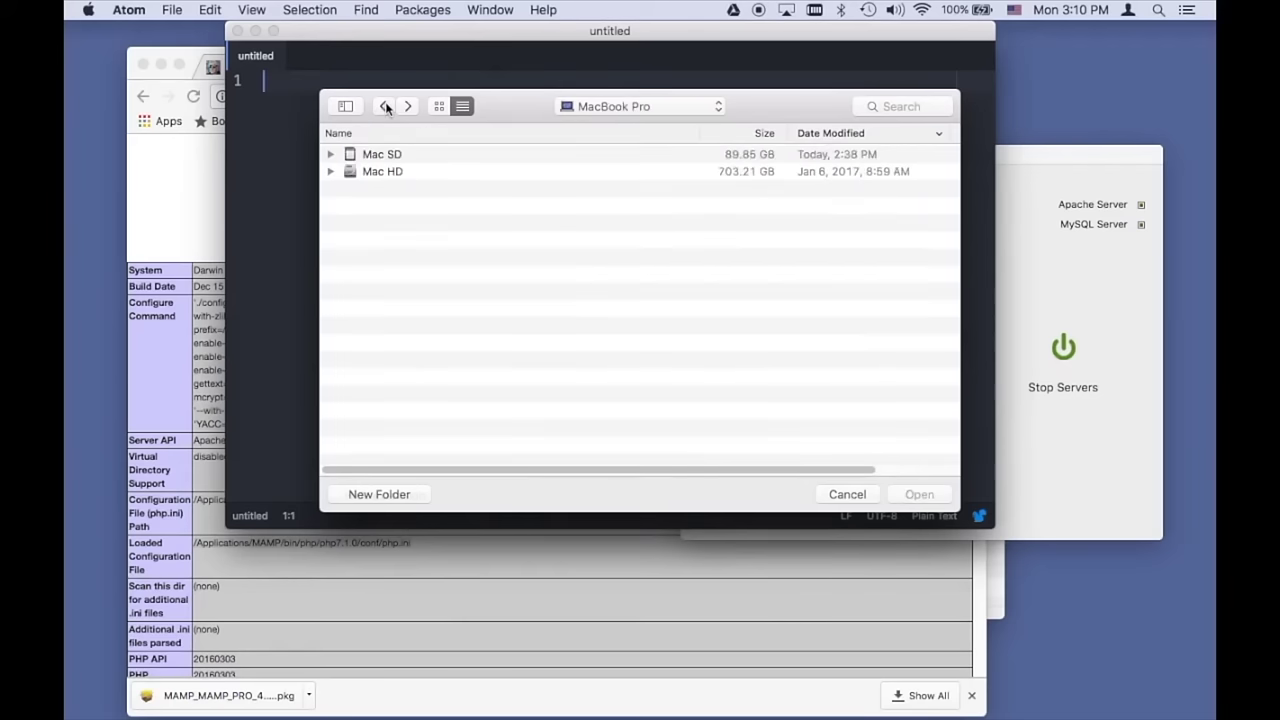
# Step: Browse through Mac HD and Applications into the MAMP folder
pyautogui.doubleClick(382, 171)
pyautogui.click(391, 157)
pyautogui.doubleClick(392, 162)
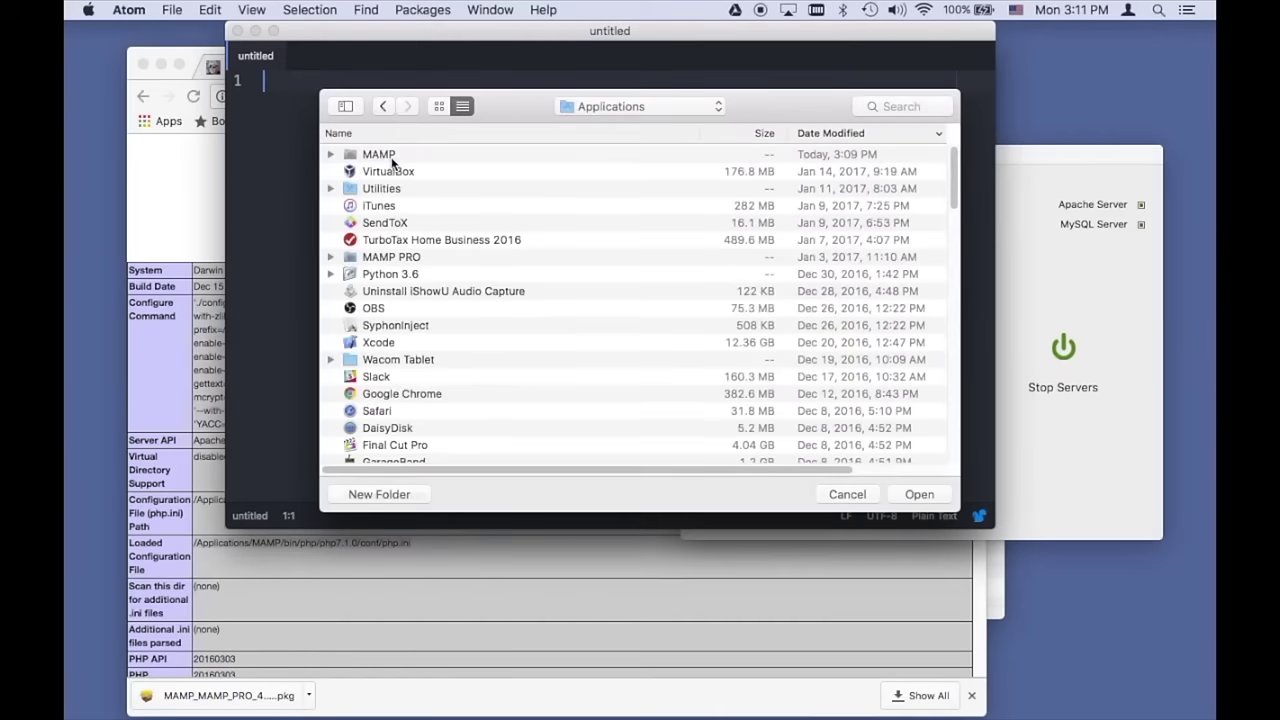
pyautogui.doubleClick(377, 157)
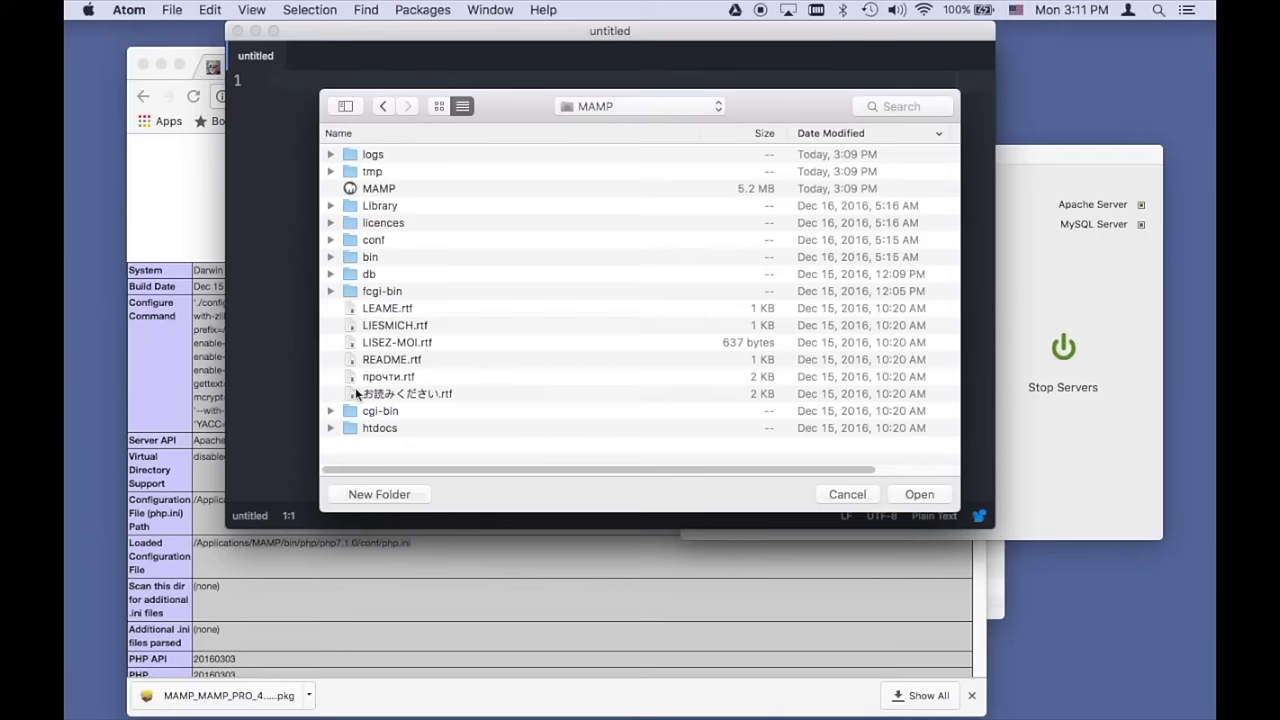
# Step: Uncover the configuration path in the browser and open php.ini from bin/php/php7.1.0/conf within the MAMP folder
pyautogui.moveTo(355, 33); pyautogui.dragTo(506, 32)
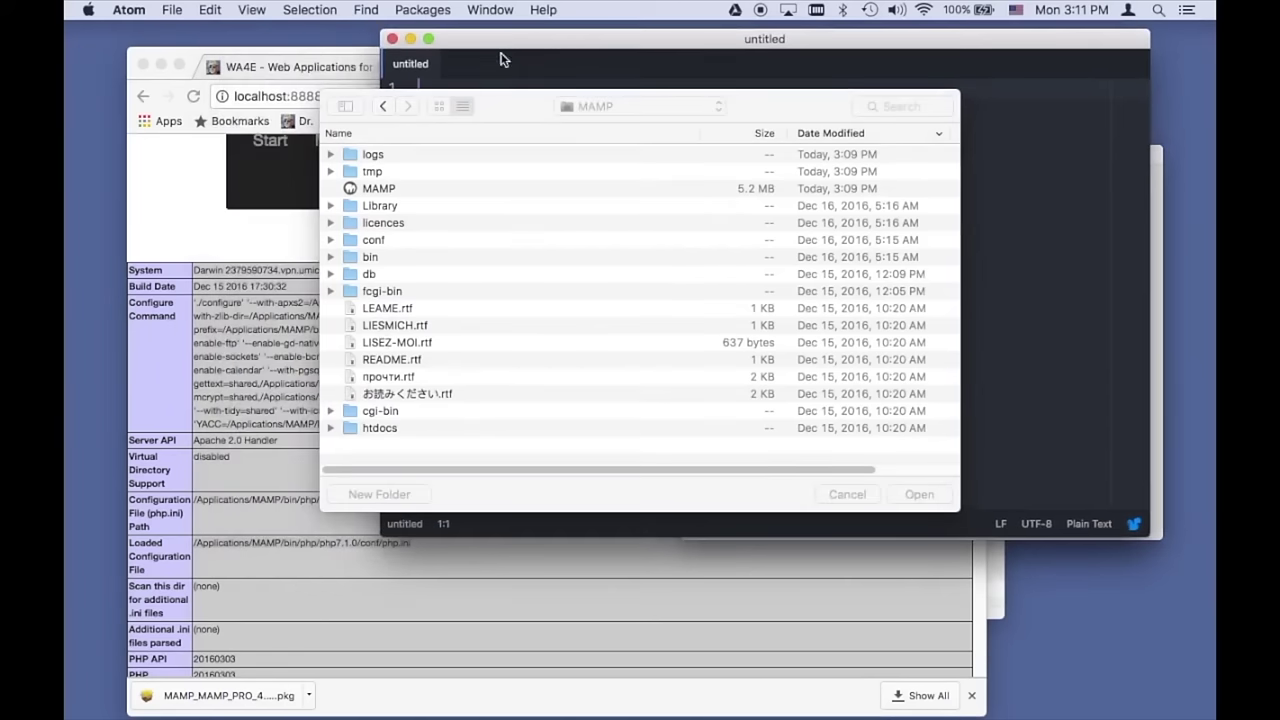
pyautogui.moveTo(510, 106); pyautogui.dragTo(609, 157)
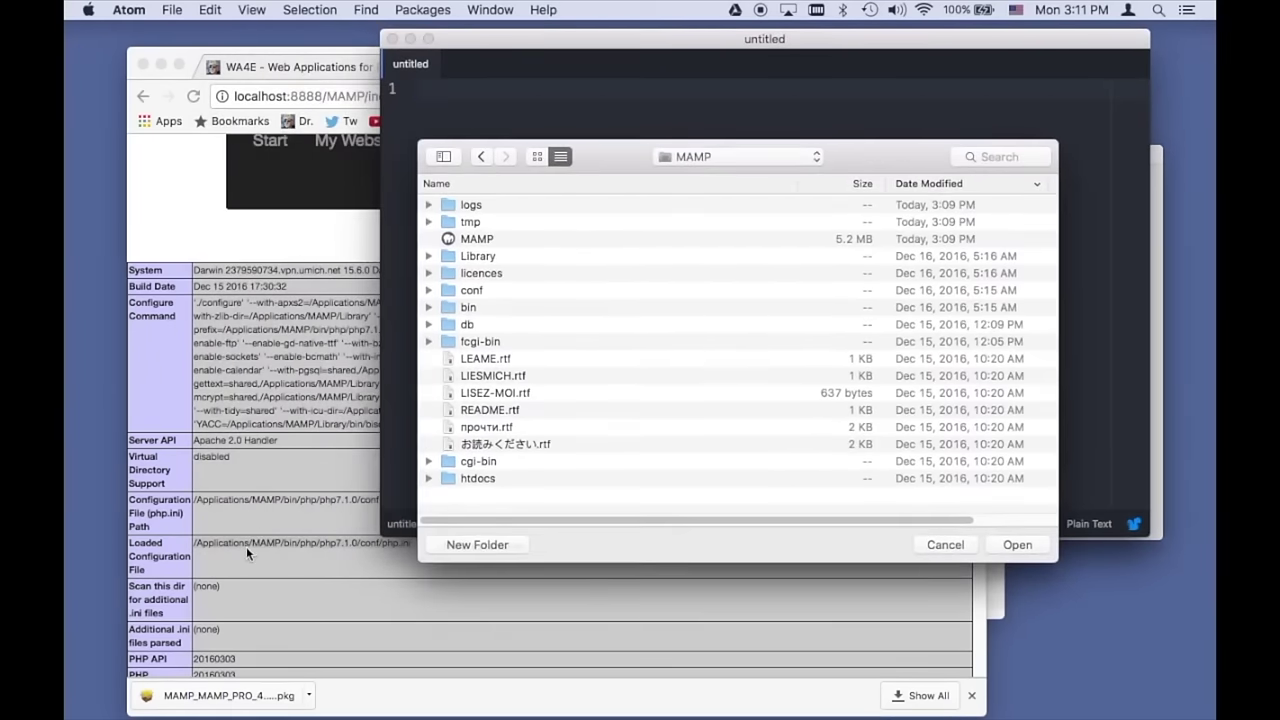
pyautogui.doubleClick(450, 308)
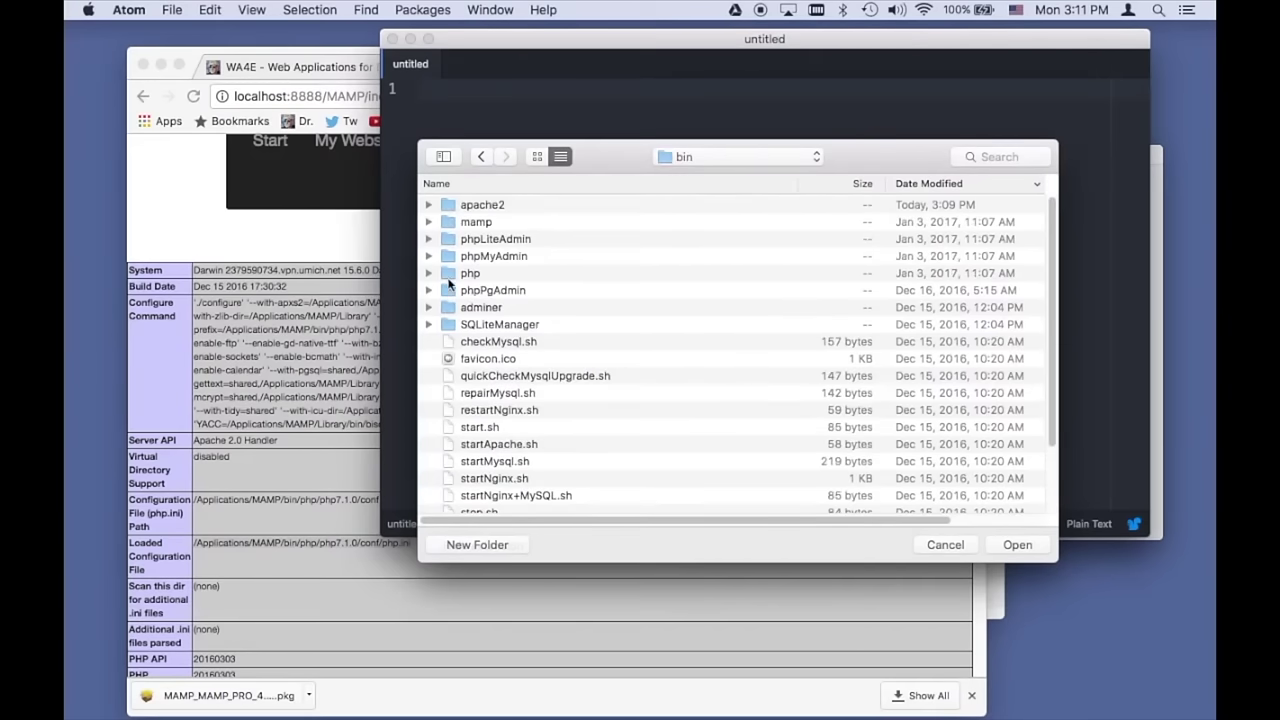
pyautogui.doubleClick(452, 274)
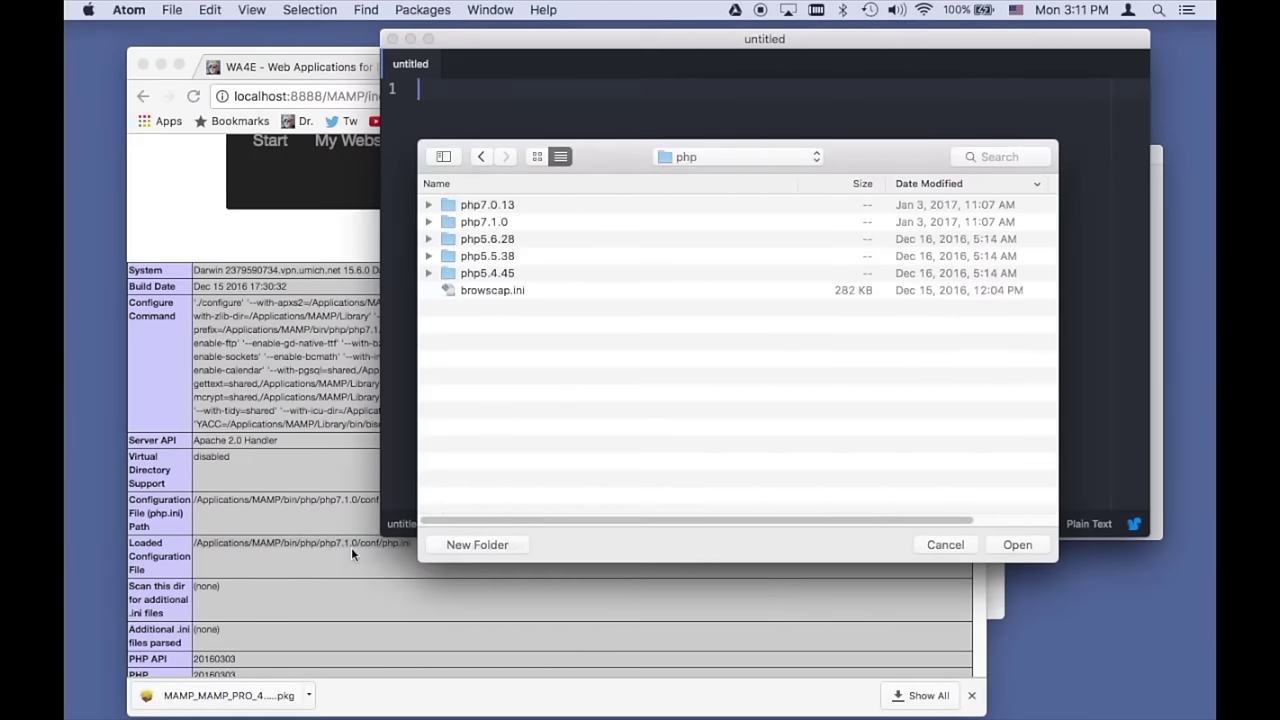
pyautogui.doubleClick(450, 221)
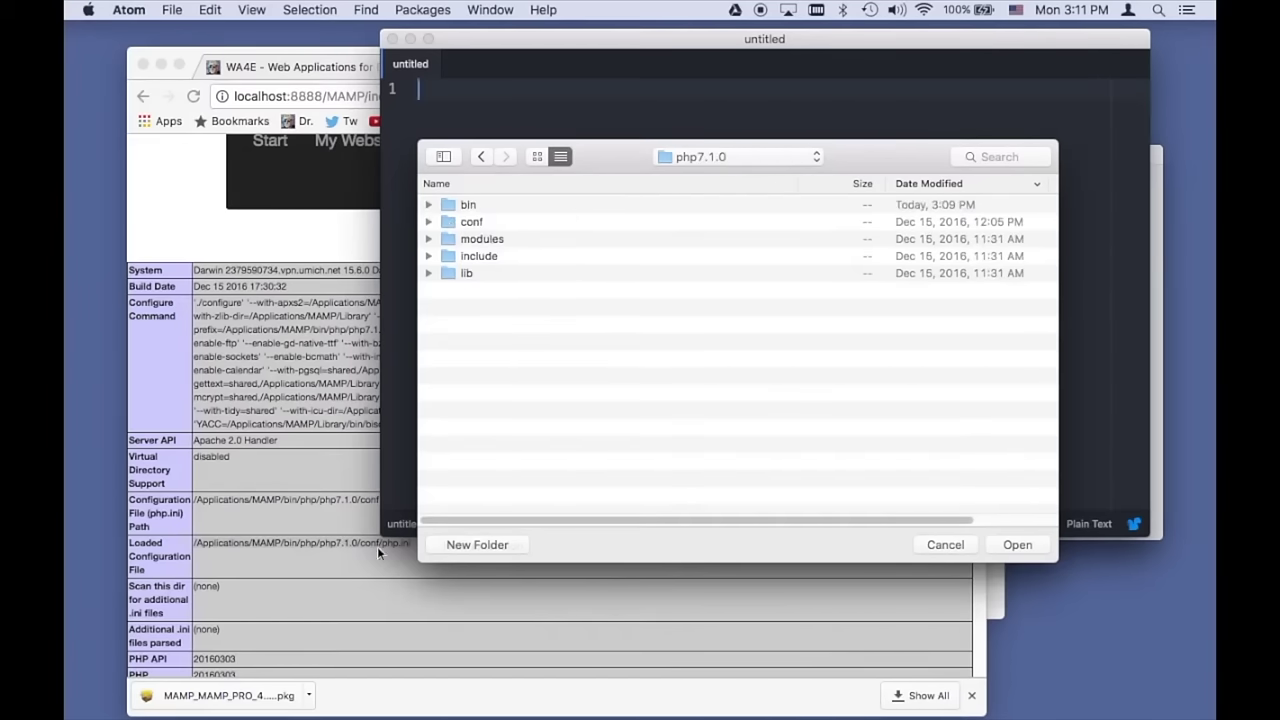
pyautogui.doubleClick(453, 221)
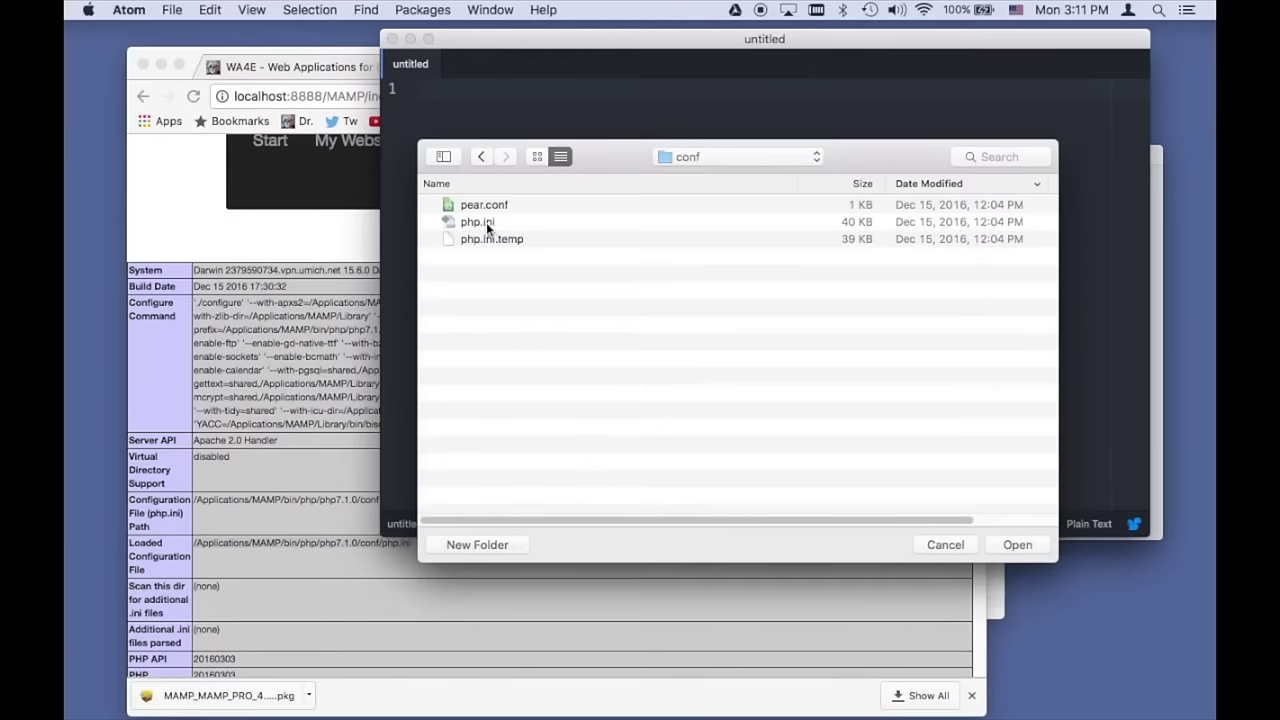
pyautogui.click(486, 221)
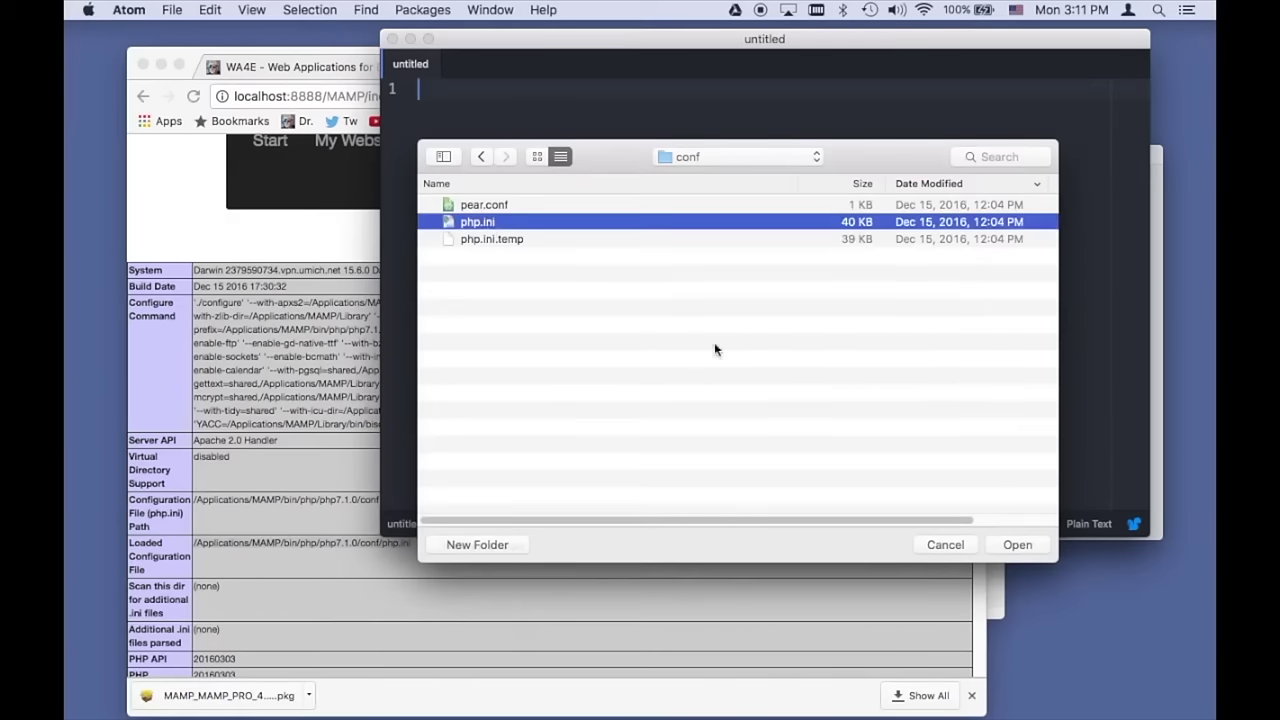
pyautogui.click(1030, 548)
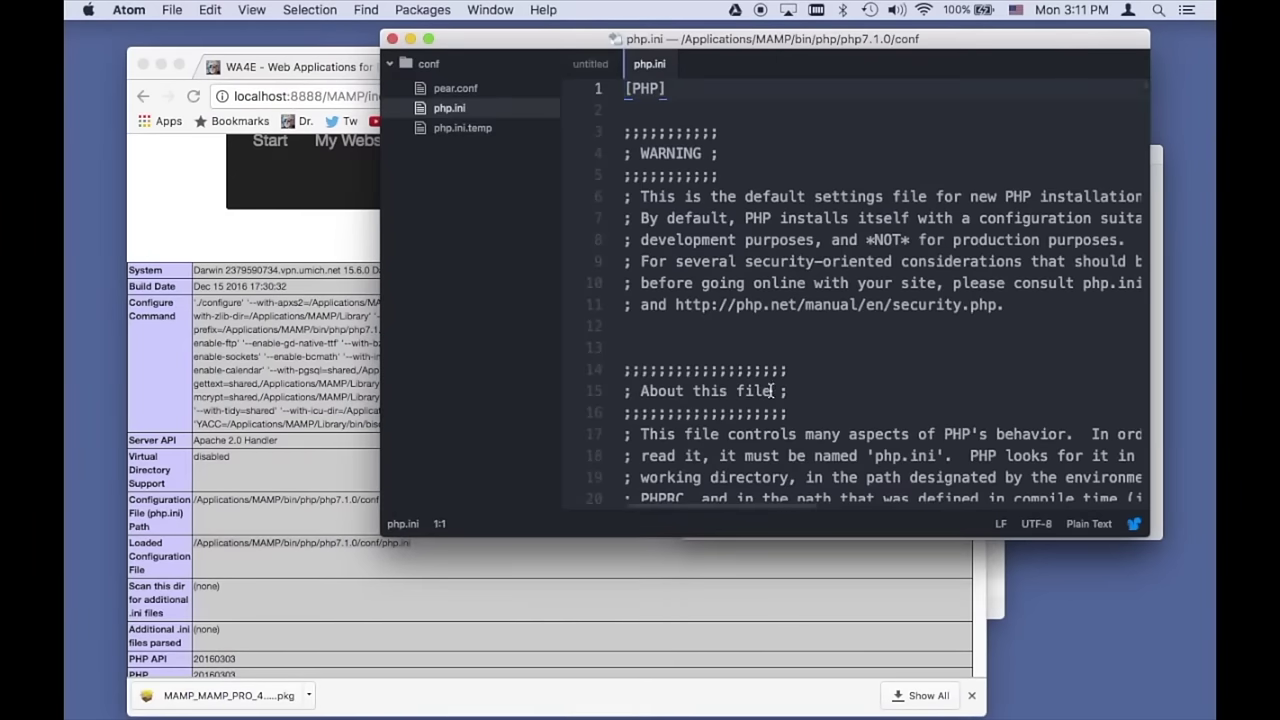
# Step: Reposition and widen the editor window, and find the first match for "display_error" in php.ini
pyautogui.moveTo(575, 40); pyautogui.dragTo(420, 31)
pyautogui.moveTo(992, 527); pyautogui.dragTo(1149, 554)
pyautogui.scroll(-12, 810, 466)
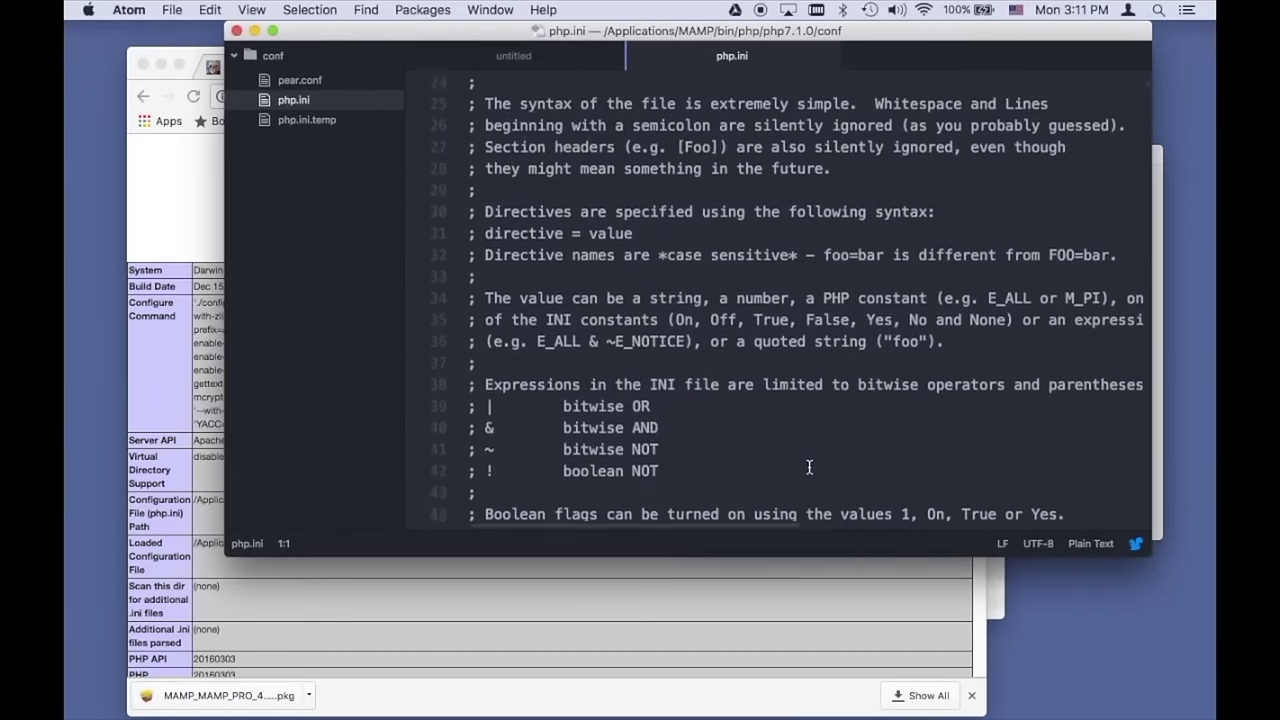
pyautogui.scroll(-1, 810, 466)
pyautogui.scroll(-20, 810, 467)
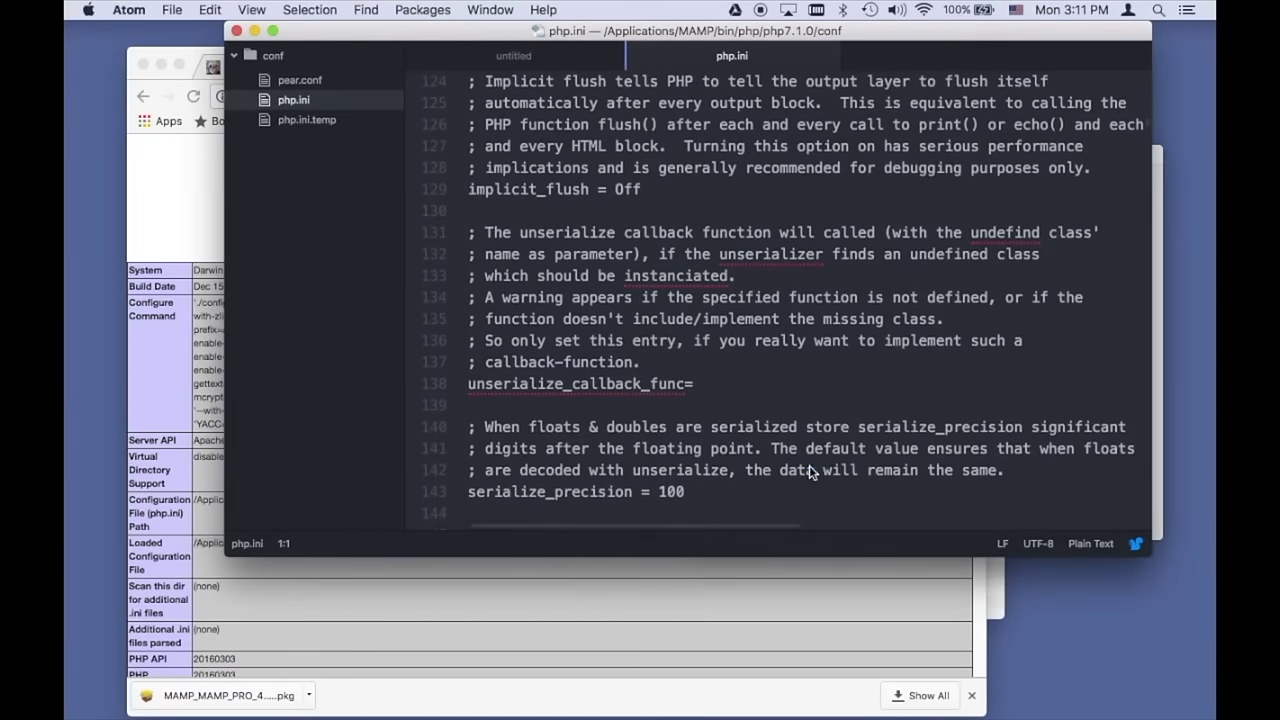
pyautogui.press('cmd+f')
pyautogui.write('dis')
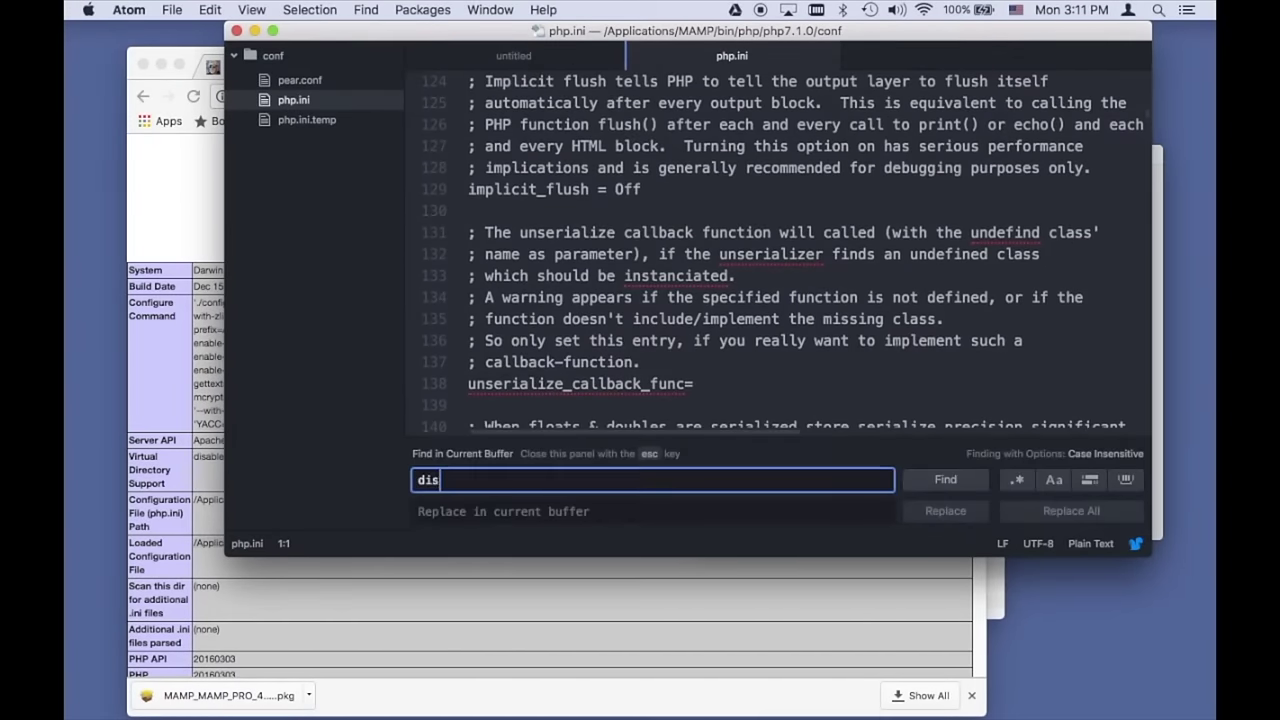
pyautogui.write('play_error')
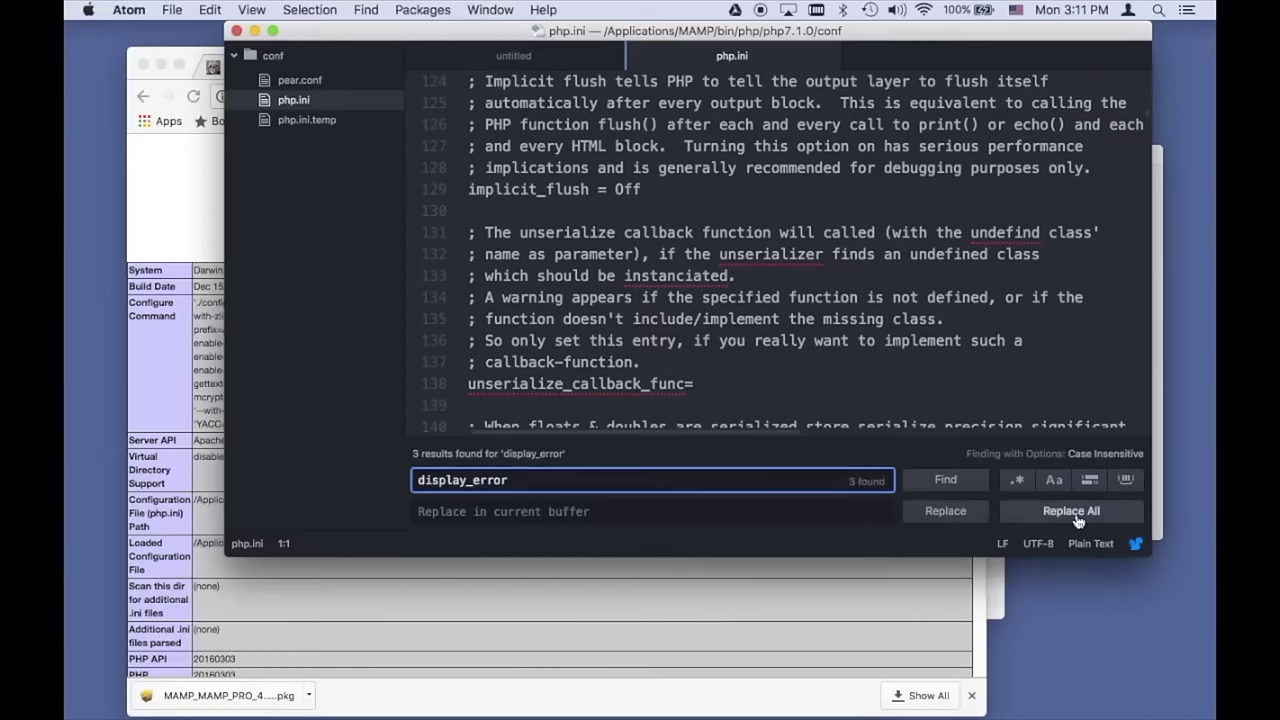
pyautogui.click(958, 484)
# Step: Highlight the comment line about production sites, then set the display_errors directive to On
pyautogui.click(690, 316)
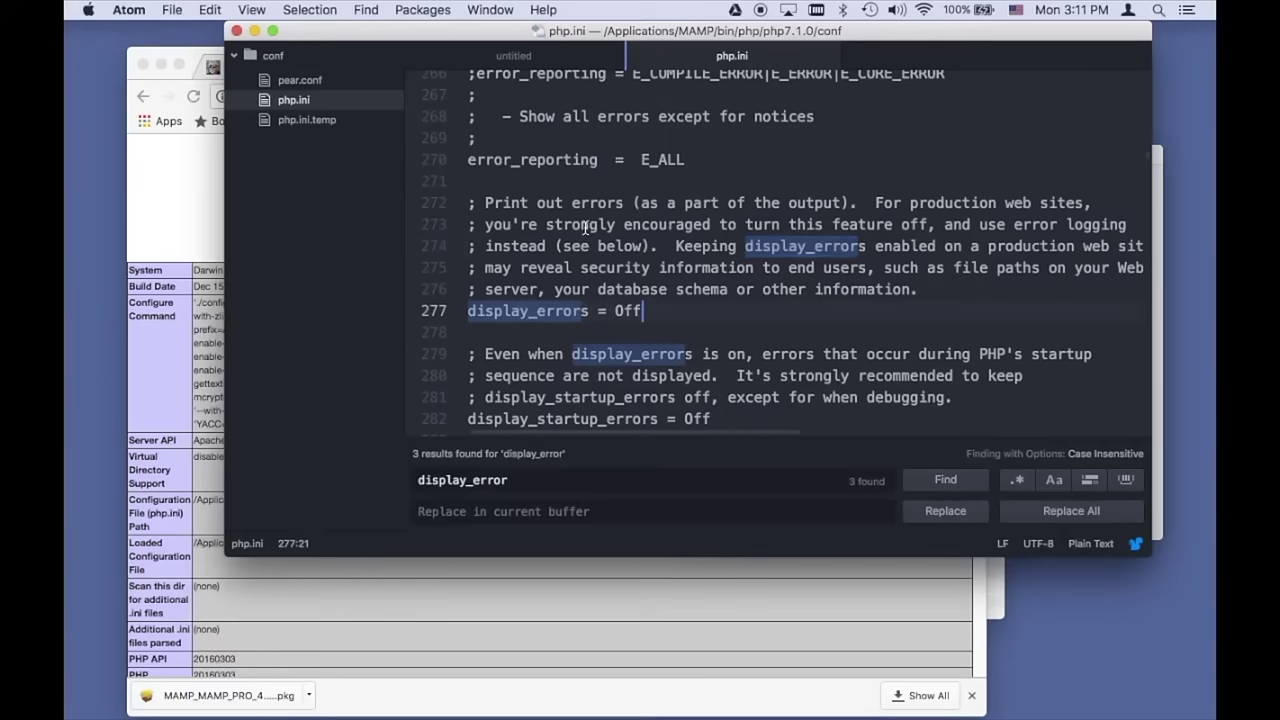
pyautogui.tripleClick(676, 229)
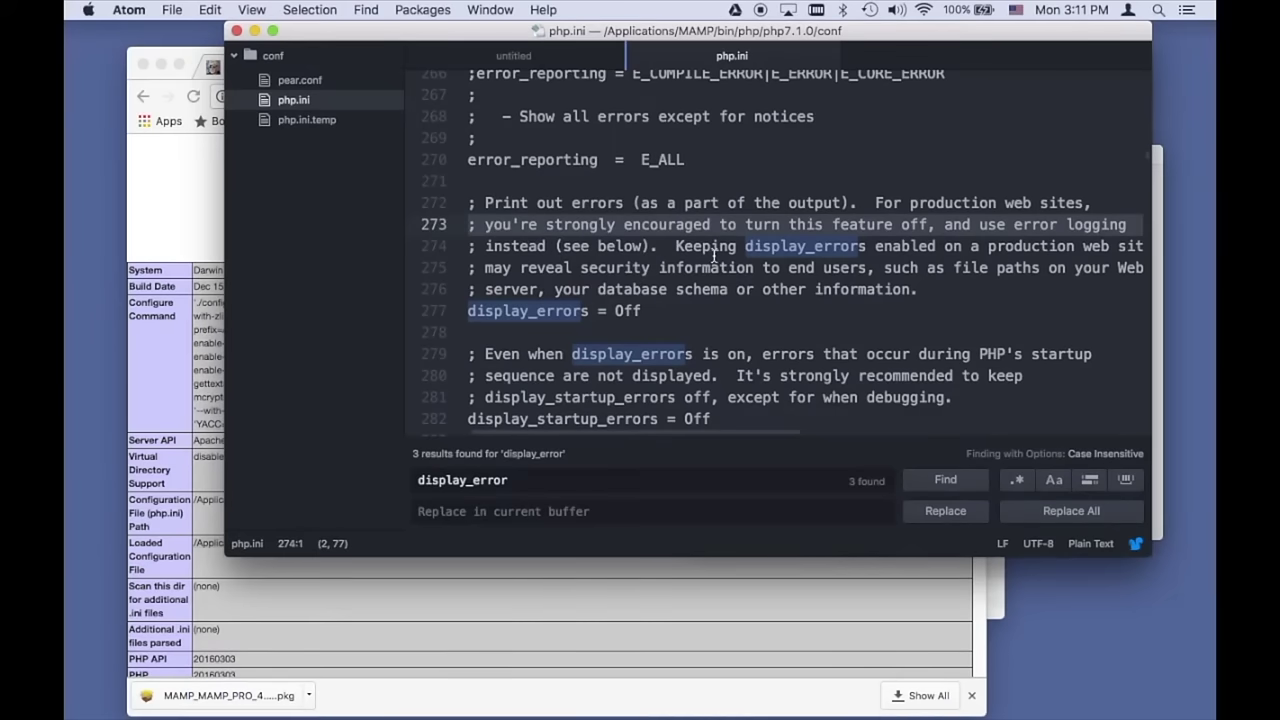
pyautogui.moveTo(641, 311); pyautogui.dragTo(619, 311)
pyautogui.write('On')
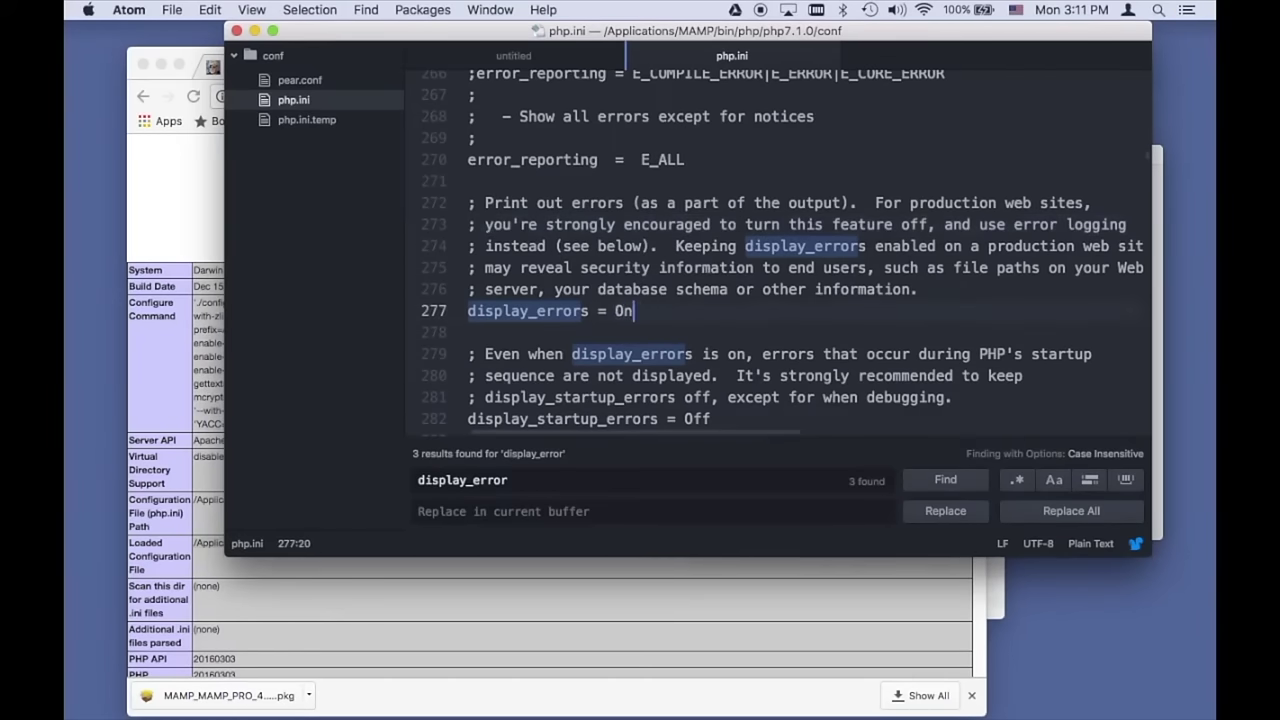
pyautogui.click(724, 328)
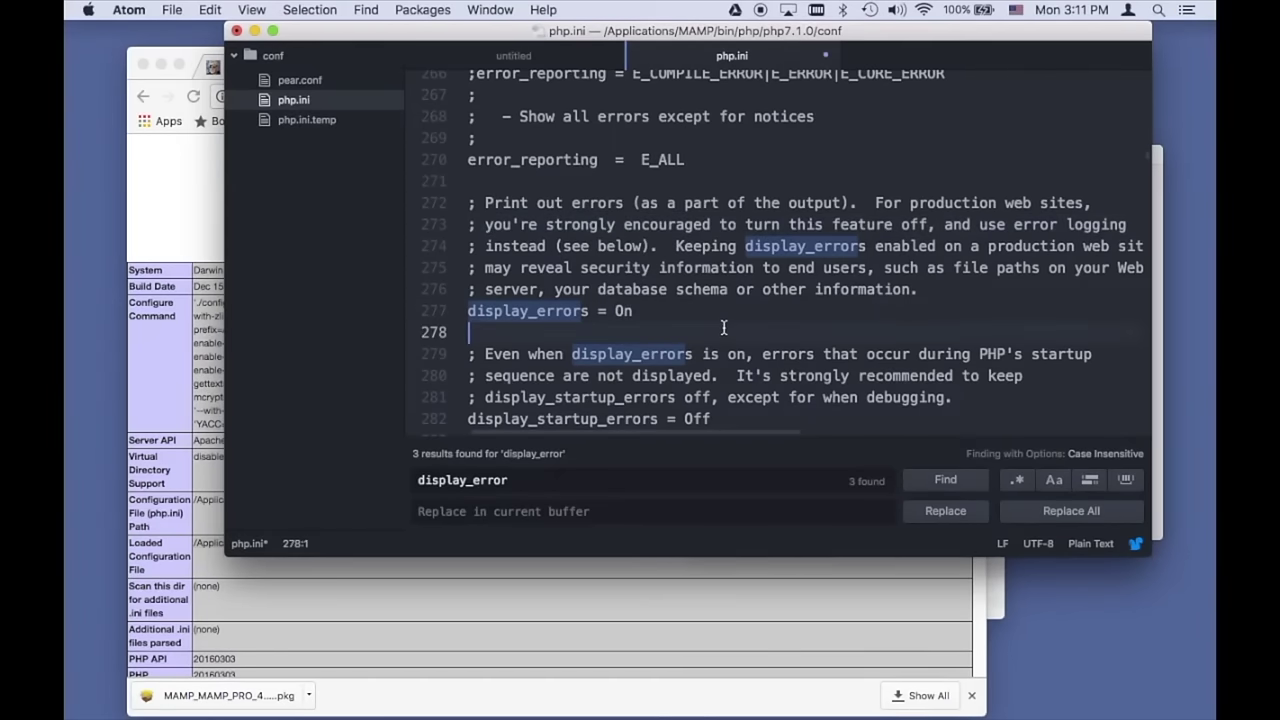
# Step: Set the display_startup_errors directive to On and save php.ini
pyautogui.scroll(-3, 724, 328)
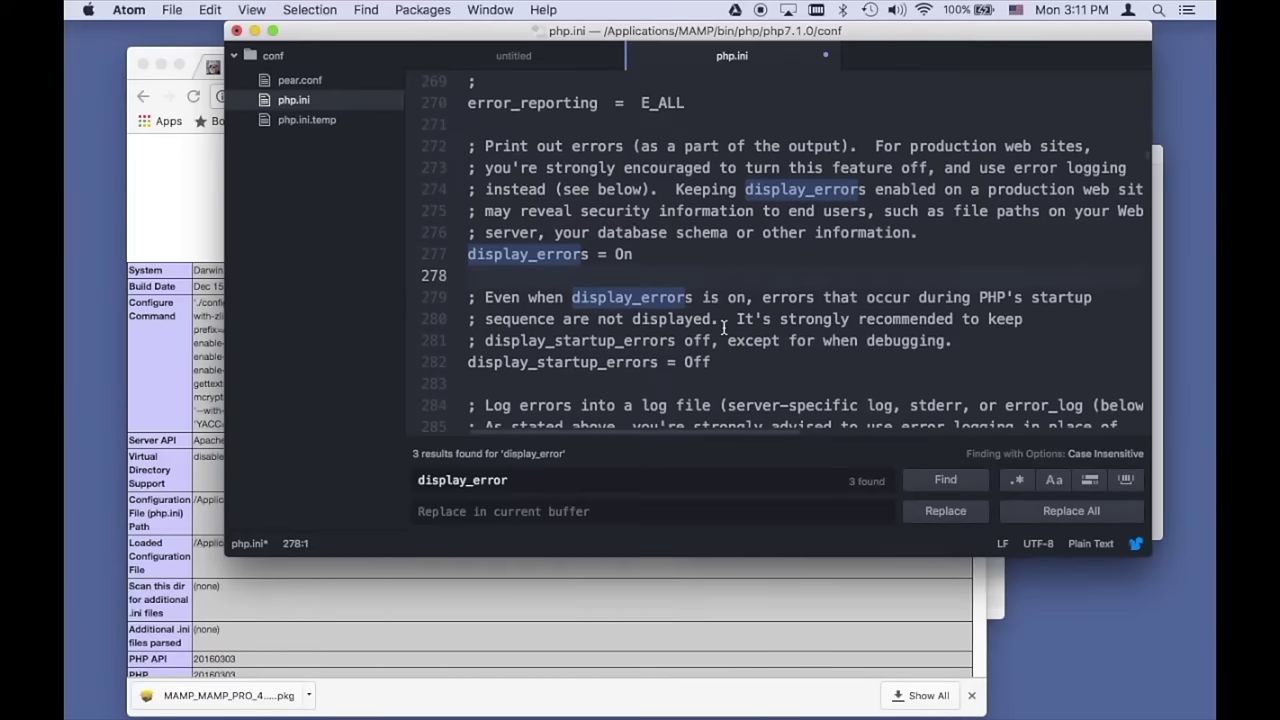
pyautogui.moveTo(711, 362); pyautogui.dragTo(686, 364)
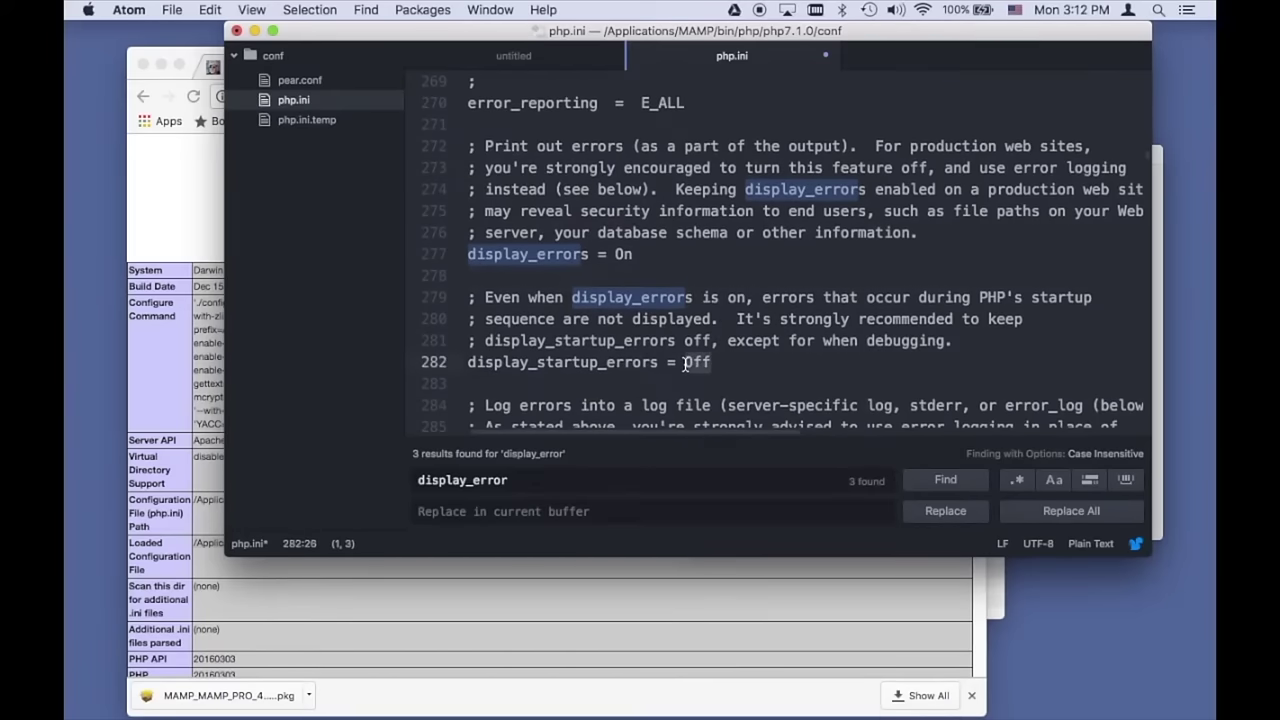
pyautogui.write('On')
pyautogui.scroll(-2, 832, 330)
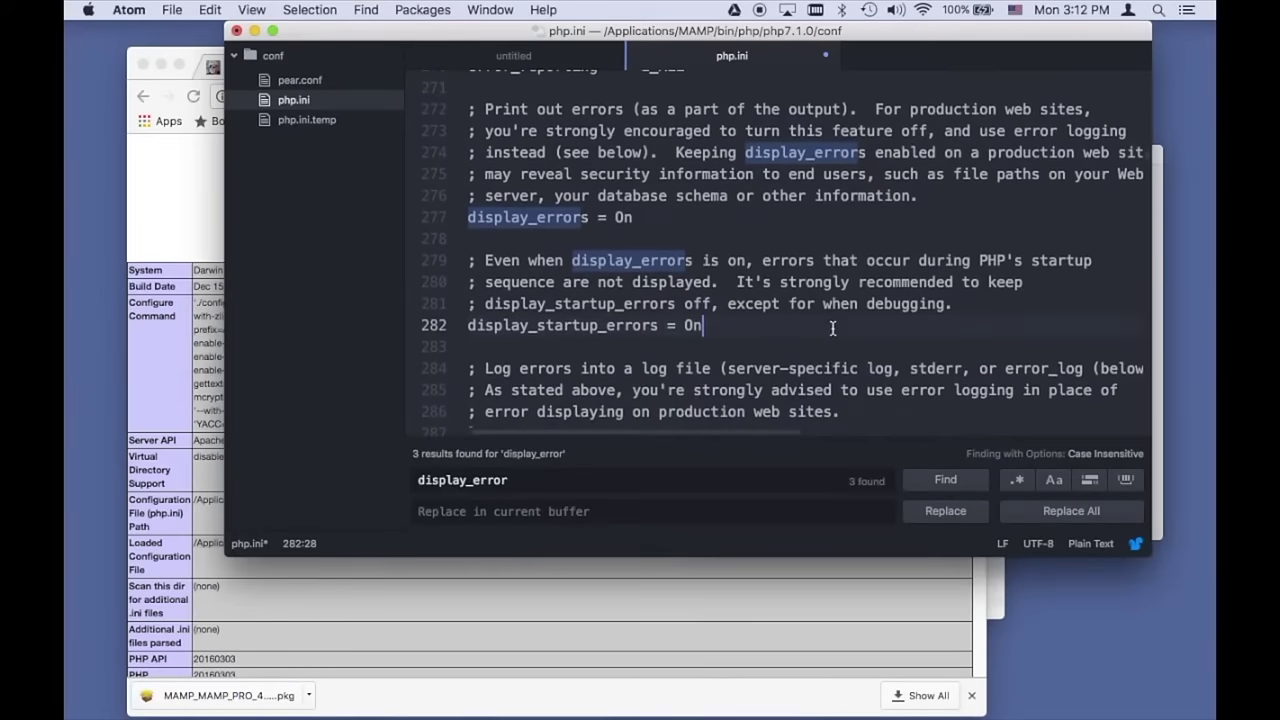
pyautogui.scroll(1, 829, 329)
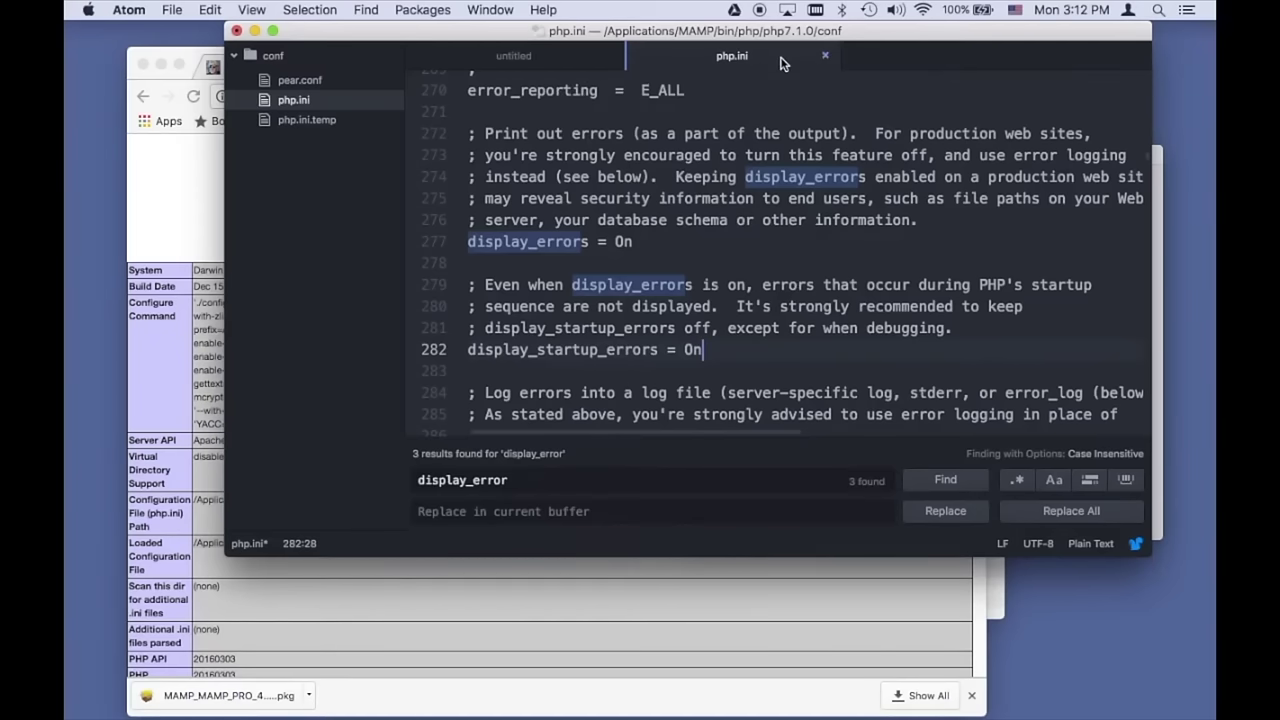
pyautogui.press('super+s')
# Step: Switch to MAMP and stop the Apache and MySQL servers, authorising the change with the account password
pyautogui.click(178, 225)
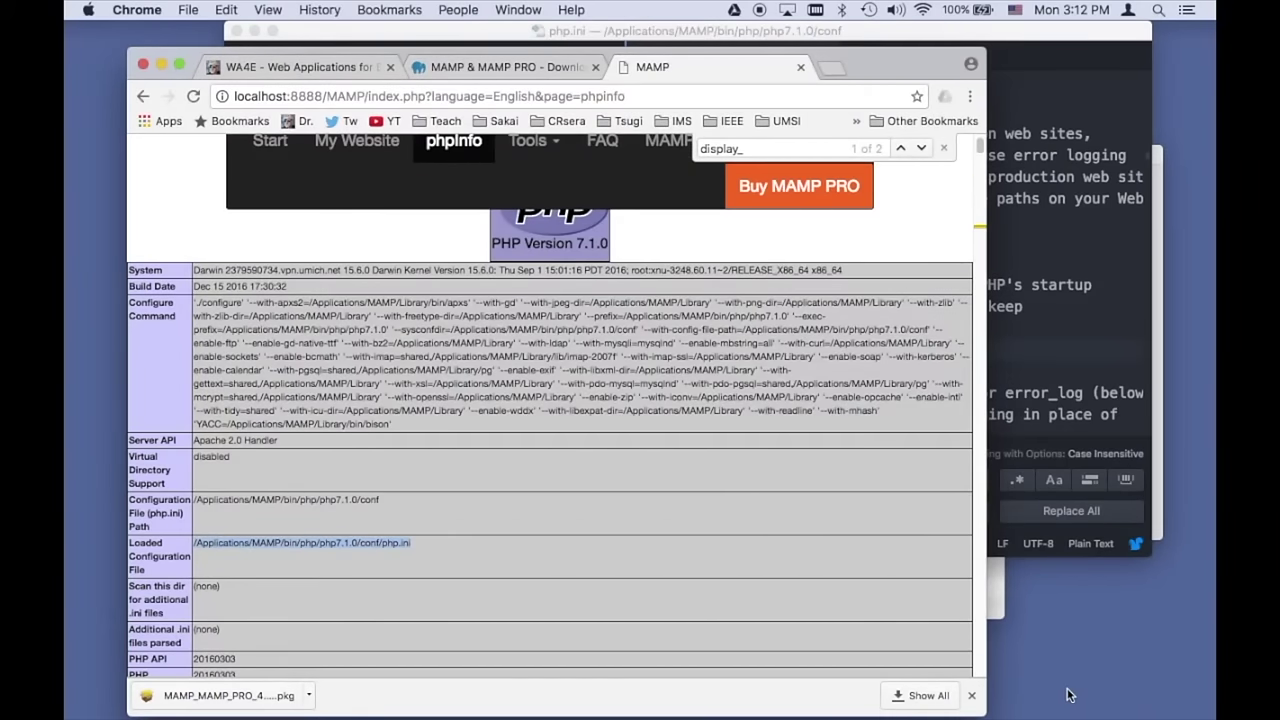
pyautogui.press('super+Tab')
pyautogui.press('super+Tab')
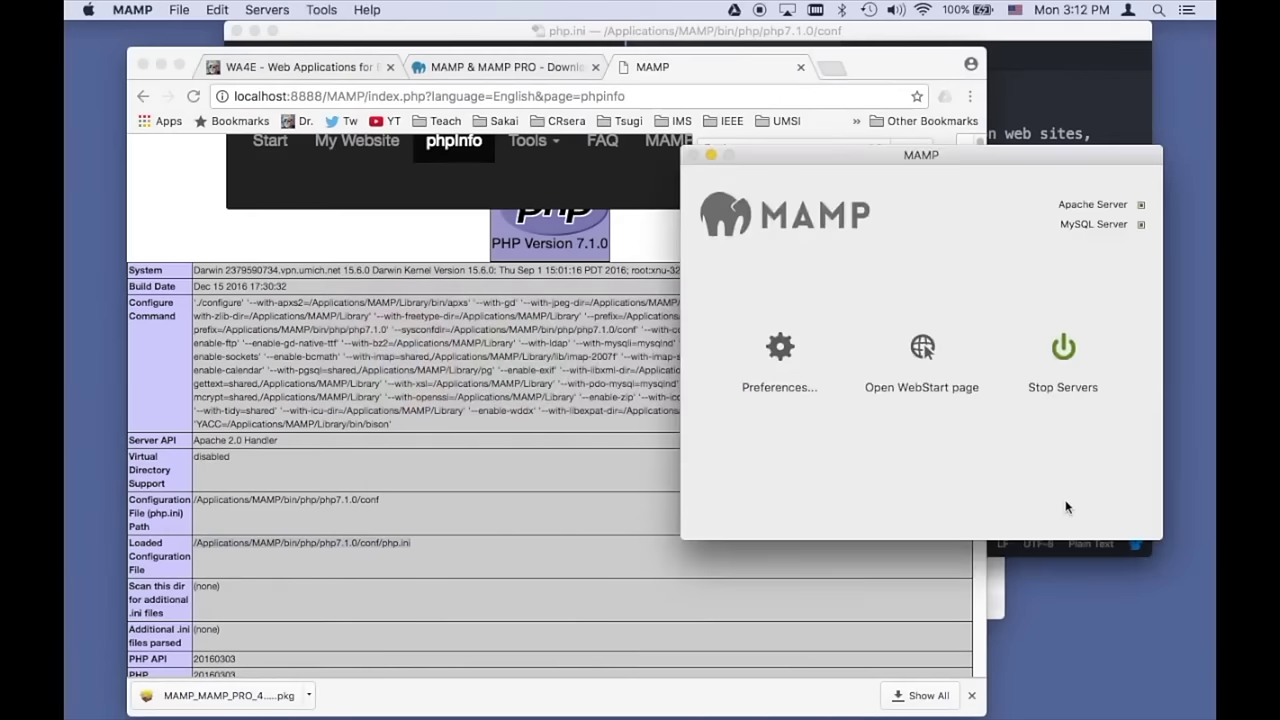
pyautogui.click(1066, 346)
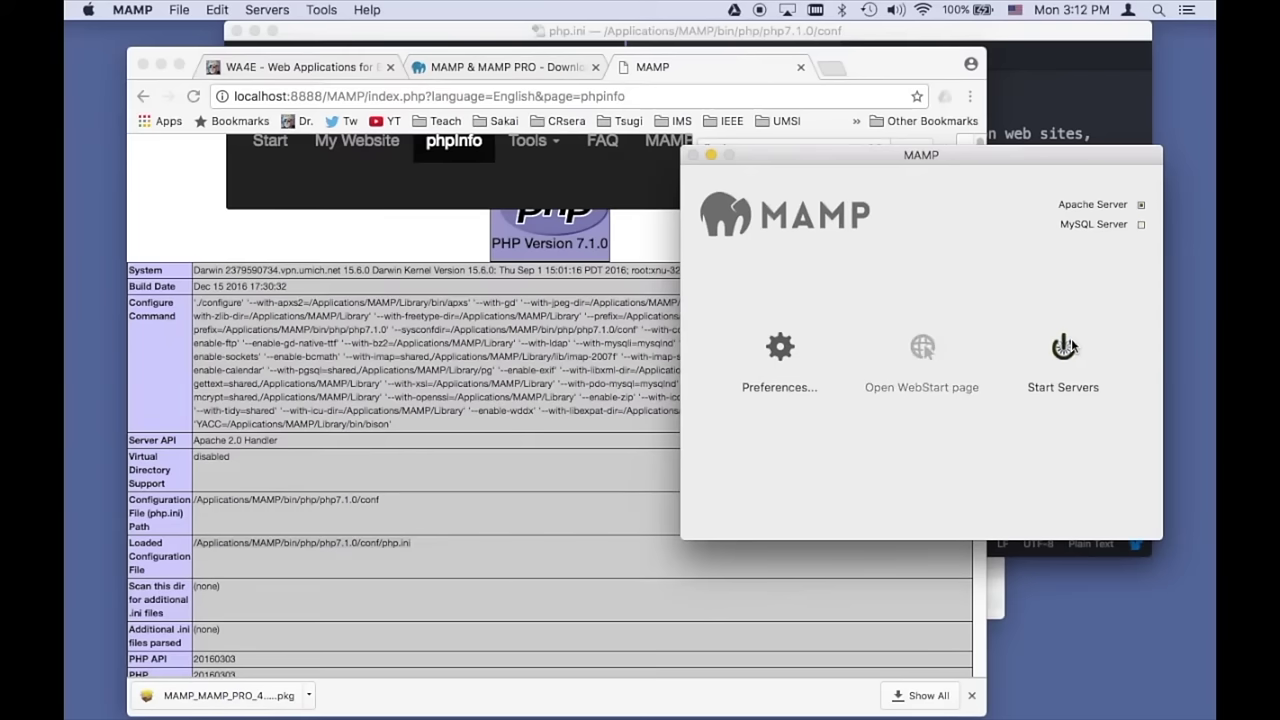
pyautogui.write('********')
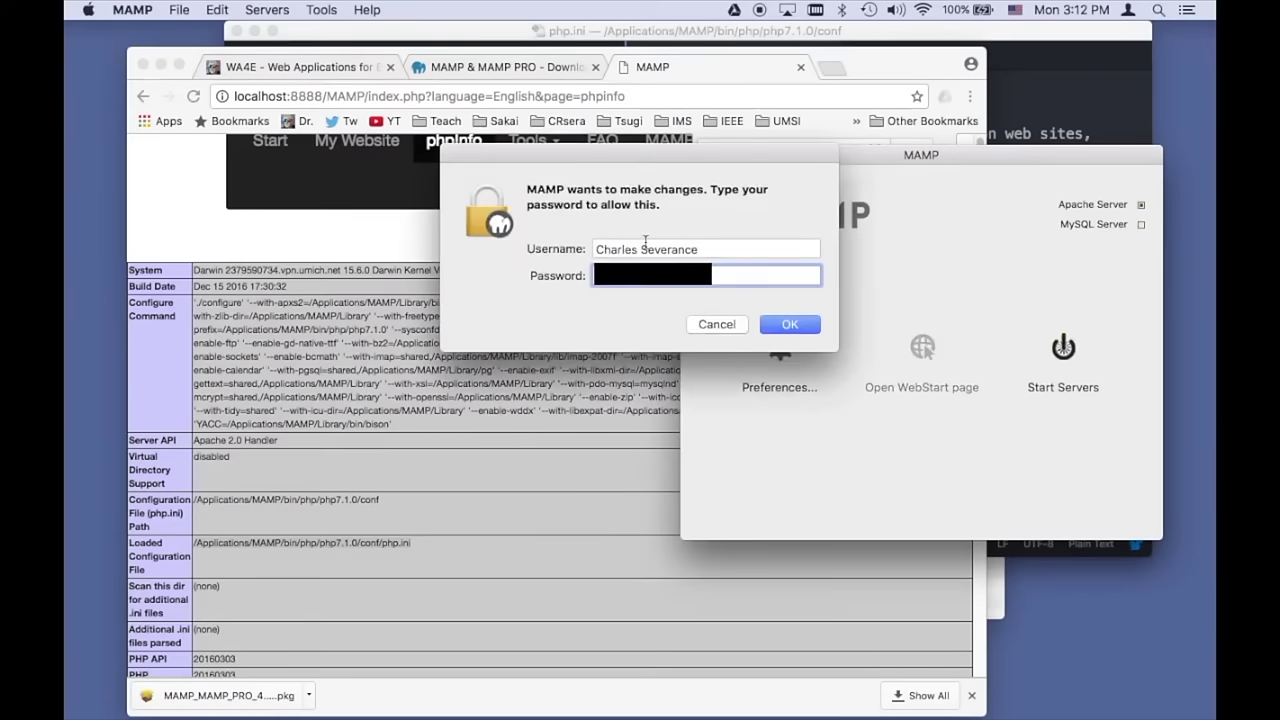
pyautogui.press('Return')
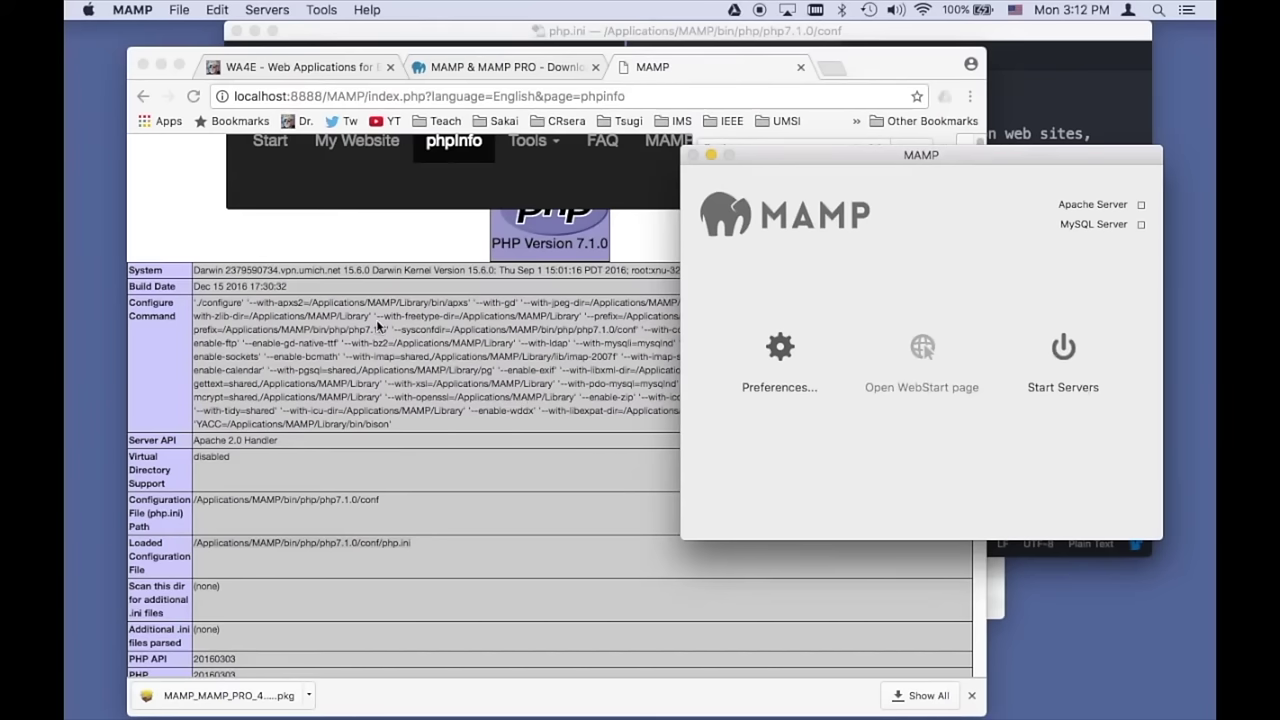
# Step: Reload the phpInfo page in the browser to check whether it responds with the servers stopped
pyautogui.click(389, 210)
pyautogui.click(668, 96)
pyautogui.press('Return')
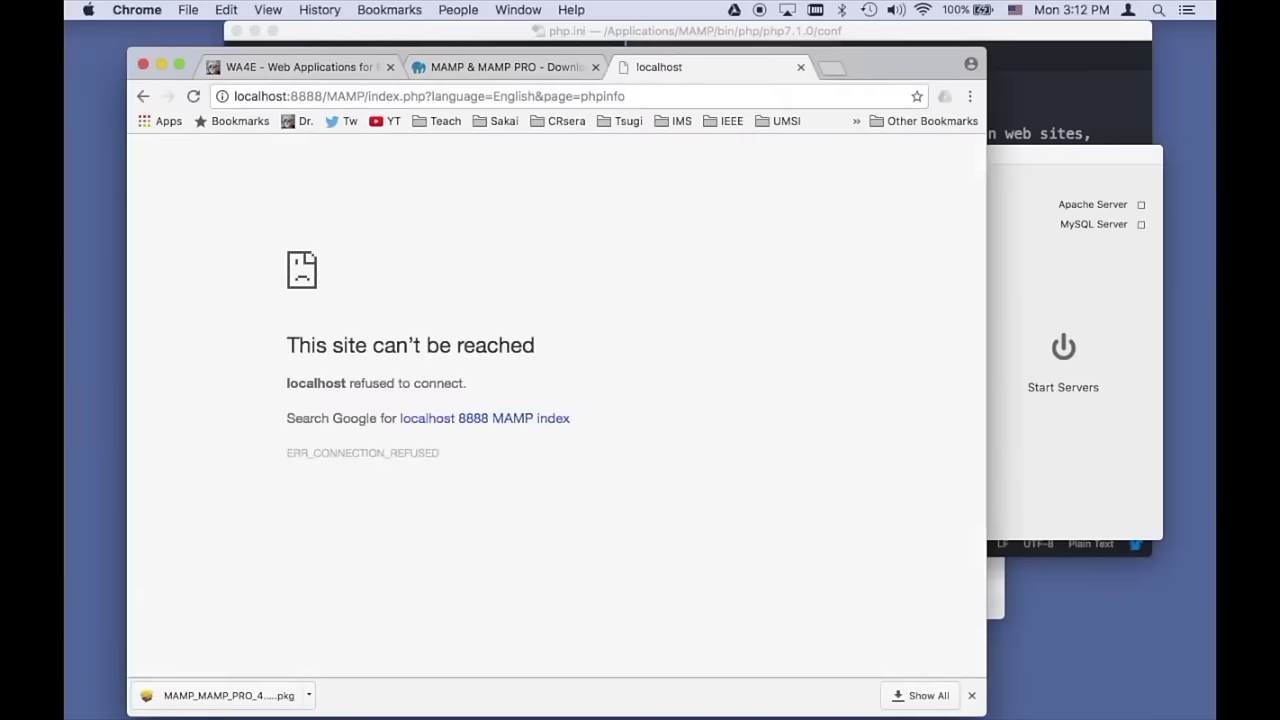
# Step: Start the servers again in MAMP, and open phpInfo from the WebStart page
pyautogui.click(1020, 236)
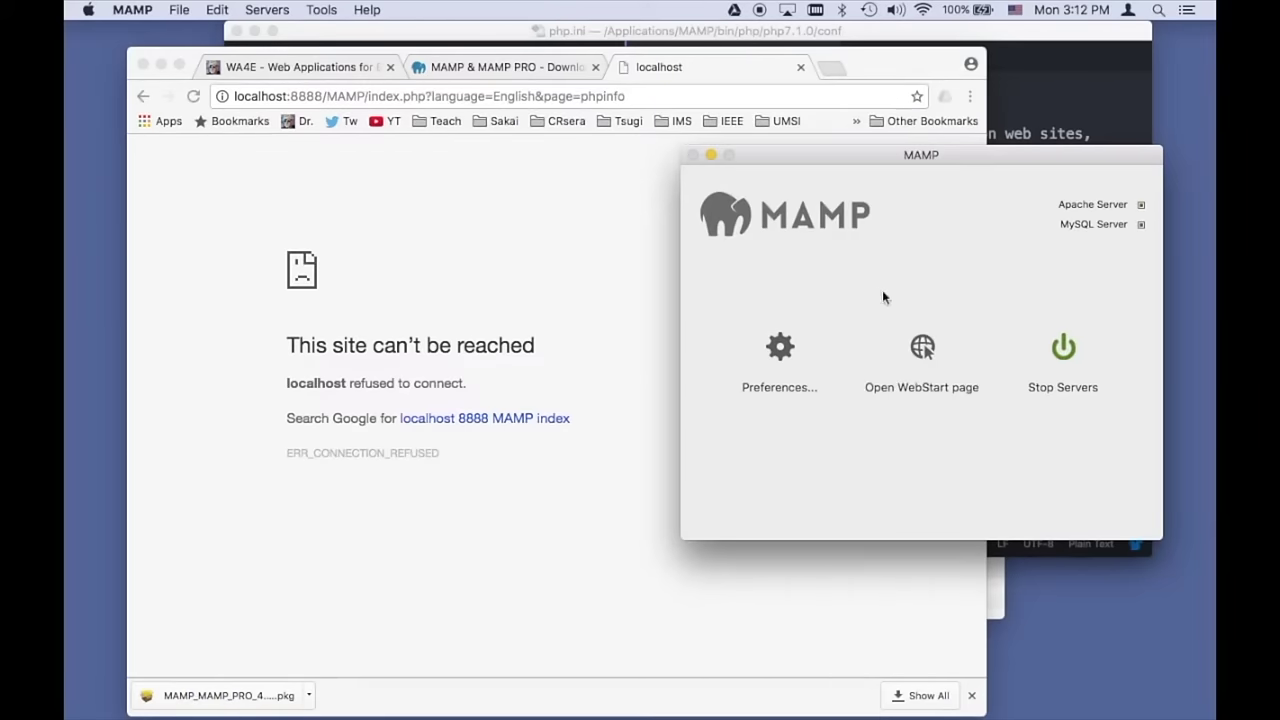
pyautogui.click(924, 349)
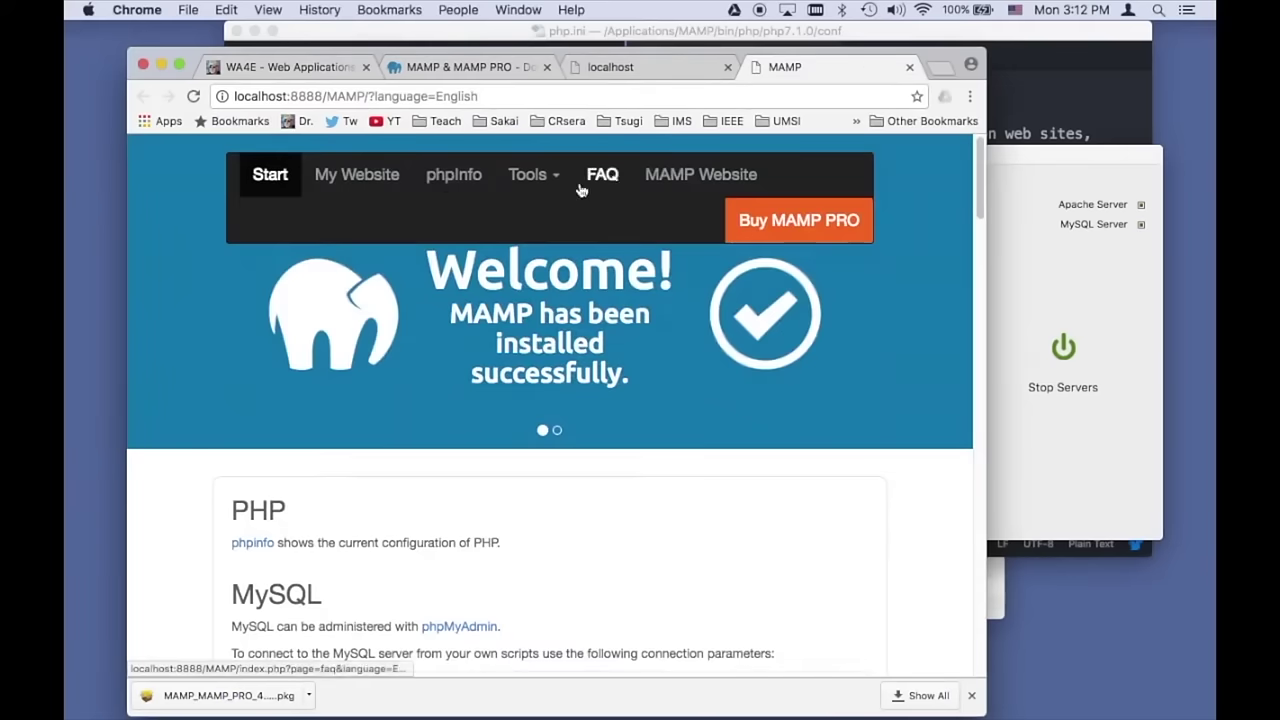
pyautogui.click(453, 176)
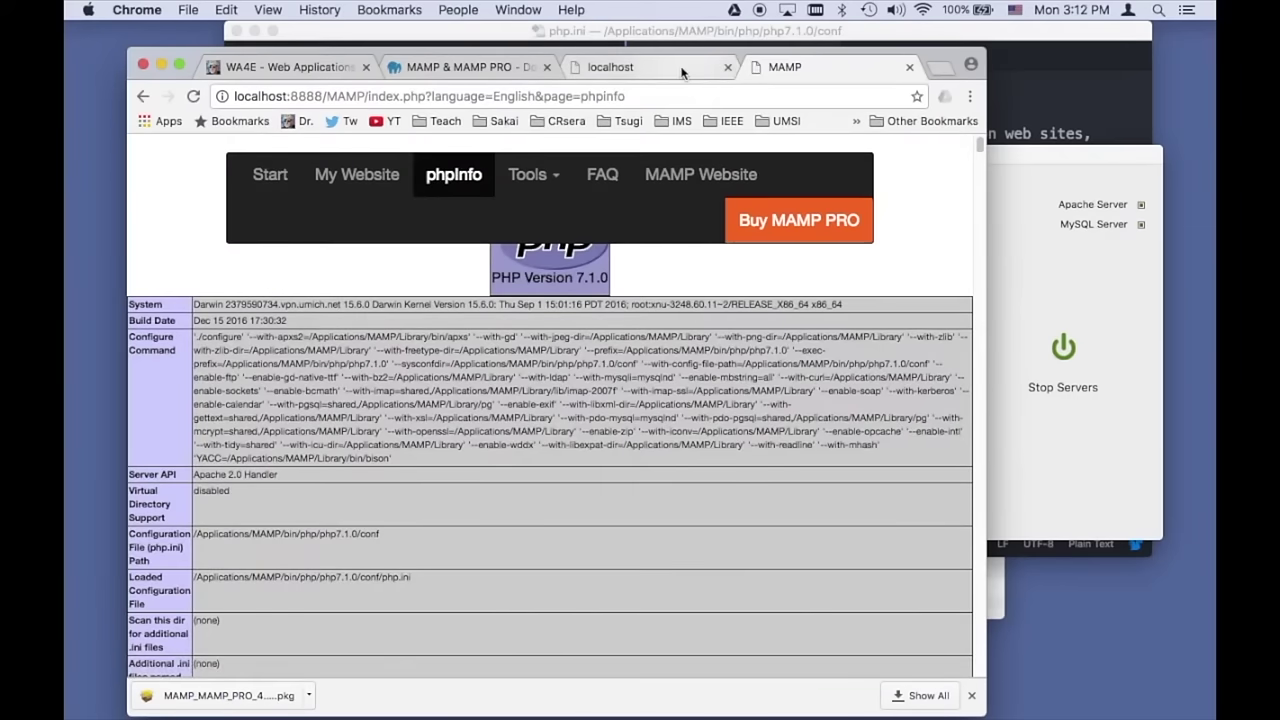
# Step: Close the stale localhost tab and the MAMP download tab in the browser
pyautogui.click(684, 70)
pyautogui.click(728, 67)
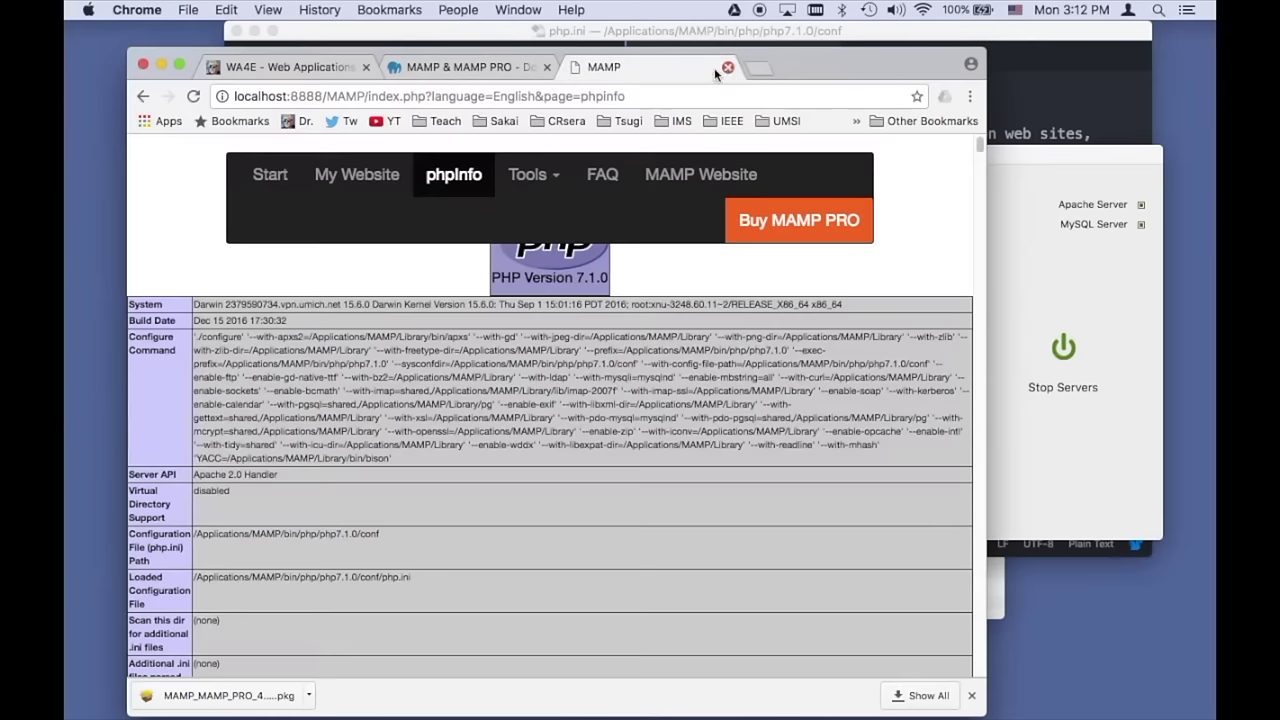
pyautogui.click(547, 67)
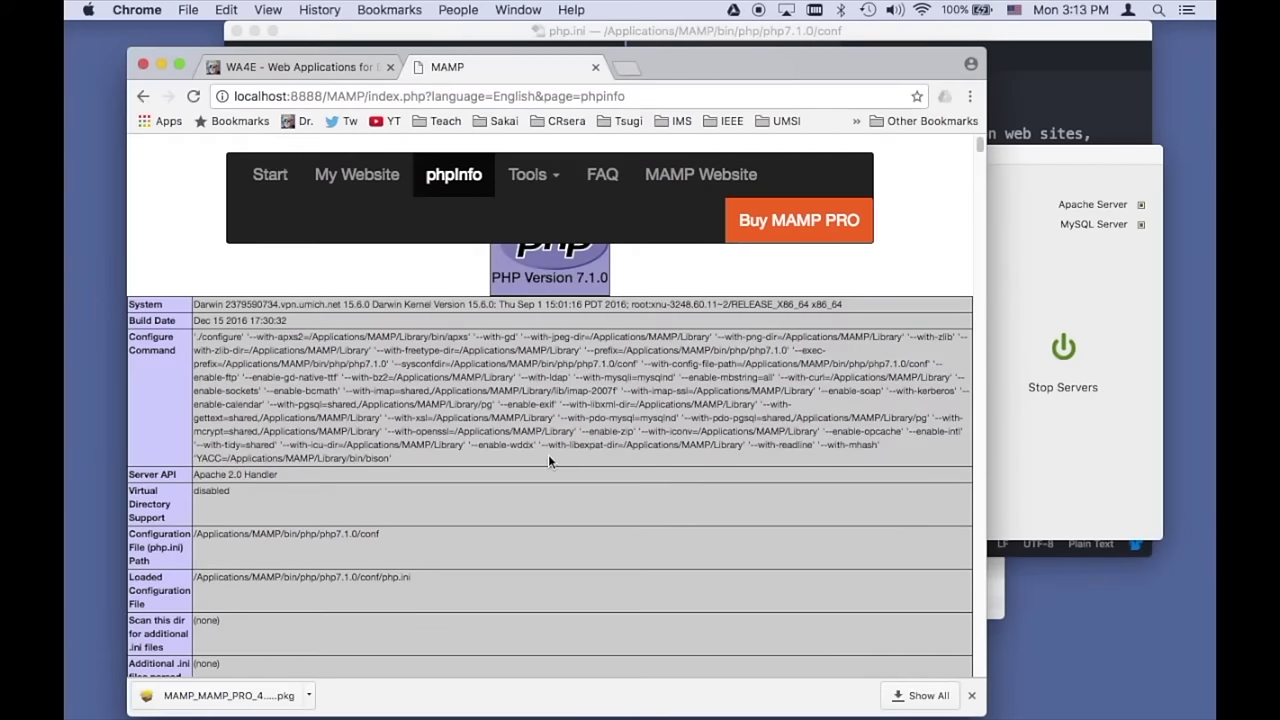
# Step: Search the phpInfo page for "displa" and highlight the local value of display_errors
pyautogui.scroll(-15, 548, 454)
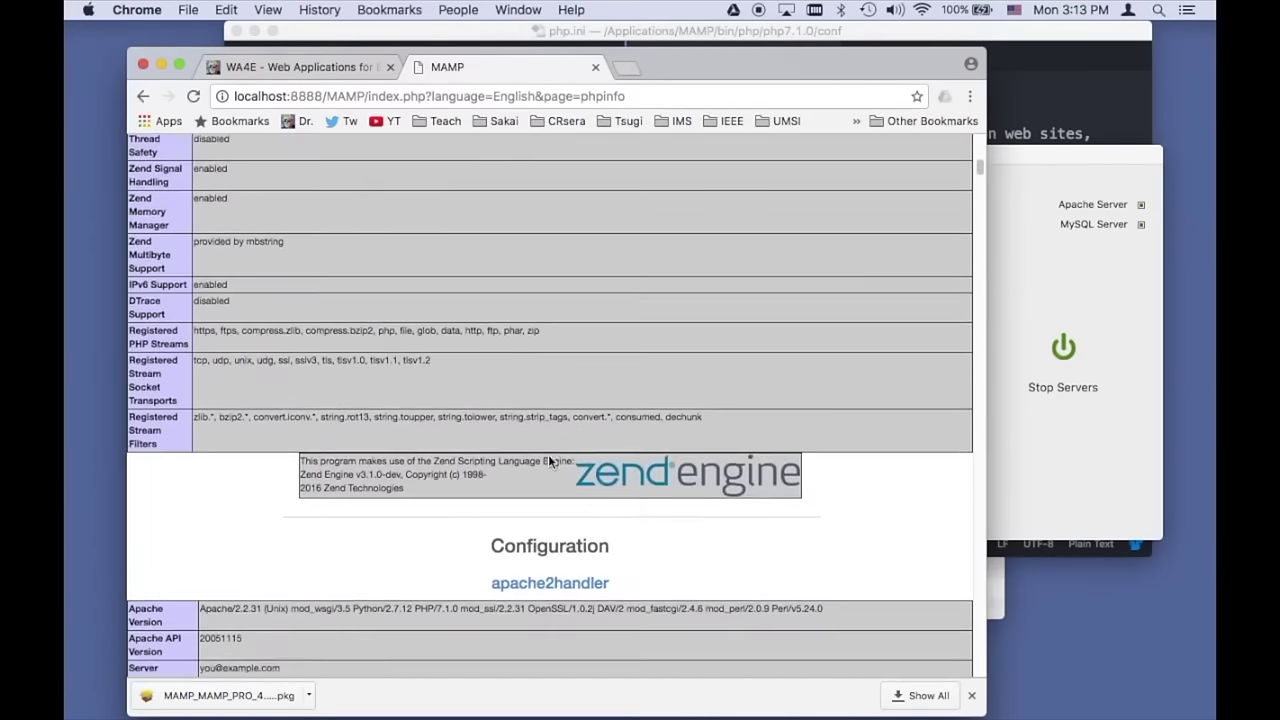
pyautogui.press('super+f')
pyautogui.write('displa')
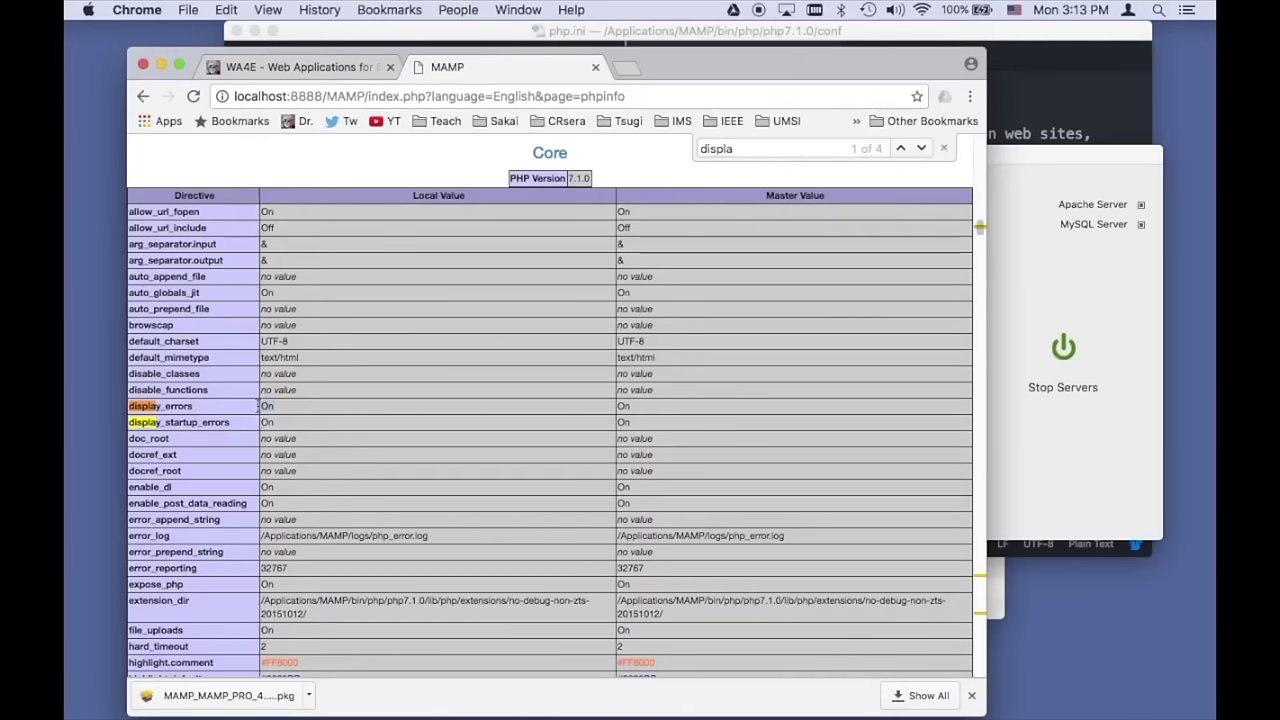
pyautogui.moveTo(258, 406); pyautogui.dragTo(275, 406)
# Step: Open a new browser tab, then switch to the empty untitled file in Atom and dismiss its find panel
pyautogui.click(624, 70)
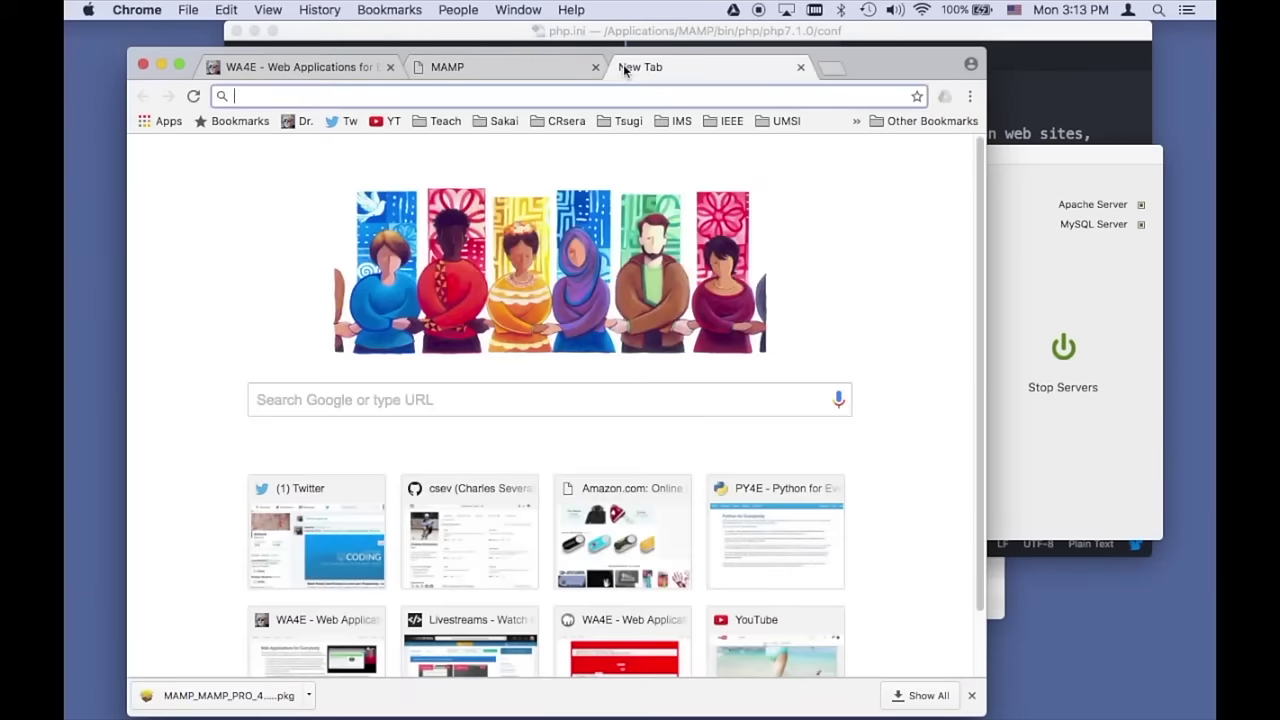
pyautogui.click(986, 80)
pyautogui.click(530, 56)
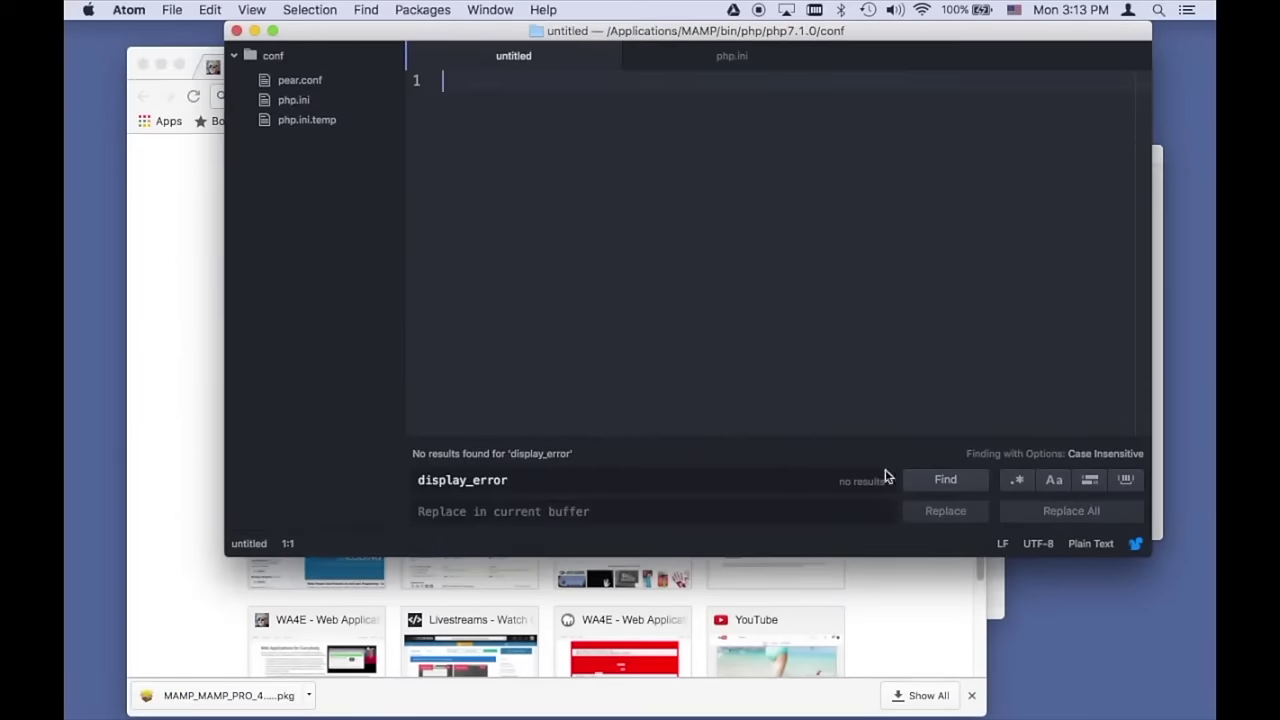
pyautogui.press('super+f')
pyautogui.click(818, 386)
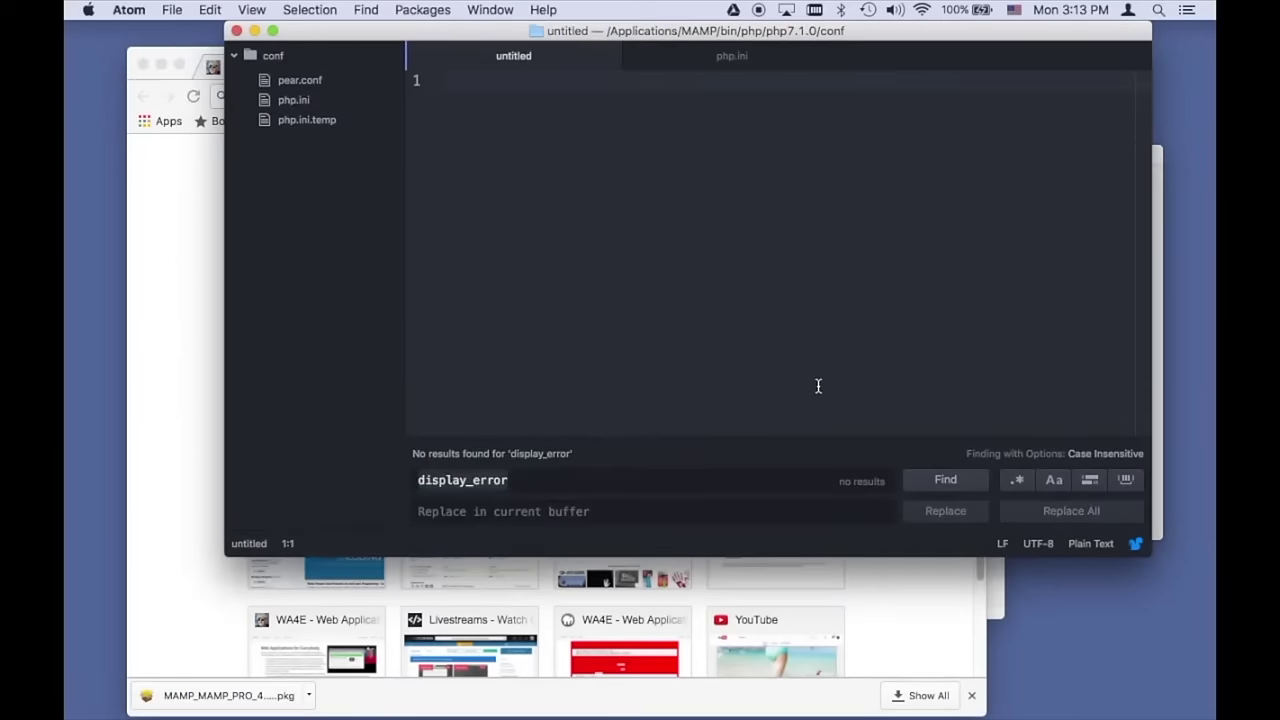
pyautogui.press('Escape')
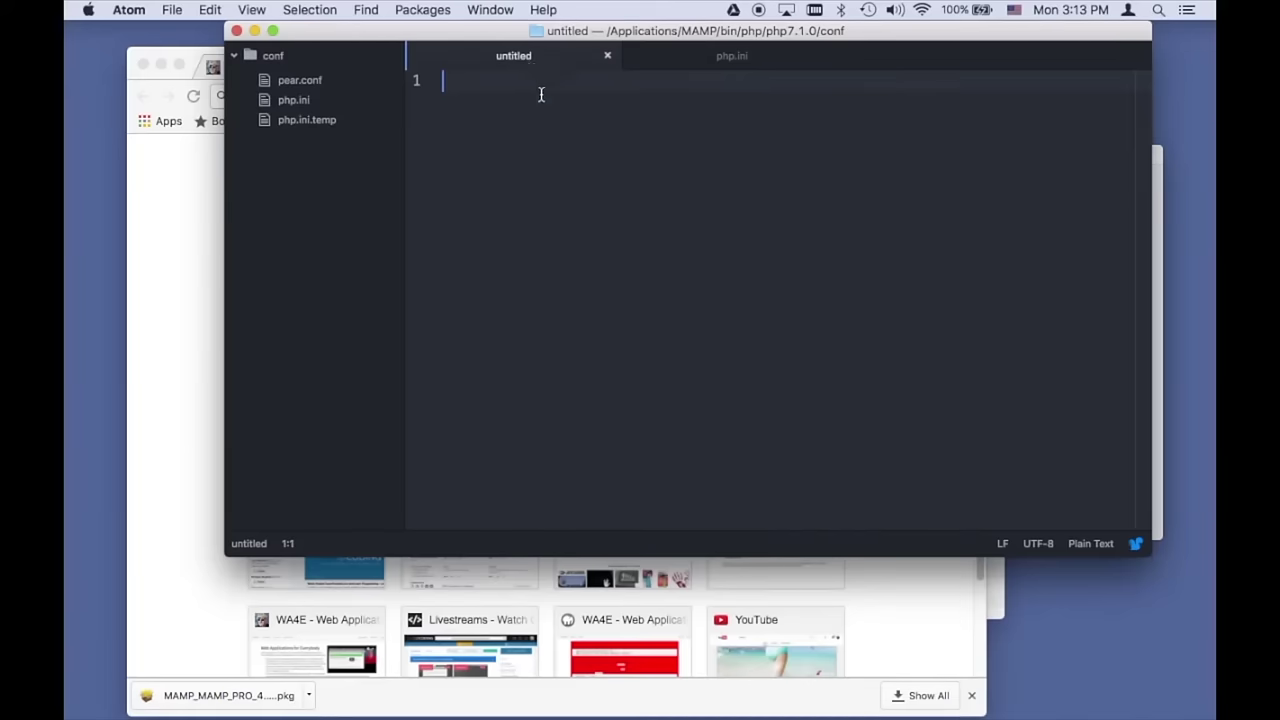
# Step: Write the line "<h1>Hello from my first web page<h1>" in the untitled file
pyautogui.write('<h1>Hwllo')
pyautogui.press('BackSpace')
pyautogui.press('BackSpace')
pyautogui.press('BackSpace')
pyautogui.press('BackSpace')
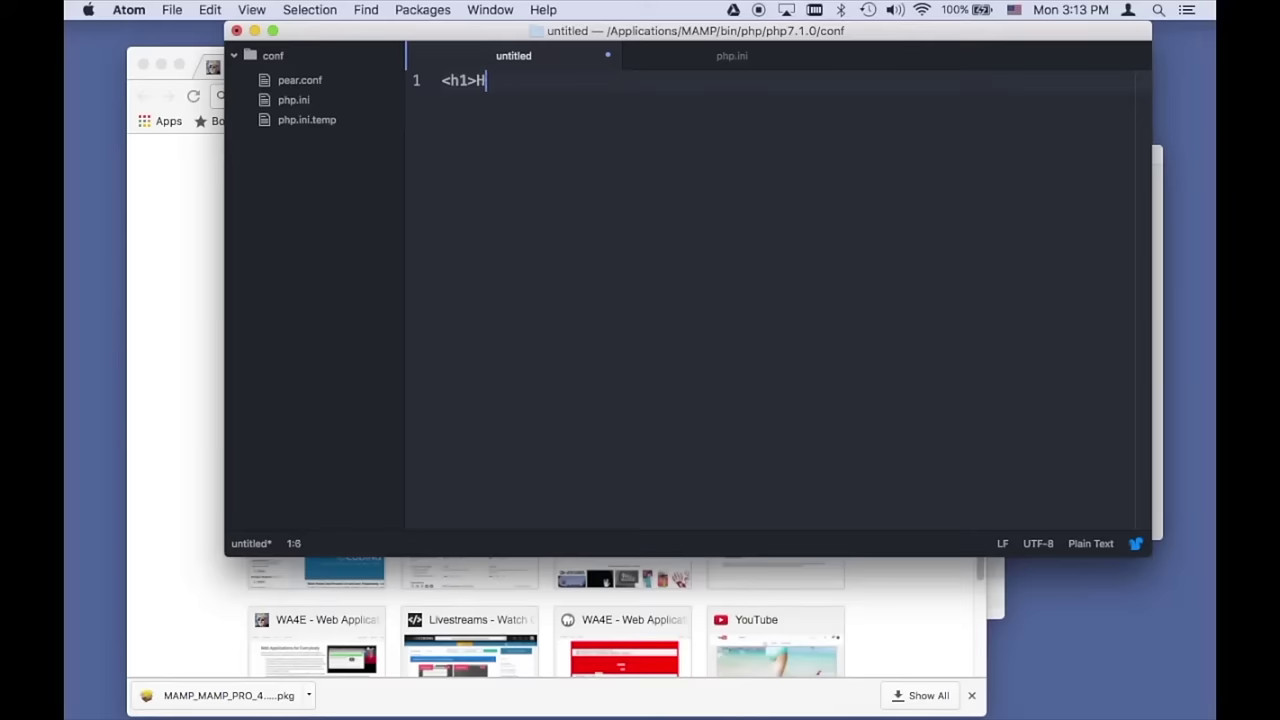
pyautogui.write('ellow fro')
pyautogui.press('BackSpace')
pyautogui.press('BackSpace')
pyautogui.press('BackSpace')
pyautogui.press('BackSpace')
pyautogui.press('BackSpace')
pyautogui.write('from my first web')
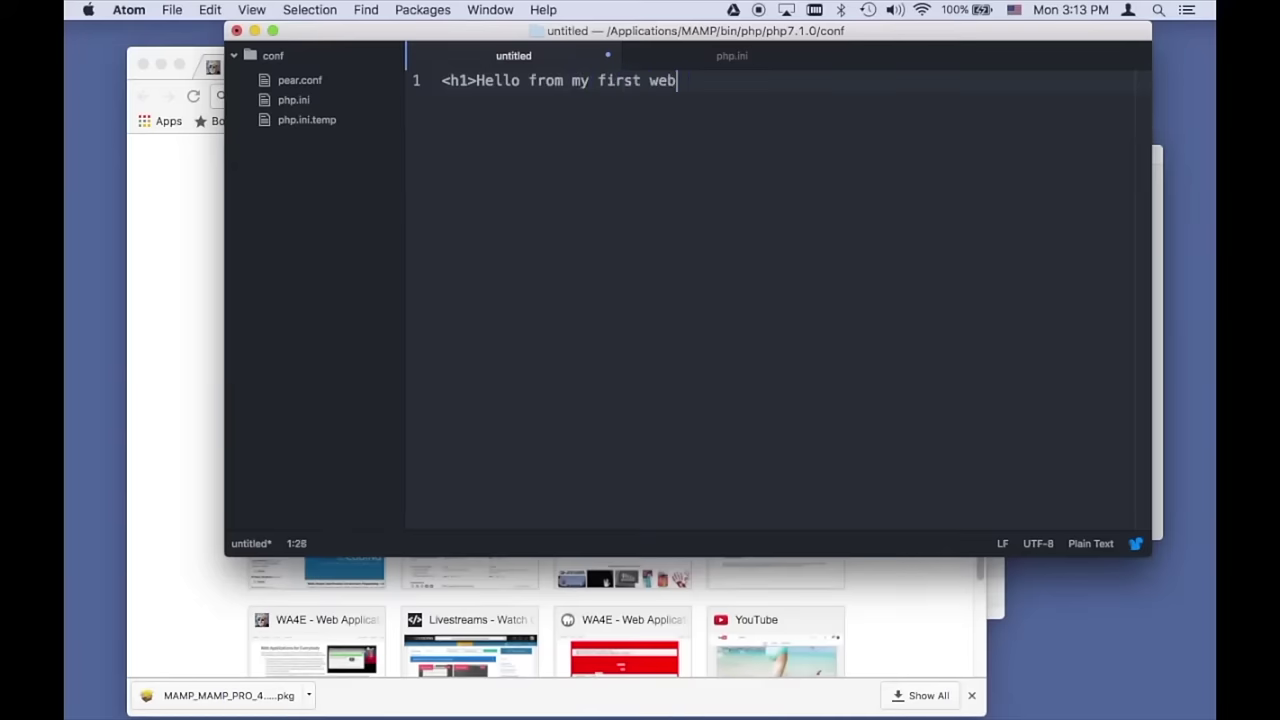
pyautogui.write(' page<h1>')
# Step: Load the localhost:8888 root by removing the path from the phpInfo address, and shrink the browser window
pyautogui.click(194, 491)
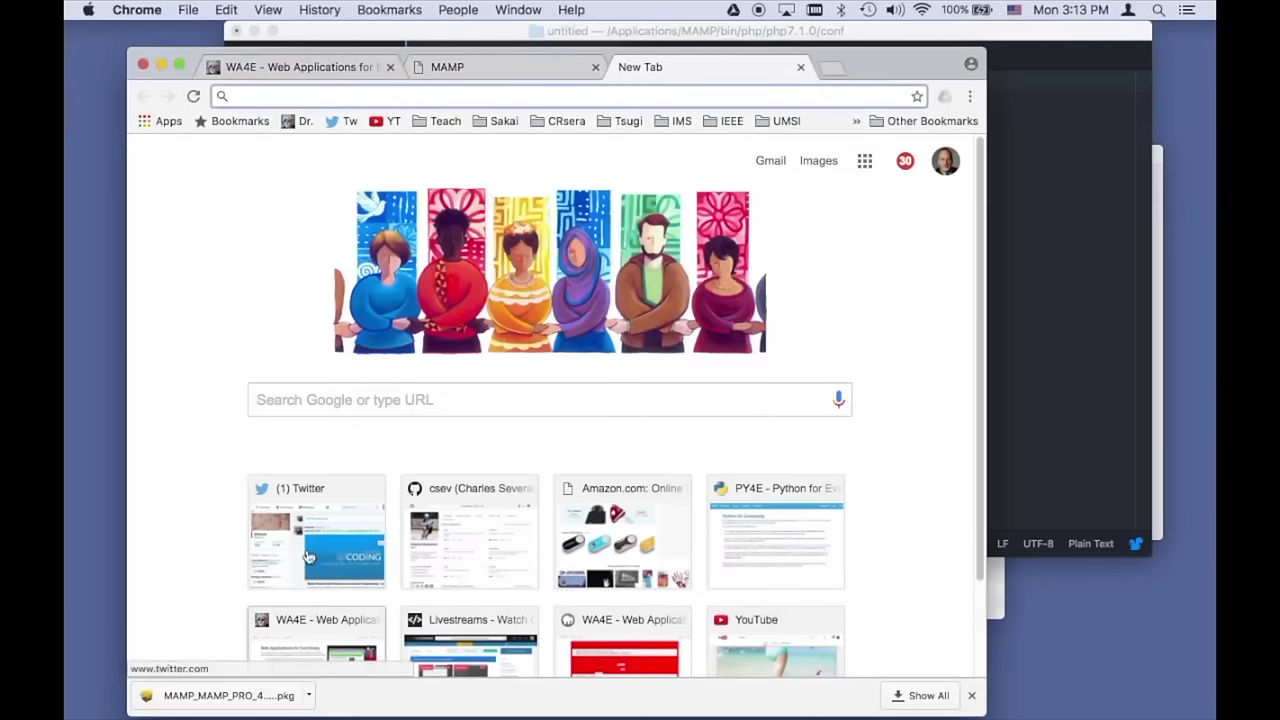
pyautogui.click(470, 66)
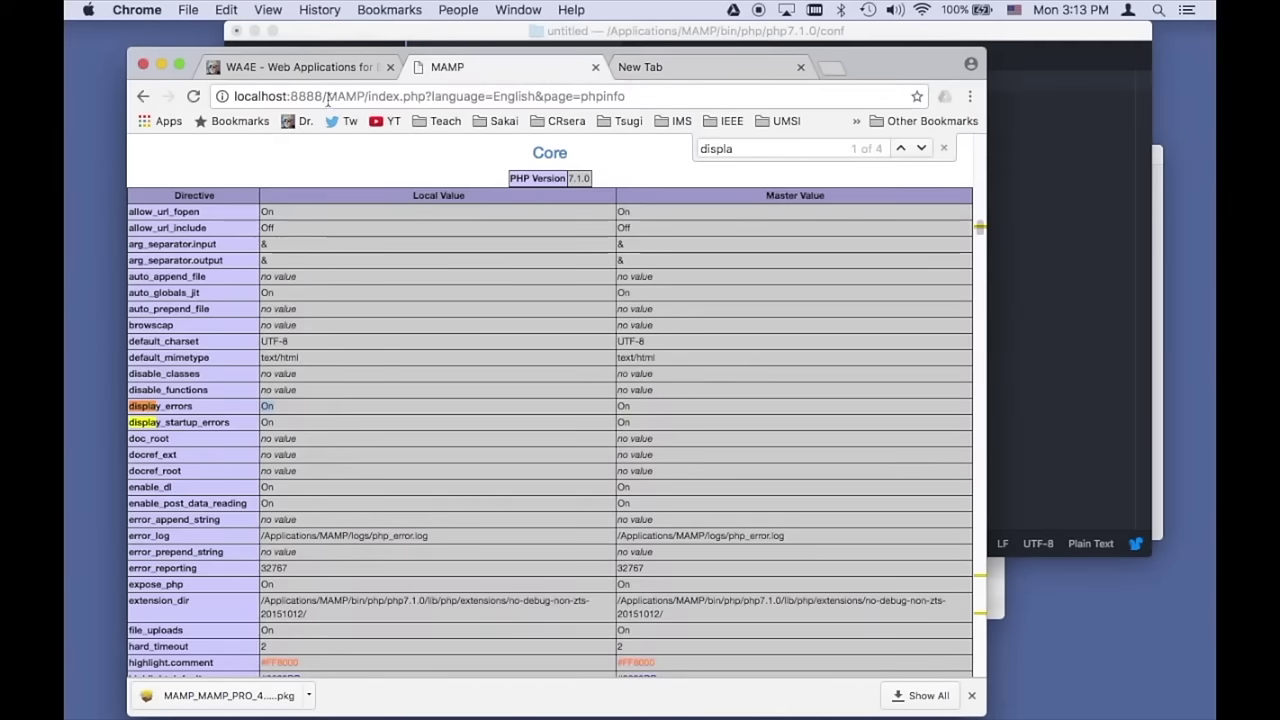
pyautogui.moveTo(328, 96); pyautogui.dragTo(626, 98)
pyautogui.press('BackSpace')
pyautogui.press('Return')
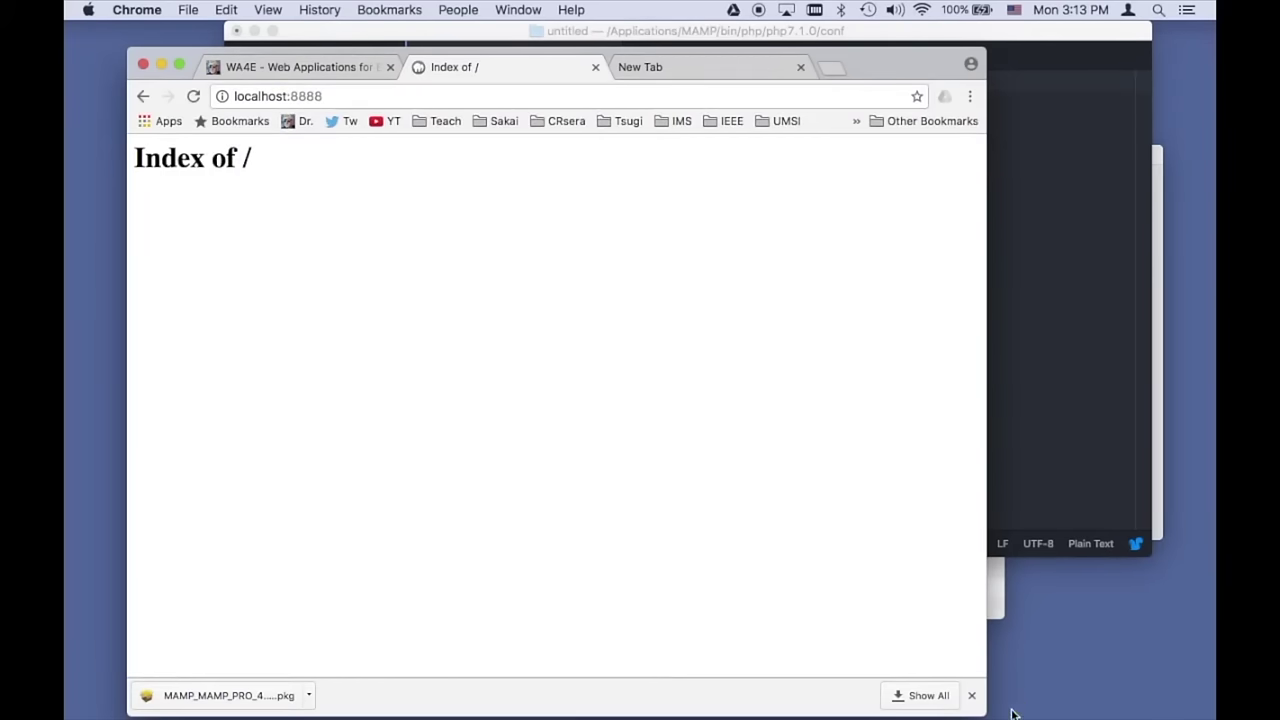
pyautogui.moveTo(985, 713); pyautogui.dragTo(897, 600)
# Step: Bring the Finder window to the front and open Mac HD from the MacBook Pro device
pyautogui.click(994, 470)
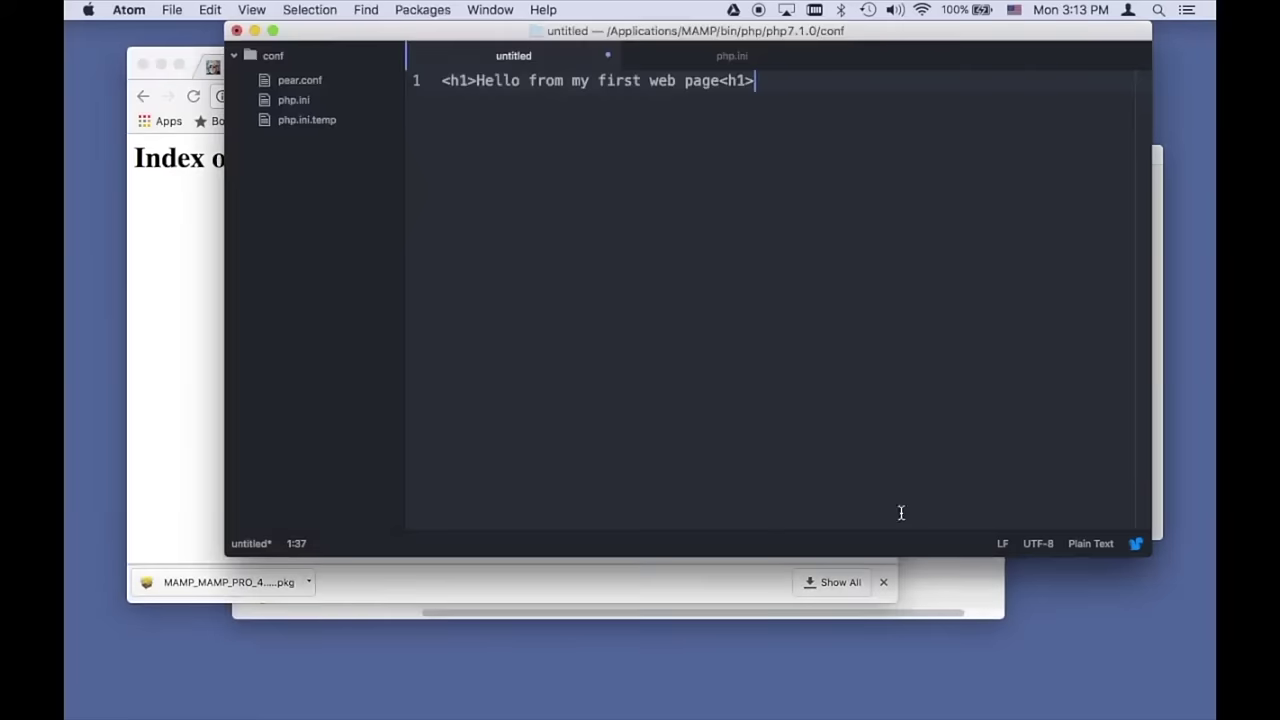
pyautogui.click(177, 694)
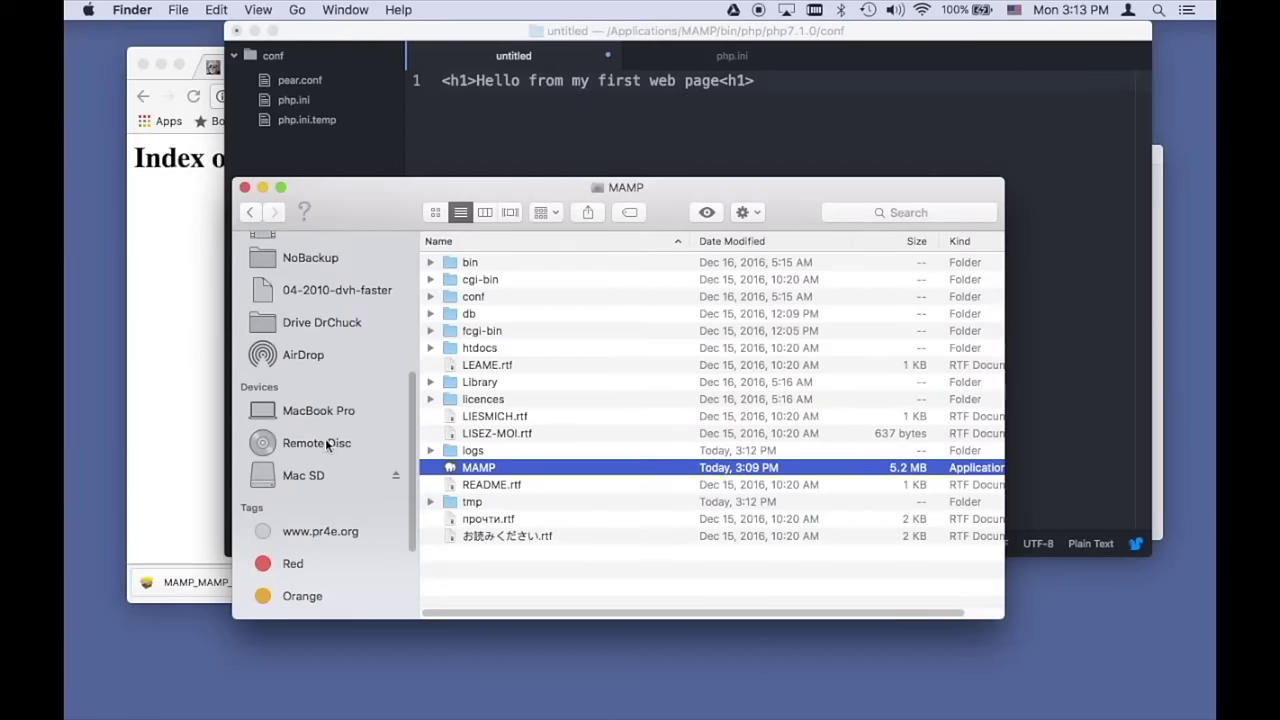
pyautogui.scroll(-3, 329, 440)
pyautogui.scroll(5, 329, 436)
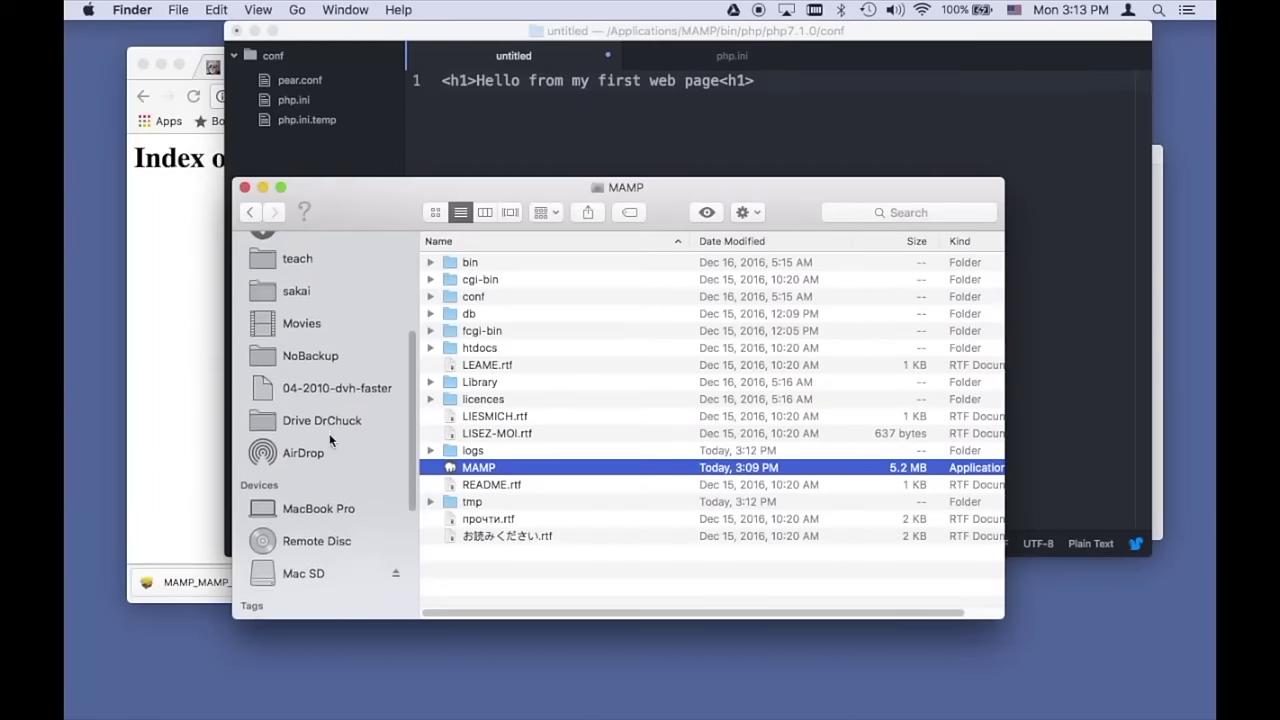
pyautogui.scroll(5, 329, 433)
pyautogui.scroll(-6, 329, 433)
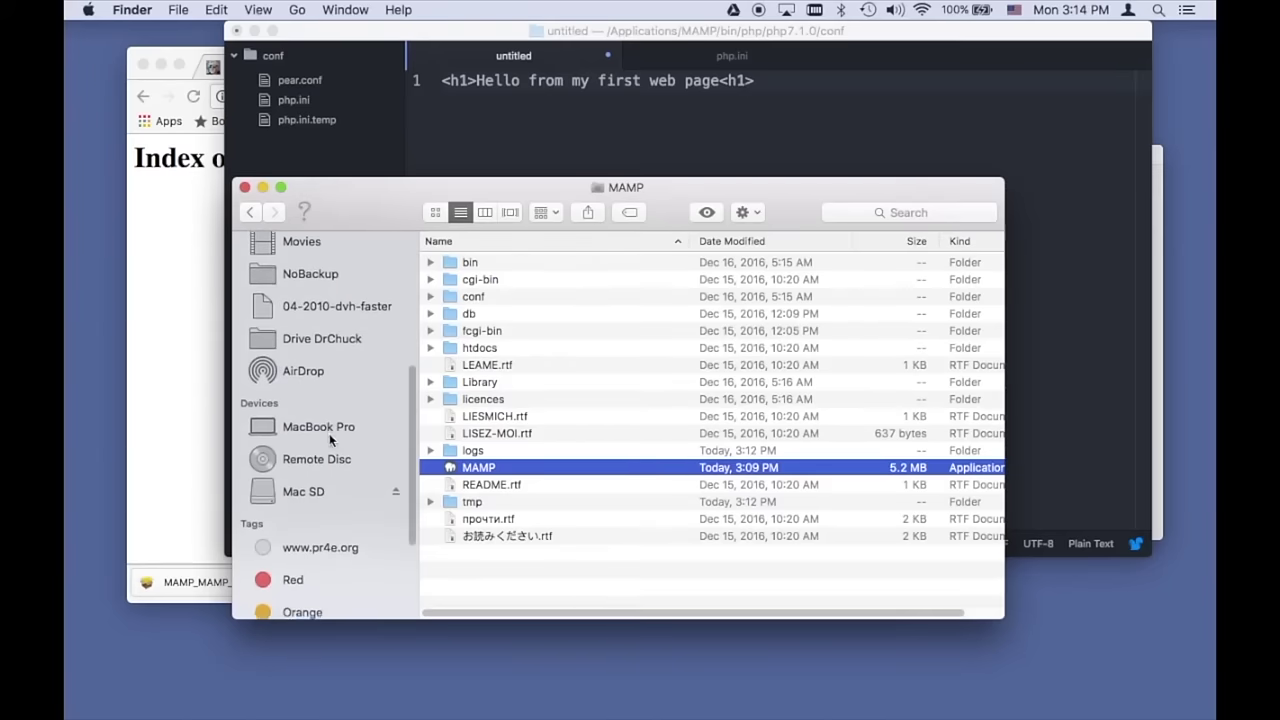
pyautogui.scroll(-4, 329, 433)
pyautogui.scroll(2, 329, 437)
pyautogui.click(313, 345)
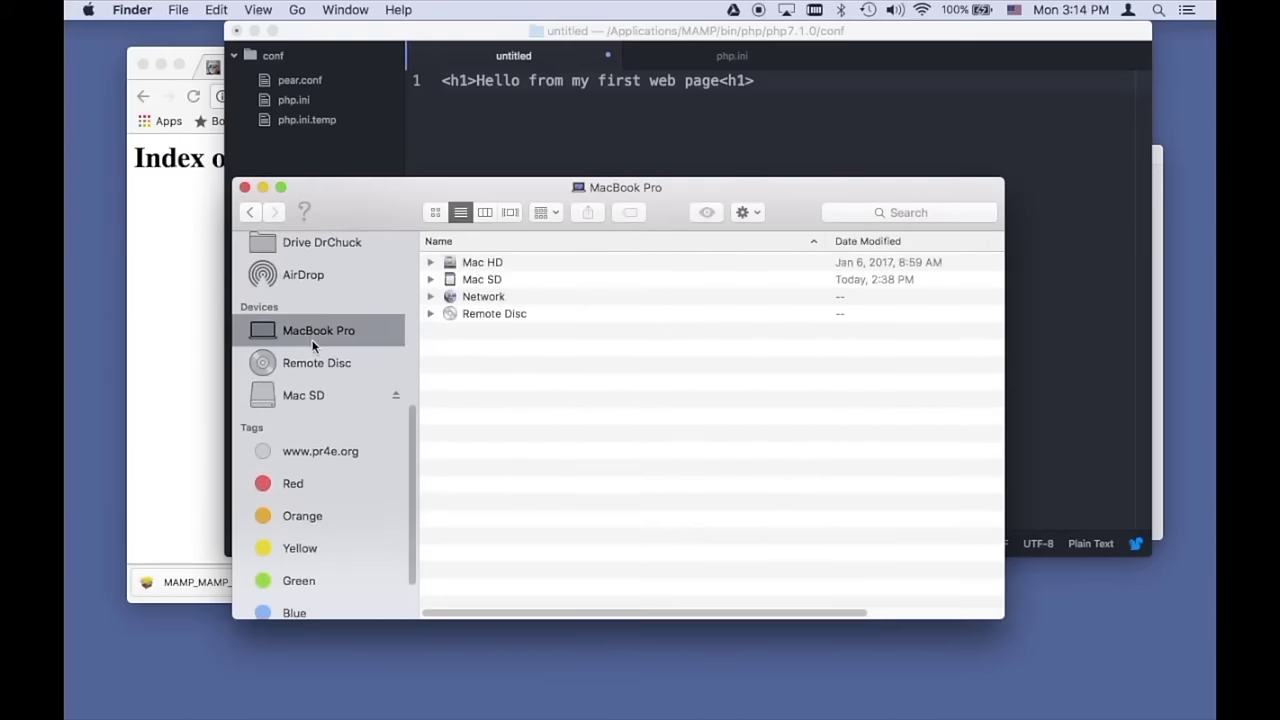
pyautogui.doubleClick(468, 263)
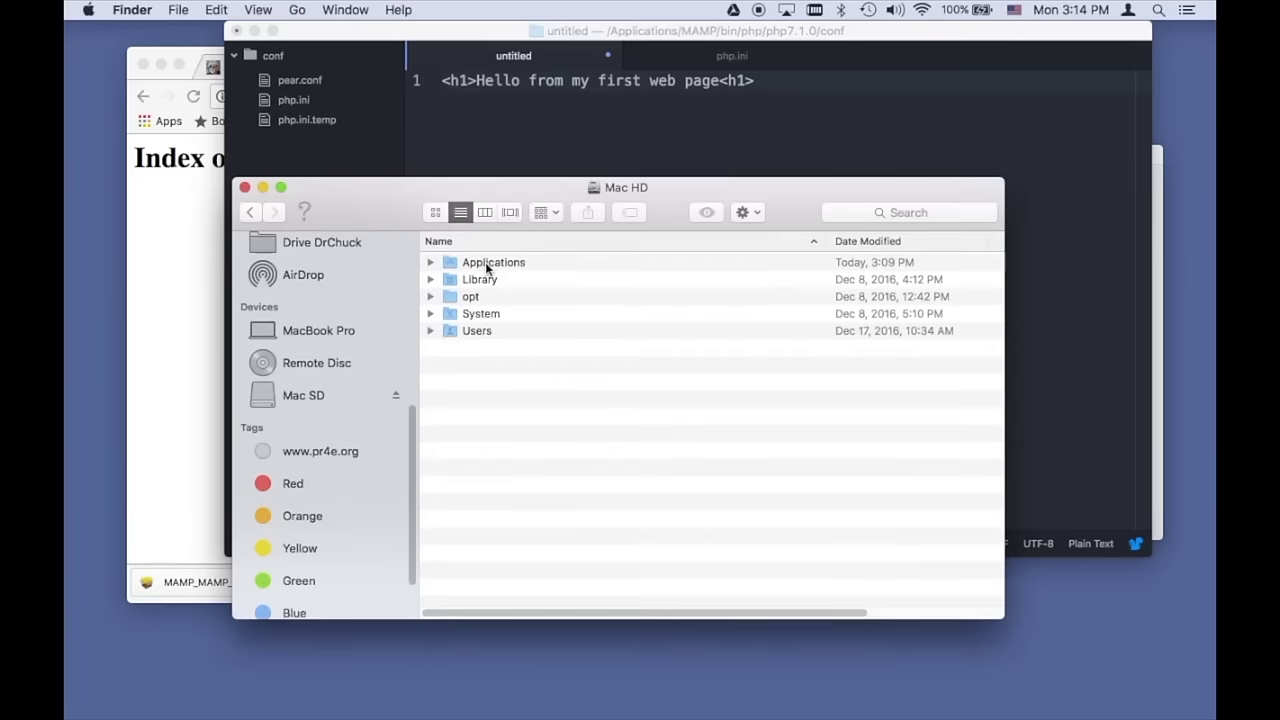
# Step: Open the Applications folder, its MAMP folder and the htdocs folder inside it
pyautogui.doubleClick(487, 263)
pyautogui.doubleClick(484, 300)
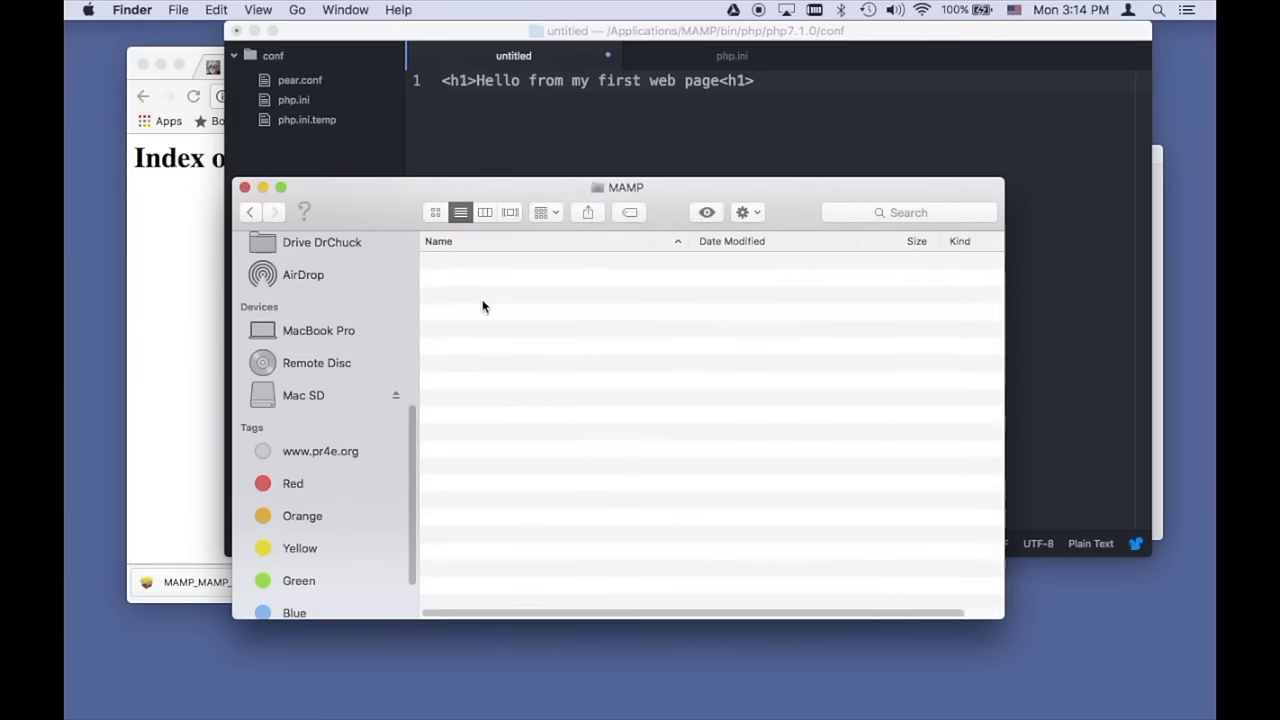
pyautogui.click(475, 350)
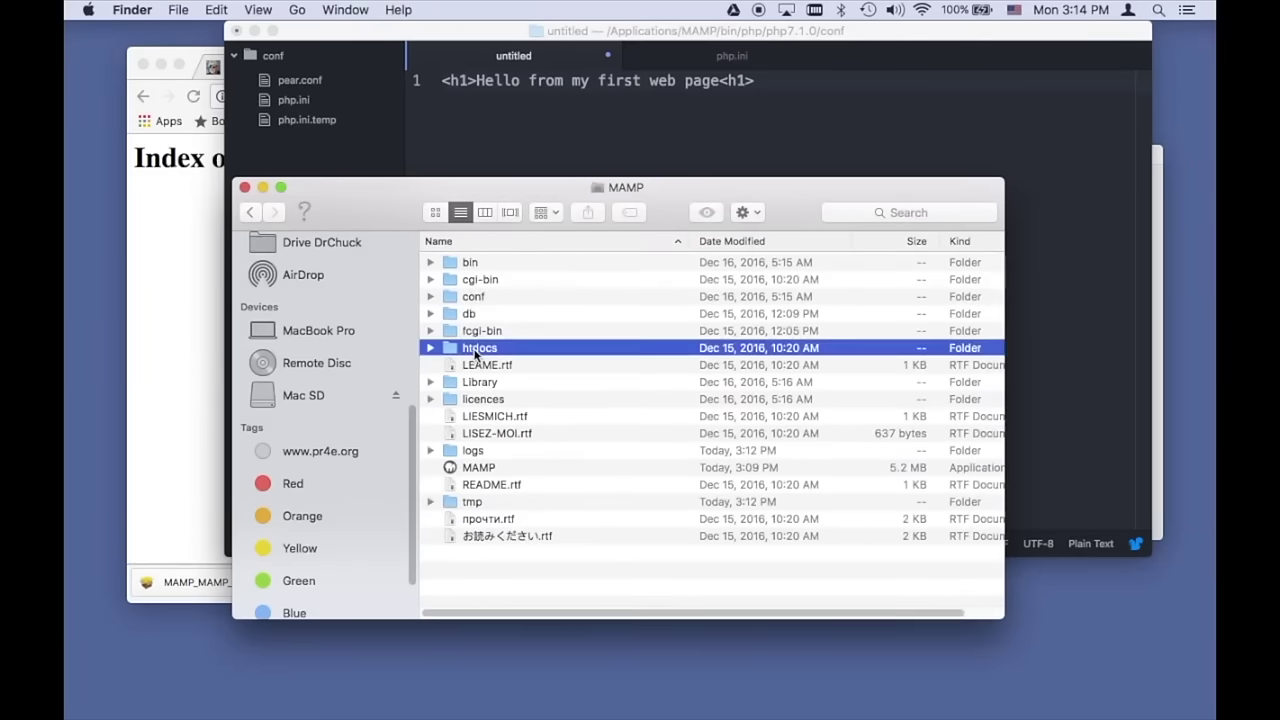
pyautogui.press('Return')
pyautogui.doubleClick(455, 350)
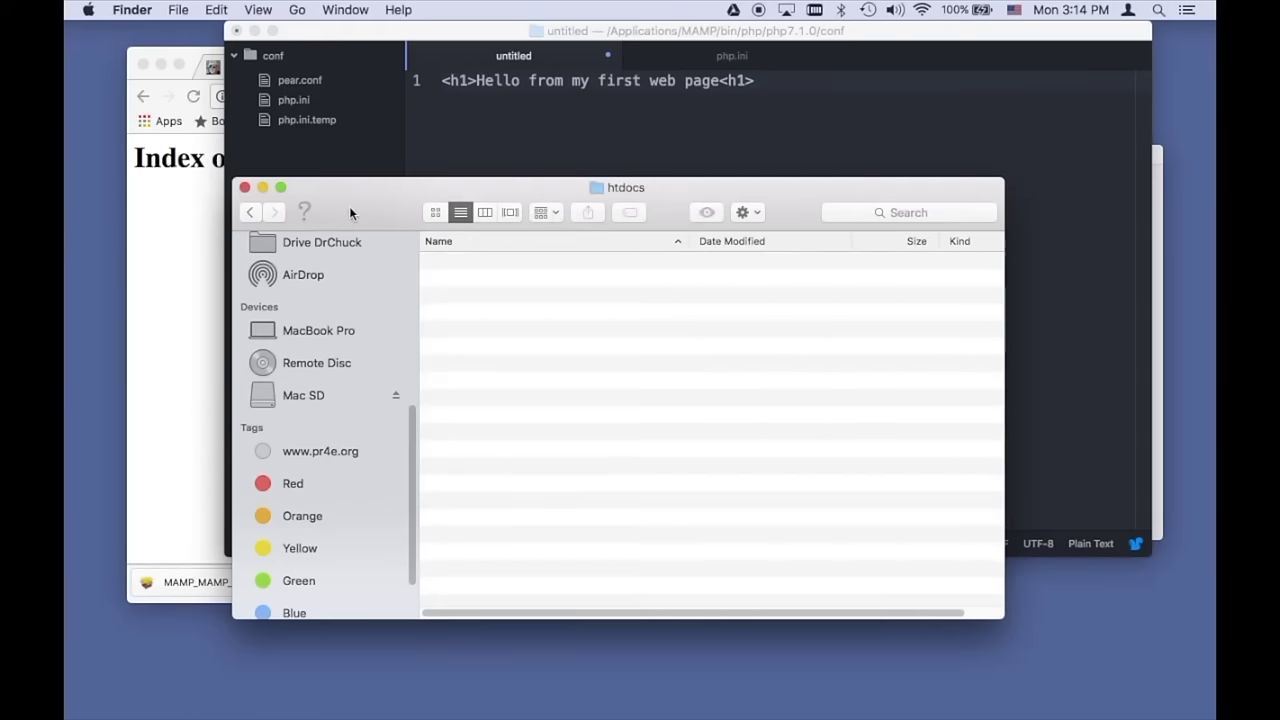
# Step: Switch to Atom and start saving the untitled file as a new file, choosing MAMP's htdocs folder as the location
pyautogui.click(494, 104)
pyautogui.click(172, 10)
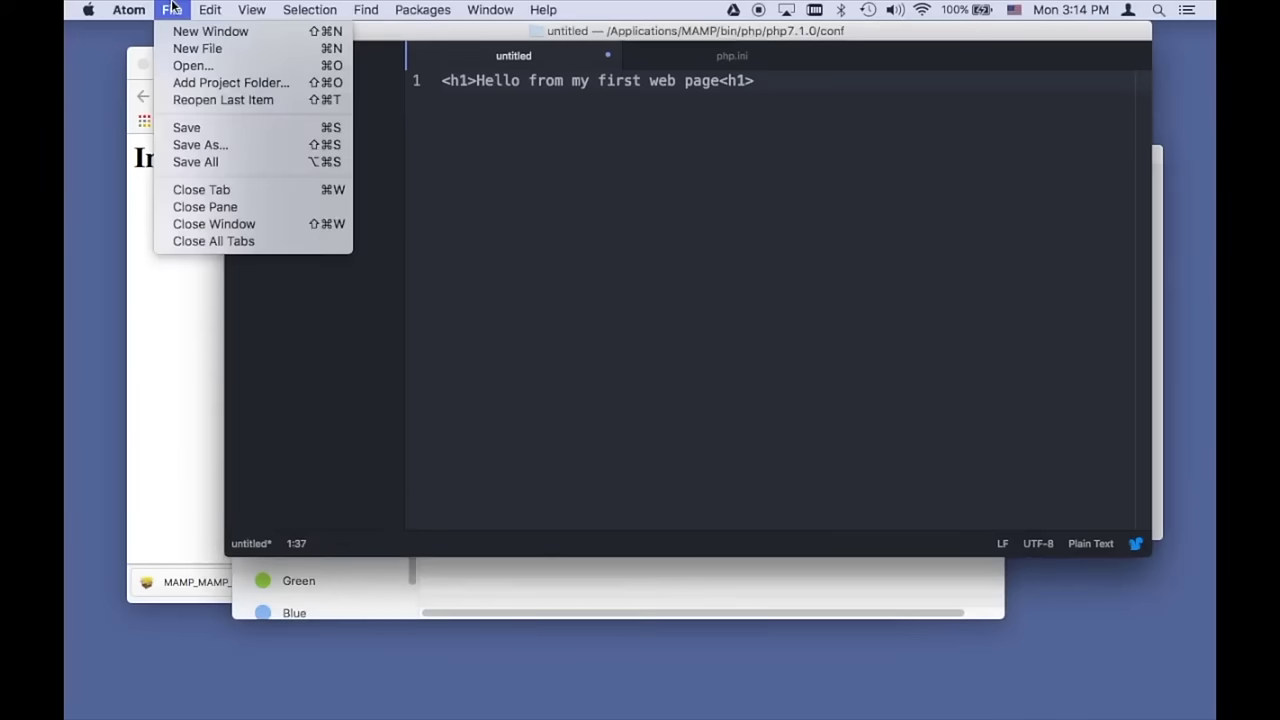
pyautogui.click(268, 147)
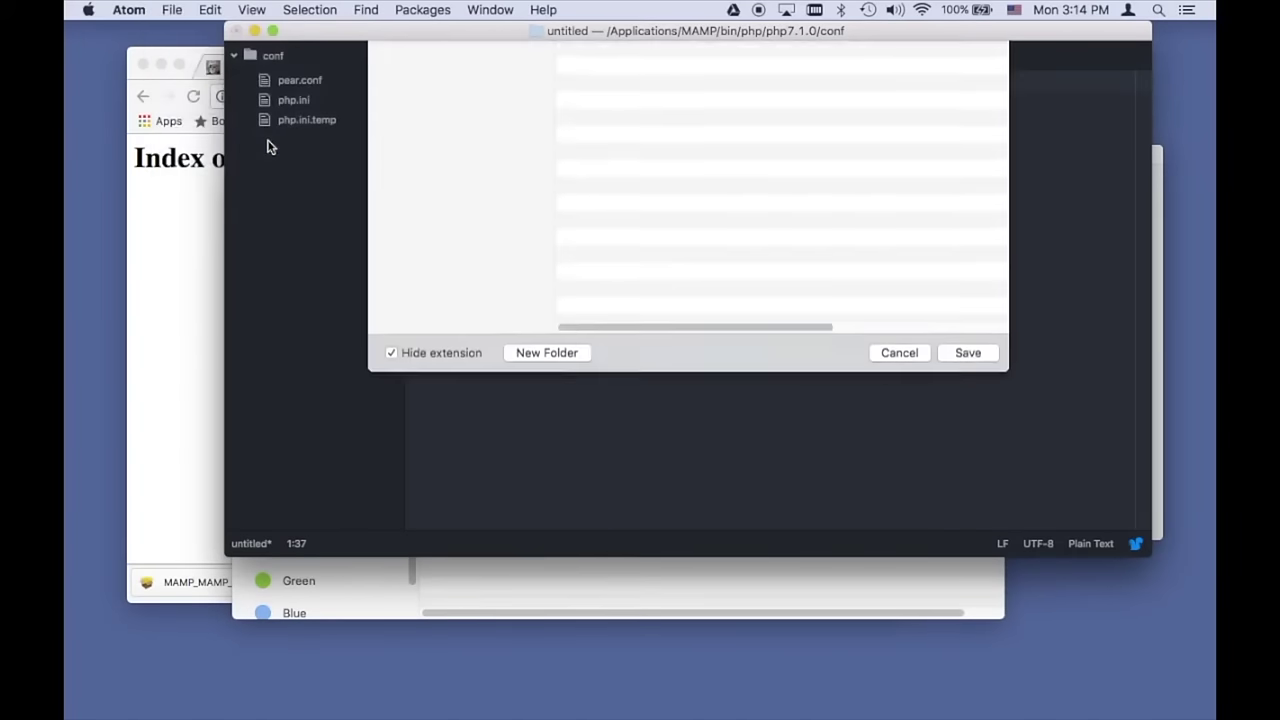
pyautogui.click(770, 146)
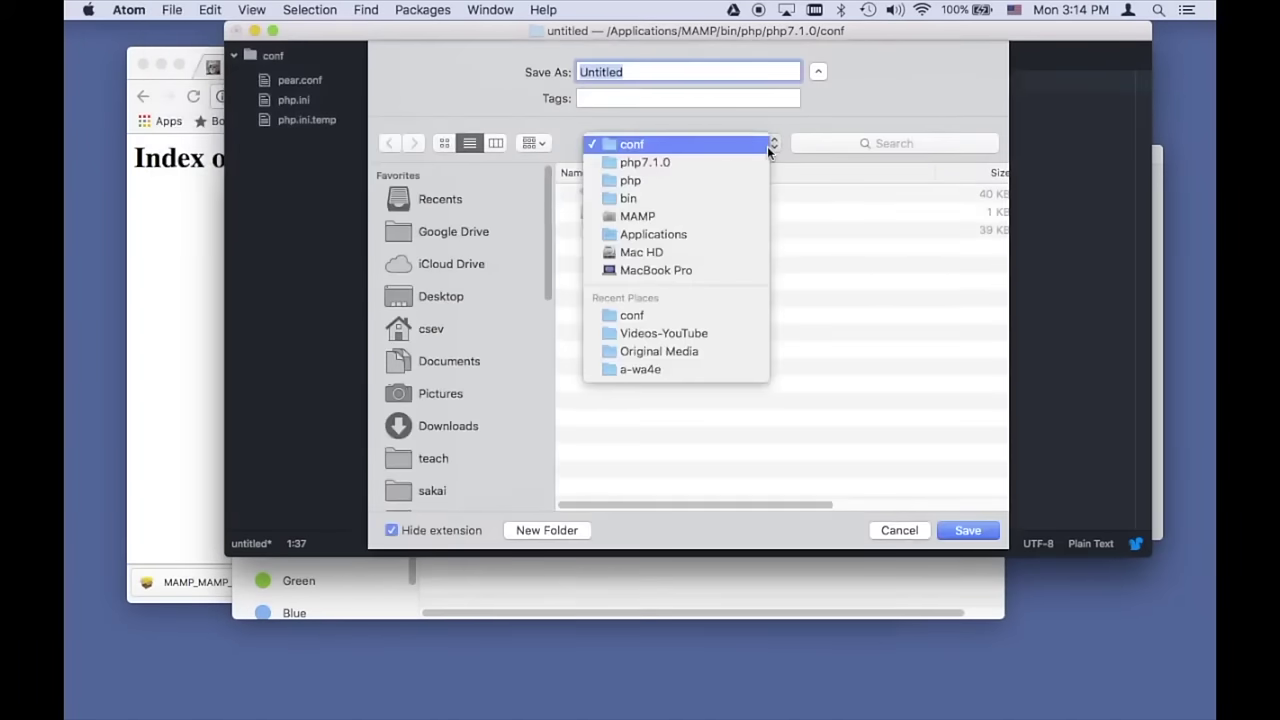
pyautogui.click(747, 214)
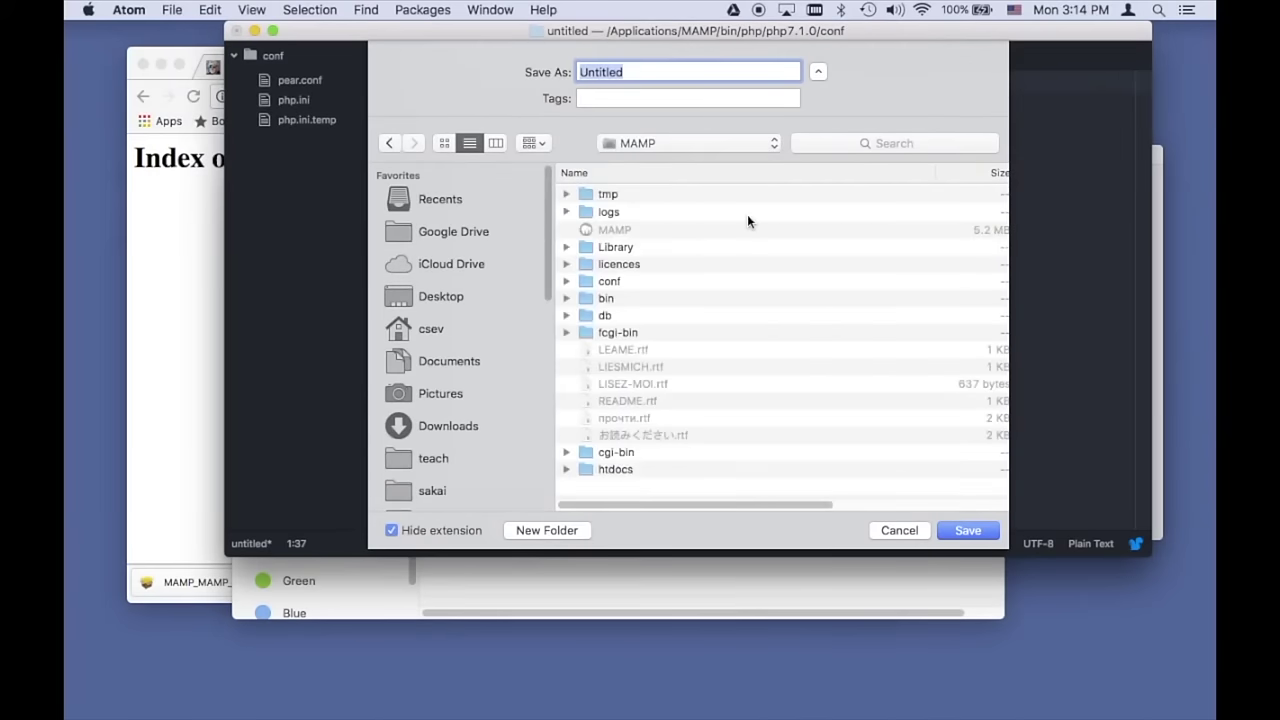
pyautogui.doubleClick(584, 470)
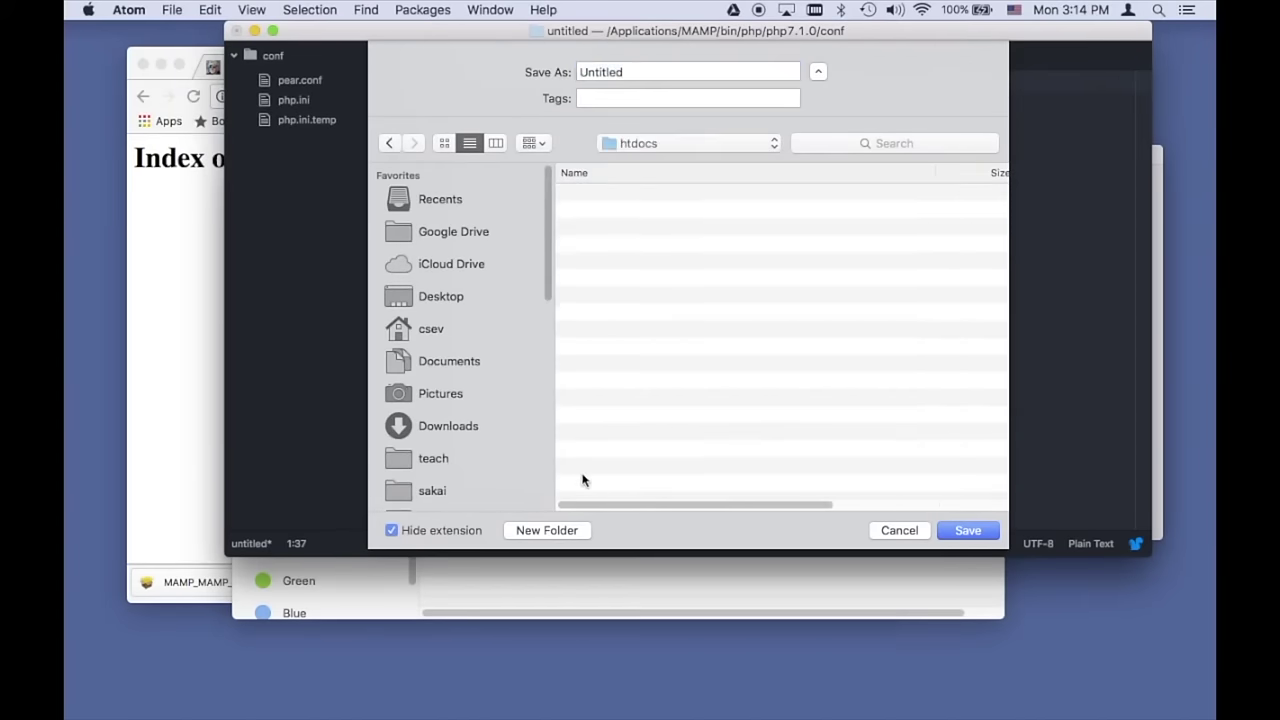
# Step: Create a folder named first inside htdocs and save the file there as index.php
pyautogui.click(555, 533)
pyautogui.write('first')
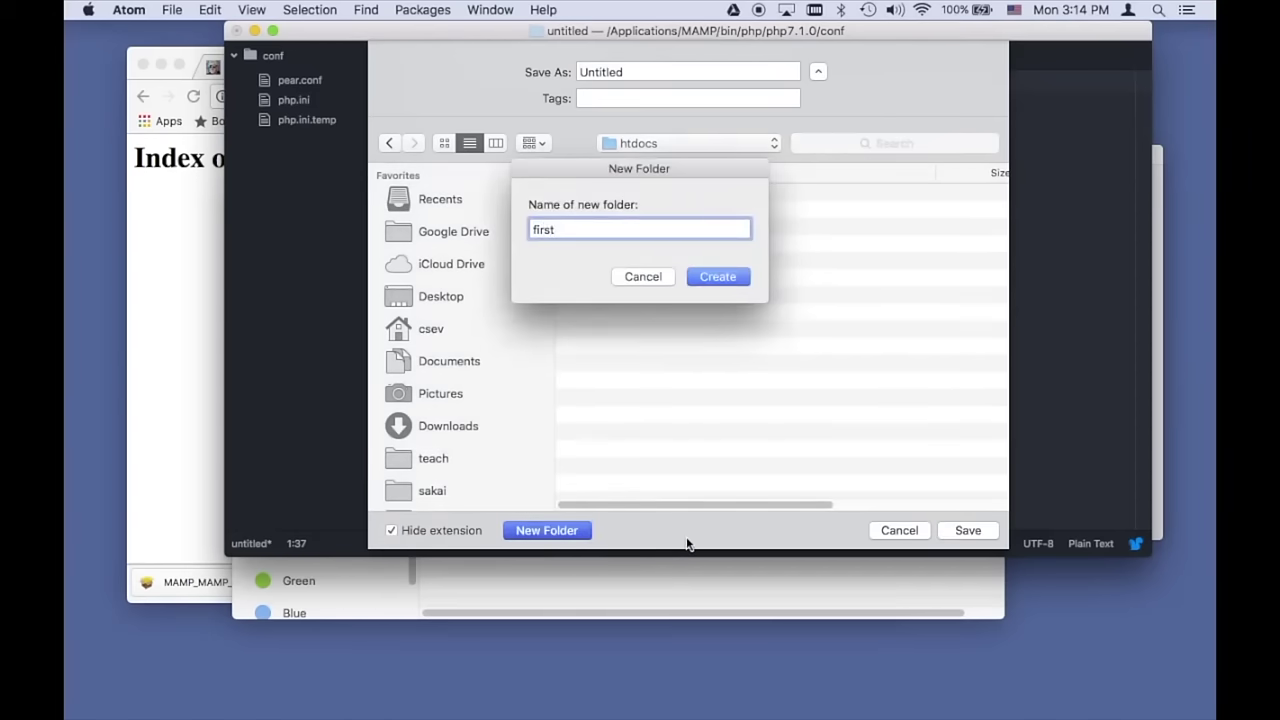
pyautogui.click(730, 275)
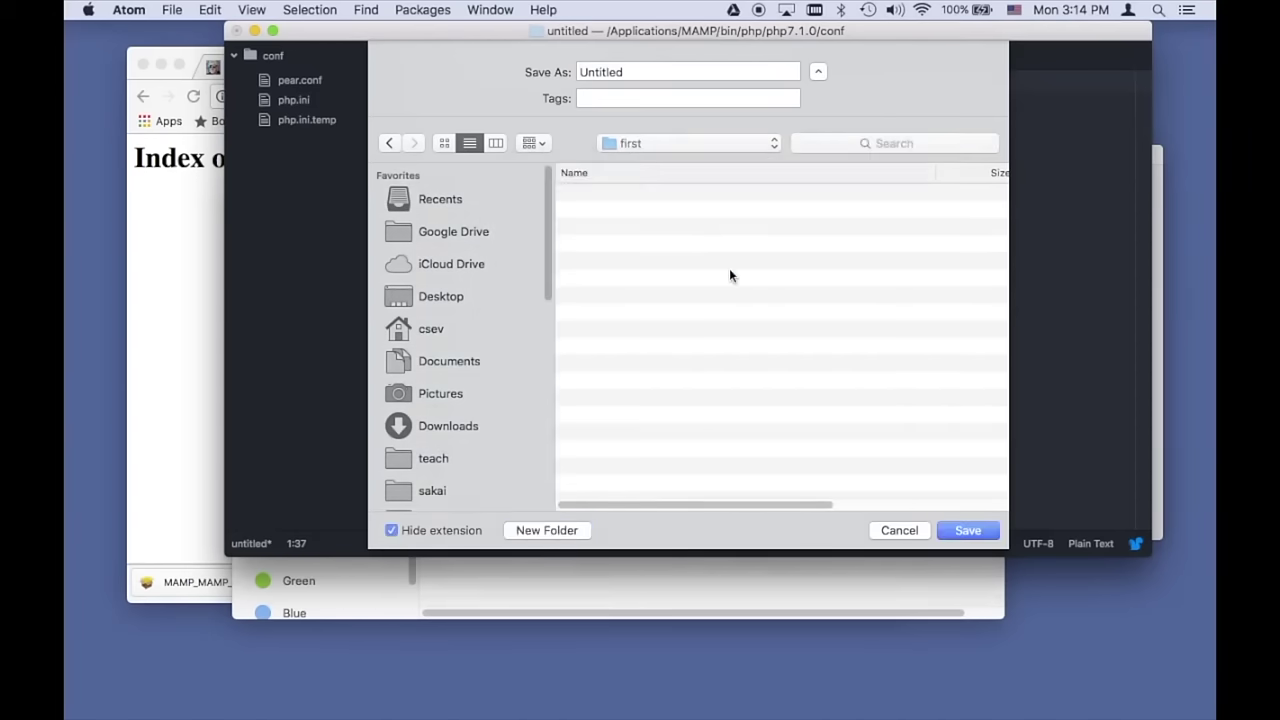
pyautogui.doubleClick(642, 71)
pyautogui.write('index.php')
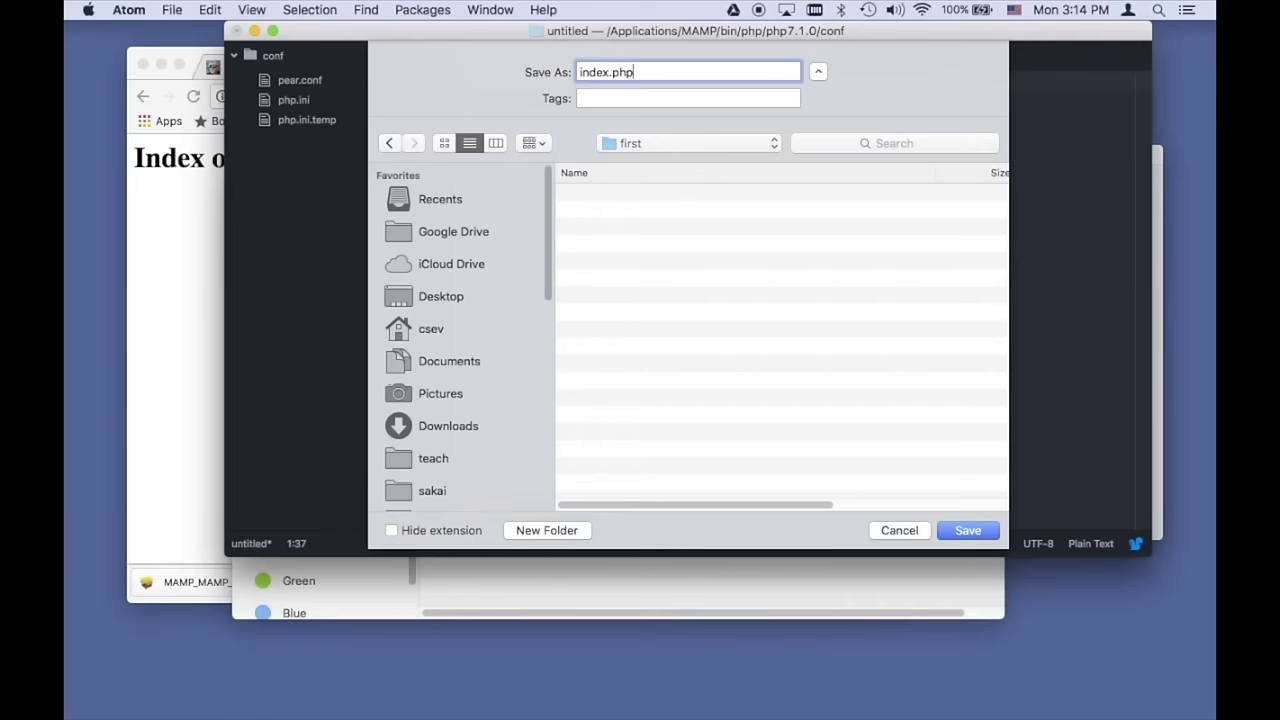
pyautogui.click(966, 529)
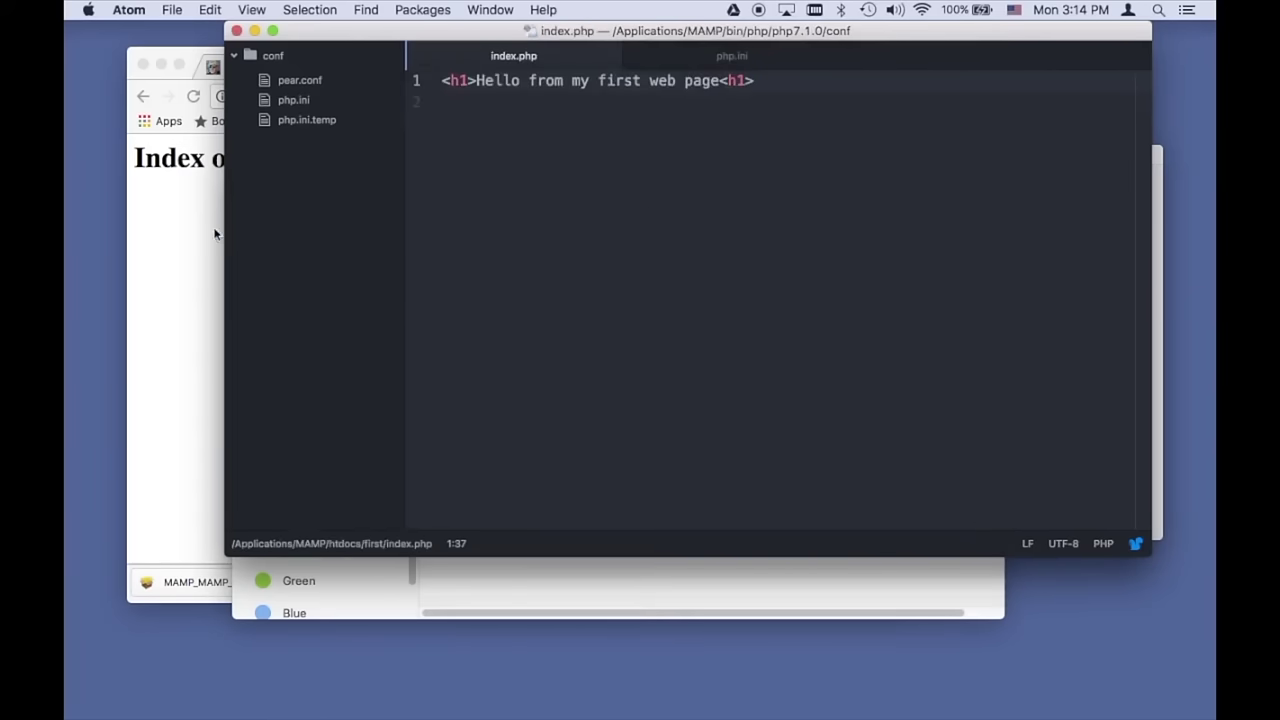
# Step: Switch to Chrome, reload localhost:8888 and open the first/ folder from the index listing
pyautogui.click(194, 255)
pyautogui.click(381, 97)
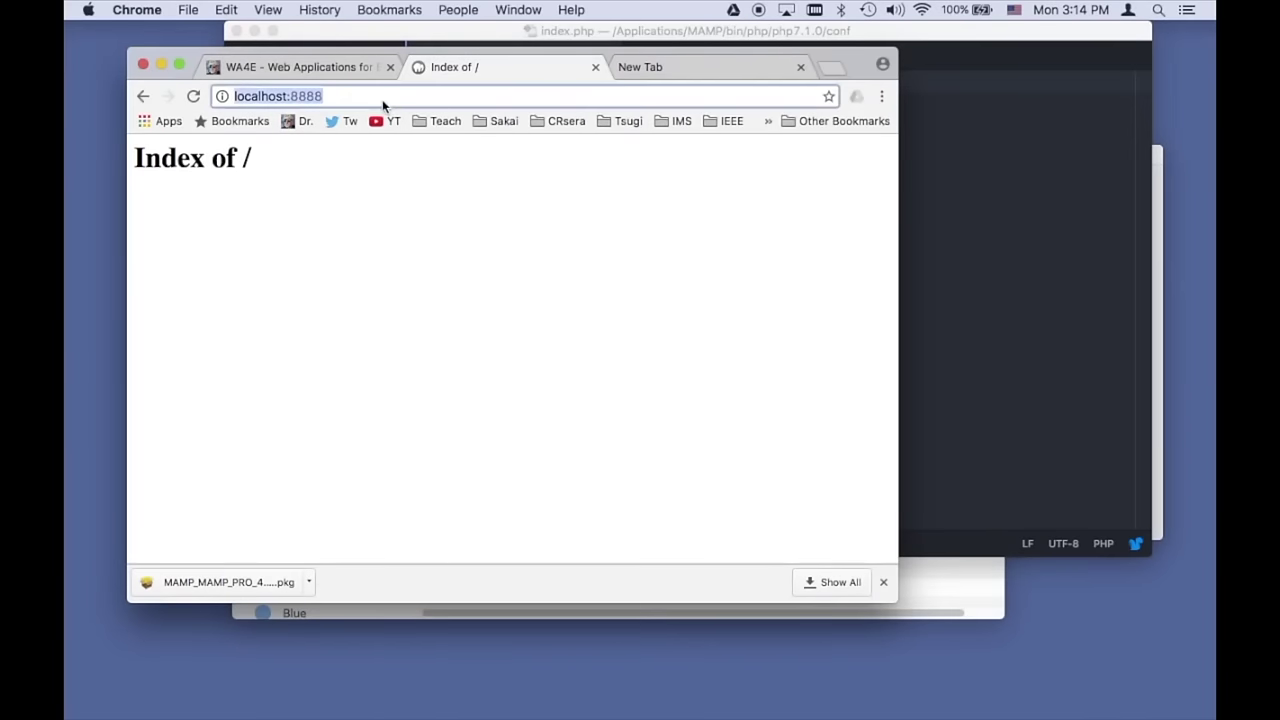
pyautogui.press('Return')
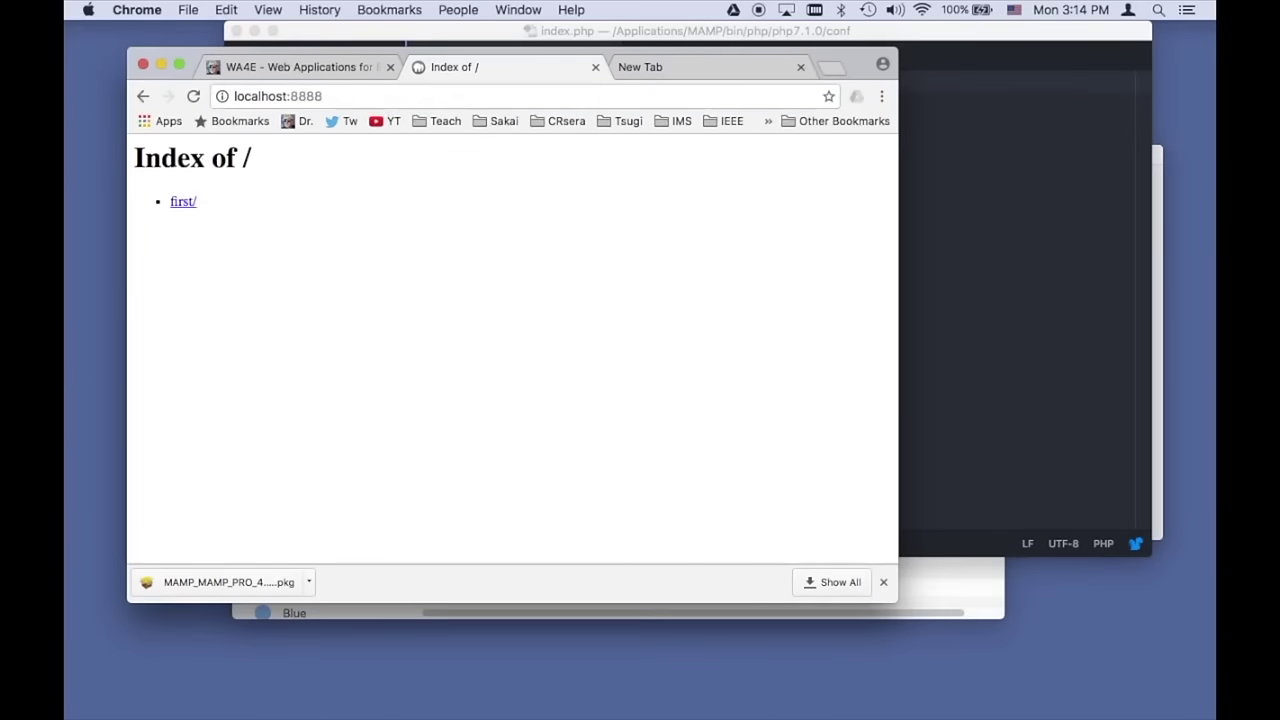
pyautogui.click(184, 203)
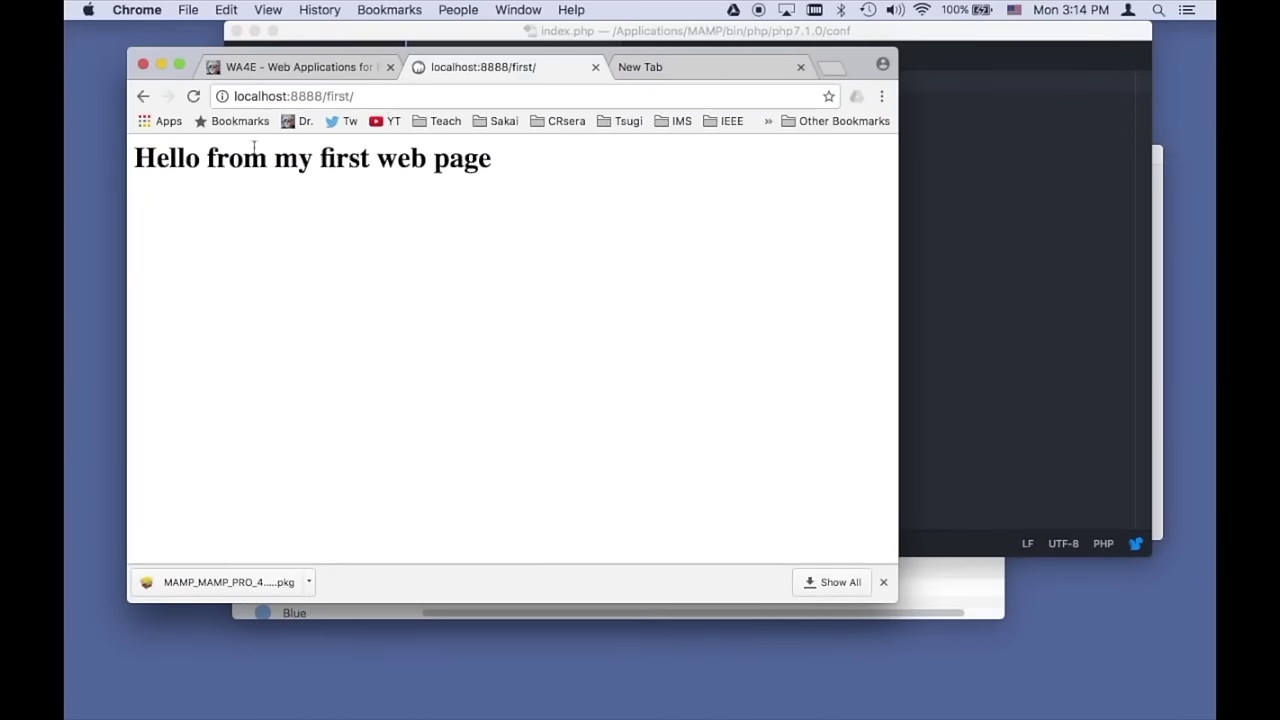
# Step: Load localhost:8888/first/index.php by adding the file name to the address, and return to the WA4E page
pyautogui.click(365, 97)
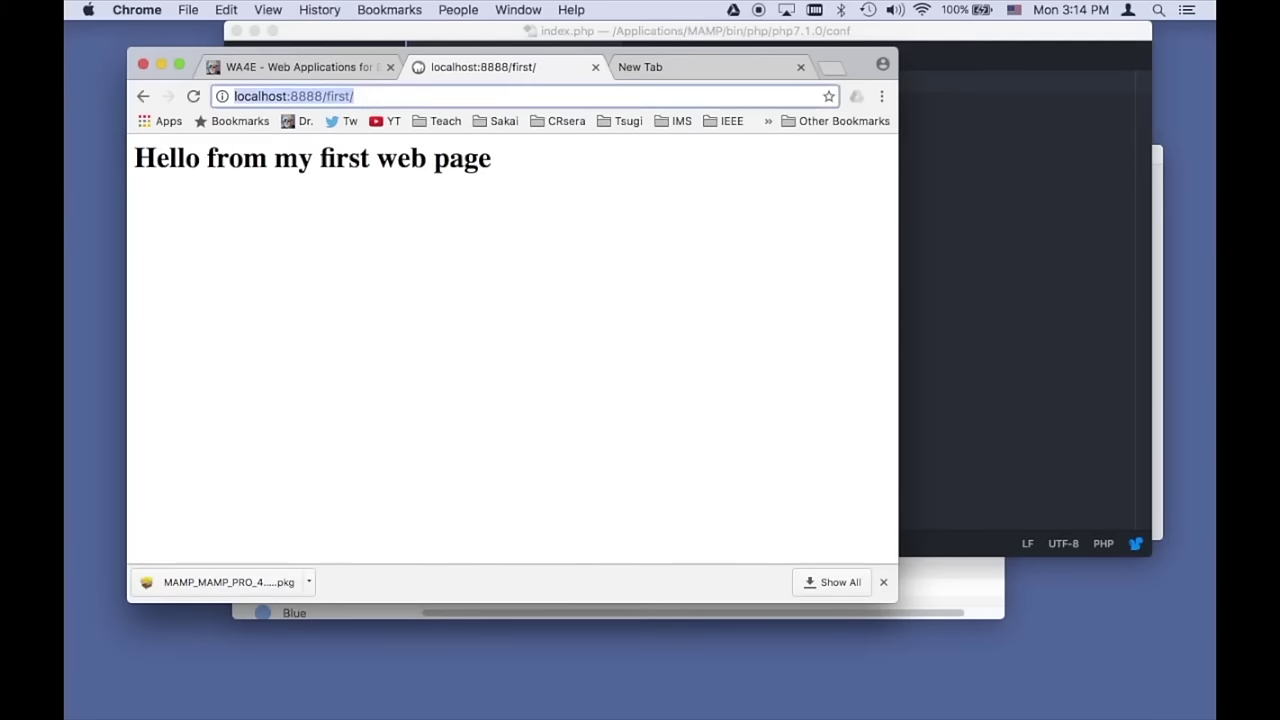
pyautogui.press('Right')
pyautogui.write('indx.')
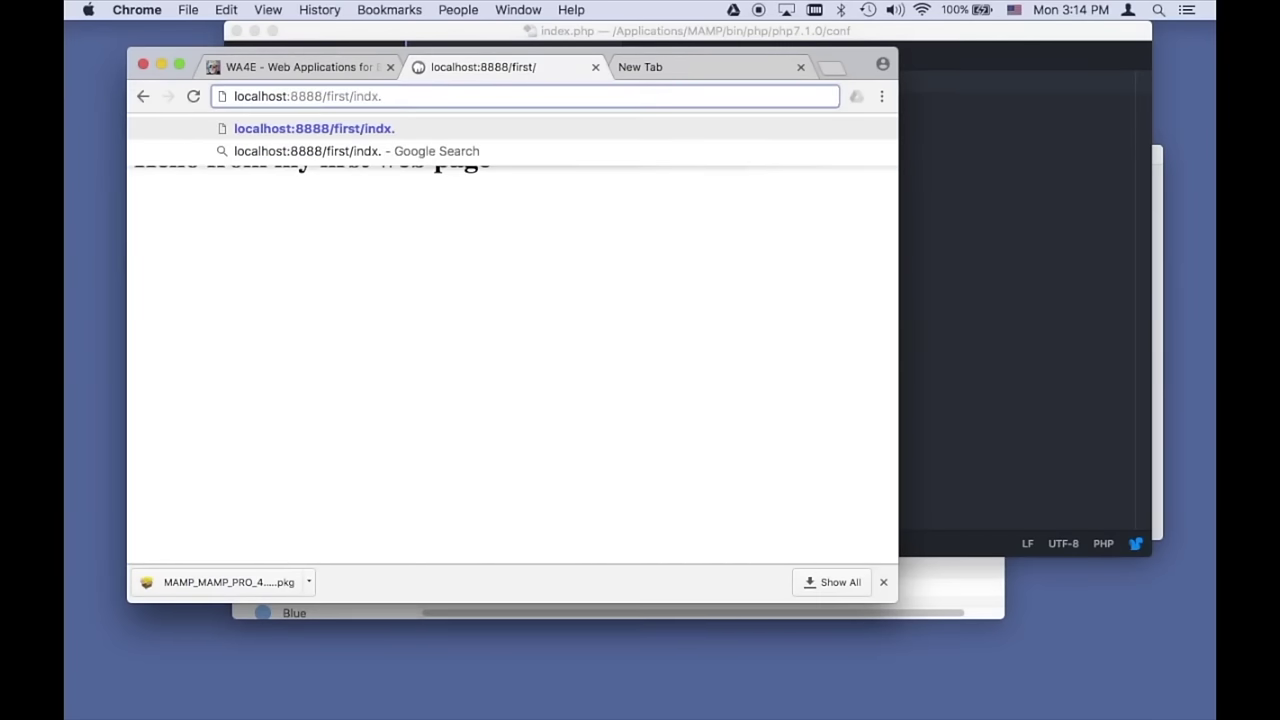
pyautogui.press('BackSpace')
pyautogui.press('BackSpace')
pyautogui.write('ex')
pyautogui.press('BackSpace')
pyautogui.write('d.')
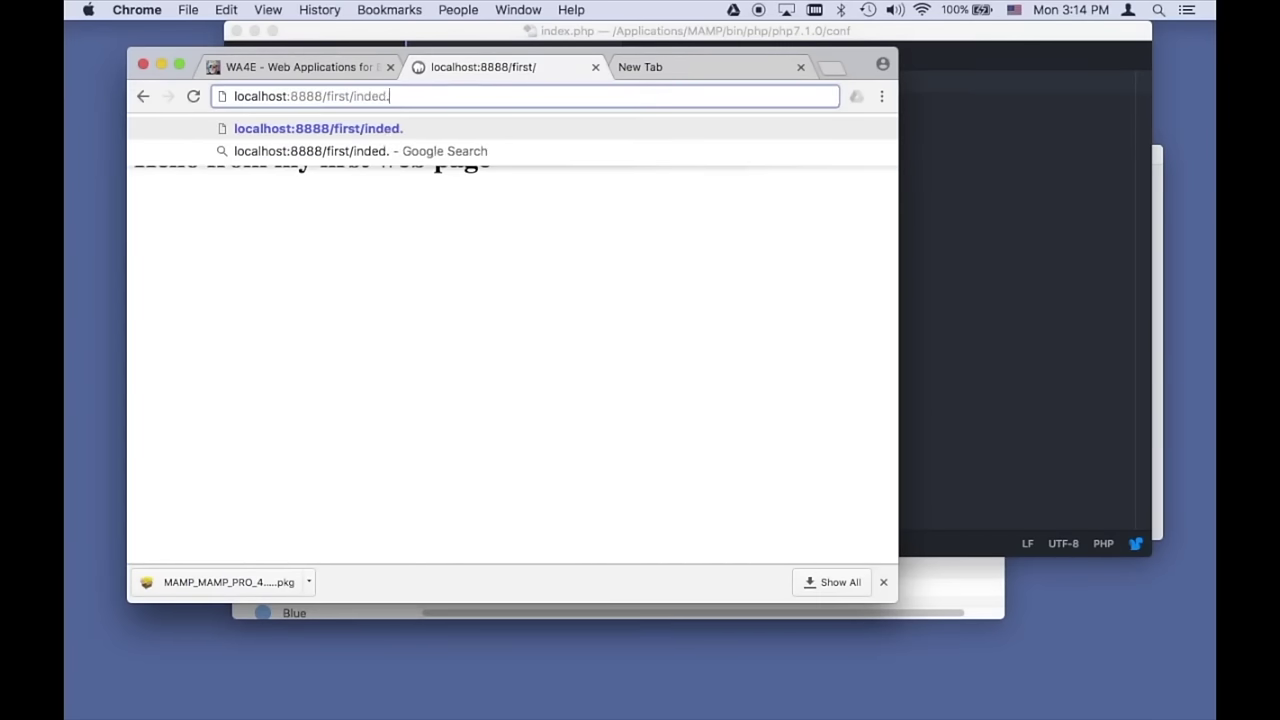
pyautogui.press('BackSpace')
pyautogui.press('BackSpace')
pyautogui.write('x')
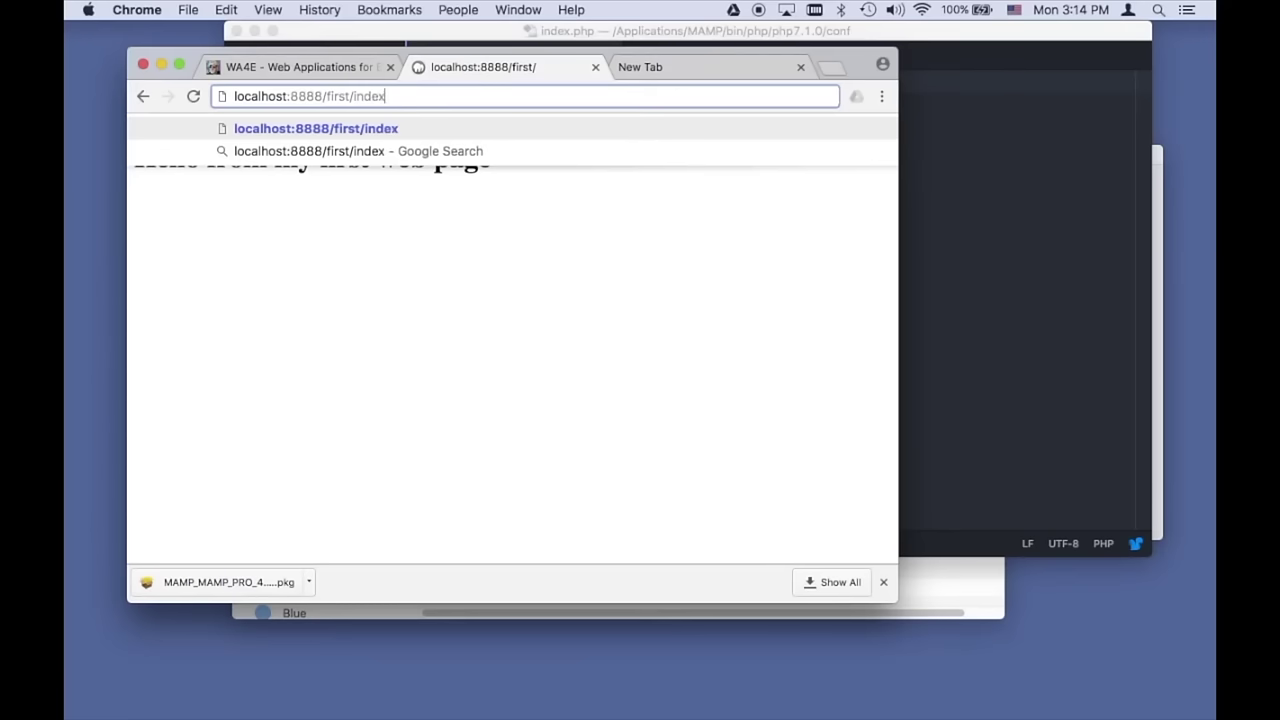
pyautogui.write('.php')
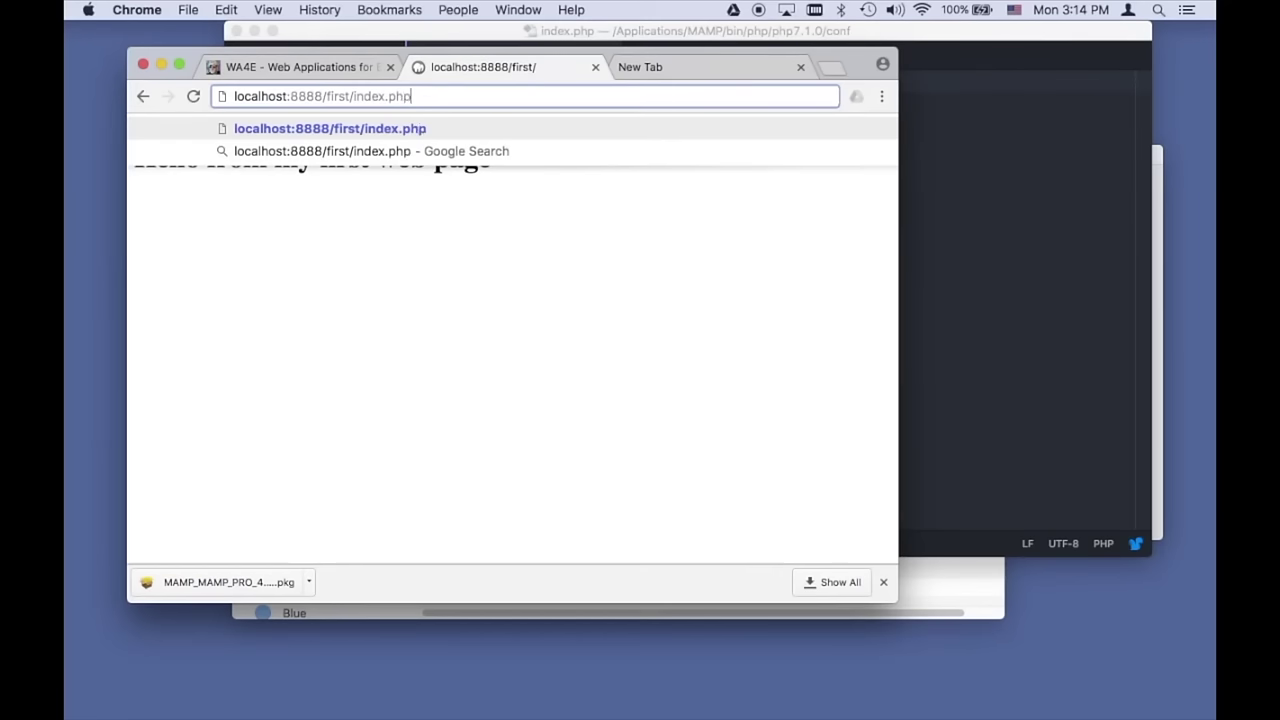
pyautogui.press('Return')
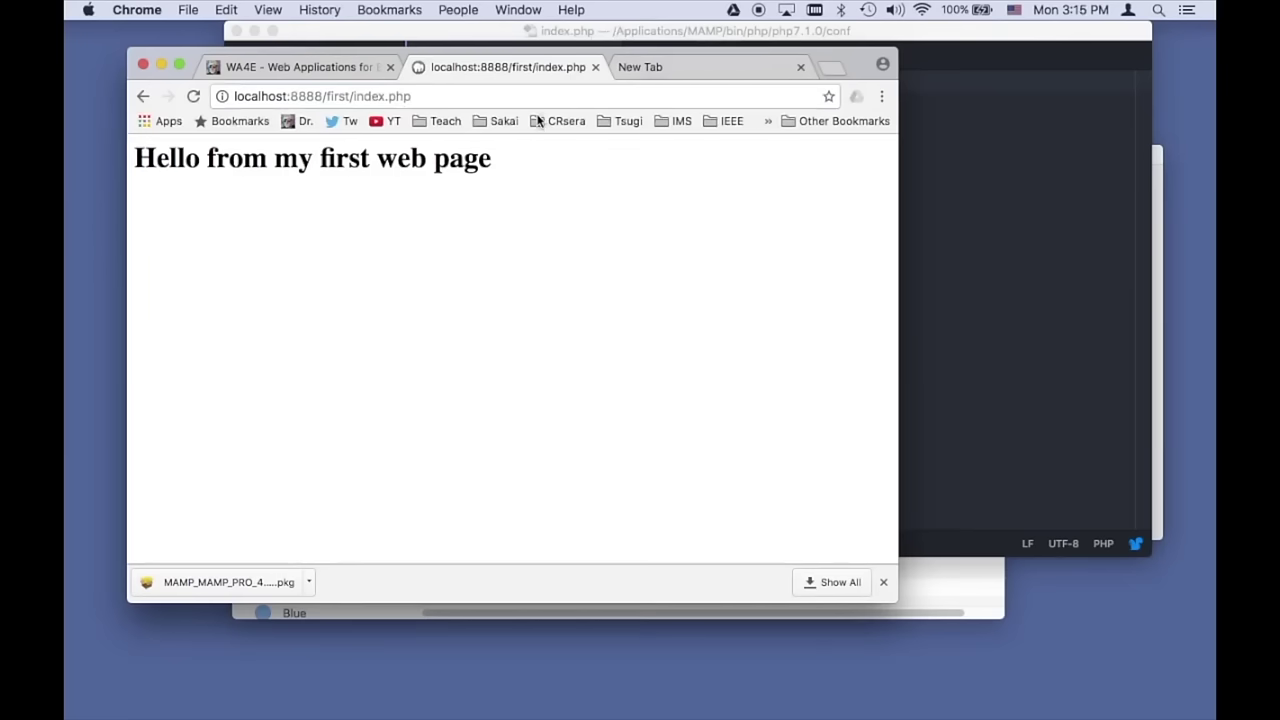
pyautogui.click(339, 74)
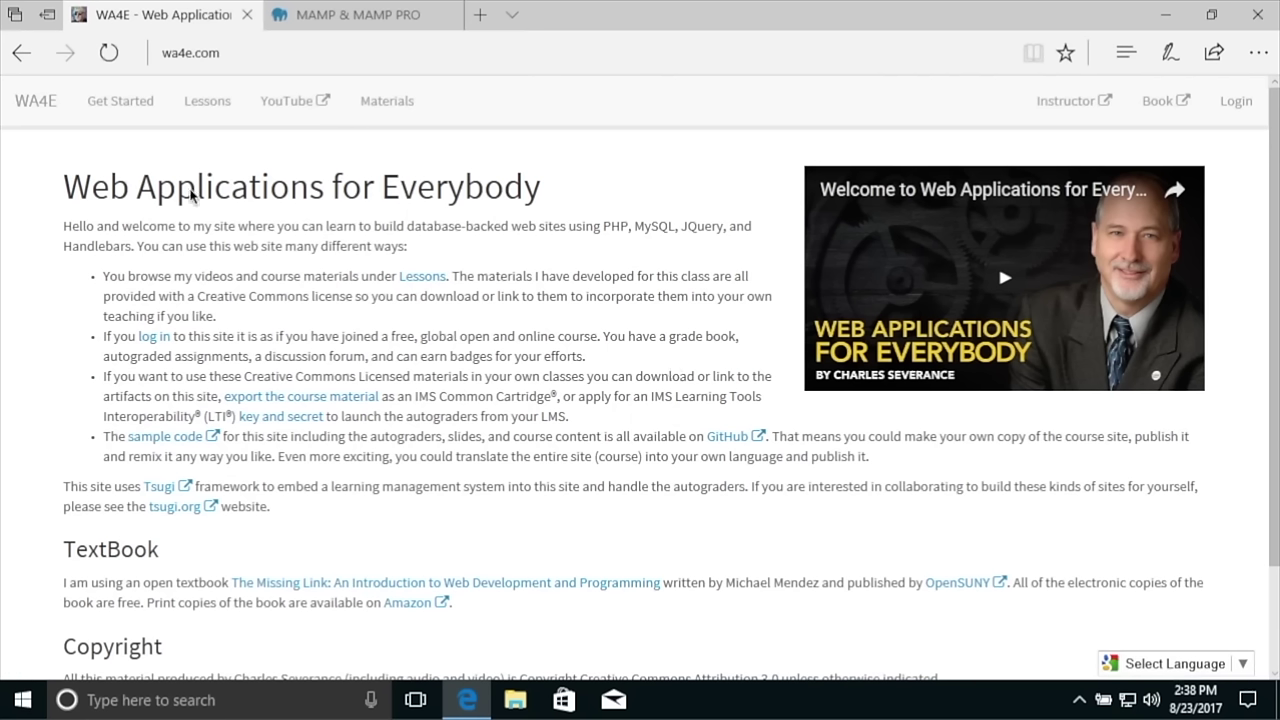
# Step: Run the Windows installer for MAMP & MAMP PRO 3.3.1 from the mamp.info downloads page and allow it to make changes
pyautogui.click(340, 18)
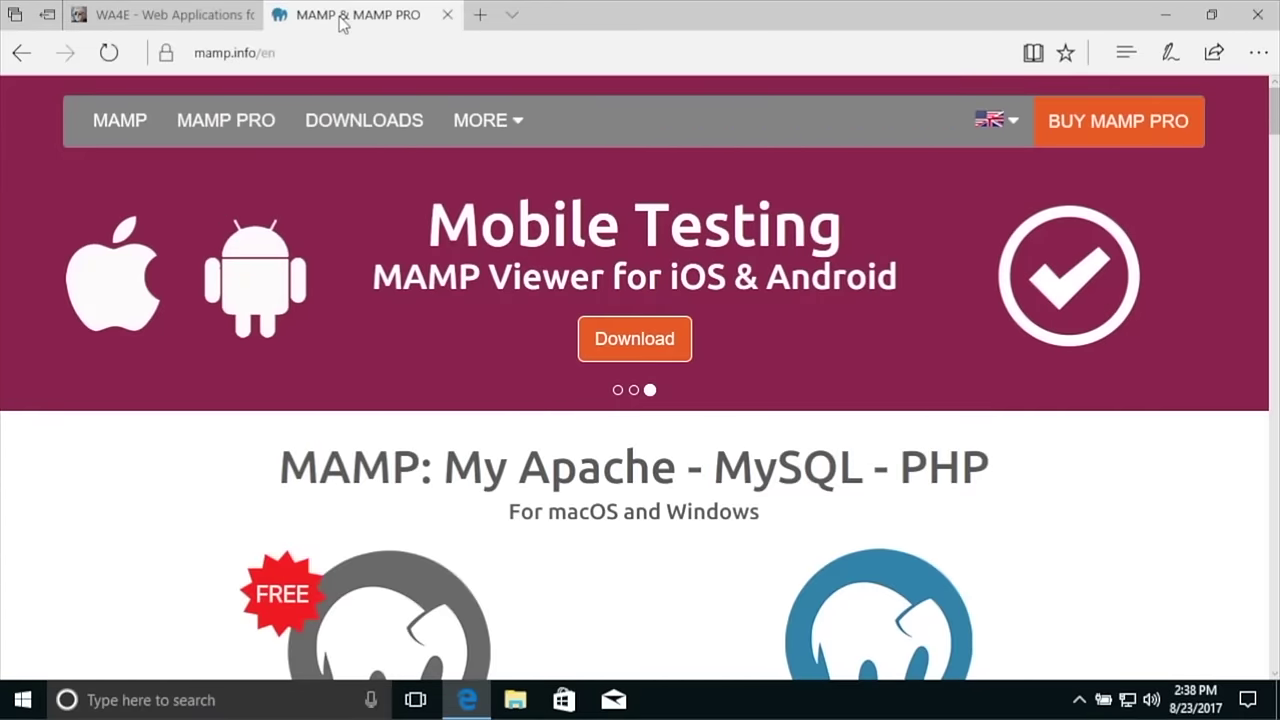
pyautogui.click(371, 119)
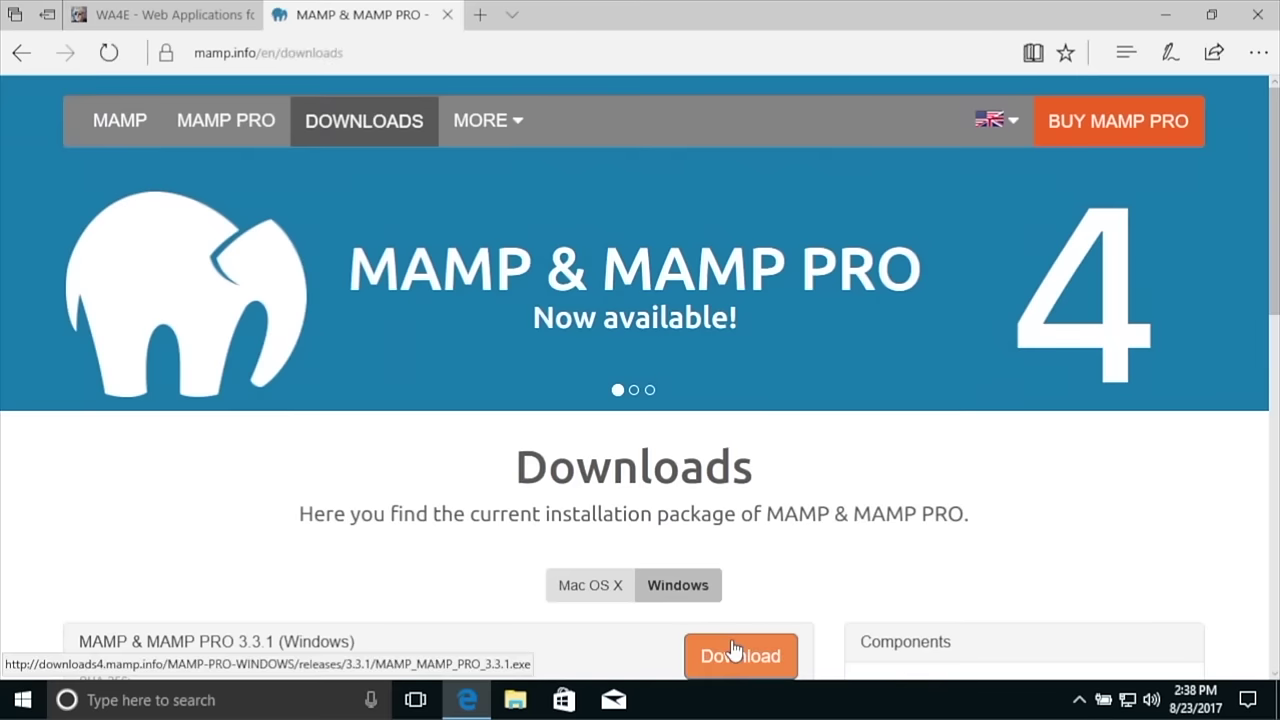
pyautogui.click(735, 650)
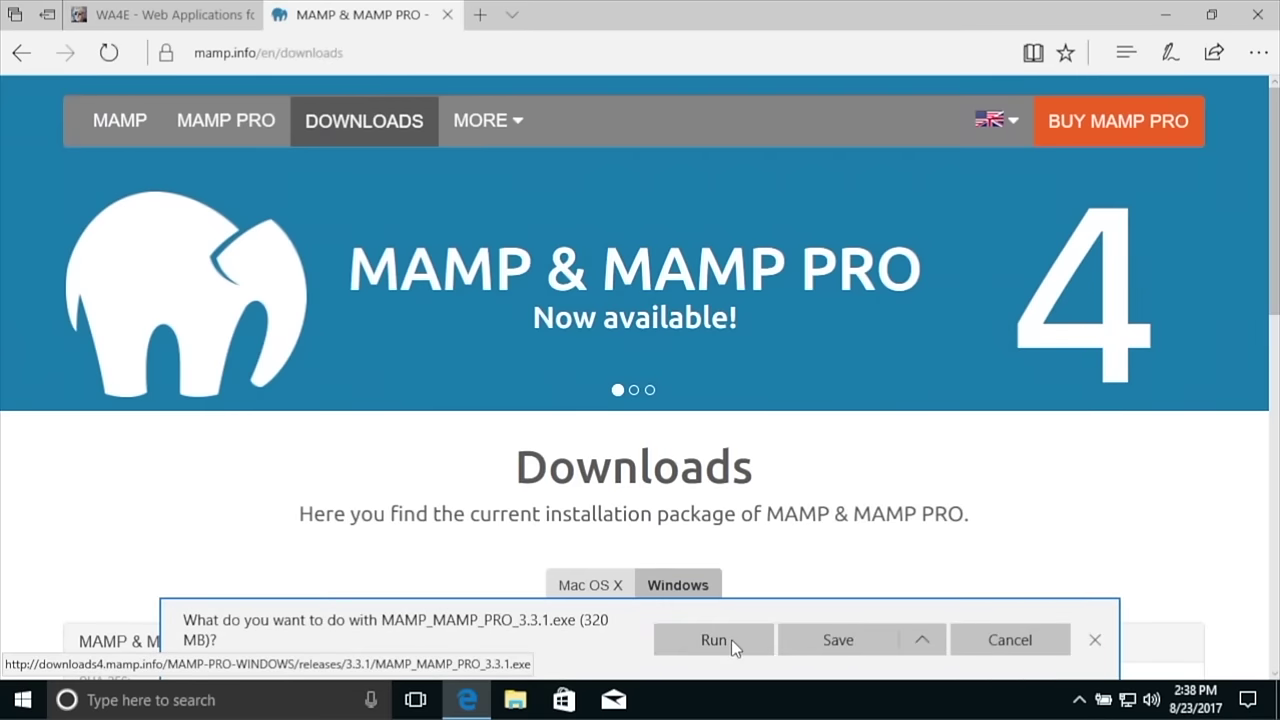
pyautogui.click(731, 639)
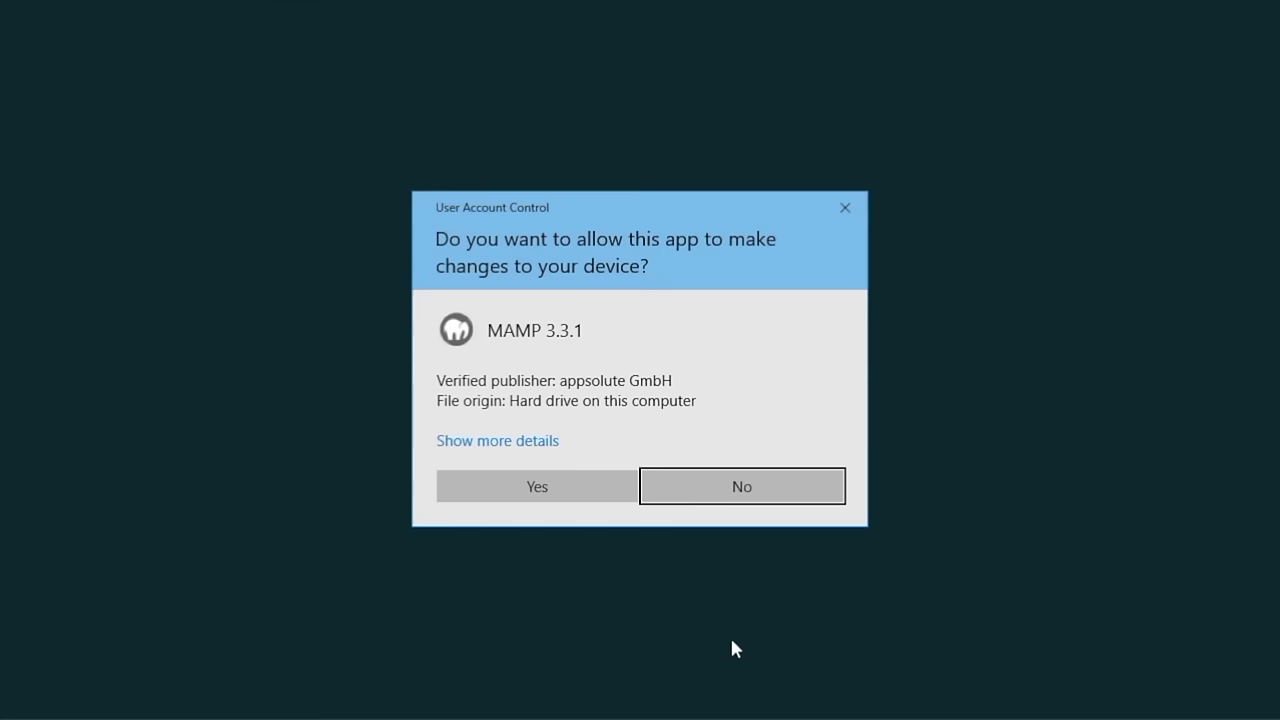
pyautogui.click(564, 490)
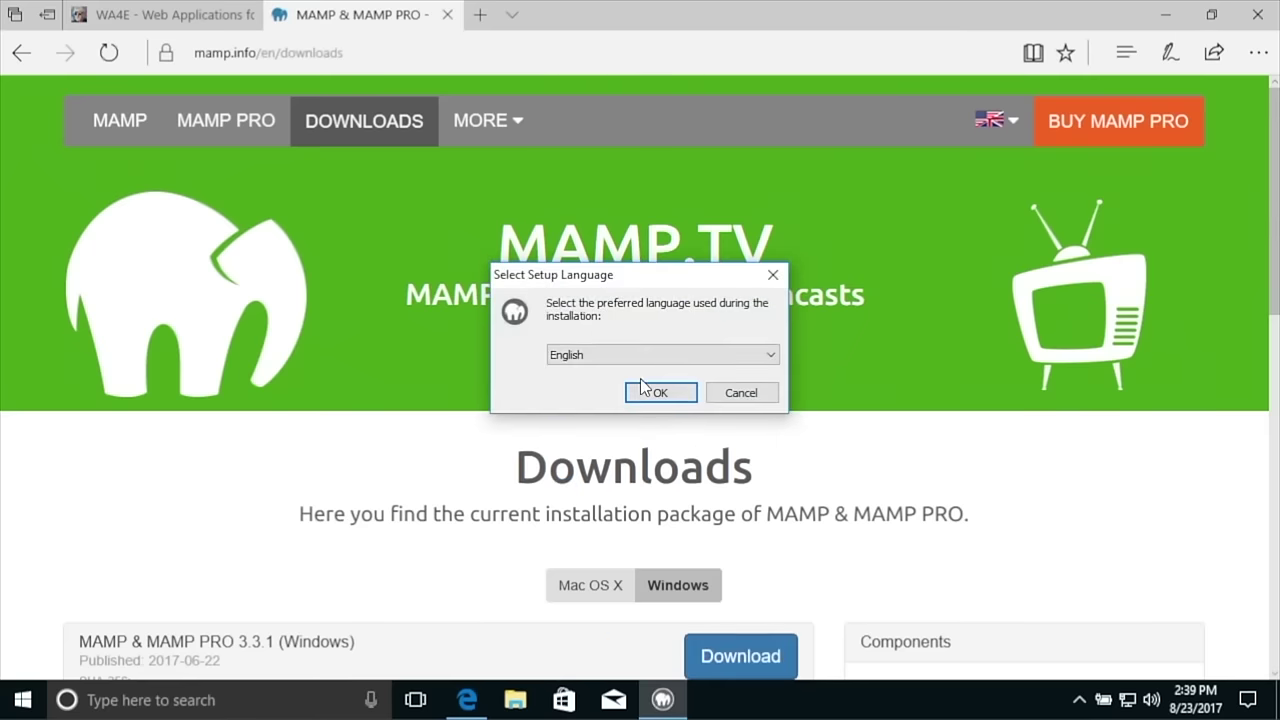
# Step: Start the MAMP setup in English and exclude MAMP PRO from the installation
pyautogui.click(670, 392)
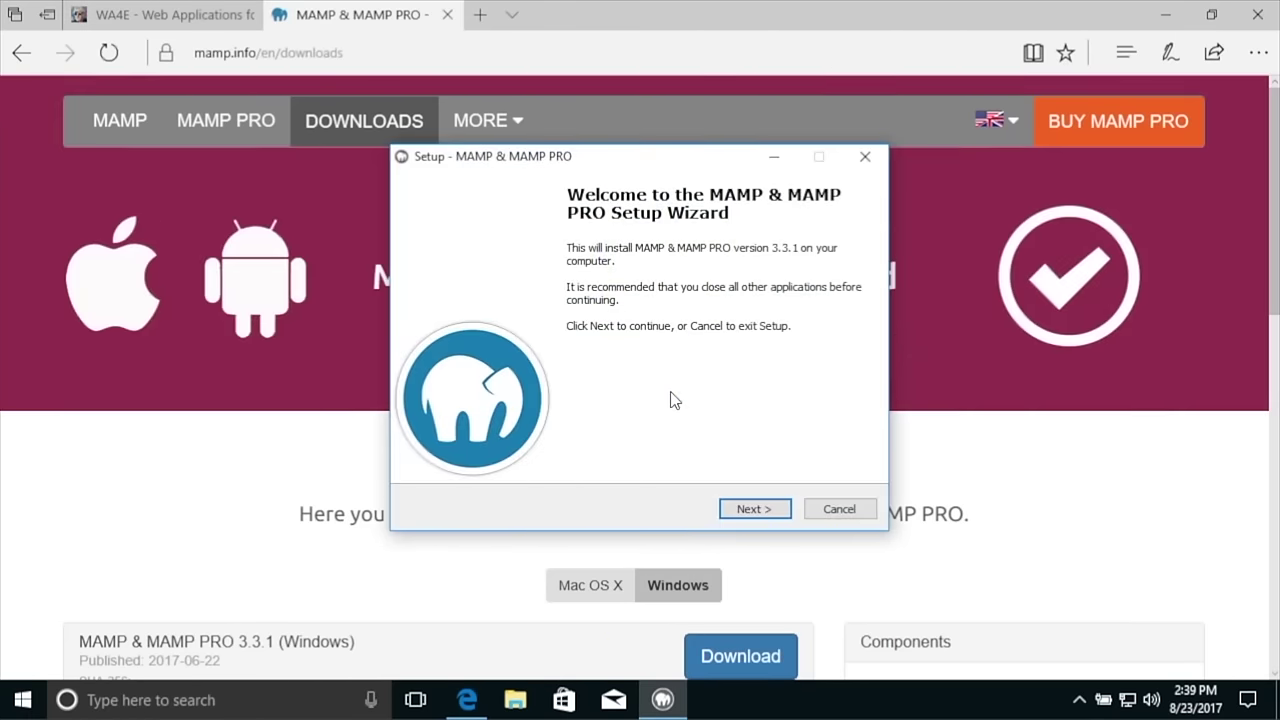
pyautogui.click(762, 511)
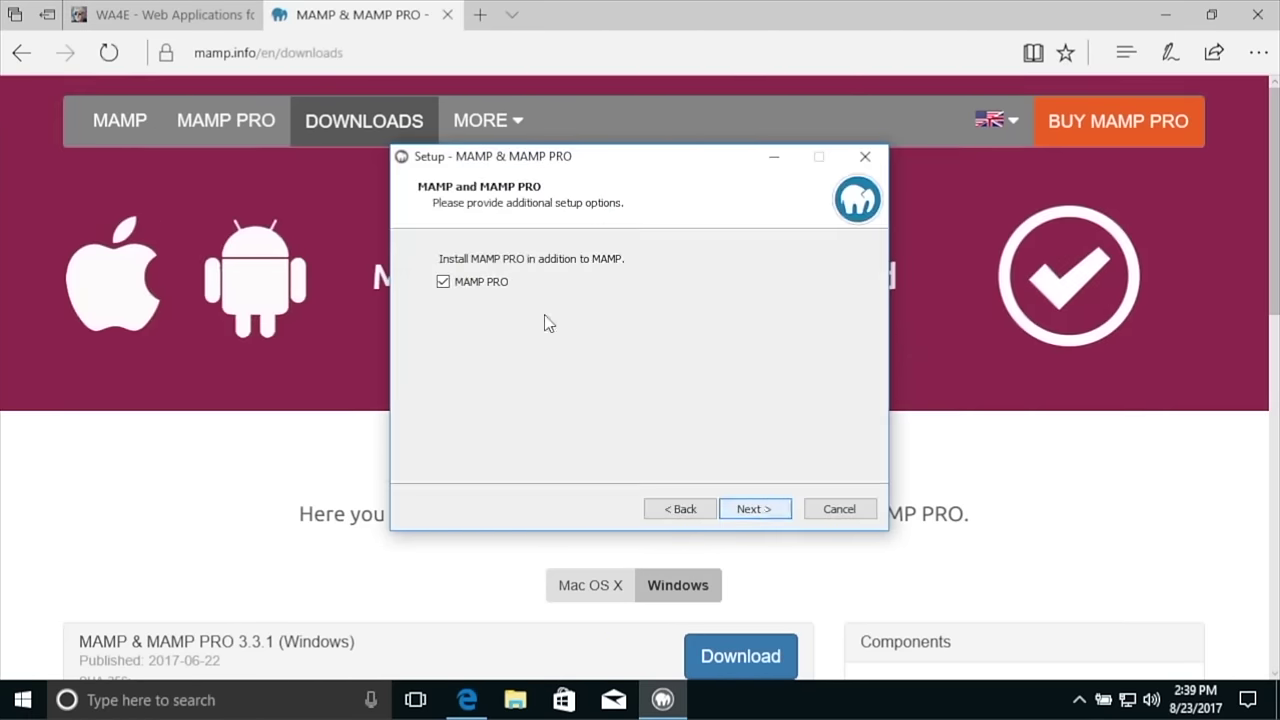
pyautogui.click(443, 282)
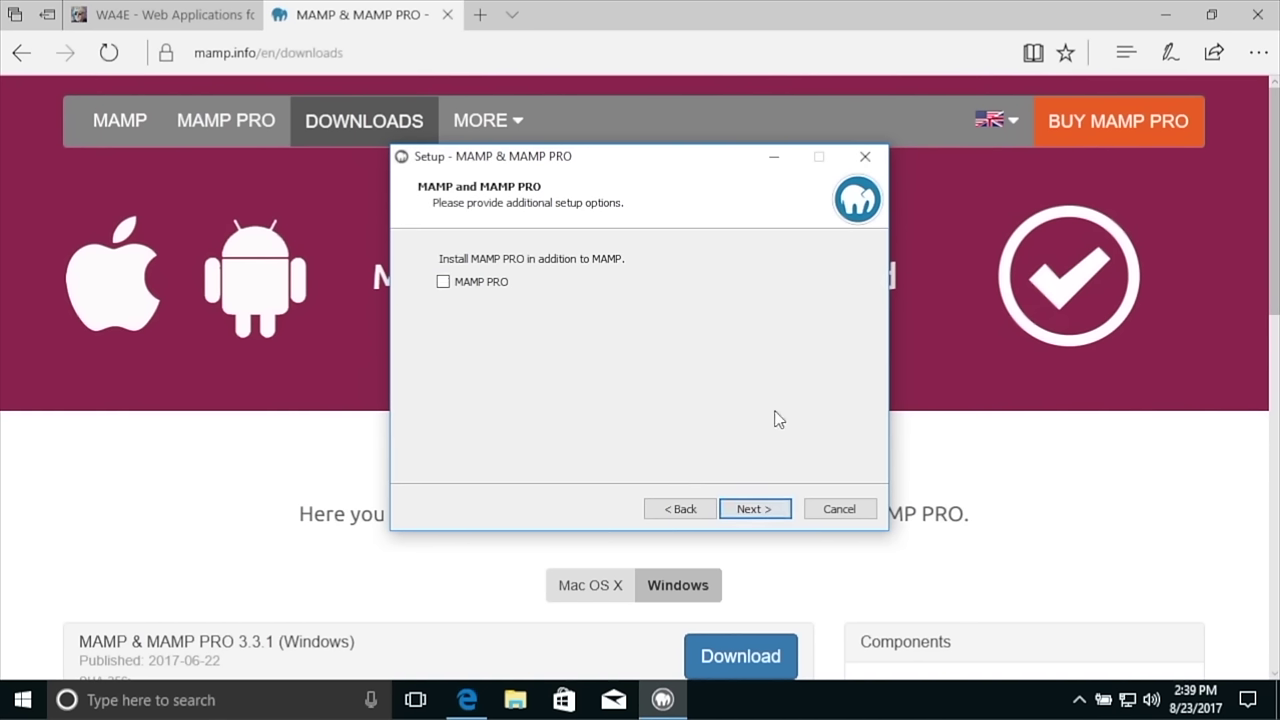
pyautogui.click(764, 509)
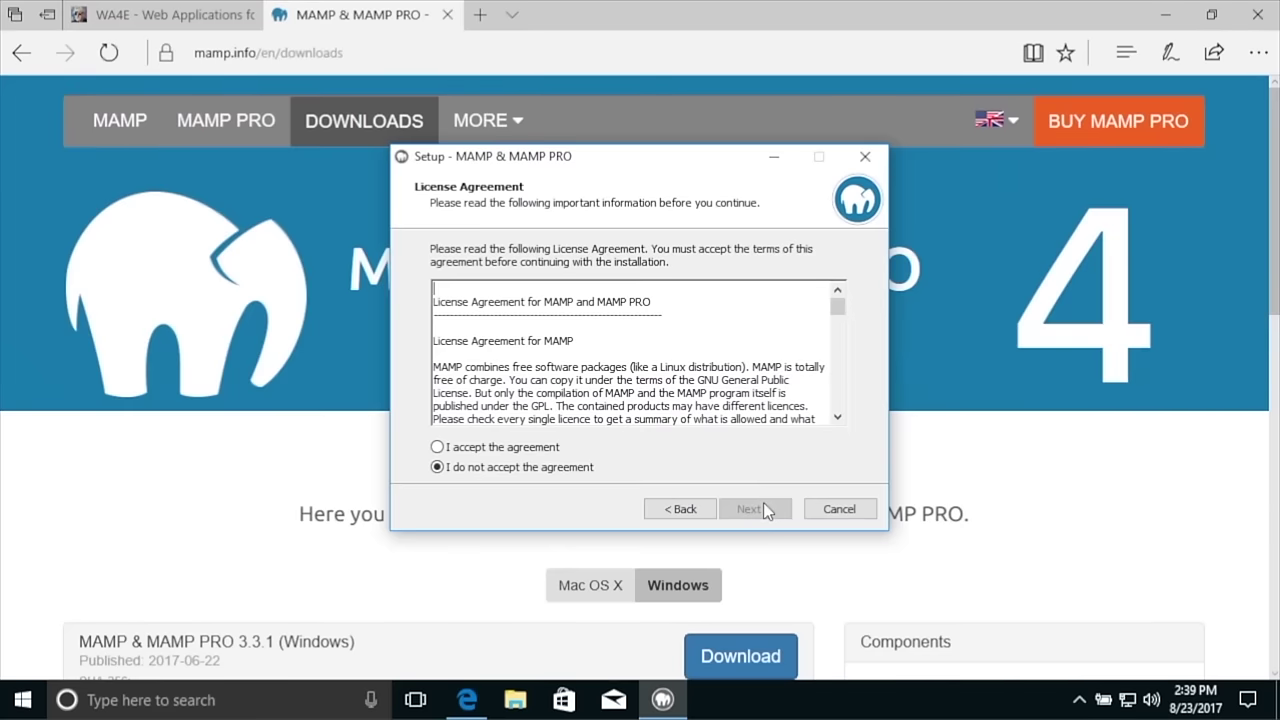
# Step: Accept the license agreement and keep C:\MAMP as destination, MAMP as Start menu folder and the desktop icon, up to the install summary
pyautogui.click(489, 447)
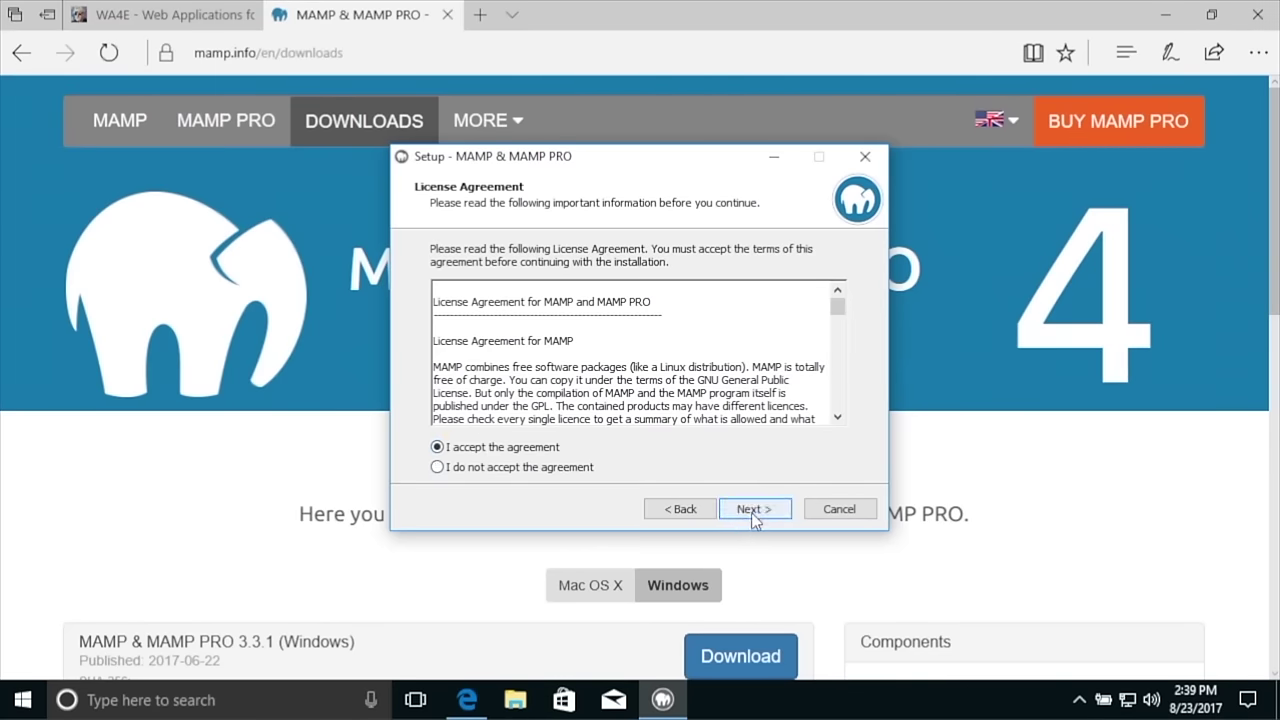
pyautogui.click(753, 509)
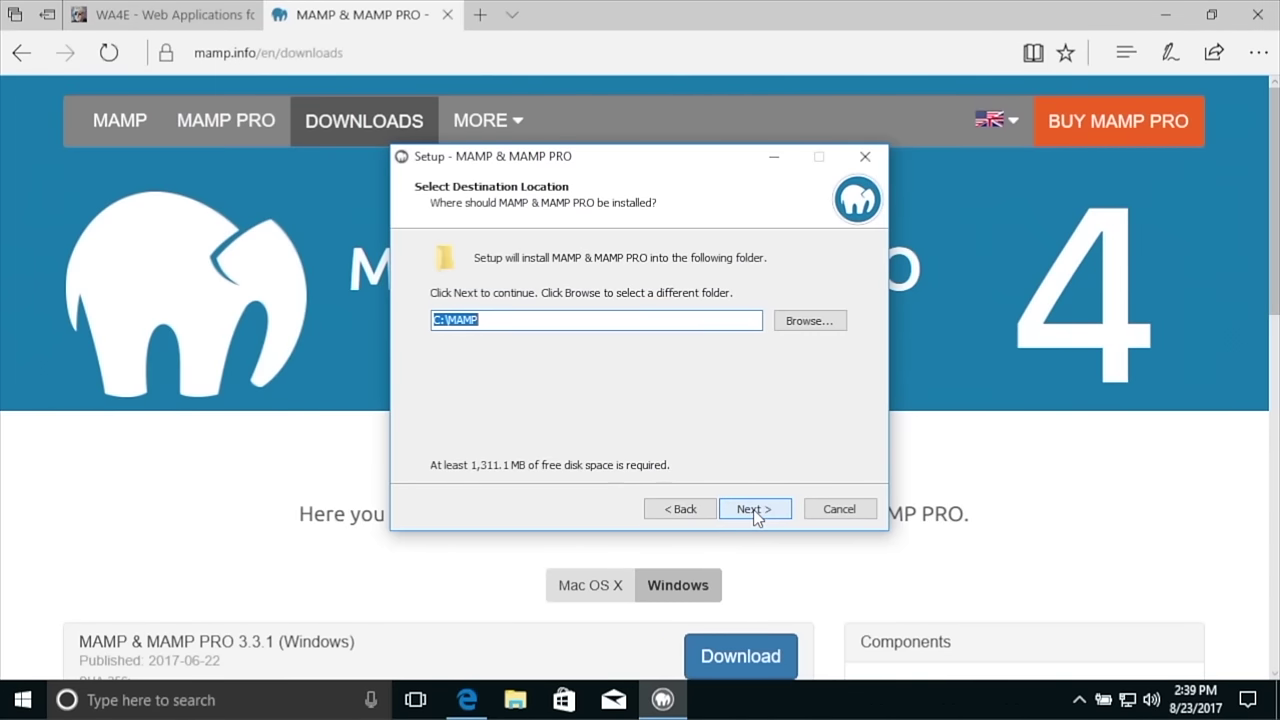
pyautogui.click(818, 331)
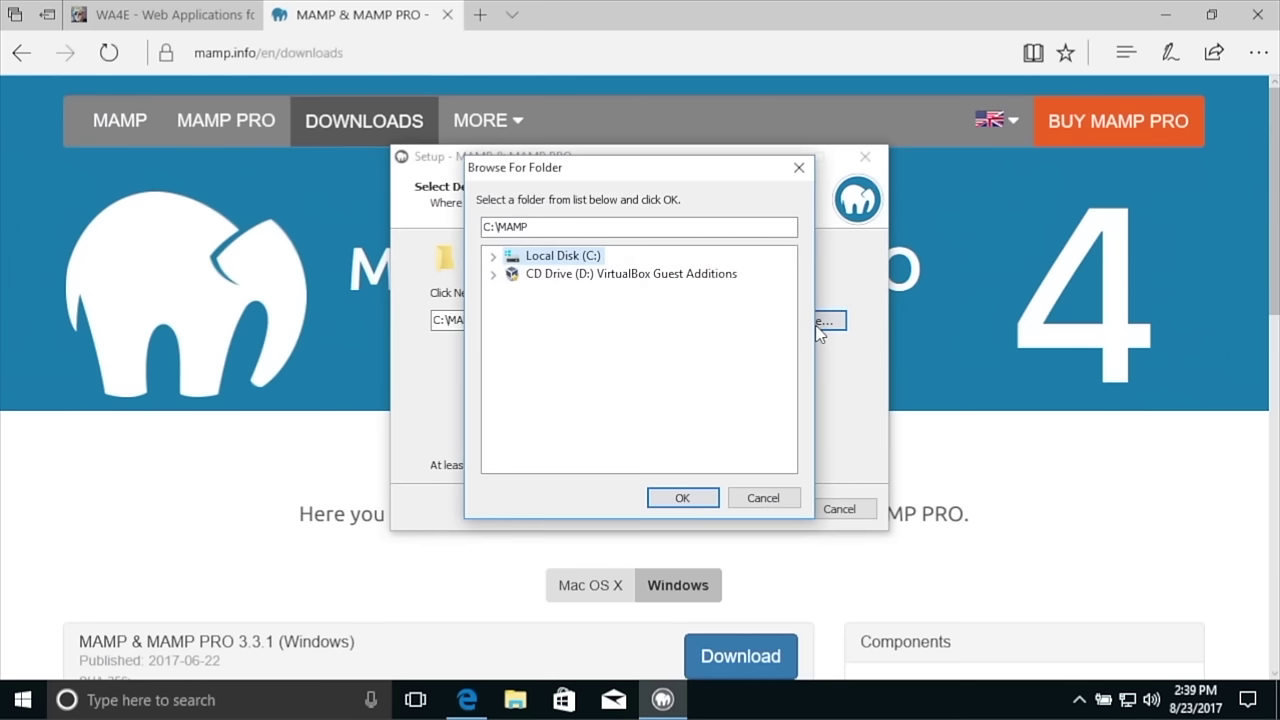
pyautogui.click(692, 501)
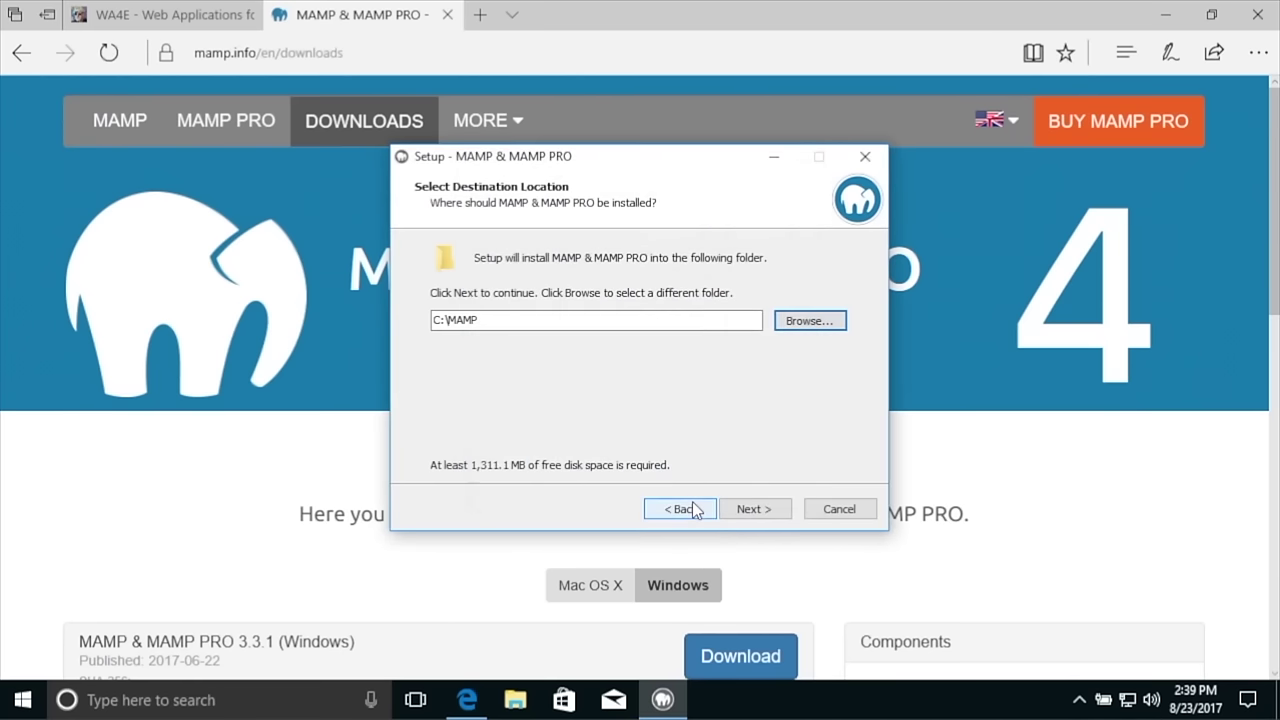
pyautogui.click(752, 509)
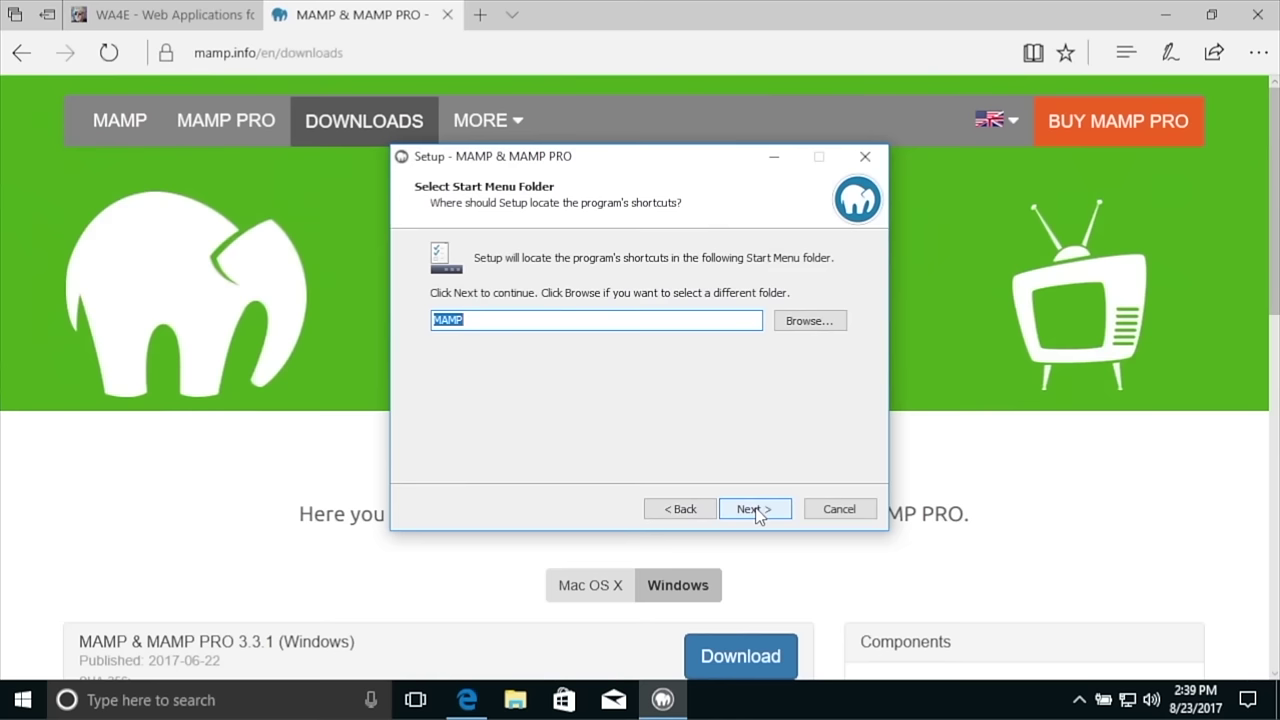
pyautogui.click(755, 510)
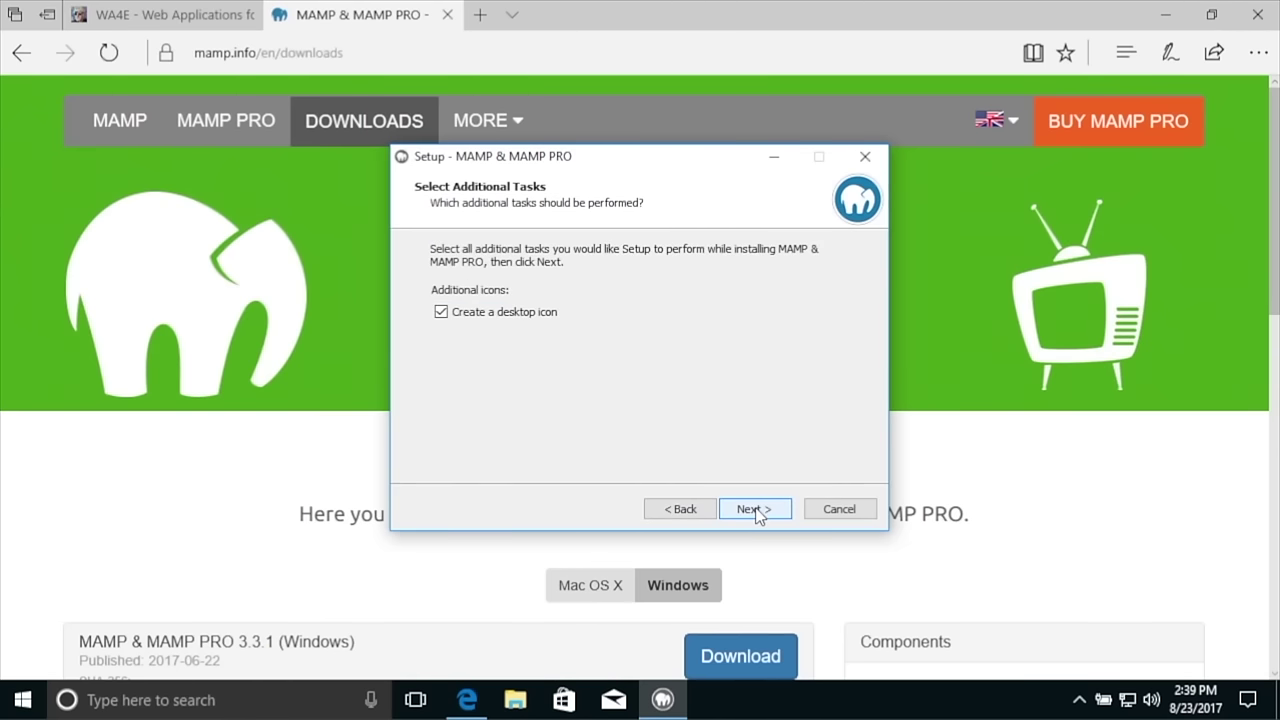
pyautogui.click(755, 510)
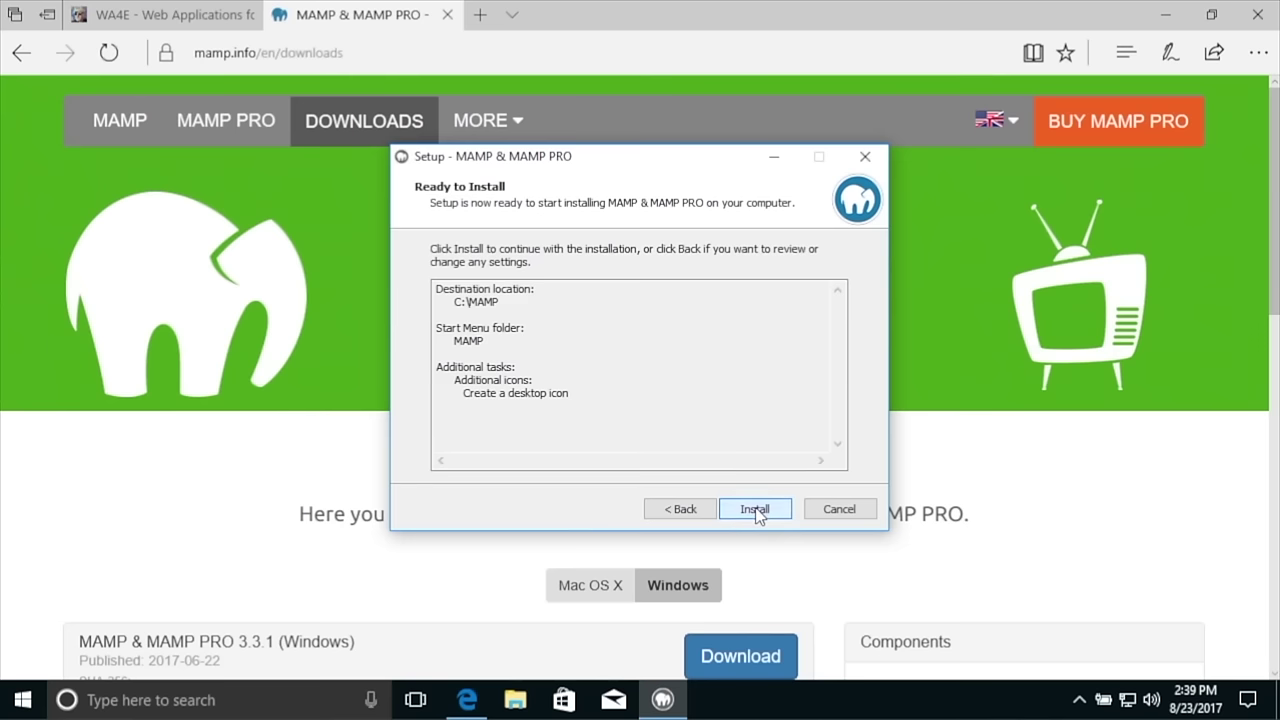
# Step: Install MAMP, finish the setup wizard, and restore the browser window to a smaller size, moving it clear of the desktop icons
pyautogui.click(755, 510)
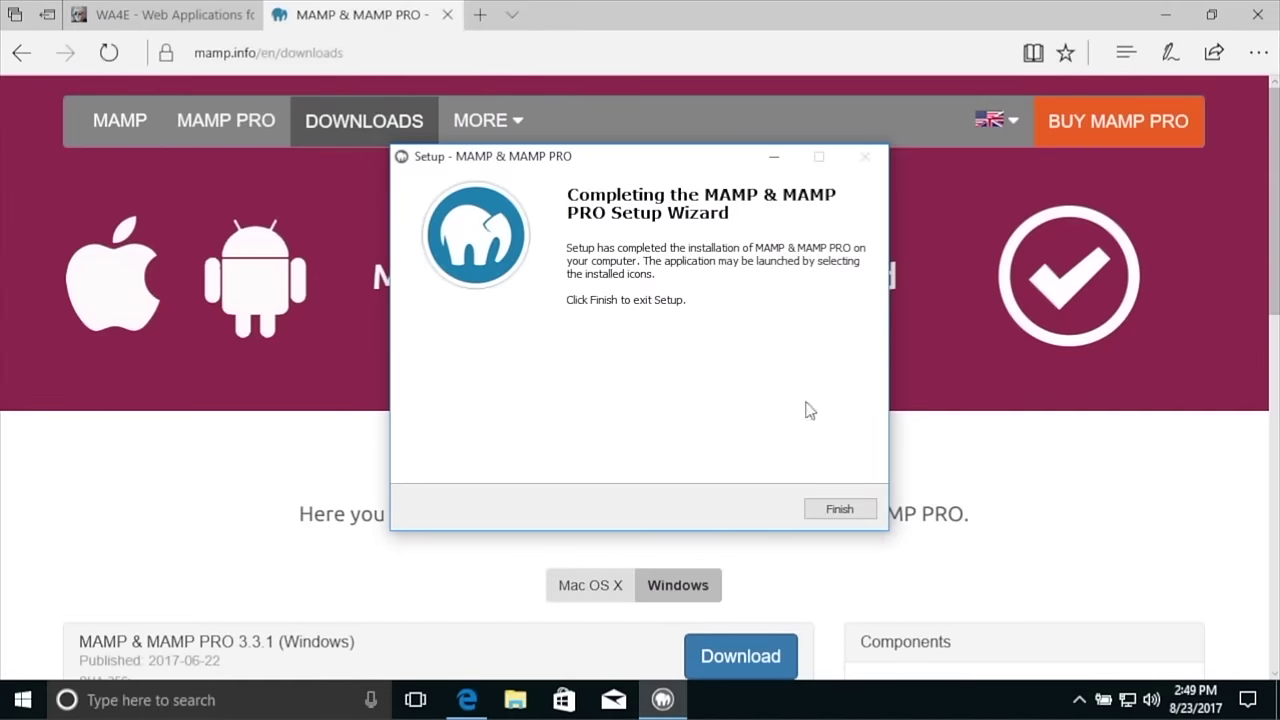
pyautogui.click(848, 517)
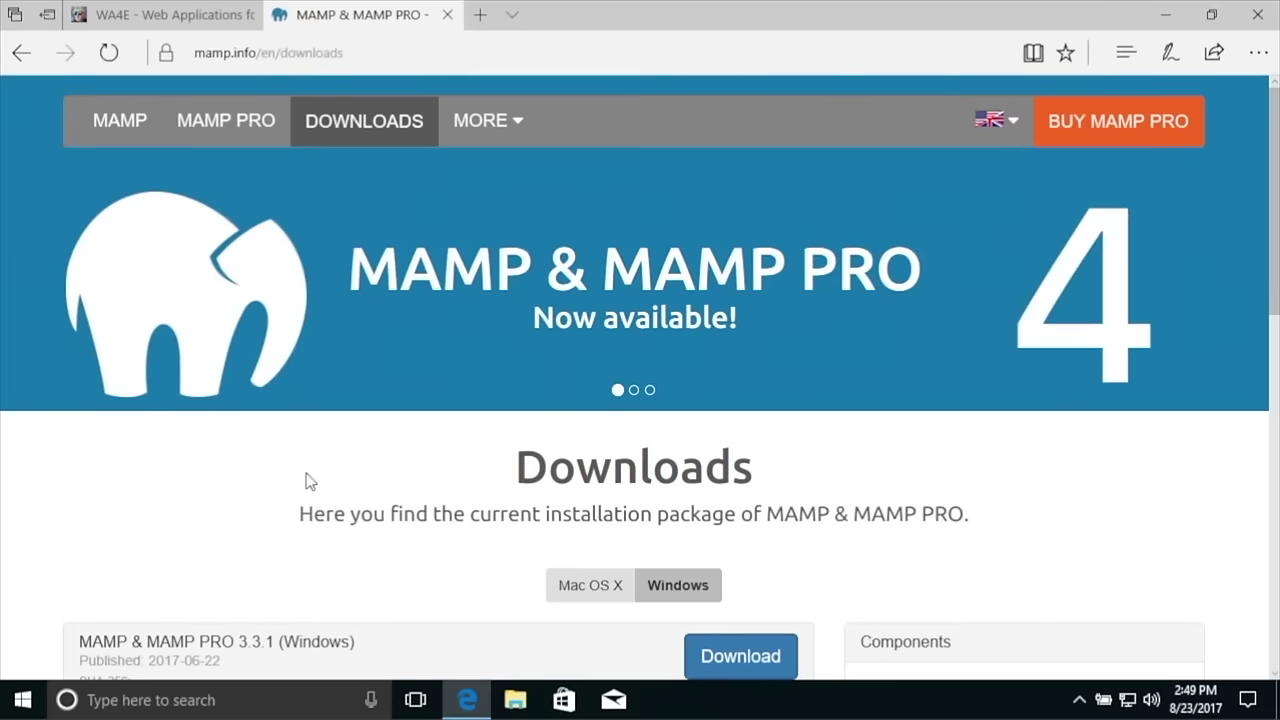
pyautogui.click(24, 701)
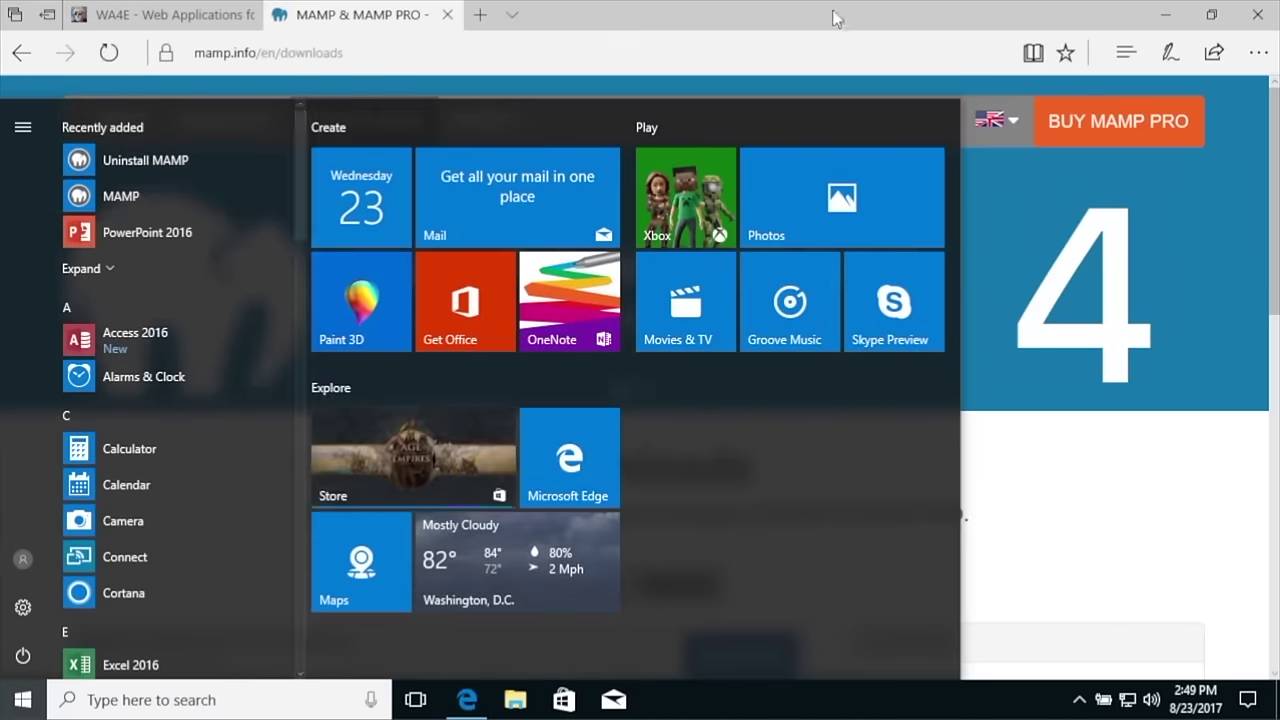
pyautogui.click(1210, 18)
pyautogui.click(1210, 18)
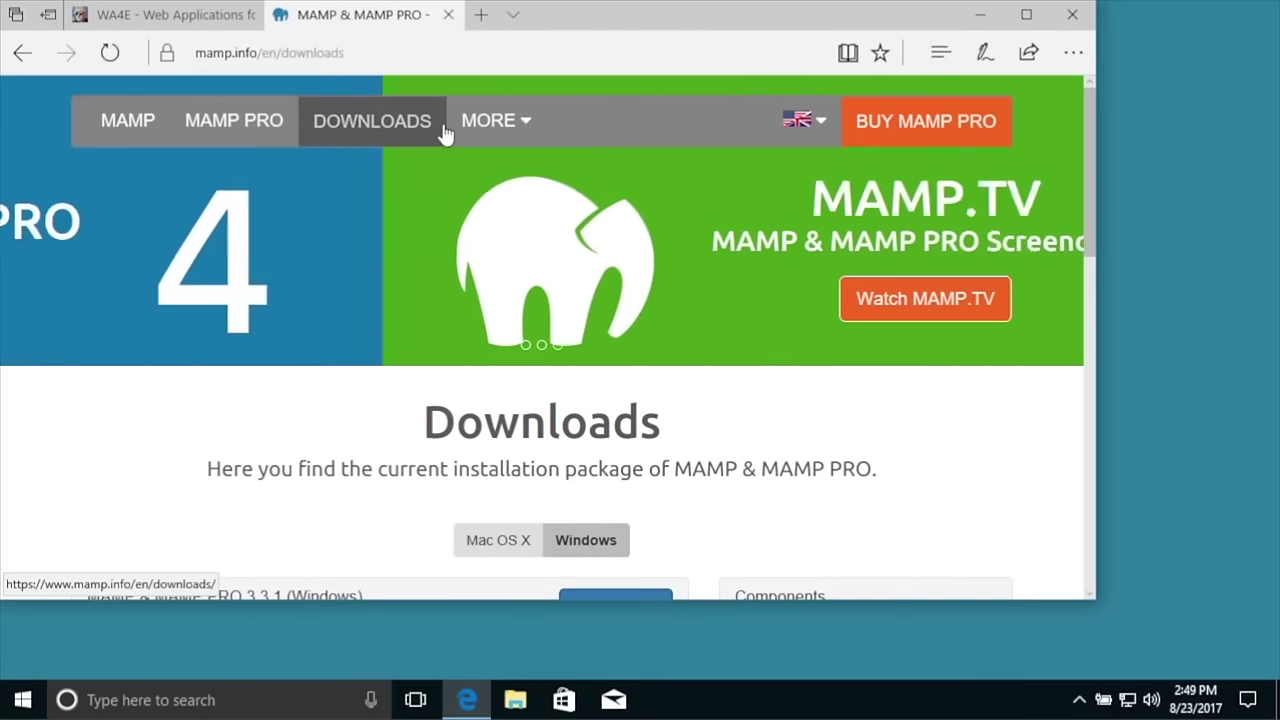
pyautogui.moveTo(624, 27); pyautogui.dragTo(769, 85)
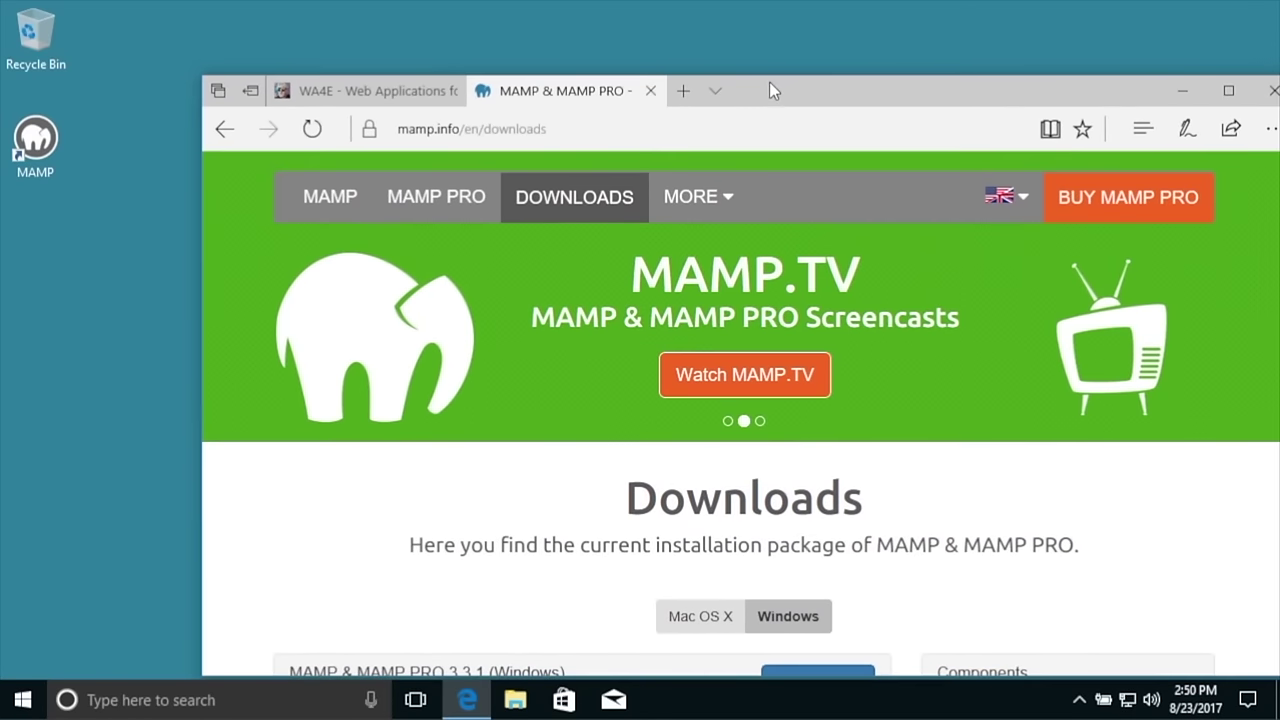
# Step: Launch MAMP from the desktop and allow mysqld and Apache HTTP Server through Windows Firewall on both private and public networks
pyautogui.click(37, 148)
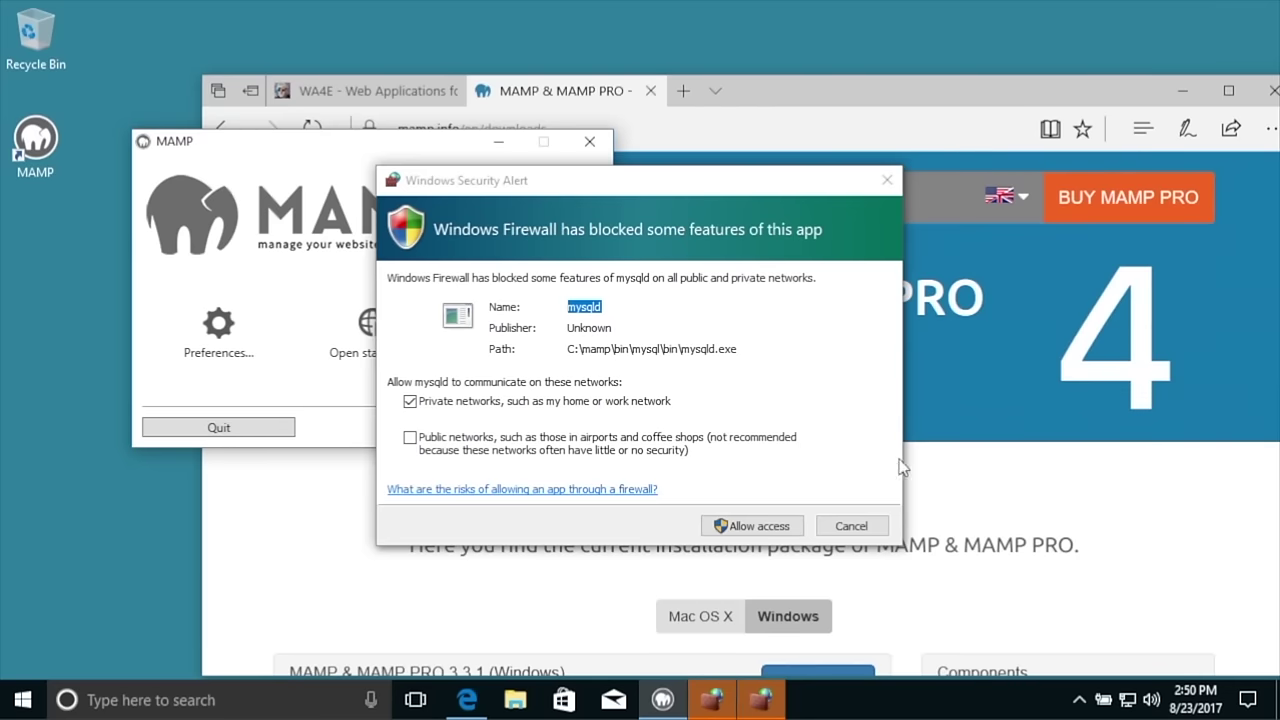
pyautogui.click(410, 437)
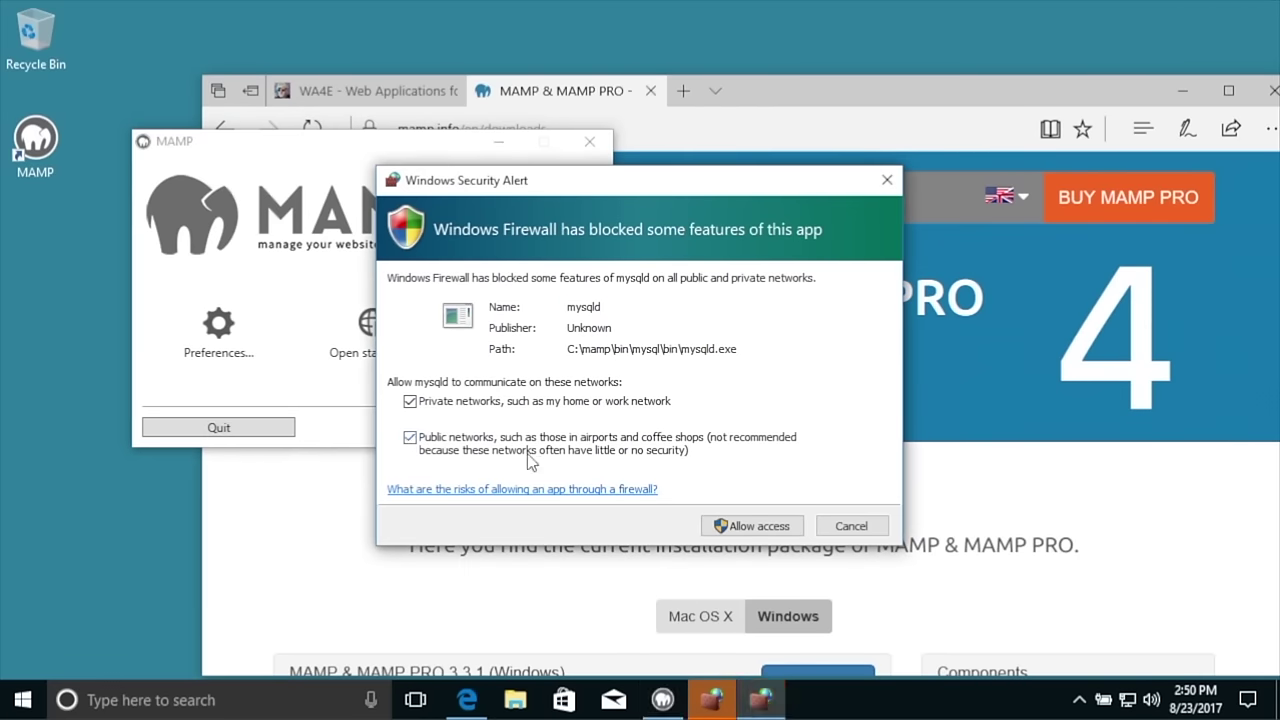
pyautogui.click(766, 528)
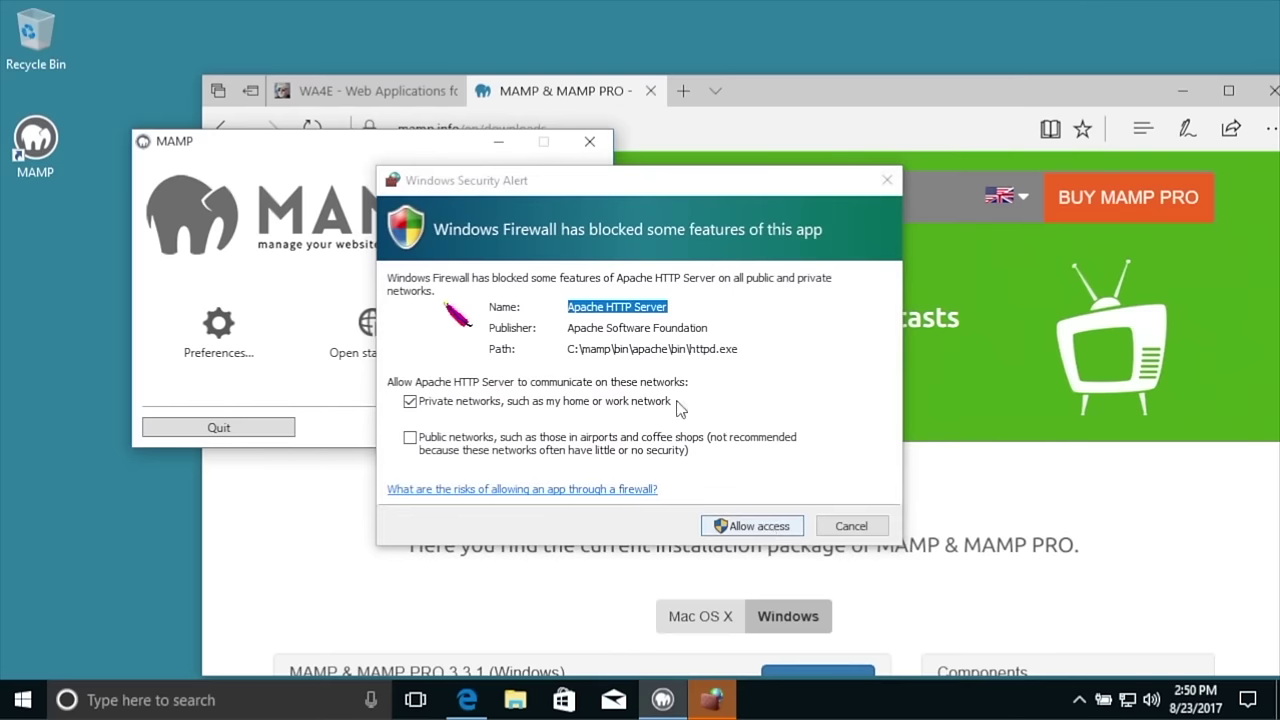
pyautogui.click(410, 439)
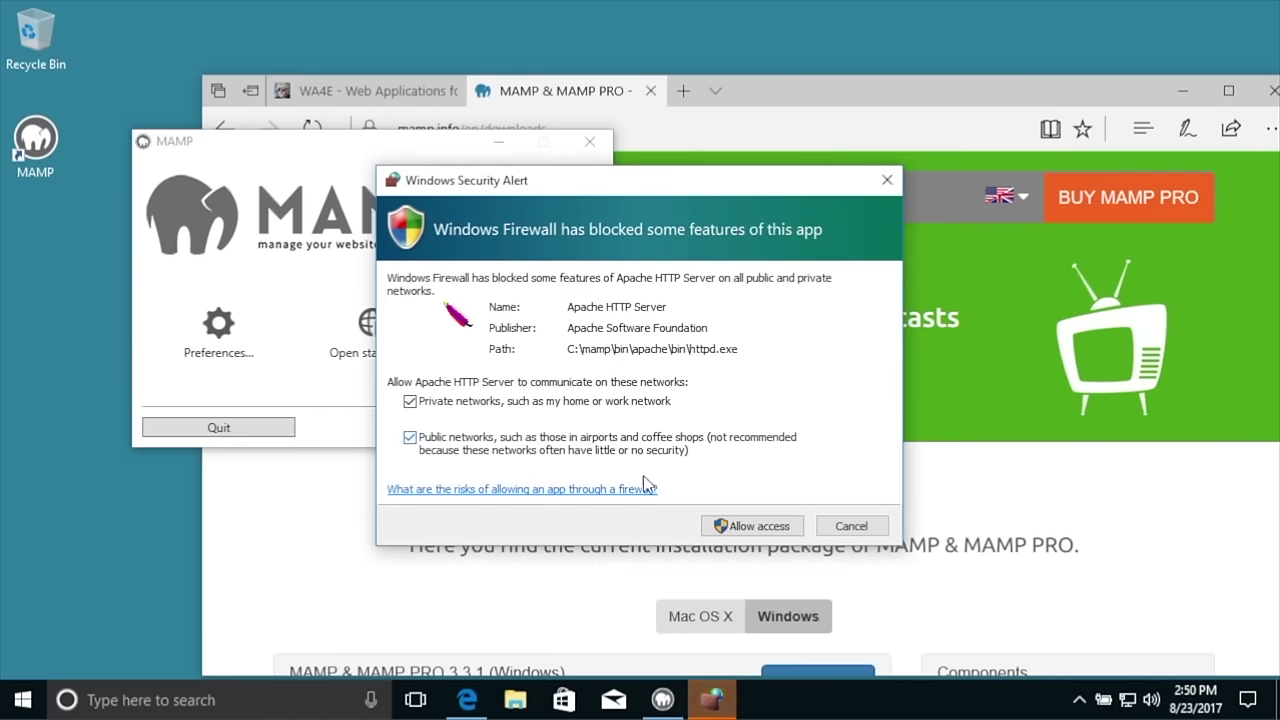
pyautogui.click(752, 527)
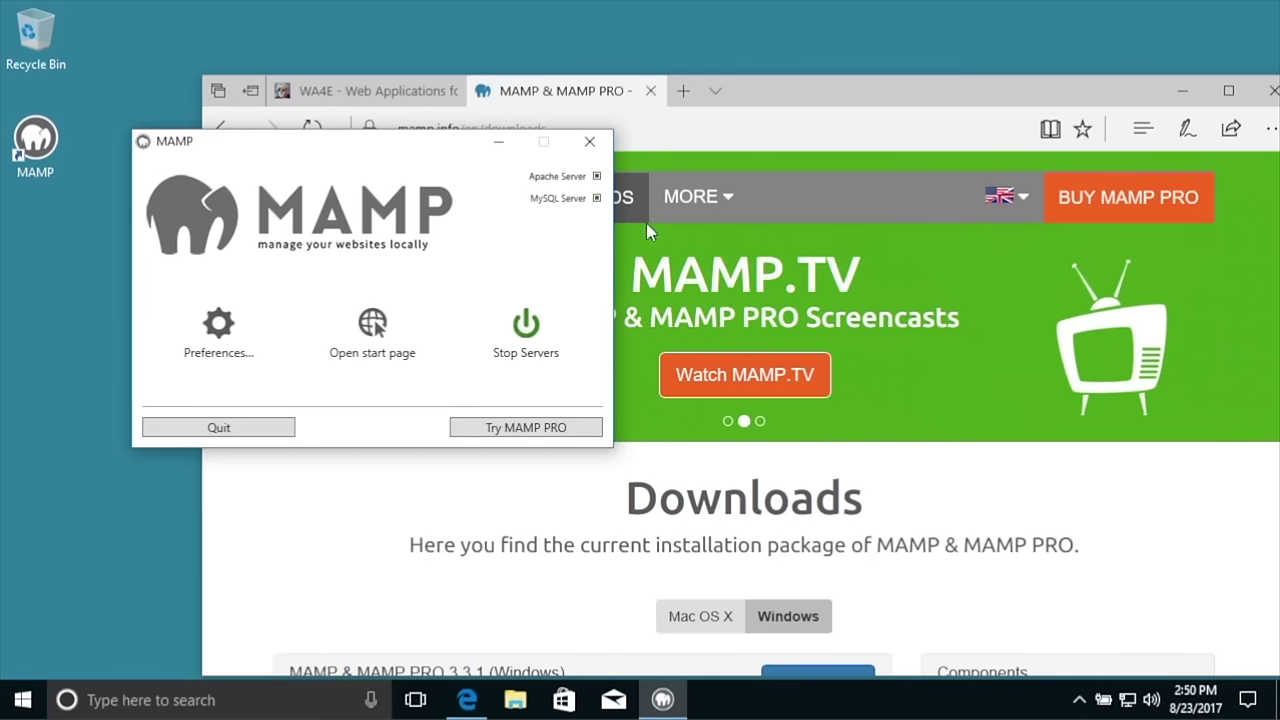
# Step: Check the MAMP start page, its phpInfo page and phpMyAdmin in the browser, and return to the MAMP downloads page
pyautogui.click(372, 326)
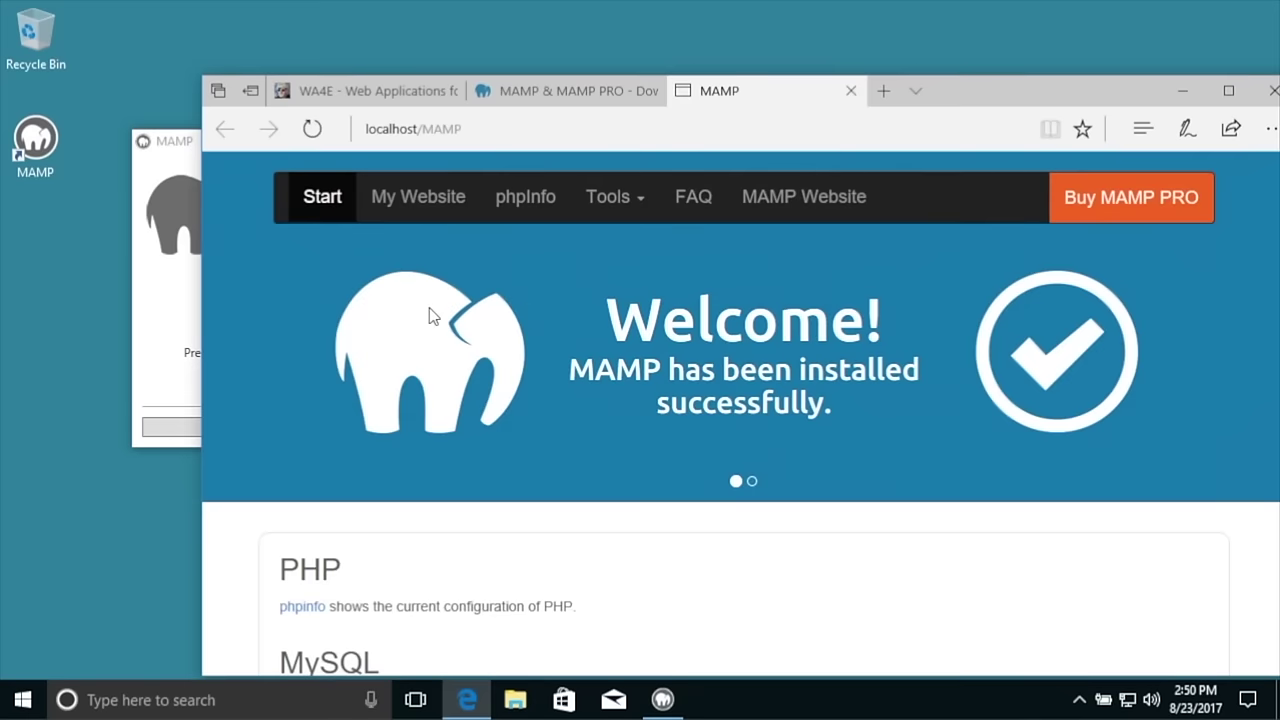
pyautogui.click(530, 206)
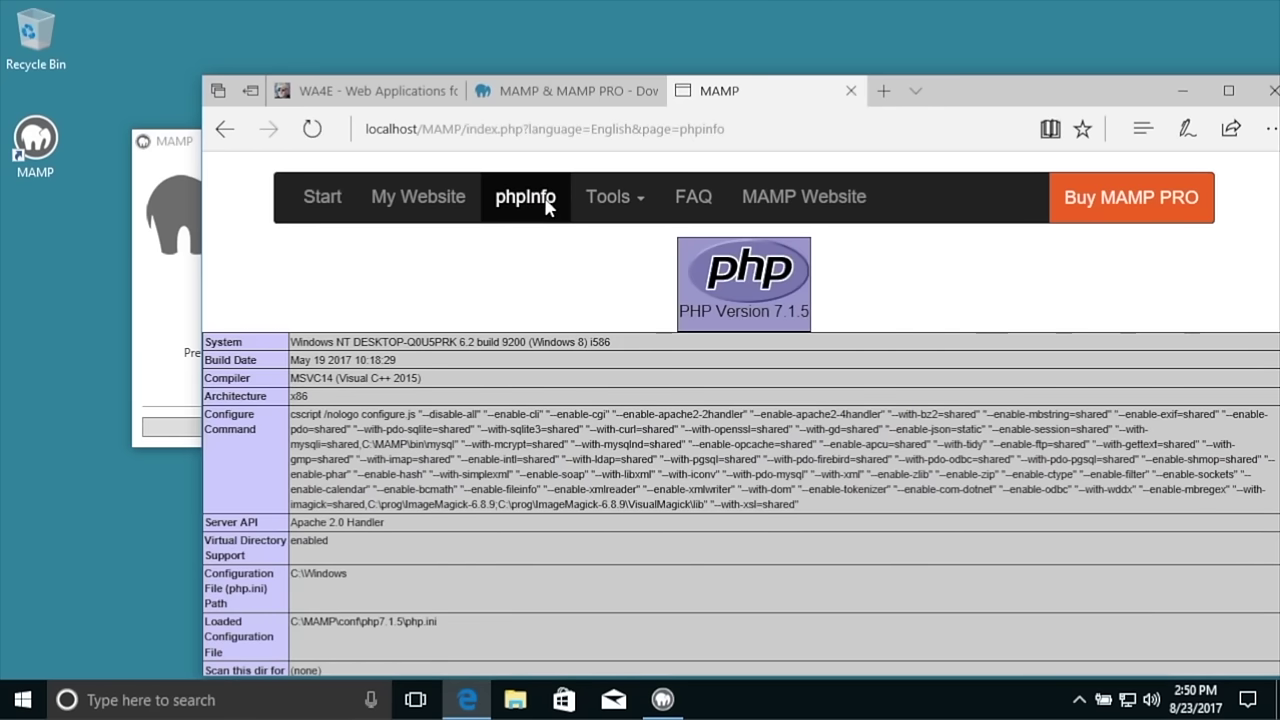
pyautogui.click(638, 204)
pyautogui.click(638, 246)
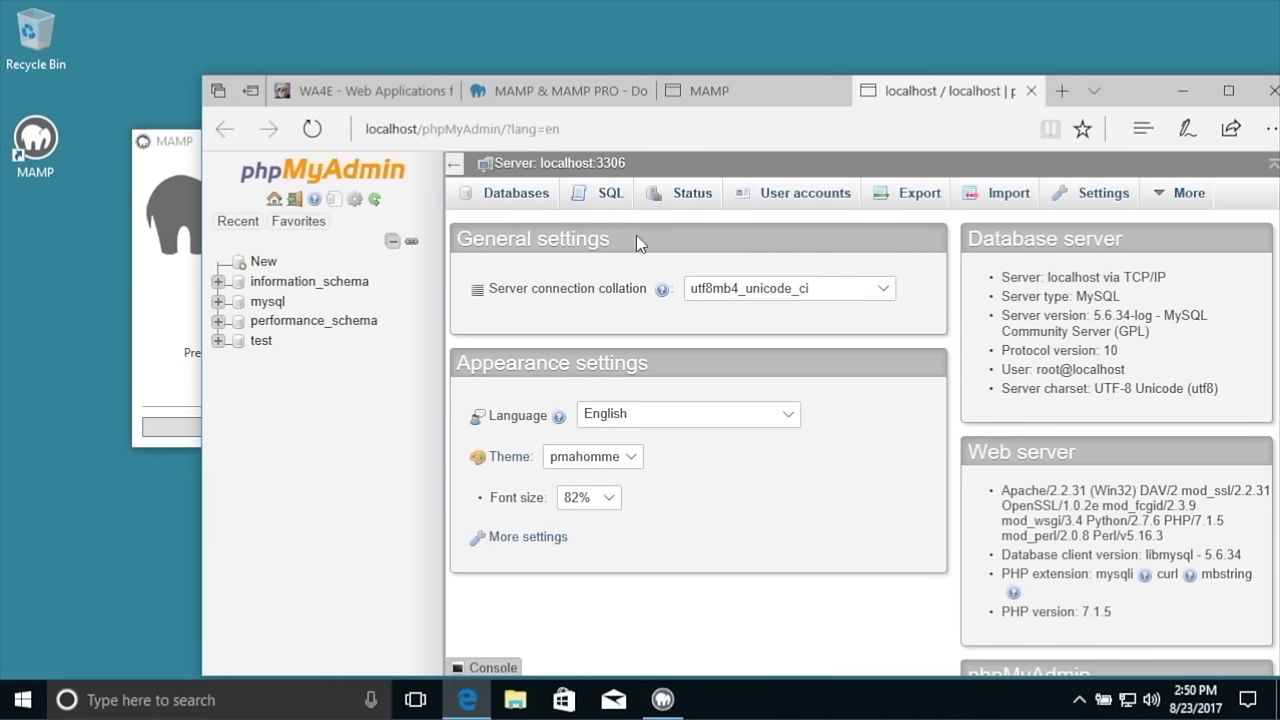
pyautogui.moveTo(1146, 94); pyautogui.dragTo(1057, 68)
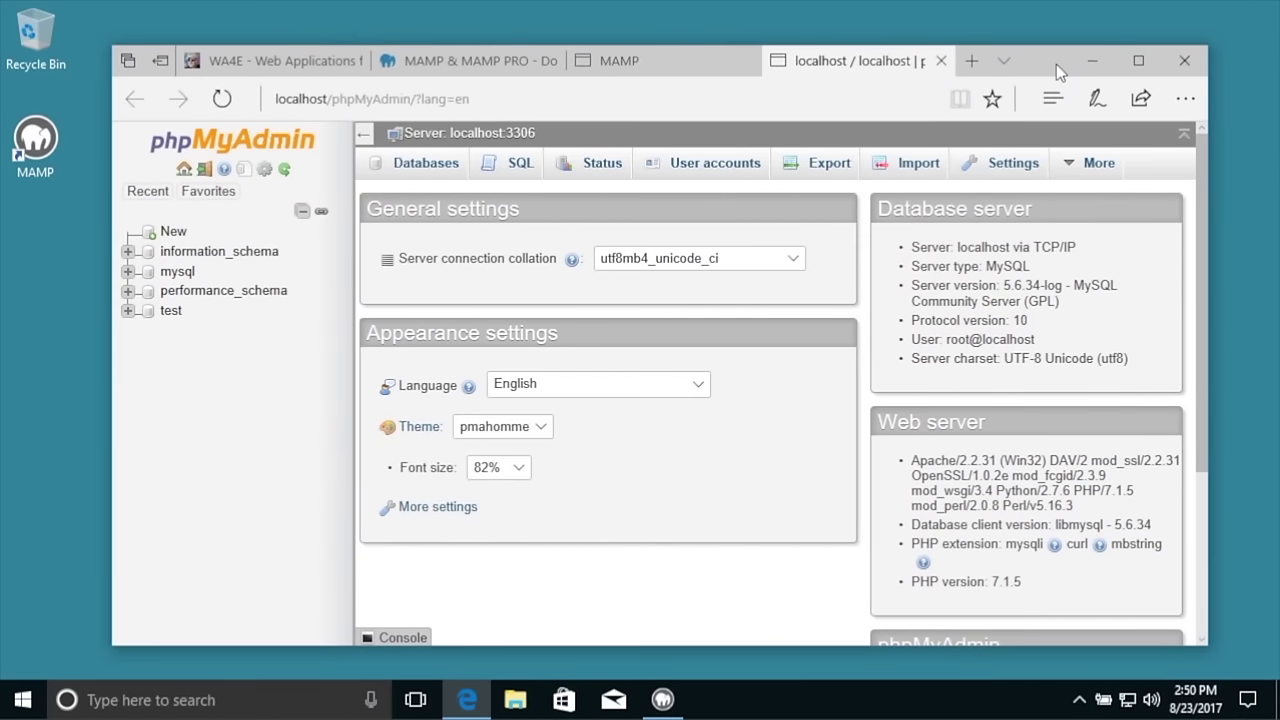
pyautogui.click(500, 68)
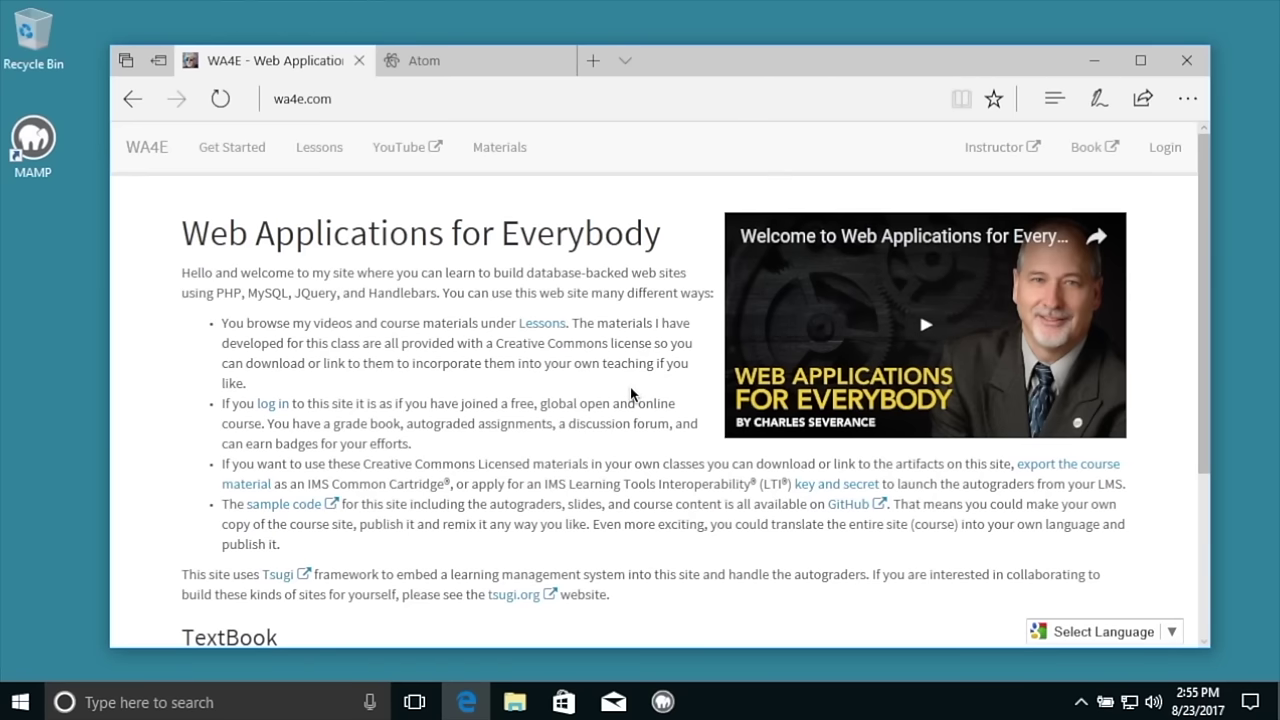
# Step: Download the Atom Windows 64-bit installer from atom.io and run it
pyautogui.click(464, 66)
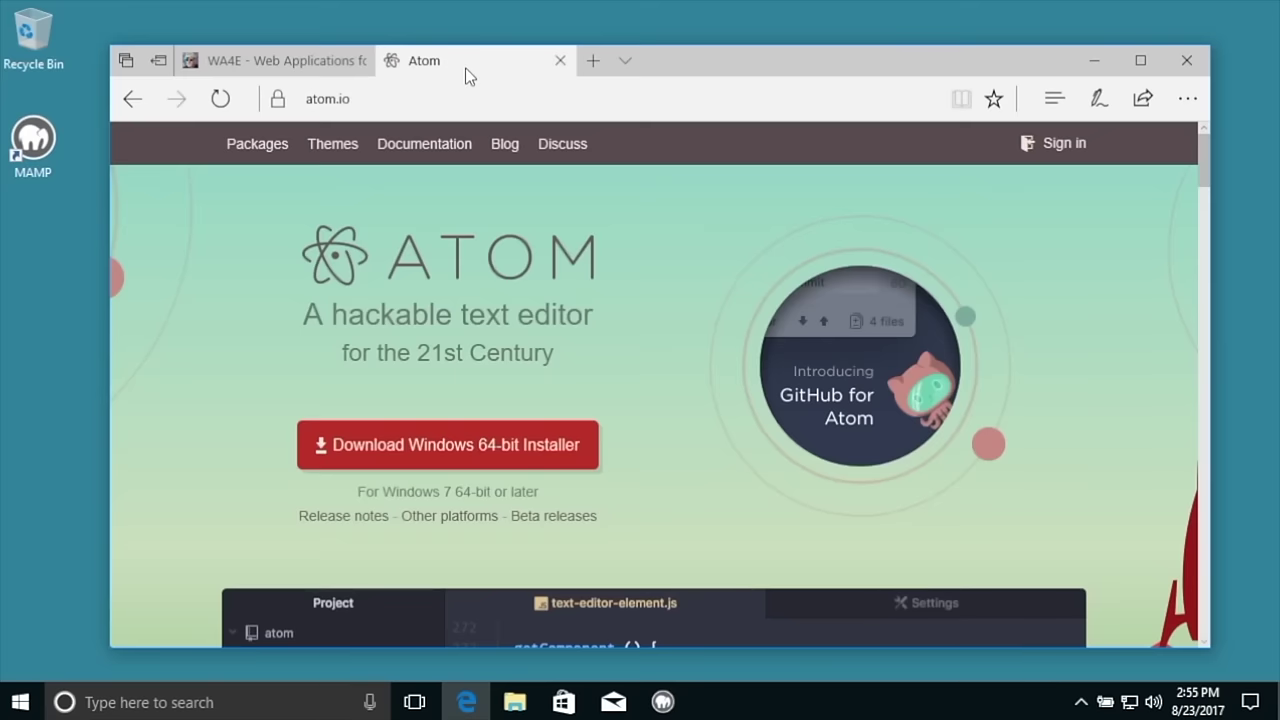
pyautogui.click(550, 452)
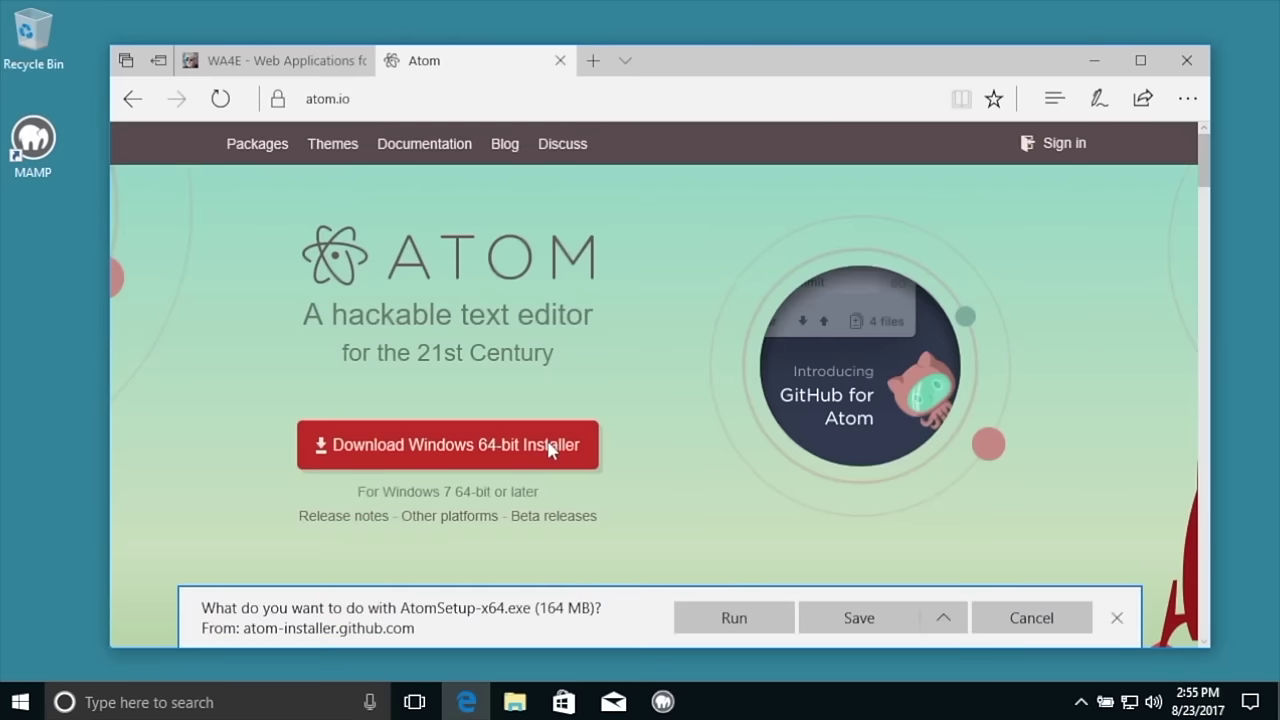
pyautogui.click(732, 614)
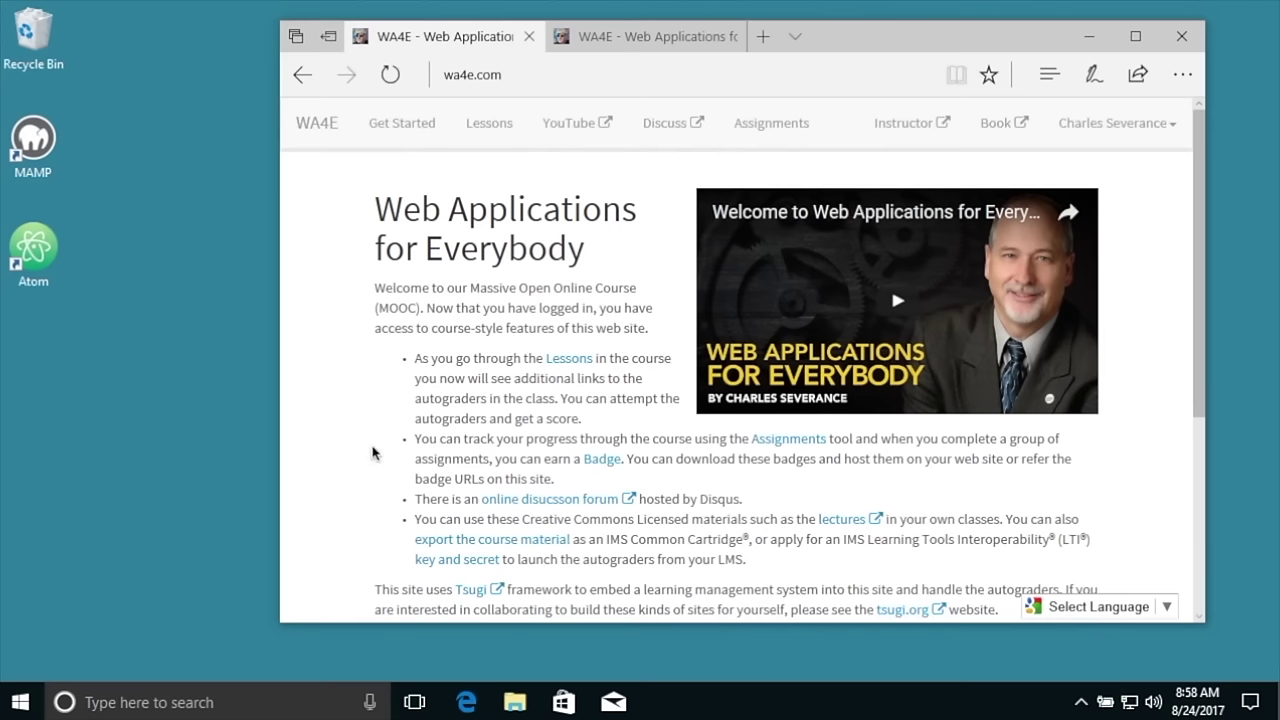
# Step: Launch Atom and MAMP from the desktop and start the Apache and MySQL servers
pyautogui.click(54, 254)
pyautogui.keyDown('ctrl'); pyautogui.click(50, 156); pyautogui.keyUp('ctrl')
pyautogui.click(50, 157)
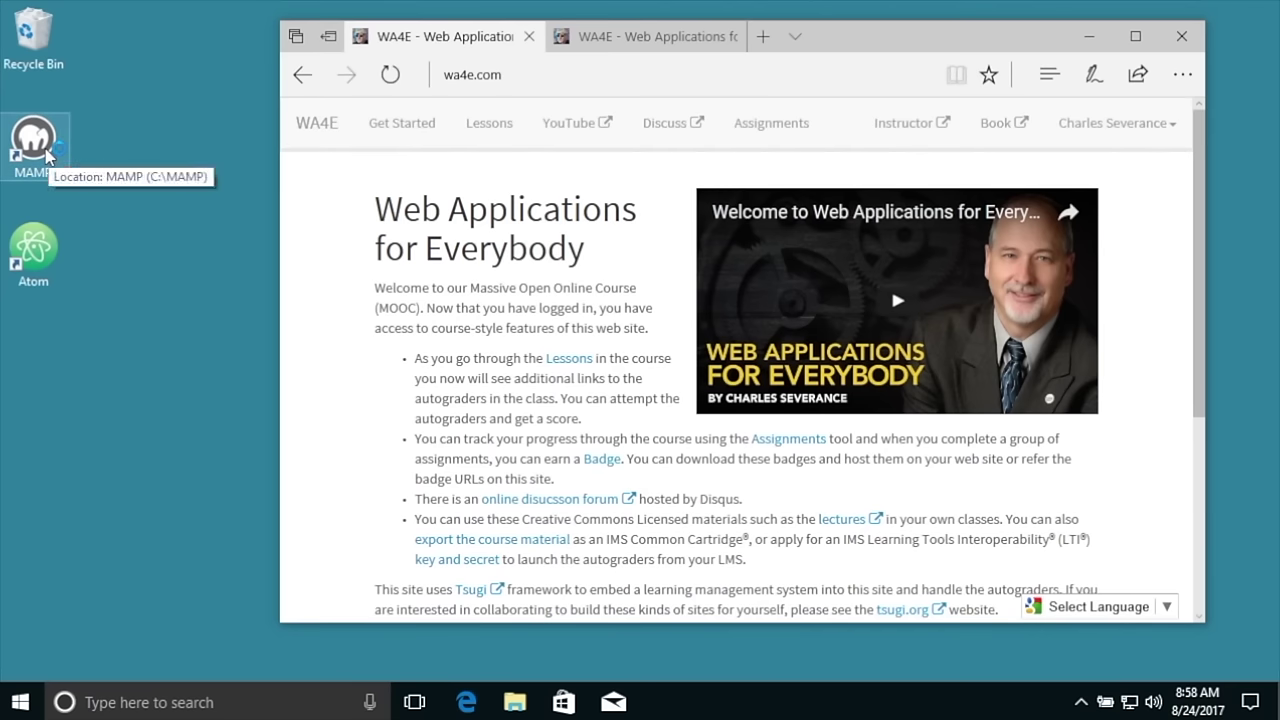
pyautogui.hotkey('alt', 'Tab')
pyautogui.hotkey('ctrl', 'l')
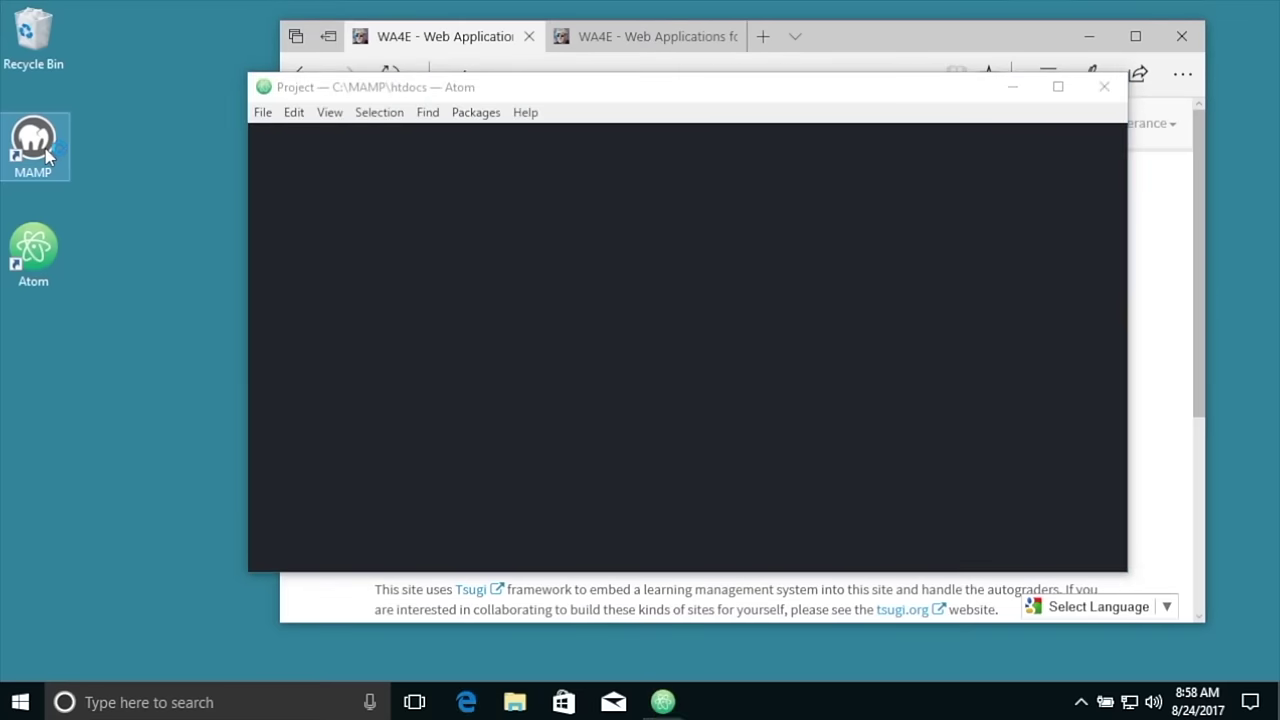
pyautogui.doubleClick(48, 150)
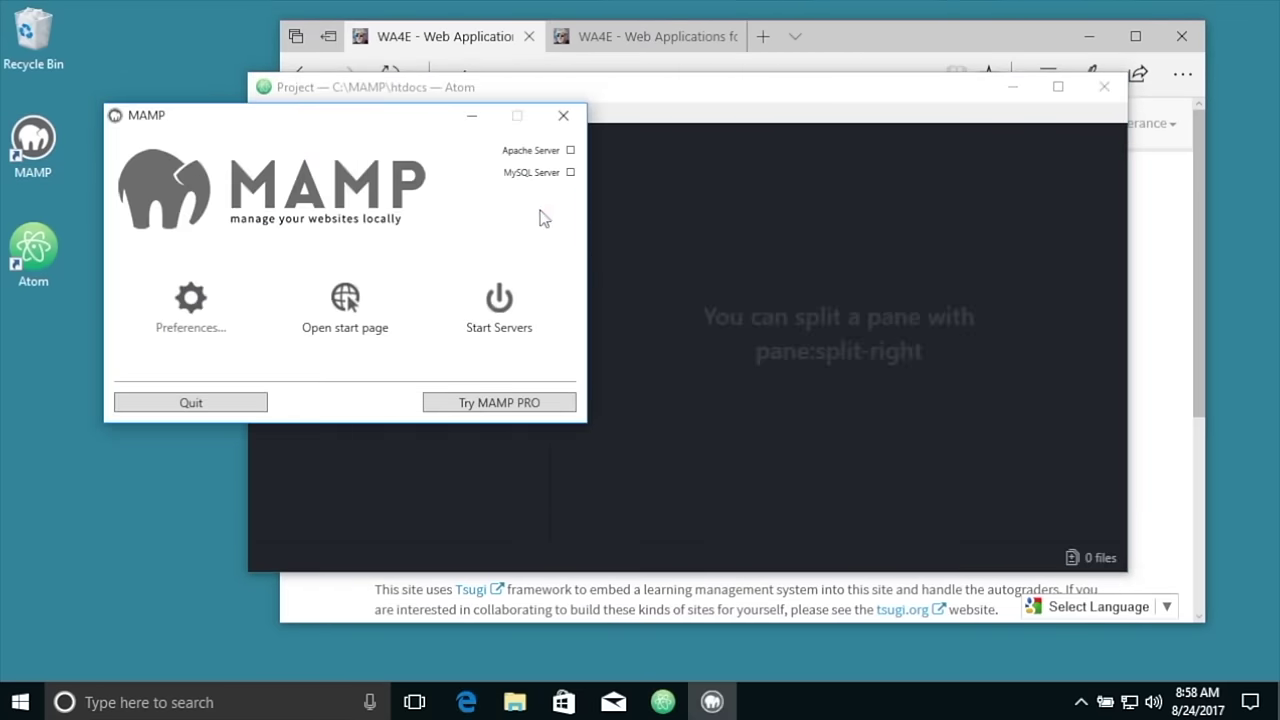
pyautogui.click(512, 306)
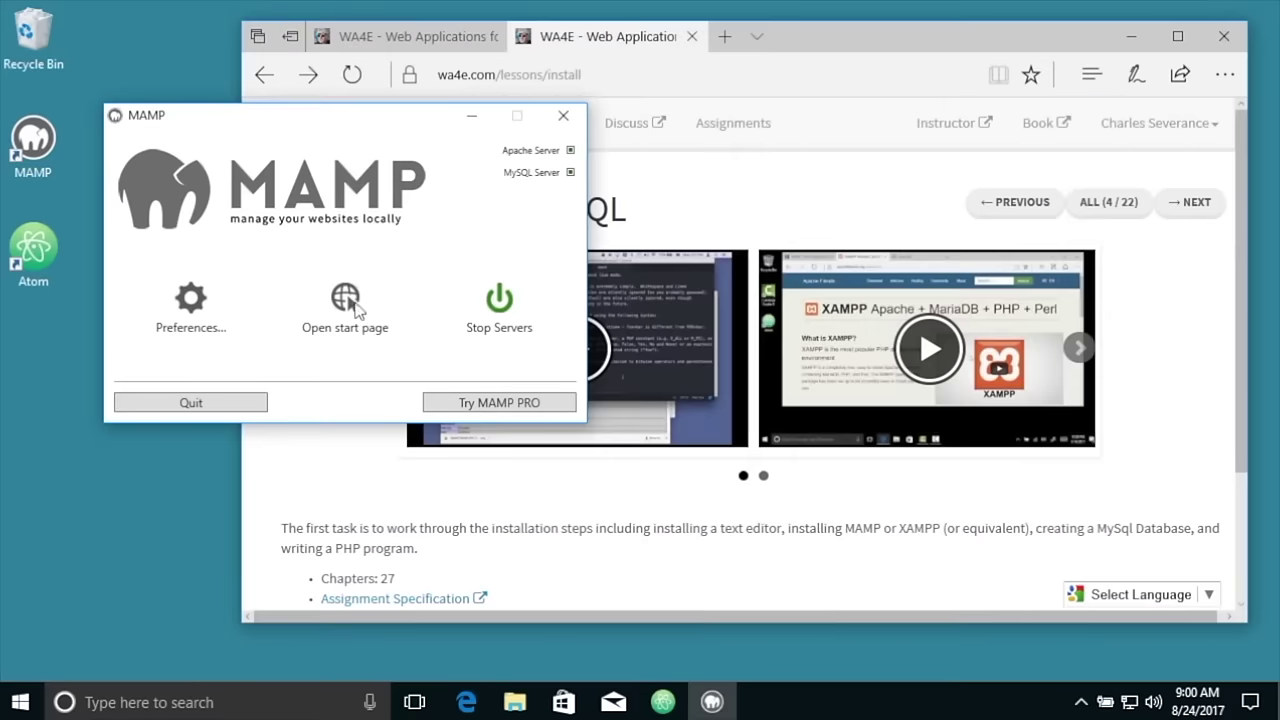
# Step: Open the MAMP start page, check its phpInfo and phpMyAdmin pages, and return to the start page
pyautogui.click(345, 298)
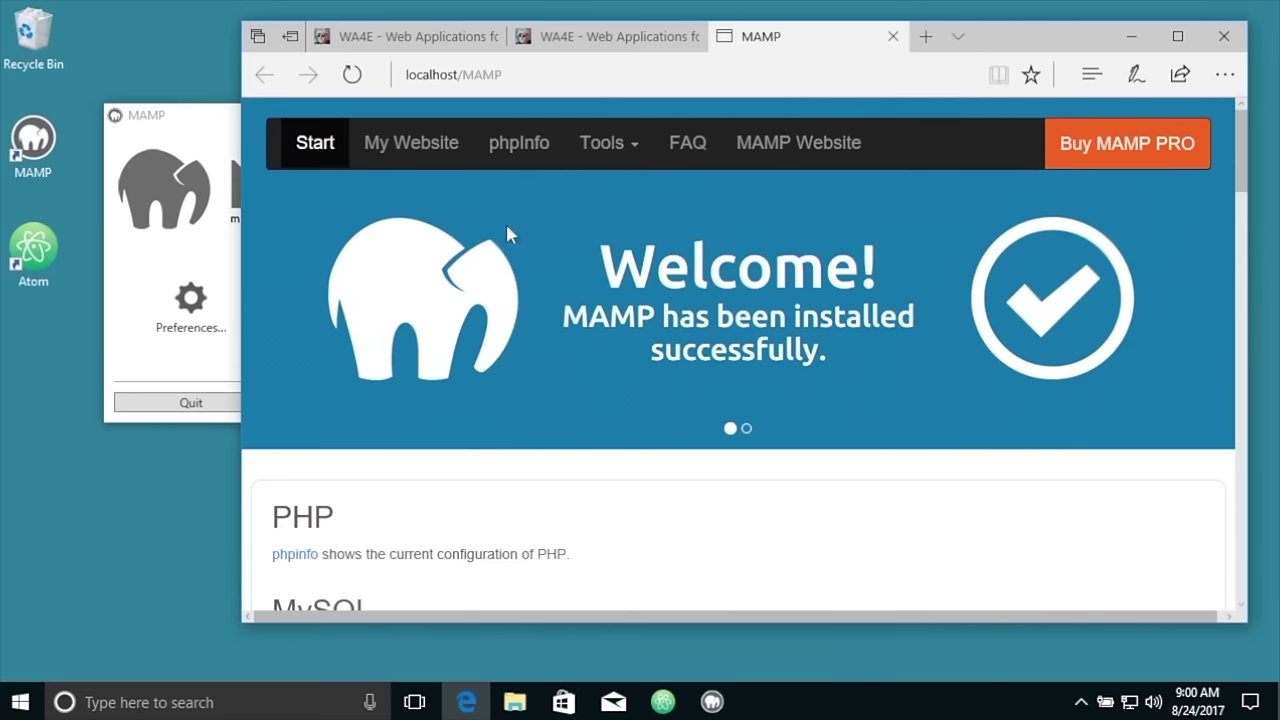
pyautogui.click(512, 143)
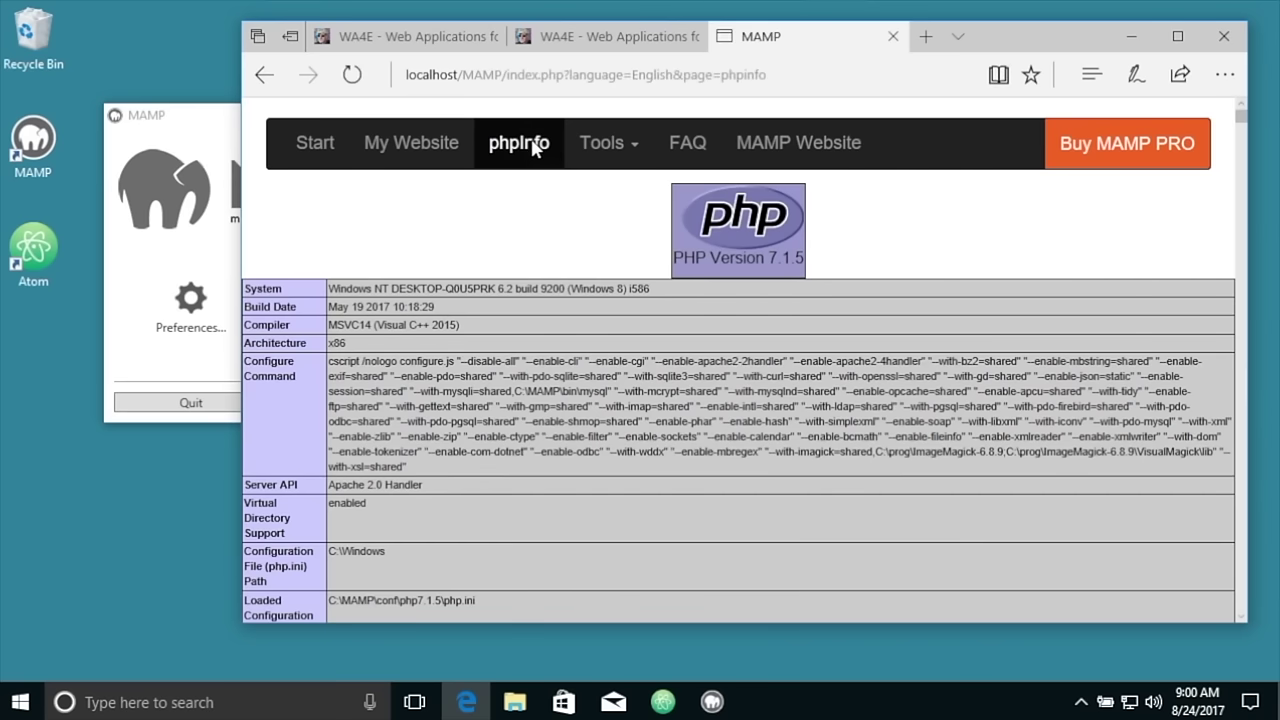
pyautogui.click(622, 145)
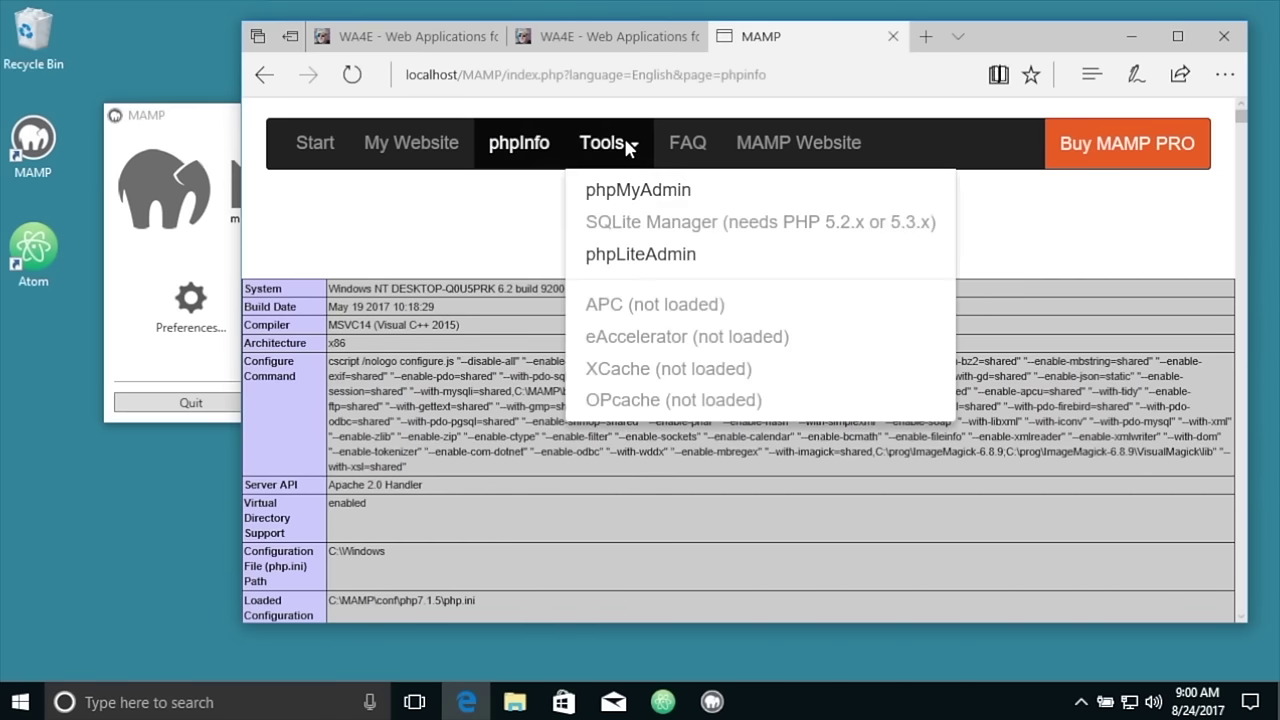
pyautogui.click(622, 189)
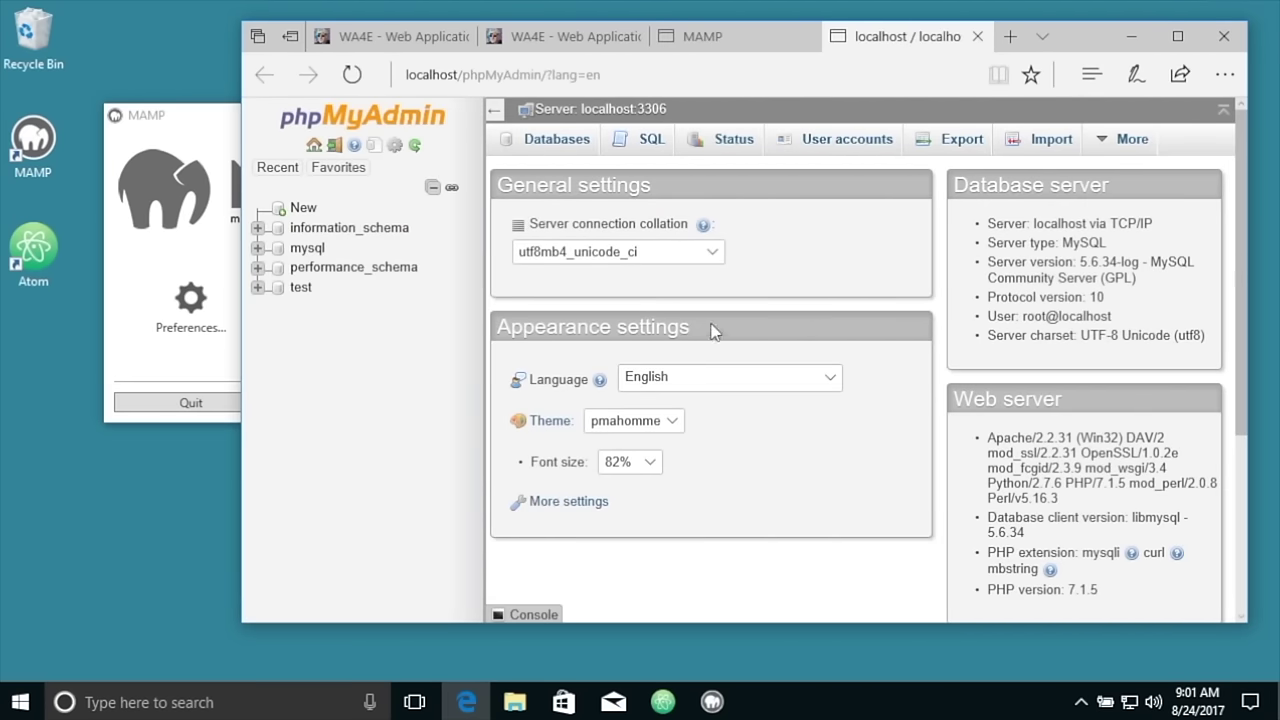
pyautogui.click(978, 37)
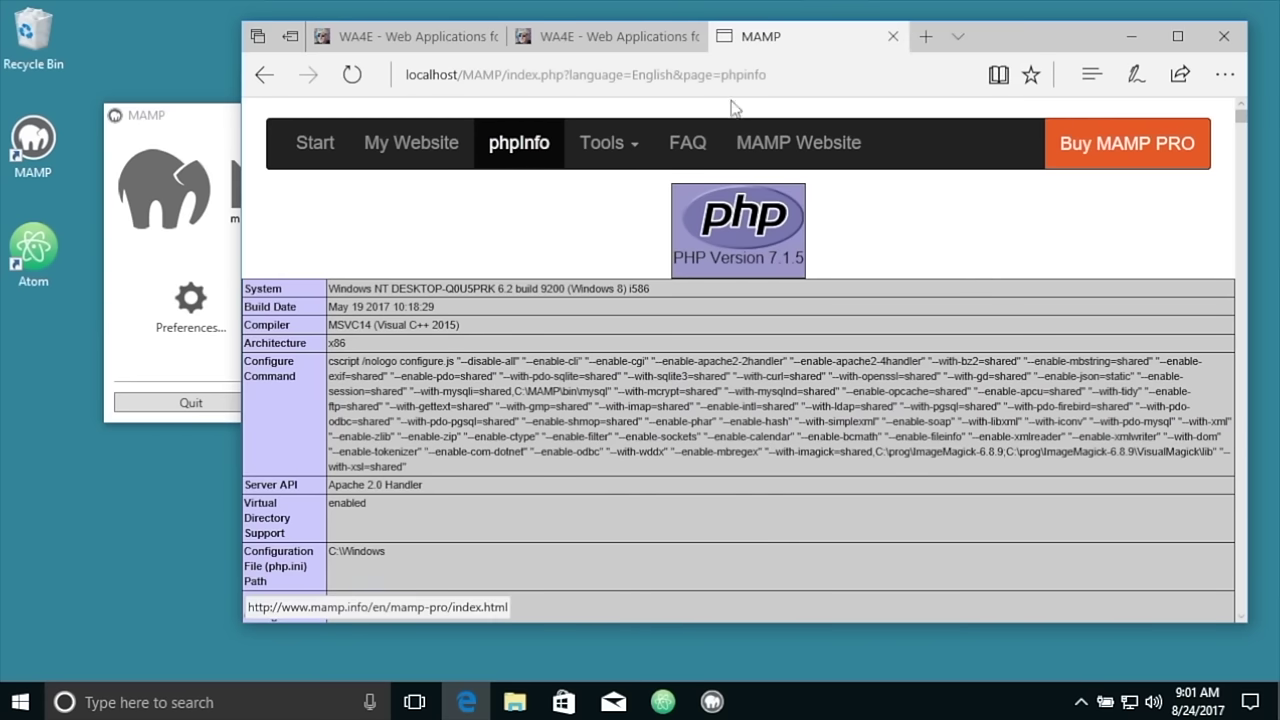
pyautogui.click(314, 150)
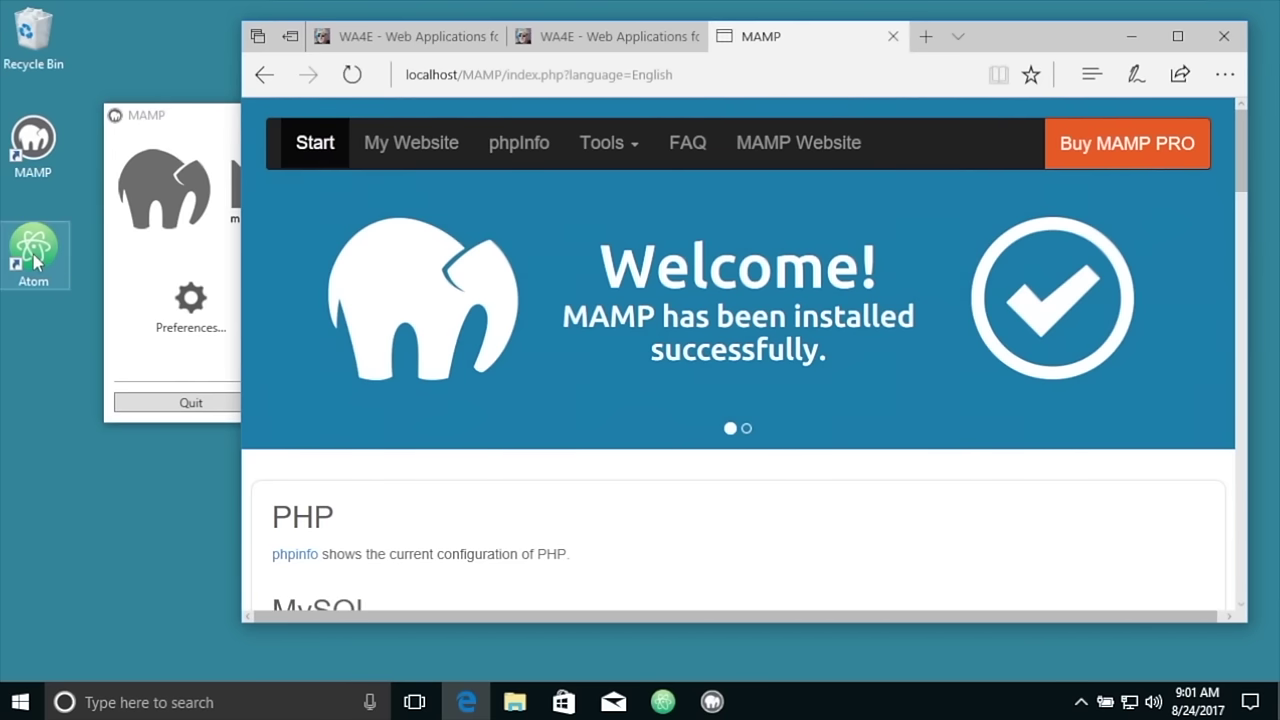
# Step: Switch to Atom and create a new file containing the heading "<h1>Hello from a Web Page</h1>"
pyautogui.click(33, 262)
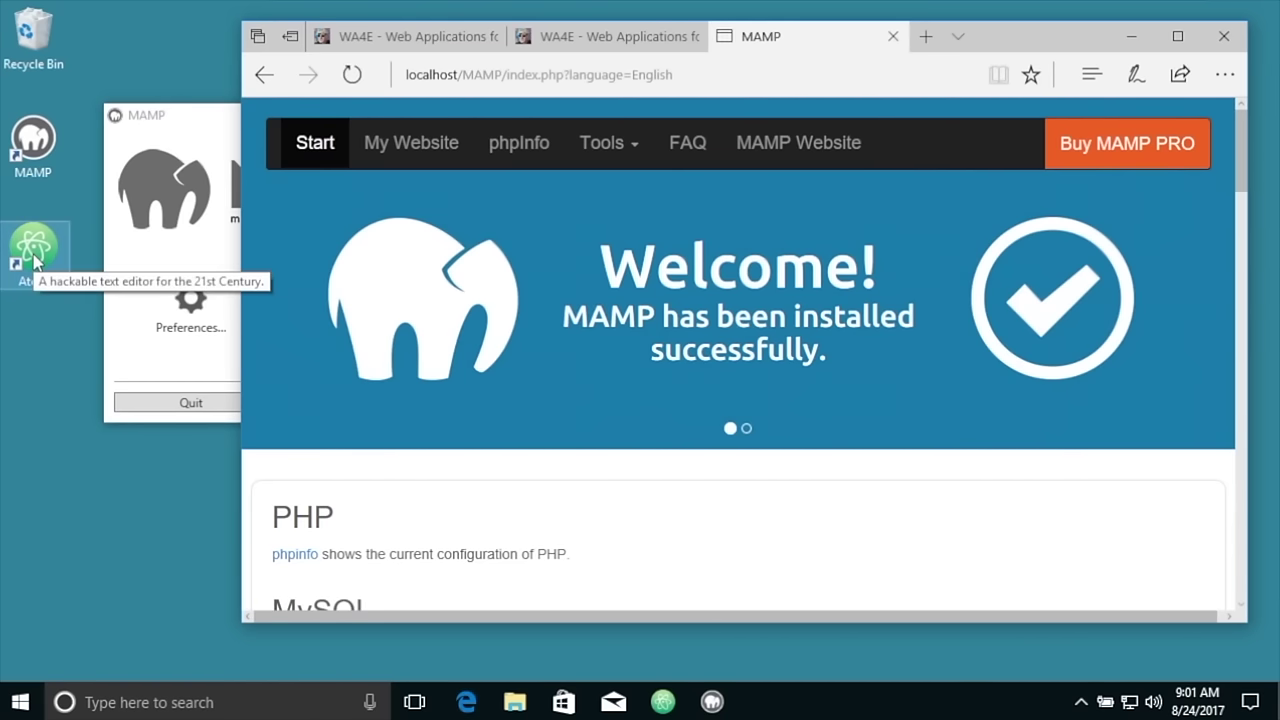
pyautogui.doubleClick(33, 262)
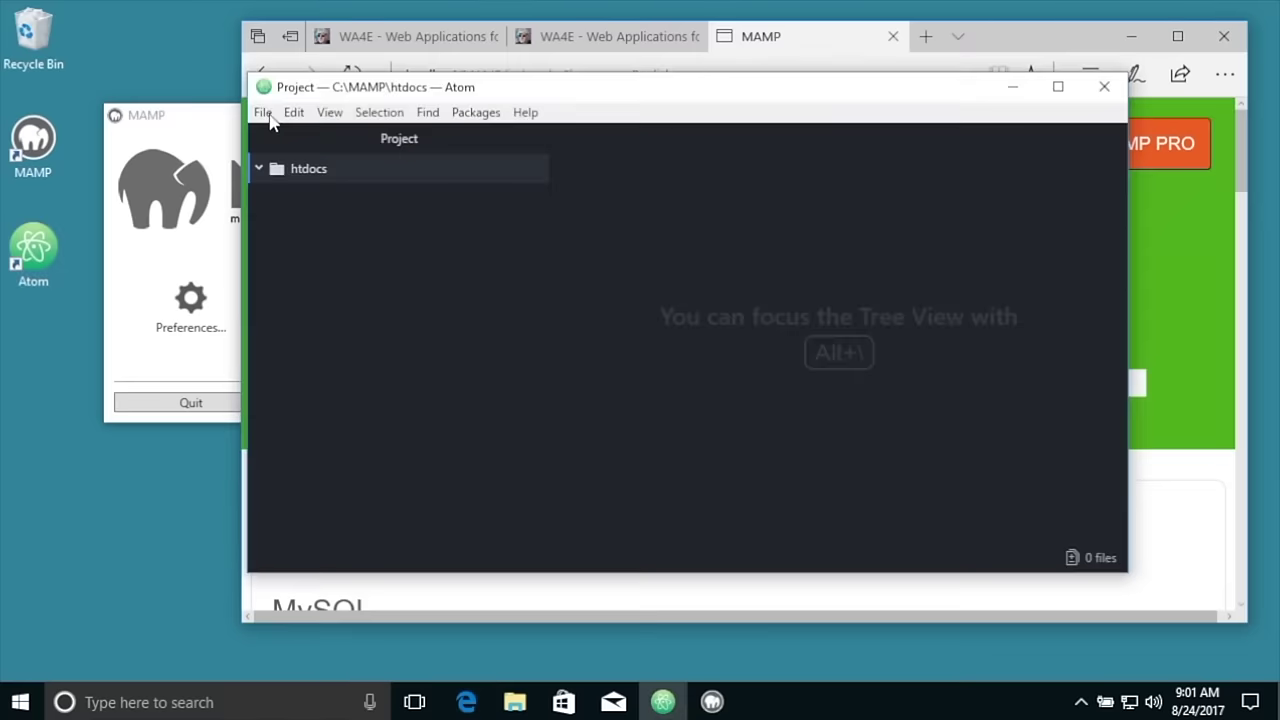
pyautogui.click(263, 113)
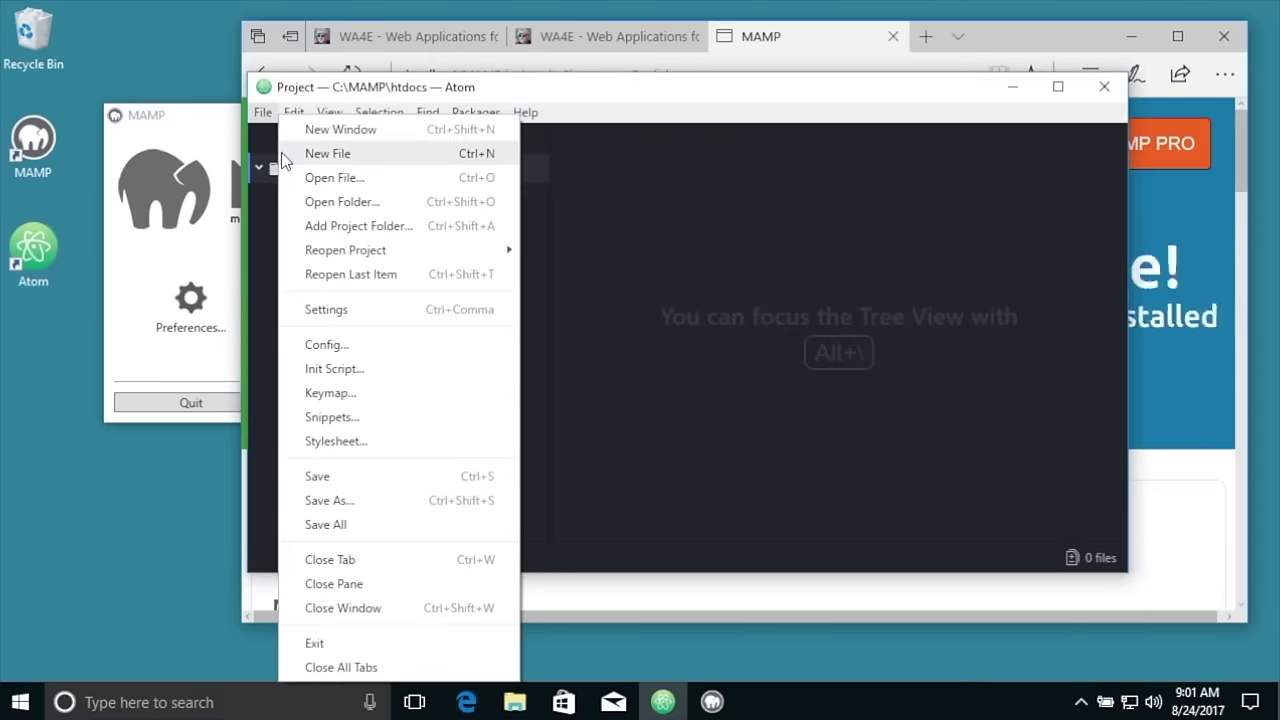
pyautogui.click(284, 156)
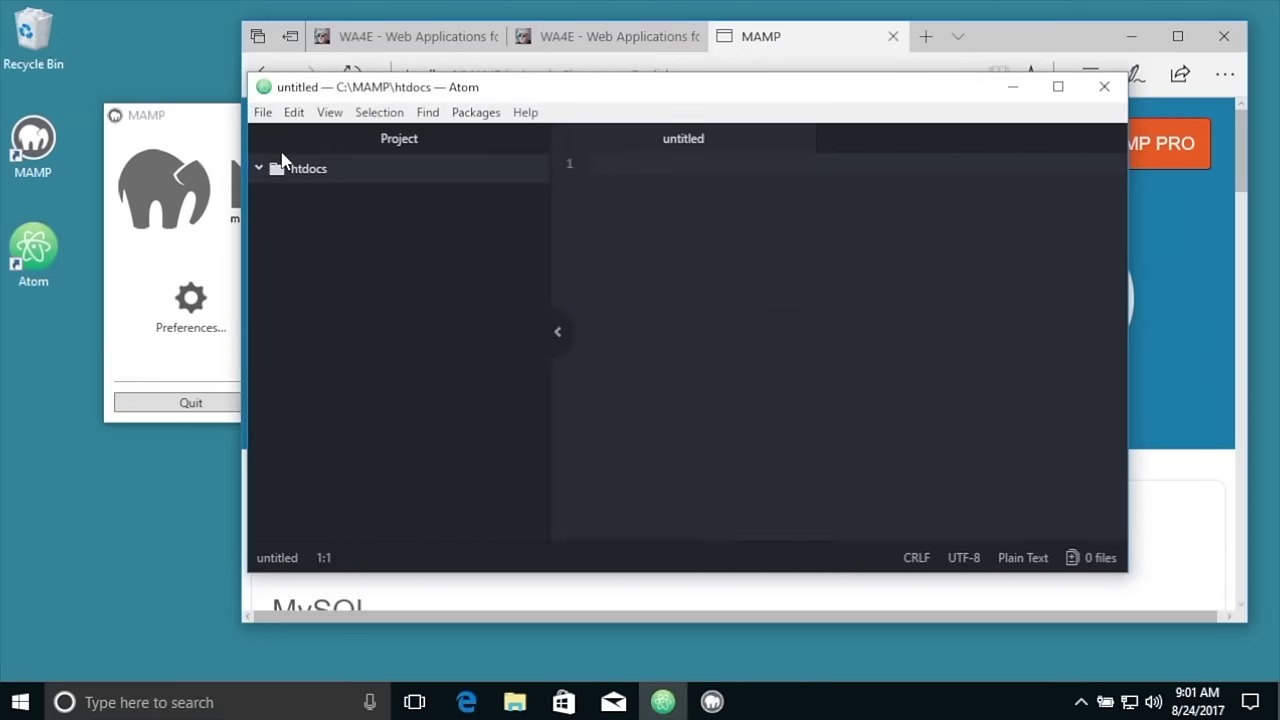
pyautogui.write('<h1>')
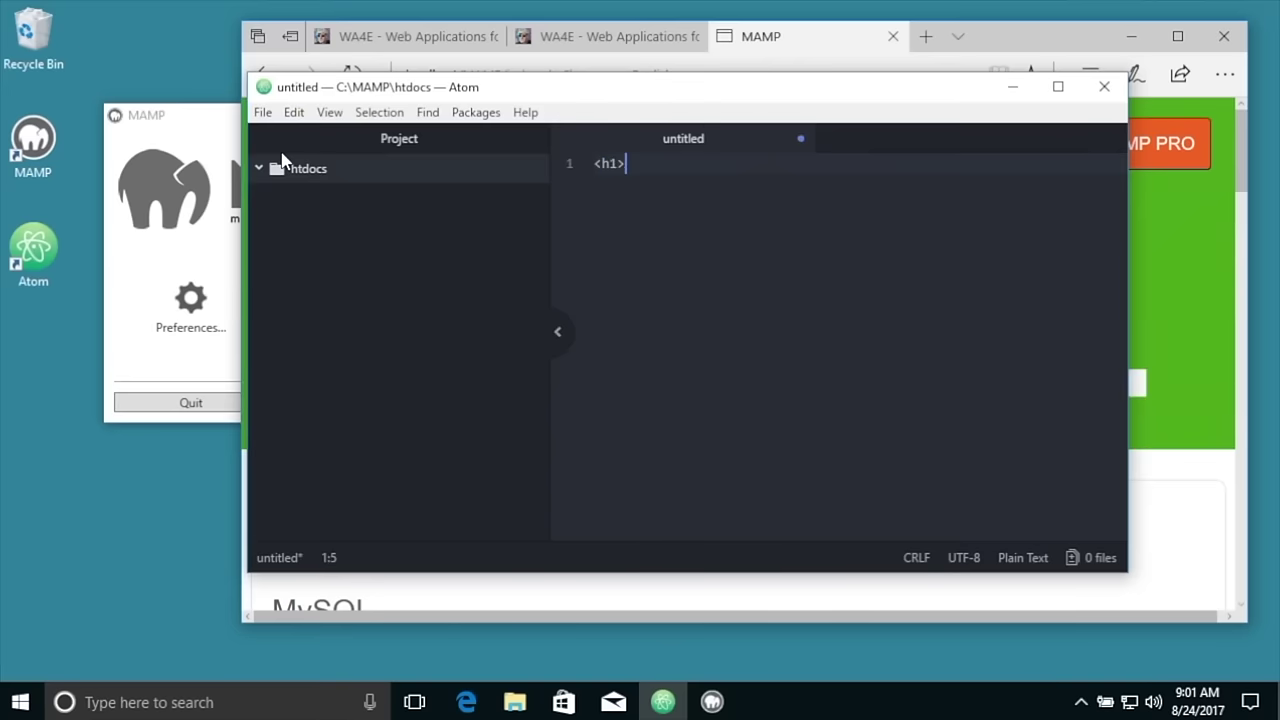
pyautogui.write('Hello from a Web Page')
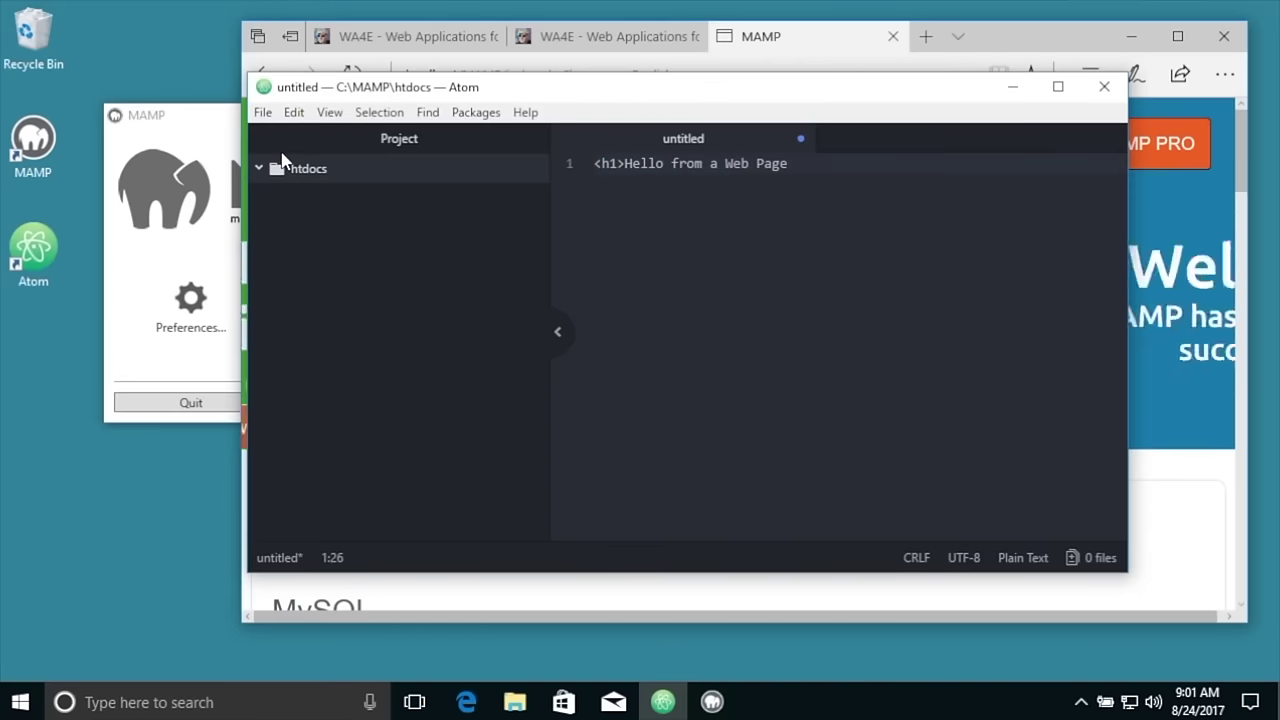
pyautogui.write('</h1>')
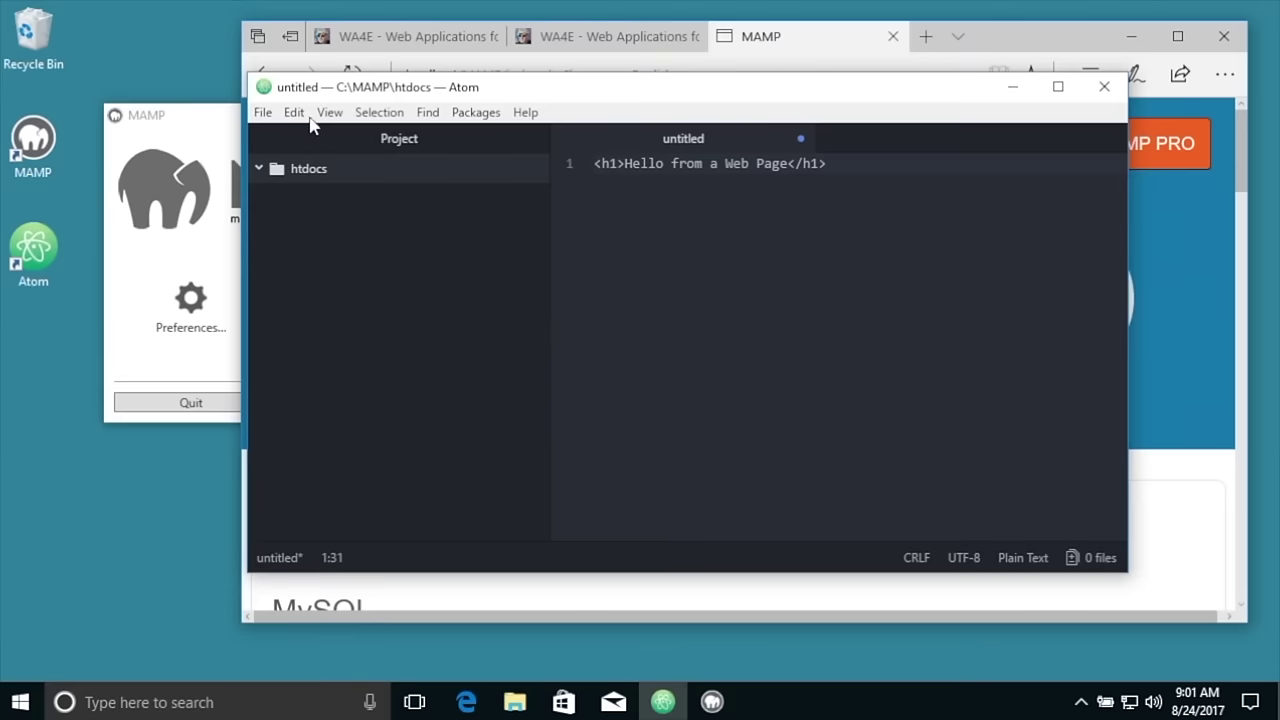
# Step: Start saving the new file, creating a folder named "first" inside C:\MAMP\htdocs as its location
pyautogui.click(263, 112)
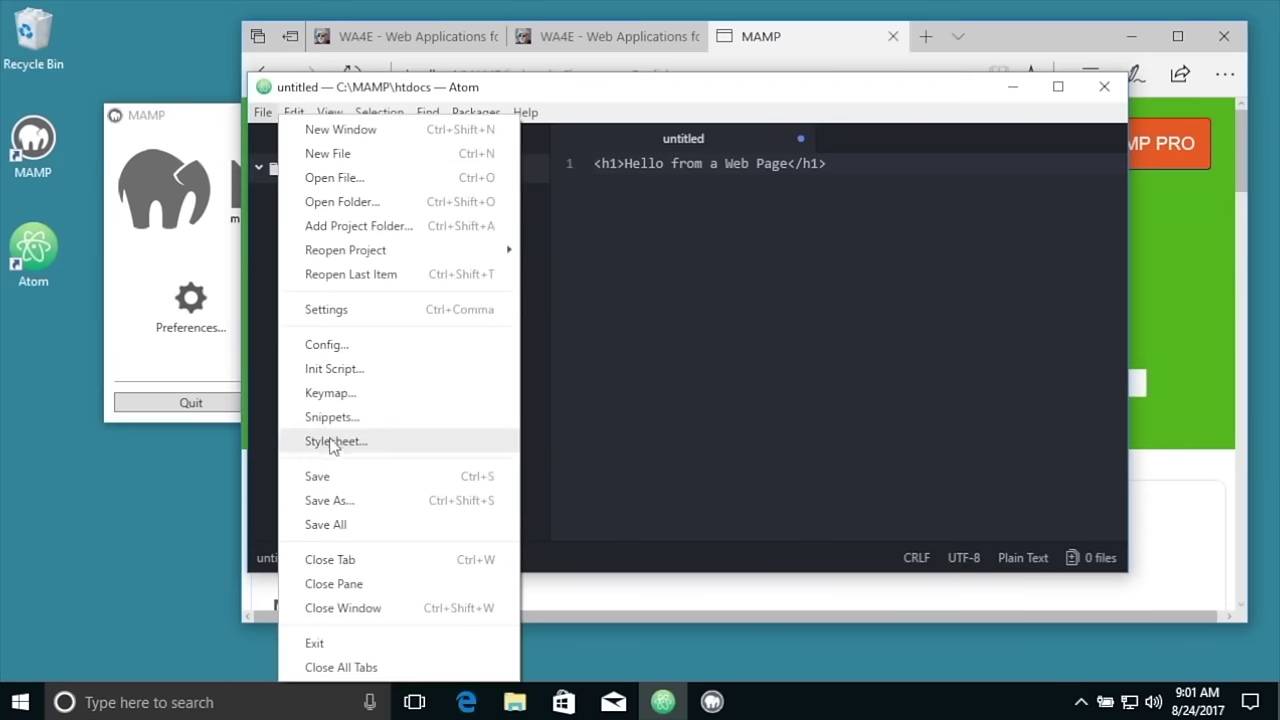
pyautogui.click(318, 476)
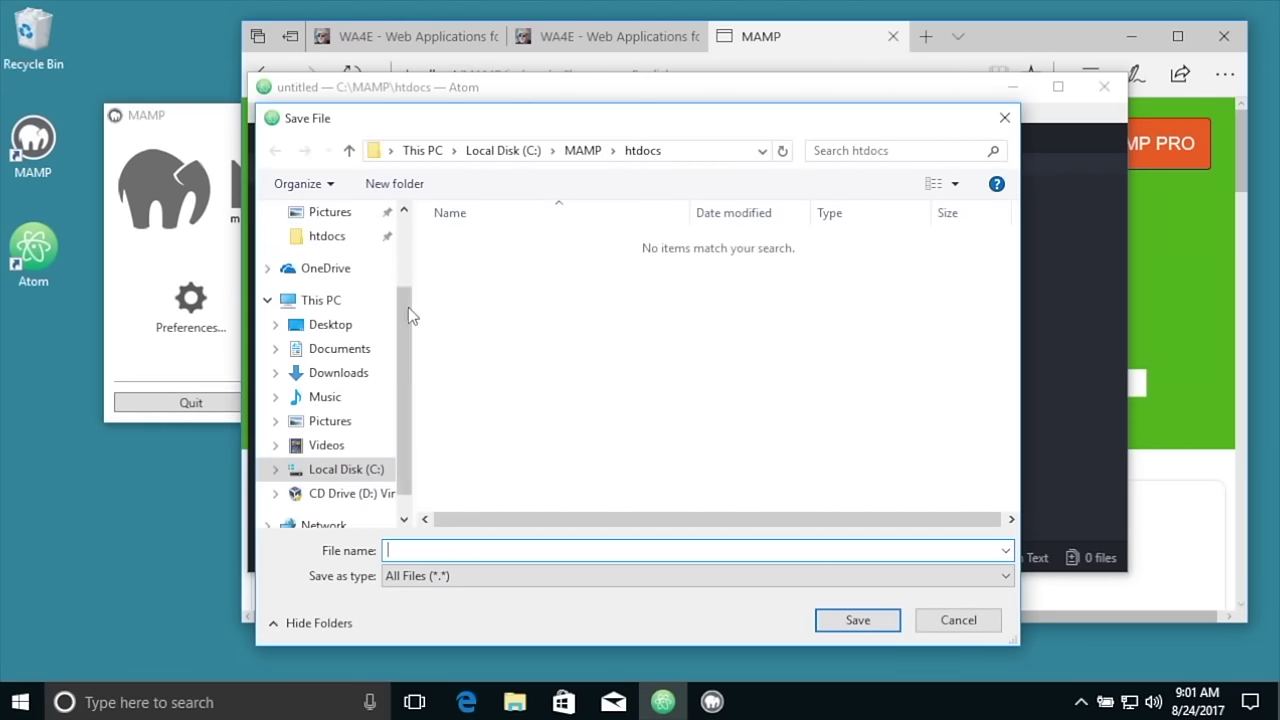
pyautogui.moveTo(408, 317); pyautogui.dragTo(408, 163)
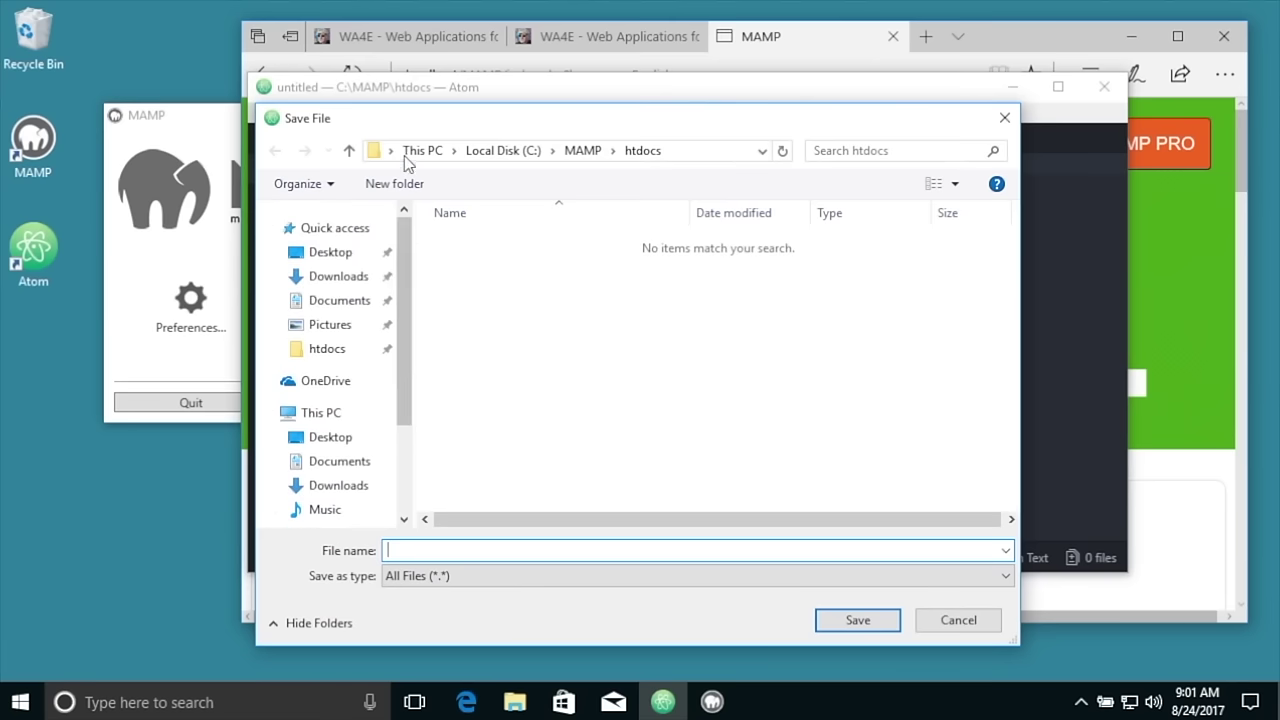
pyautogui.click(312, 350)
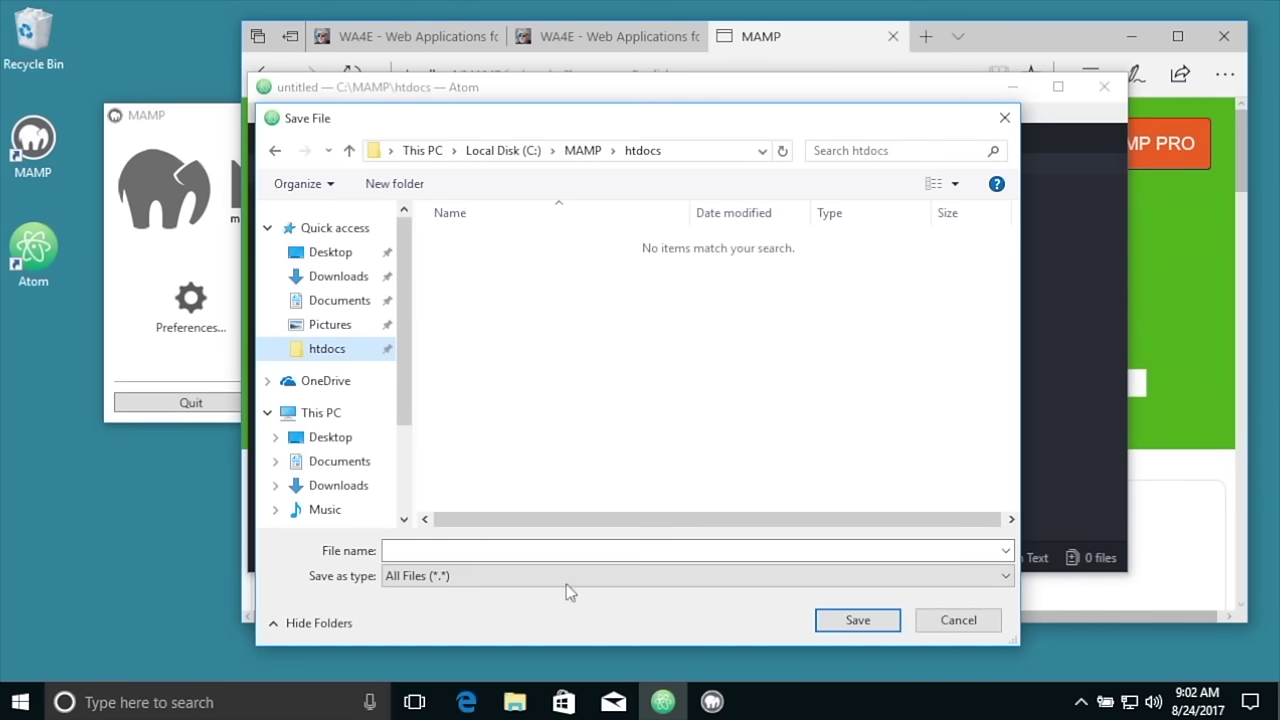
pyautogui.click(416, 186)
pyautogui.write('first')
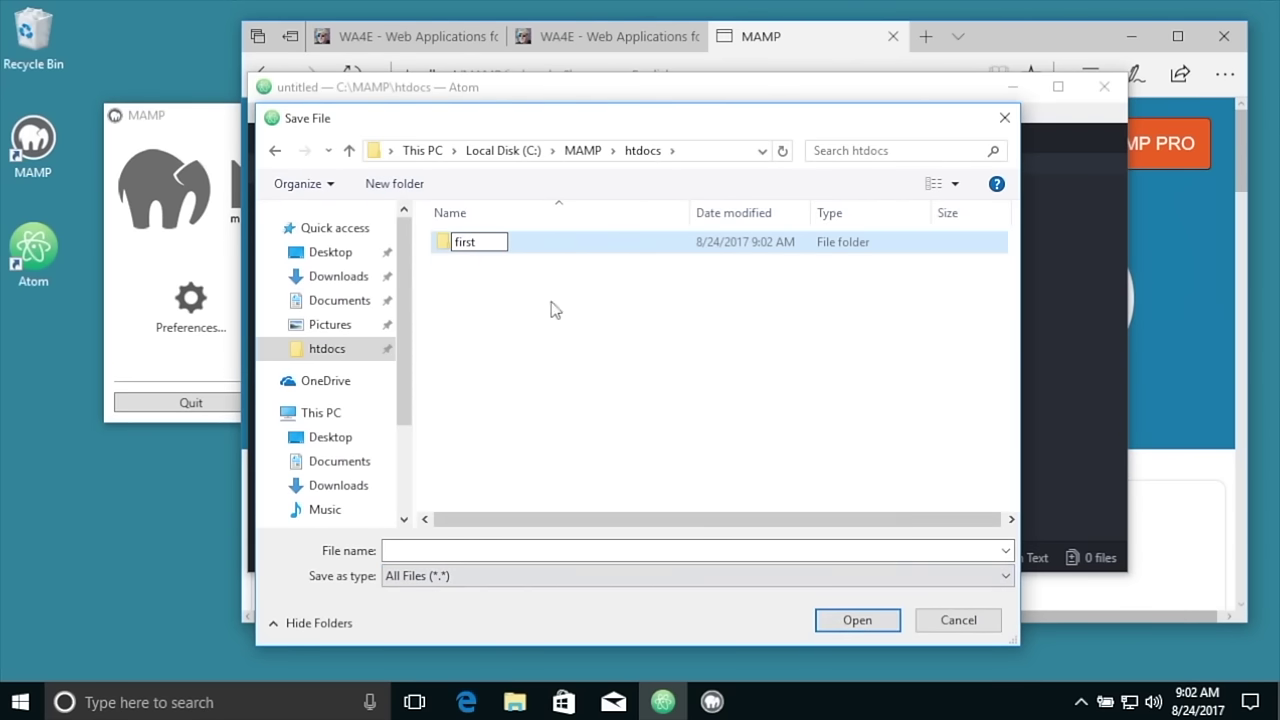
pyautogui.click(575, 382)
pyautogui.doubleClick(445, 246)
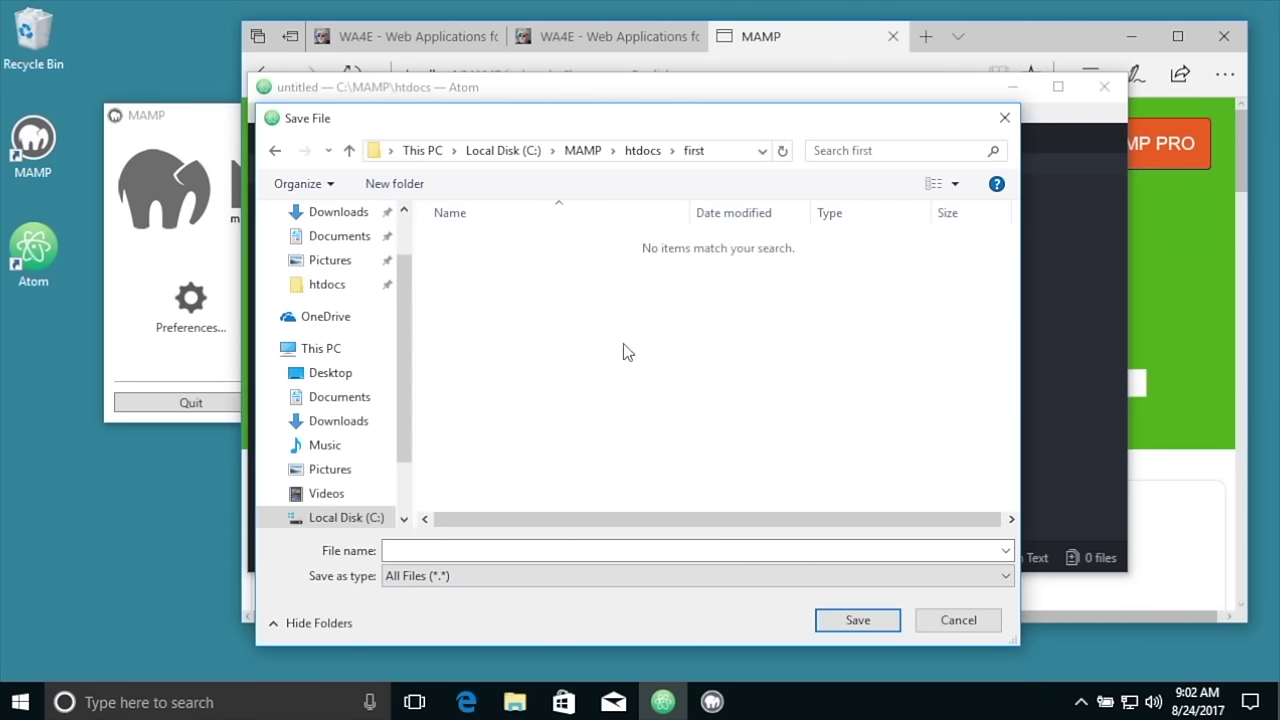
# Step: Name the file index.php for saving in the first folder
pyautogui.click(490, 548)
pyautogui.write('in')
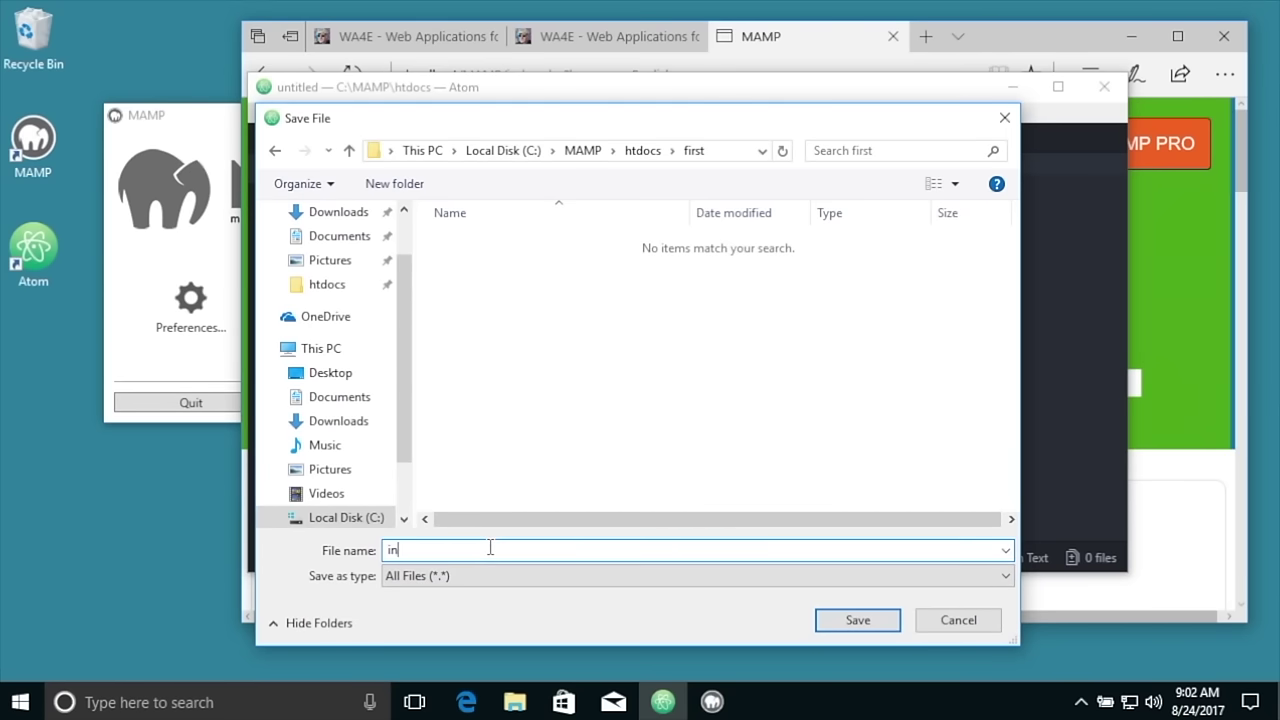
pyautogui.write('dex.php')
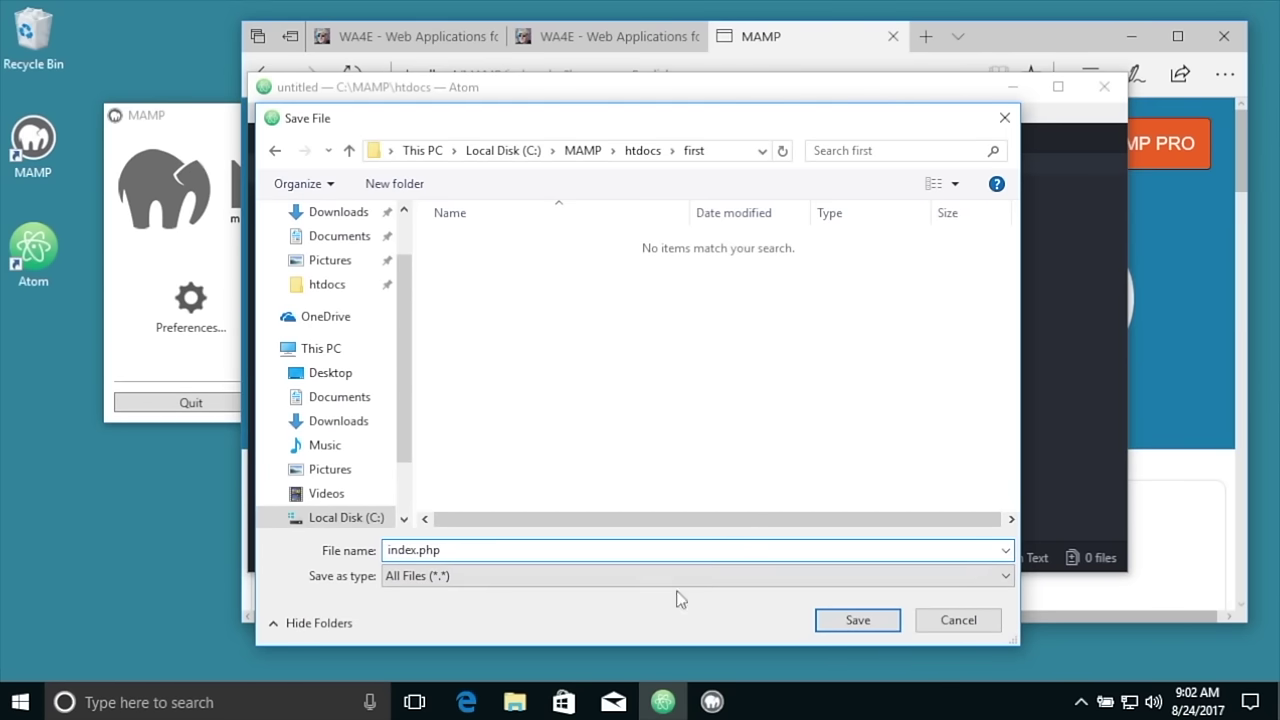
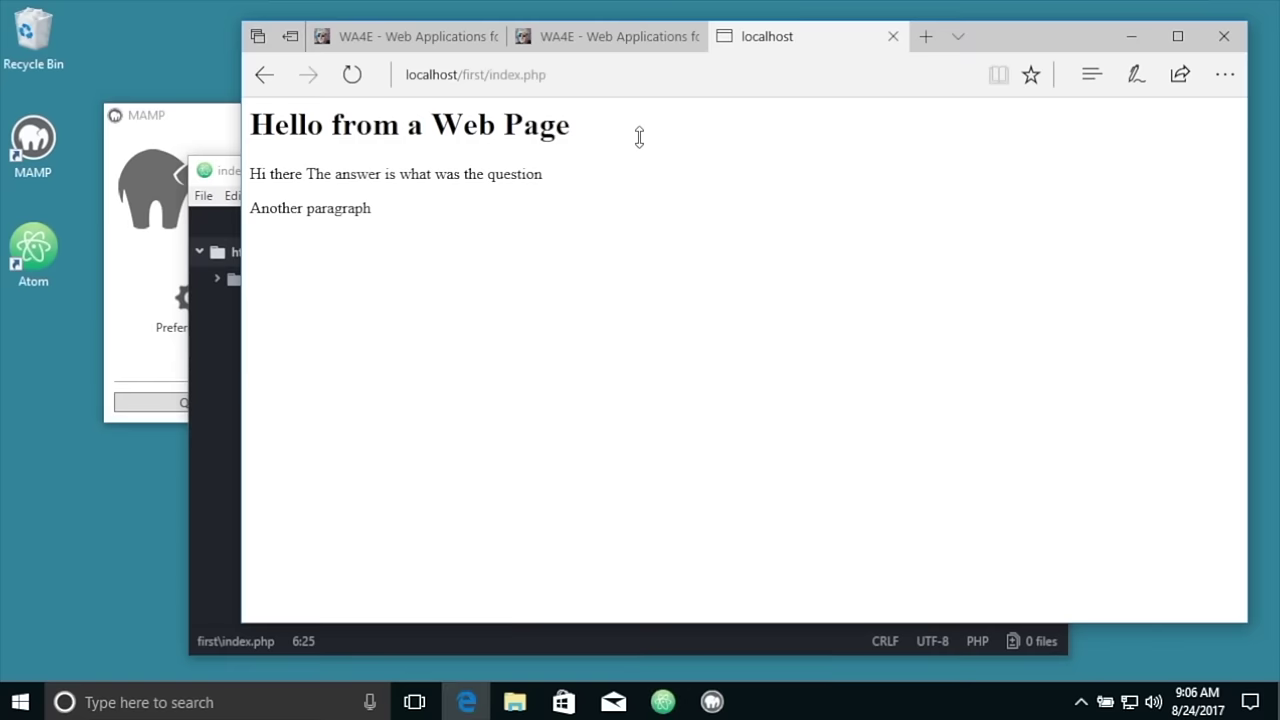
# Step: Reload localhost/first/index.php in the browser and highlight the paragraph generated by the PHP code
pyautogui.click(560, 74)
pyautogui.press('Return')
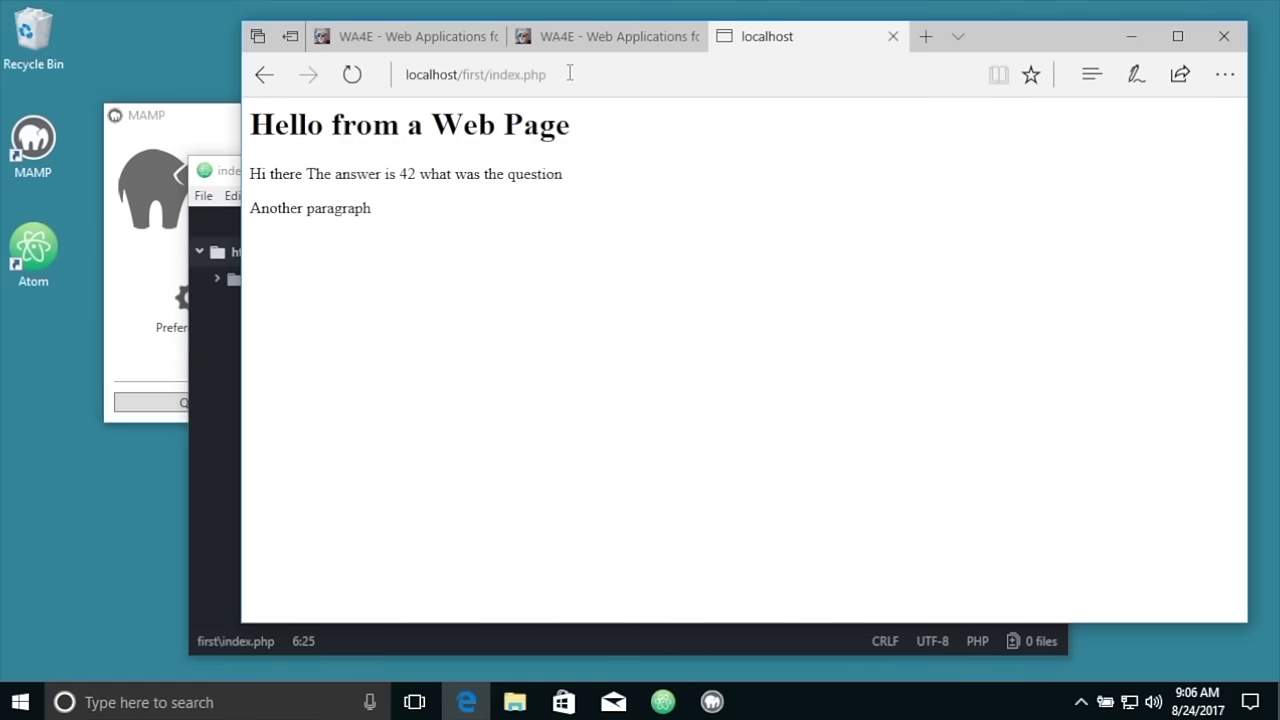
pyautogui.doubleClick(407, 175)
pyautogui.moveTo(255, 175); pyautogui.dragTo(557, 185)
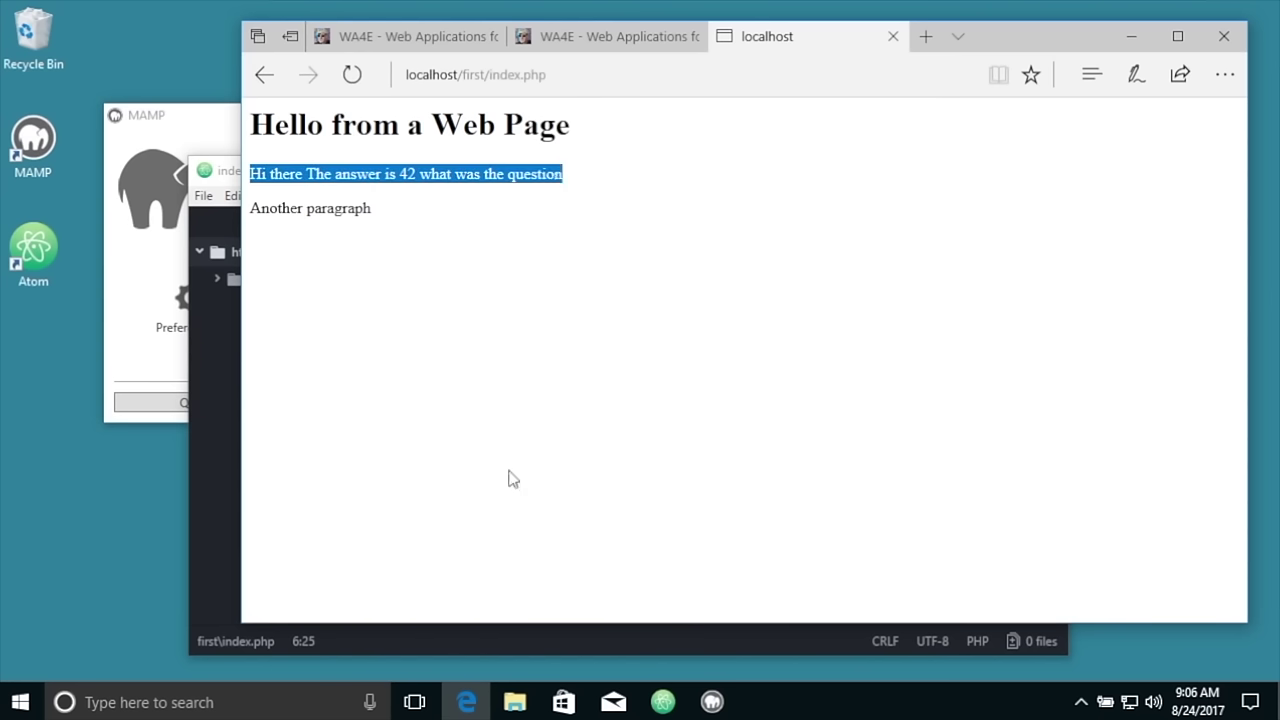
# Step: Switch to Atom, highlight the PHP block in lines 3 to 7 of index.php, and expand the first folder
pyautogui.click(533, 640)
pyautogui.moveTo(553, 373); pyautogui.dragTo(531, 290)
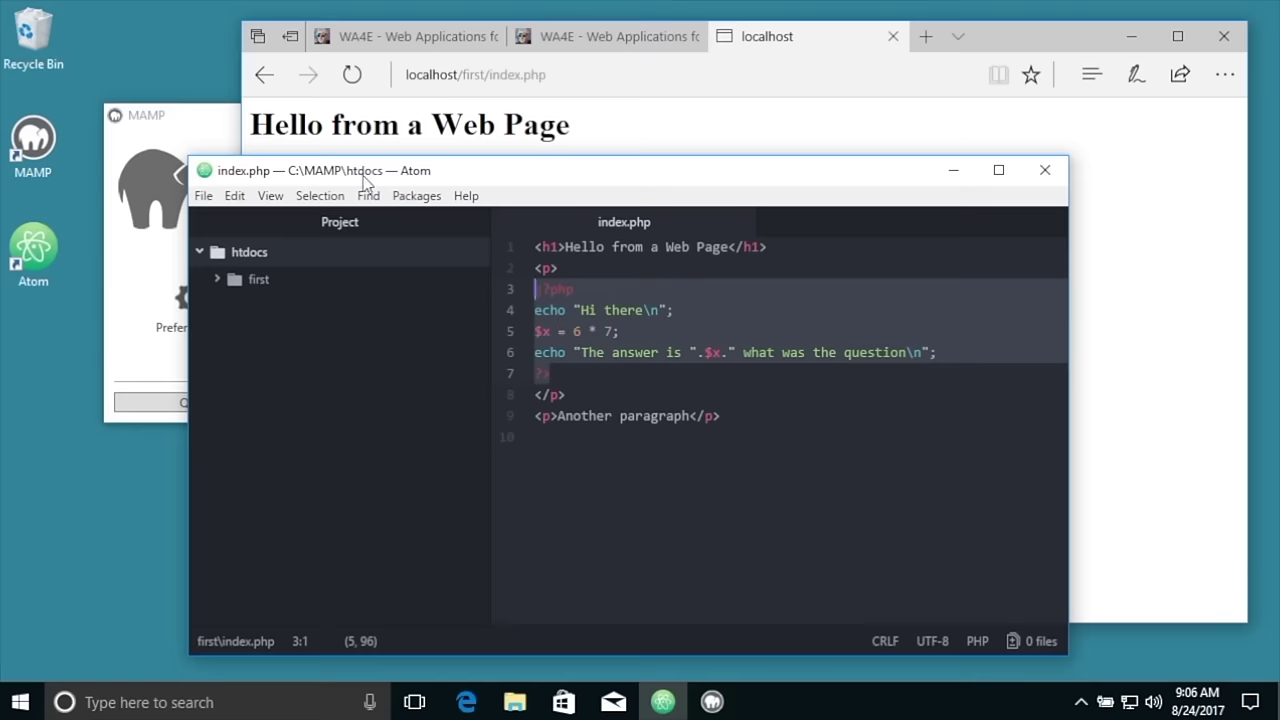
pyautogui.click(257, 279)
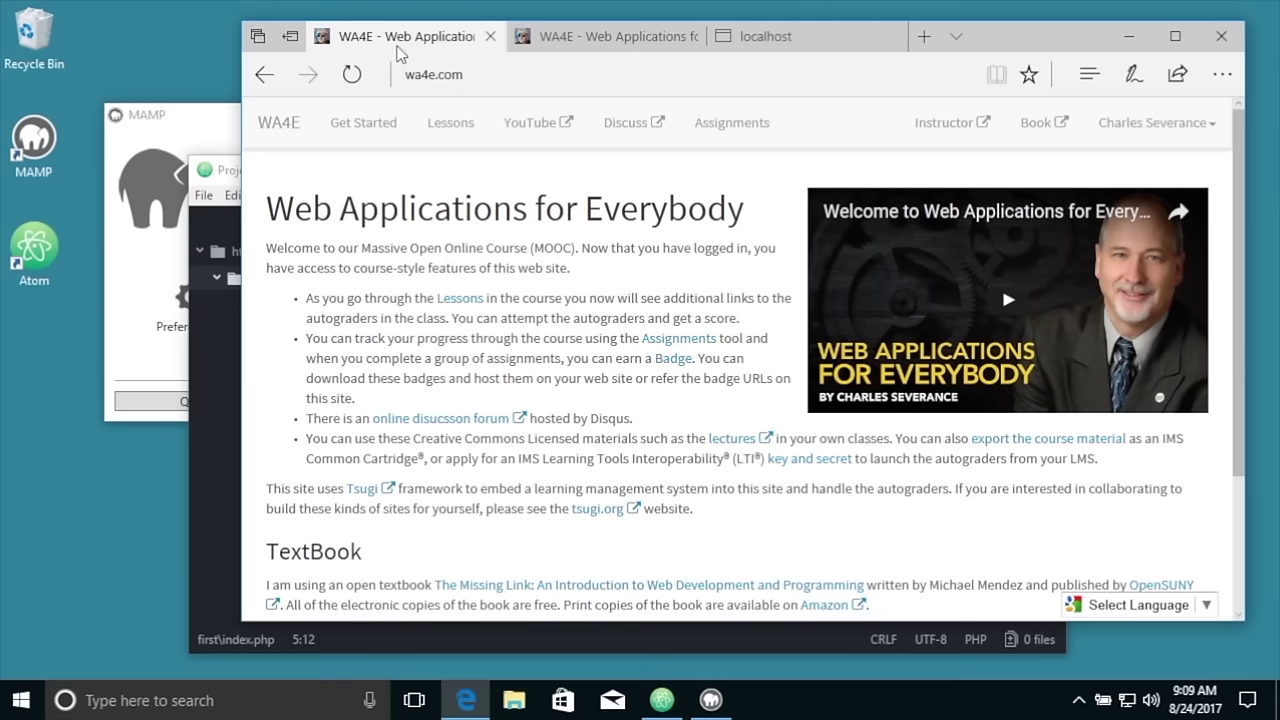
# Step: Switch to the browser and show the localhost/first/index.php page
pyautogui.moveTo(750, 52)
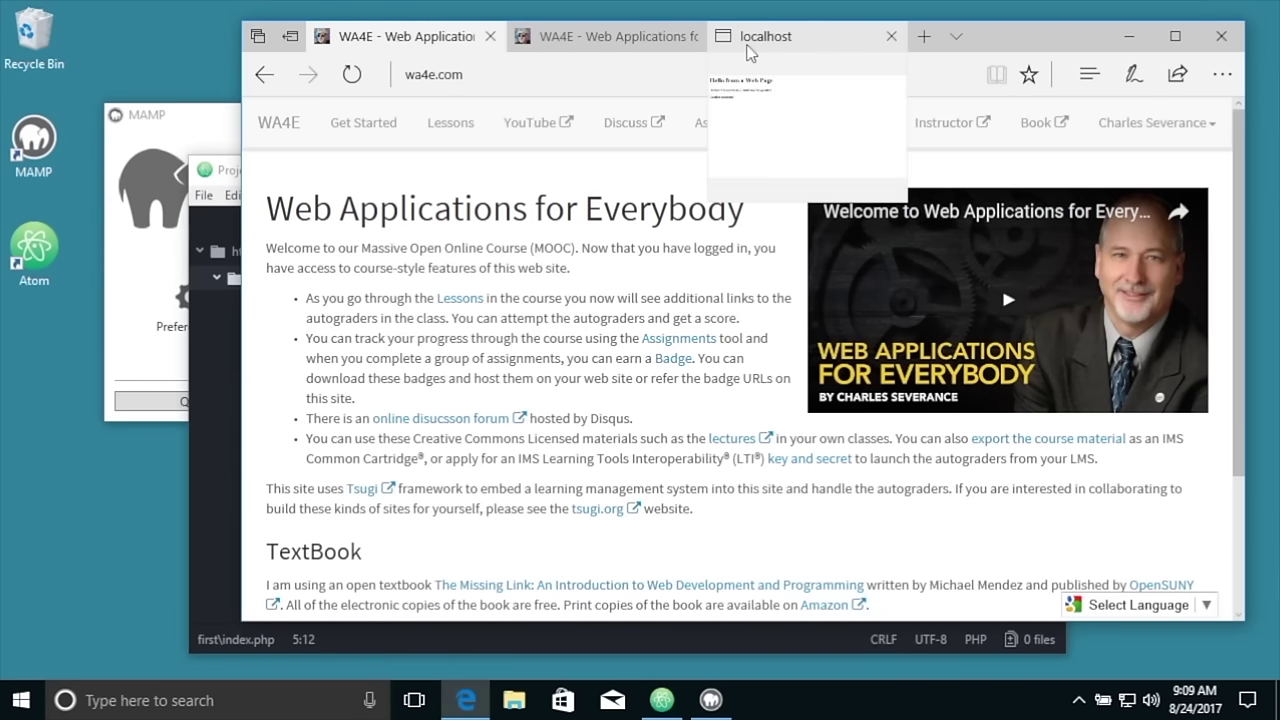
pyautogui.click(755, 42)
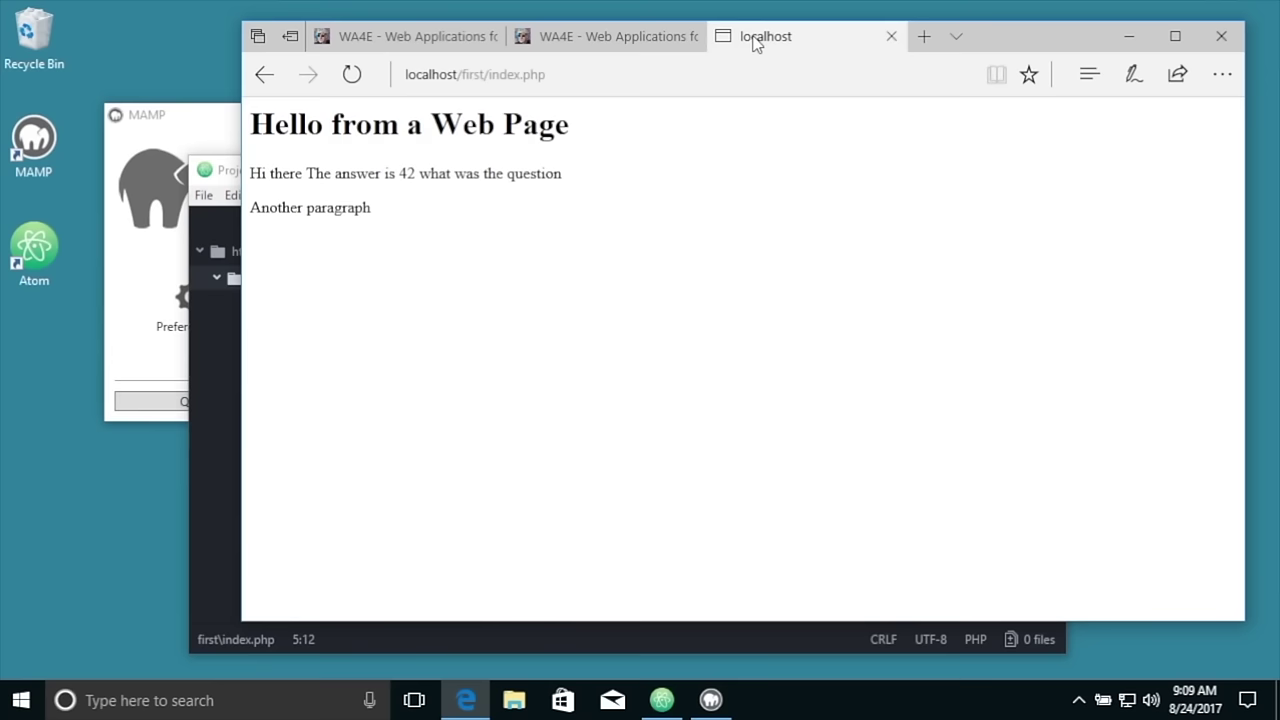
# Step: Switch to Atom, delete the semicolon at the end of line 5 in index.php, and save the file
pyautogui.click(224, 336)
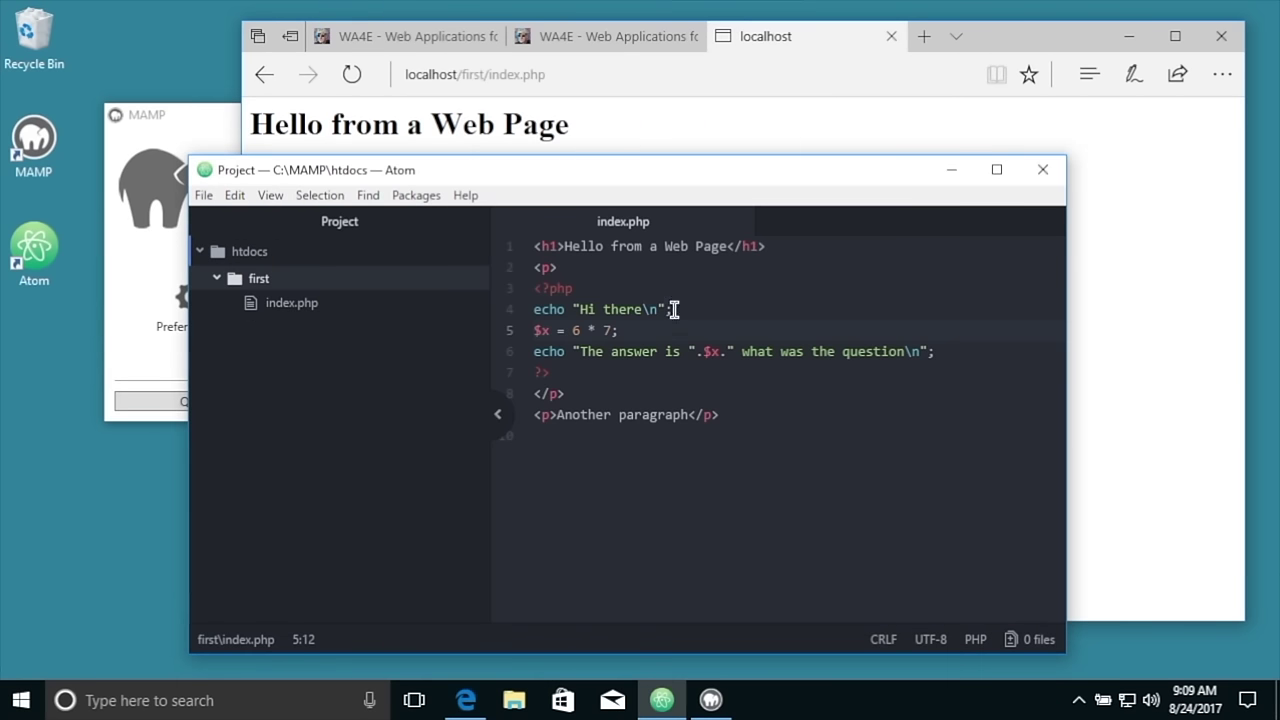
pyautogui.click(635, 329)
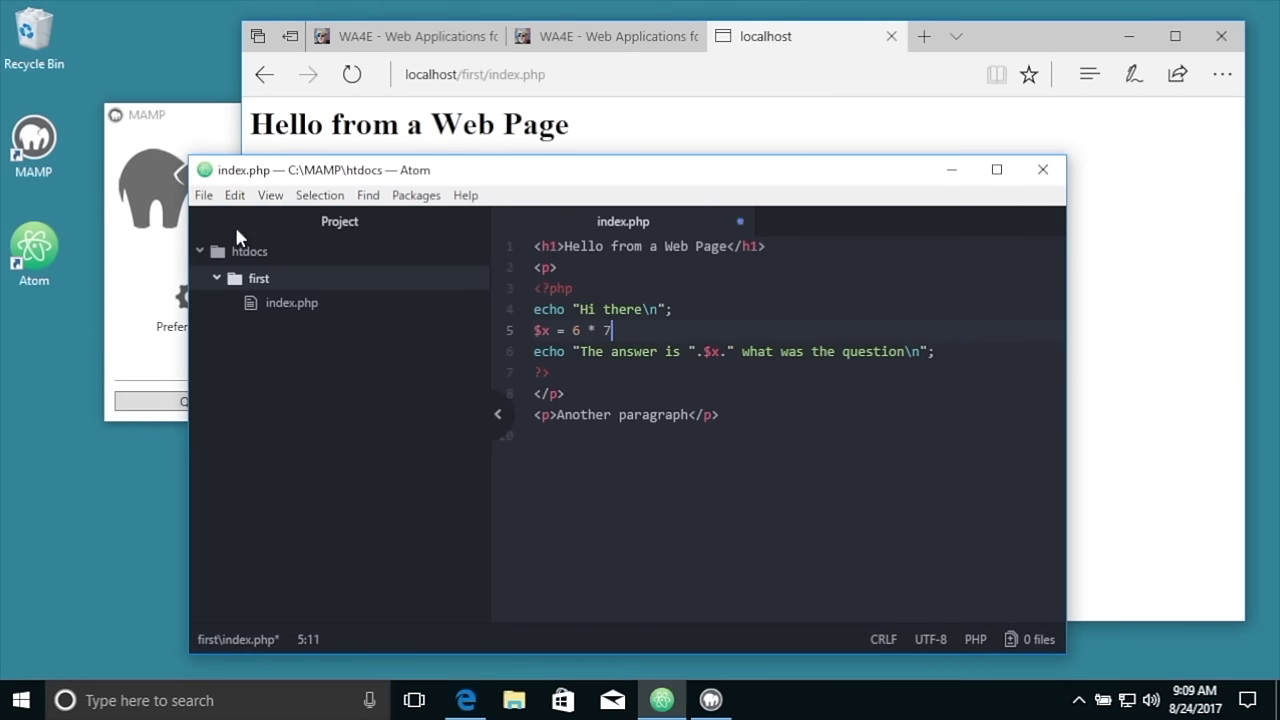
pyautogui.click(204, 196)
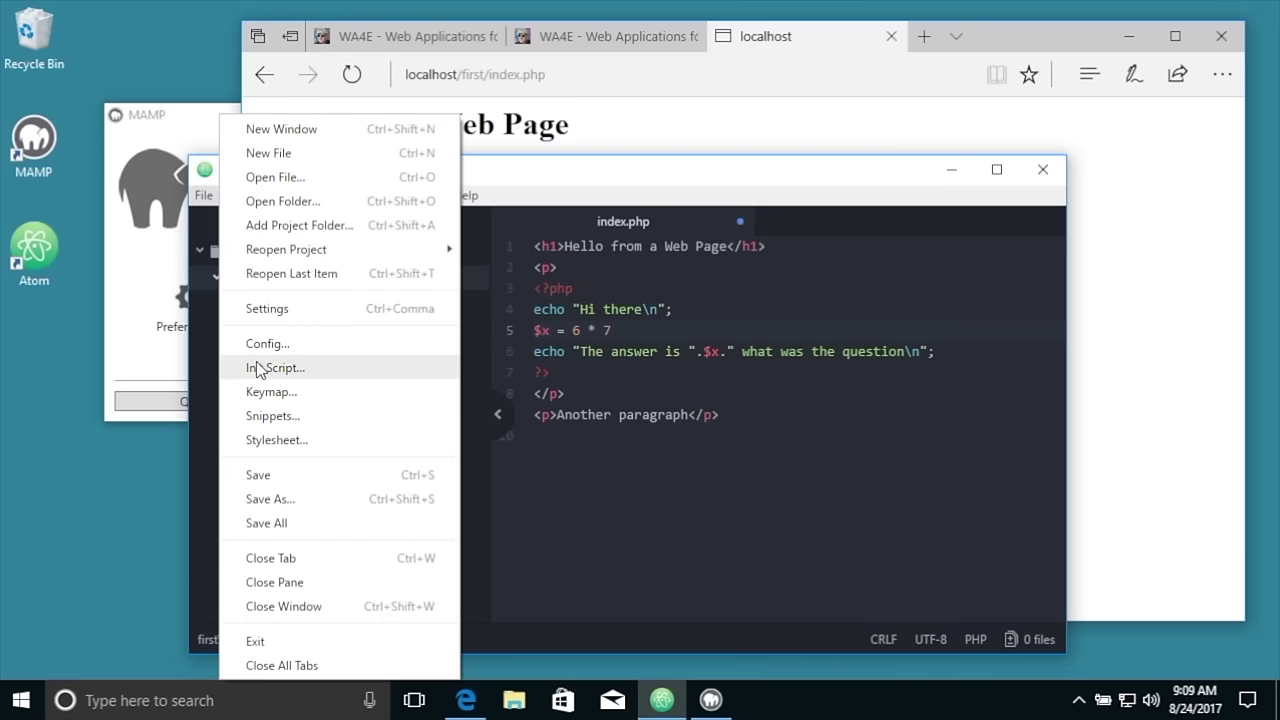
pyautogui.click(263, 475)
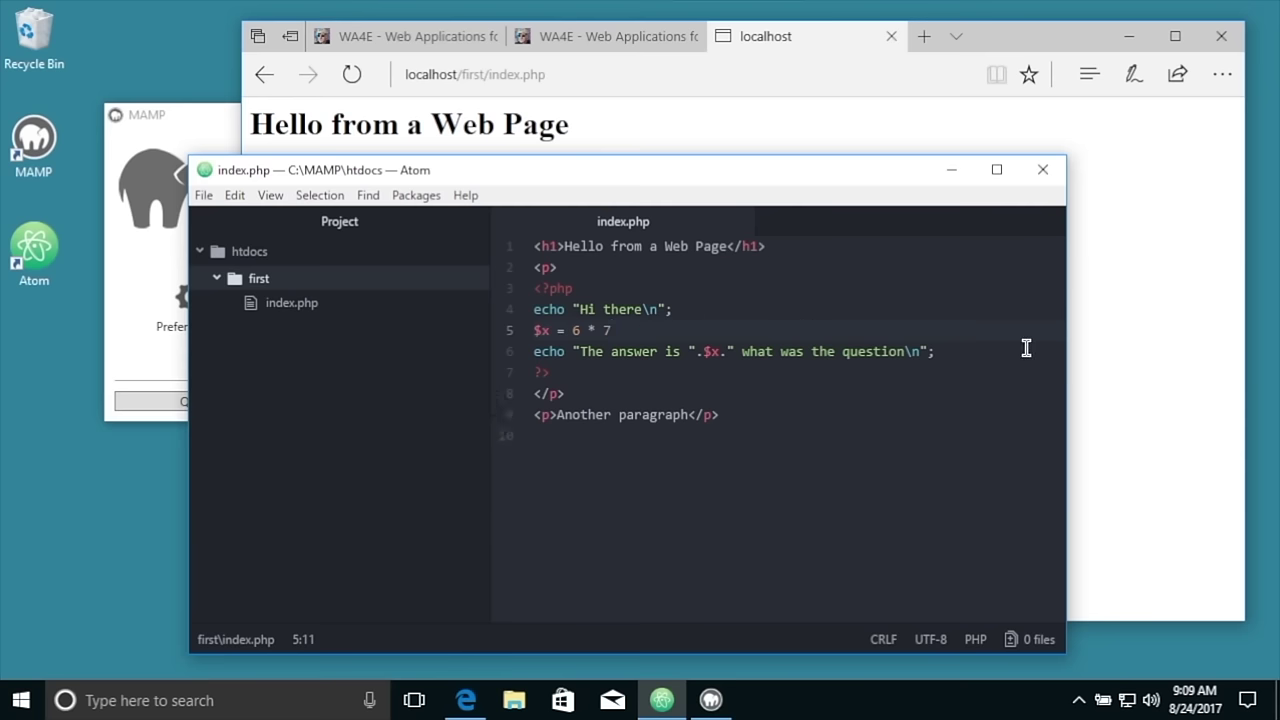
# Step: Switch to the browser and reload localhost/first/index.php
pyautogui.click(1114, 374)
pyautogui.click(614, 74)
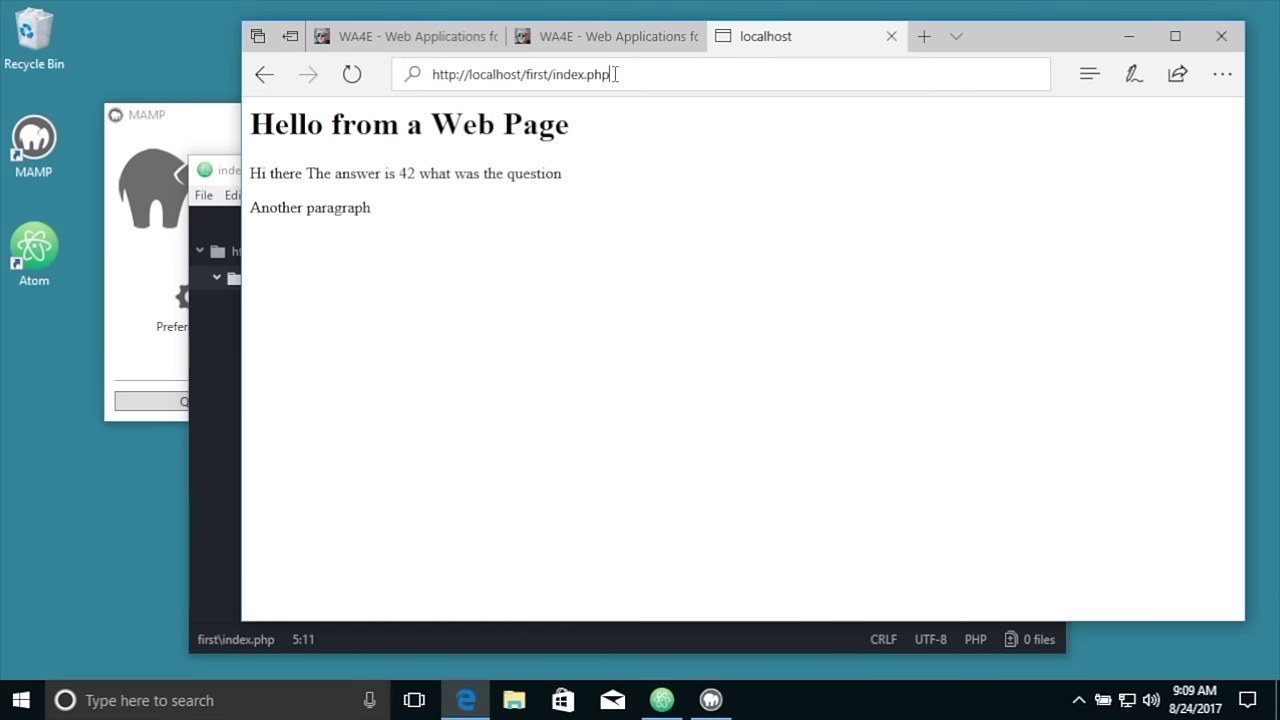
pyautogui.press('Return')
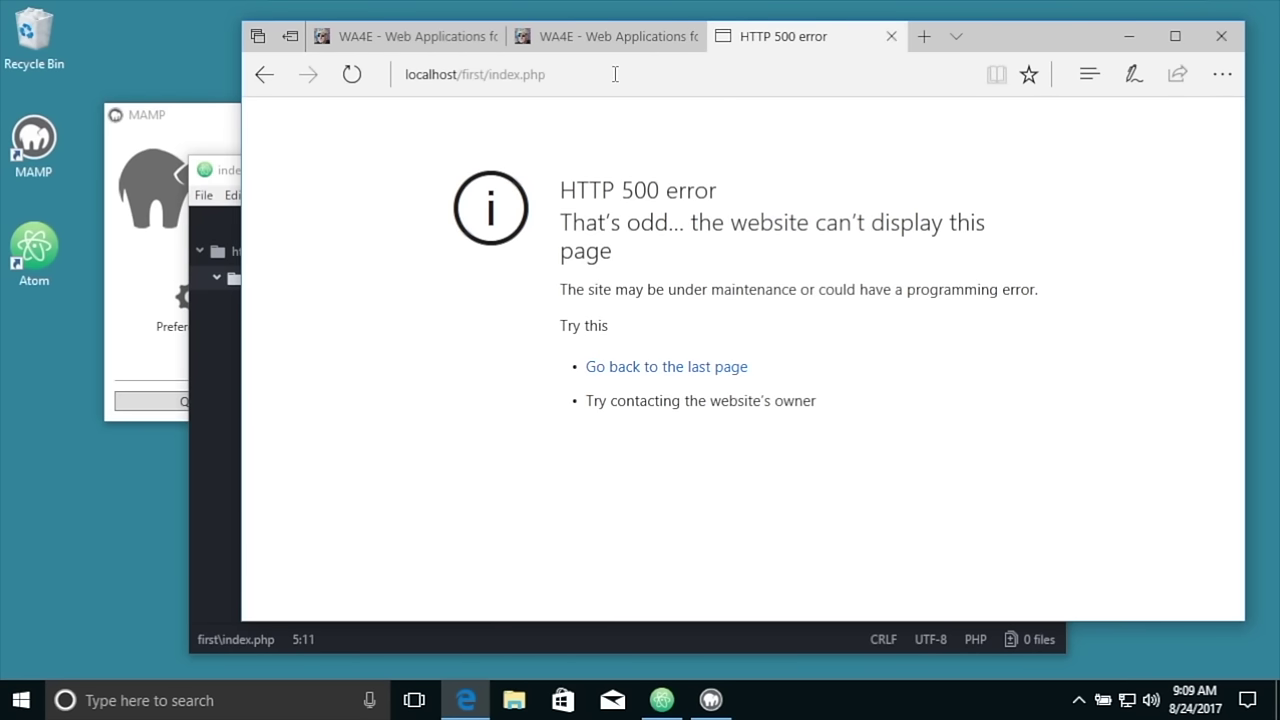
# Step: Switch back and forth between Atom and the browser to compare line 5 of index.php with the served page
pyautogui.click(219, 411)
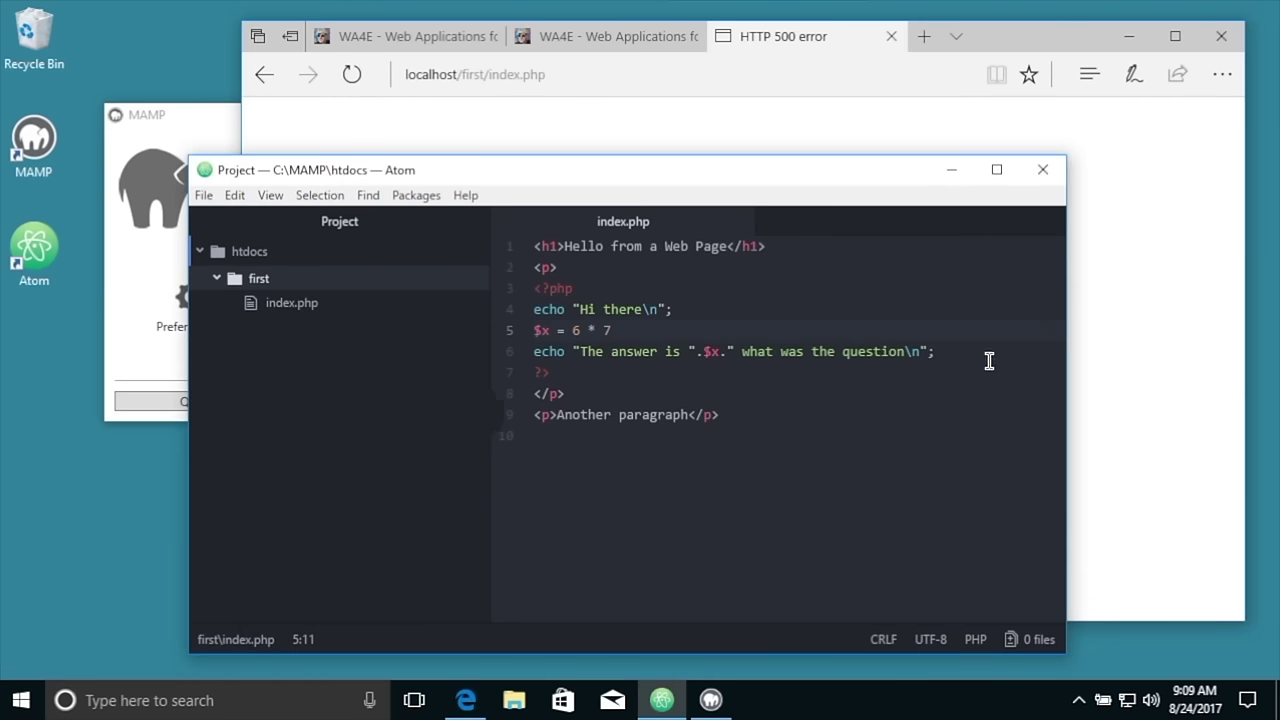
pyautogui.click(1148, 324)
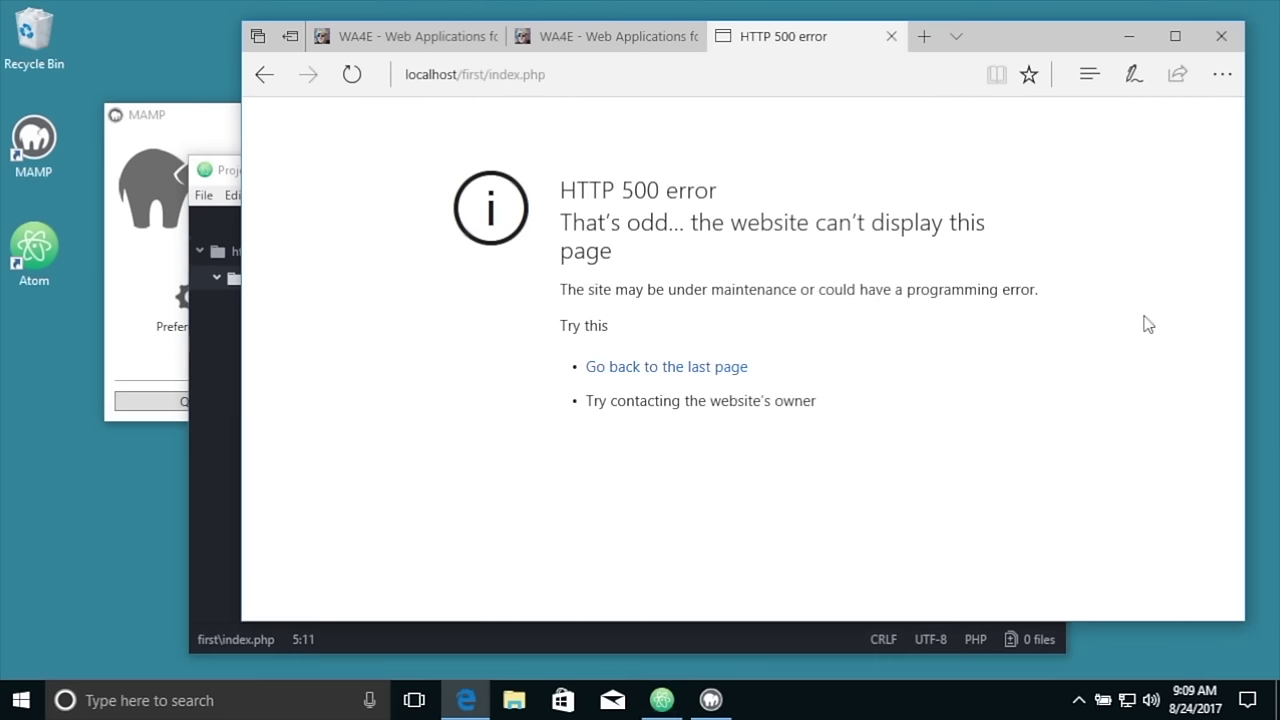
pyautogui.click(468, 634)
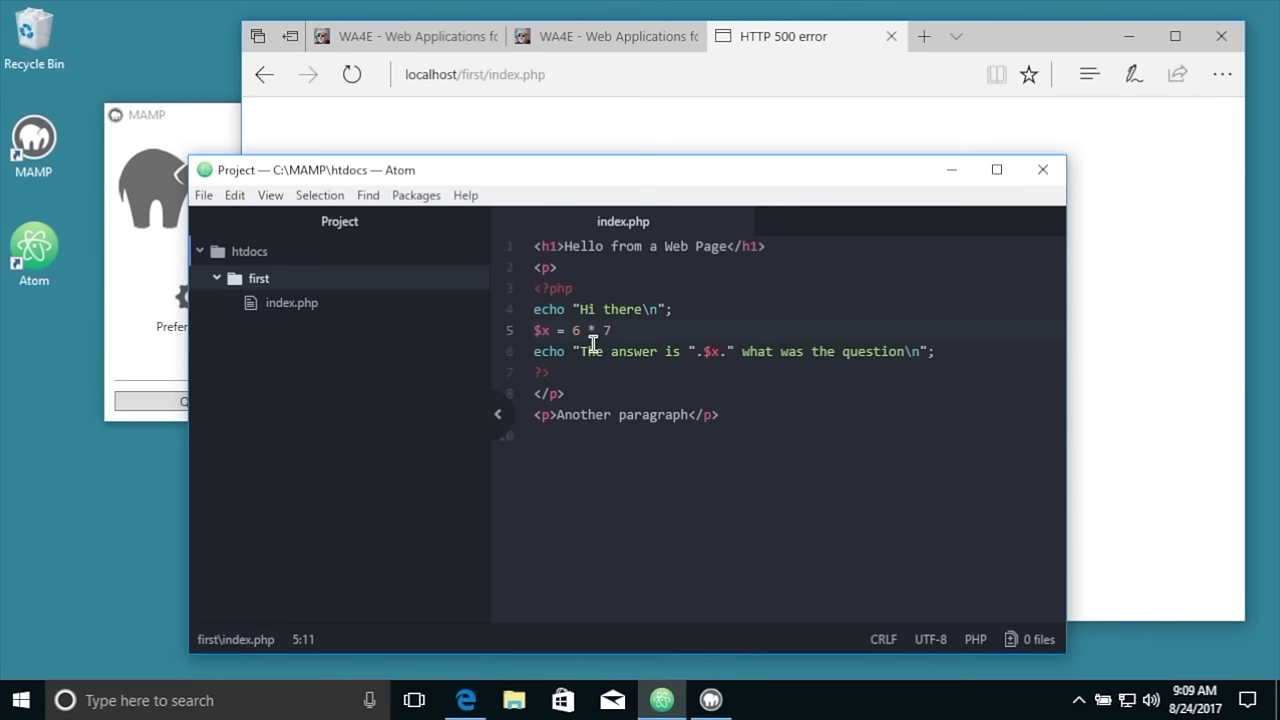
pyautogui.click(1126, 317)
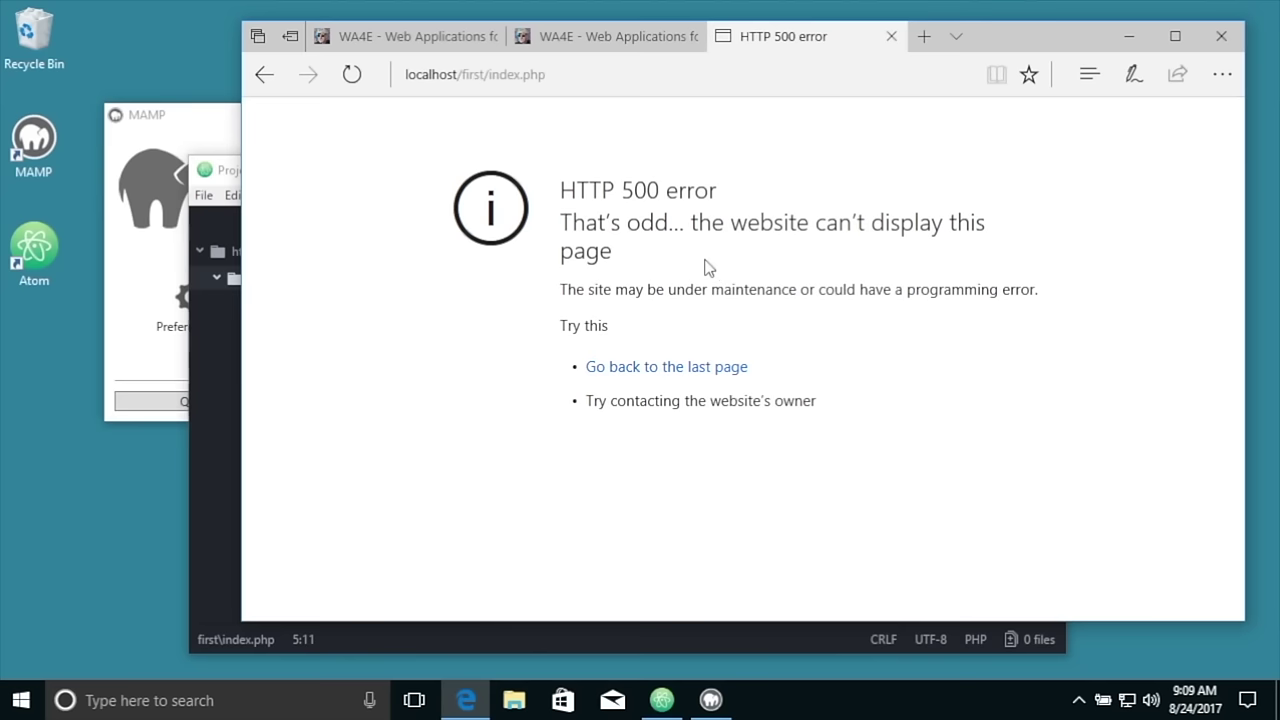
# Step: Open the MAMP start page, show its phpInfo page, and highlight the loaded php.ini path
pyautogui.click(139, 243)
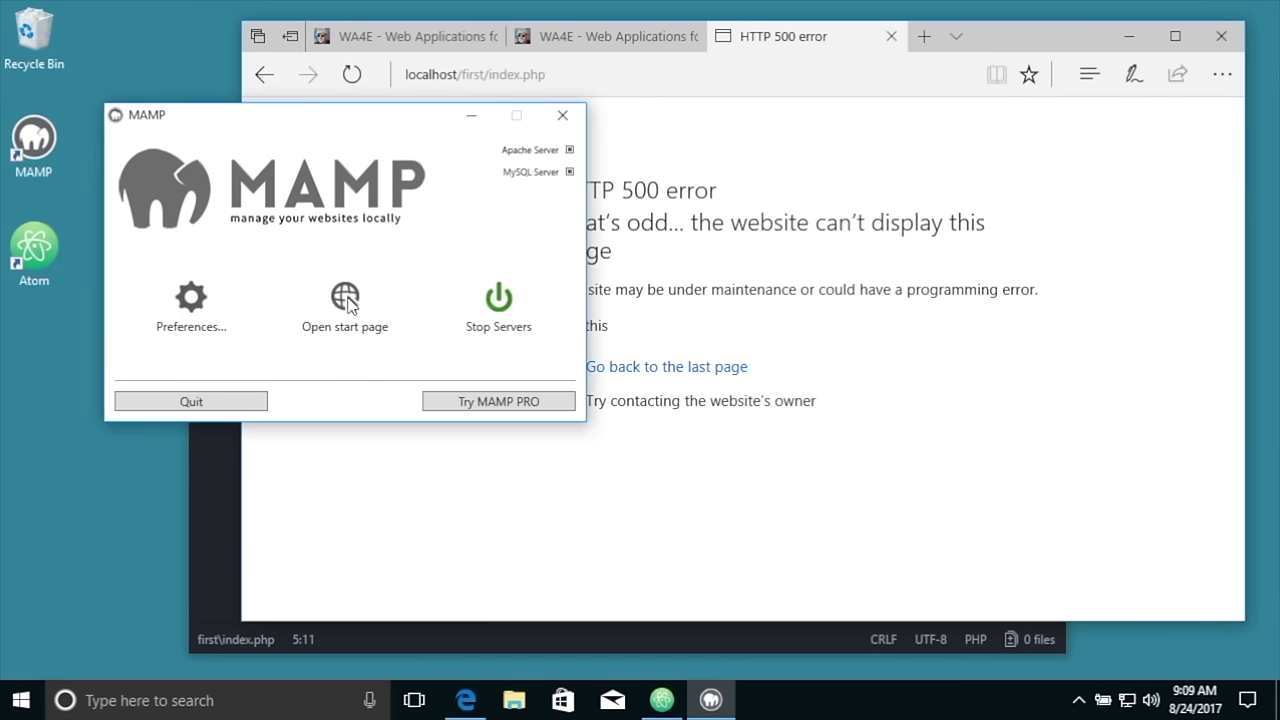
pyautogui.click(345, 300)
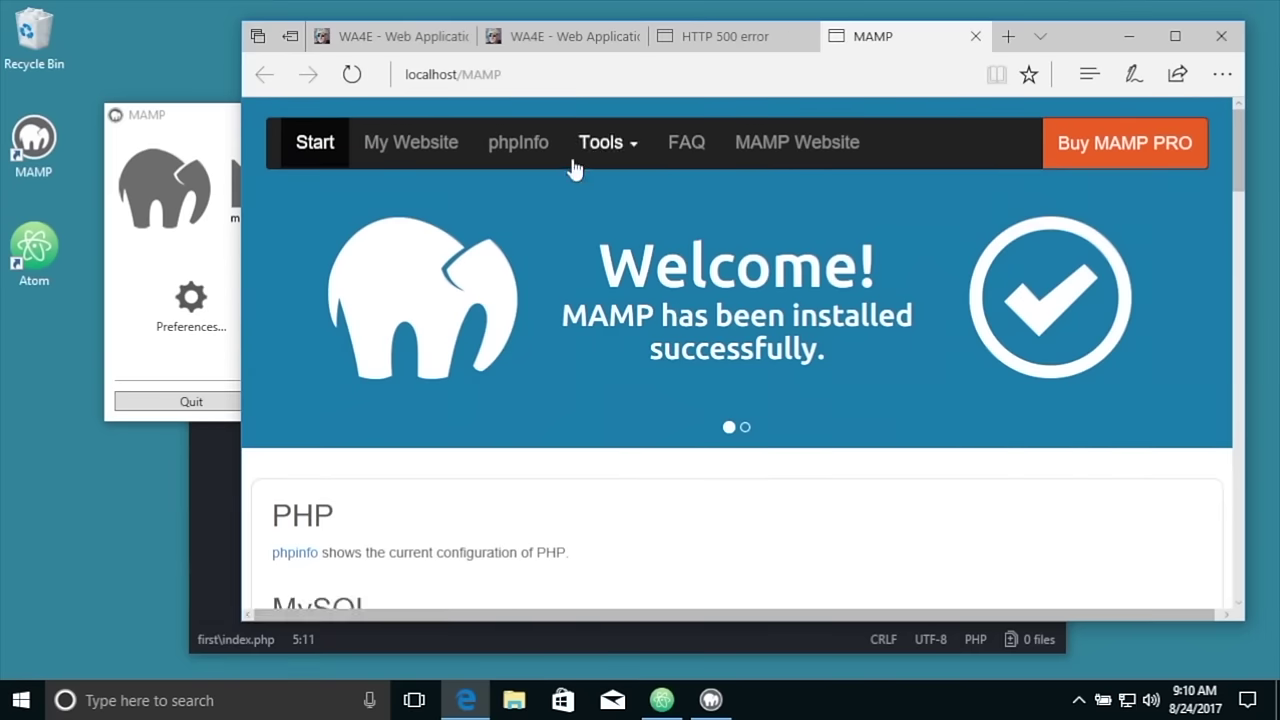
pyautogui.click(518, 142)
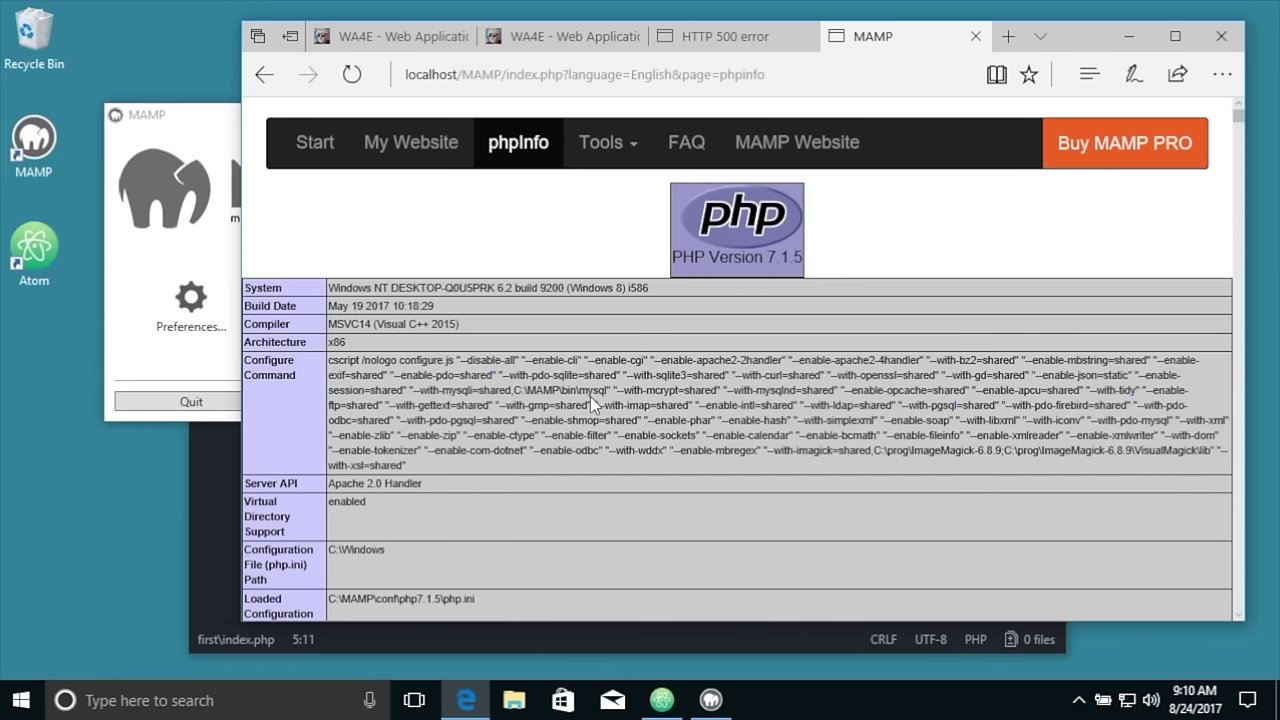
pyautogui.tripleClick(352, 599)
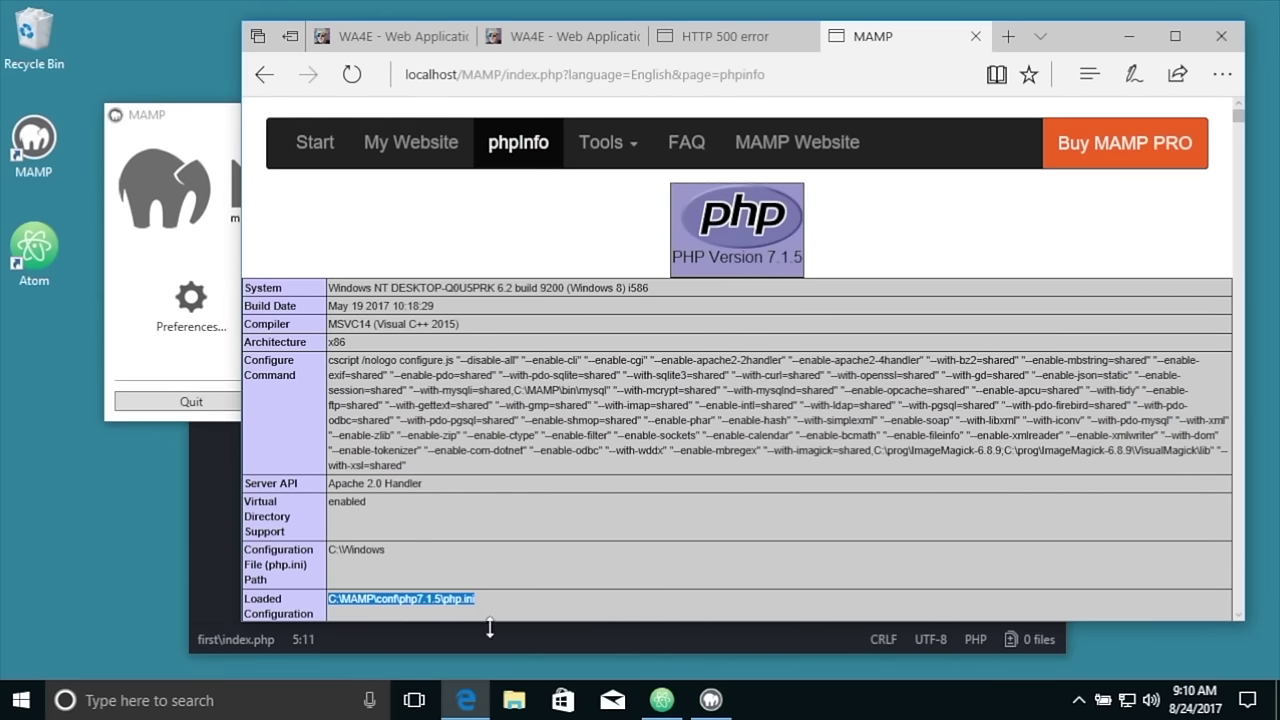
# Step: Switch to Atom, start opening a file, and browse to C:\MAMP\conf, checking the php.ini path on the phpInfo page
pyautogui.click(210, 568)
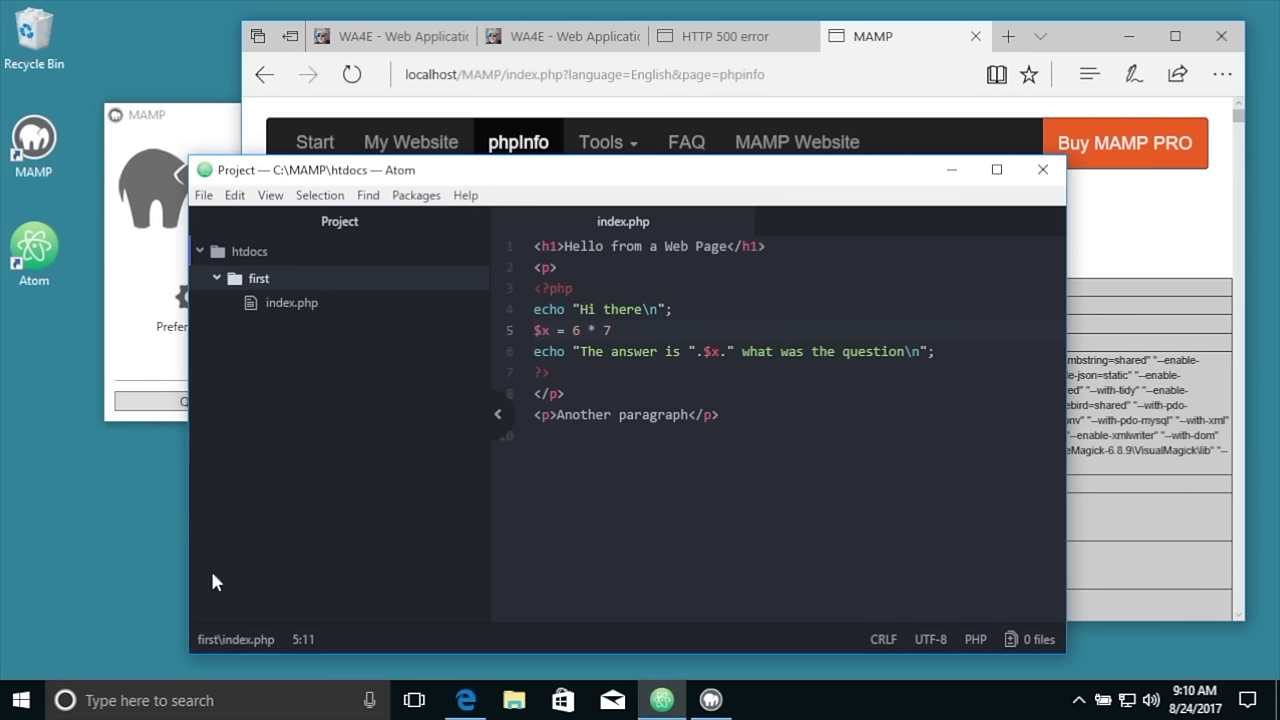
pyautogui.click(1190, 527)
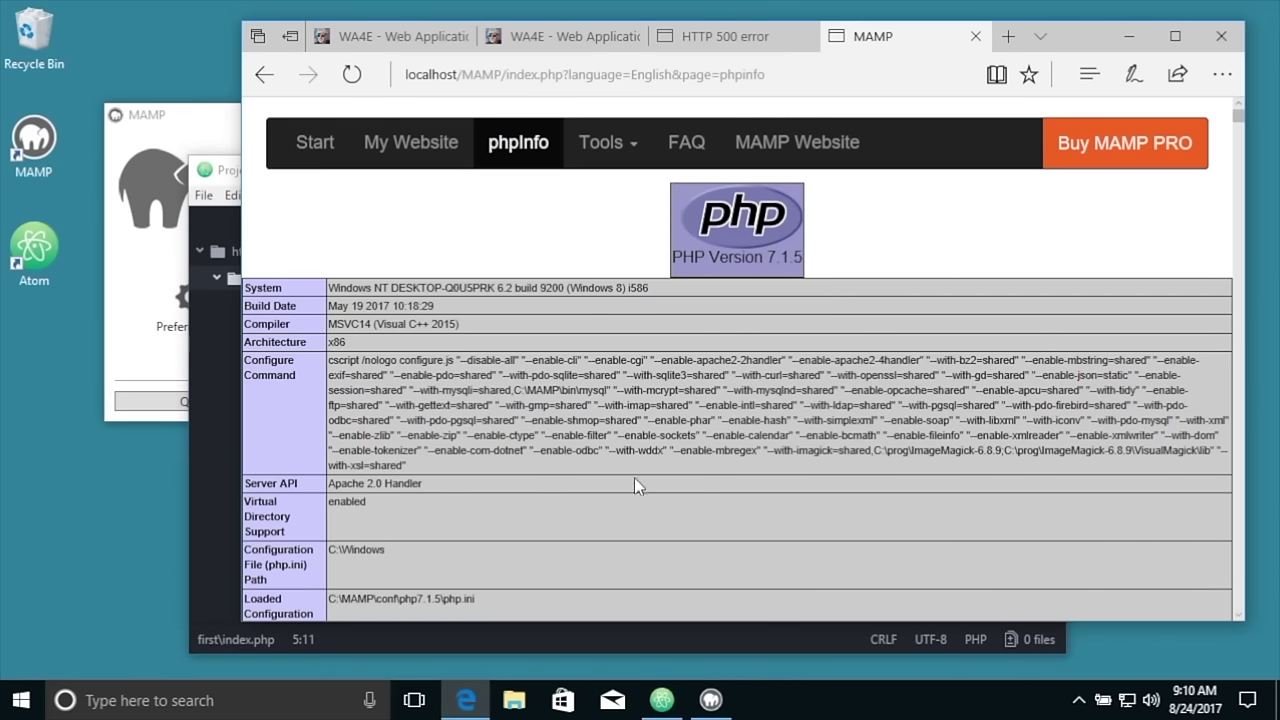
pyautogui.click(212, 498)
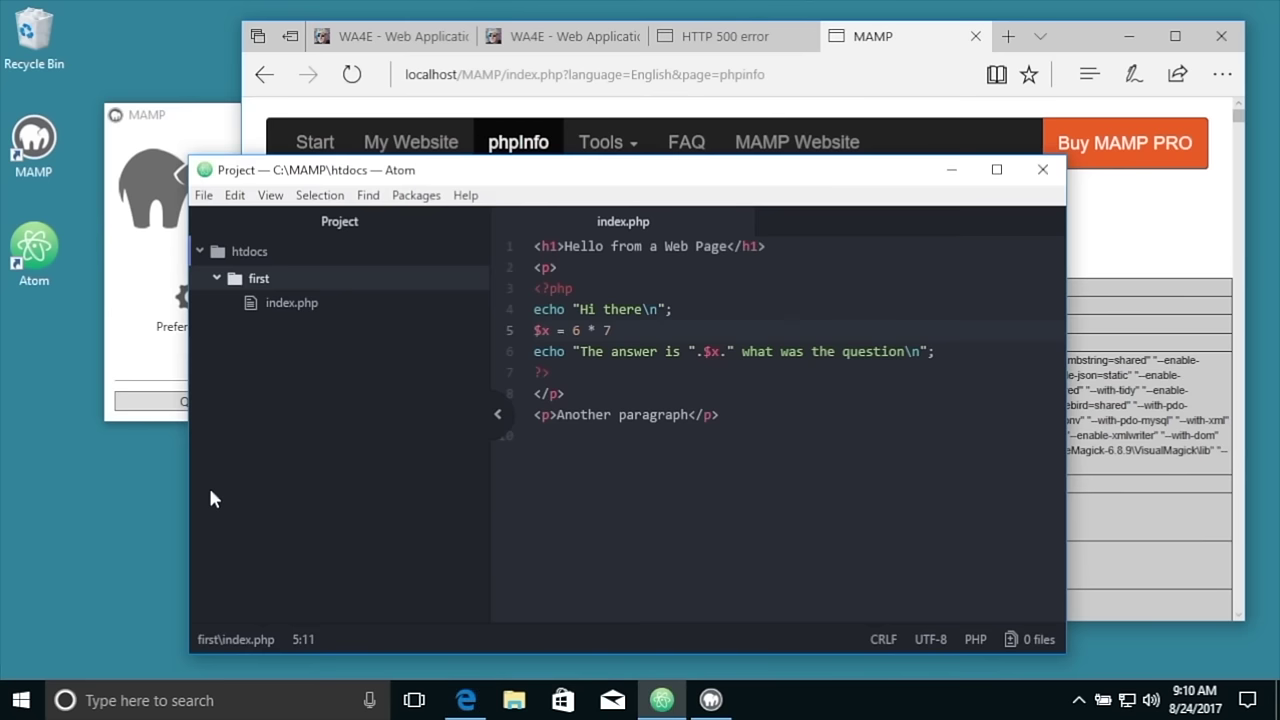
pyautogui.click(203, 195)
pyautogui.click(255, 174)
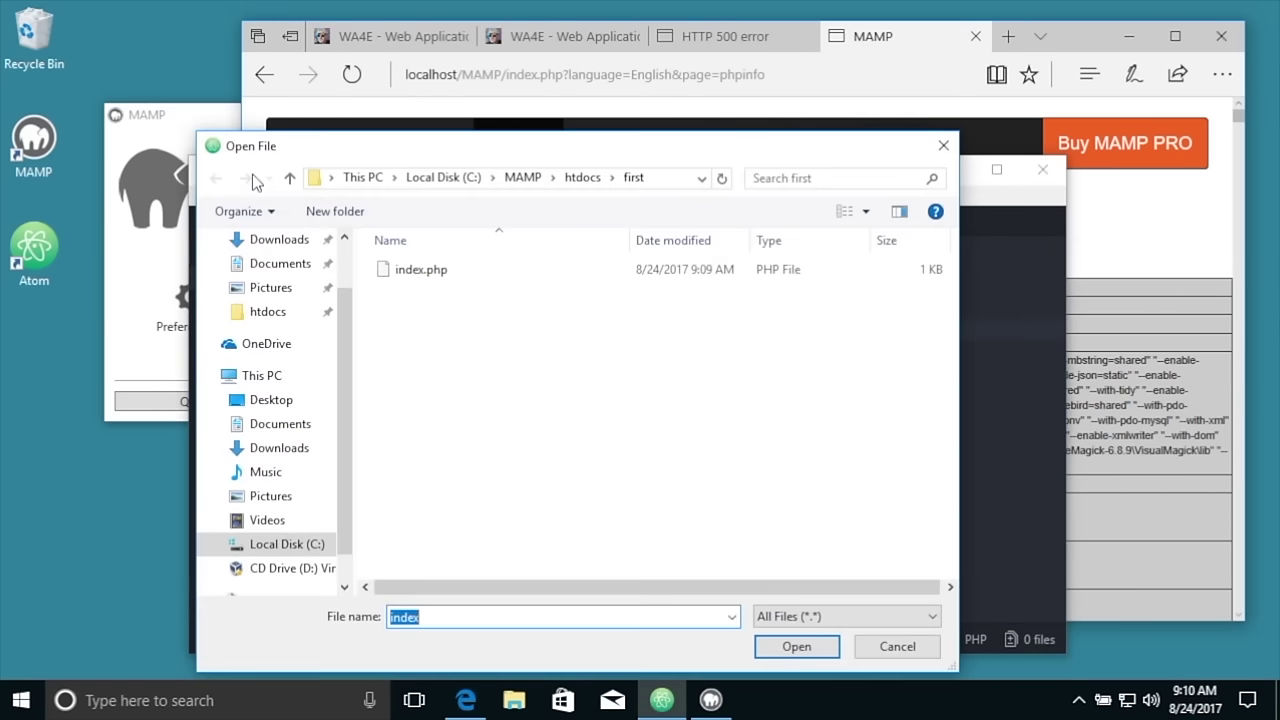
pyautogui.click(522, 178)
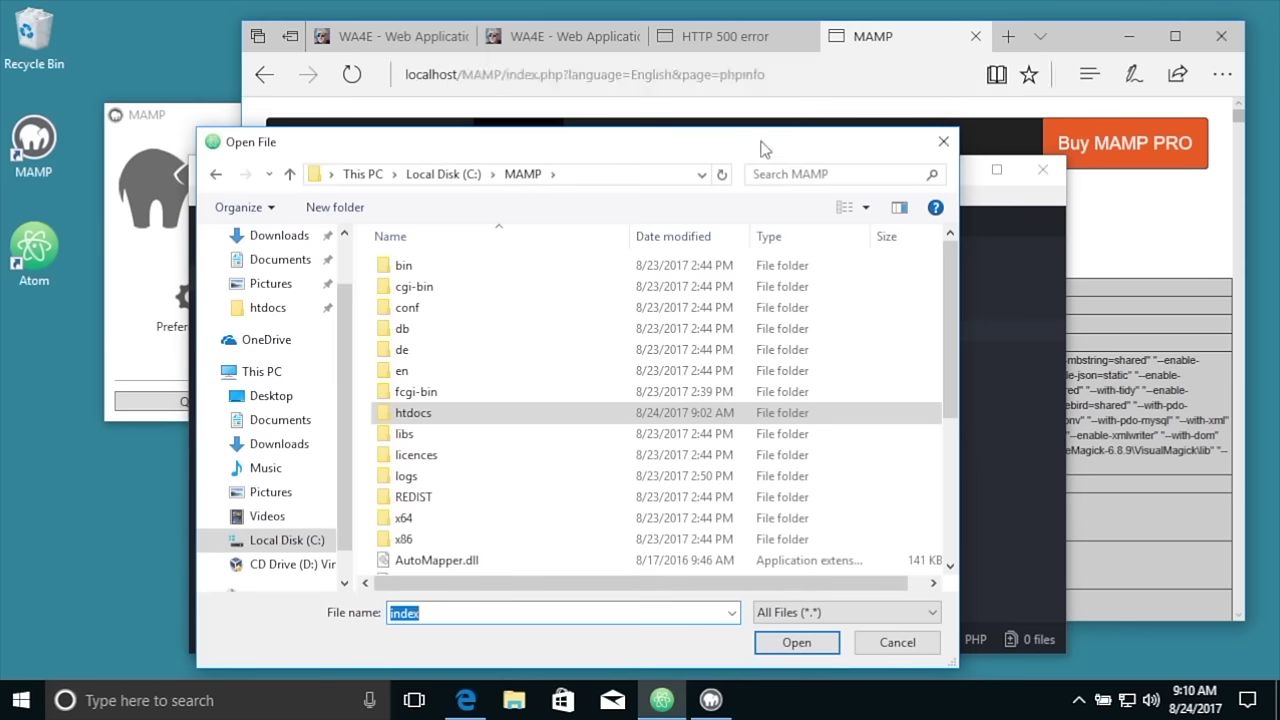
pyautogui.click(400, 313)
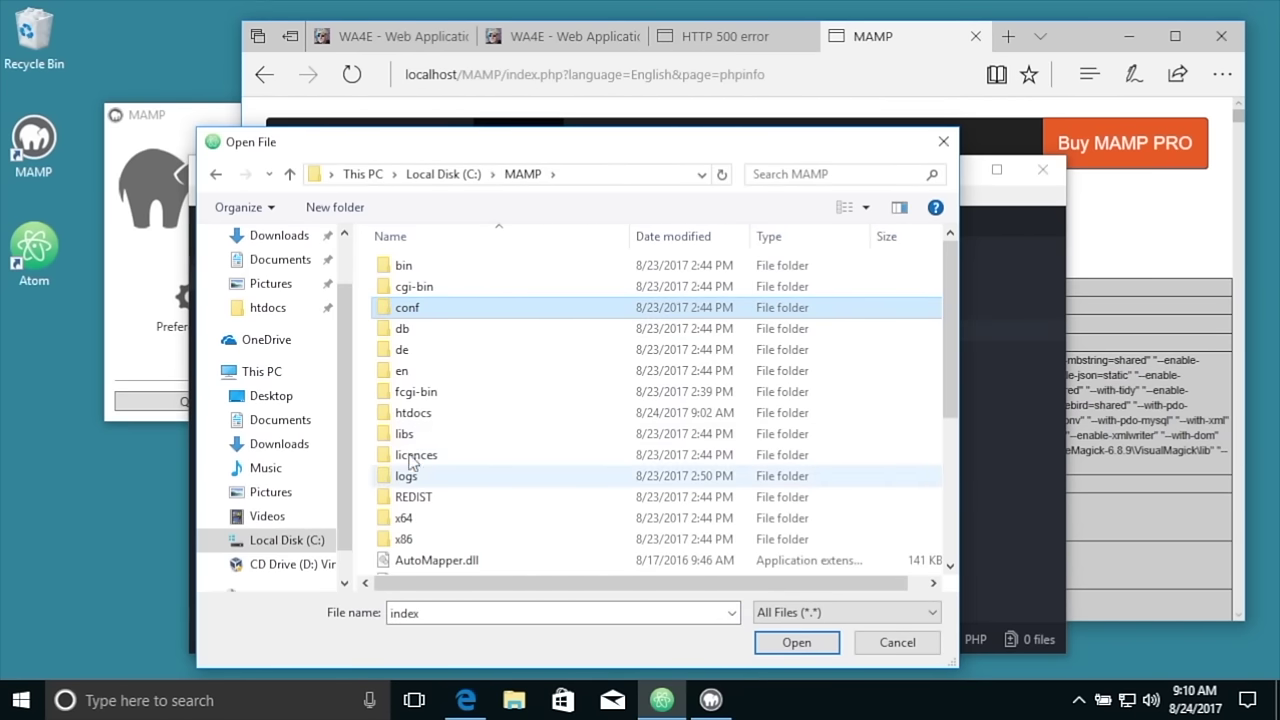
pyautogui.click(1096, 40)
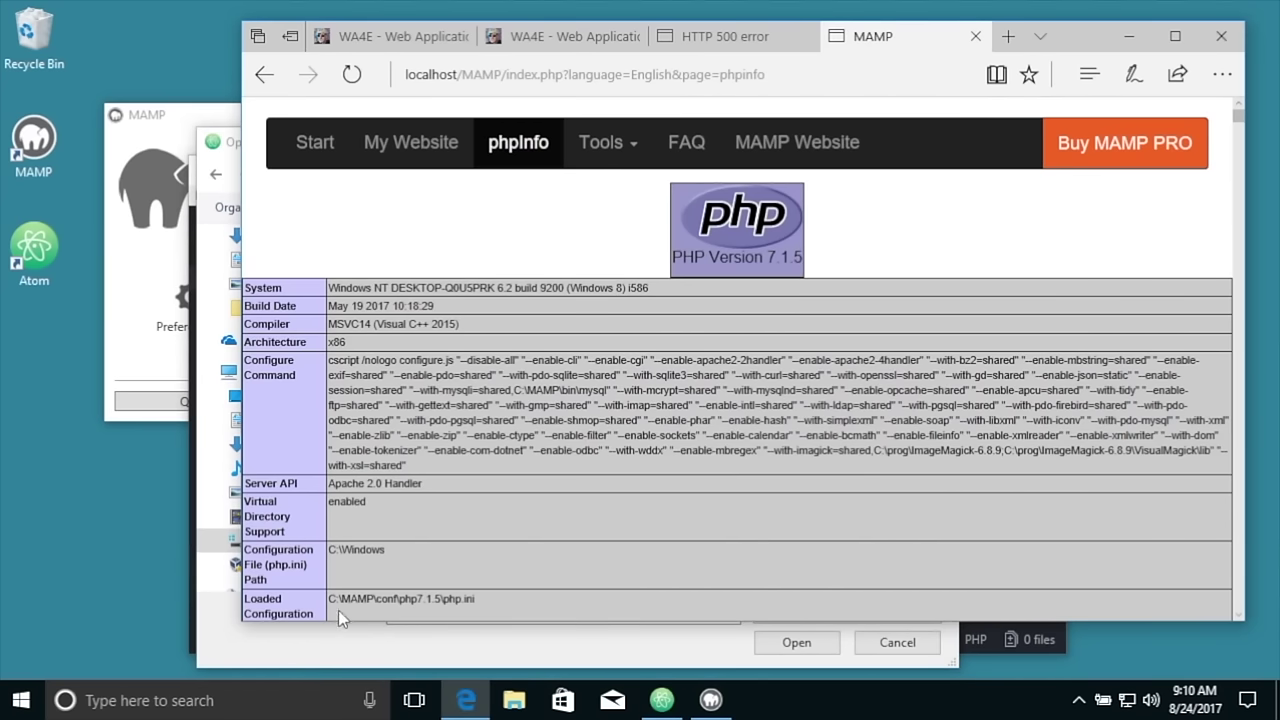
pyautogui.click(219, 633)
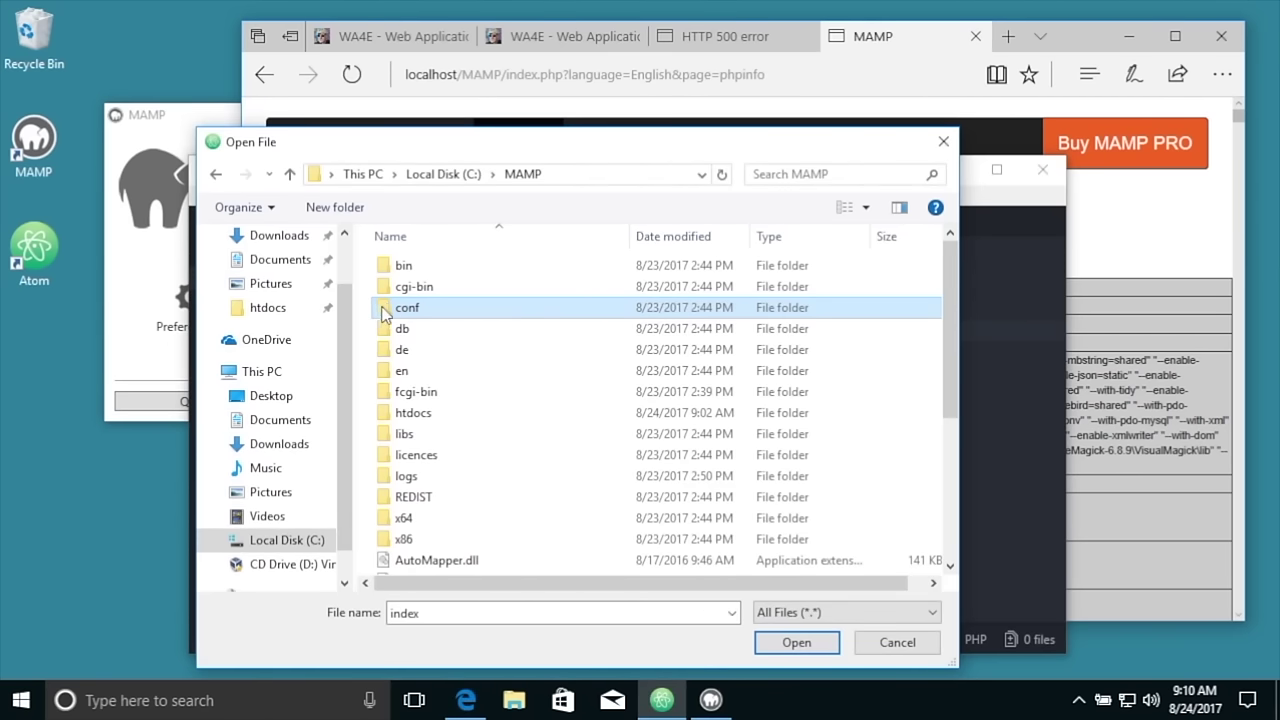
pyautogui.doubleClick(387, 313)
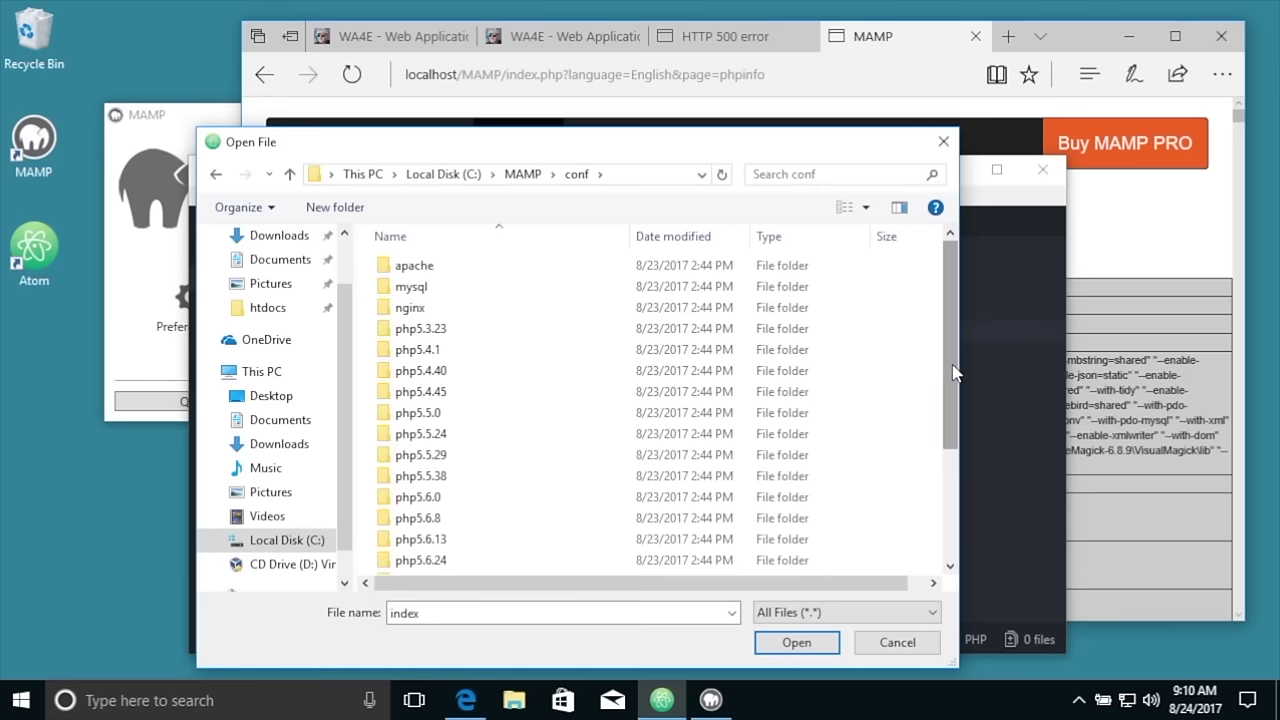
# Step: Open the php configuration file from the php7.1.5 folder in Atom
pyautogui.moveTo(957, 366); pyautogui.dragTo(922, 145)
pyautogui.scroll(-3, 606, 413)
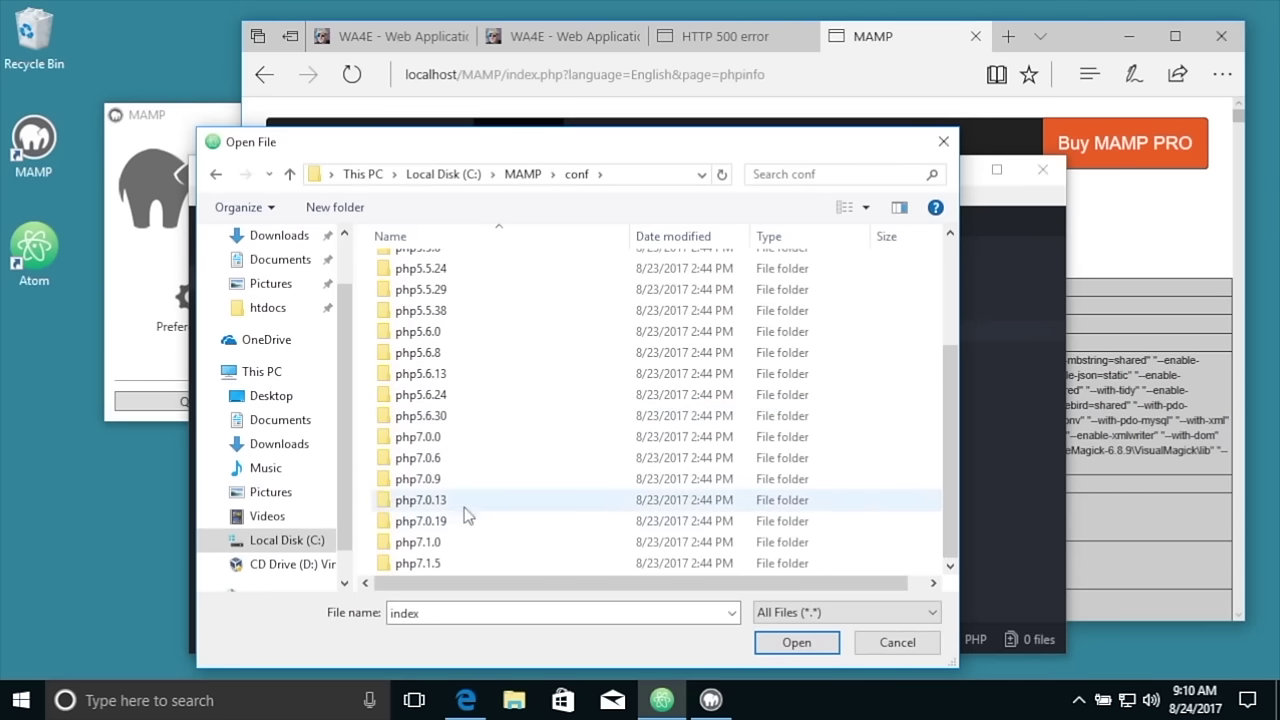
pyautogui.doubleClick(388, 564)
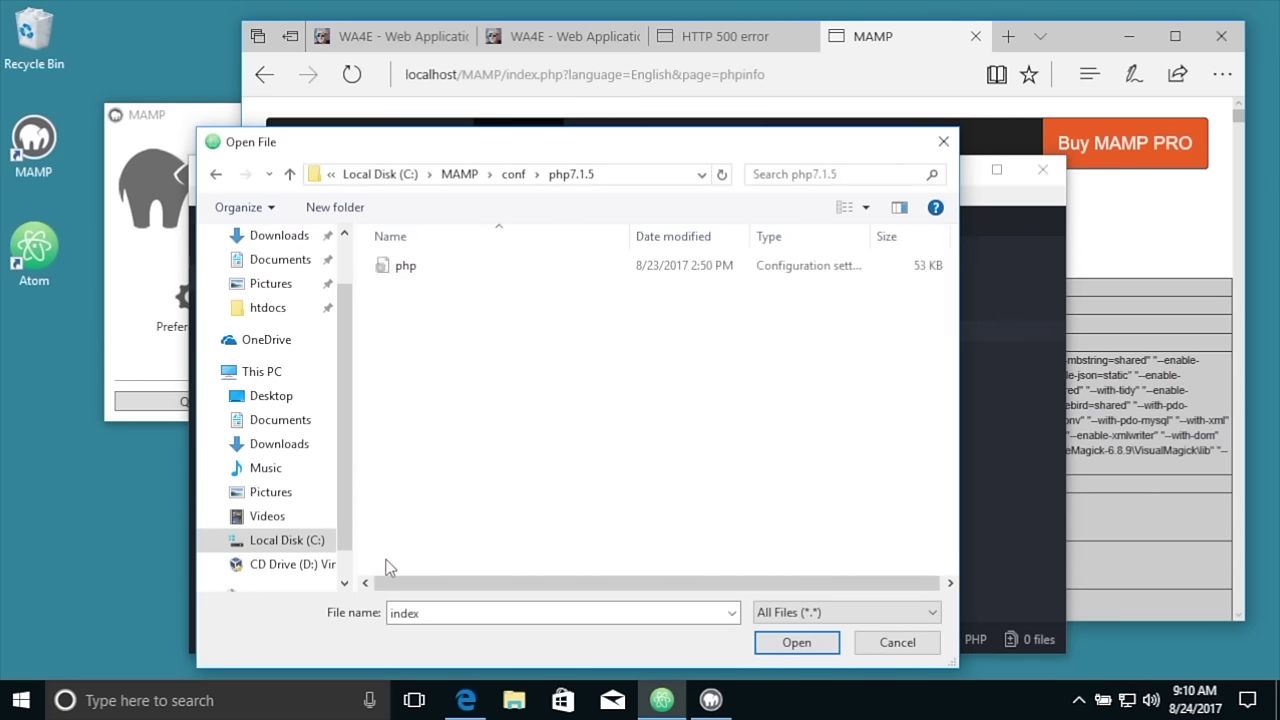
pyautogui.click(405, 268)
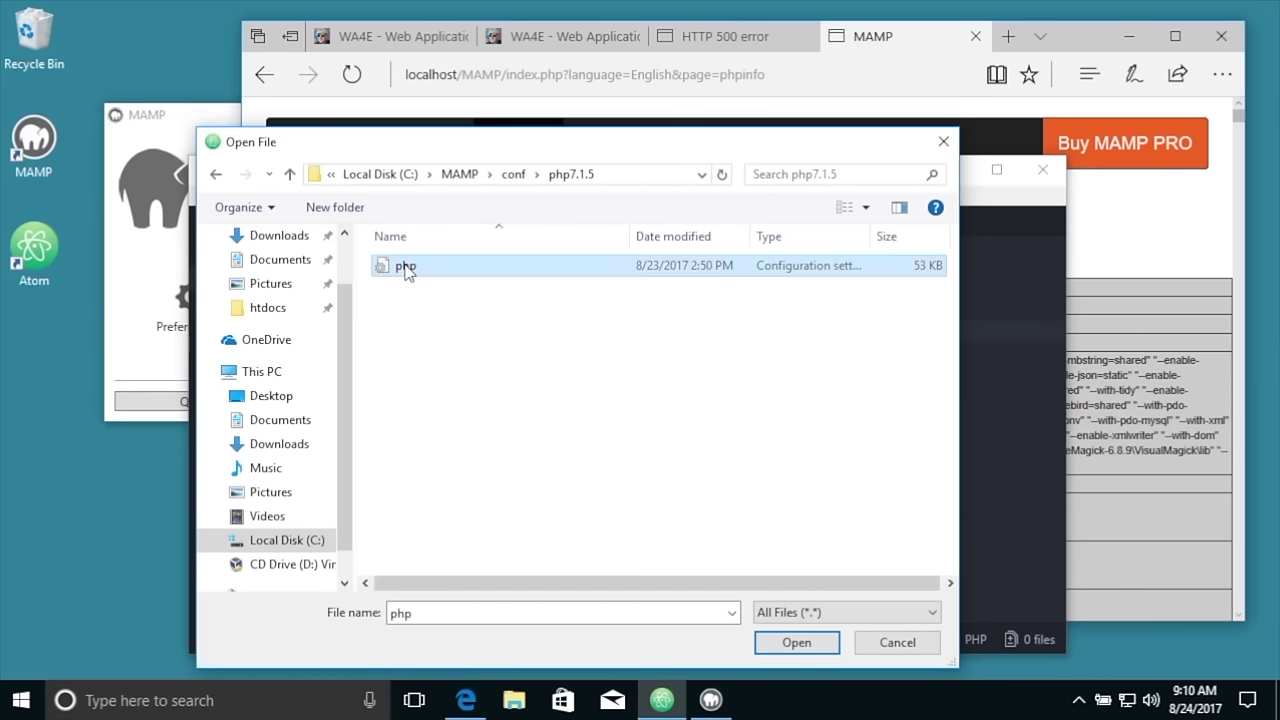
pyautogui.click(797, 642)
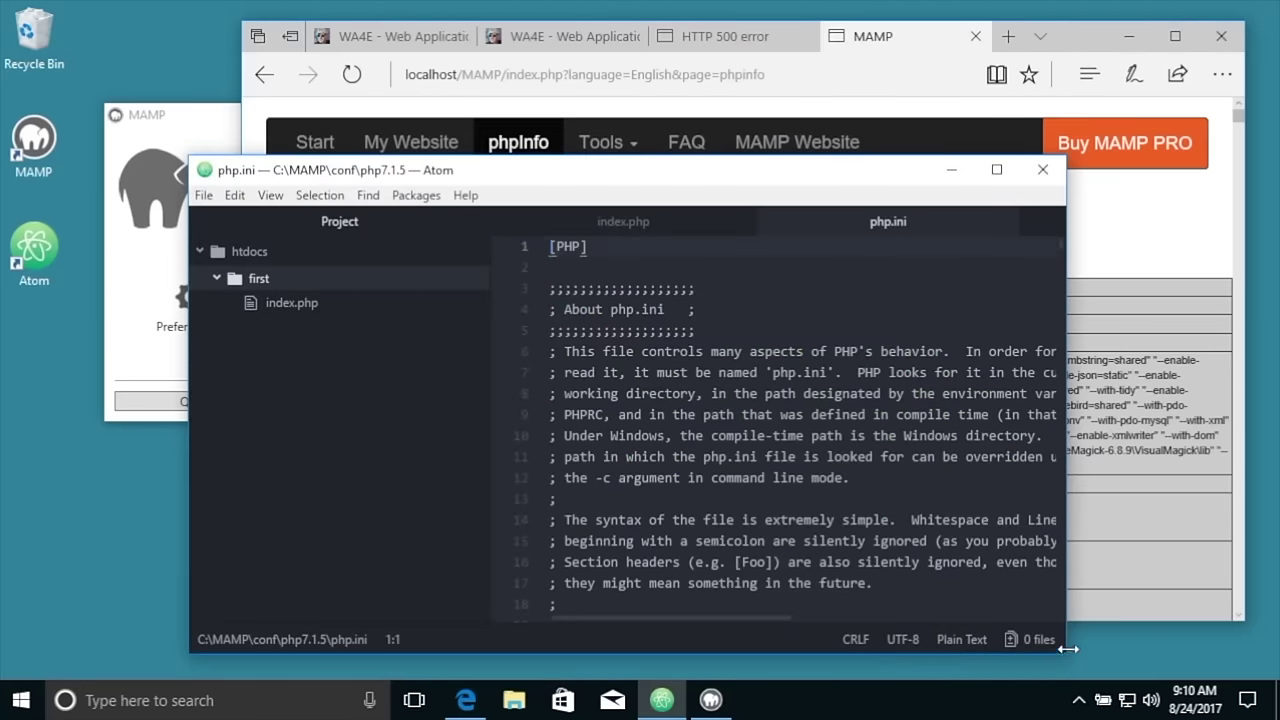
# Step: Widen the Atom window and skim the introductory comments of php.ini
pyautogui.moveTo(1064, 647); pyautogui.dragTo(1189, 650)
pyautogui.scroll(-7, 1038, 576)
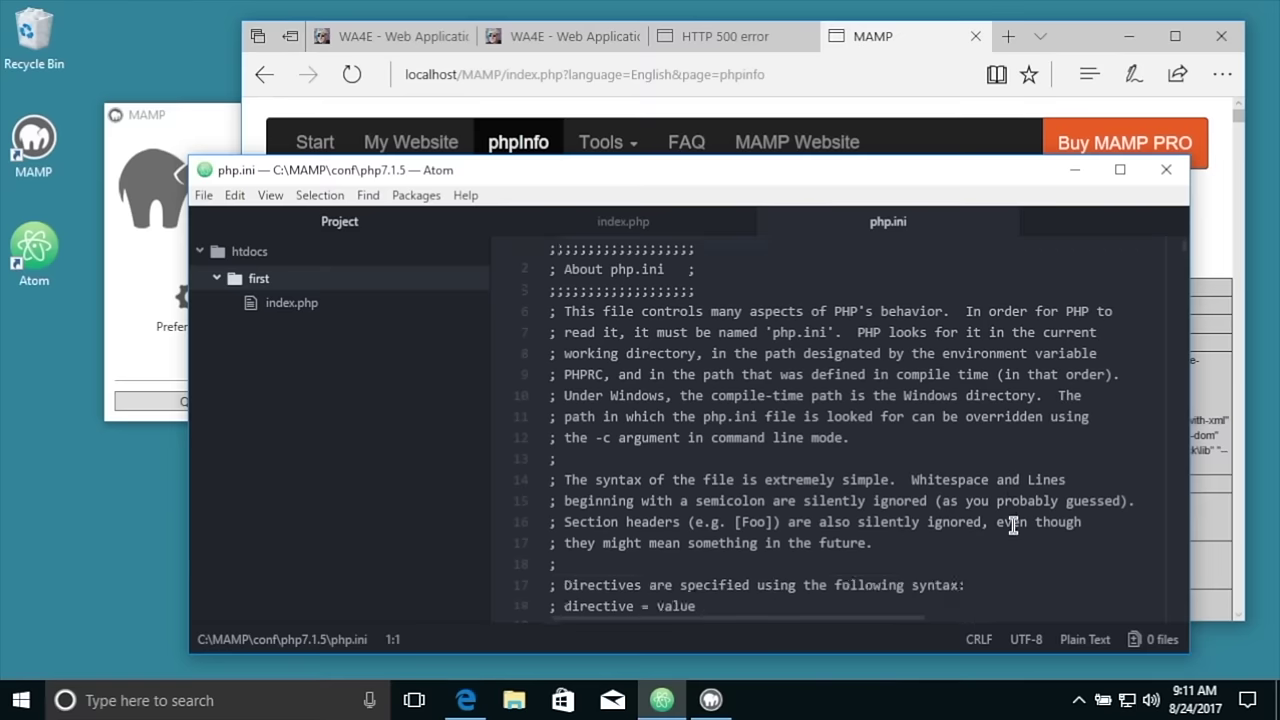
pyautogui.scroll(-4, 1013, 525)
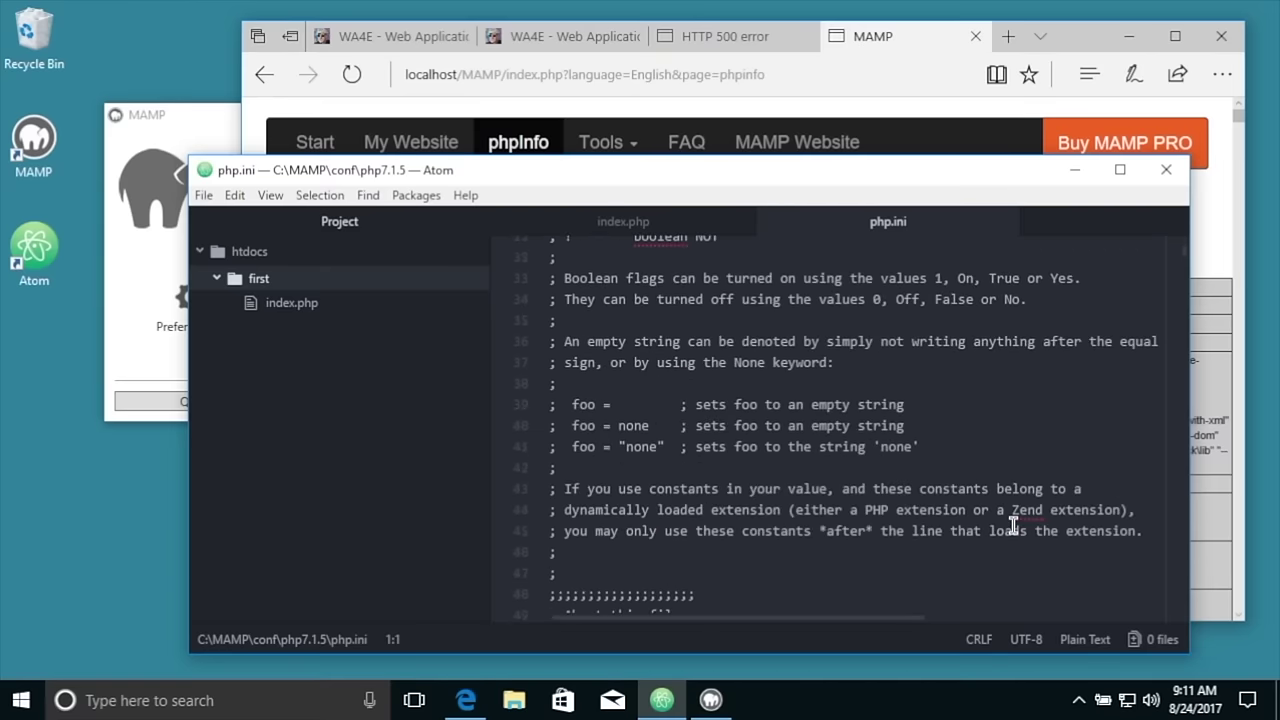
pyautogui.scroll(-2, 1013, 525)
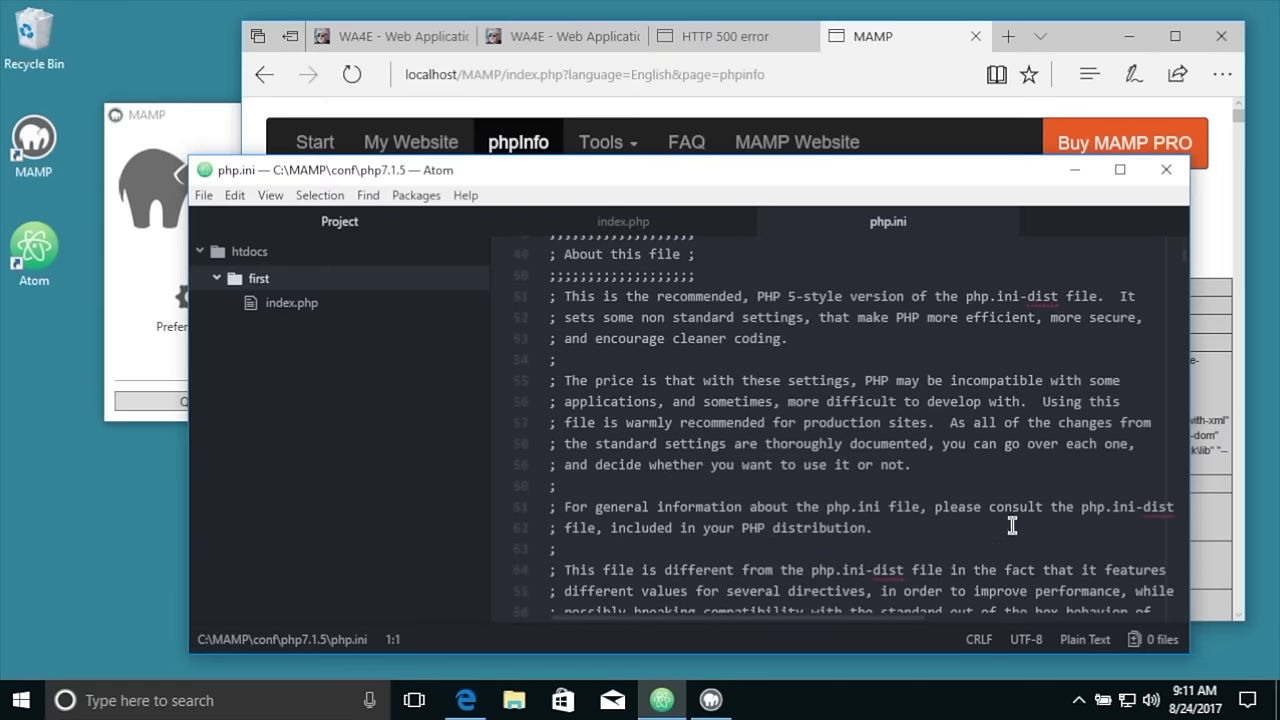
# Step: Search php.ini for display_errors and go to the first match
pyautogui.click(368, 195)
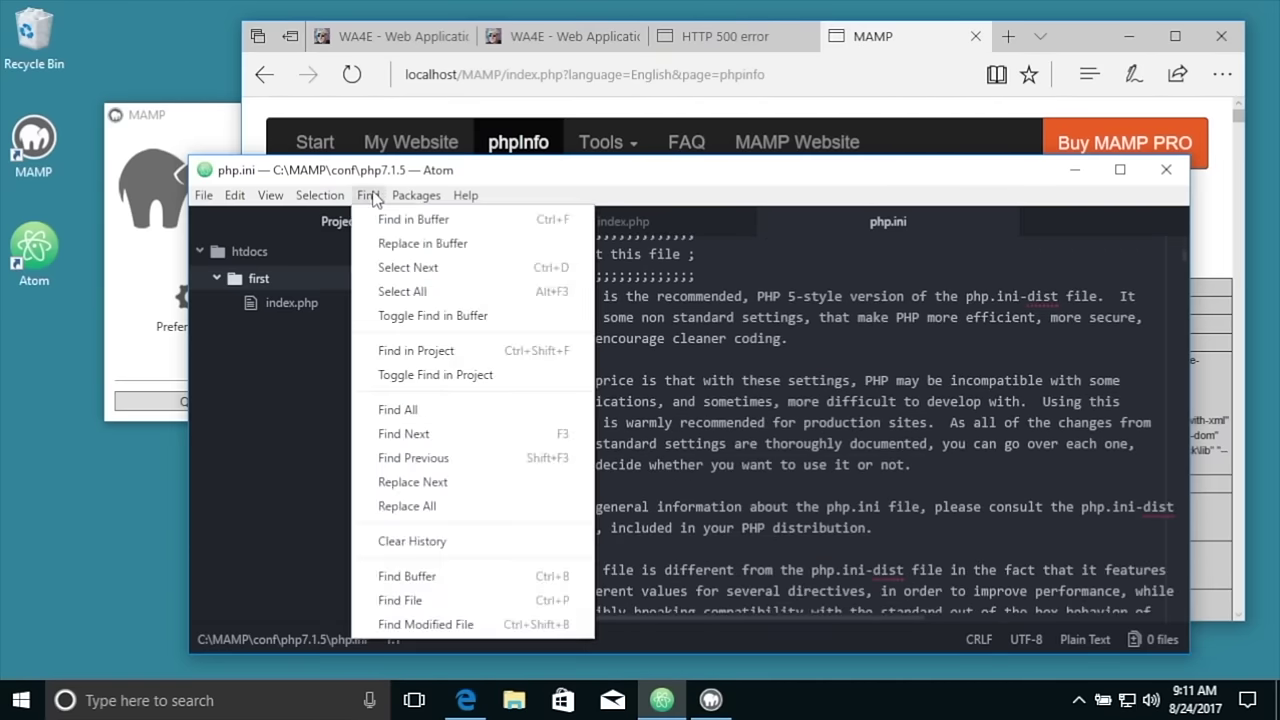
pyautogui.click(382, 218)
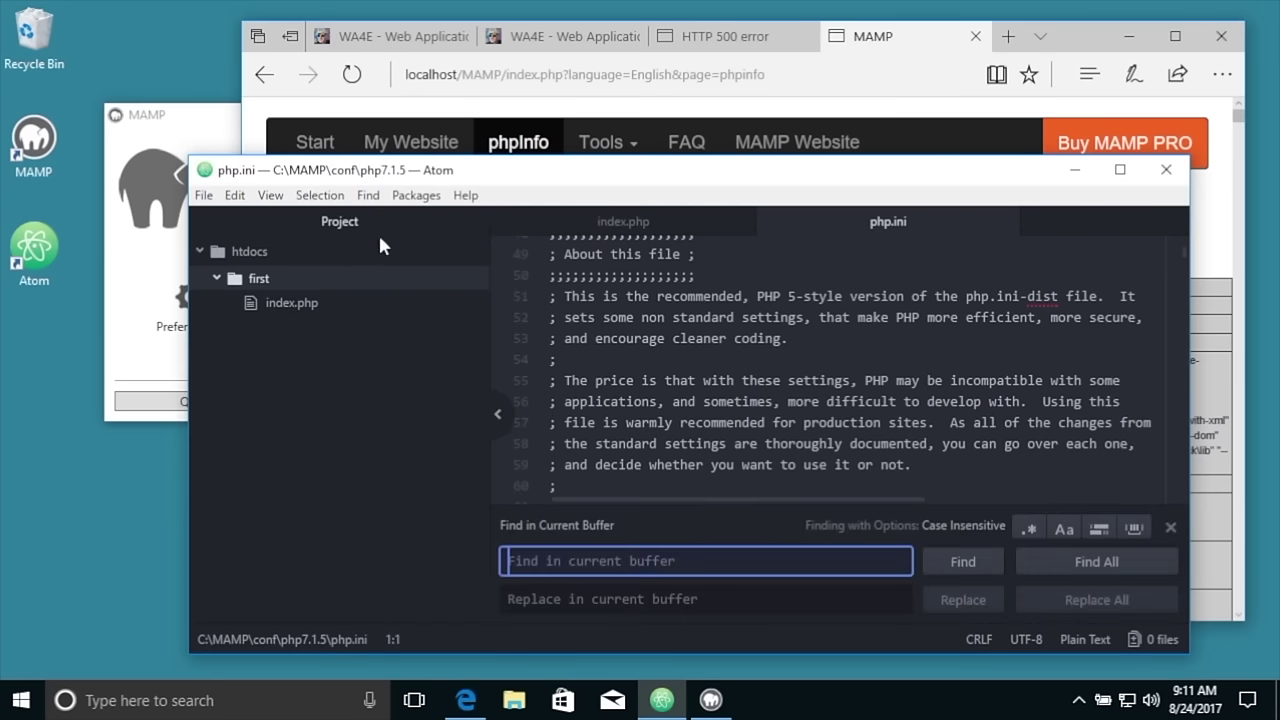
pyautogui.write('displa')
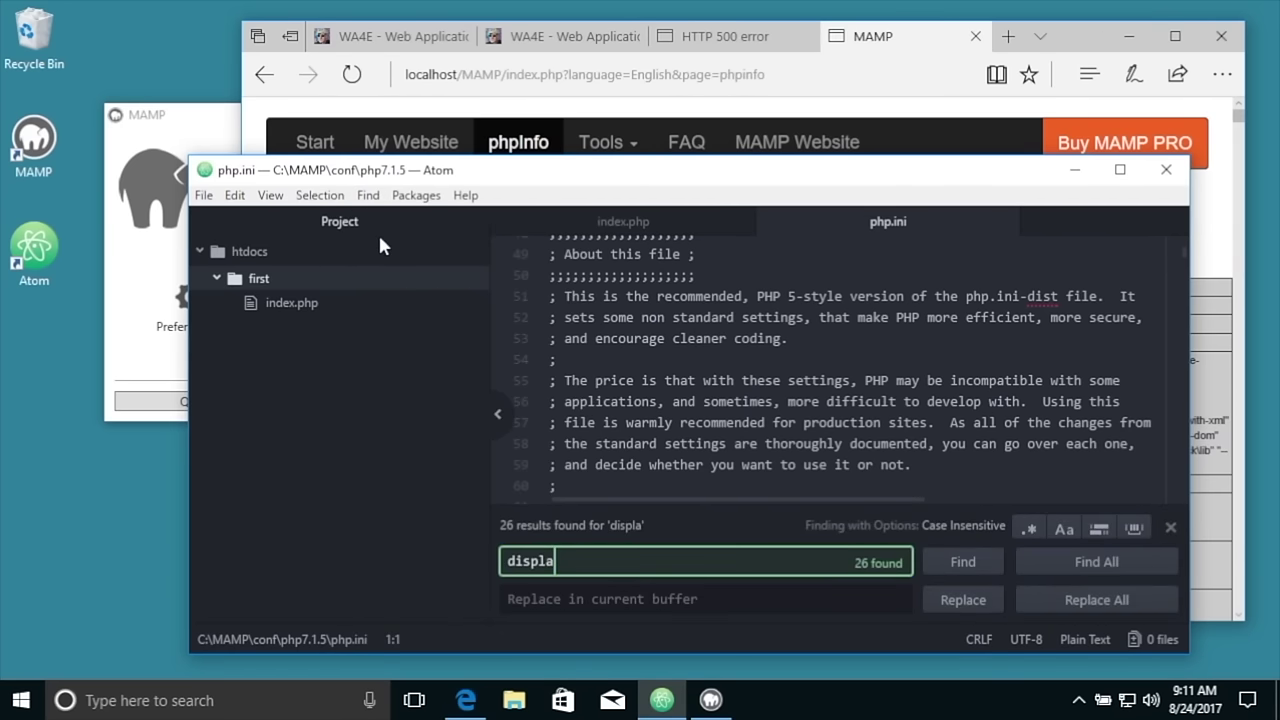
pyautogui.write('y_errors')
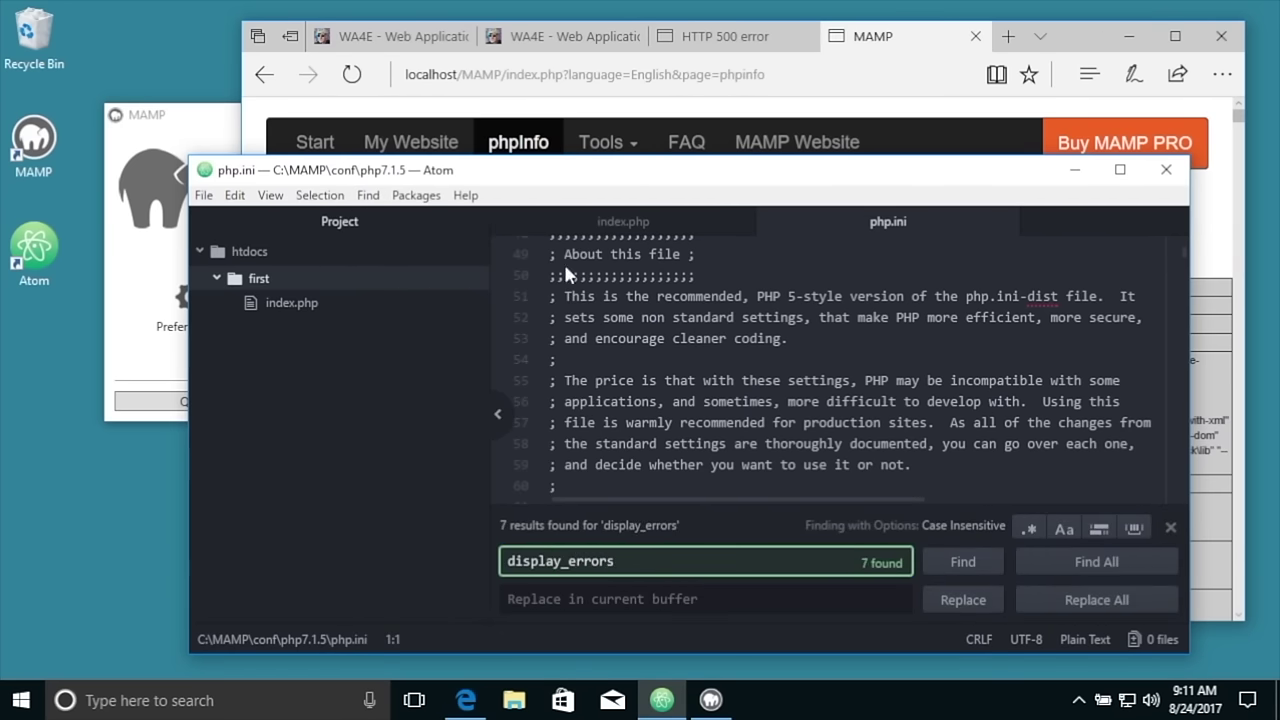
pyautogui.click(963, 561)
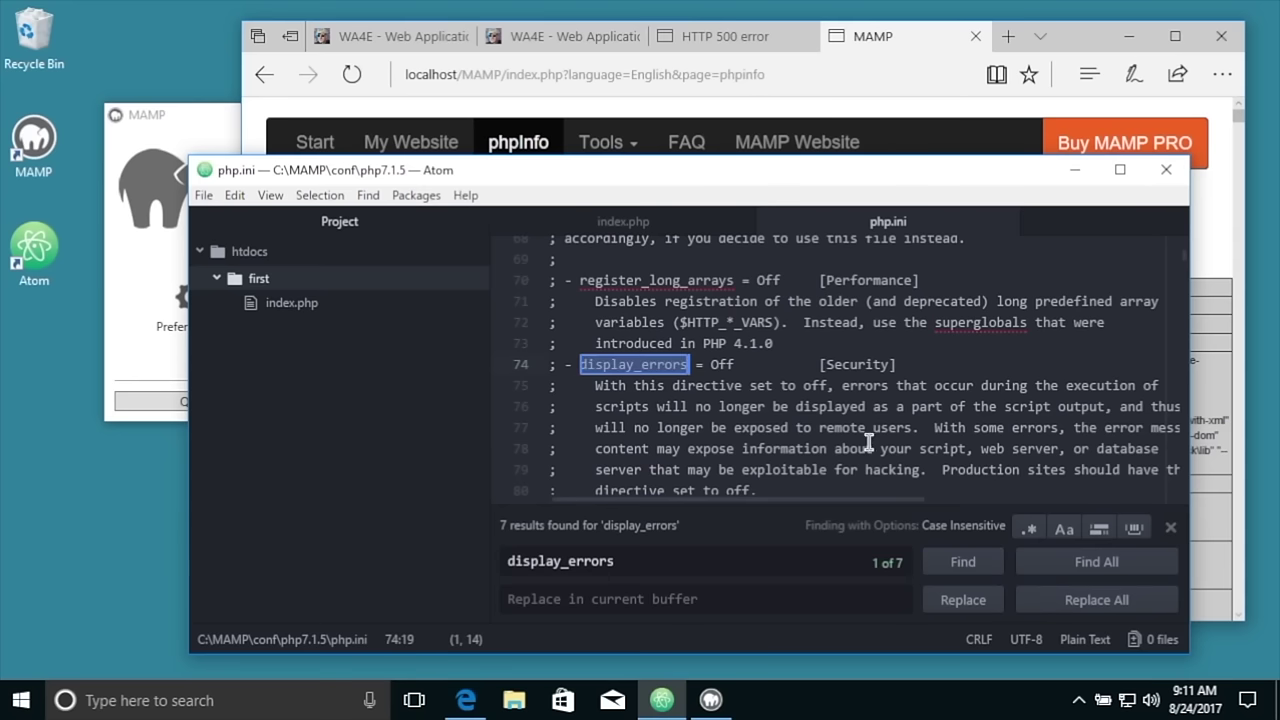
# Step: Go through the display_errors matches to the active directive on line 374, close the search, and set display_errors to On
pyautogui.click(980, 566)
pyautogui.click(976, 566)
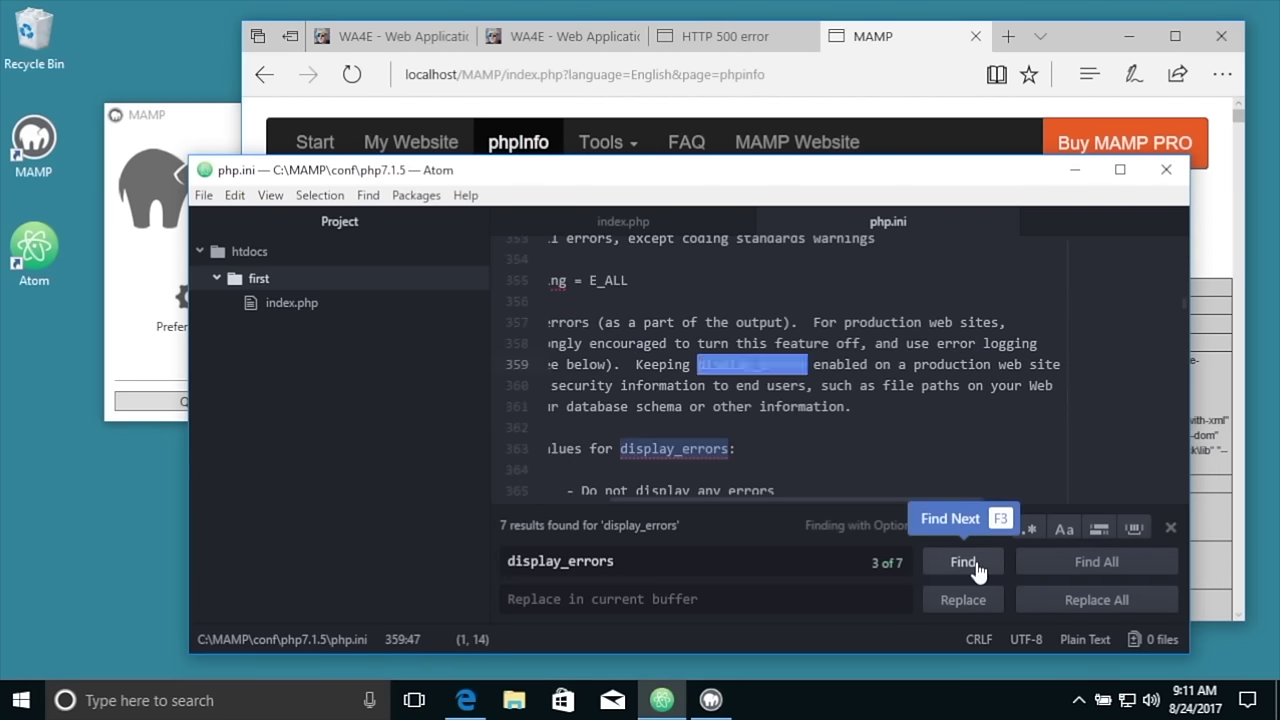
pyautogui.click(970, 566)
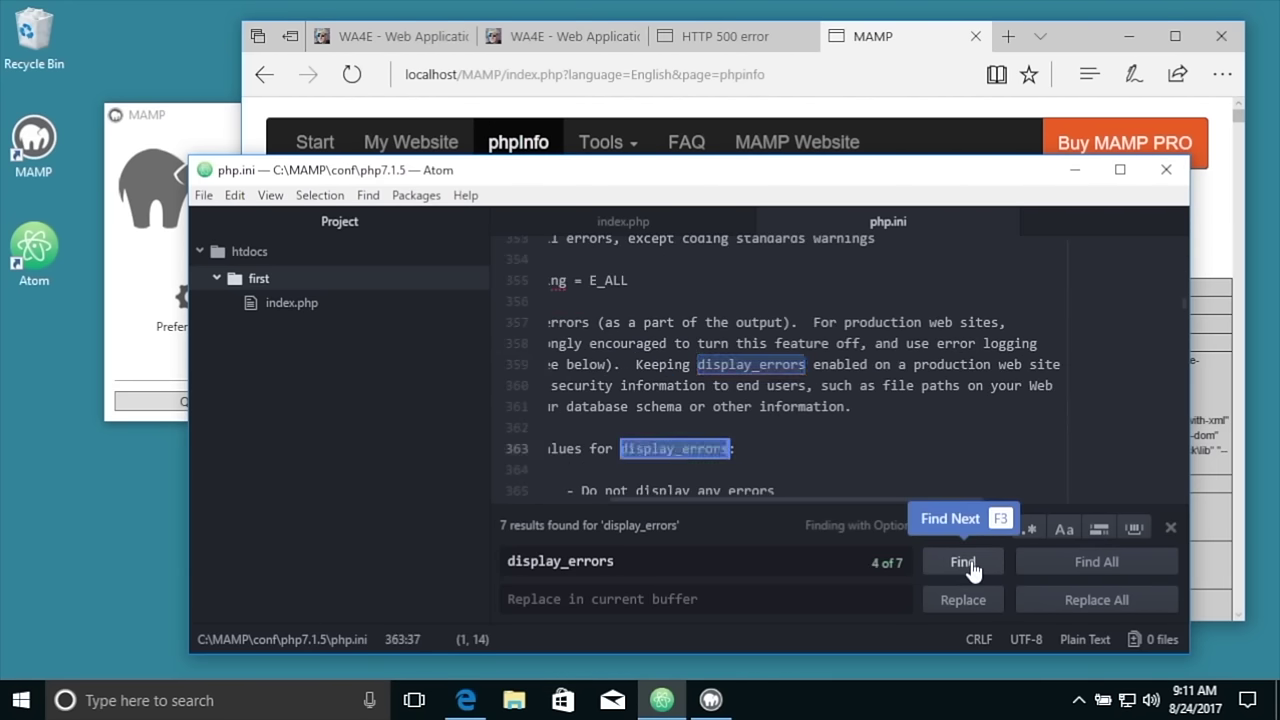
pyautogui.click(970, 566)
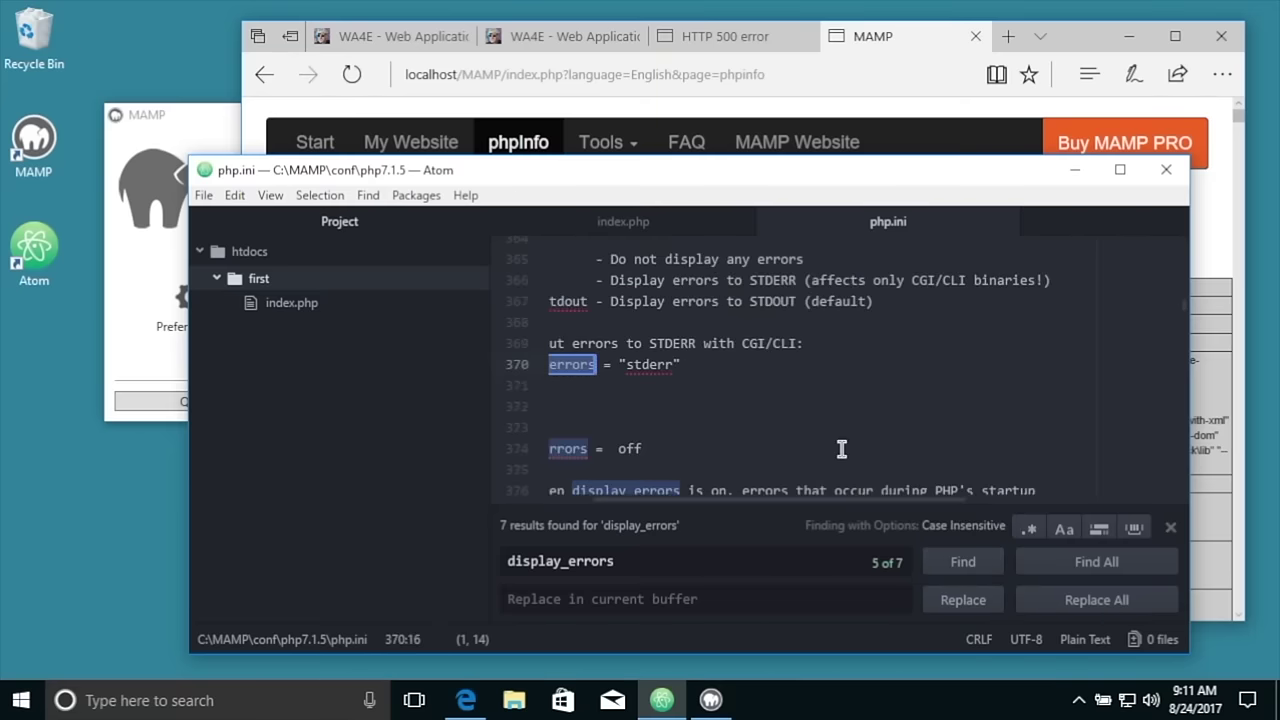
pyautogui.click(1170, 527)
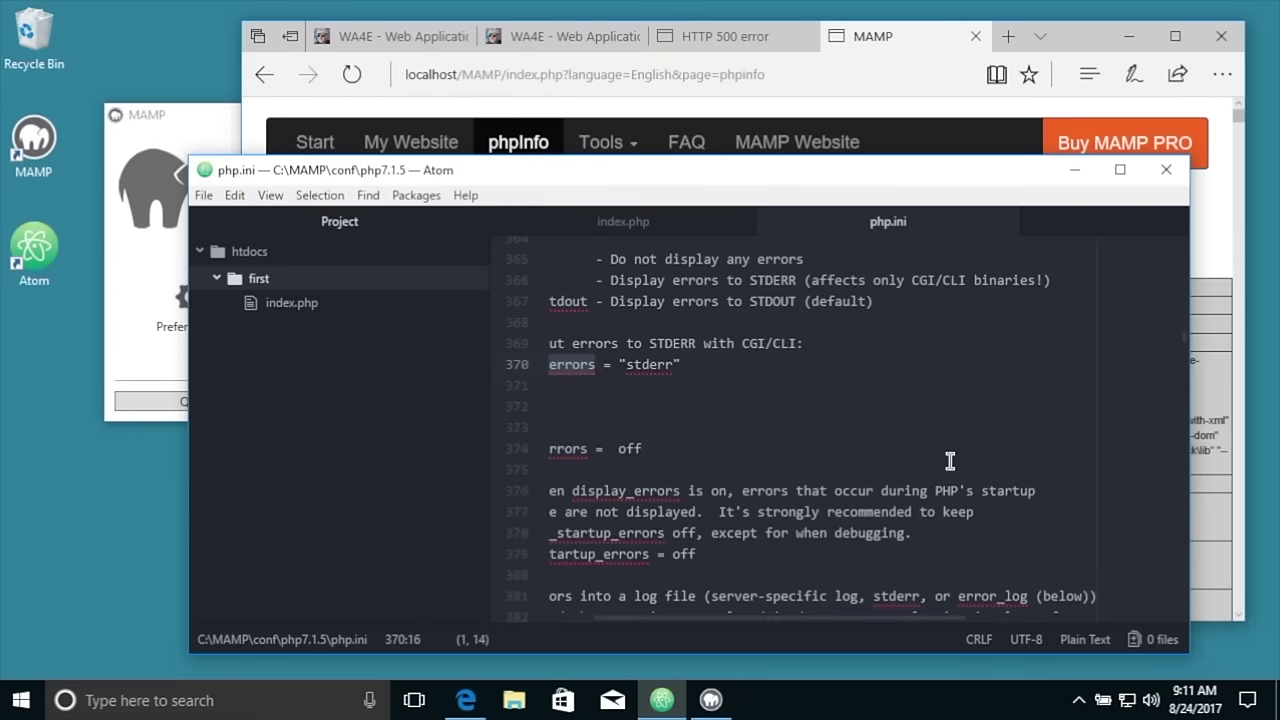
pyautogui.click(758, 616)
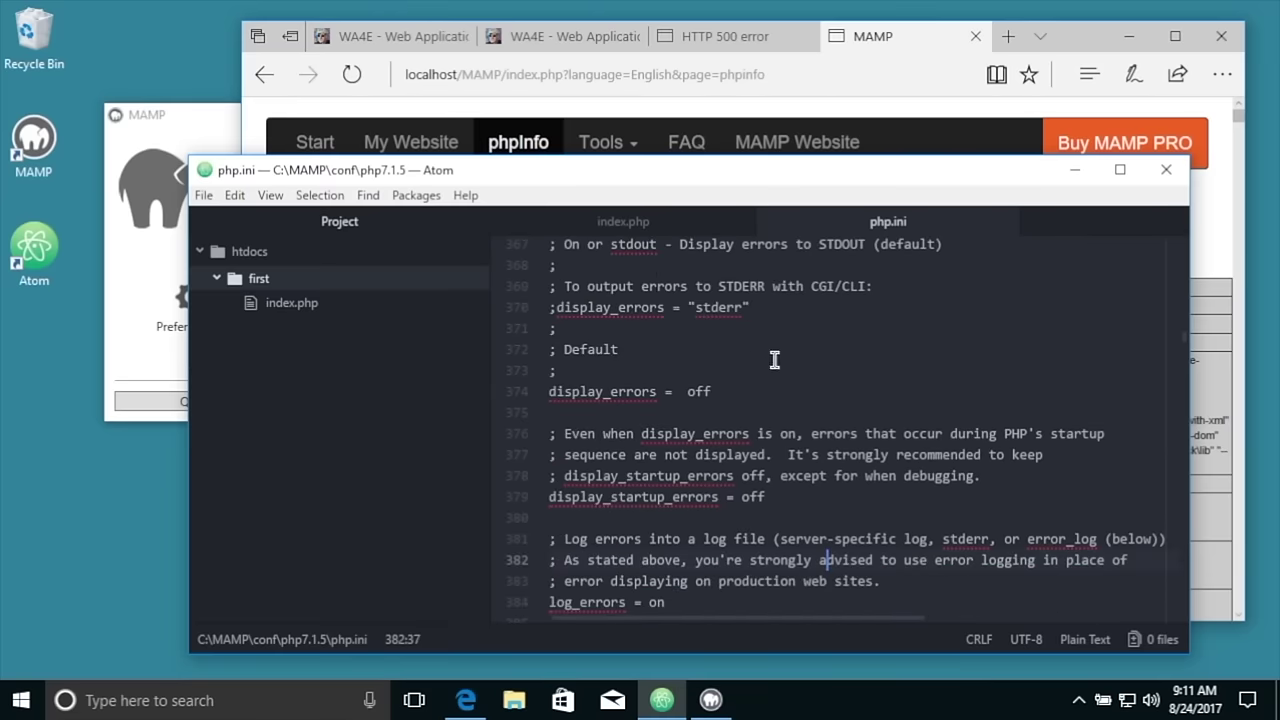
pyautogui.doubleClick(699, 391)
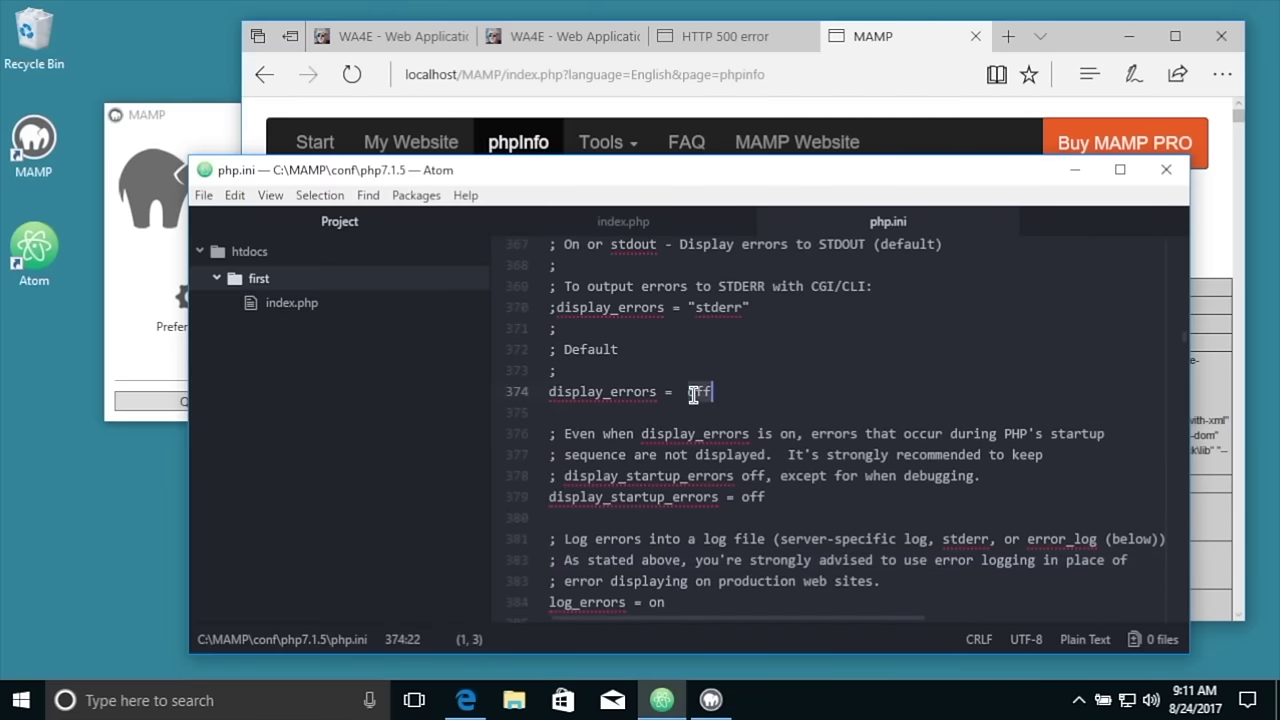
pyautogui.write('On')
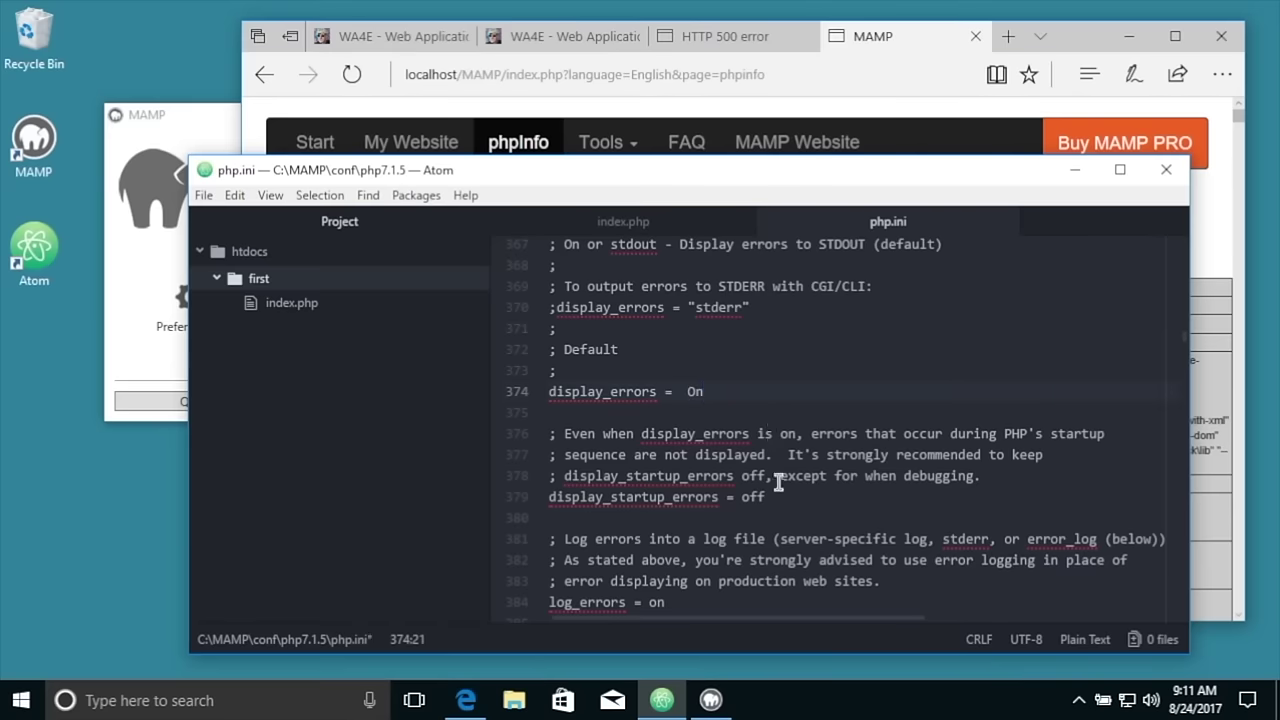
# Step: Set display_startup_errors to On and save php.ini
pyautogui.doubleClick(755, 497)
pyautogui.write('On')
pyautogui.click(207, 196)
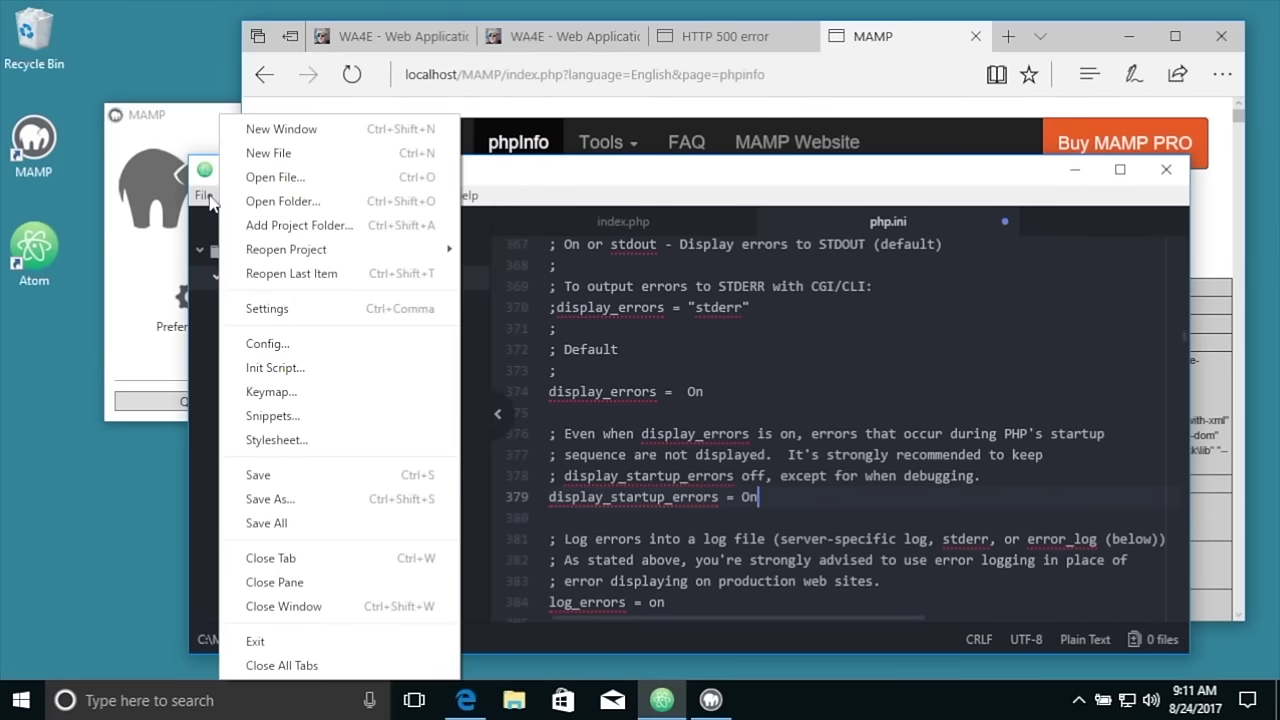
pyautogui.click(279, 474)
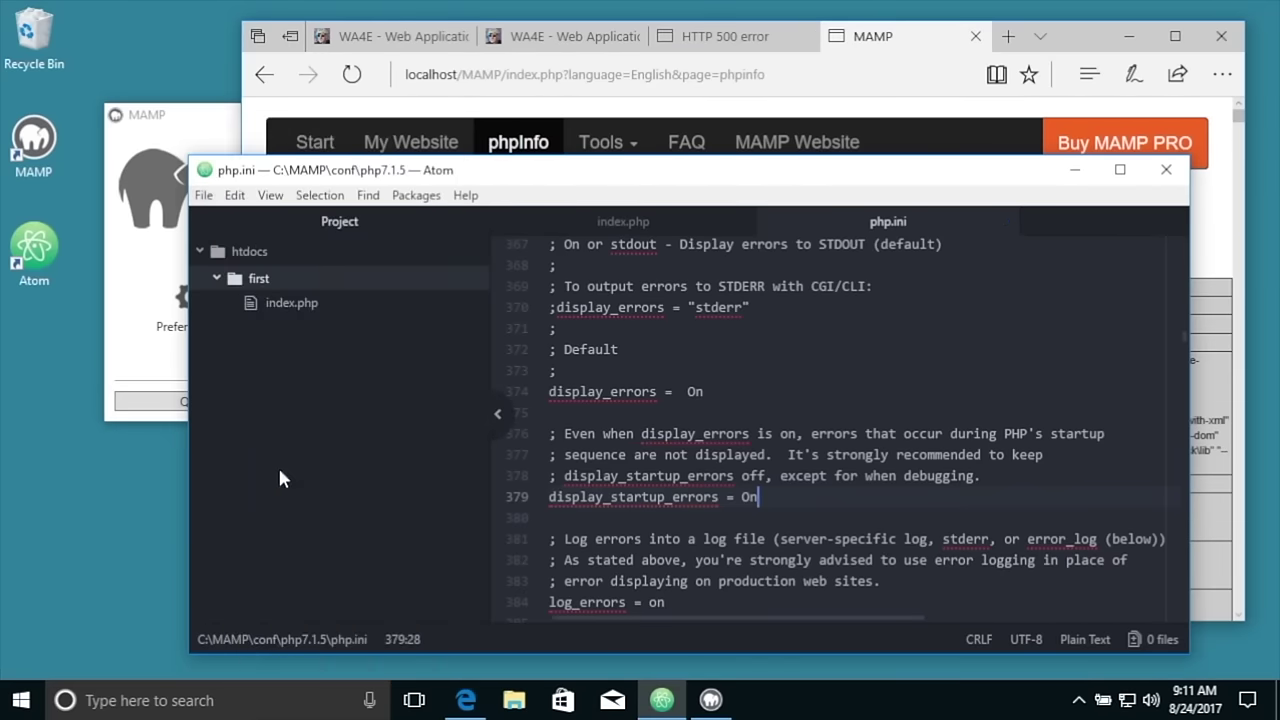
# Step: Switch to MAMP and restart its servers by stopping and starting them again
pyautogui.click(140, 316)
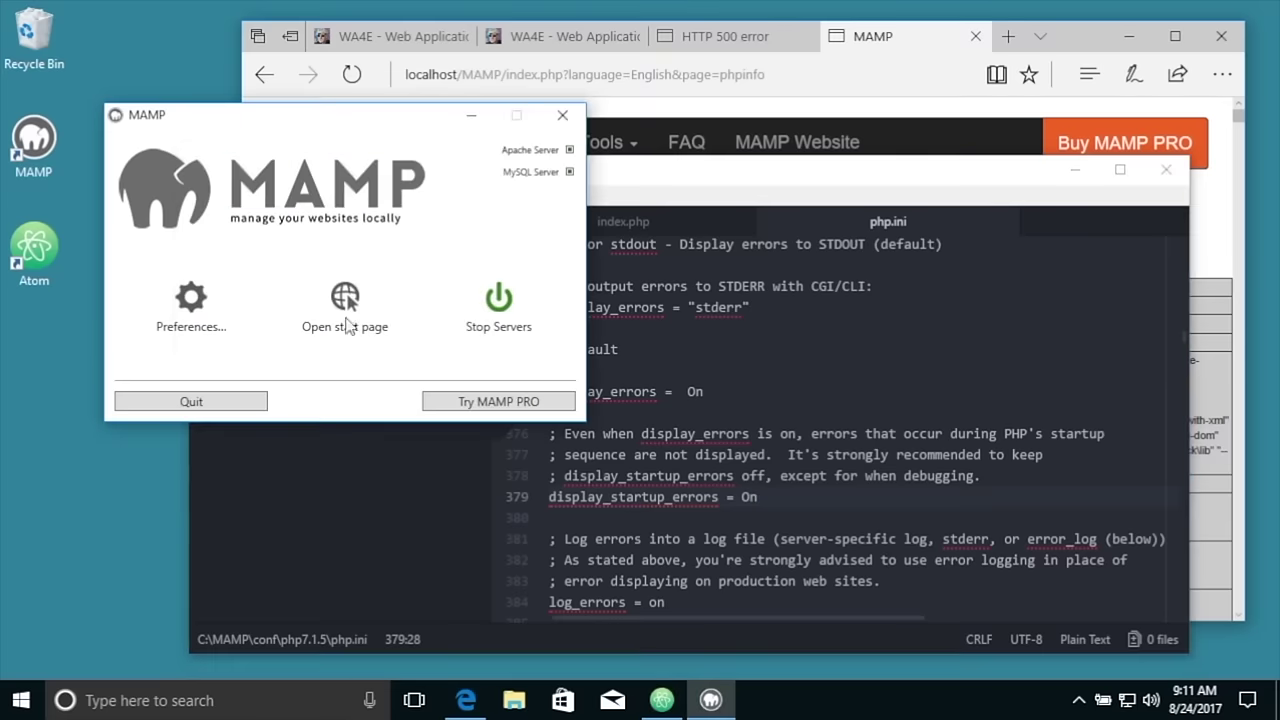
pyautogui.click(499, 300)
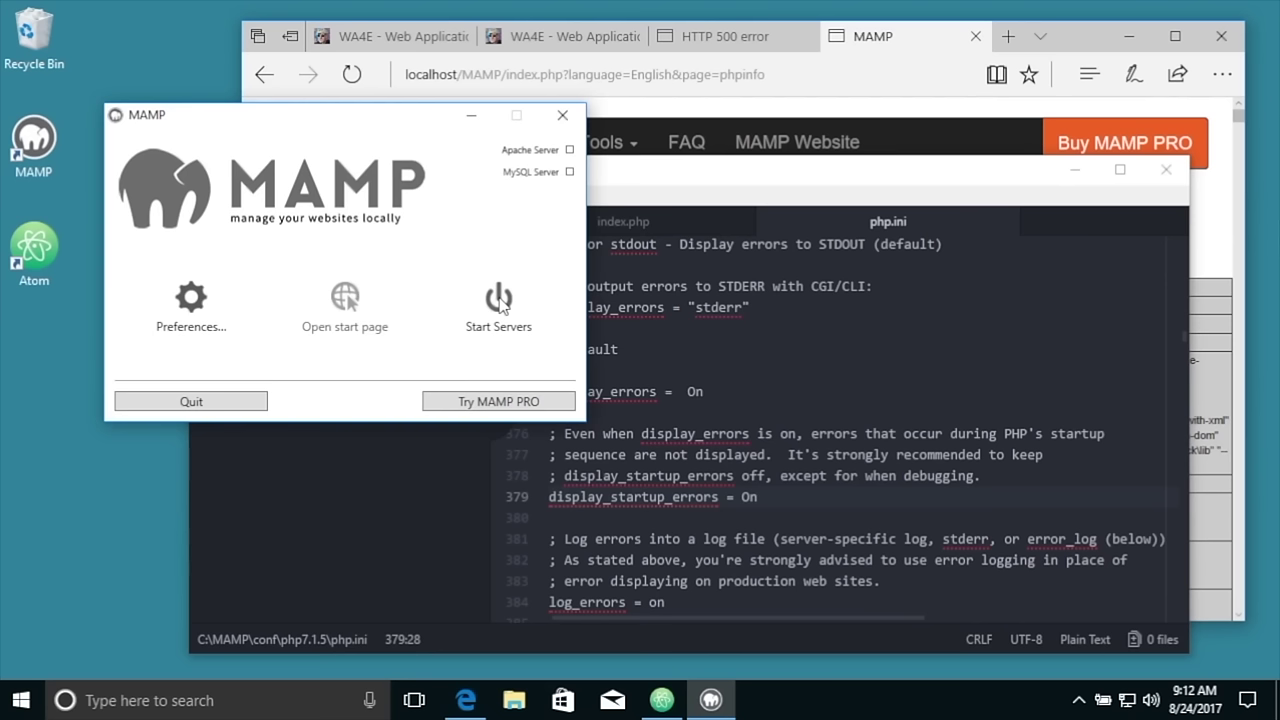
pyautogui.click(499, 305)
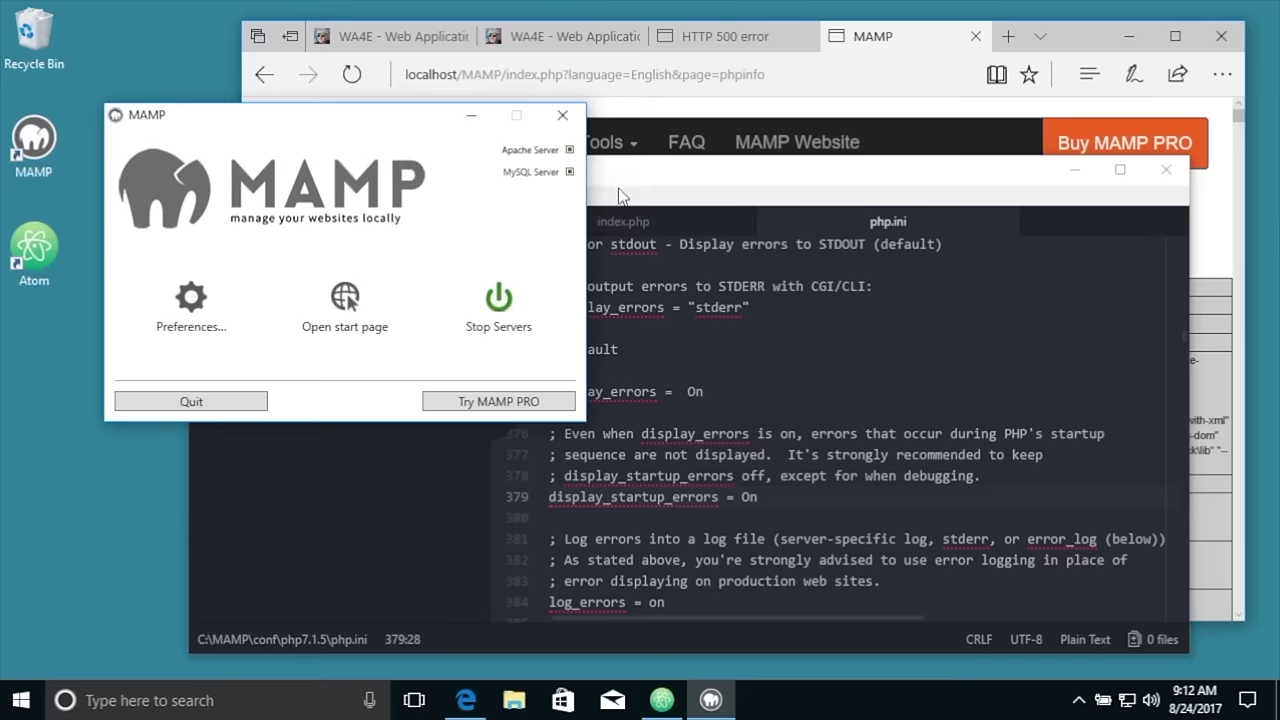
# Step: Reload the phpInfo page in the browser and check display_errors and display_startup_errors in the Core section
pyautogui.click(782, 75)
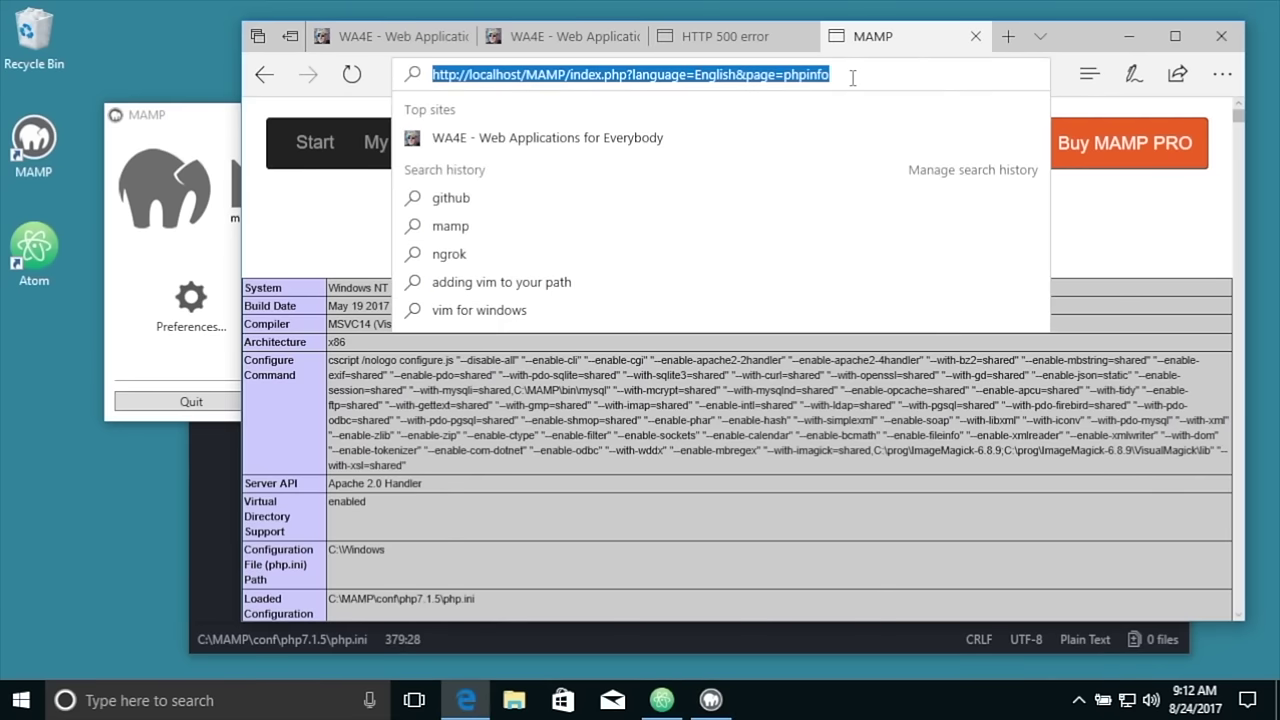
pyautogui.press('Return')
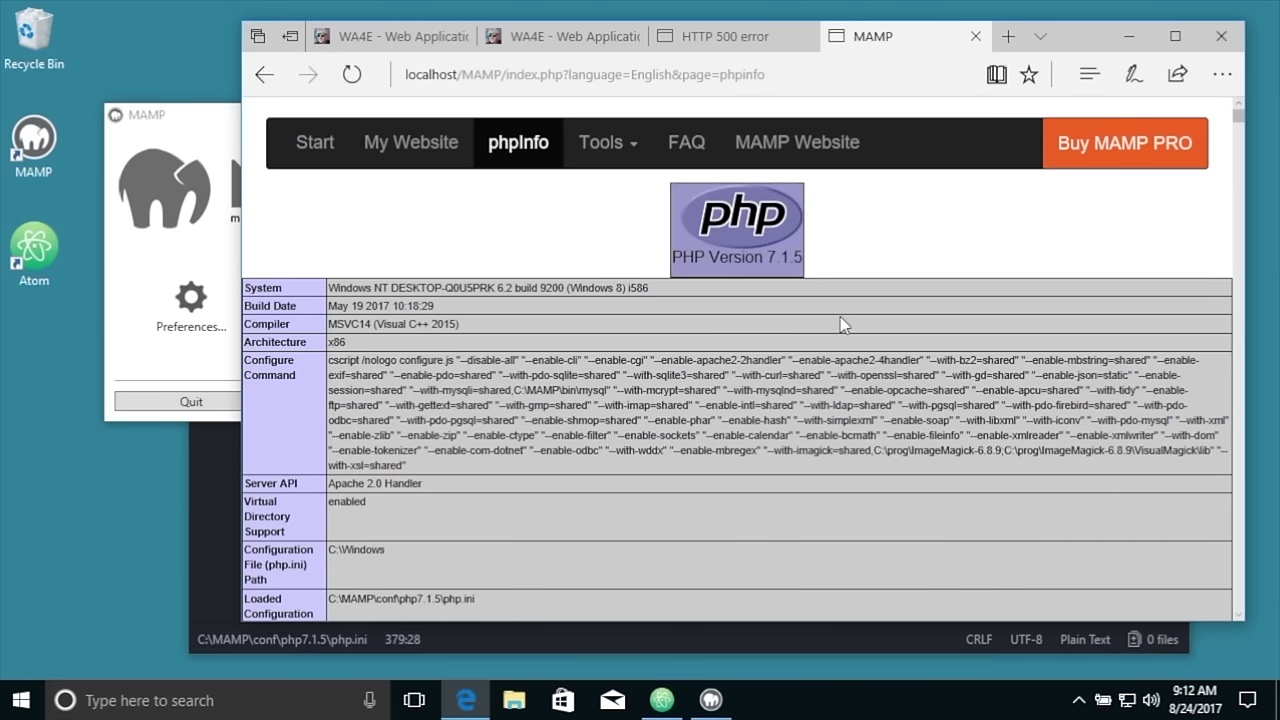
pyautogui.scroll(-1, 836, 410)
pyautogui.scroll(-3, 920, 369)
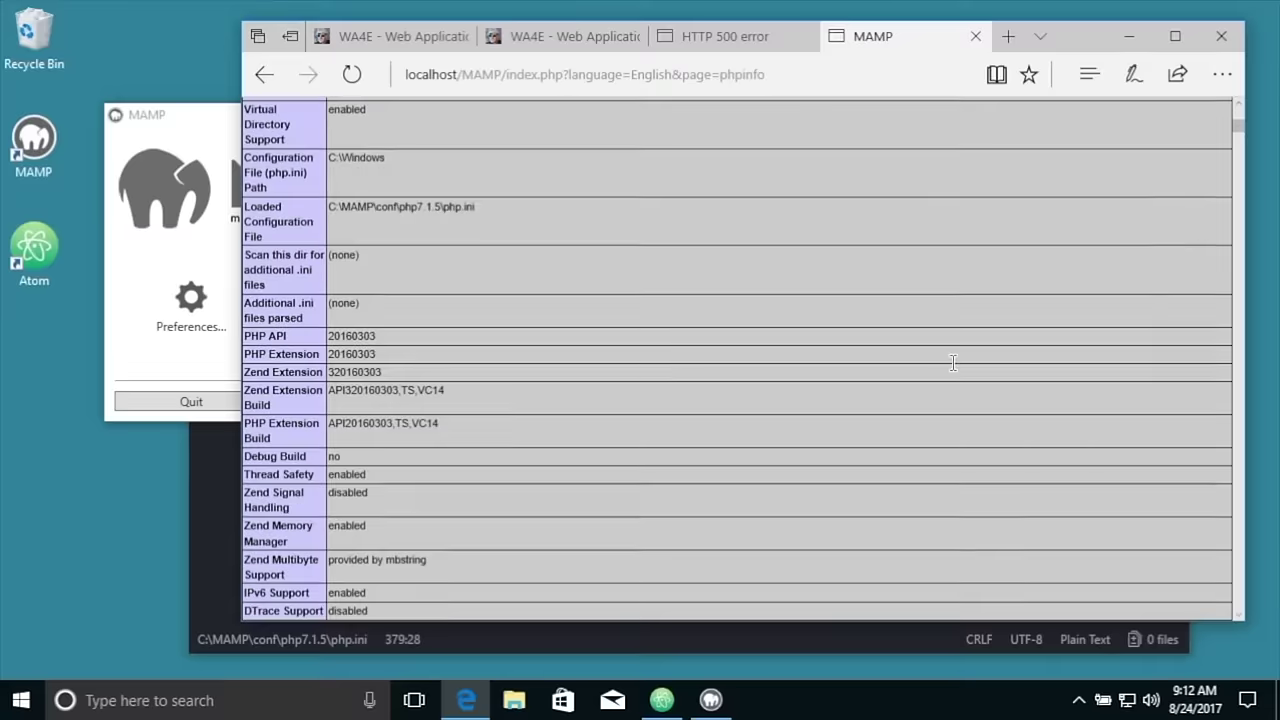
pyautogui.scroll(-2, 920, 369)
pyautogui.scroll(-10, 920, 369)
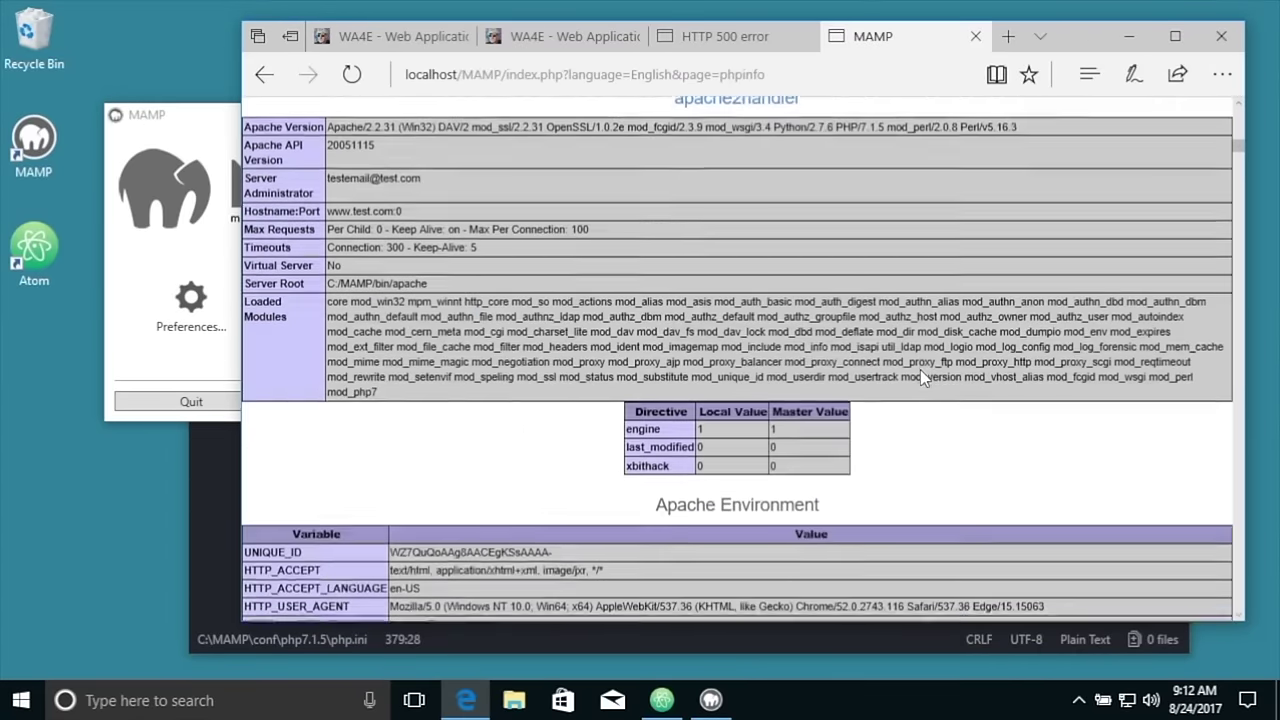
pyautogui.scroll(1, 922, 378)
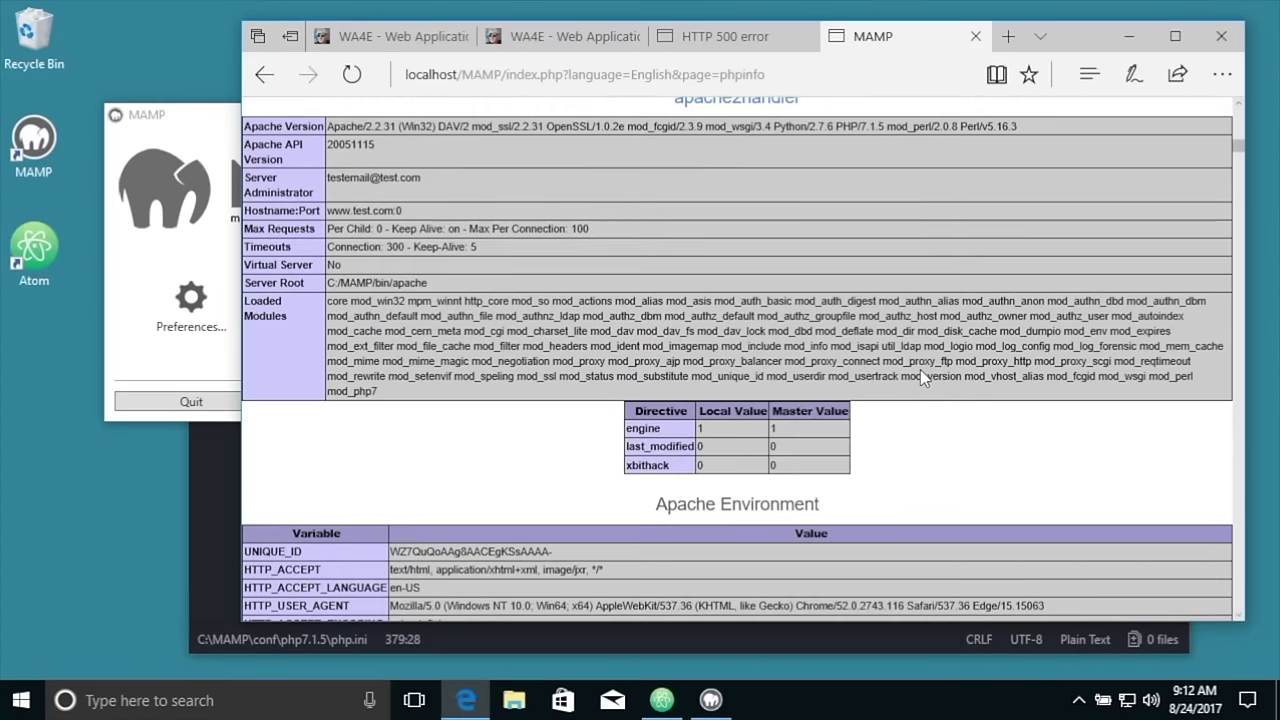
pyautogui.scroll(-8, 922, 375)
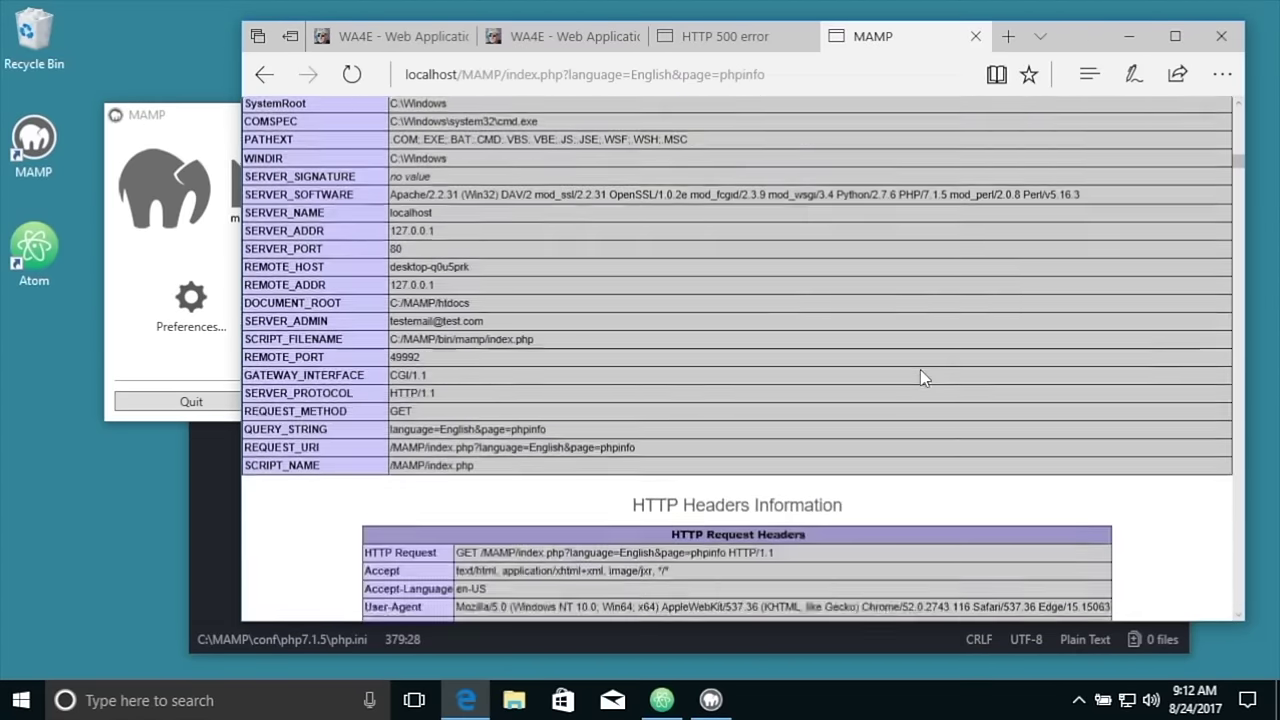
pyautogui.scroll(-10, 922, 377)
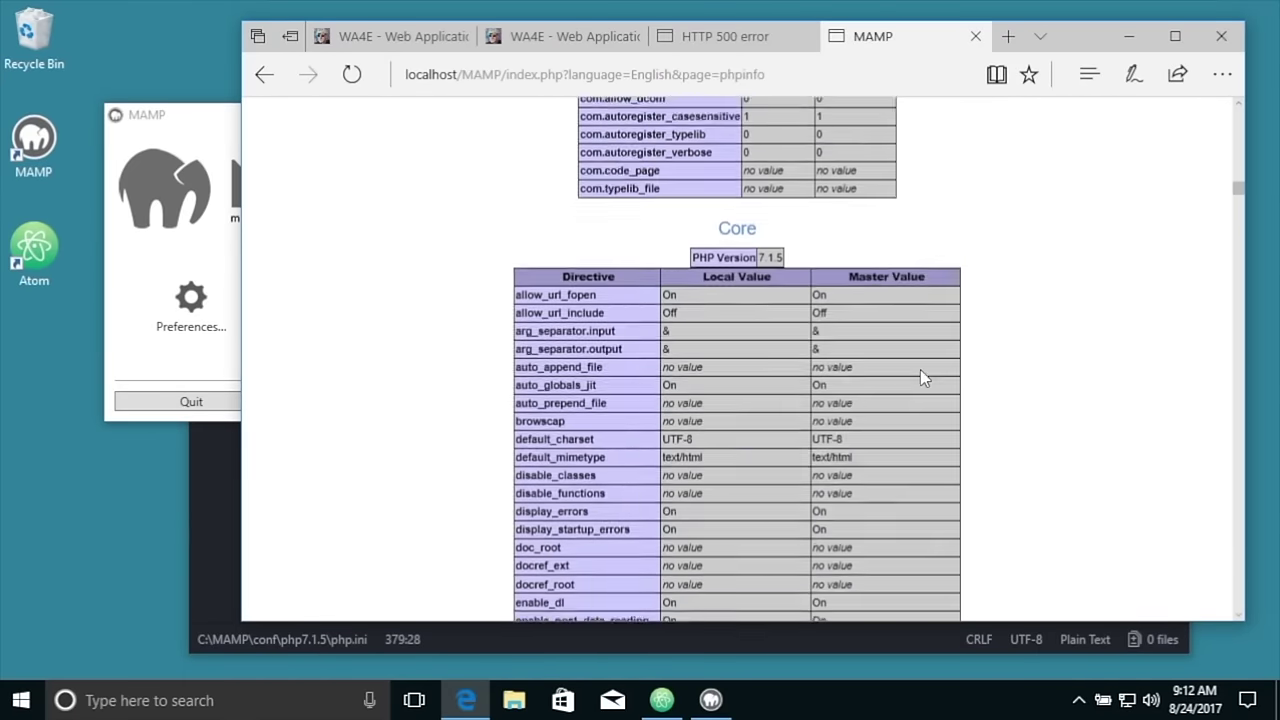
pyautogui.scroll(-4, 920, 370)
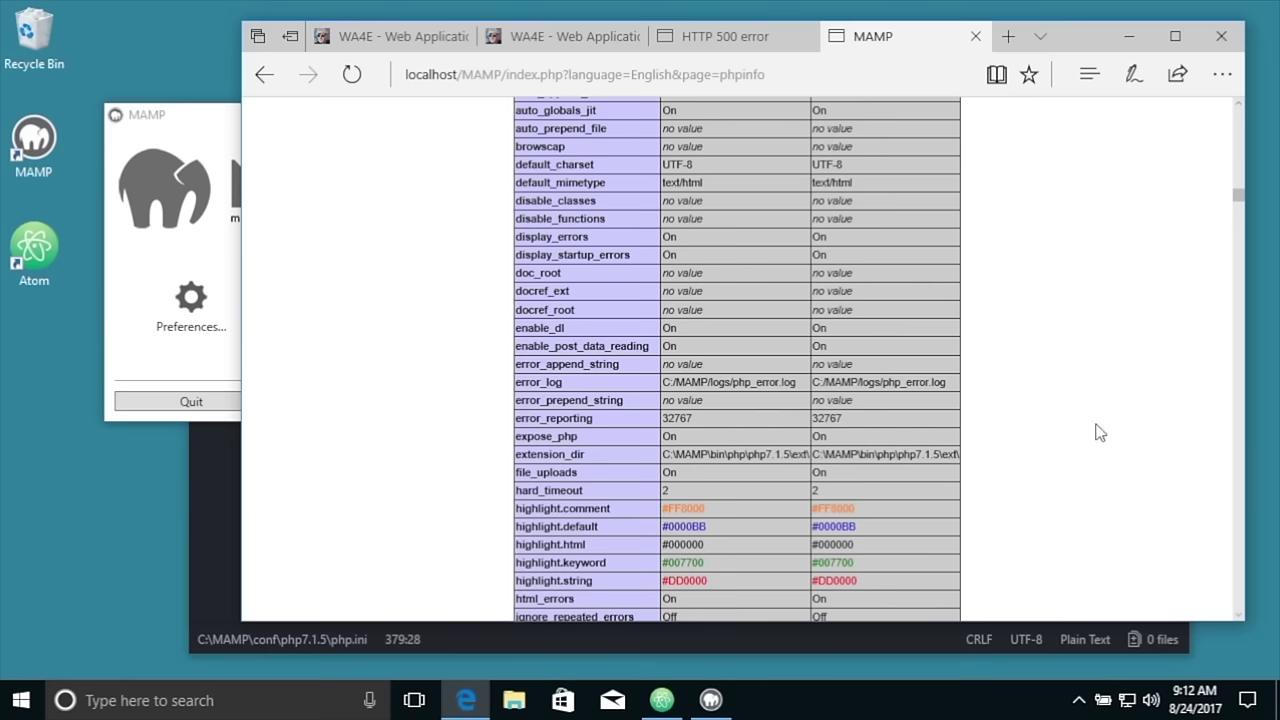
pyautogui.scroll(-2, 1100, 432)
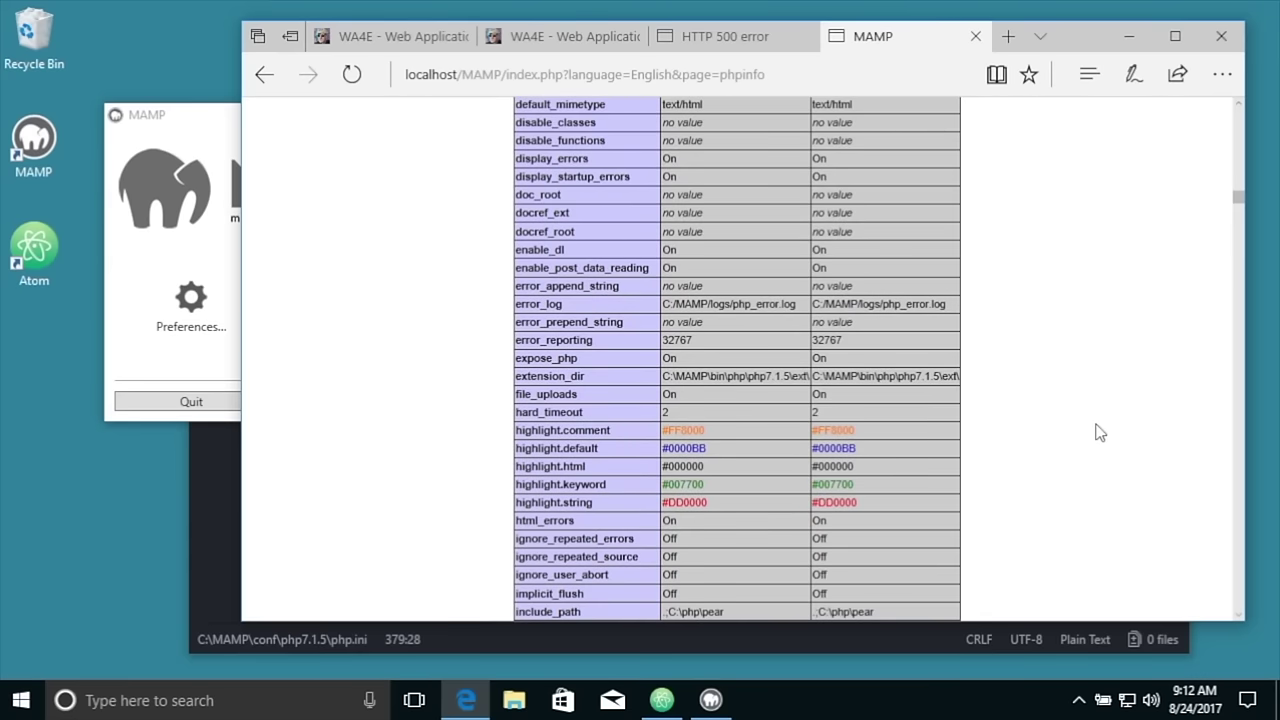
# Step: Go to the browser page with the HTTP 500 error and reload localhost/first/index.php
pyautogui.click(721, 36)
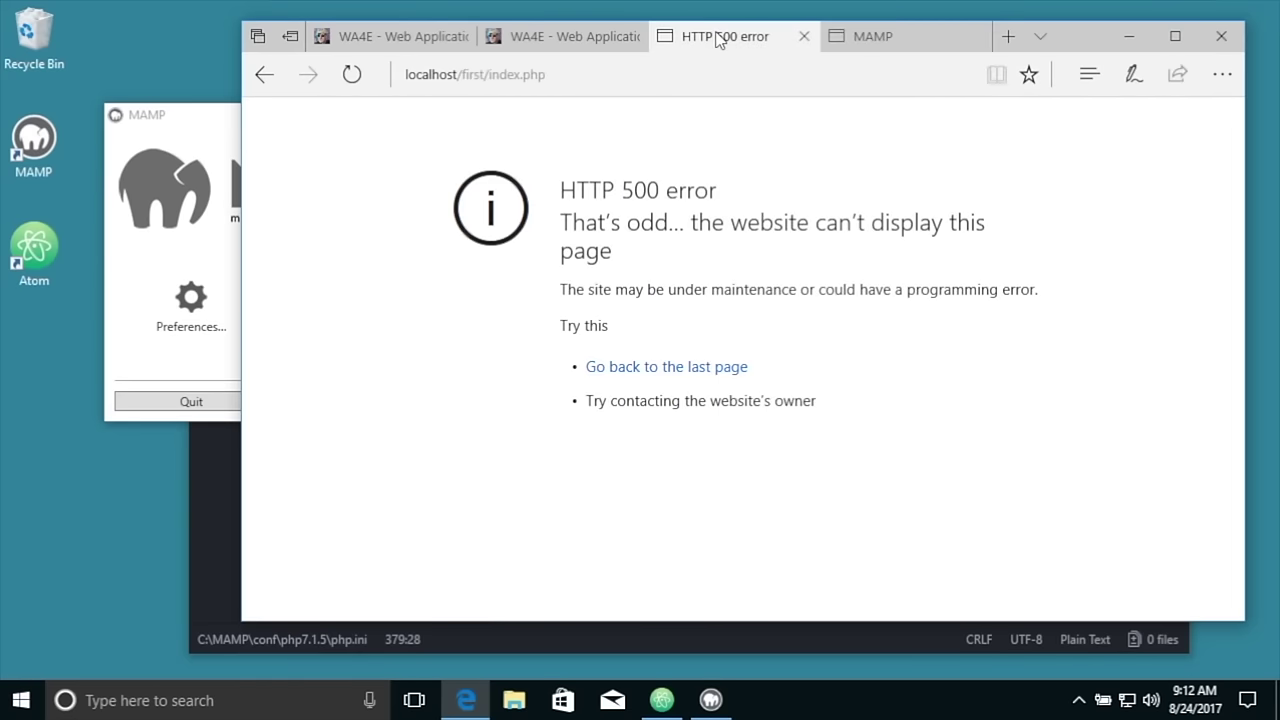
pyautogui.click(585, 71)
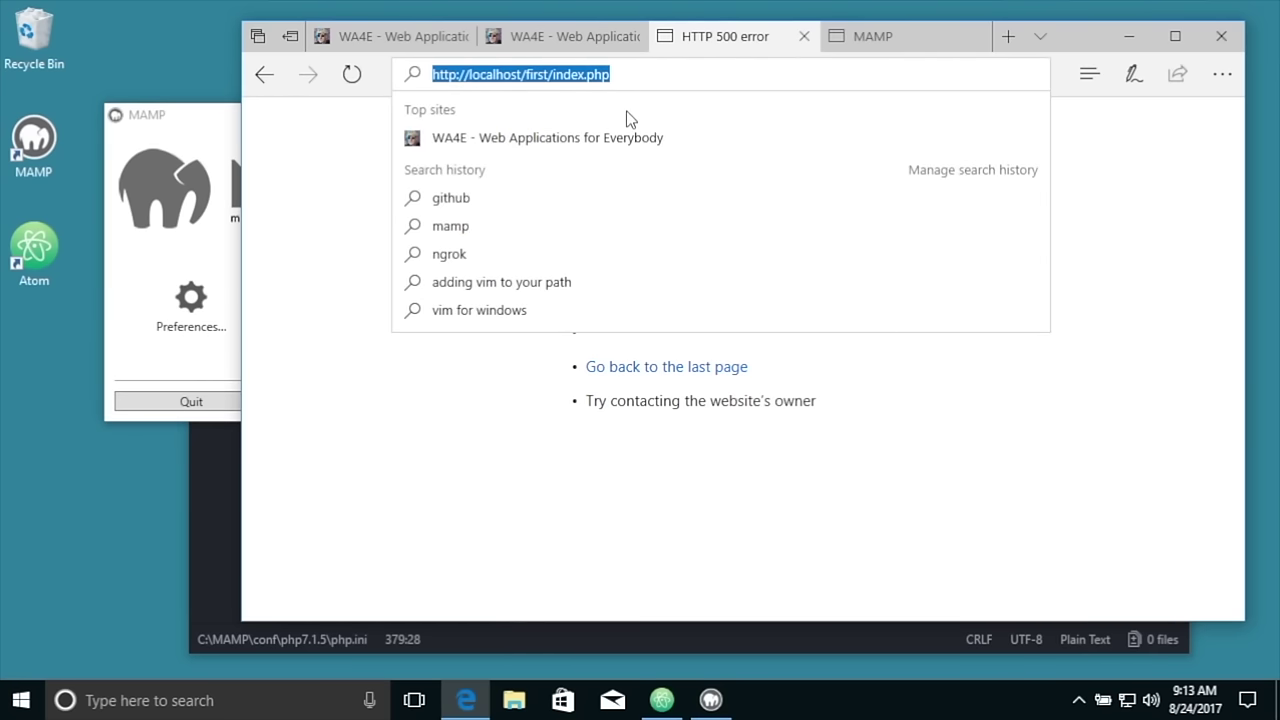
pyautogui.press('Return')
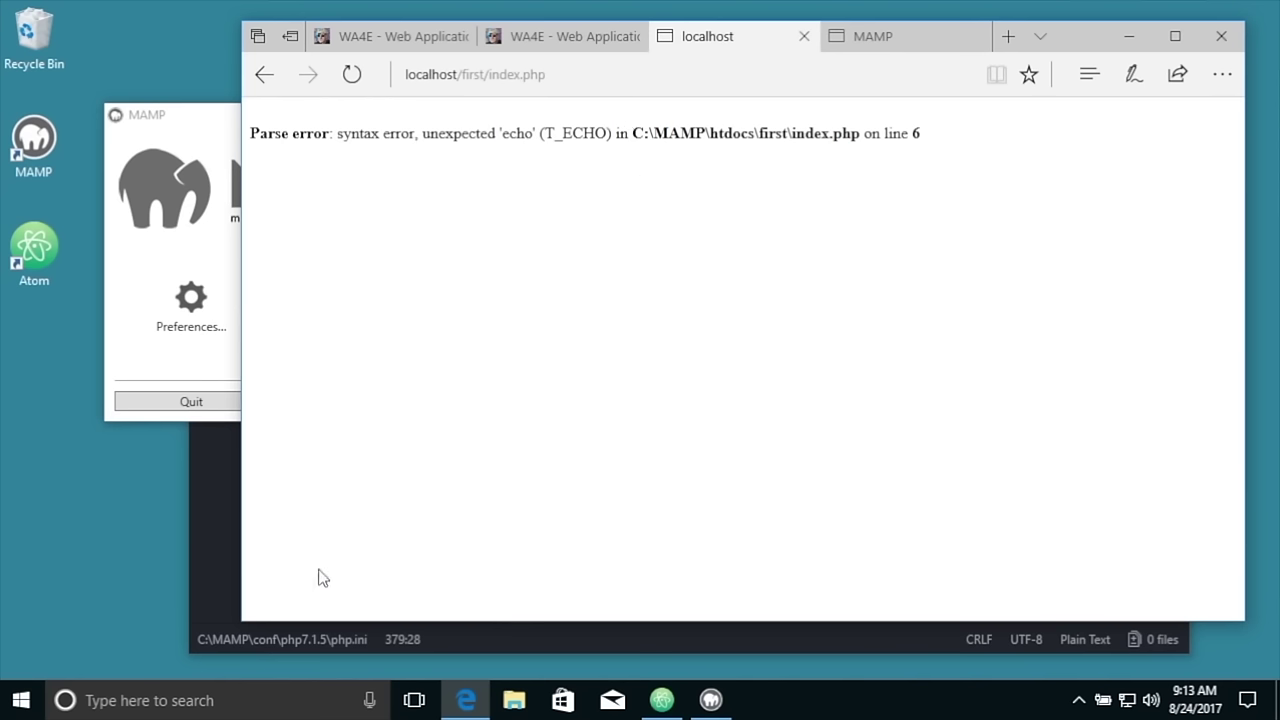
# Step: Switch to Atom, close php.ini, and add the missing semicolon after $x = 6 * 7 in index.php, saving the file
pyautogui.click(497, 638)
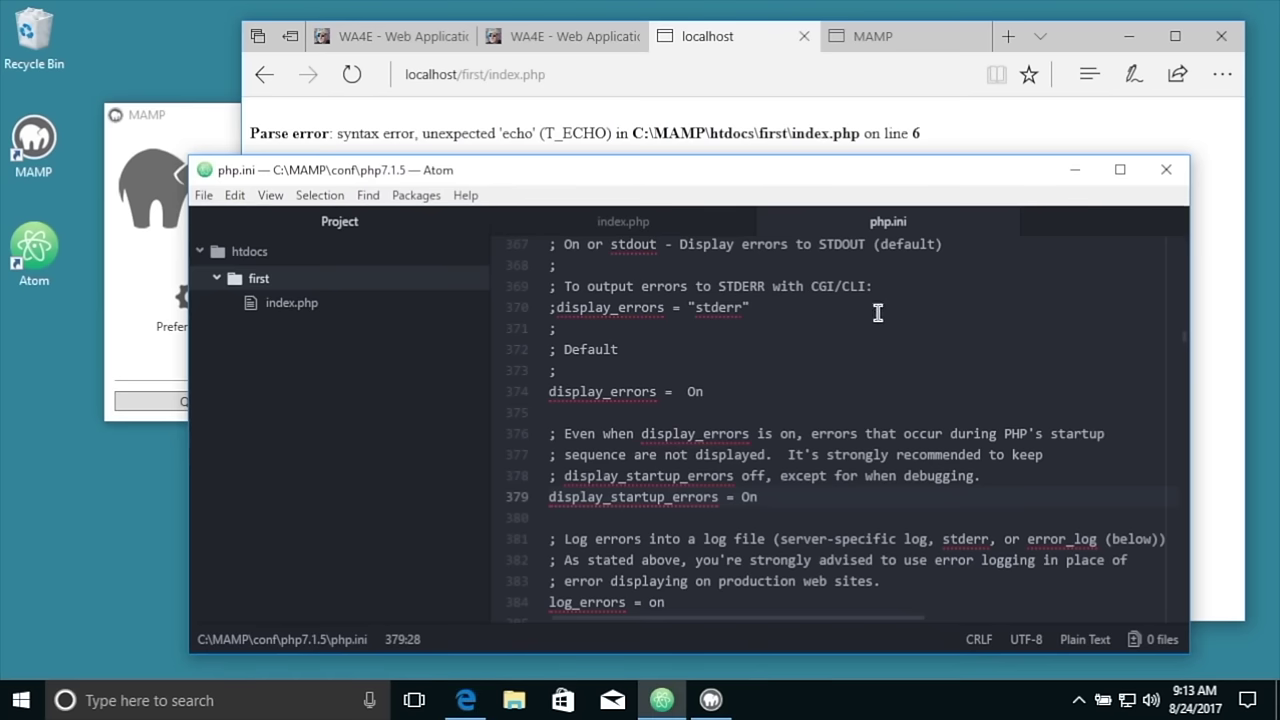
pyautogui.click(1005, 222)
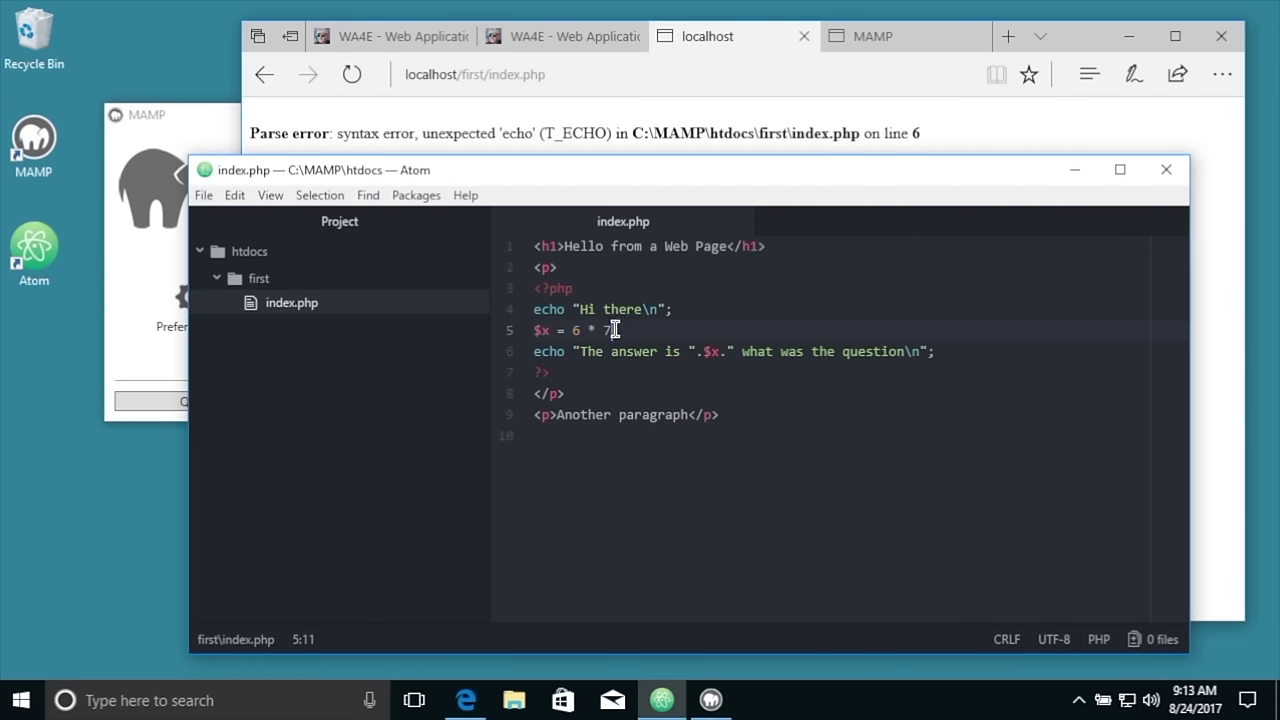
pyautogui.write(';')
pyautogui.click(204, 195)
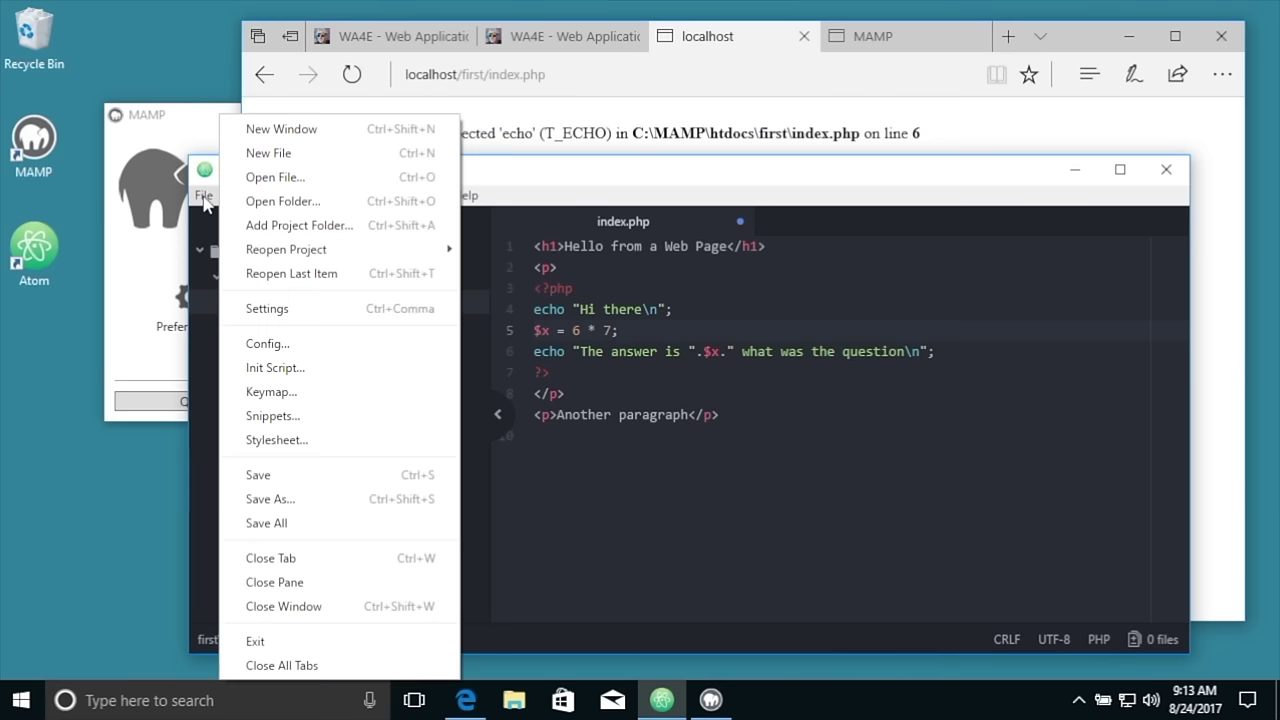
pyautogui.click(274, 476)
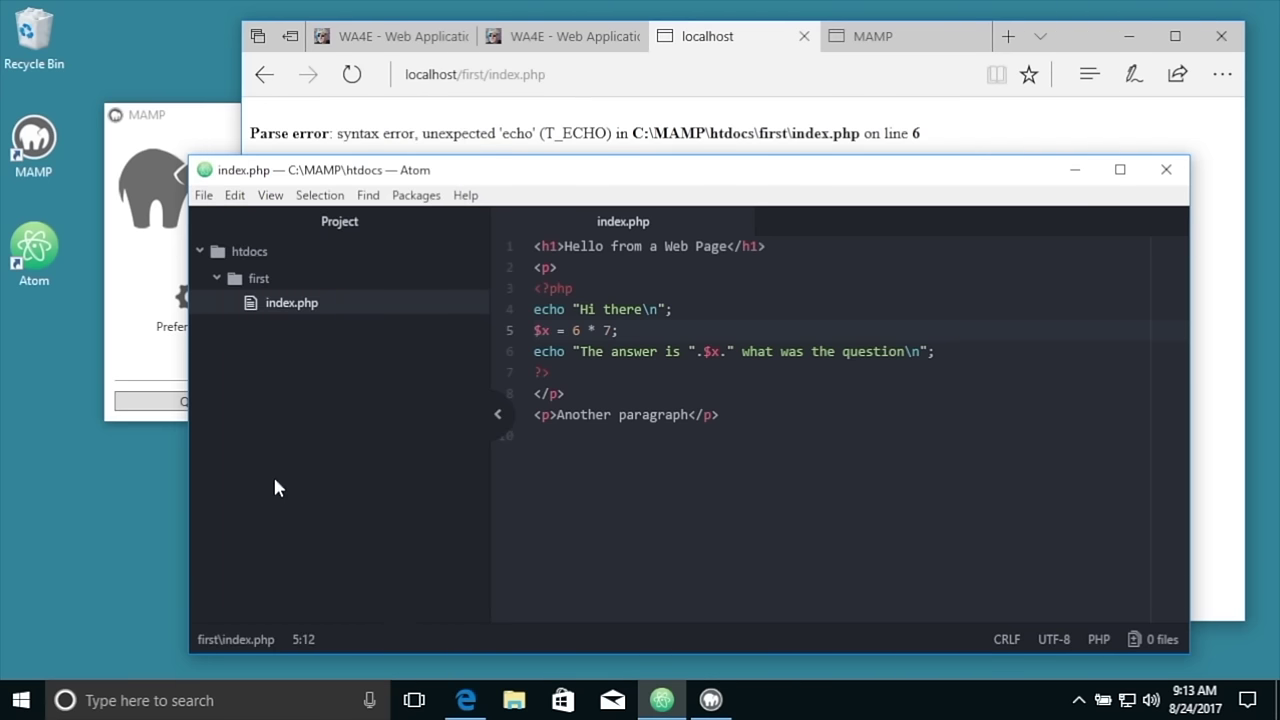
# Step: Reload the corrected first/index.php page in the browser and revisit the phpInfo page
pyautogui.click(568, 74)
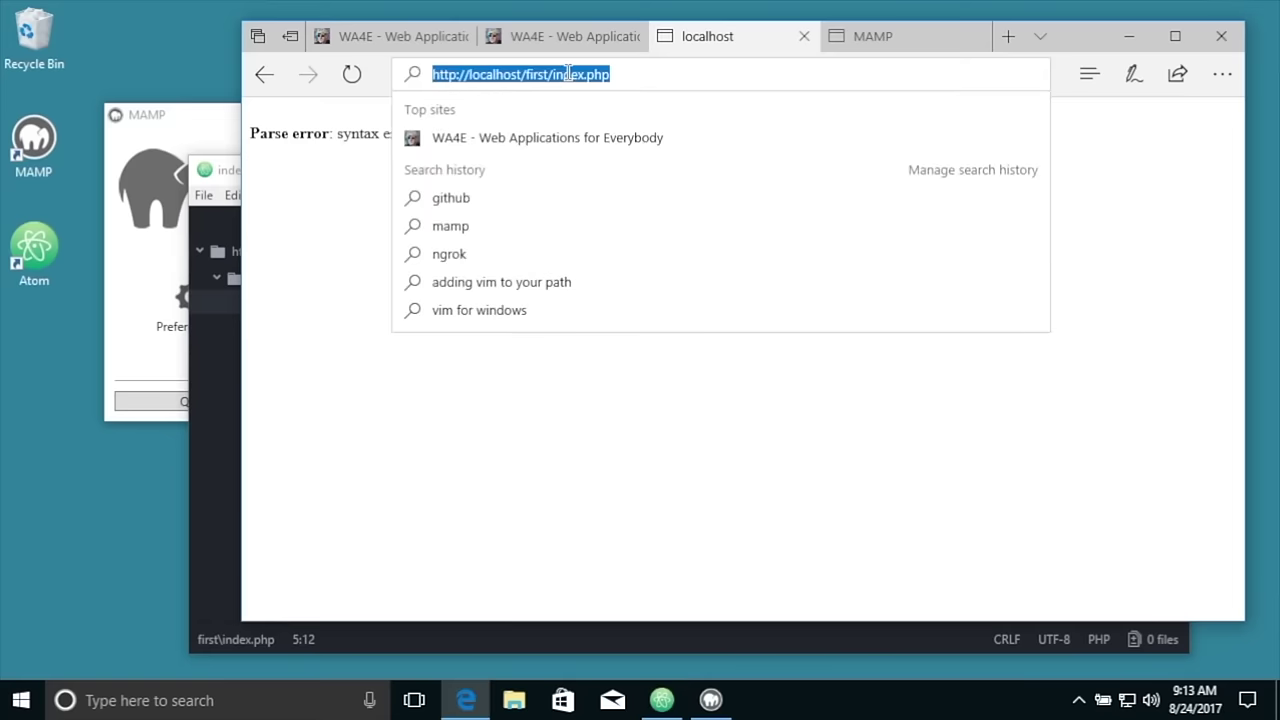
pyautogui.press('Return')
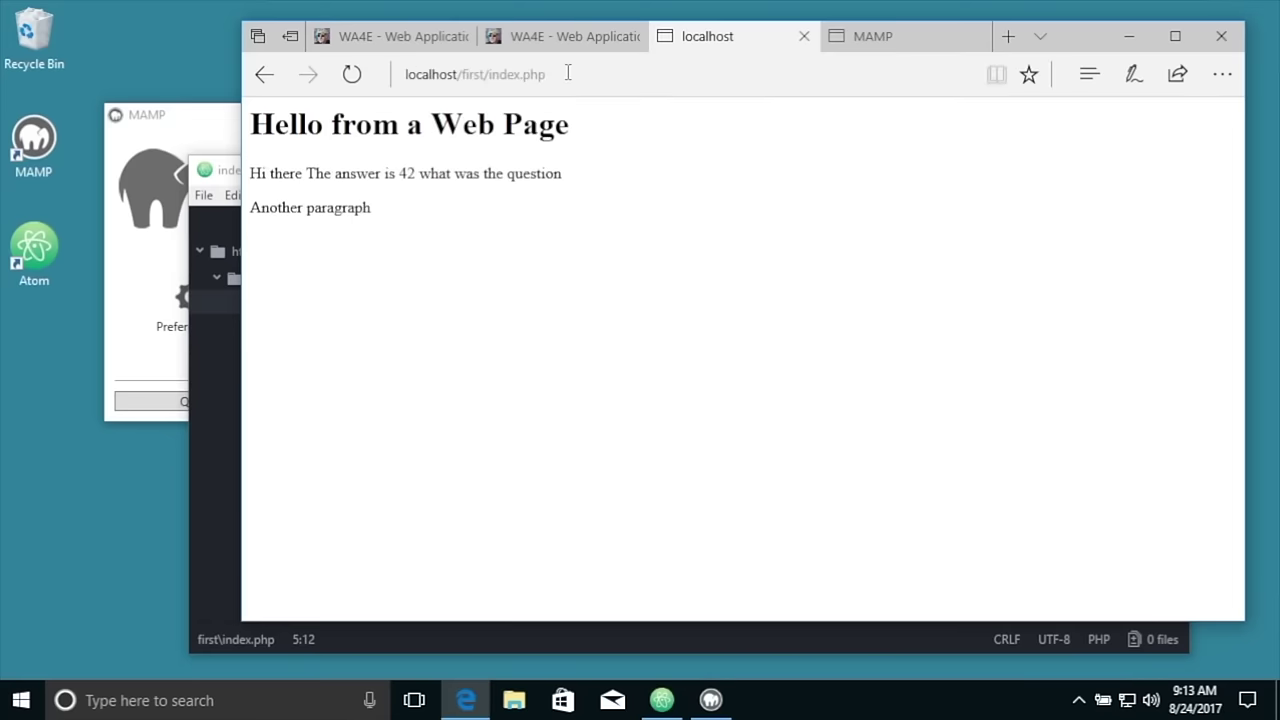
pyautogui.click(852, 40)
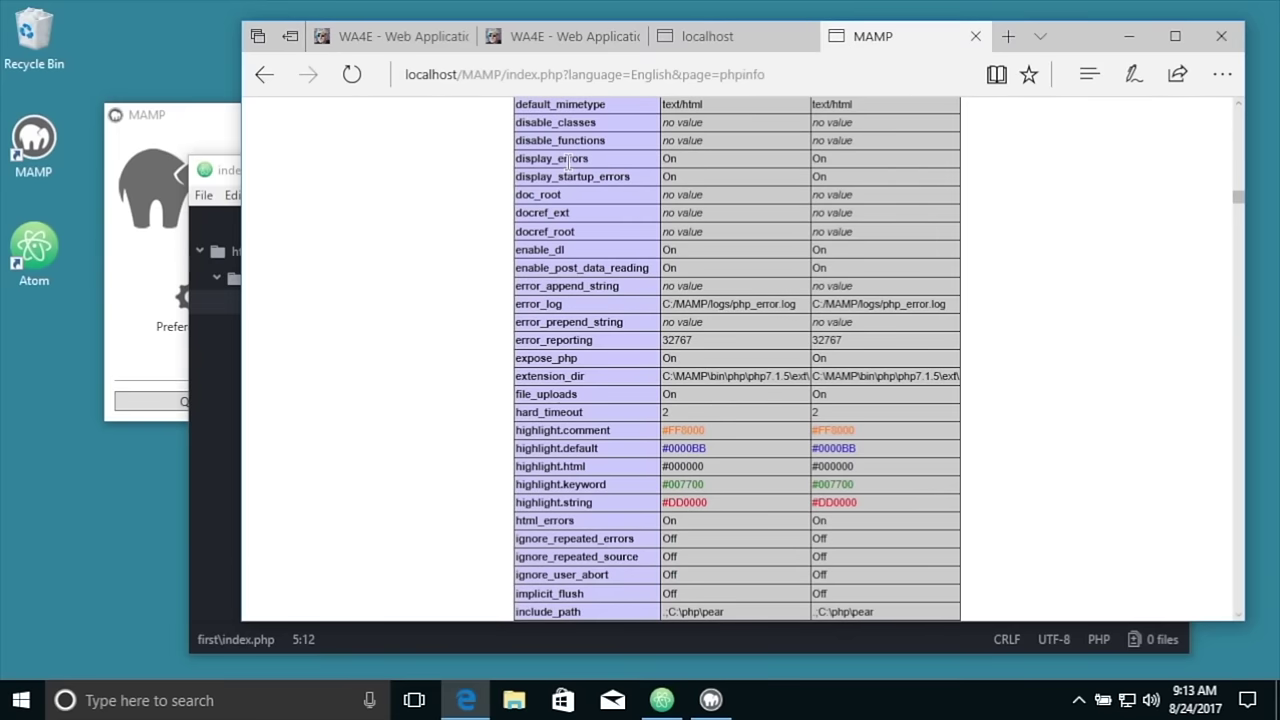
pyautogui.click(415, 48)
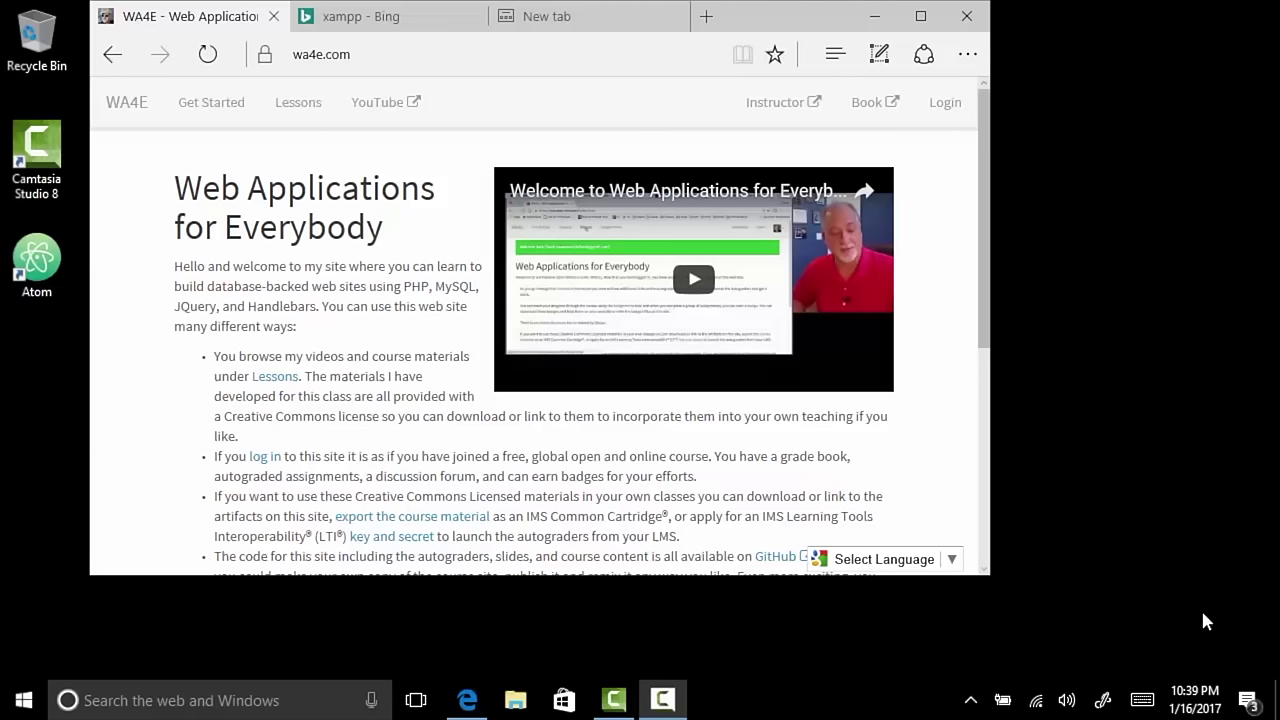
# Step: View the Get Started page on wa4e.com, and open the Apache Friends XAMPP site from the Bing results for xampp
pyautogui.click(199, 118)
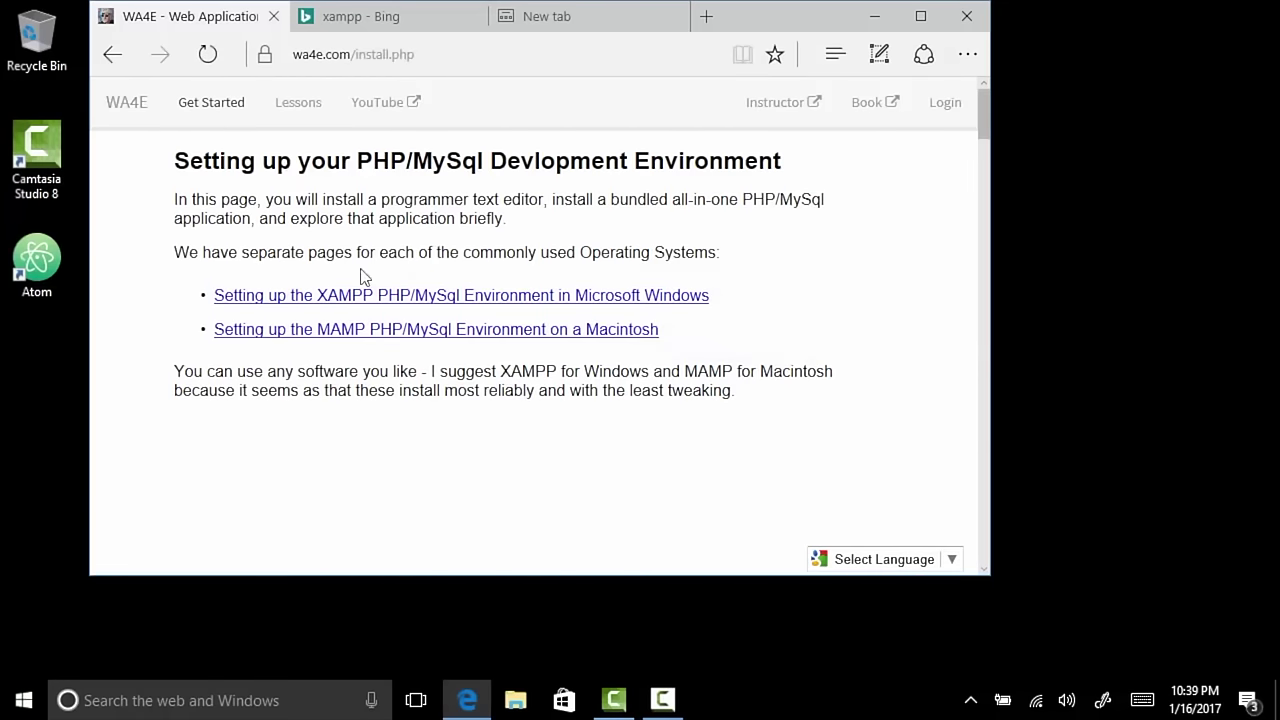
pyautogui.click(380, 20)
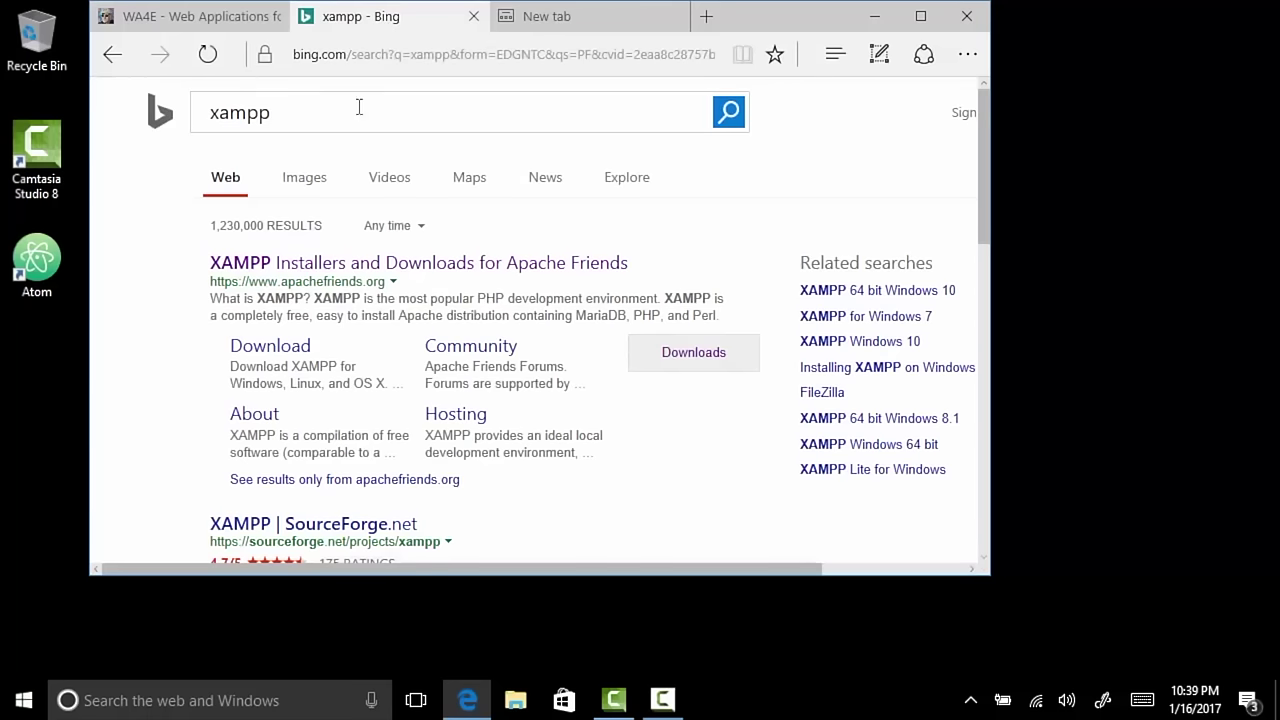
pyautogui.click(366, 266)
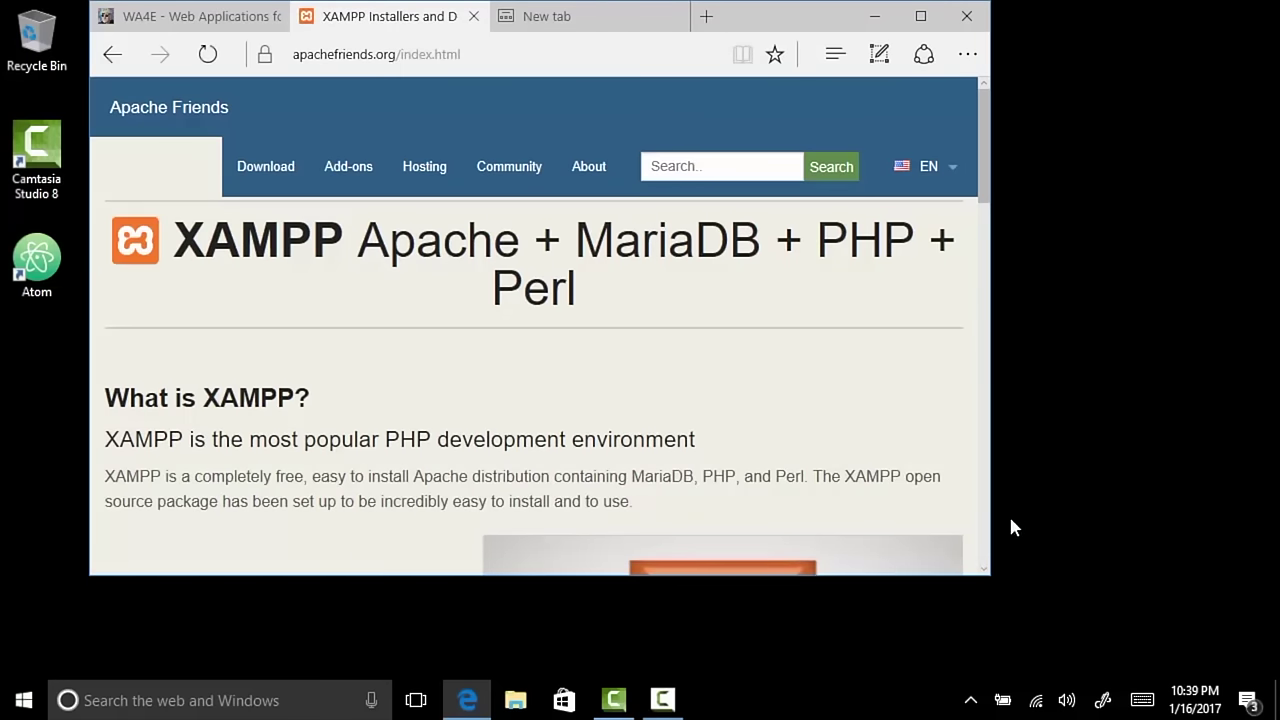
# Step: Download the XAMPP for Windows v5.6.28 installer by way of its SourceForge page and run the downloaded file
pyautogui.moveTo(990, 540); pyautogui.dragTo(1216, 528)
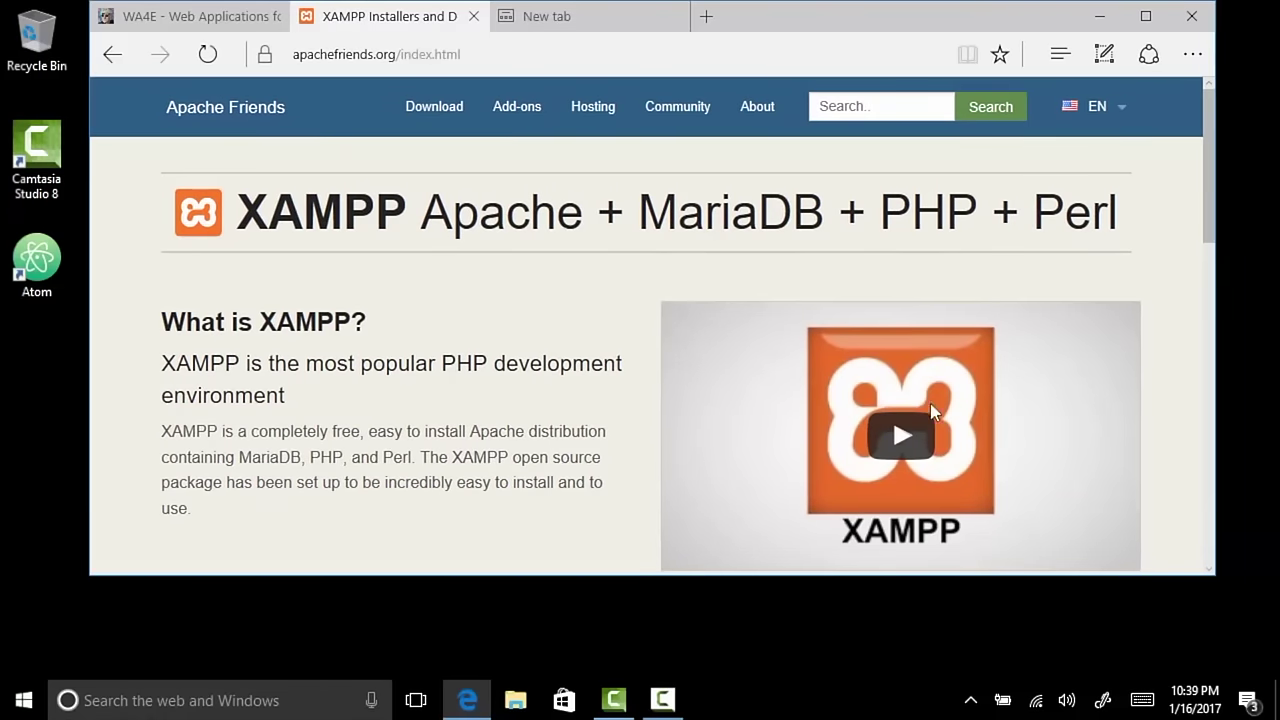
pyautogui.scroll(-2, 629, 402)
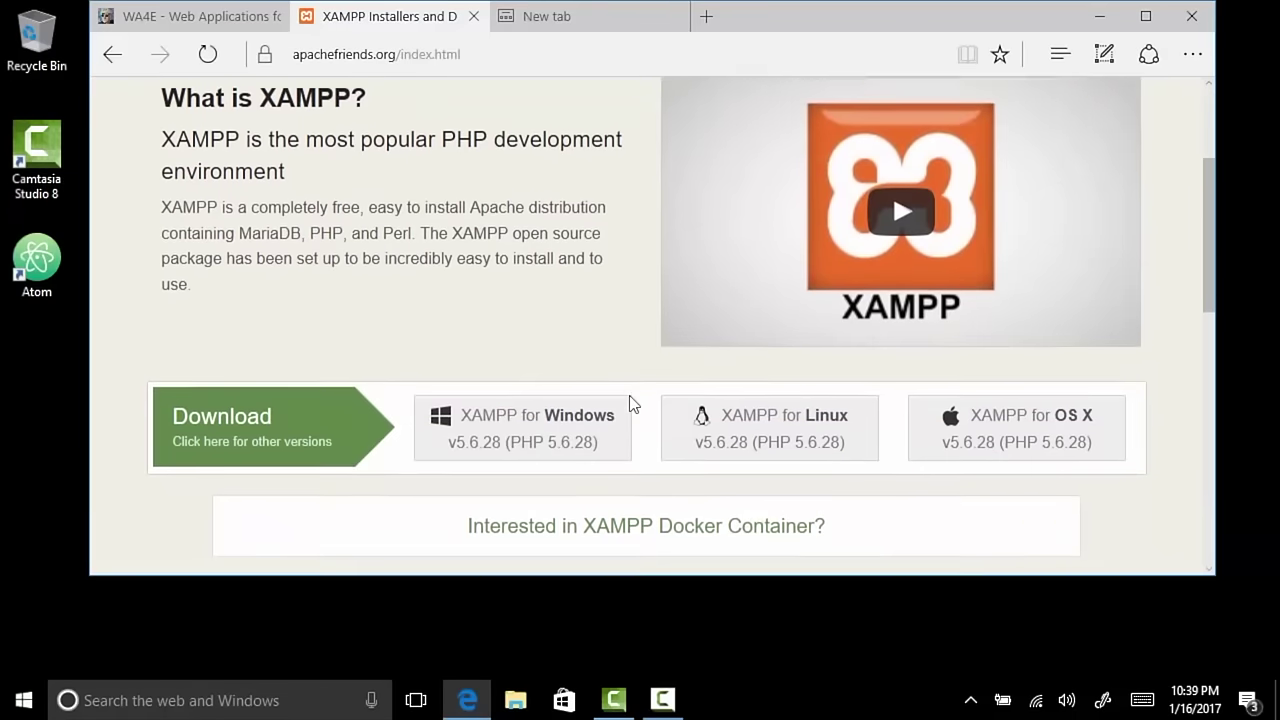
pyautogui.click(566, 407)
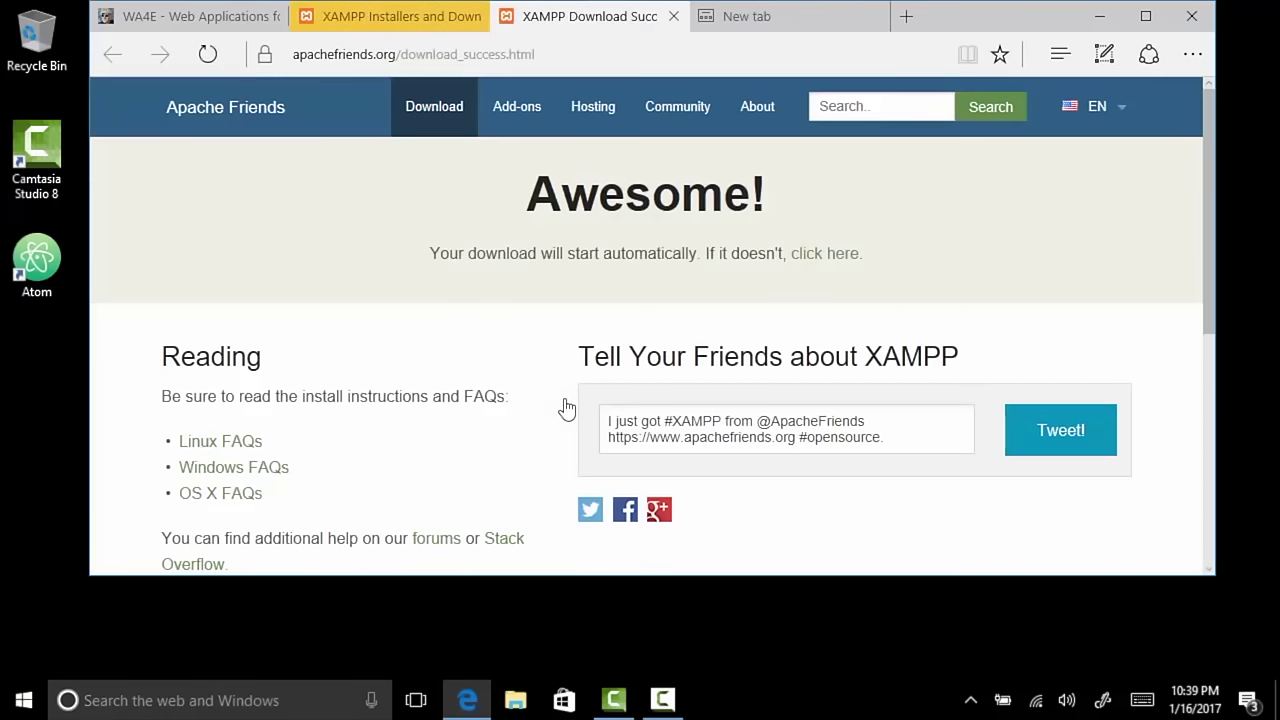
pyautogui.click(836, 262)
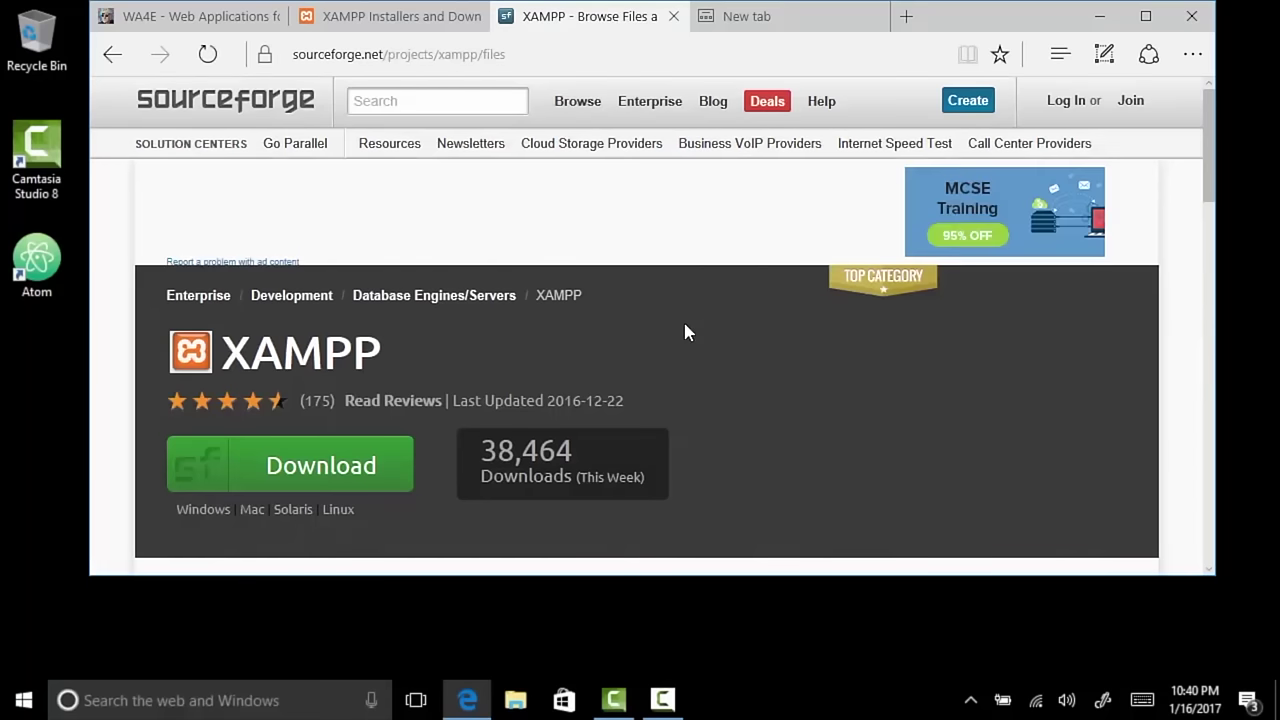
pyautogui.click(375, 476)
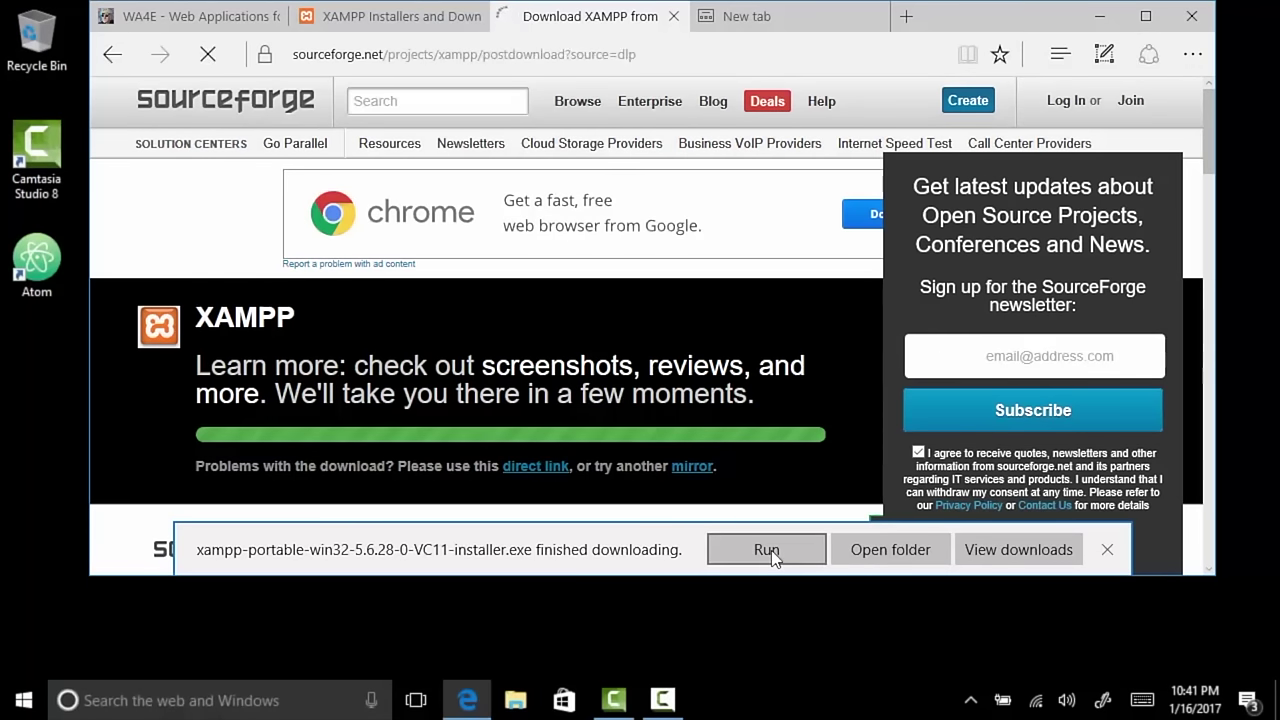
pyautogui.click(767, 550)
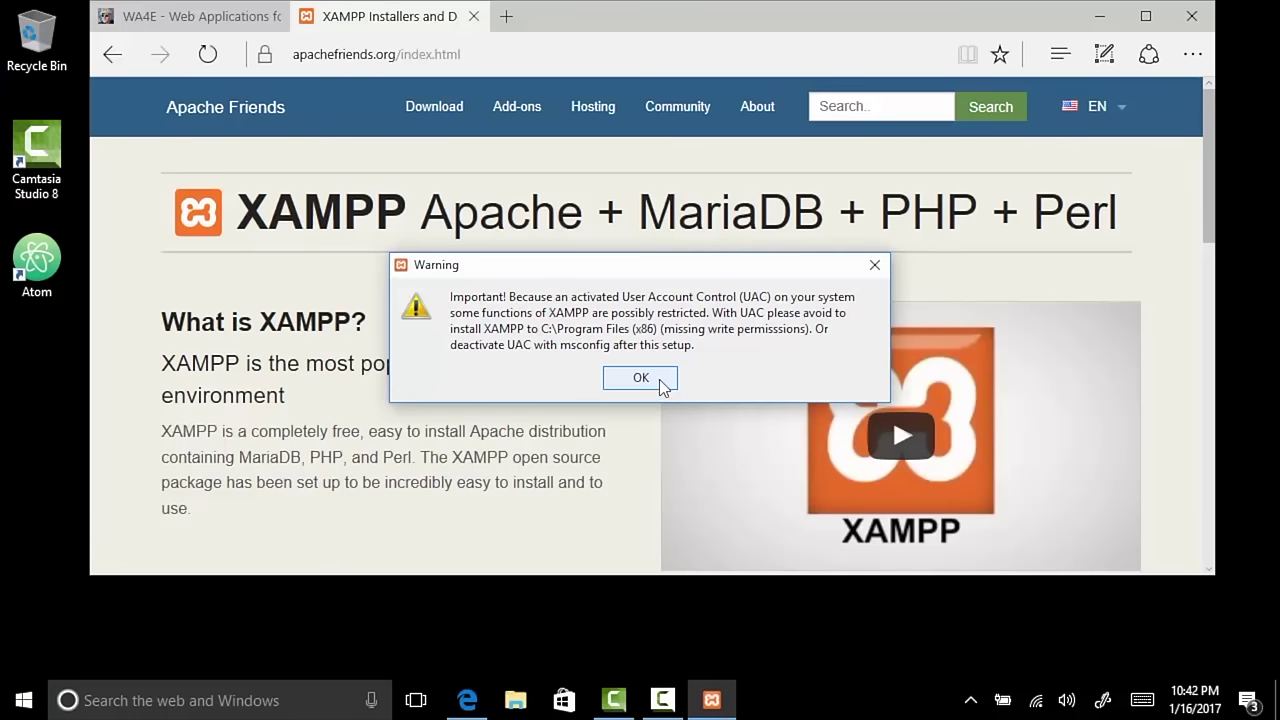
# Step: Accept the UAC warning and exclude Tomcat, Perl and Fake Sendmail from the XAMPP components to install
pyautogui.click(660, 386)
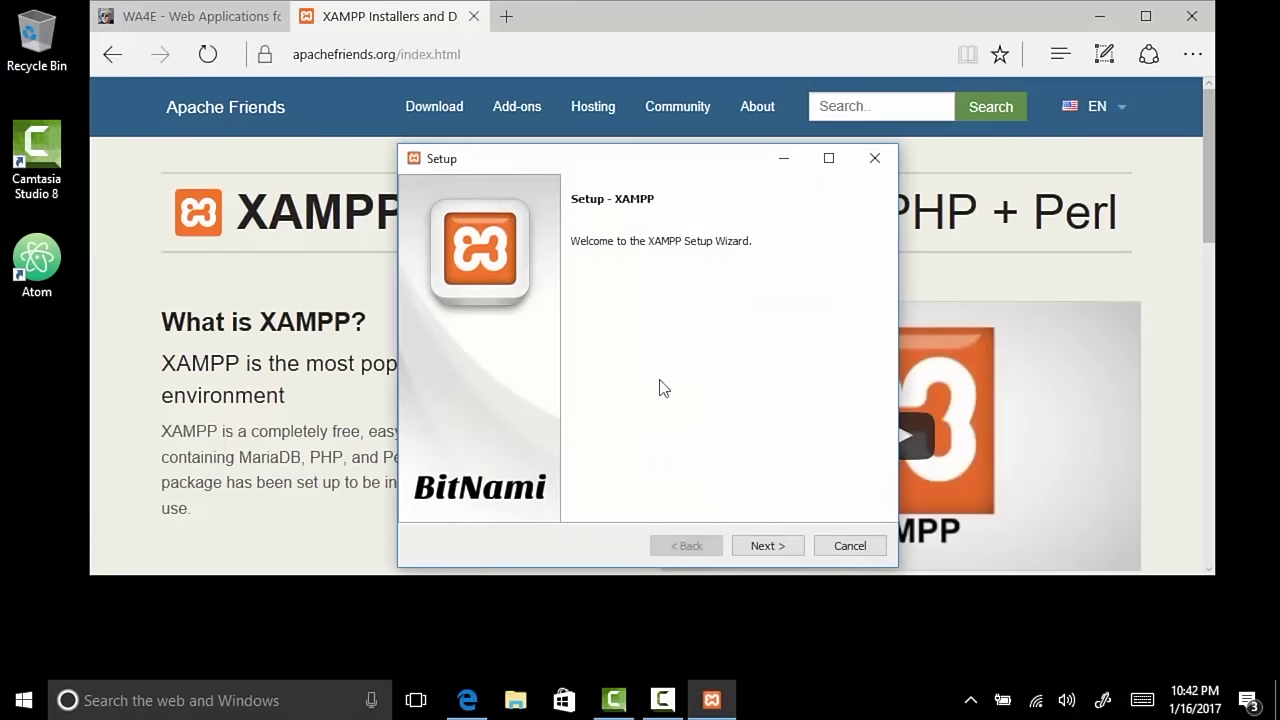
pyautogui.click(768, 548)
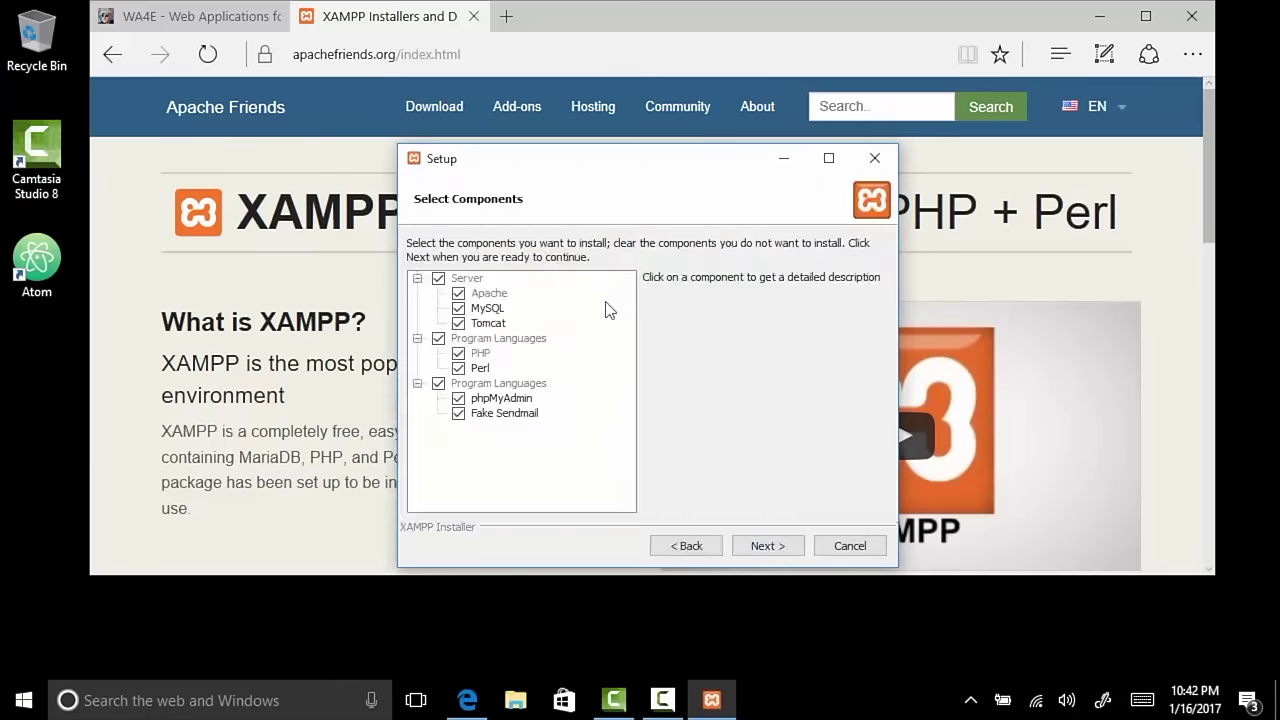
pyautogui.click(458, 323)
pyautogui.click(458, 368)
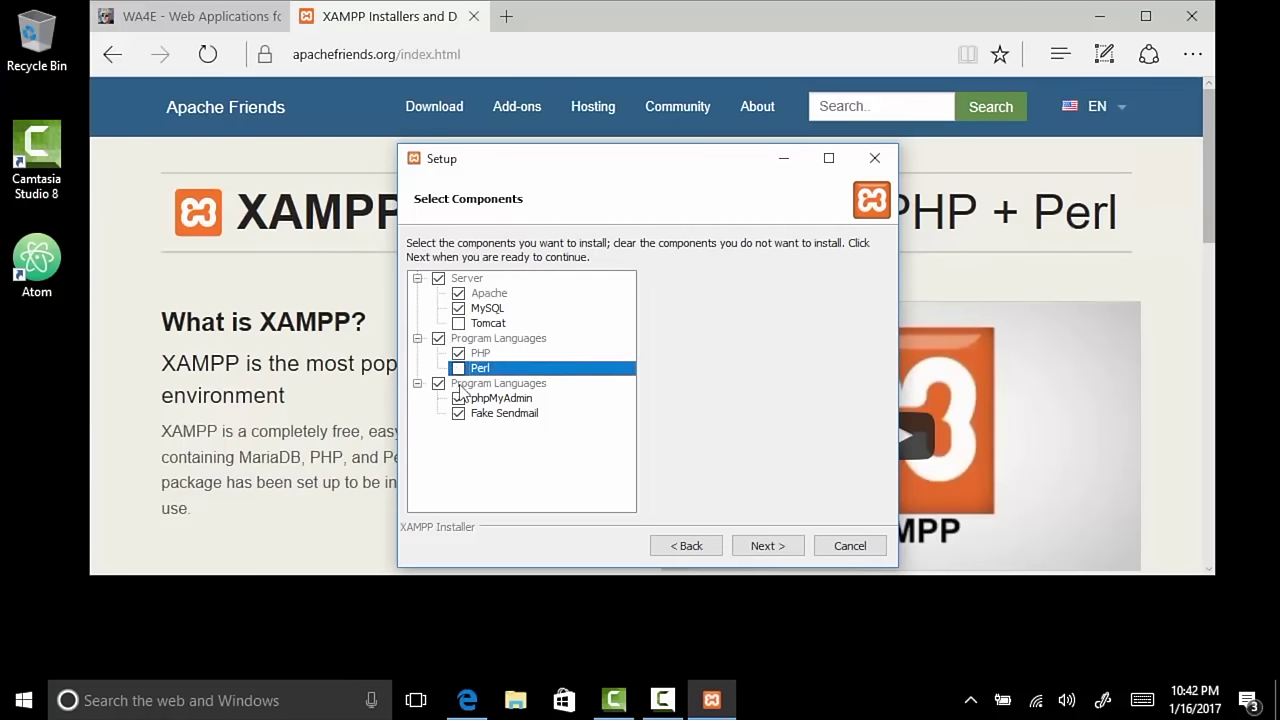
pyautogui.click(458, 413)
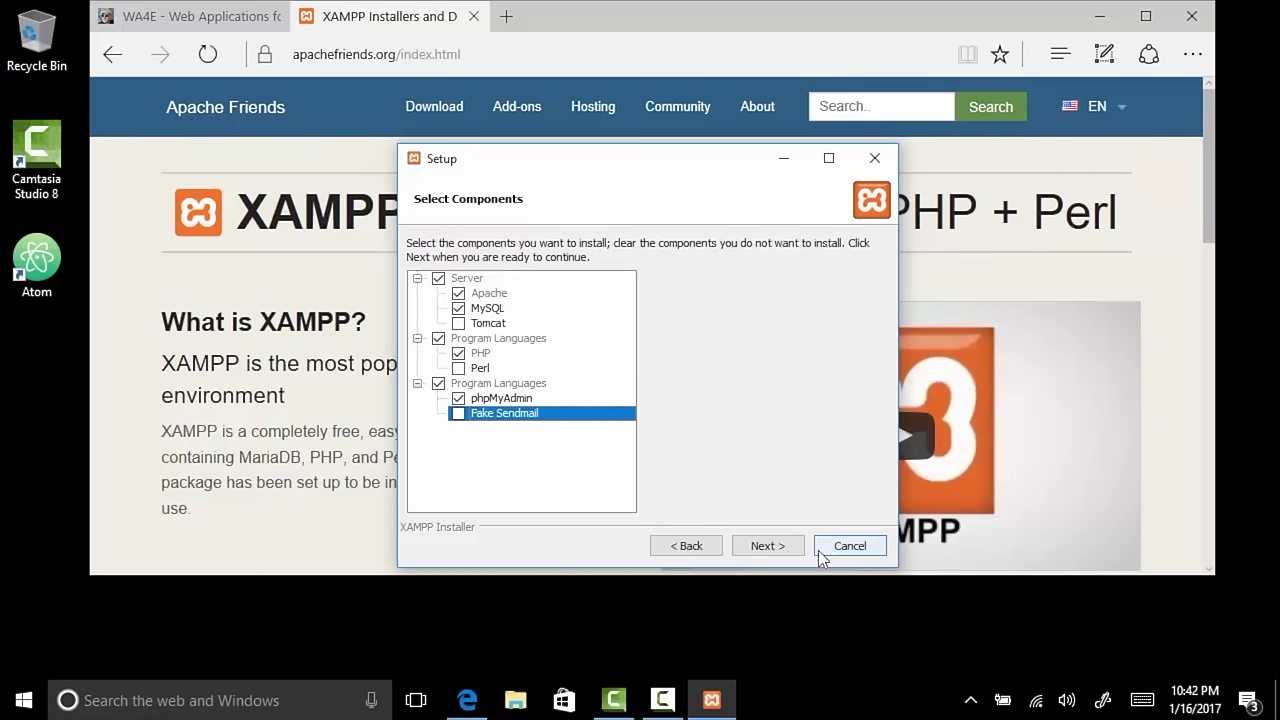
pyautogui.click(768, 546)
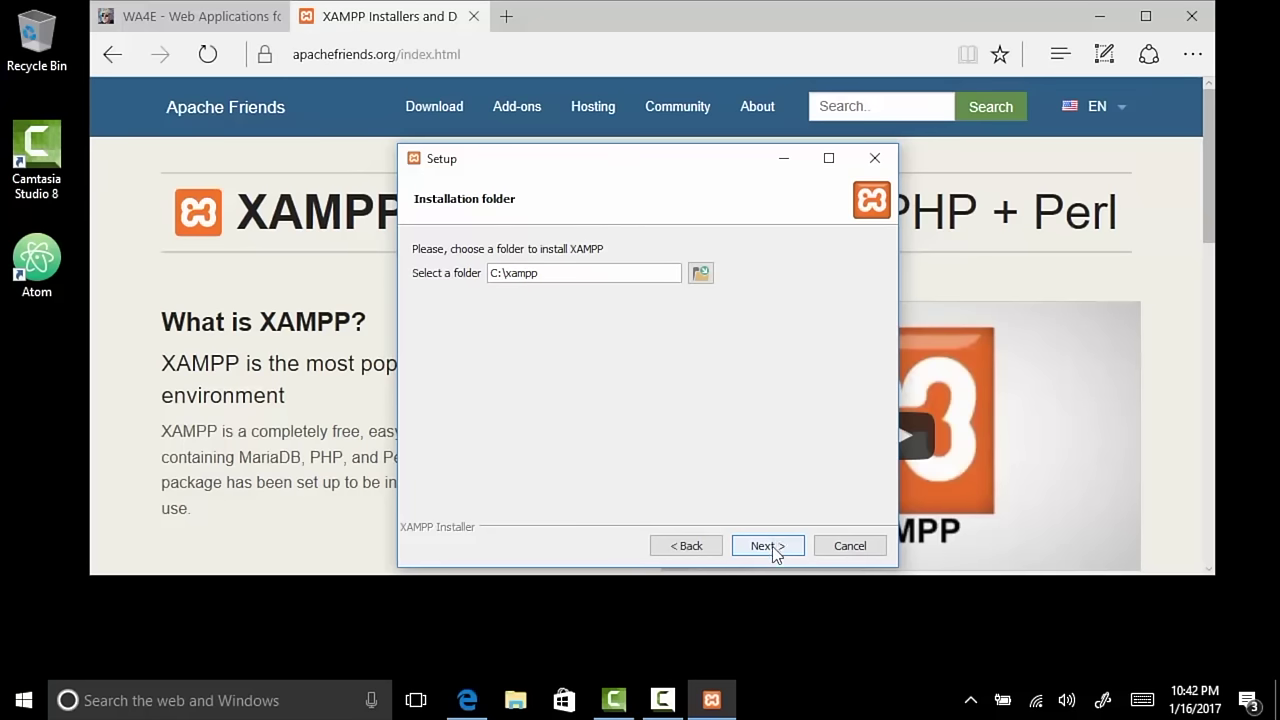
# Step: Install XAMPP in C:\xampp and finish the setup wizard without starting the Control Panel
pyautogui.click(773, 546)
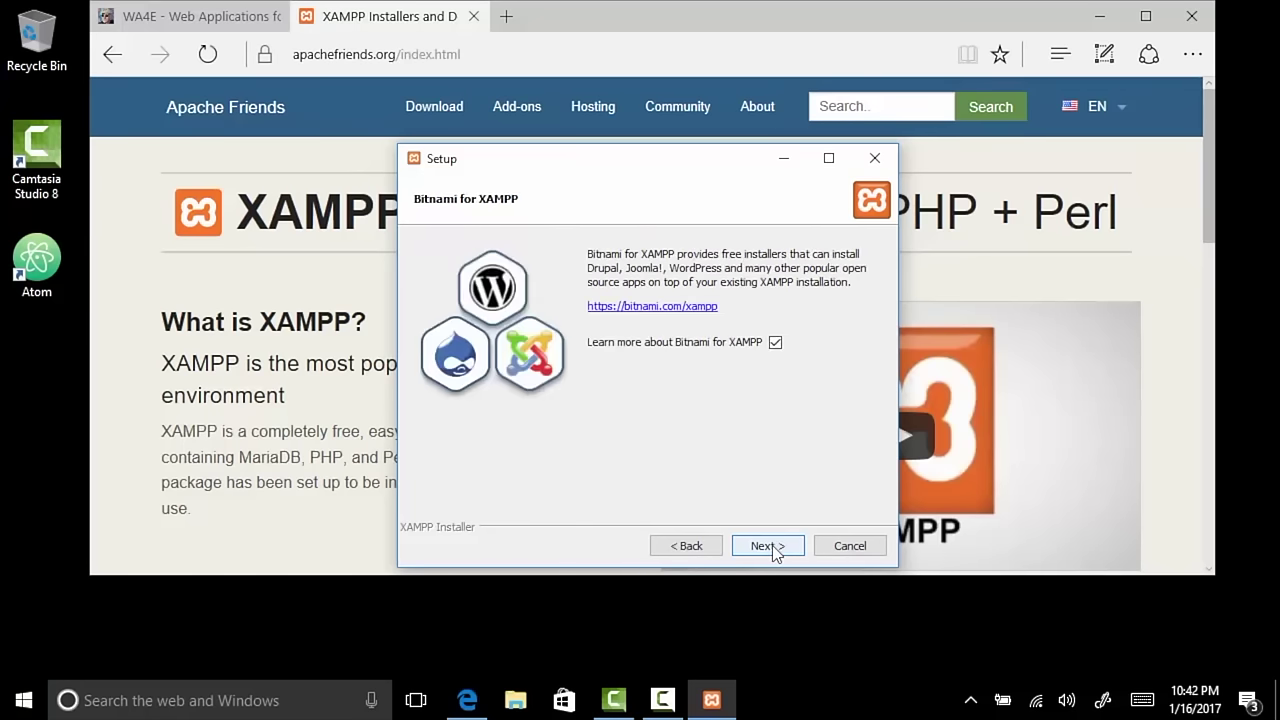
pyautogui.click(772, 546)
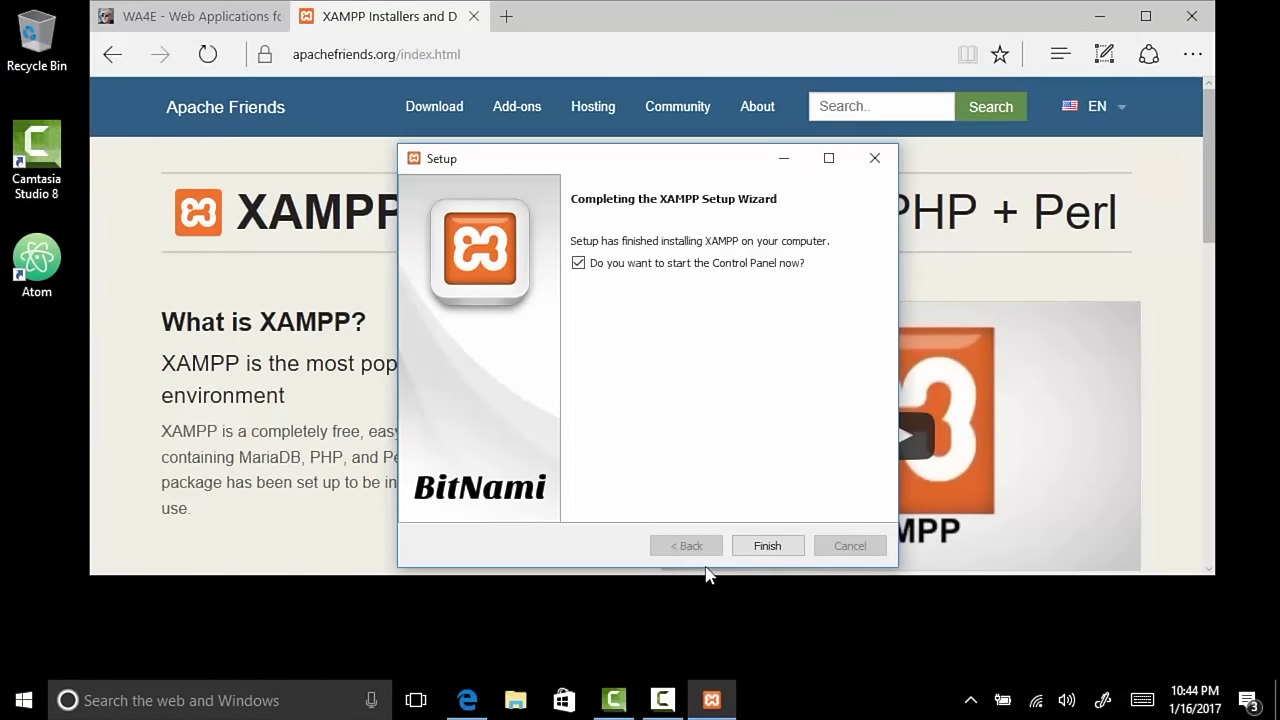
pyautogui.click(578, 264)
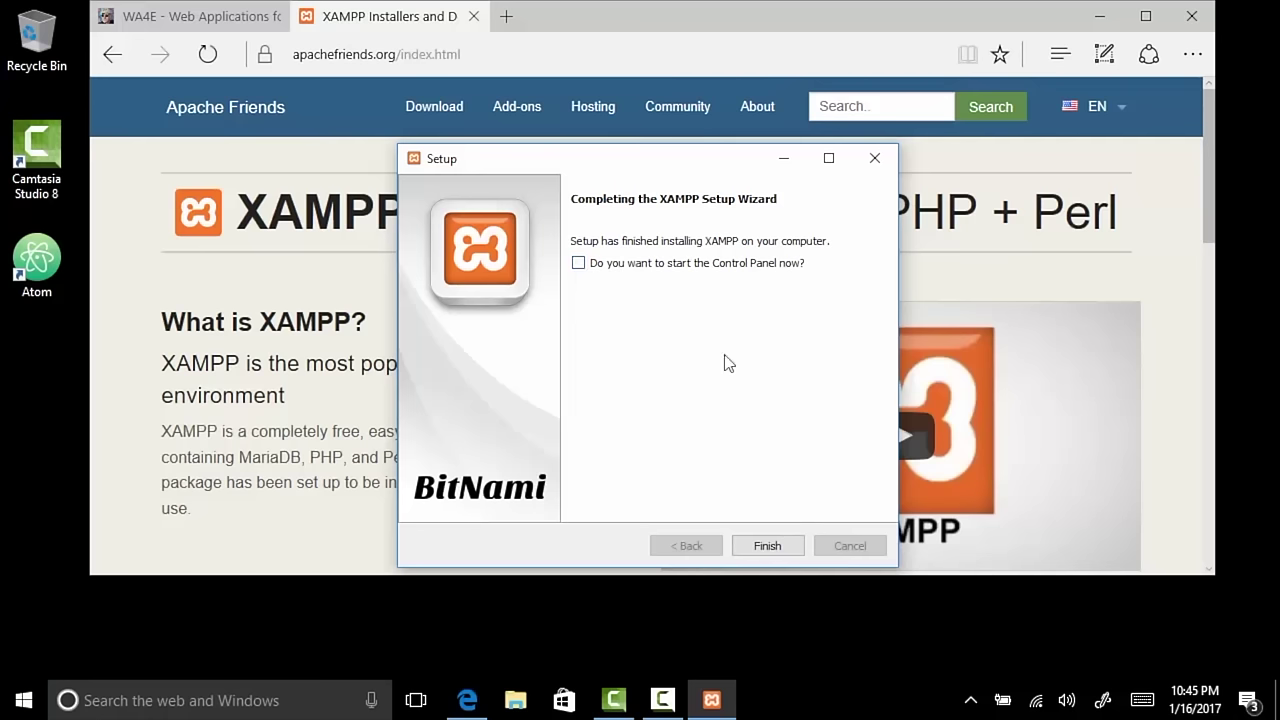
pyautogui.click(767, 546)
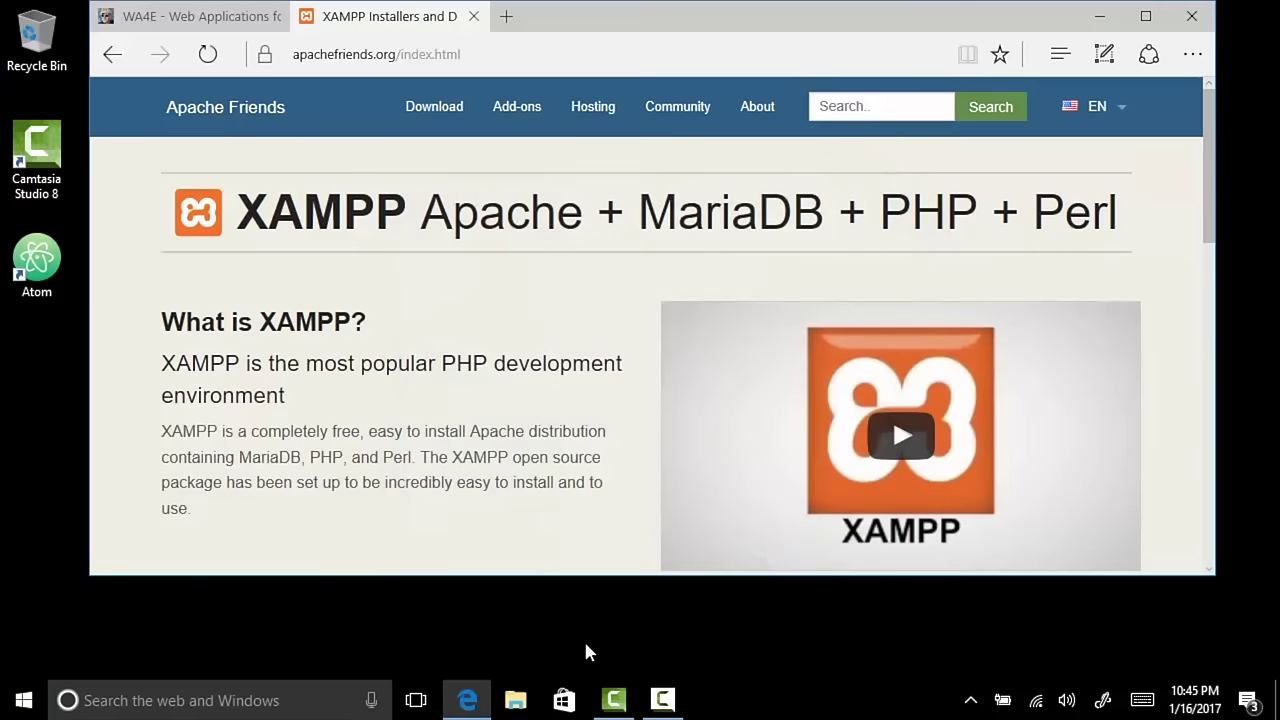
# Step: Browse to C:\xampp in File Explorer and launch the xampp-control application, saving English (US flag) as its language
pyautogui.click(515, 703)
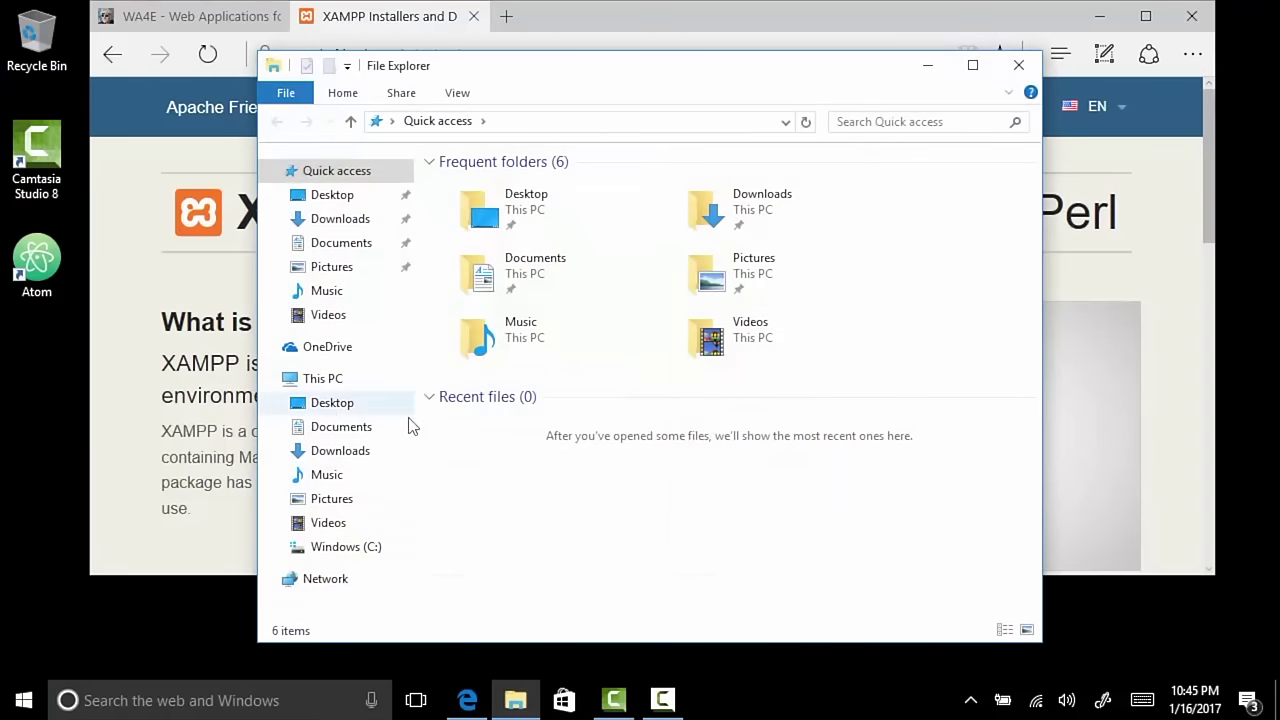
pyautogui.click(327, 556)
pyautogui.click(327, 556)
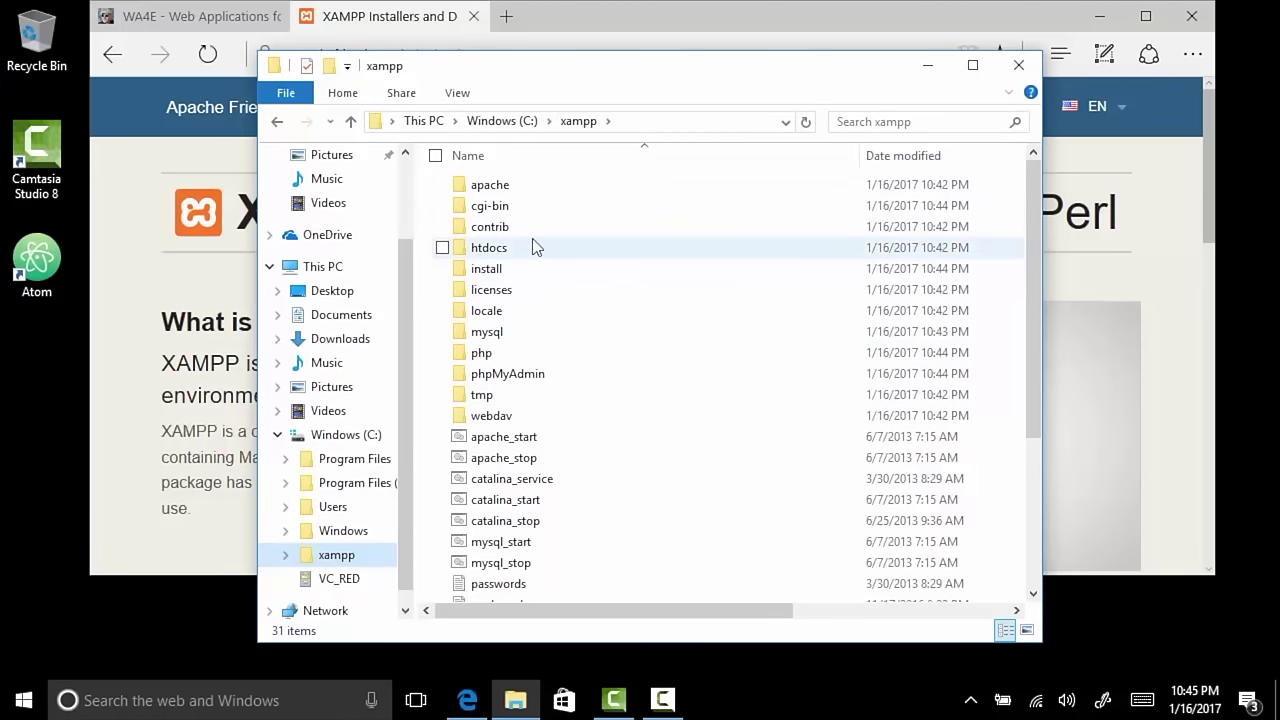
pyautogui.scroll(-4, 607, 439)
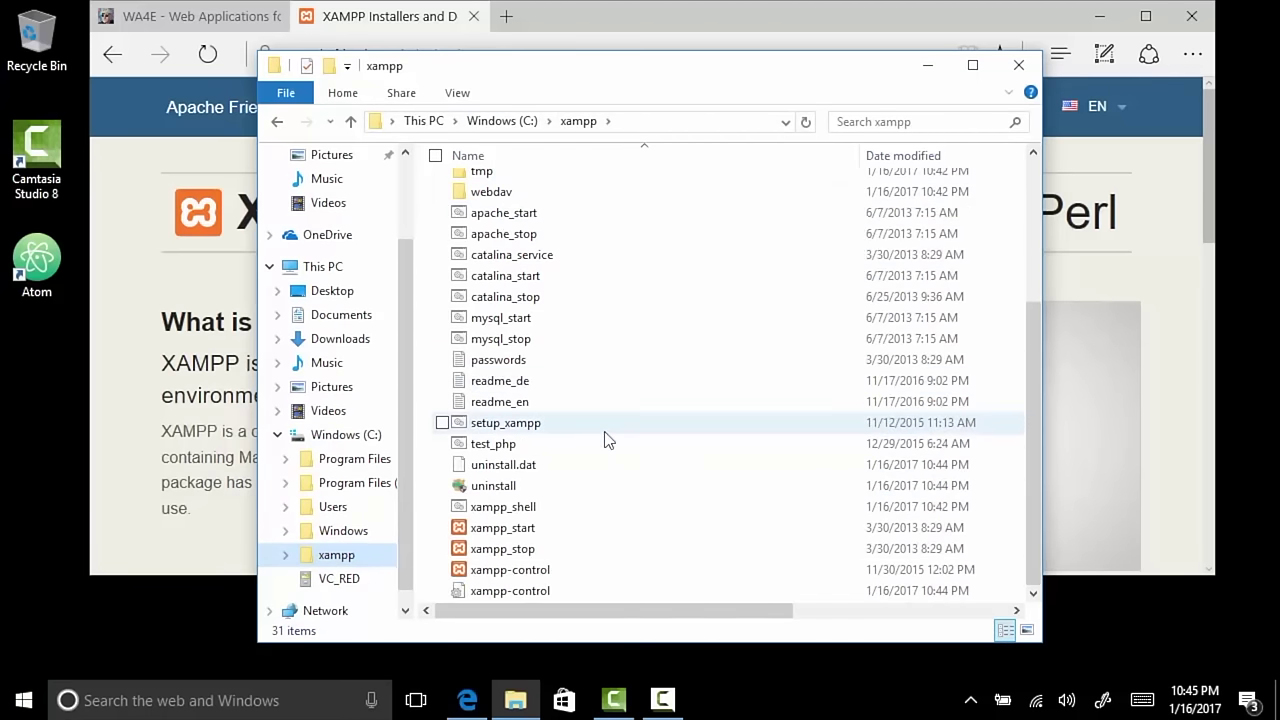
pyautogui.click(533, 573)
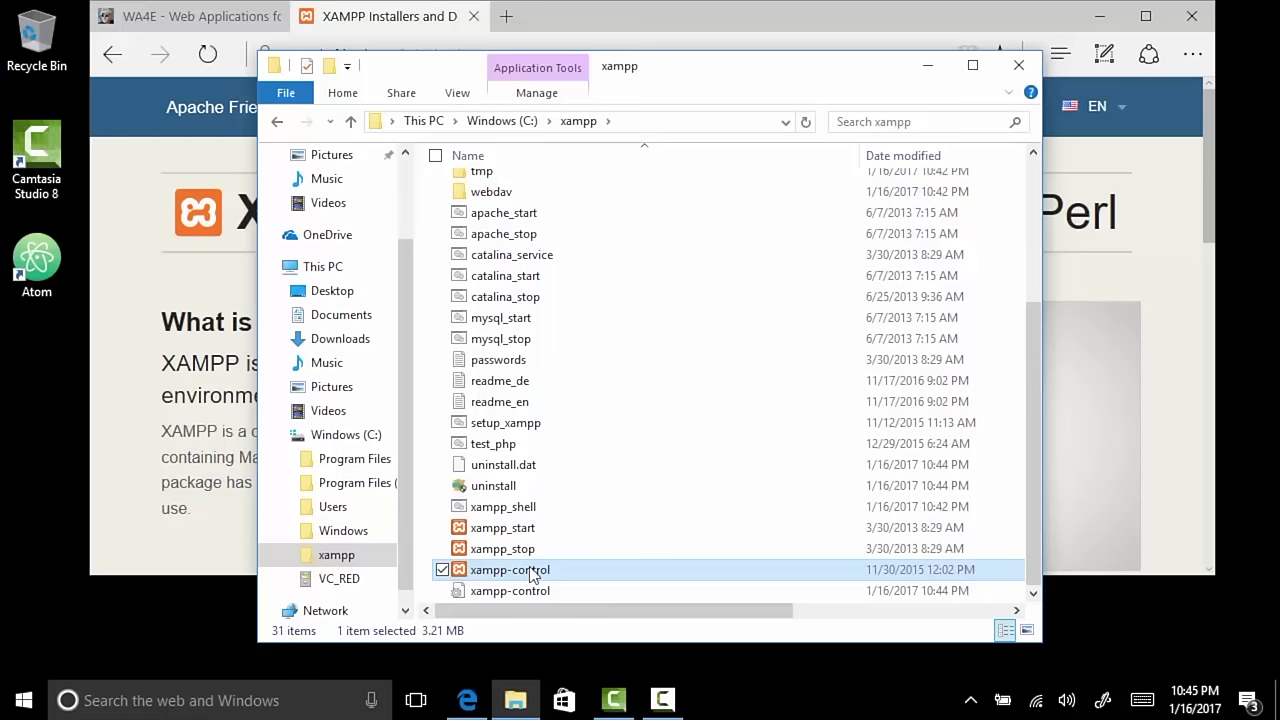
pyautogui.click(532, 573)
pyautogui.doubleClick(458, 570)
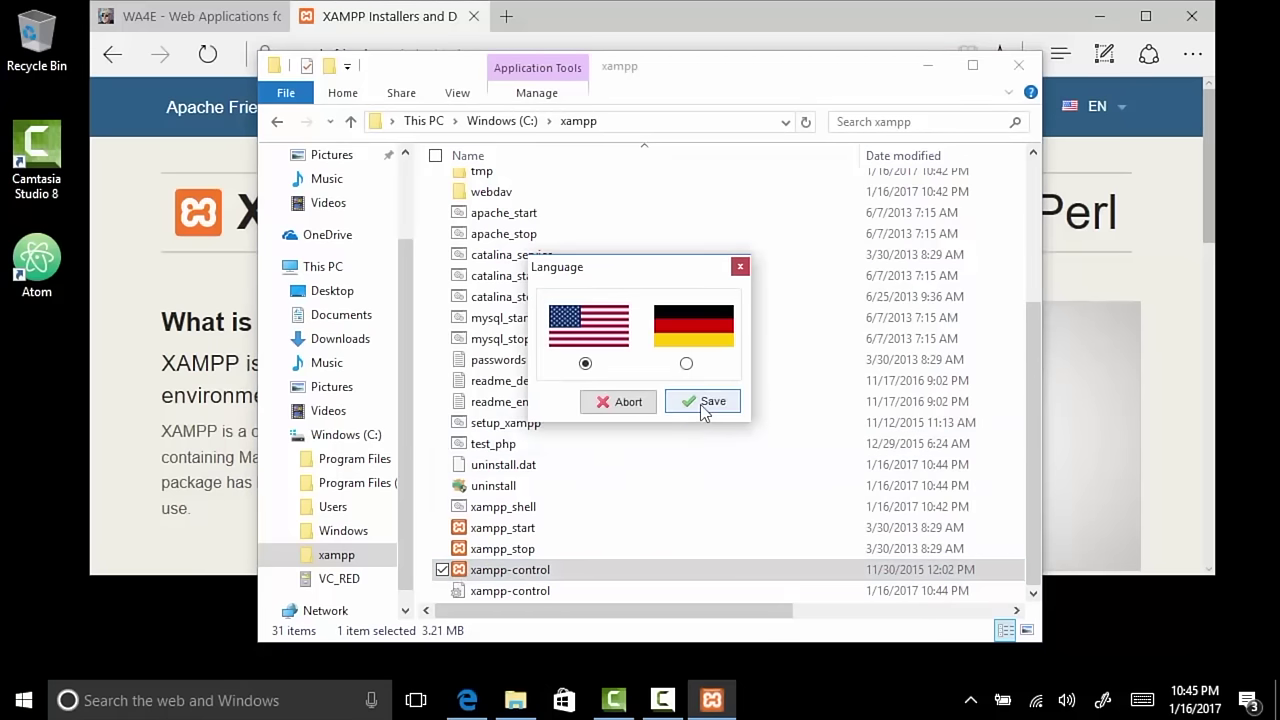
pyautogui.click(703, 402)
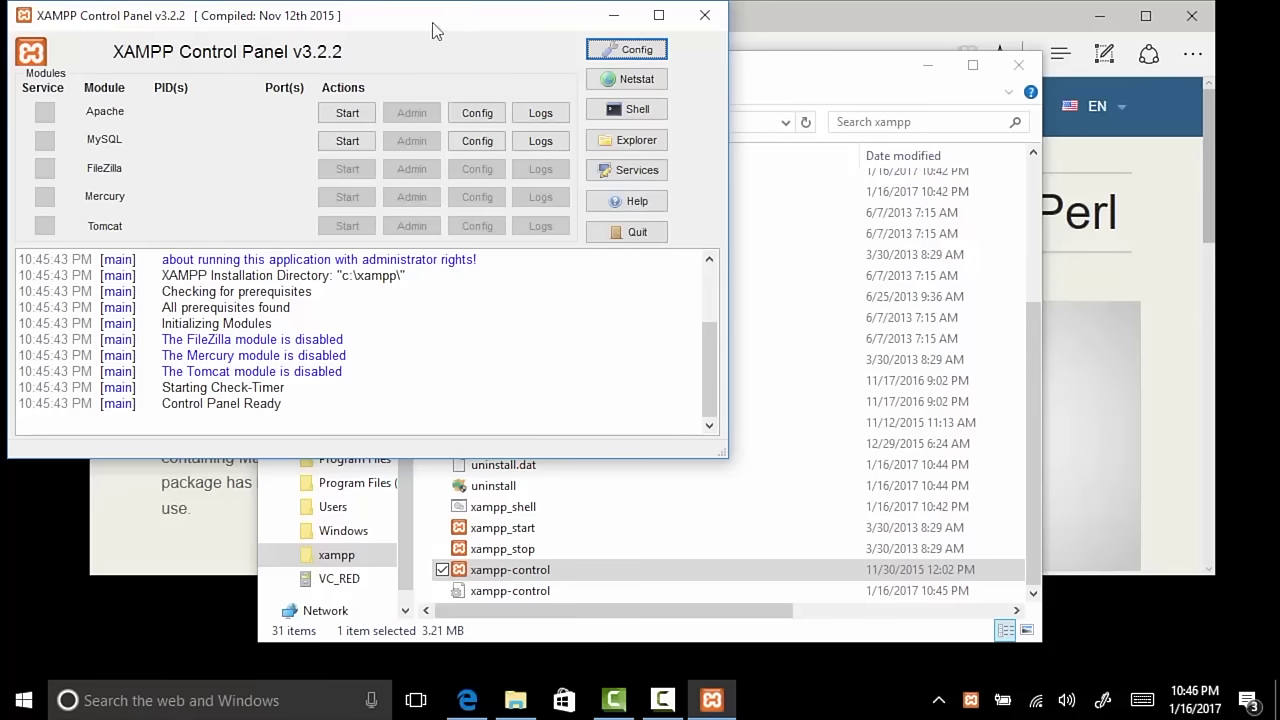
# Step: Move the XAMPP Control Panel window clear of the screen edge and pin the program to the taskbar
pyautogui.moveTo(436, 31); pyautogui.dragTo(476, 63)
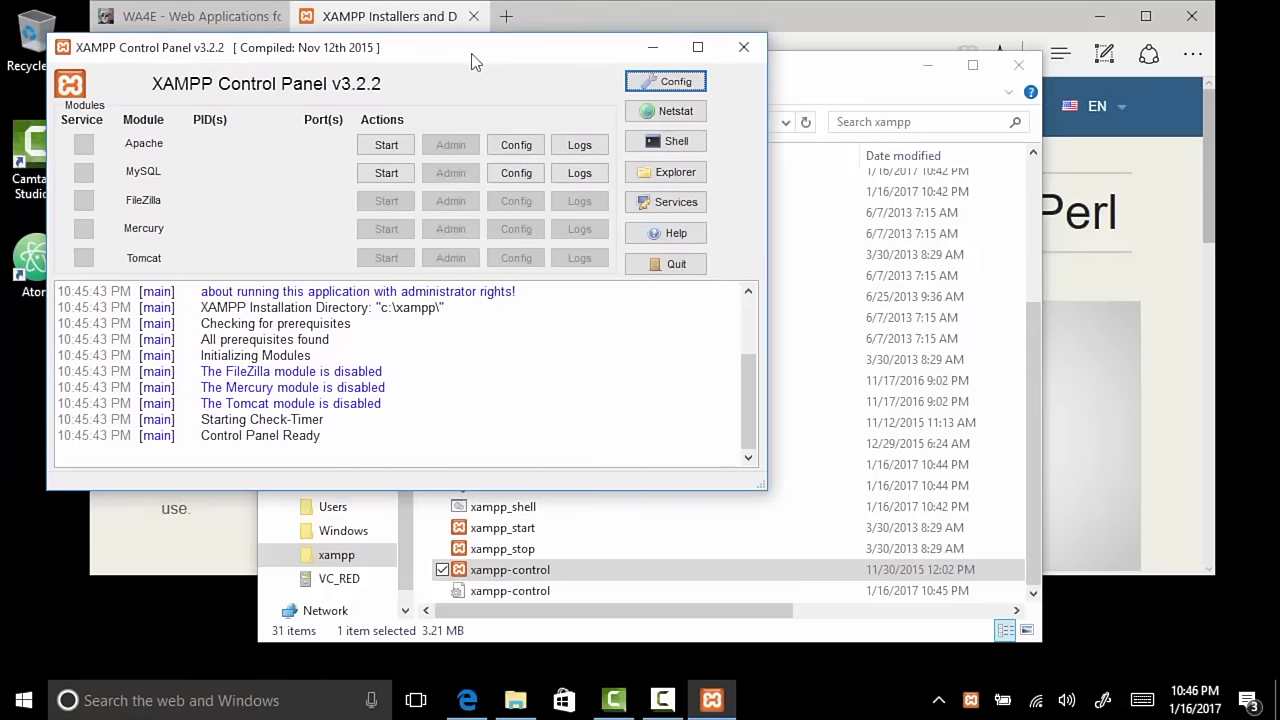
pyautogui.rightClick(712, 705)
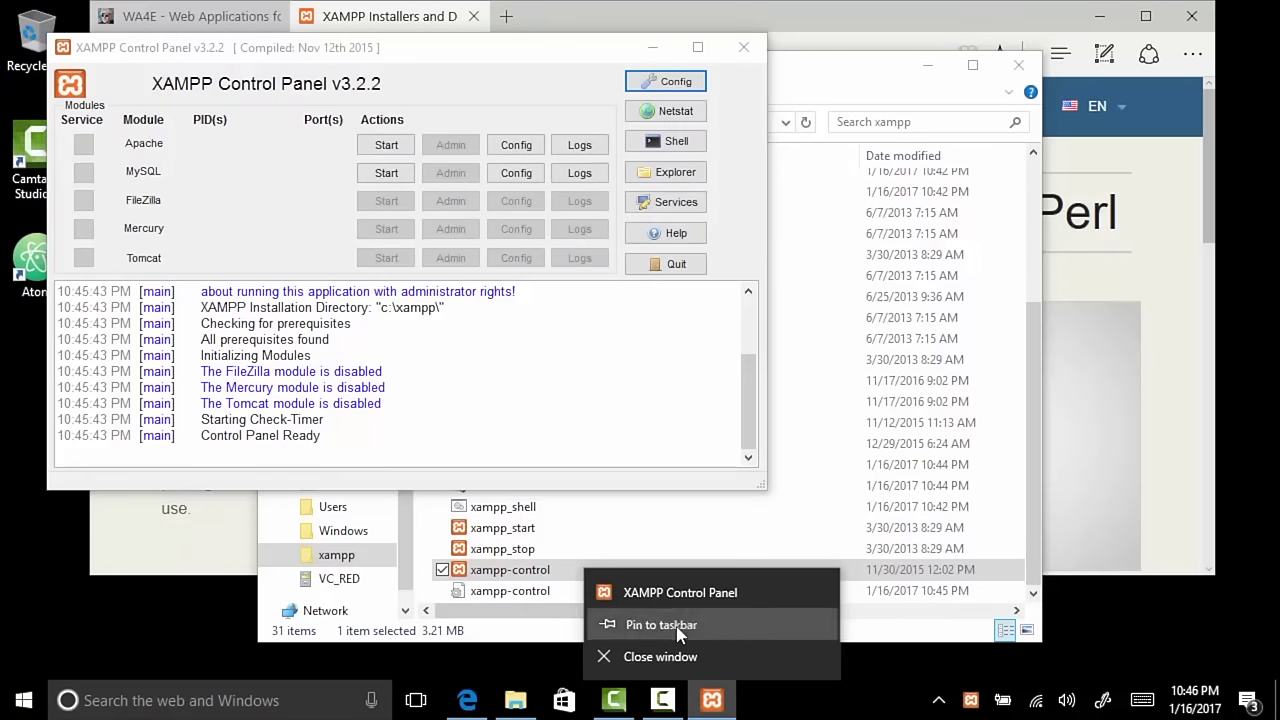
pyautogui.click(680, 628)
pyautogui.moveTo(716, 704)
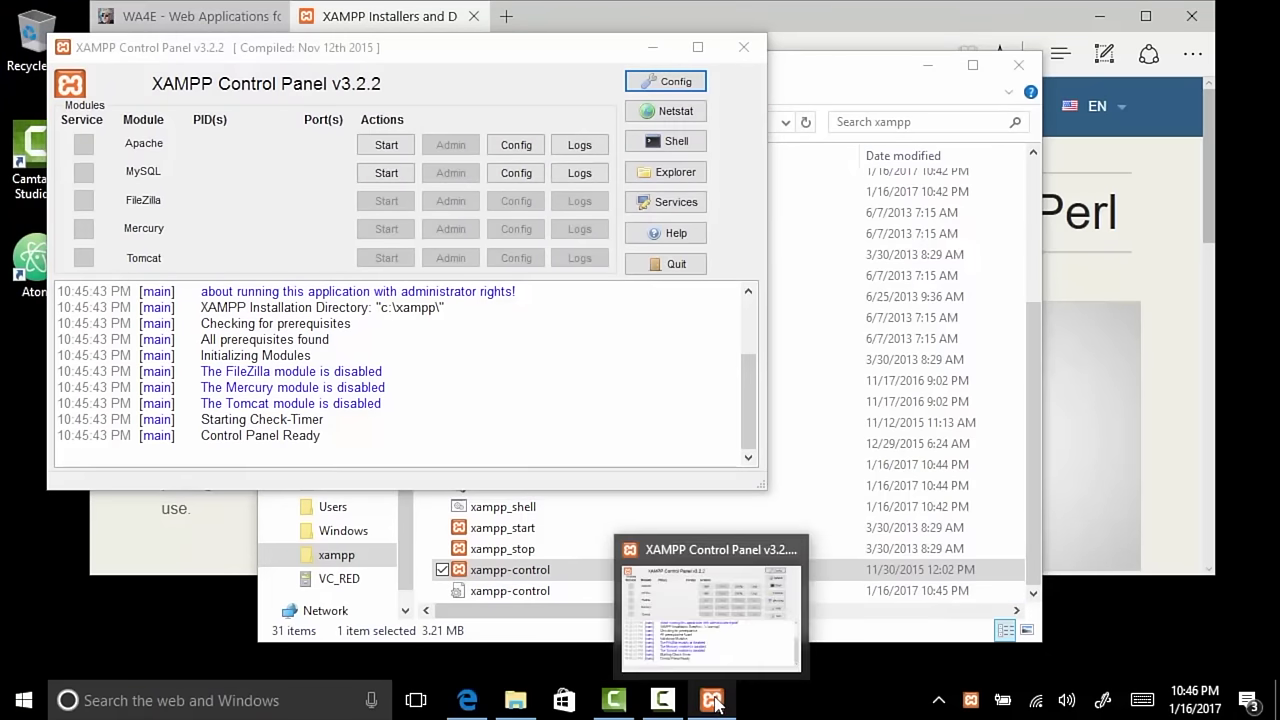
# Step: Start the Apache and MySQL modules in the XAMPP Control Panel and stop both again
pyautogui.click(385, 150)
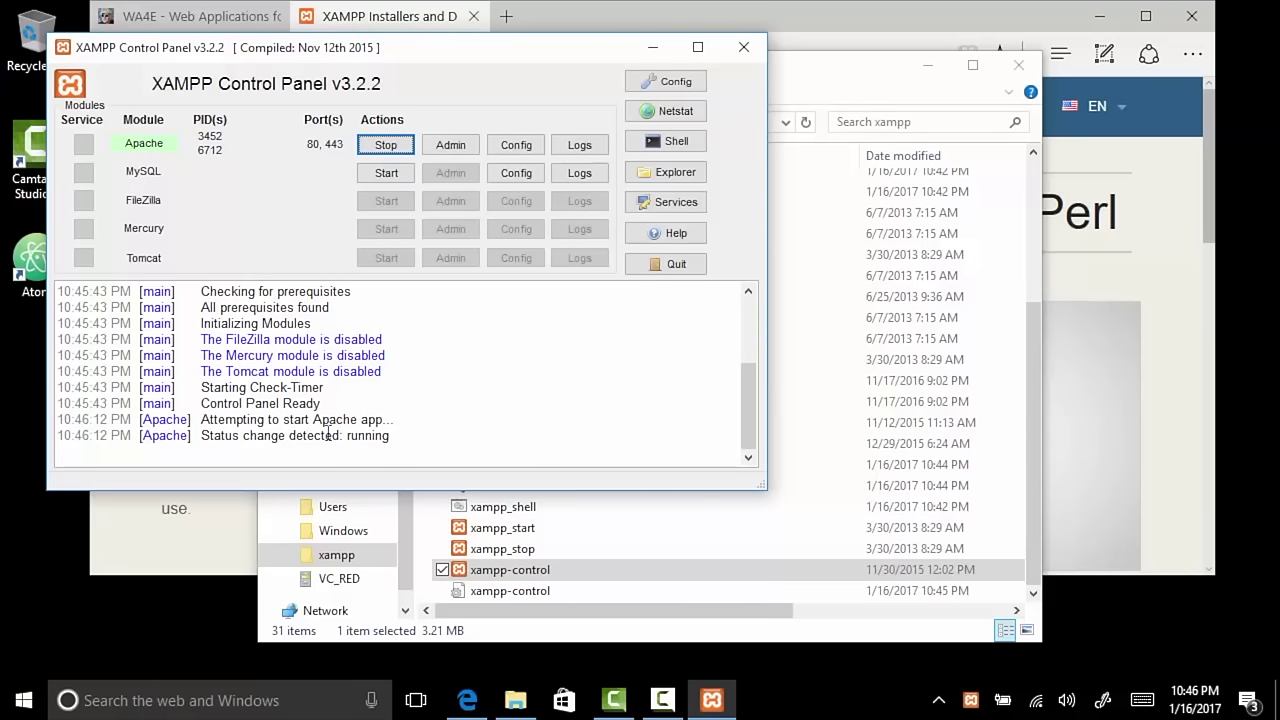
pyautogui.click(380, 179)
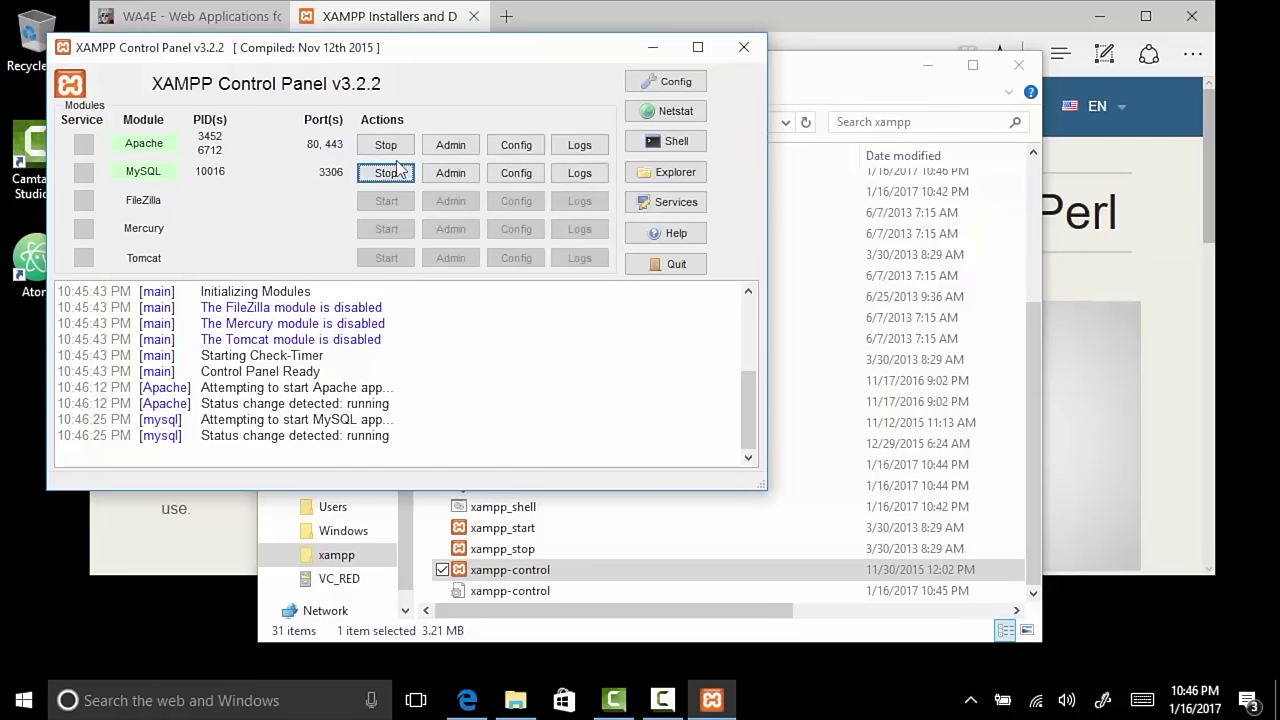
pyautogui.click(395, 151)
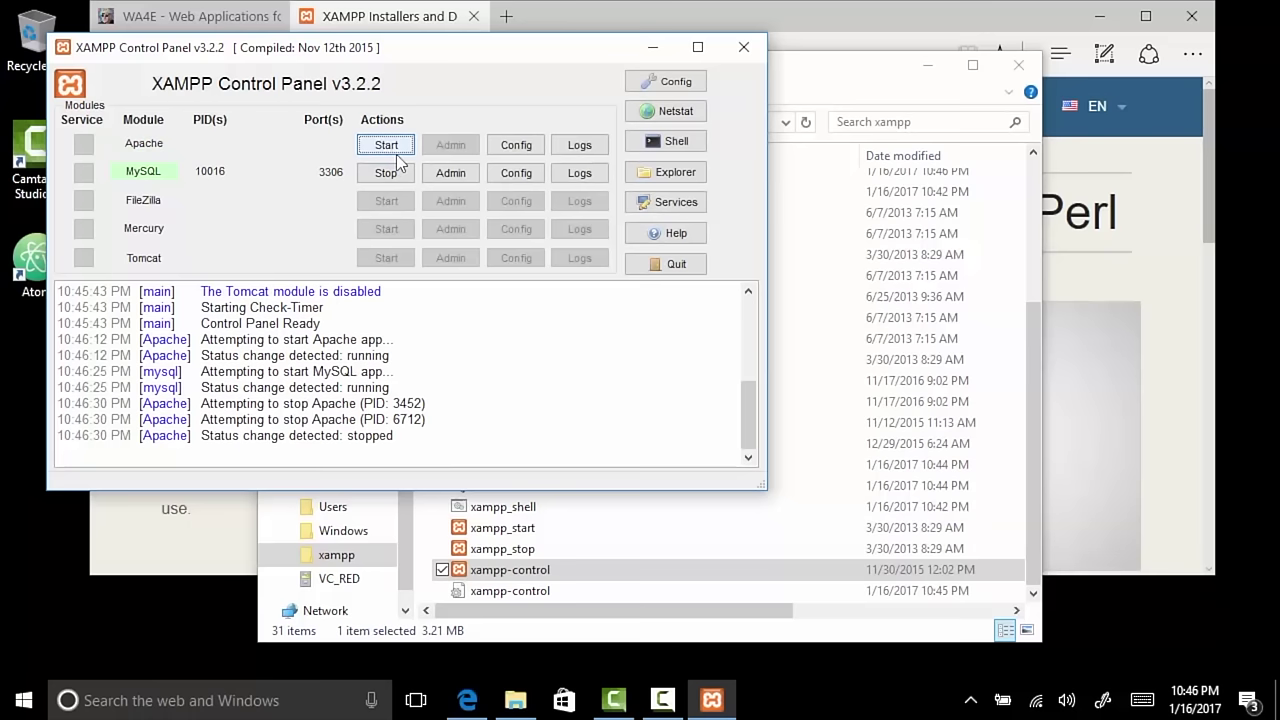
pyautogui.click(398, 173)
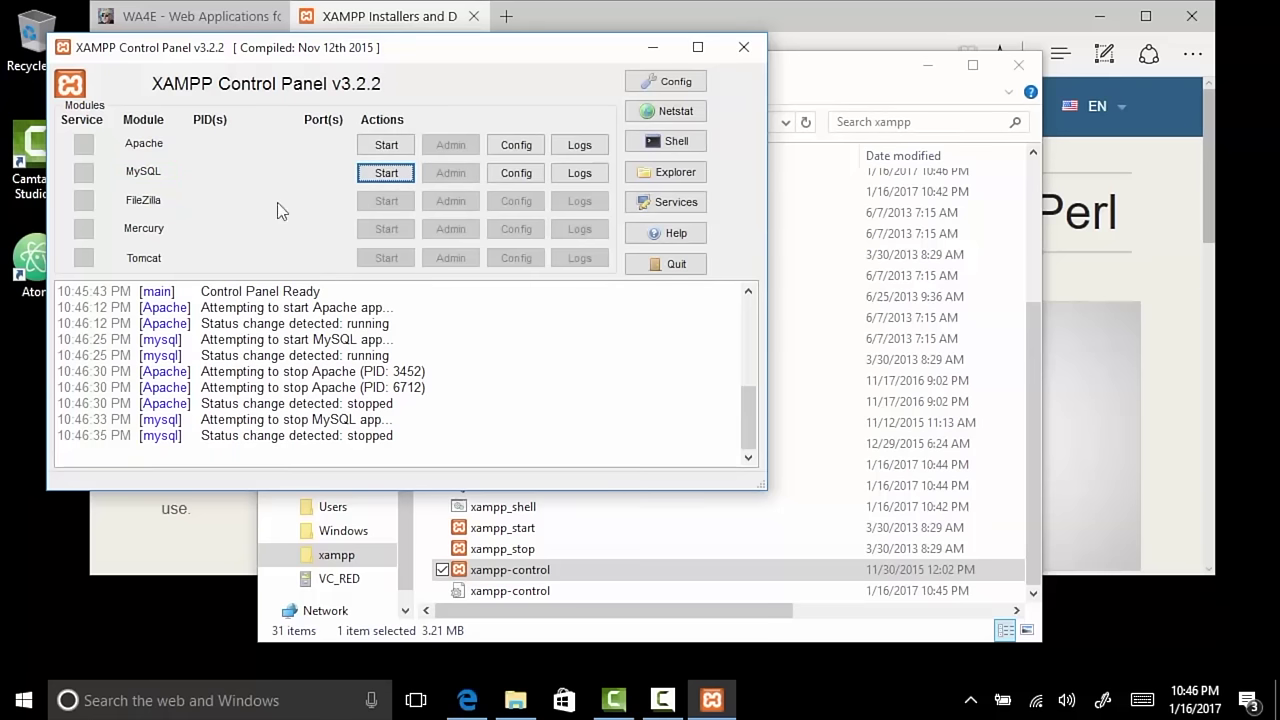
# Step: Restart the Apache and MySQL modules and open the Apache admin page in the browser
pyautogui.click(386, 144)
pyautogui.click(388, 174)
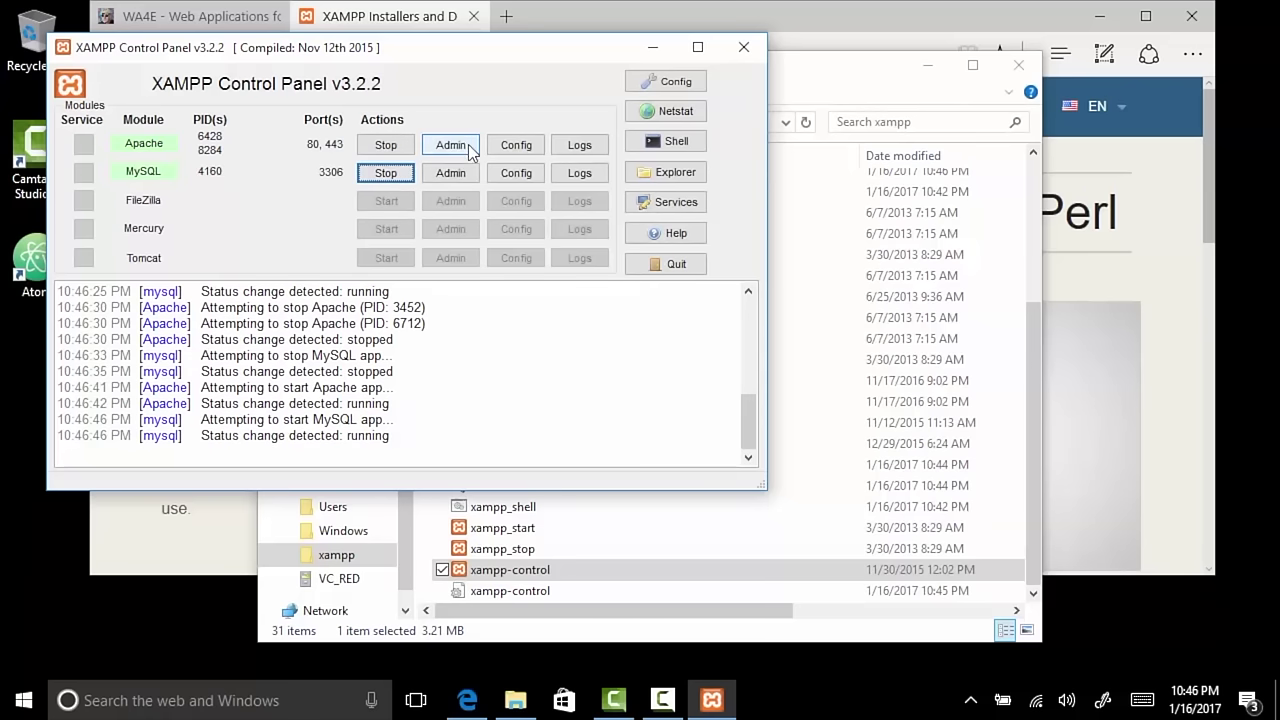
pyautogui.click(468, 145)
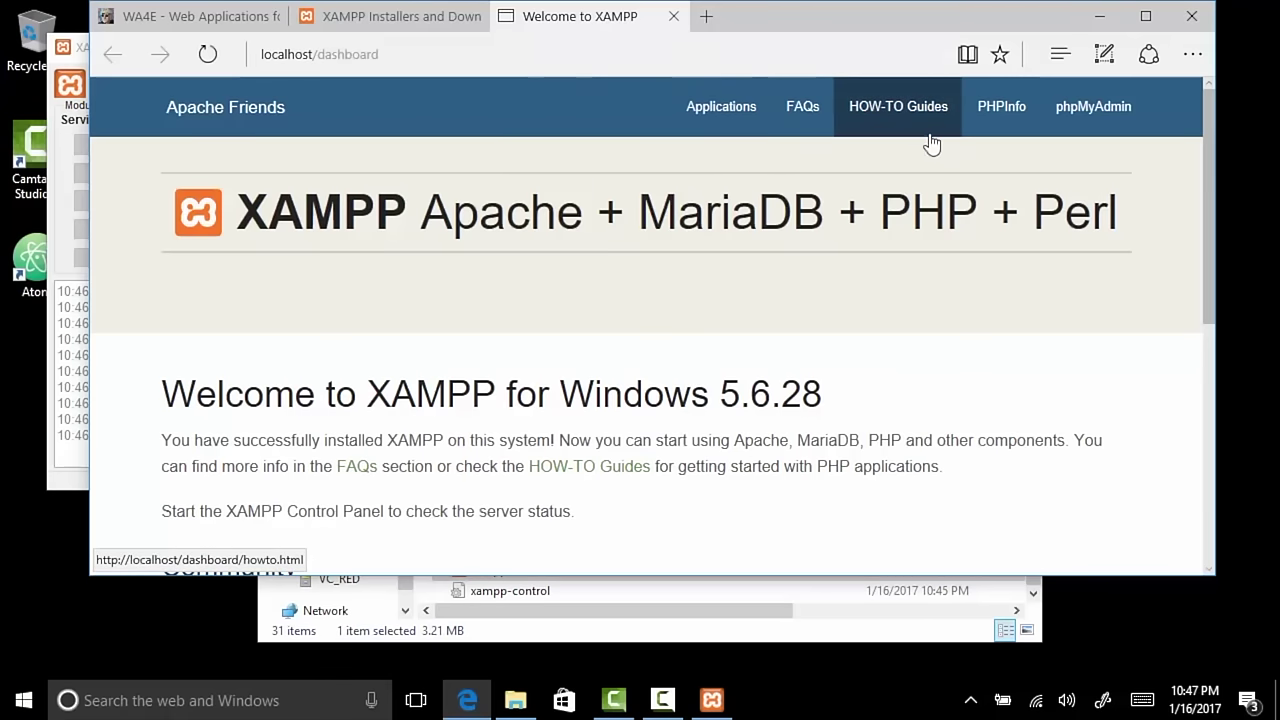
# Step: View the PHPInfo and phpMyAdmin pages from the XAMPP dashboard, returning to the dashboard after each
pyautogui.click(987, 131)
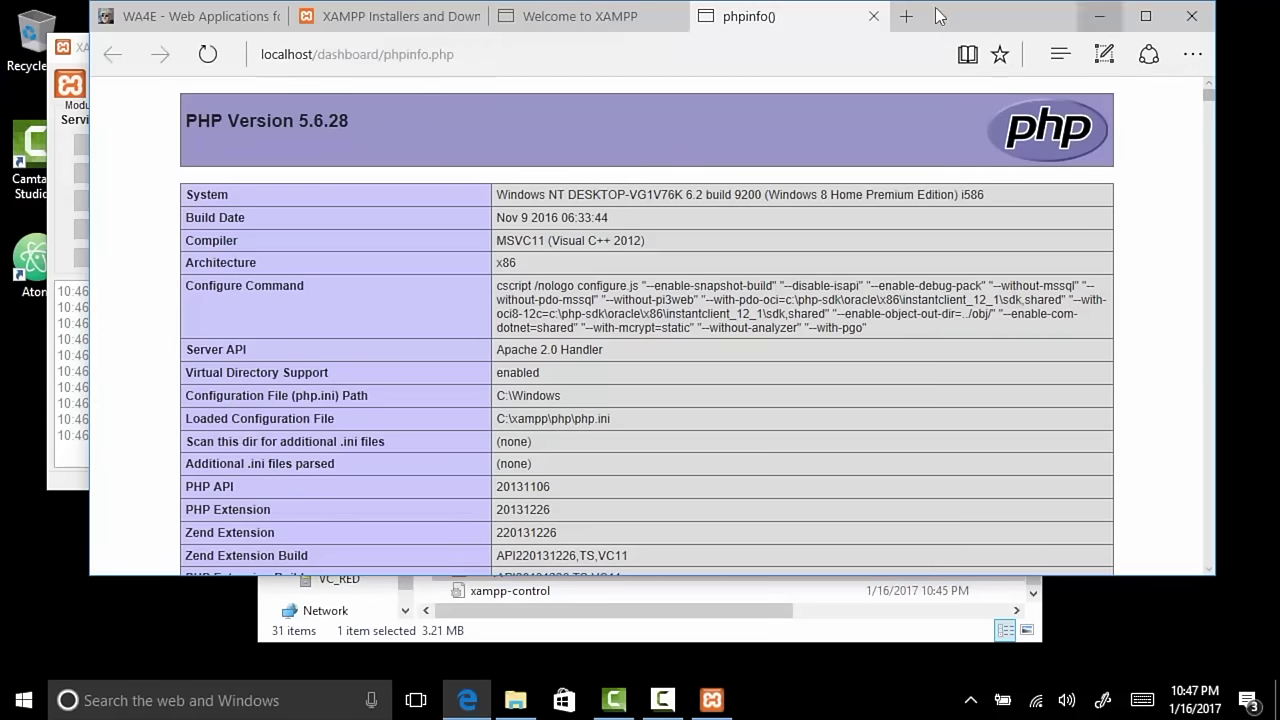
pyautogui.click(594, 17)
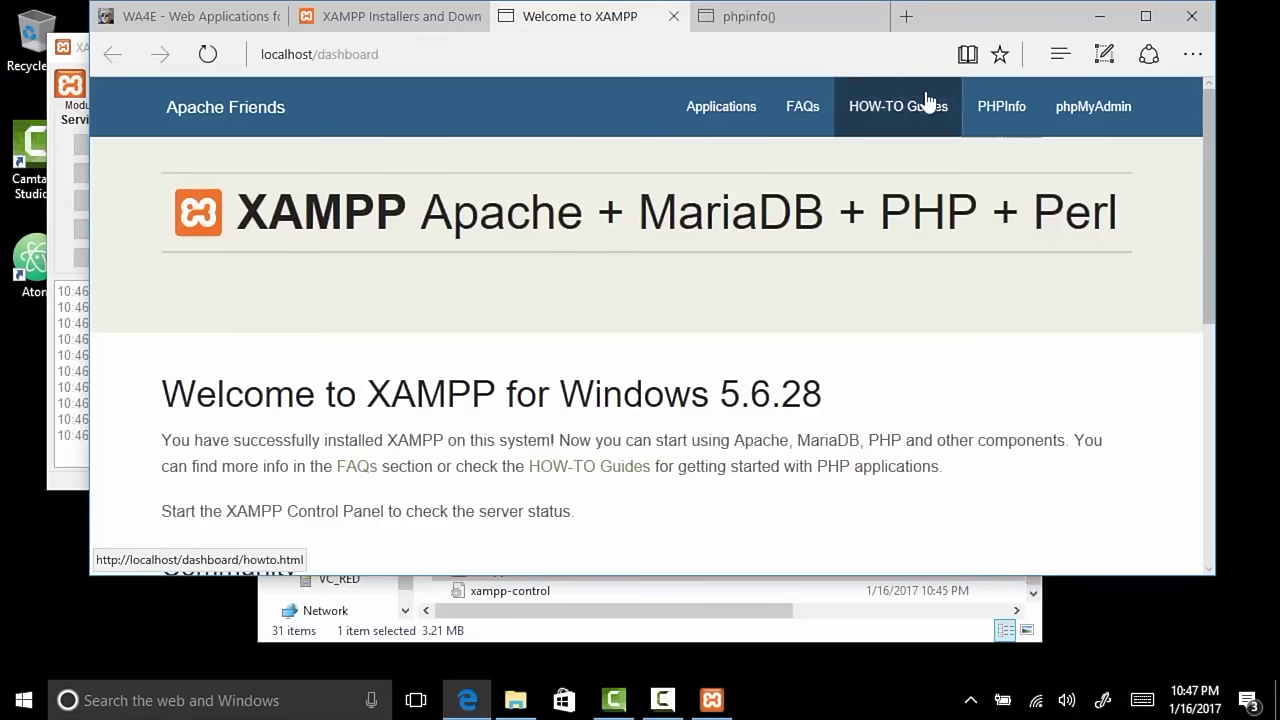
pyautogui.click(1068, 122)
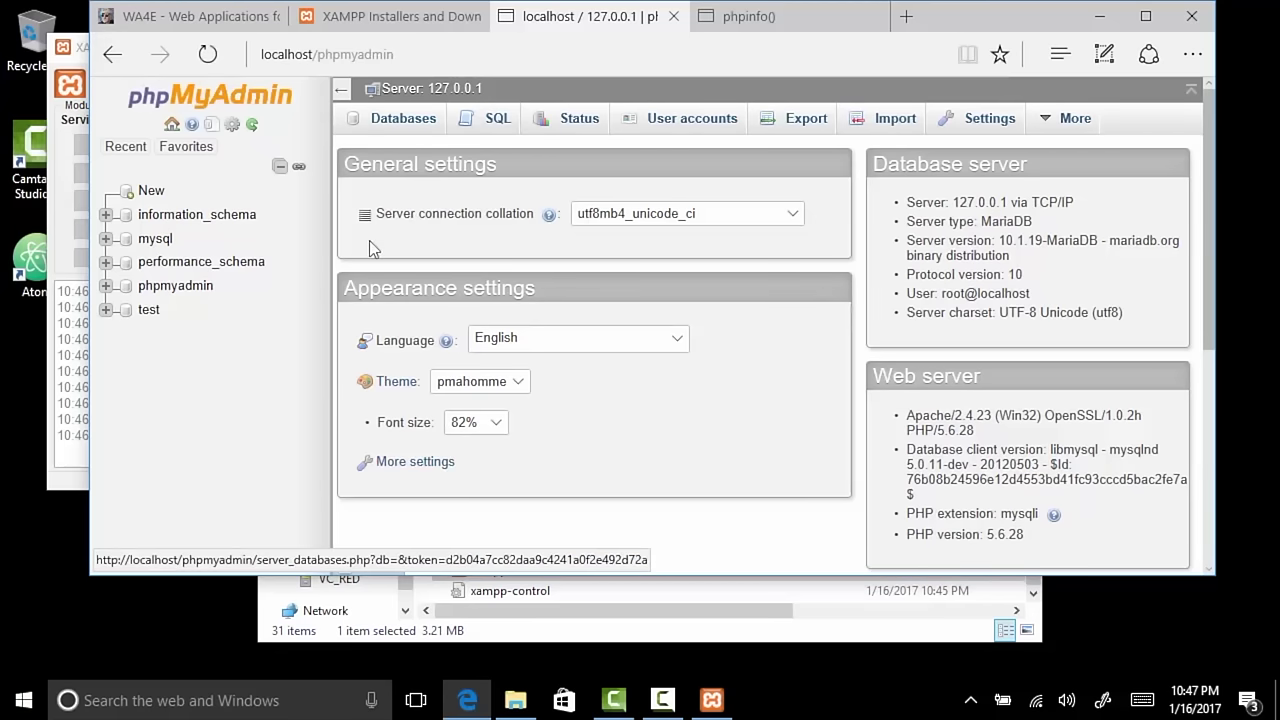
pyautogui.click(111, 57)
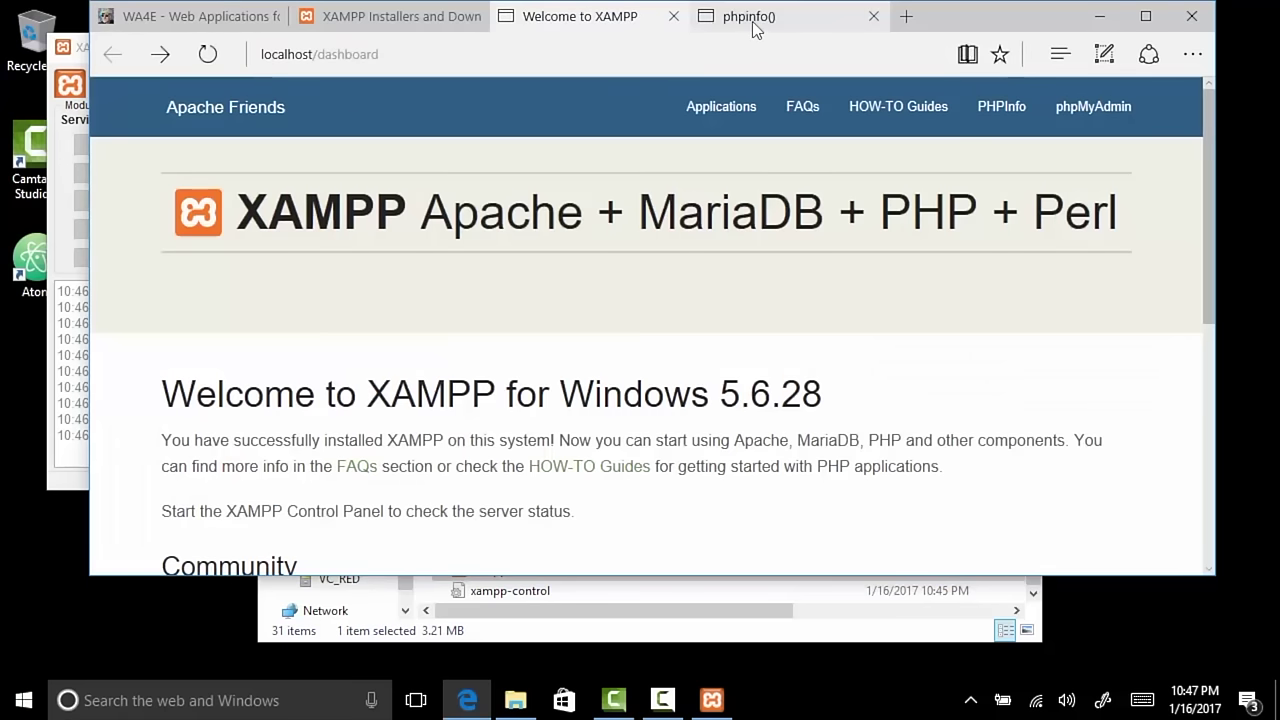
pyautogui.moveTo(773, 8)
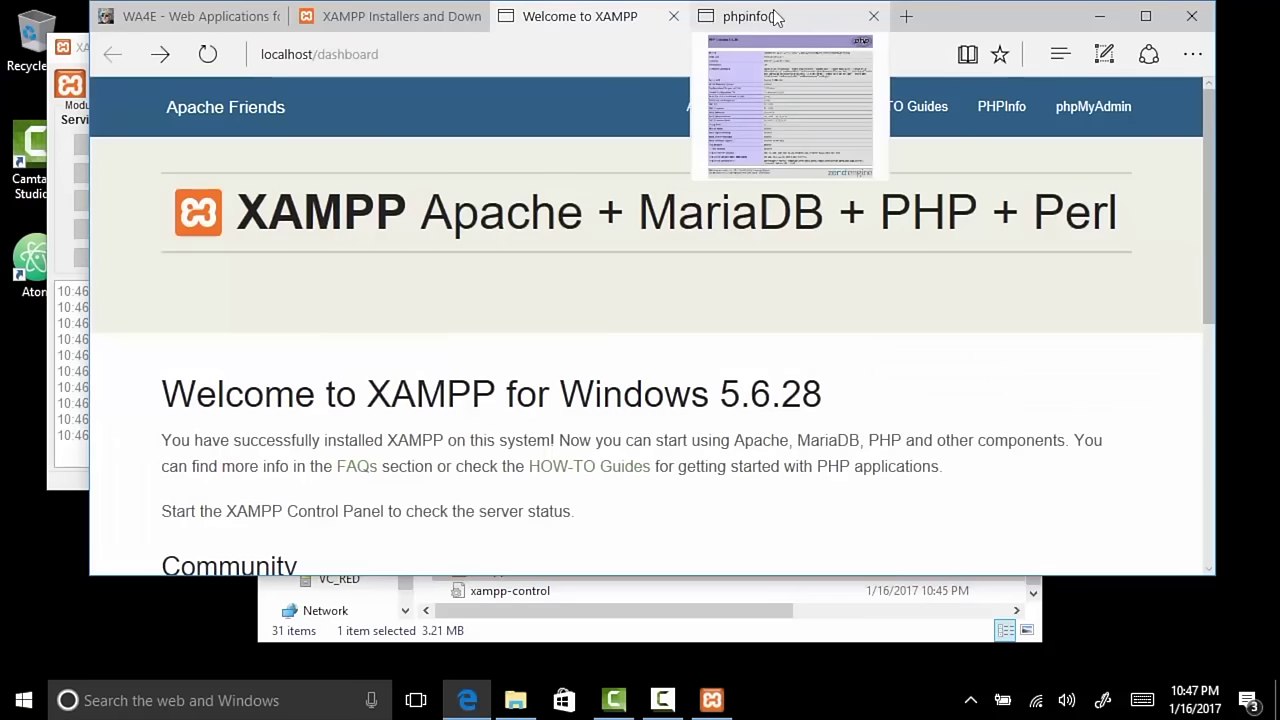
# Step: Search the open phpinfo() page for display_errors and examine its local and master values
pyautogui.click(776, 16)
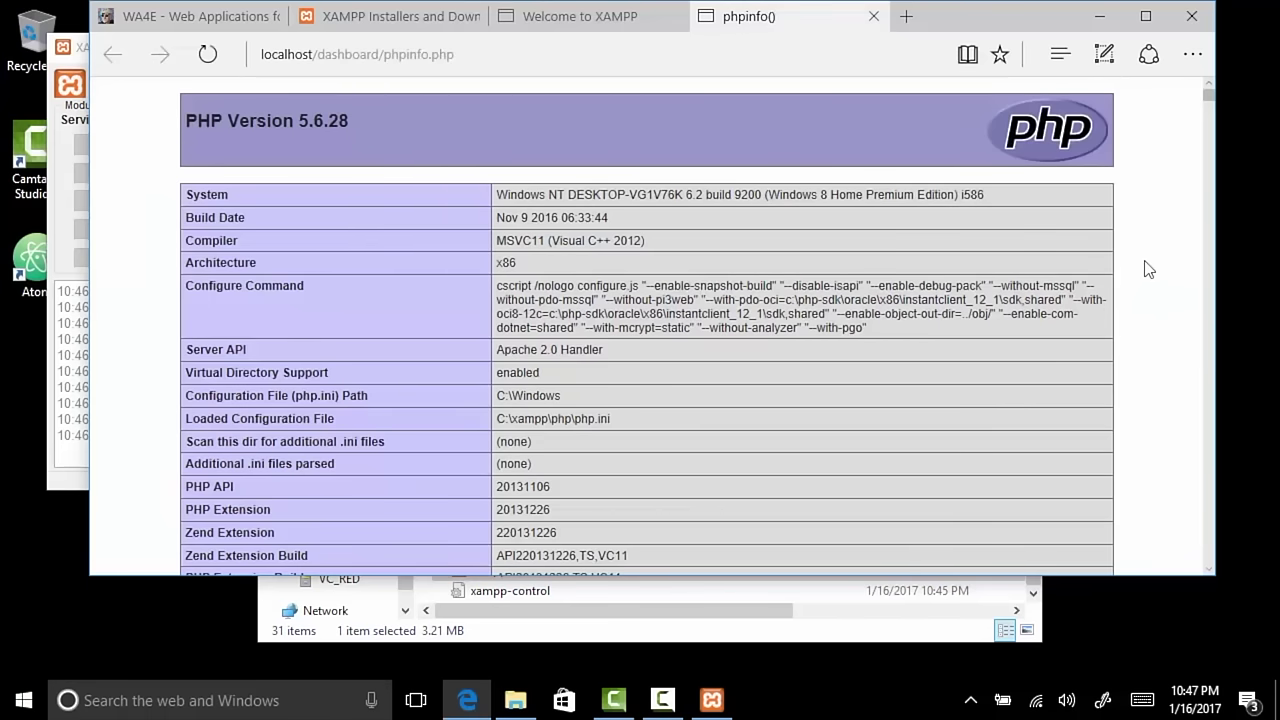
pyautogui.hotkey('ctrl', 'f')
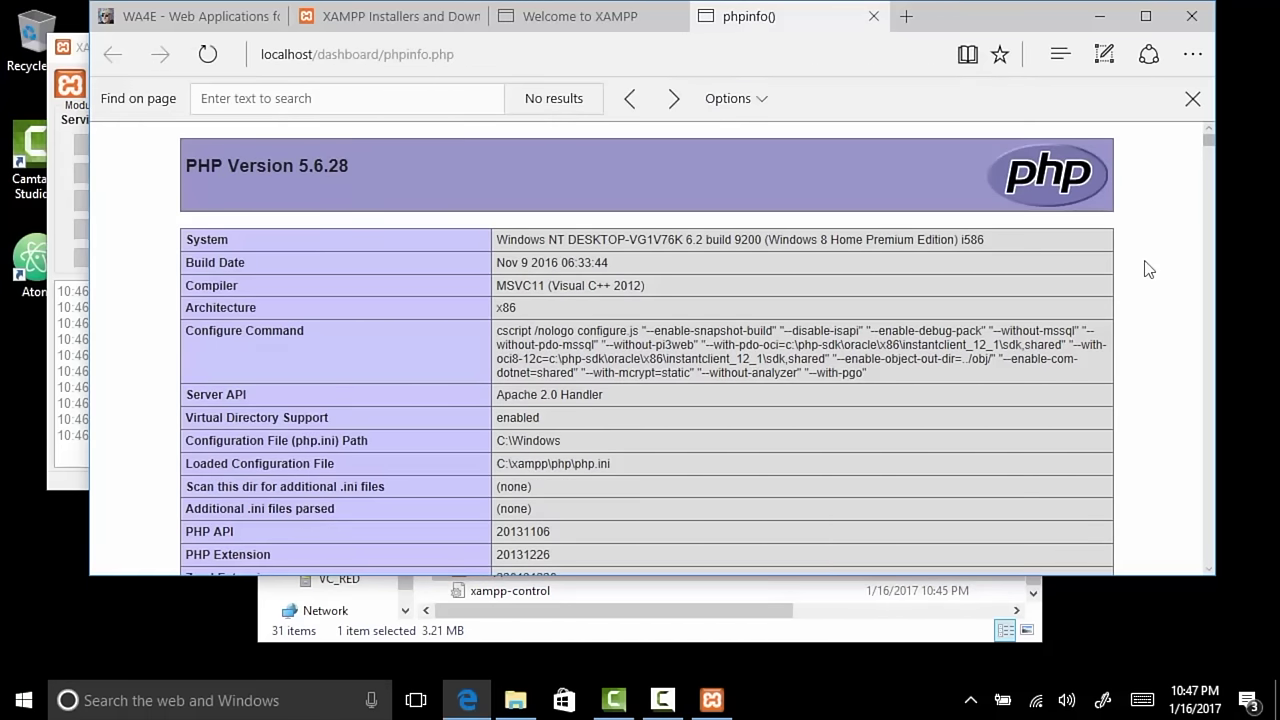
pyautogui.write('displa')
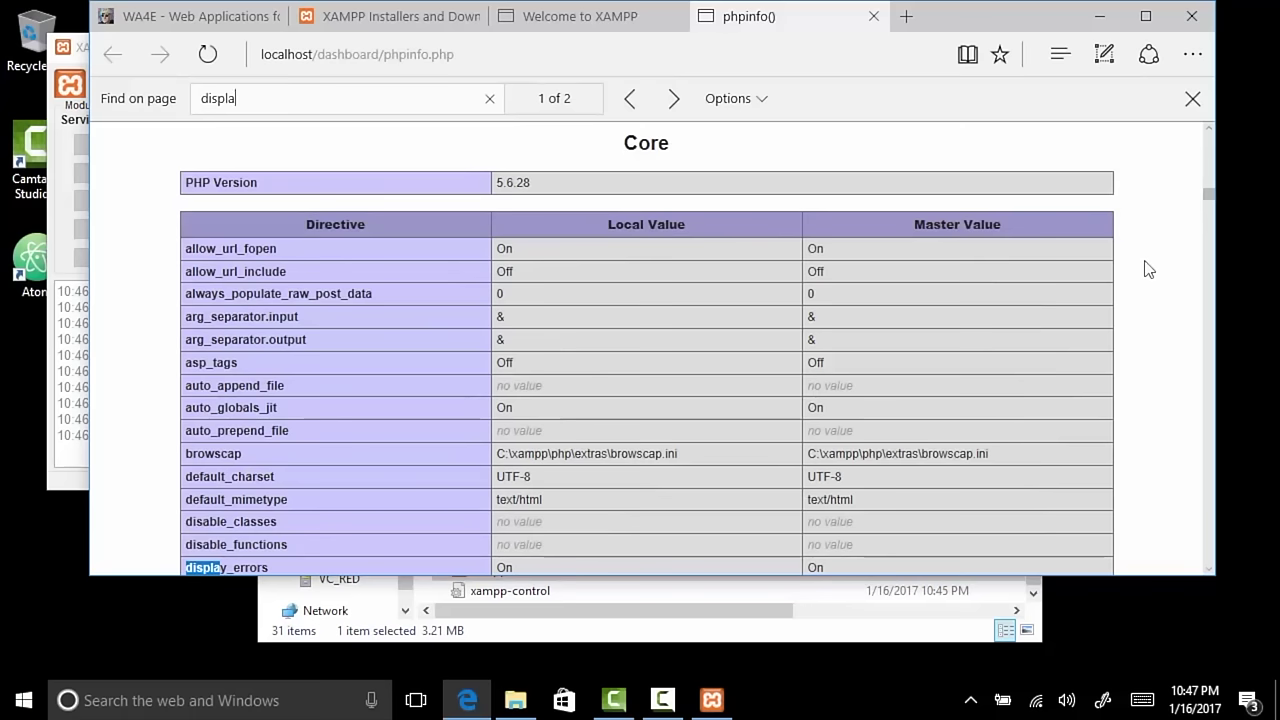
pyautogui.write('y_errors')
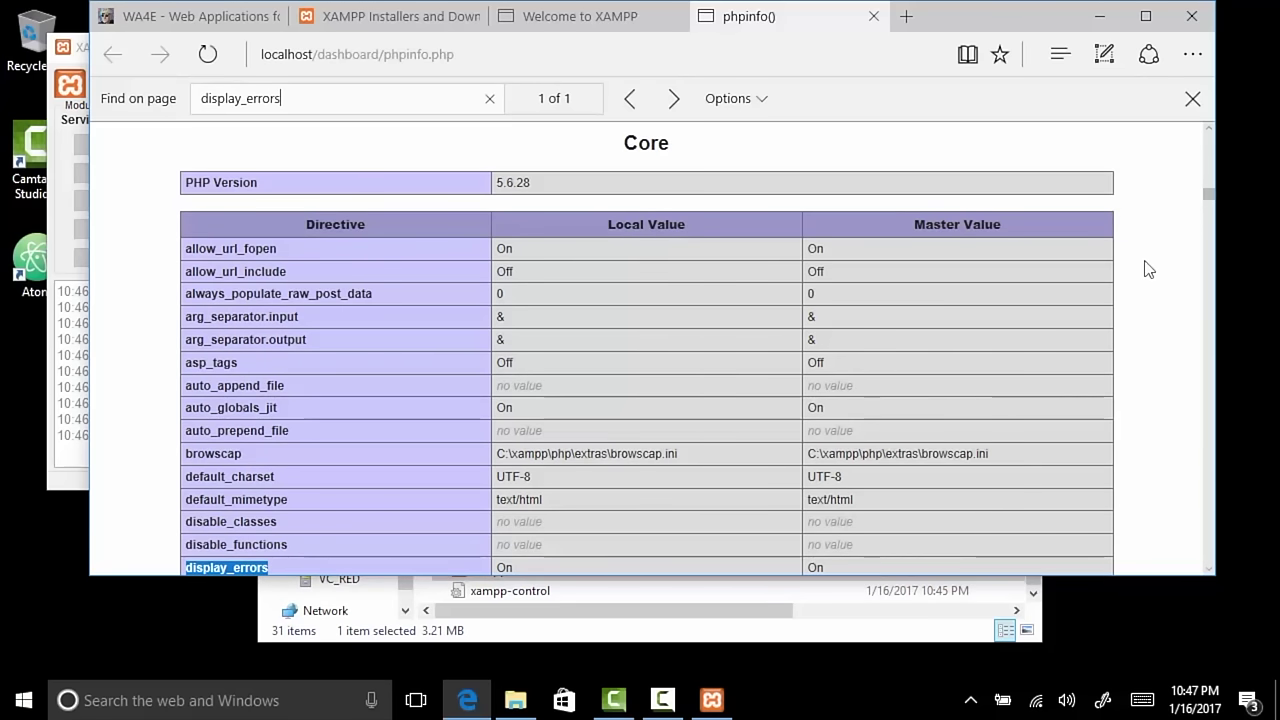
pyautogui.click(679, 106)
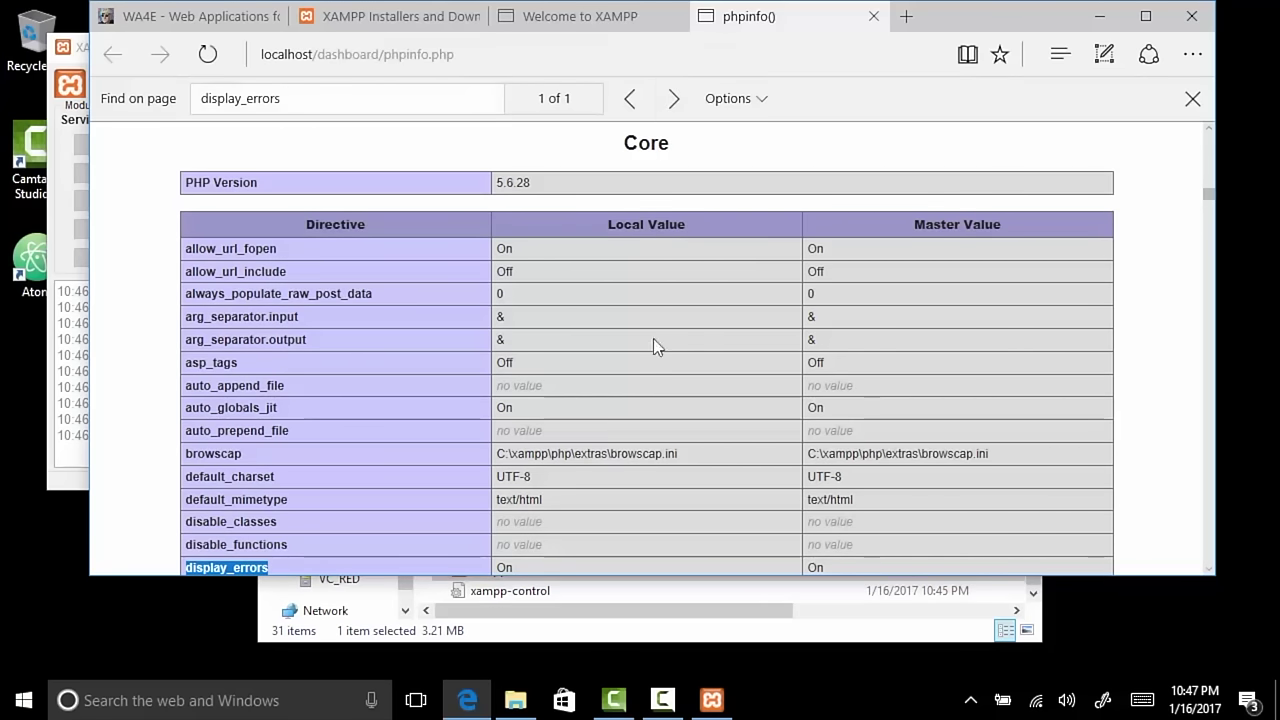
pyautogui.scroll(-3, 658, 346)
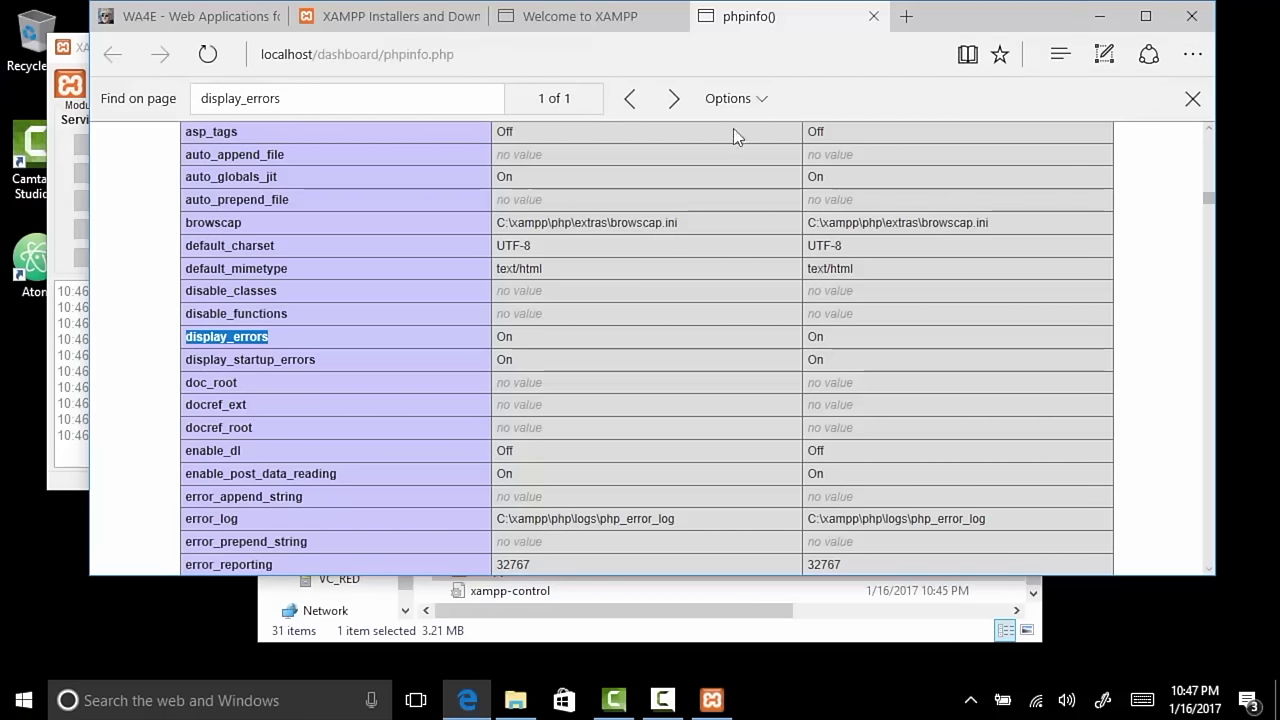
pyautogui.click(672, 146)
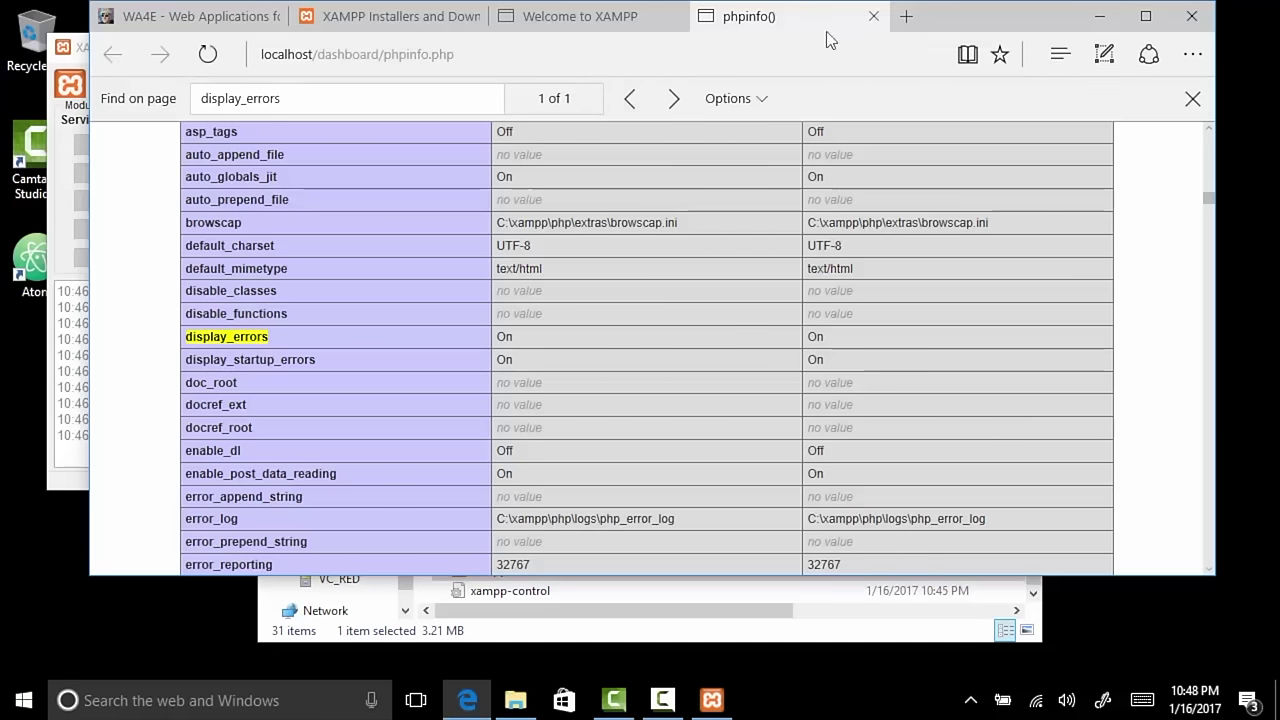
# Step: Return to the XAMPP Control Panel and open Apache's PHP (php.ini) configuration file
pyautogui.click(52, 163)
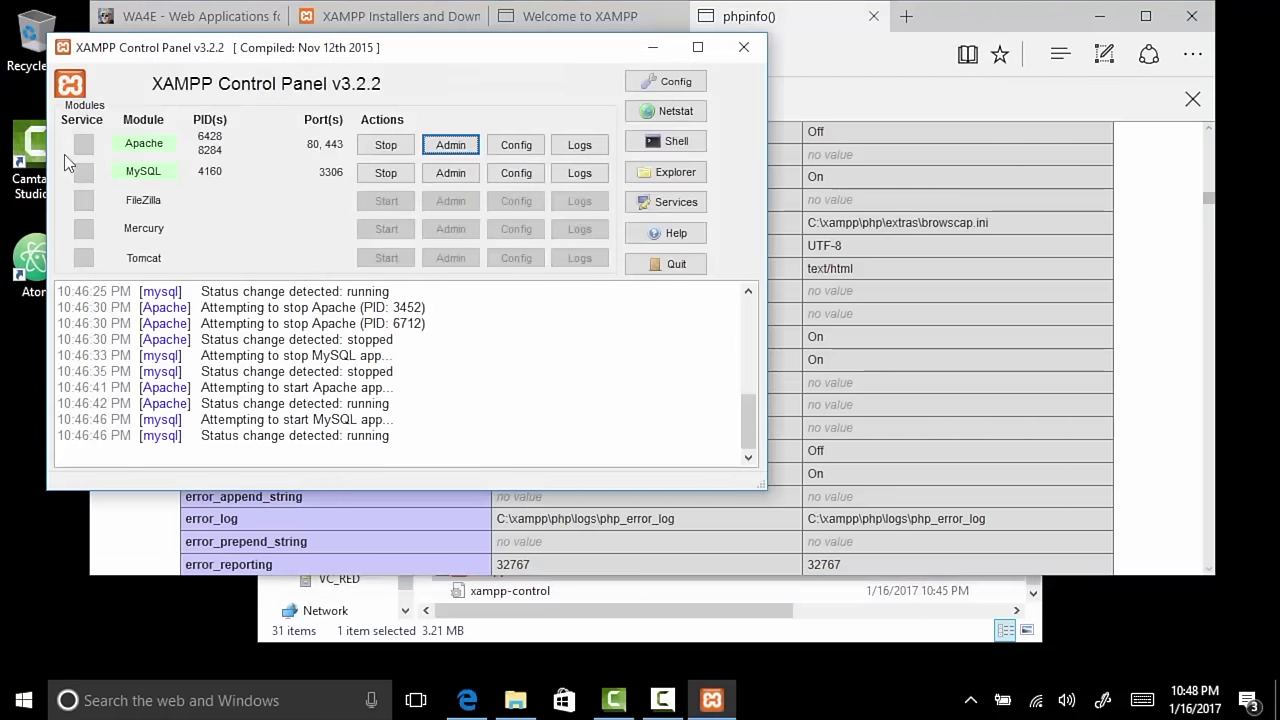
pyautogui.click(519, 148)
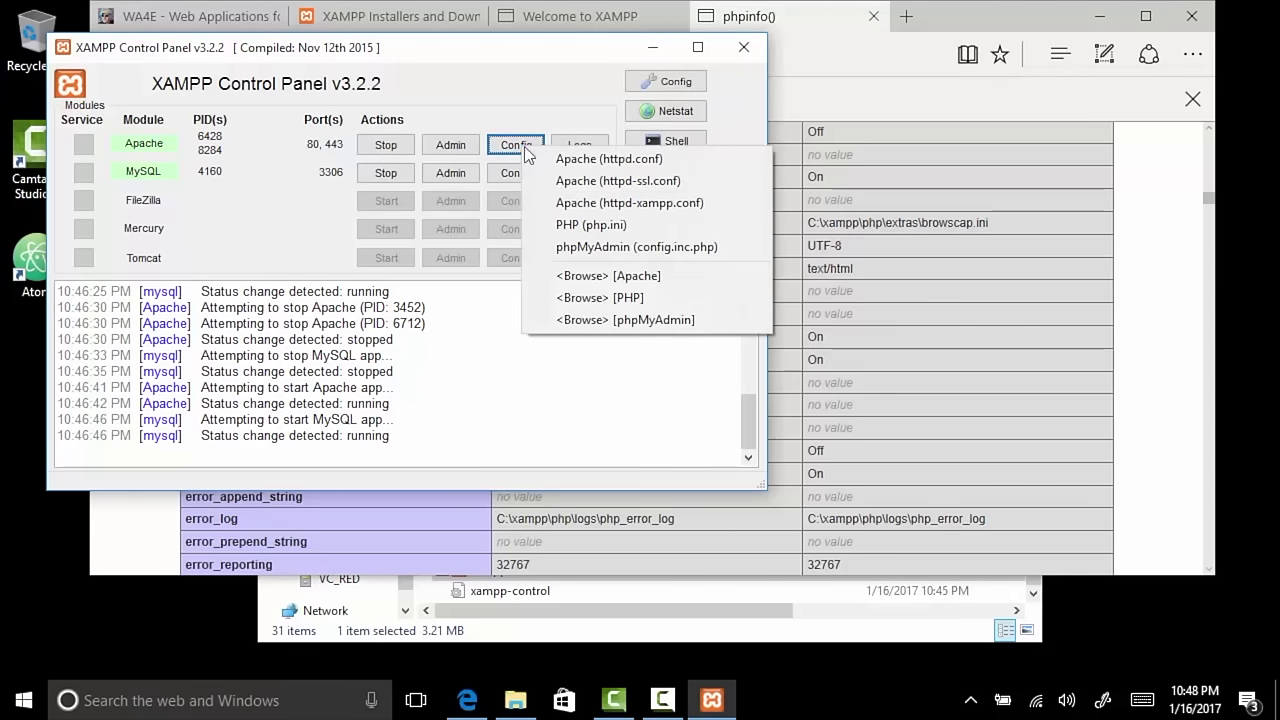
pyautogui.click(578, 226)
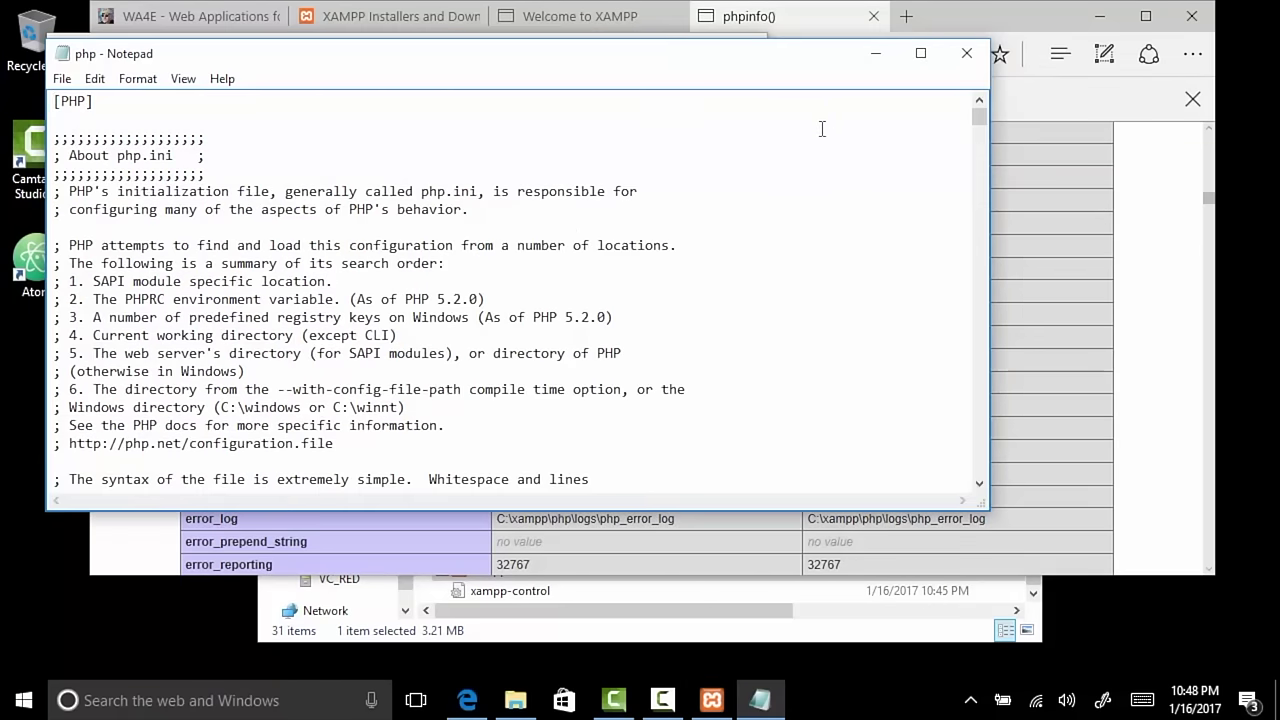
# Step: Find the display_errors directive in php.ini and review its setting and the display_startup_errors setting below it
pyautogui.hotkey('ctrl', 'f')
pyautogui.write('d')
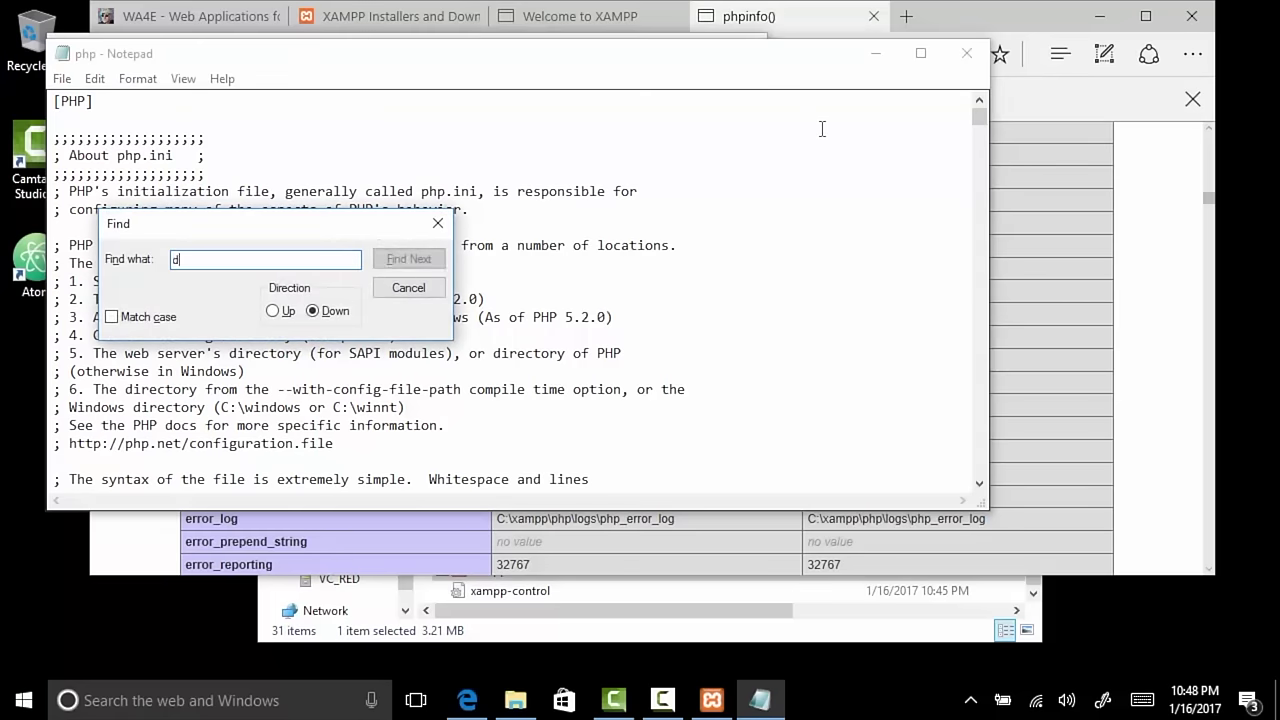
pyautogui.write('isplay_errors')
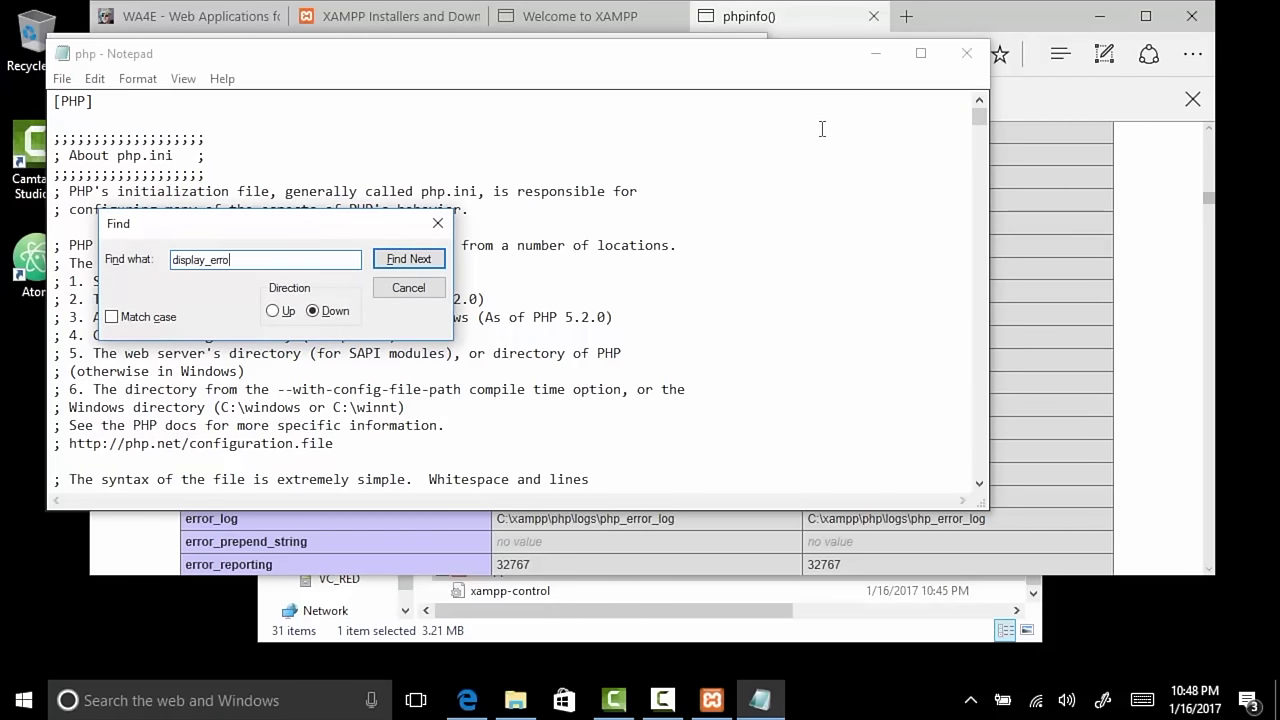
pyautogui.click(432, 260)
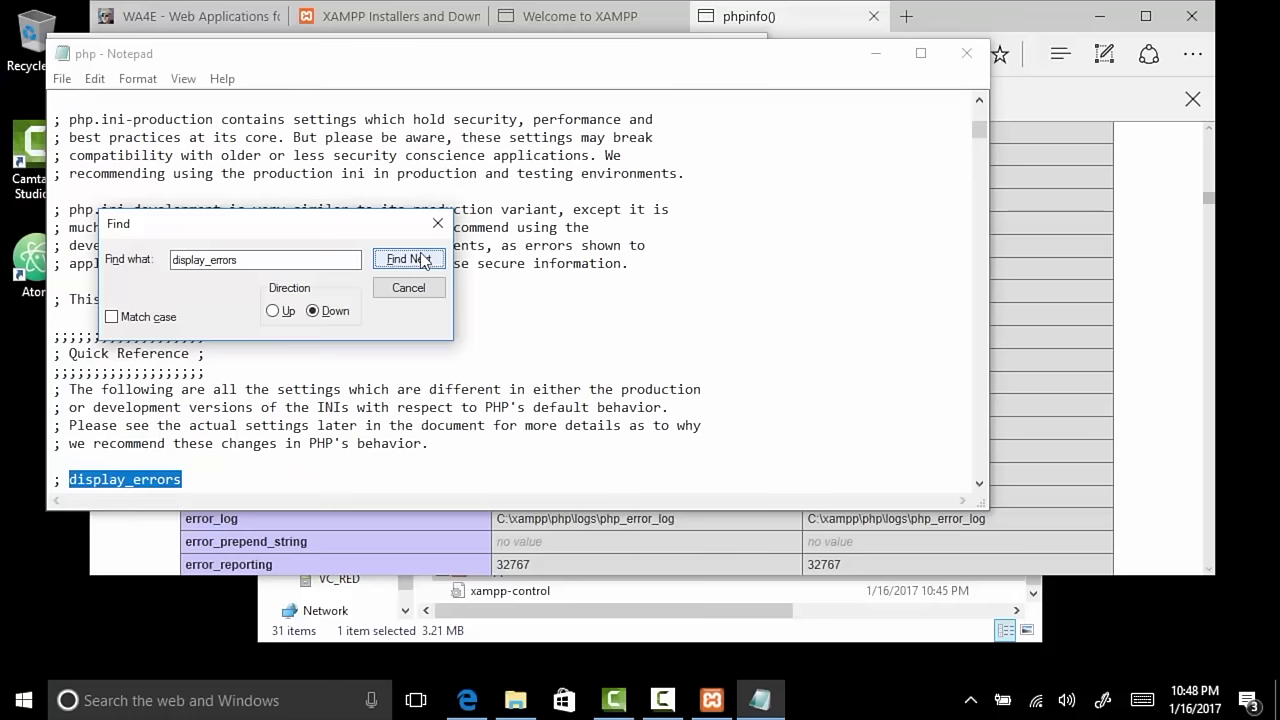
pyautogui.click(428, 262)
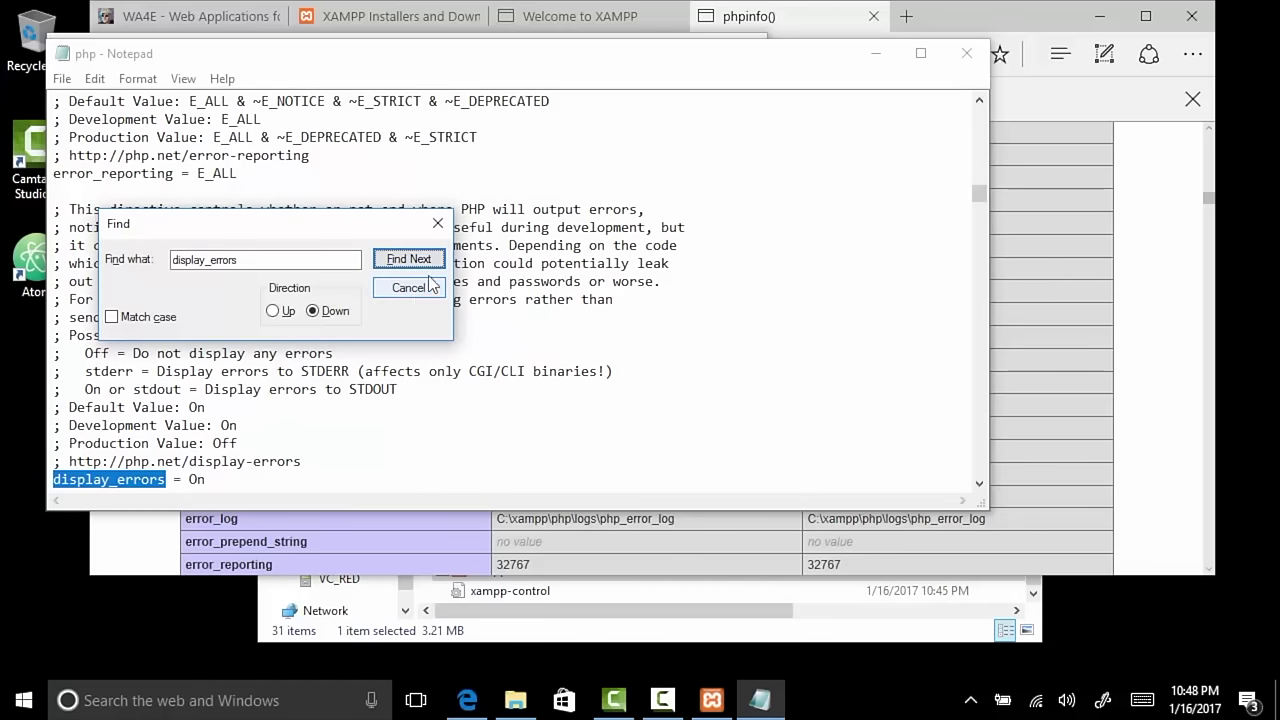
pyautogui.click(438, 223)
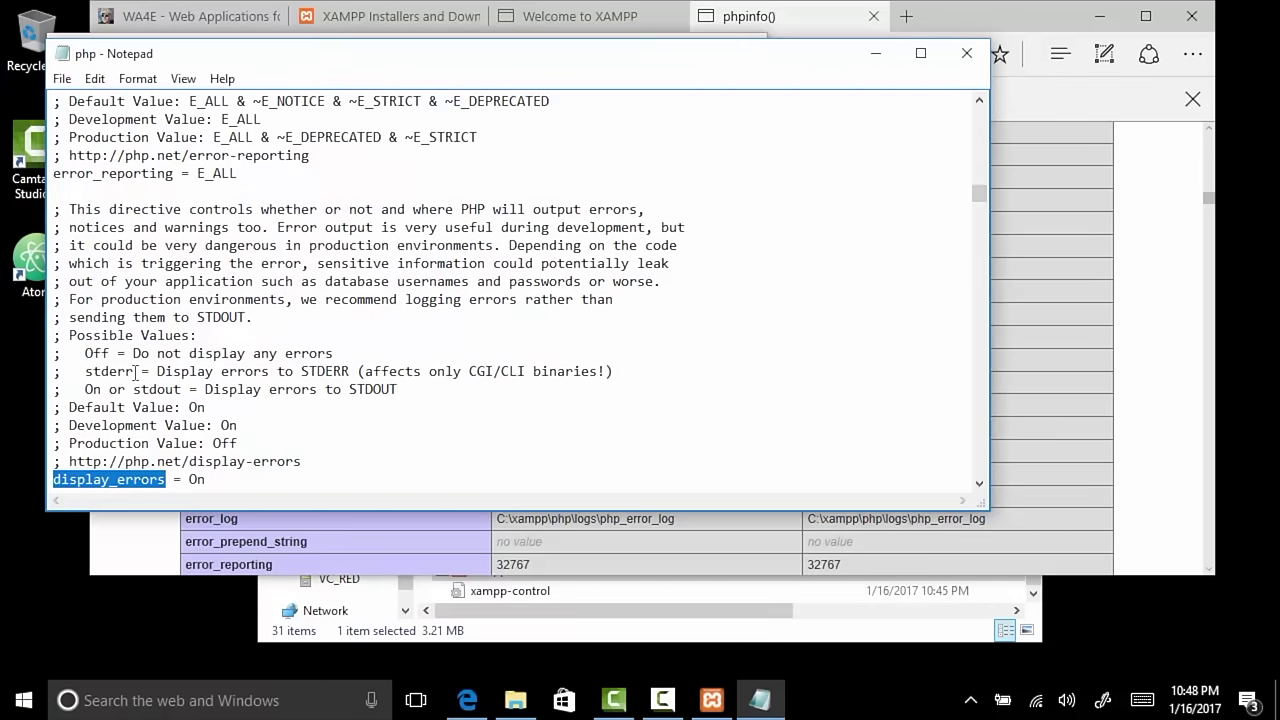
pyautogui.doubleClick(175, 425)
pyautogui.click(207, 425)
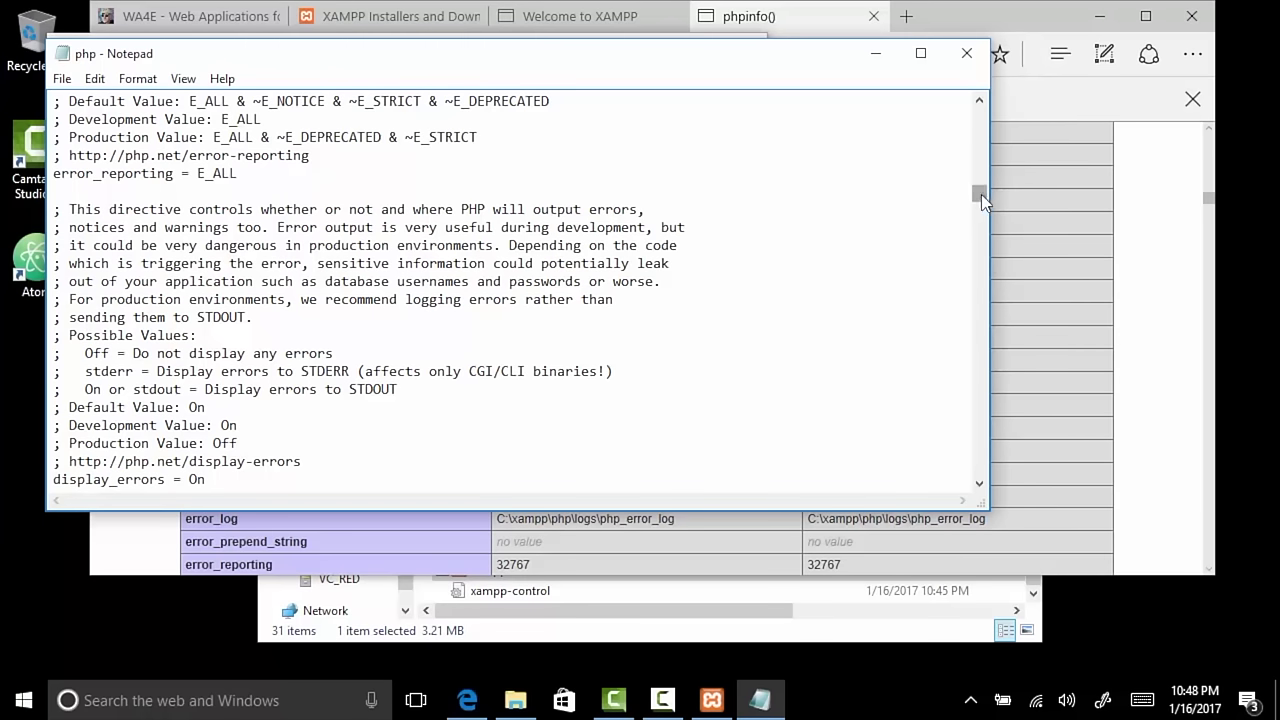
pyautogui.scroll(-10, 980, 200)
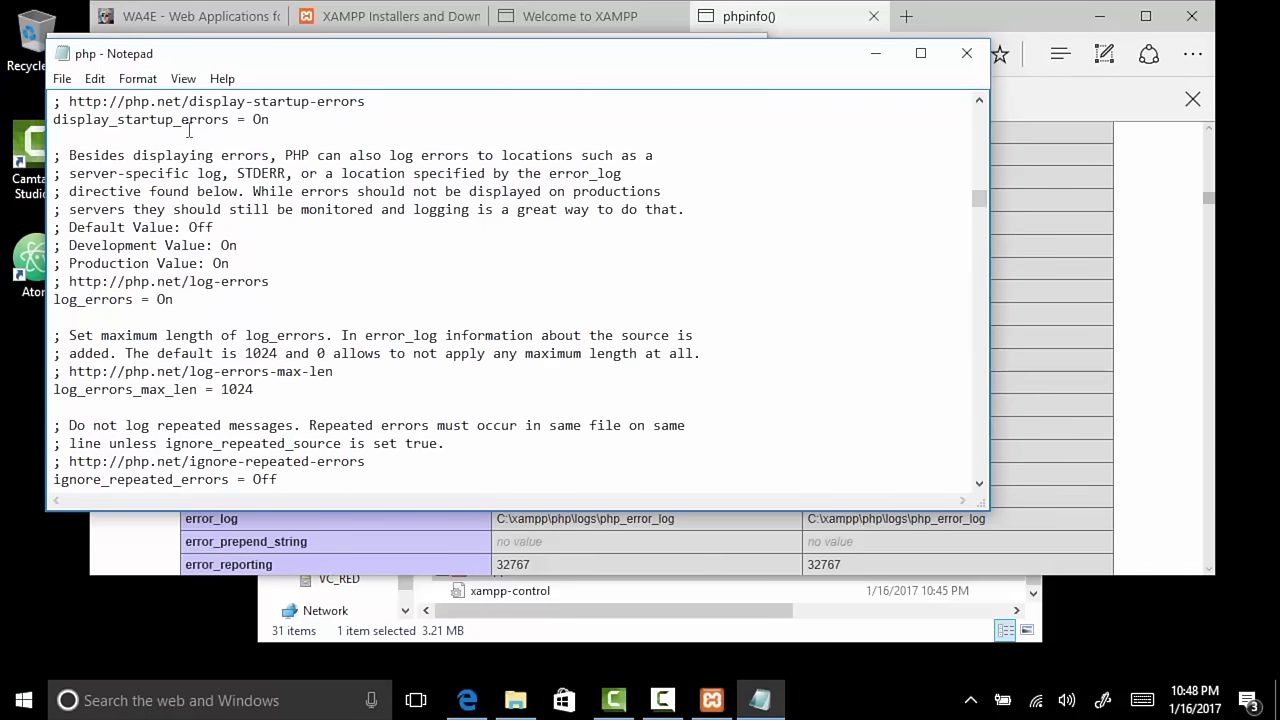
# Step: Save the php.ini file and close it
pyautogui.click(60, 80)
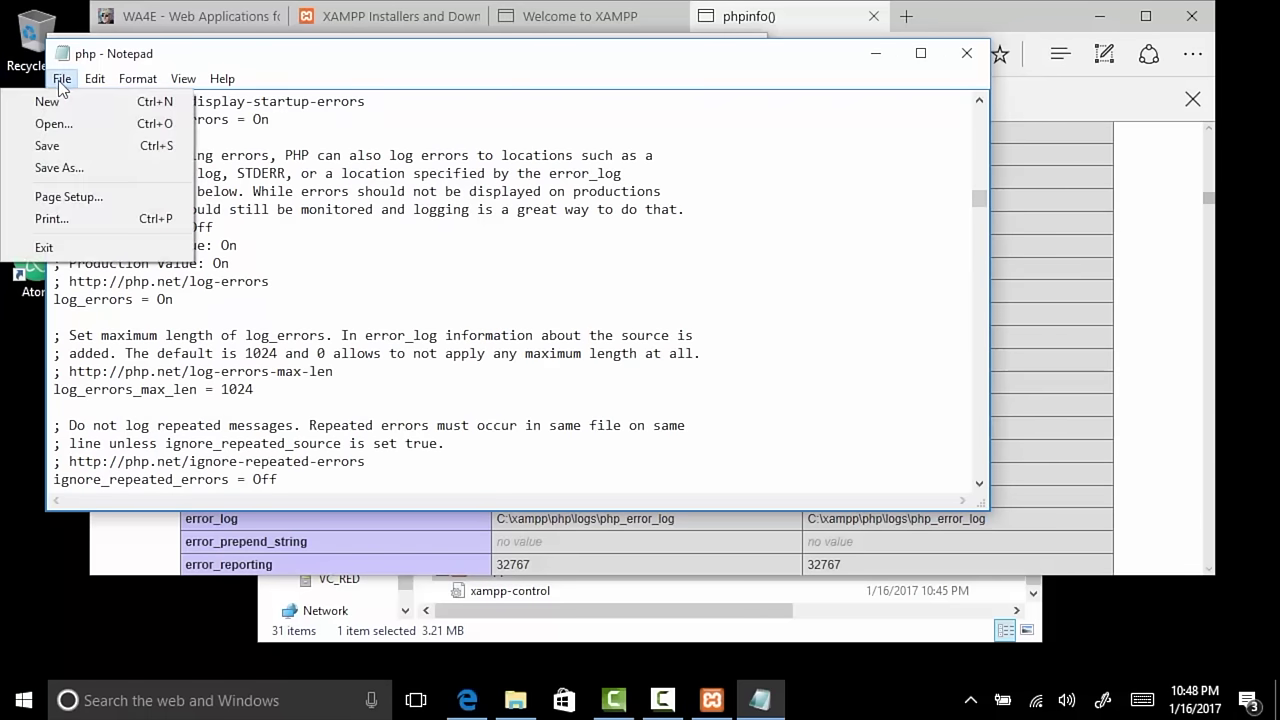
pyautogui.click(62, 80)
pyautogui.click(66, 34)
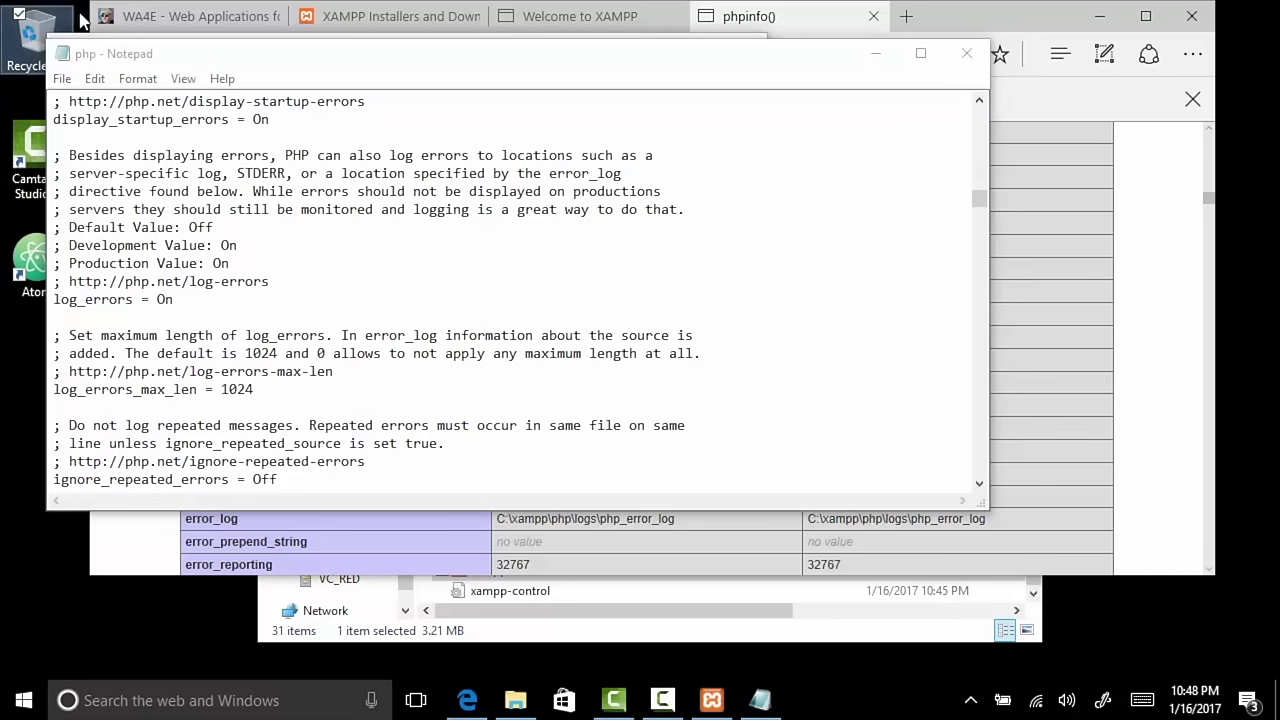
pyautogui.click(170, 58)
pyautogui.click(66, 80)
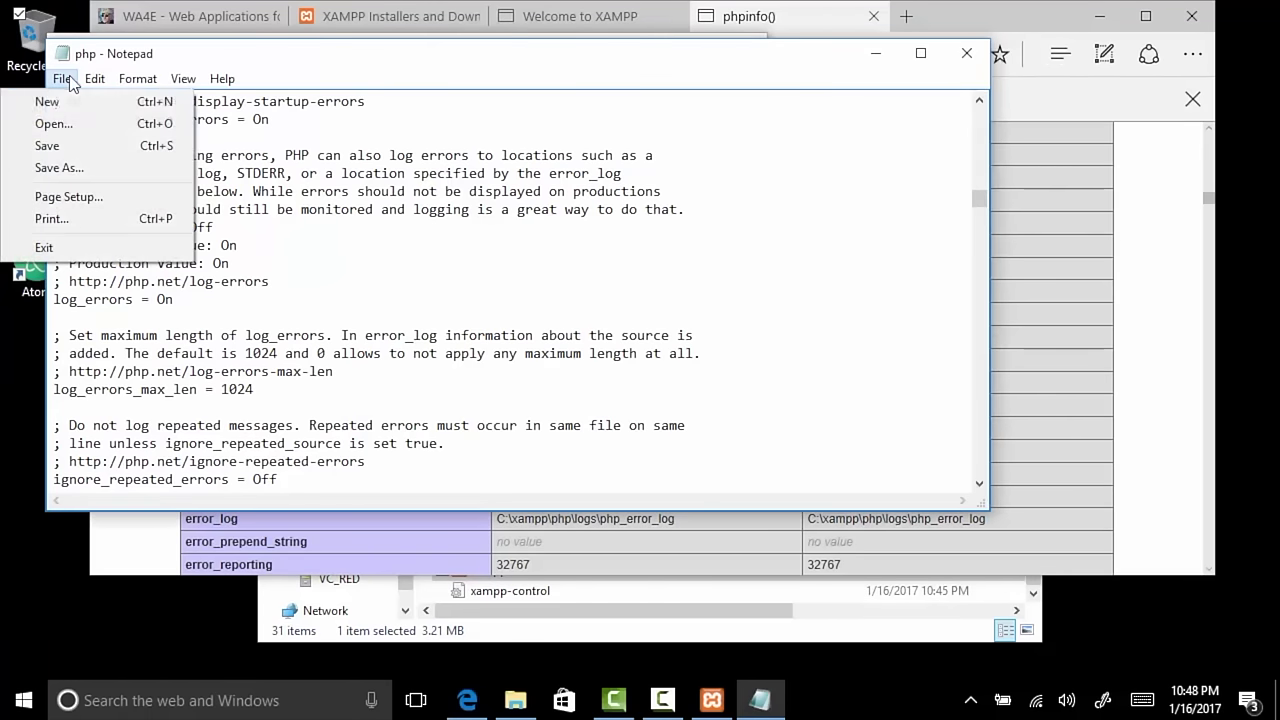
pyautogui.click(50, 145)
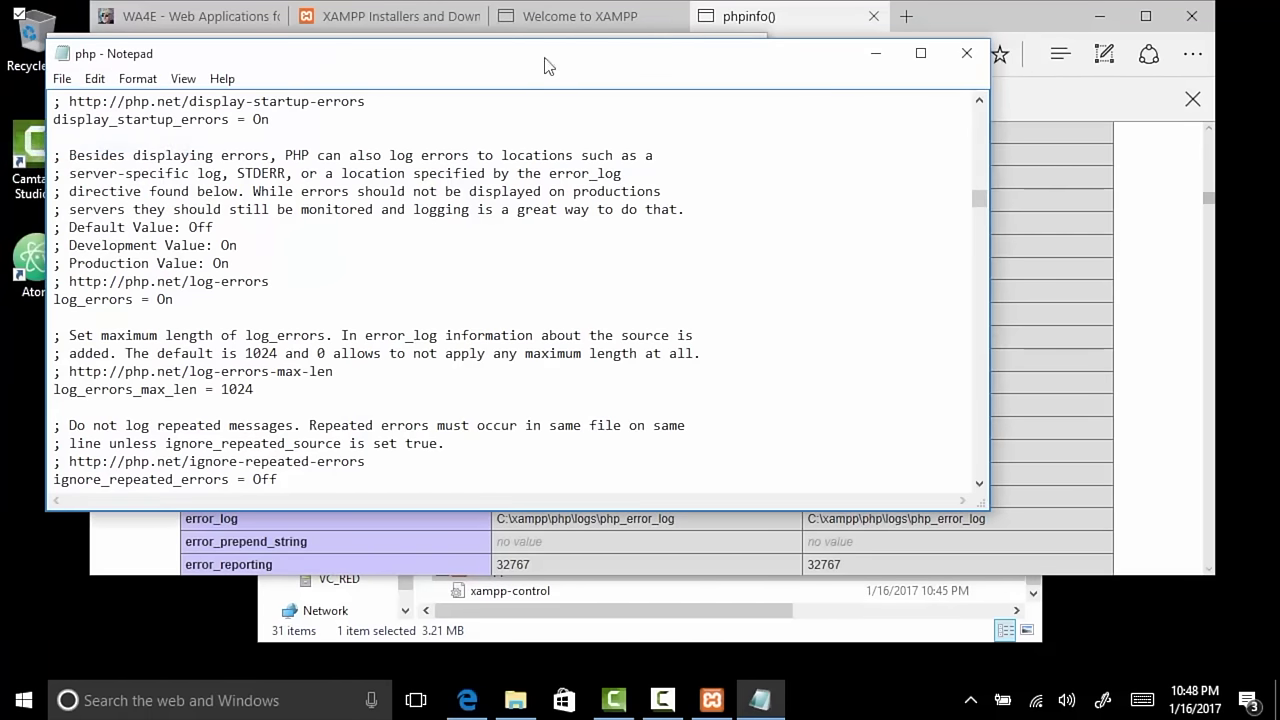
pyautogui.click(966, 53)
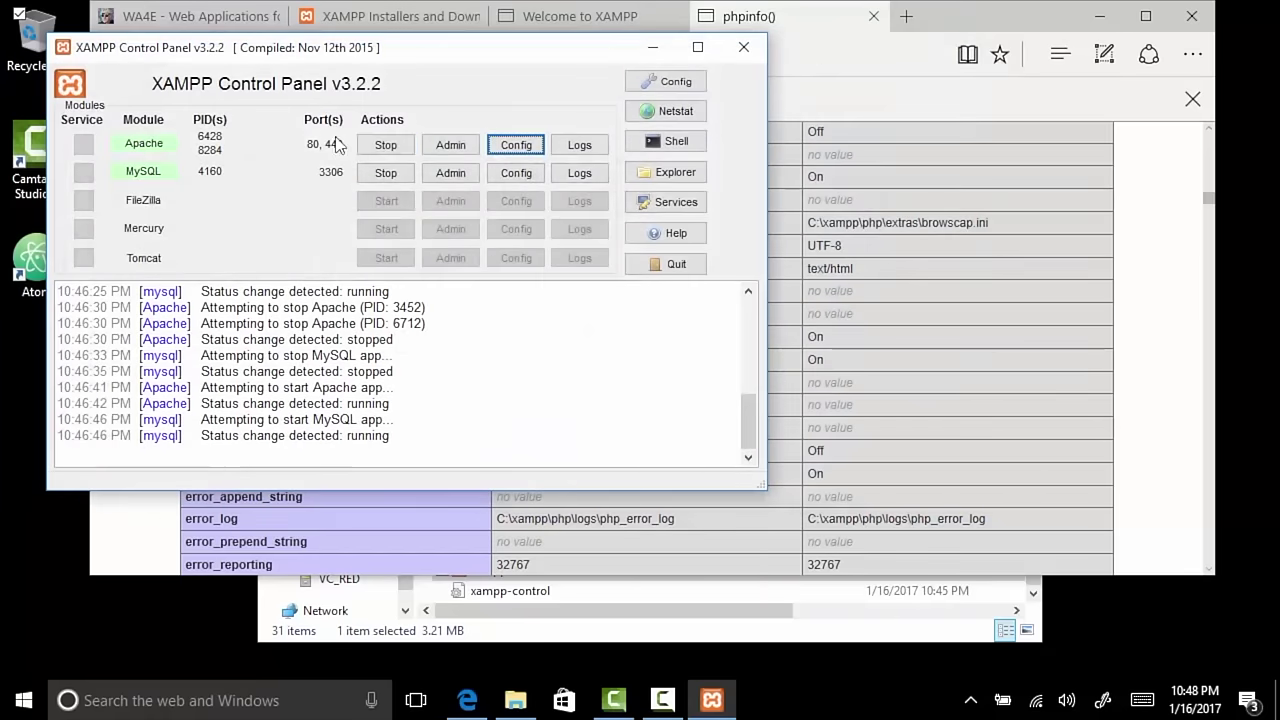
# Step: Stop and restart the Apache module in the XAMPP Control Panel and open its admin page in the browser
pyautogui.click(386, 145)
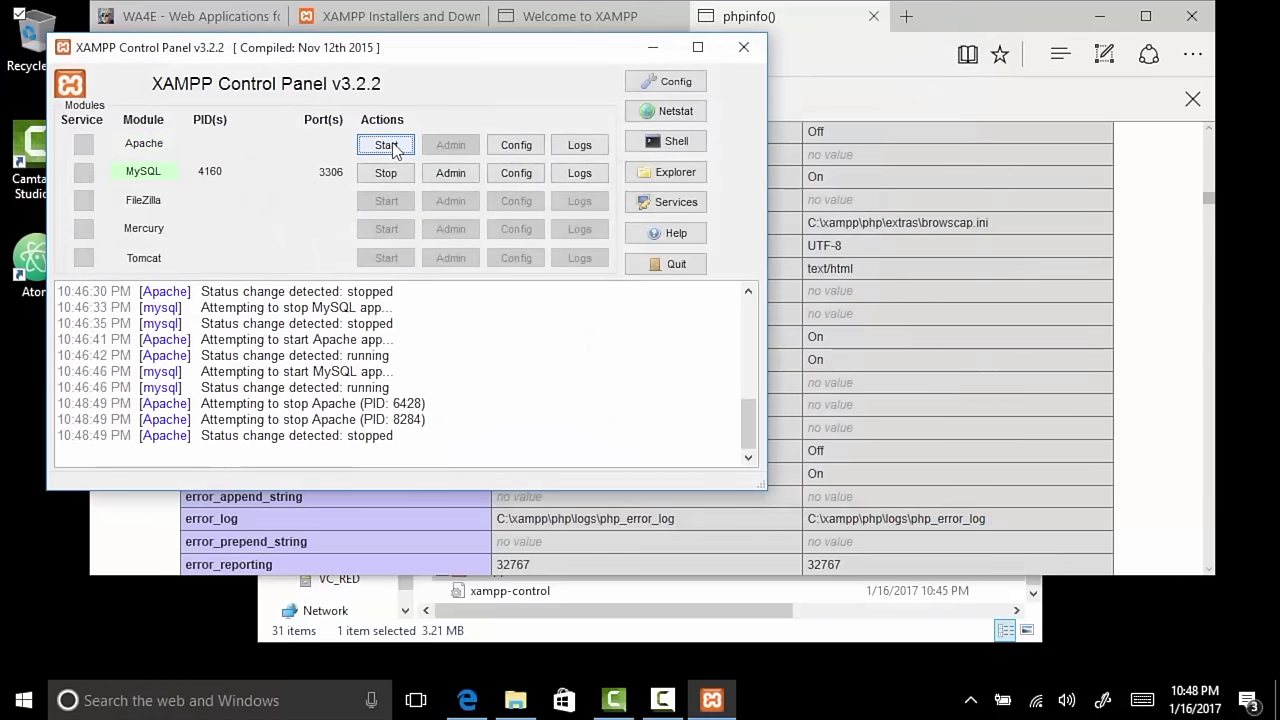
pyautogui.click(386, 145)
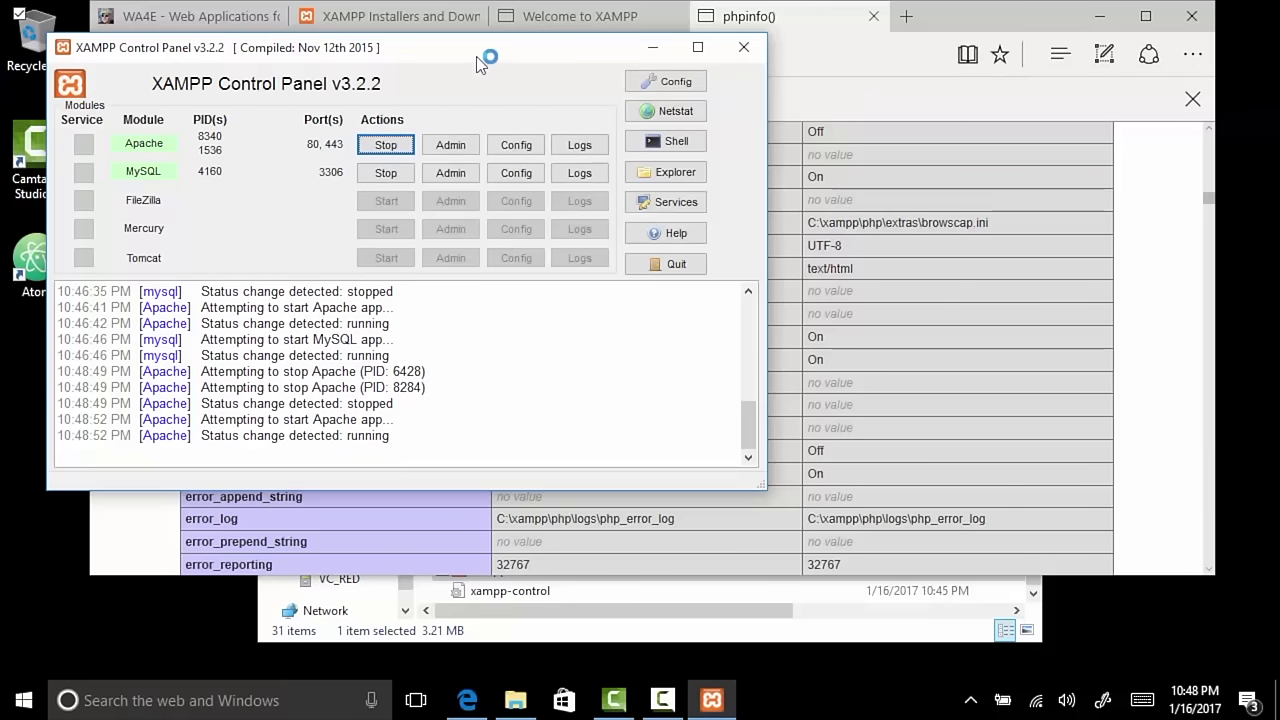
pyautogui.click(450, 145)
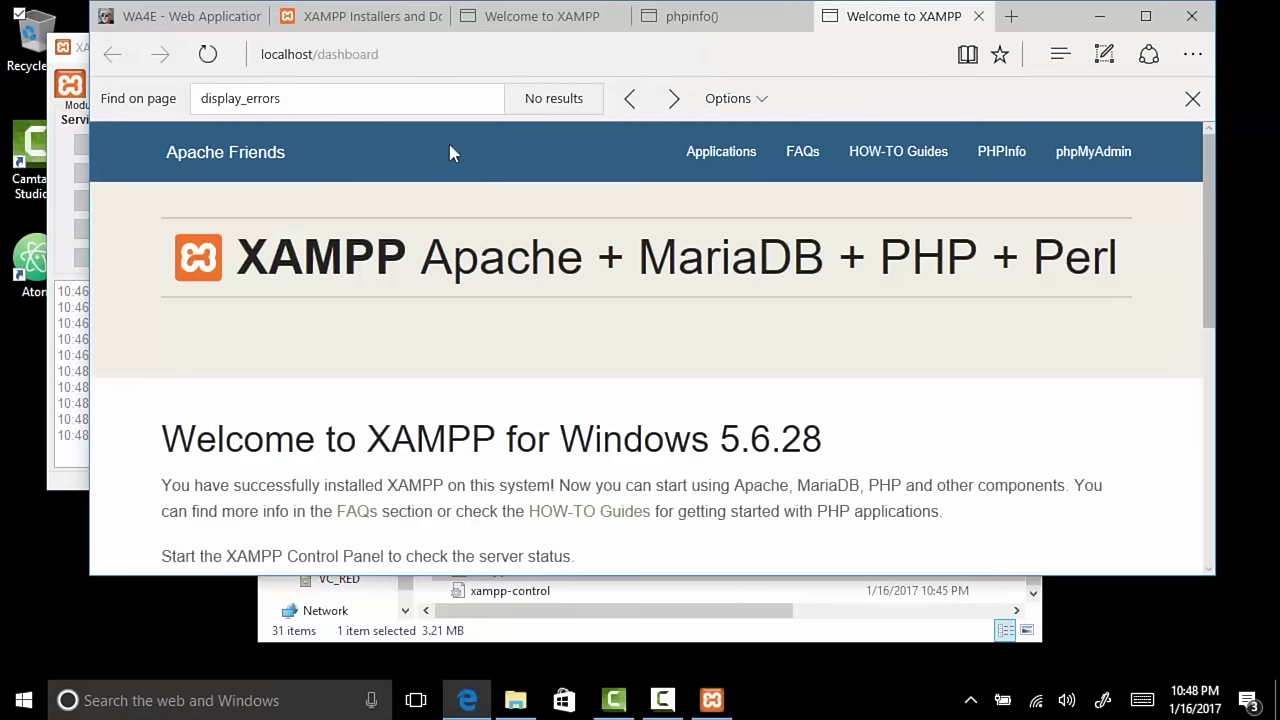
# Step: Open PHPInfo from the dashboard and search it for display_error to check the directive's values
pyautogui.click(1003, 151)
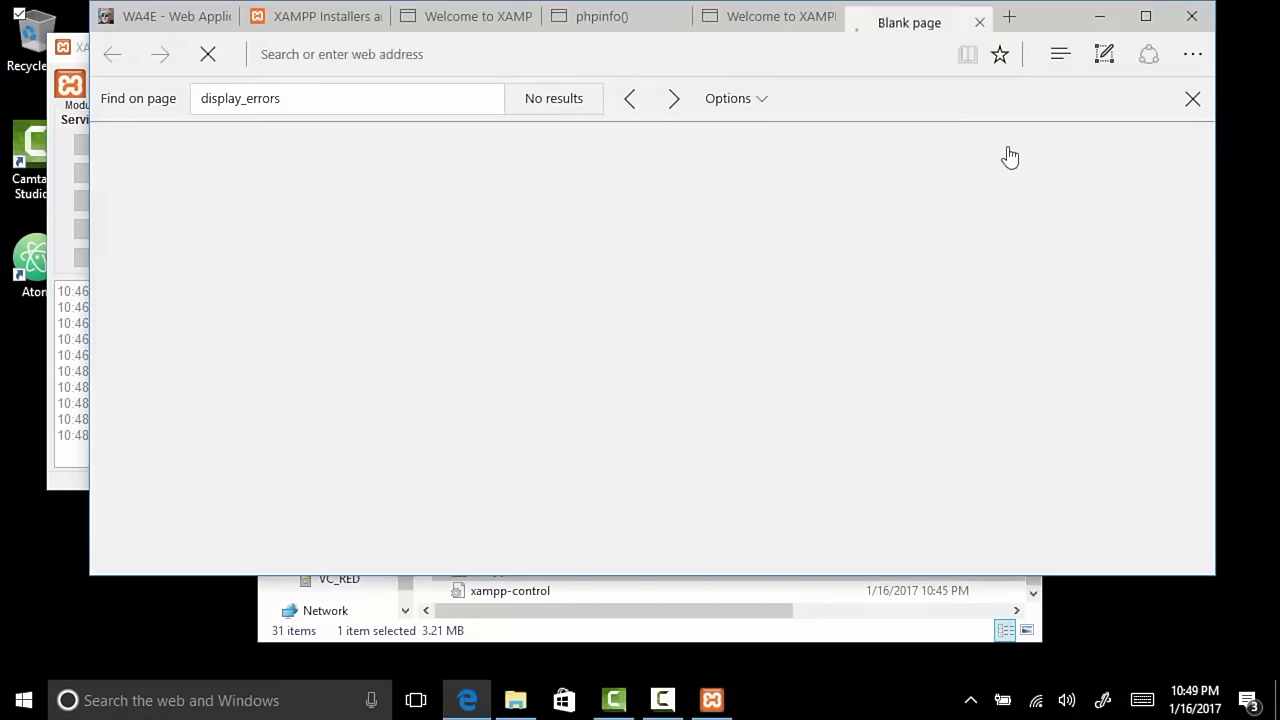
pyautogui.hotkey('ctrl', 'f')
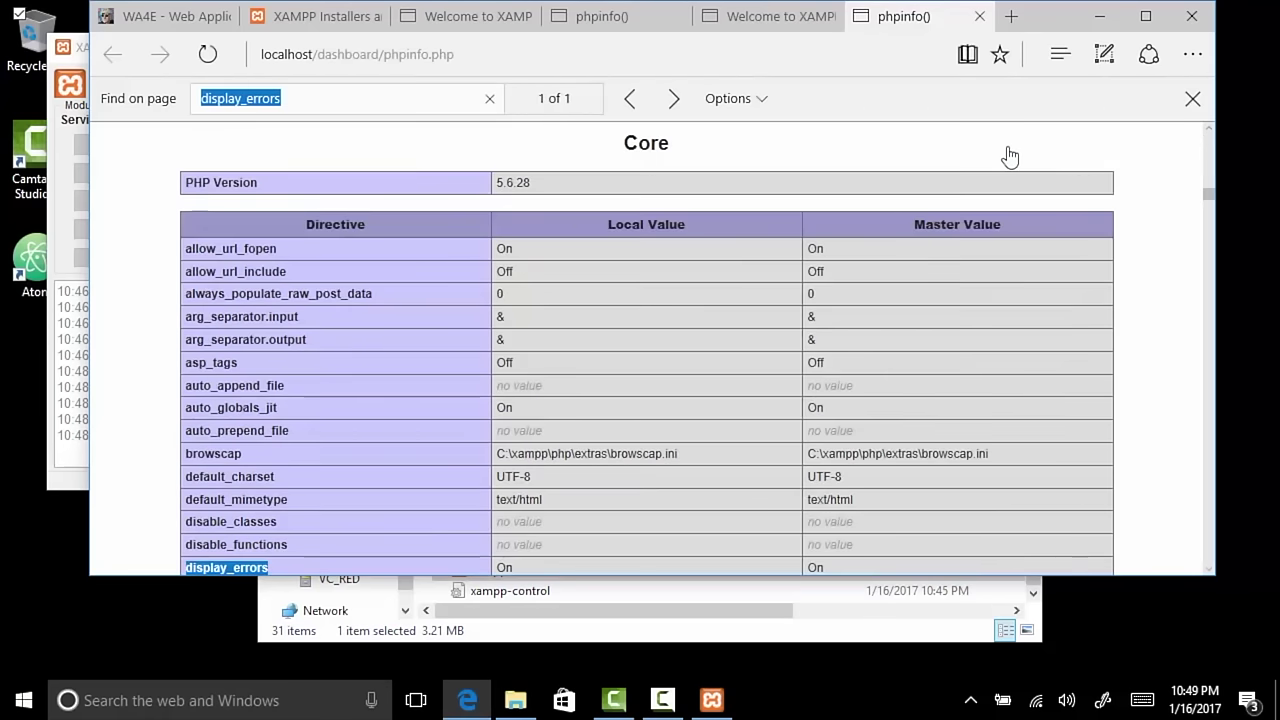
pyautogui.write('displa')
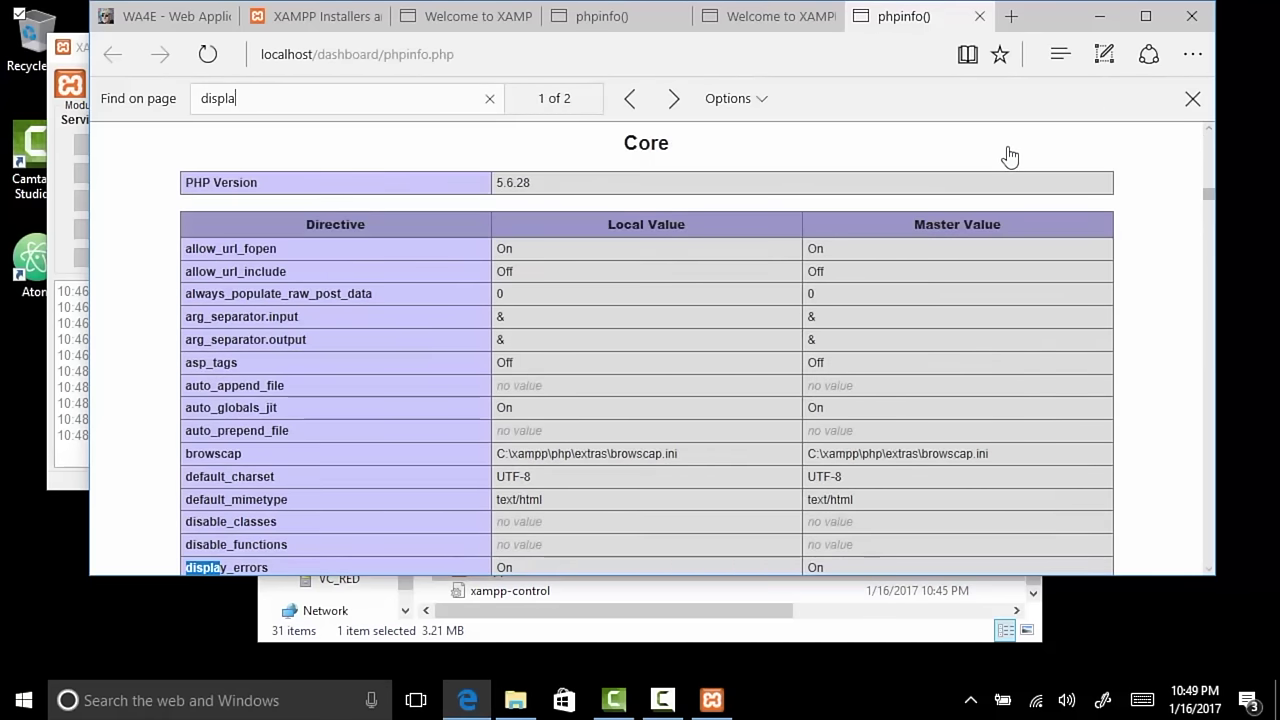
pyautogui.write('y_error')
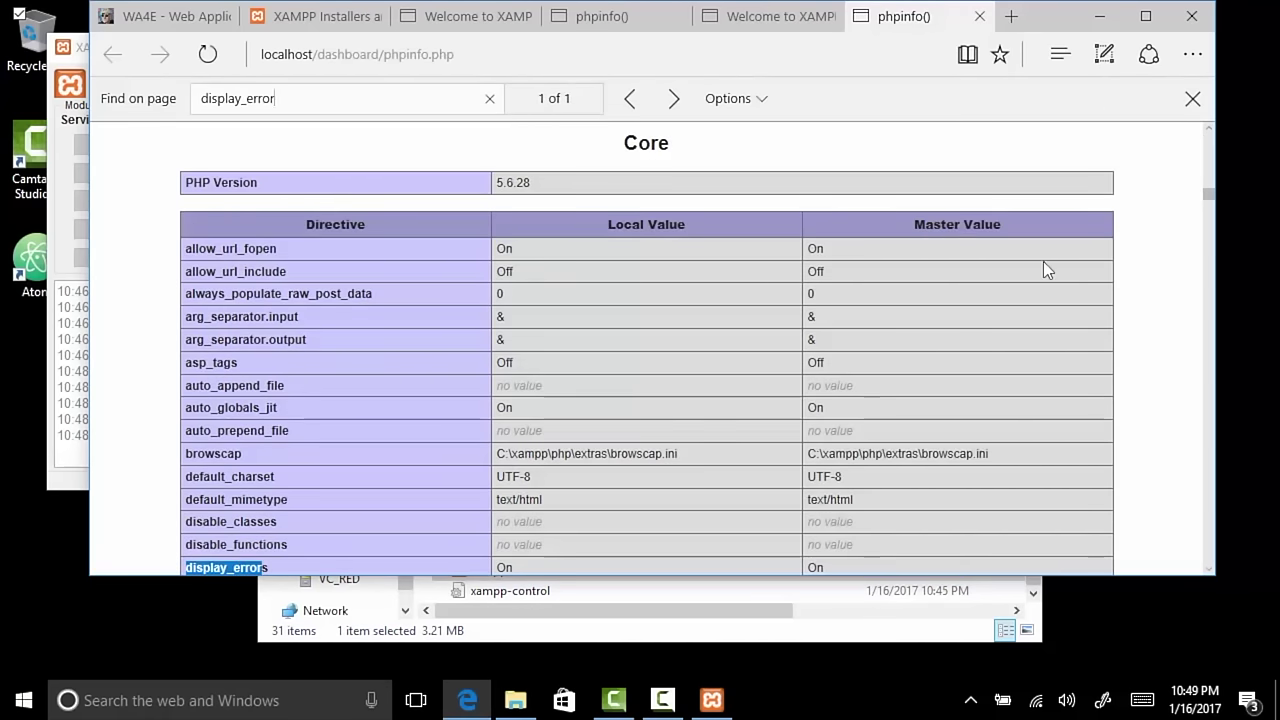
pyautogui.scroll(-2, 1043, 261)
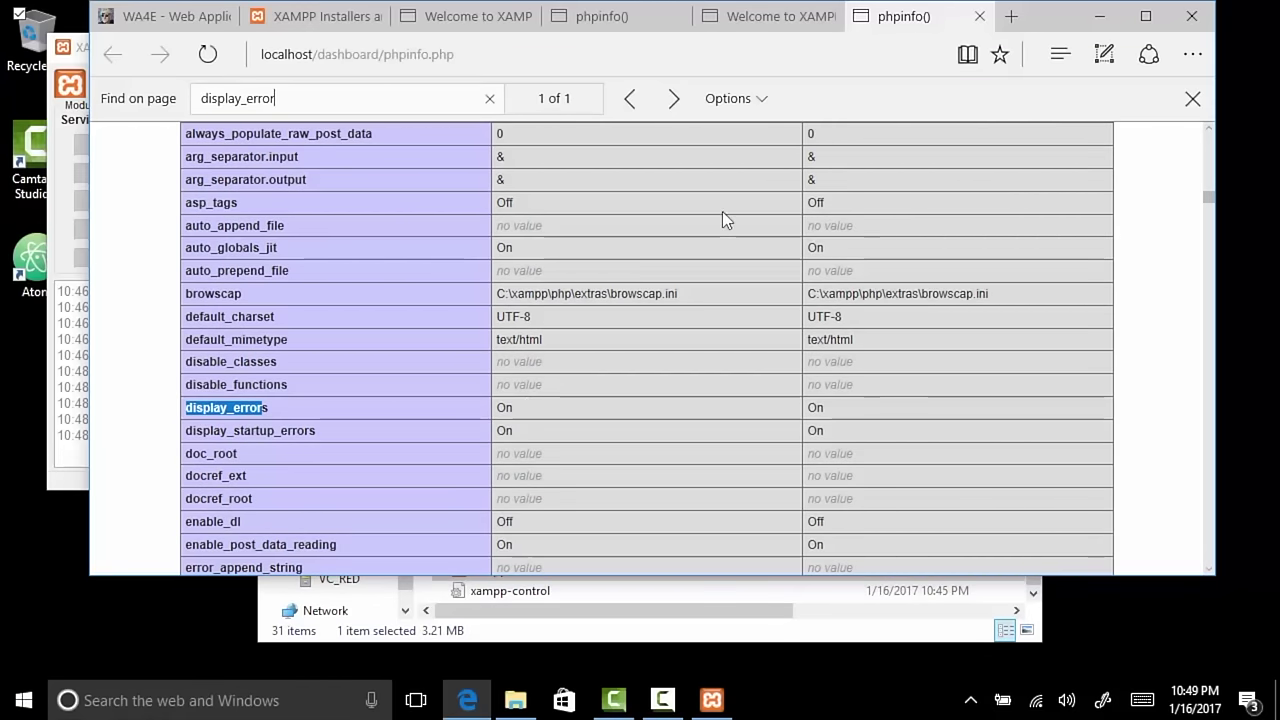
# Step: Close both phpinfo() tabs, the duplicate XAMPP dashboard tab and the XAMPP Installers download tab
pyautogui.click(980, 17)
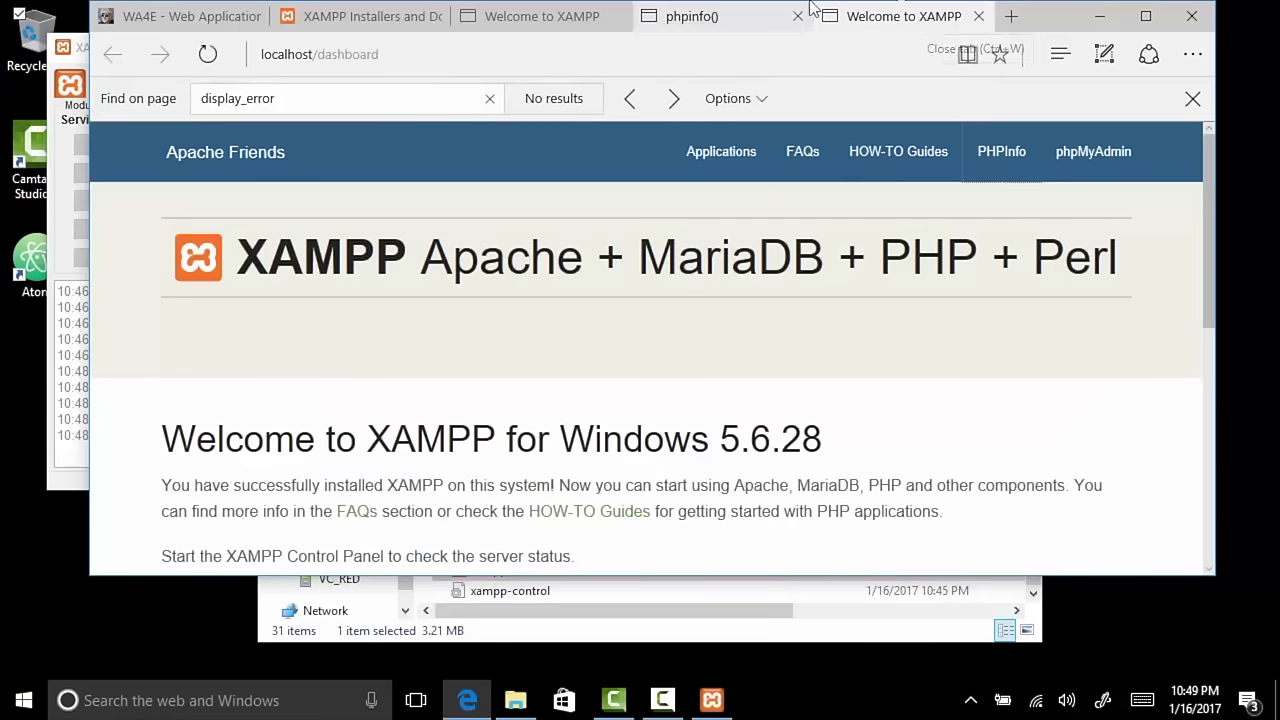
pyautogui.moveTo(780, 20)
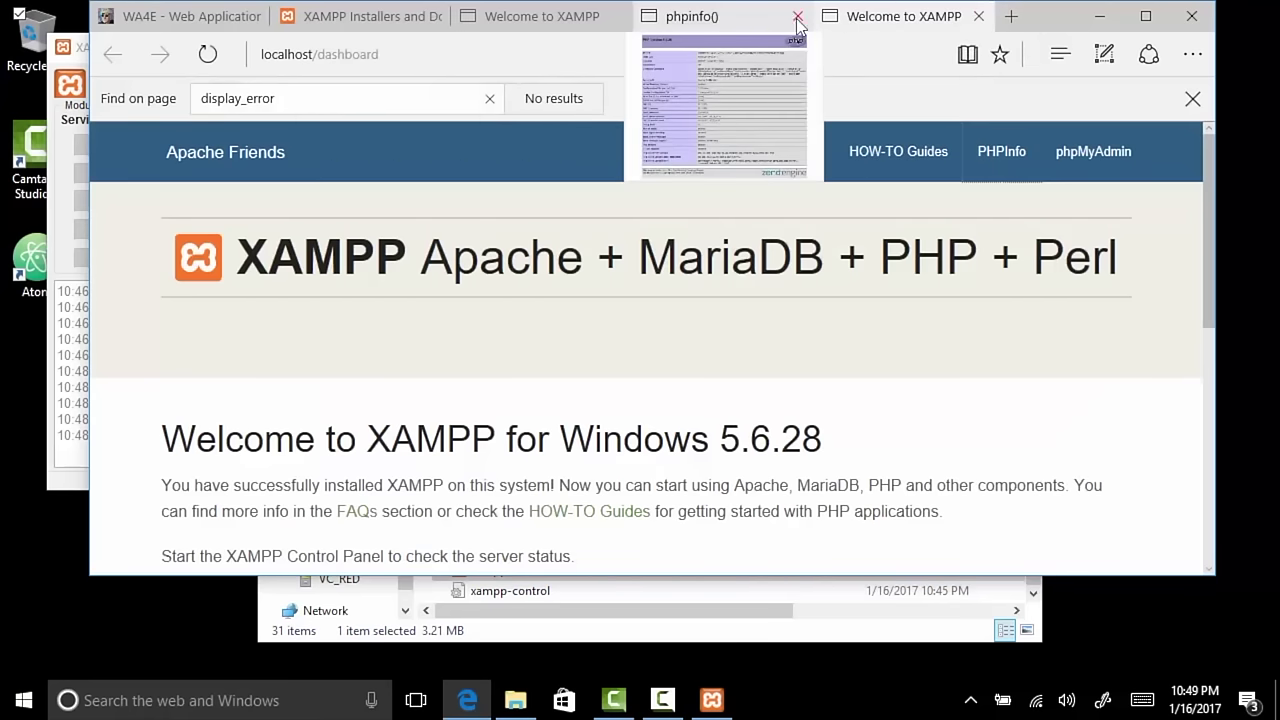
pyautogui.click(797, 17)
pyautogui.click(616, 17)
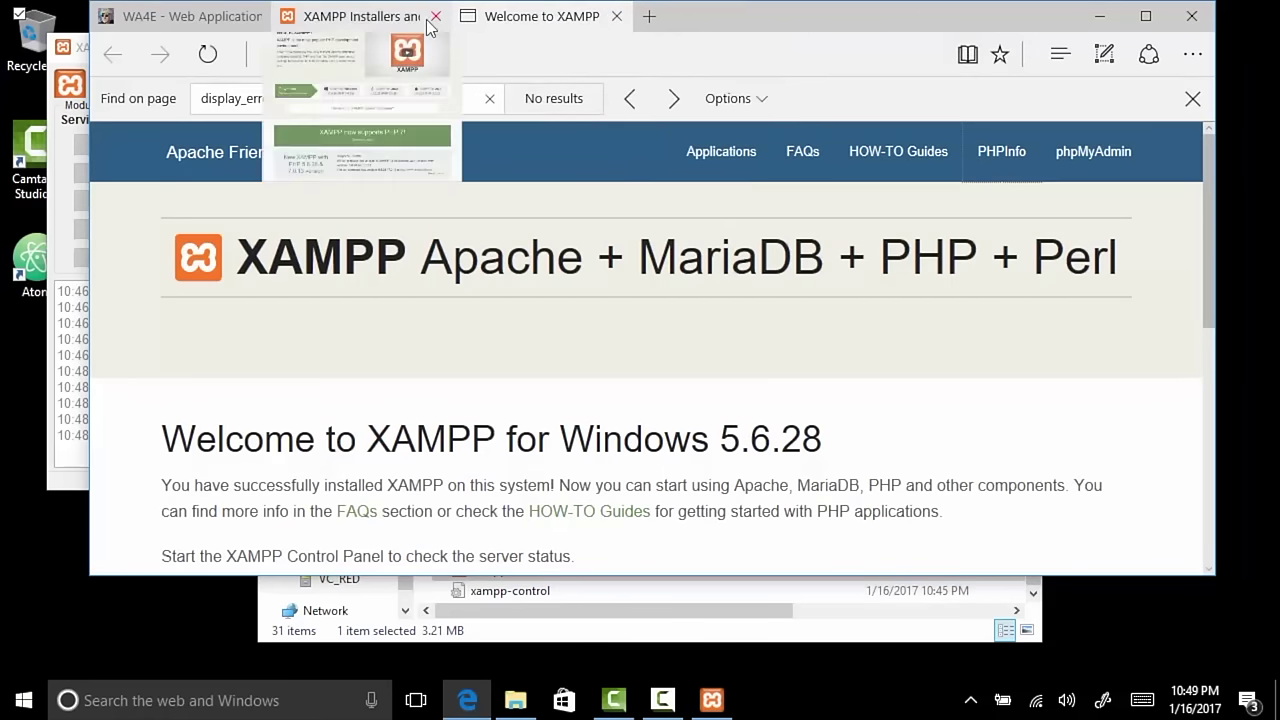
pyautogui.click(435, 17)
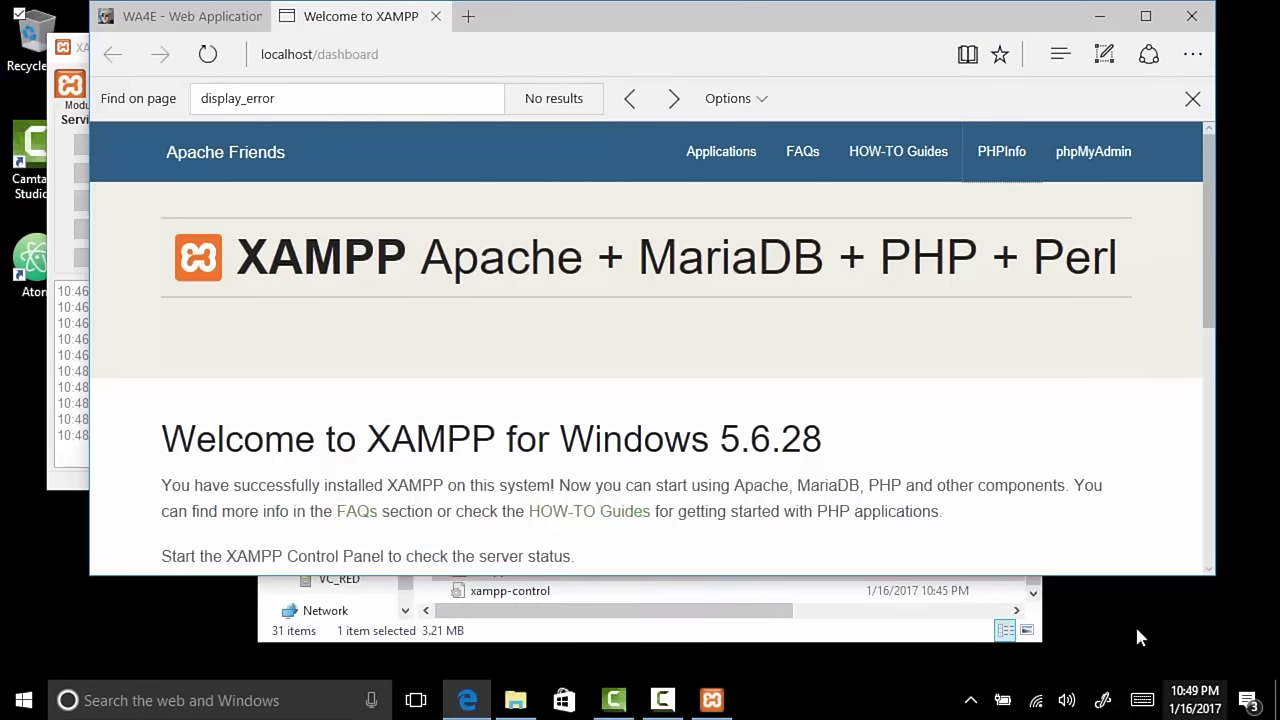
# Step: Launch the Atom editor from the desktop and create a new empty file
pyautogui.click(32, 267)
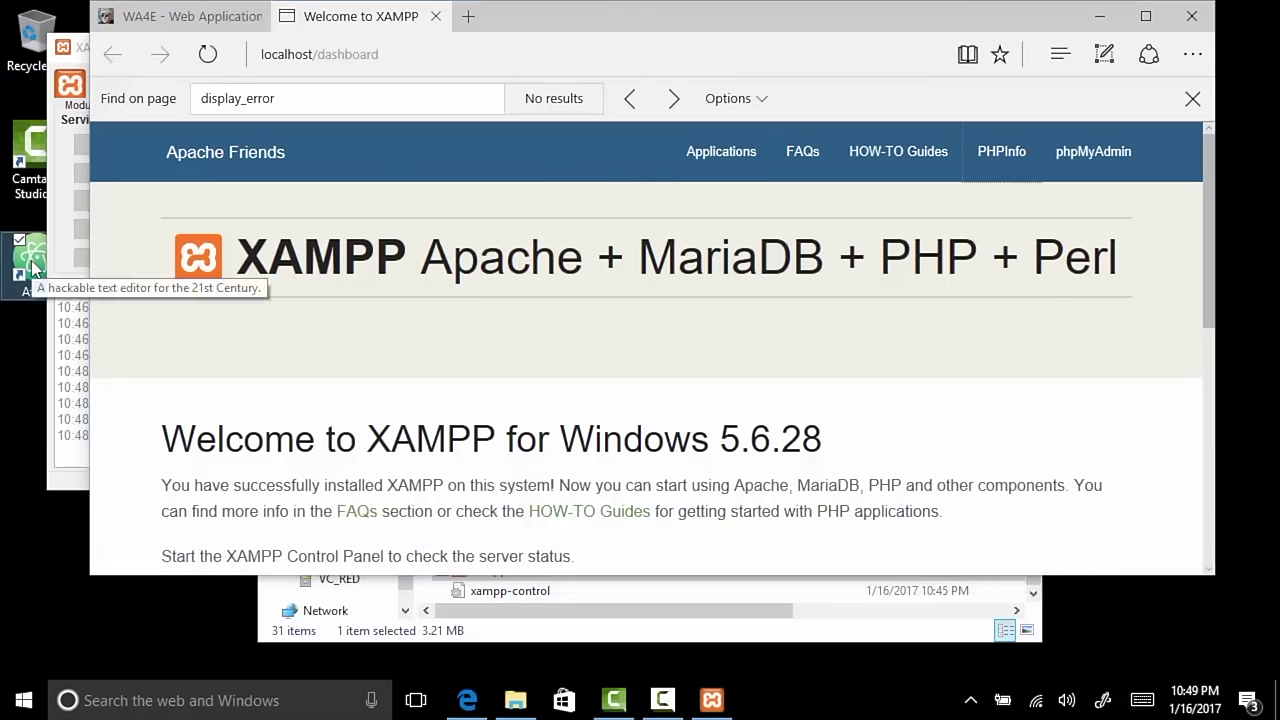
pyautogui.doubleClick(33, 266)
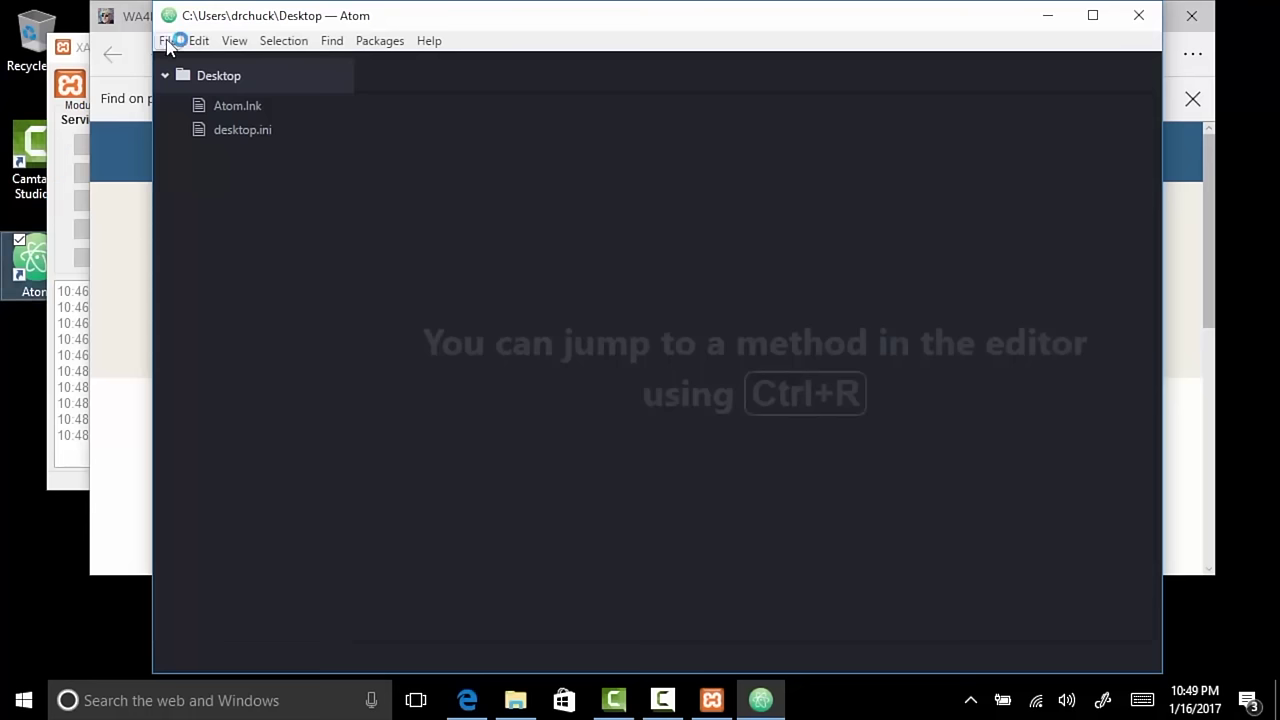
pyautogui.click(168, 41)
pyautogui.click(196, 88)
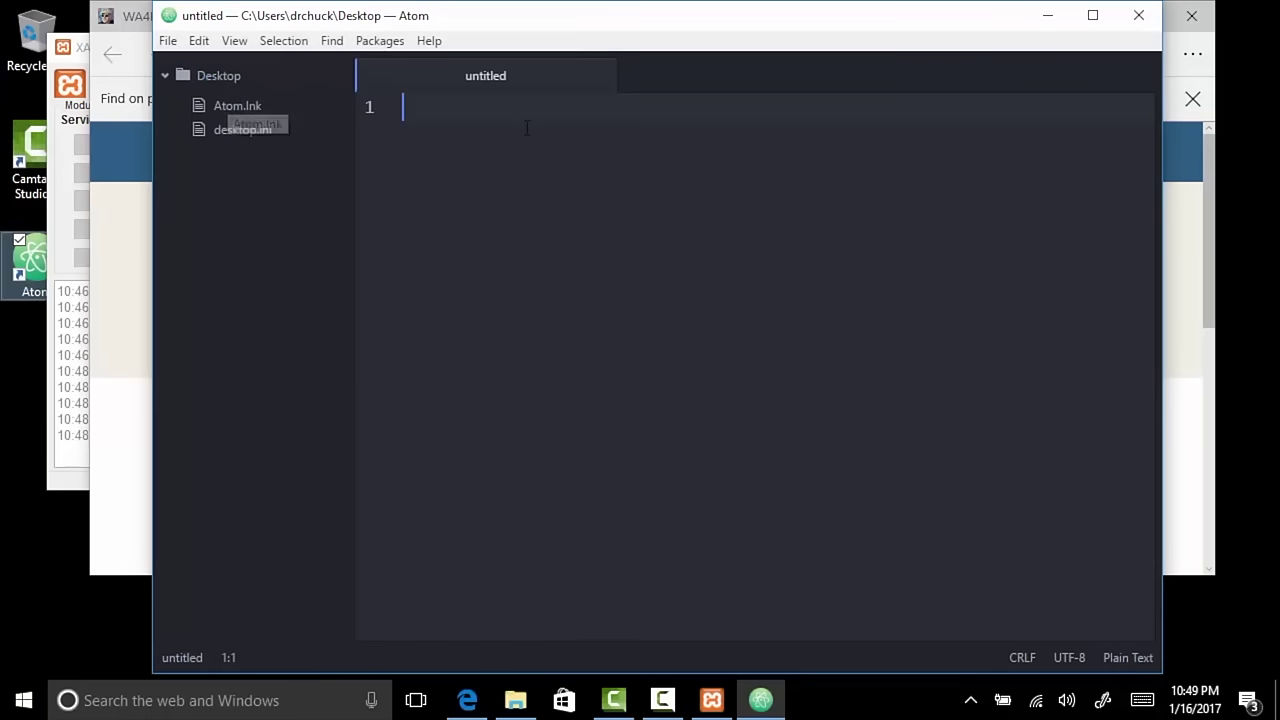
# Step: Write the heading line <h1>Hello World</h1> in the untitled file
pyautogui.write('<h1')
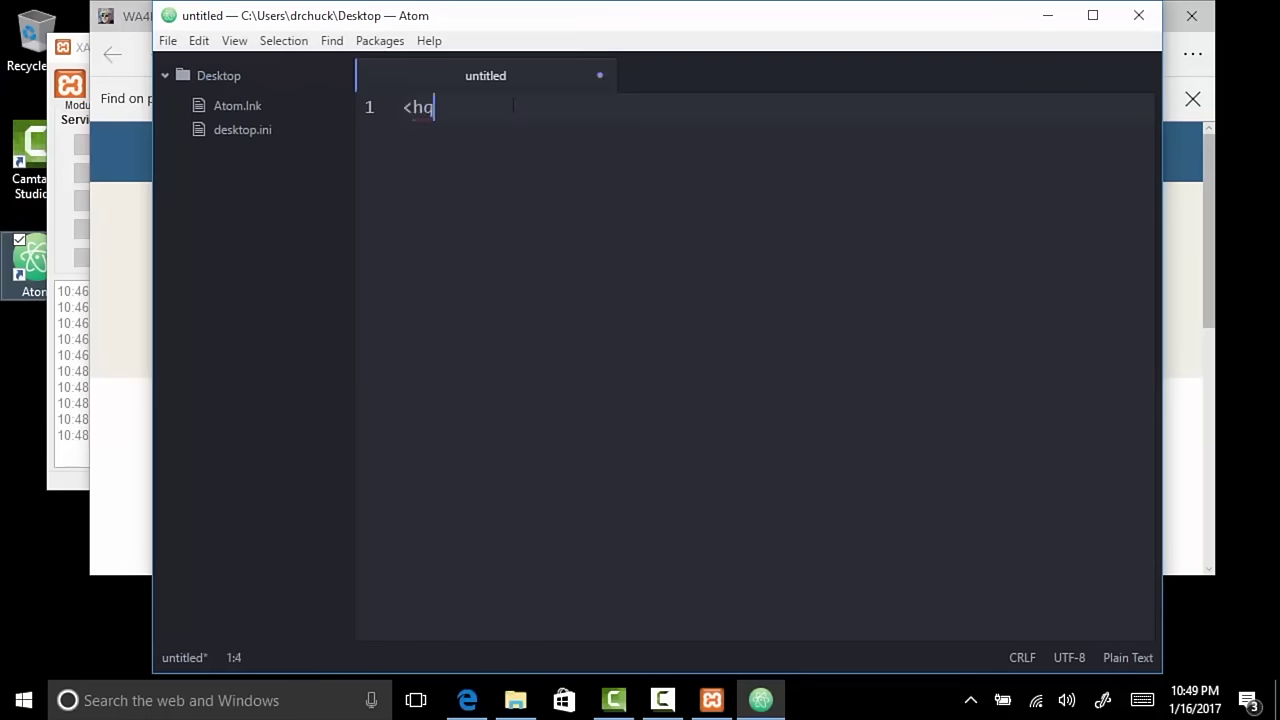
pyautogui.press('BackSpace')
pyautogui.write('1>Hello World')
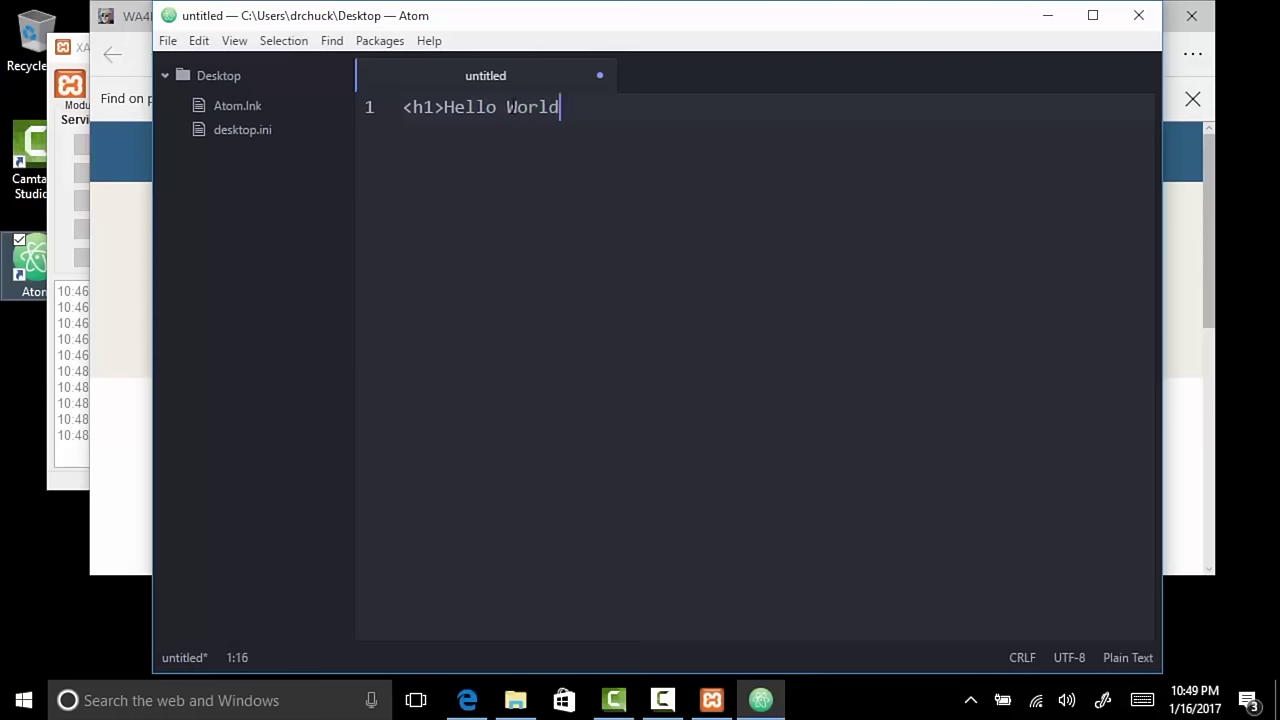
pyautogui.write('</h1>')
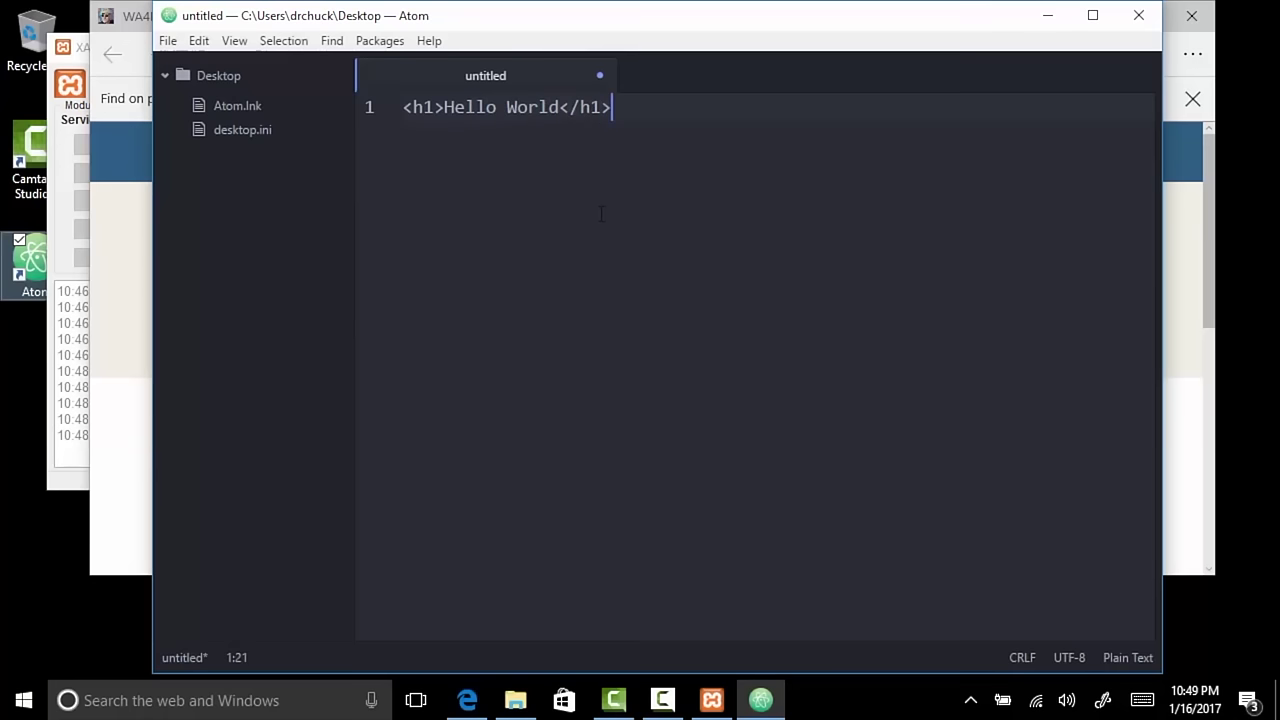
# Step: Start saving the file under a new name, browse to C:\xampp\htdocs and widen the save dialog
pyautogui.click(172, 43)
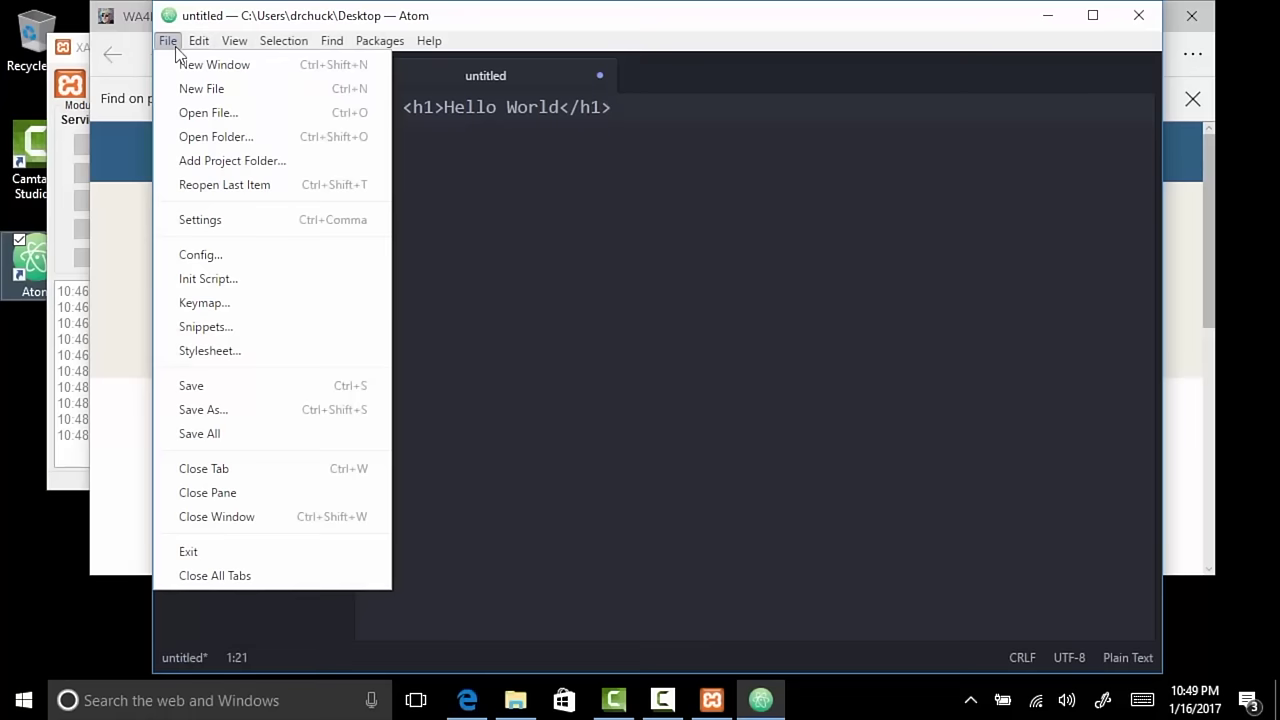
pyautogui.click(205, 408)
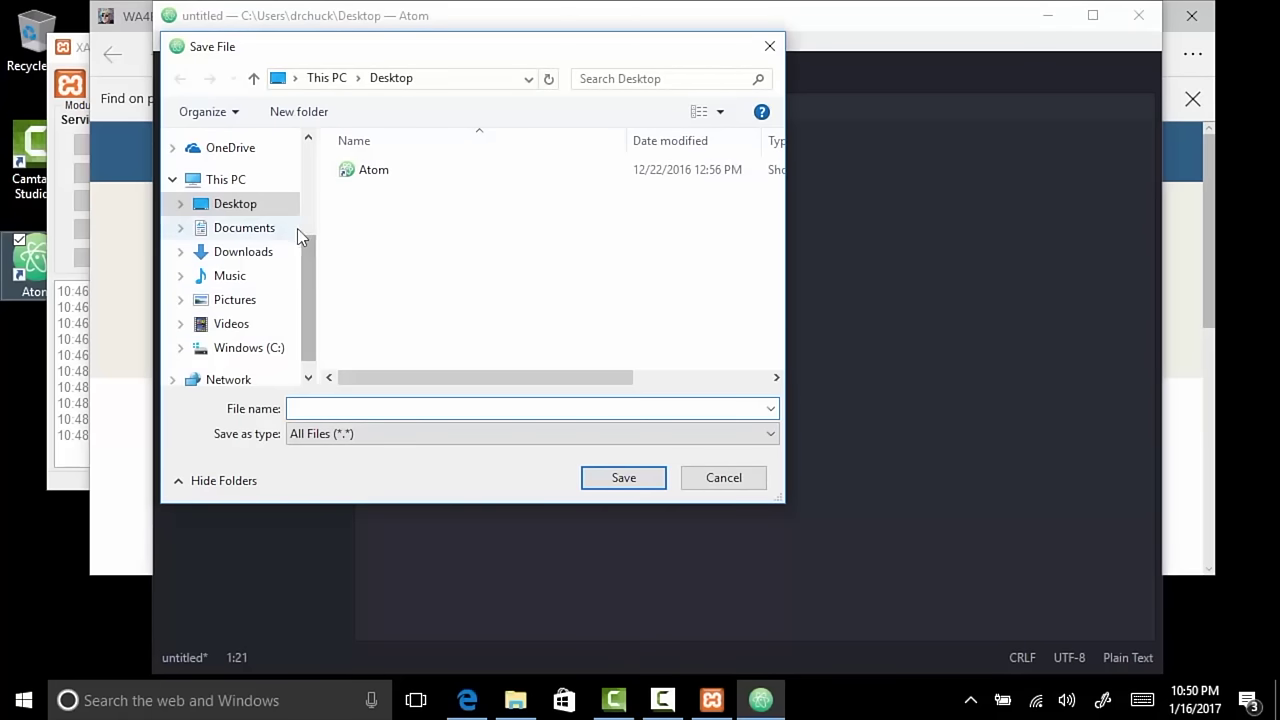
pyautogui.click(262, 350)
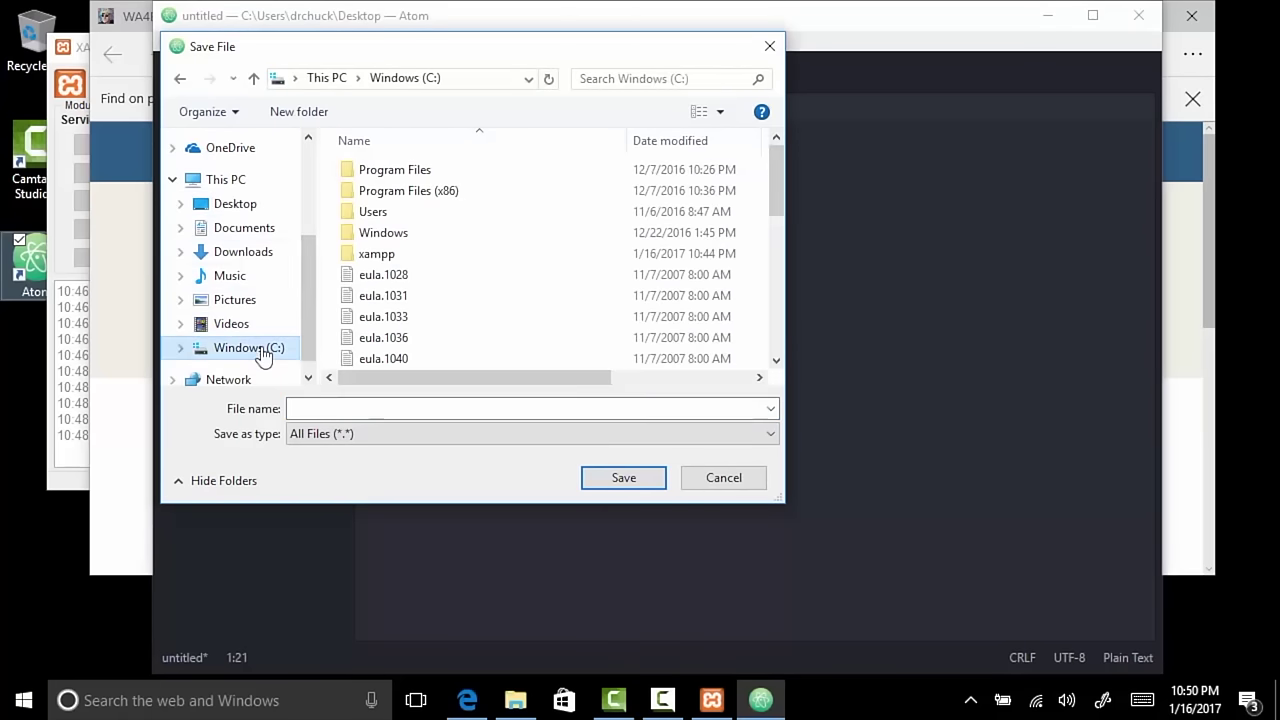
pyautogui.doubleClick(371, 254)
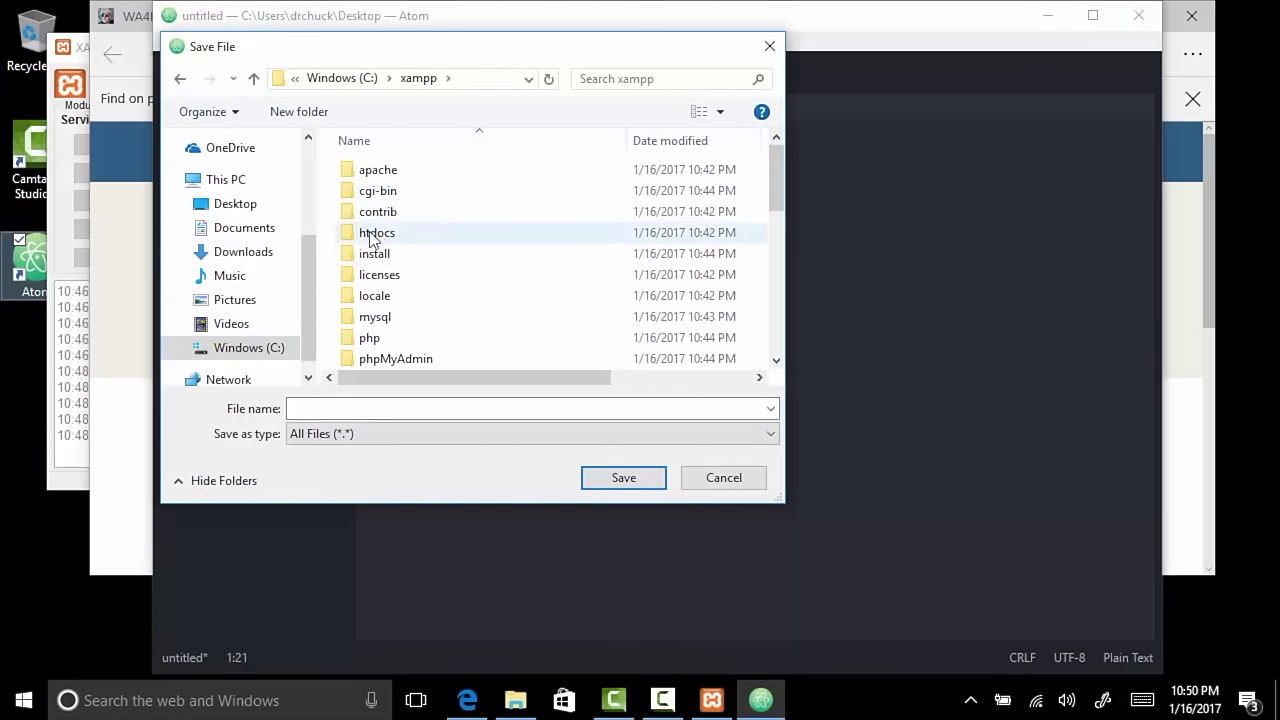
pyautogui.doubleClick(378, 236)
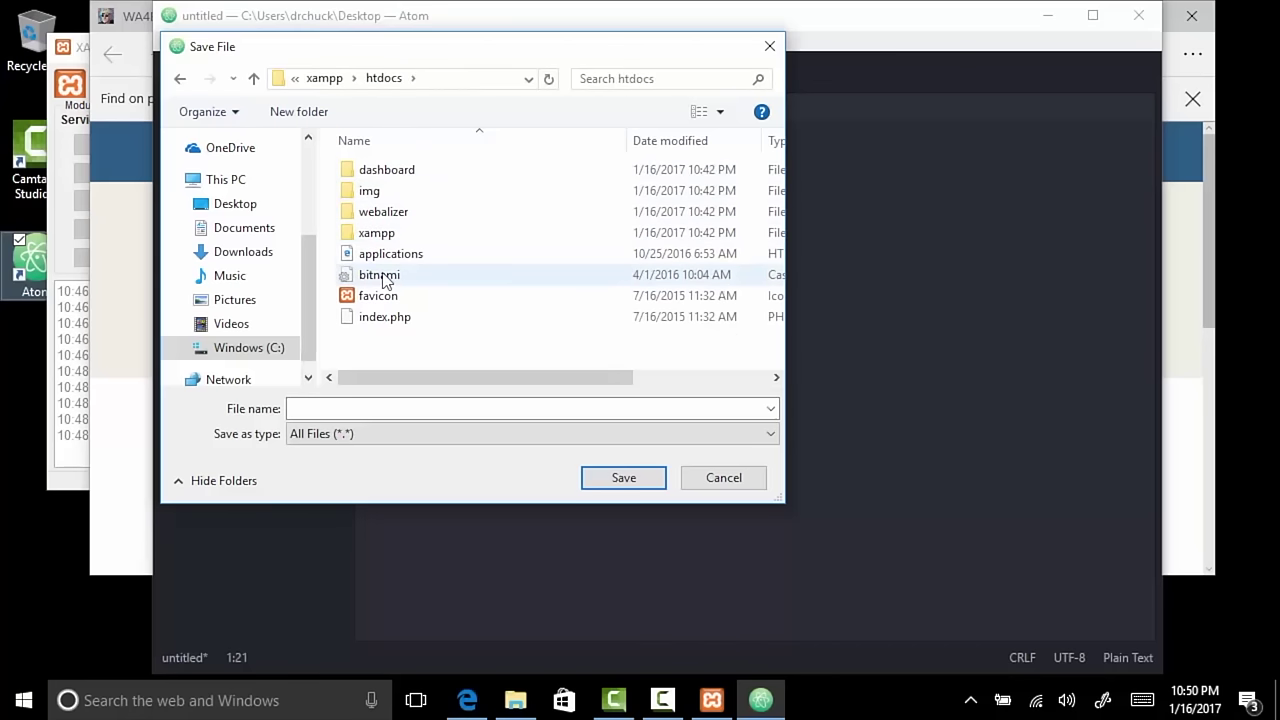
pyautogui.click(771, 540)
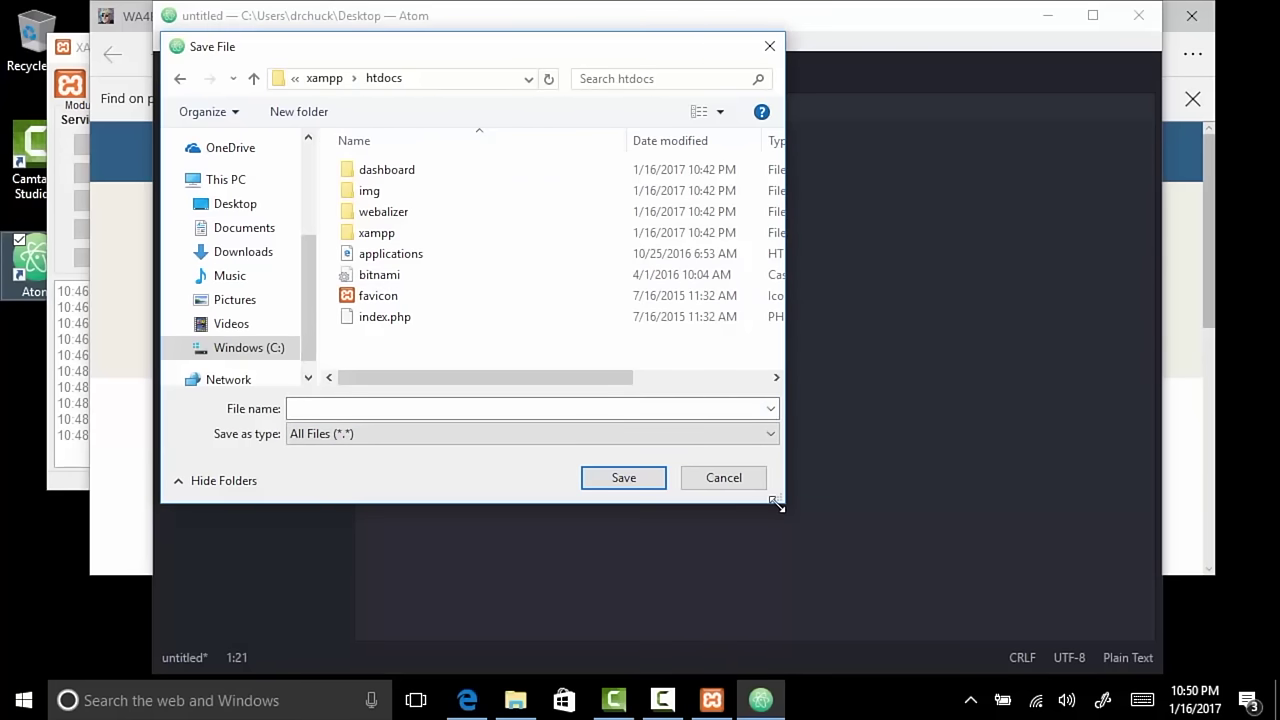
pyautogui.moveTo(777, 505); pyautogui.dragTo(916, 514)
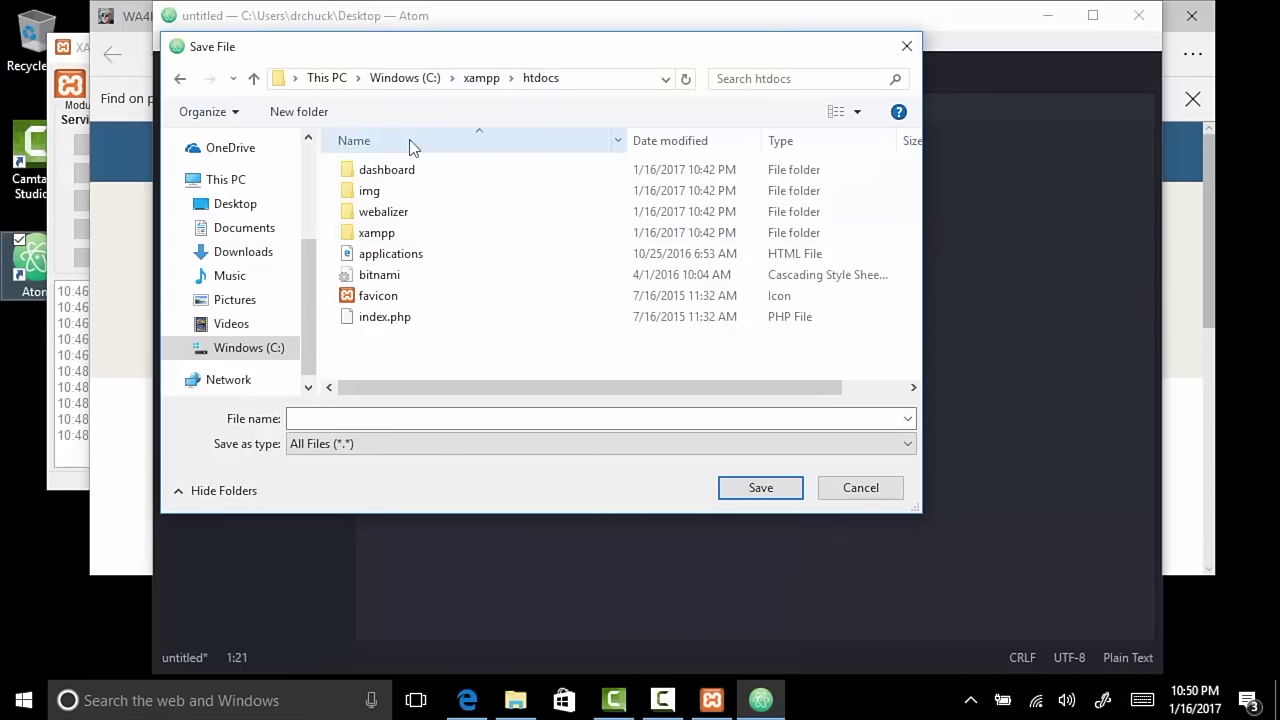
# Step: Create a new folder named first inside htdocs and open it
pyautogui.click(311, 118)
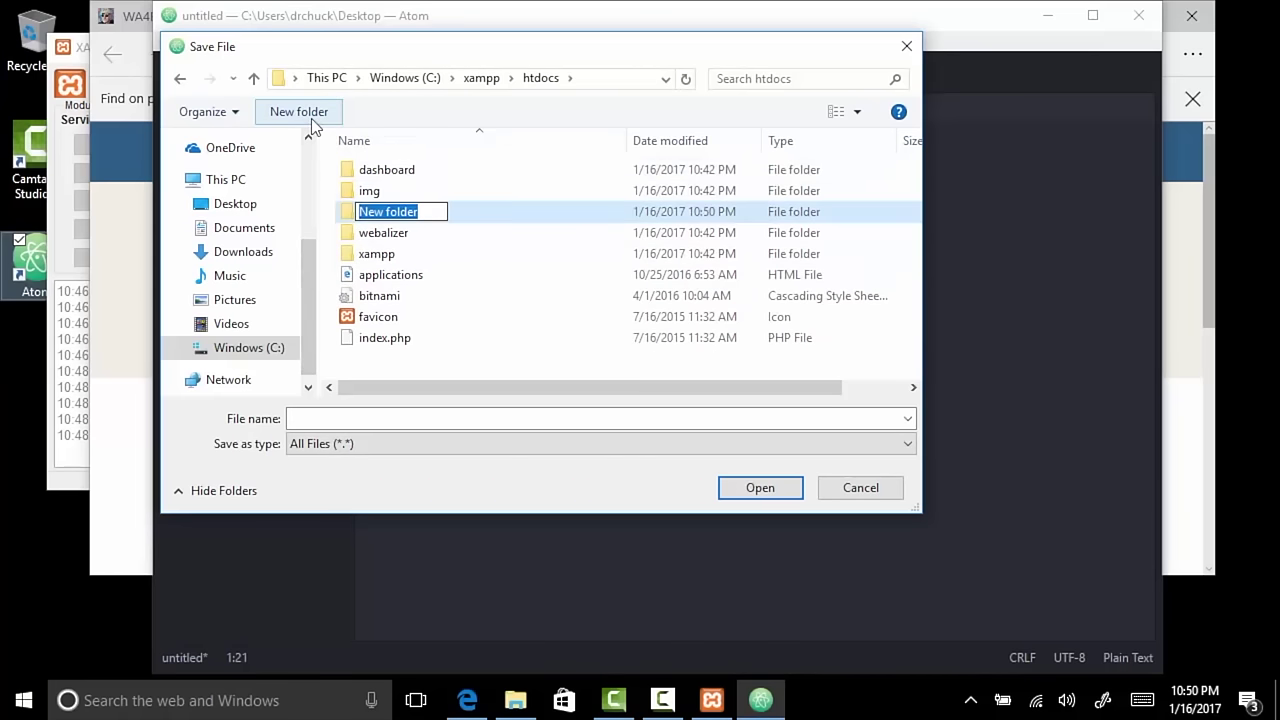
pyautogui.write('fir')
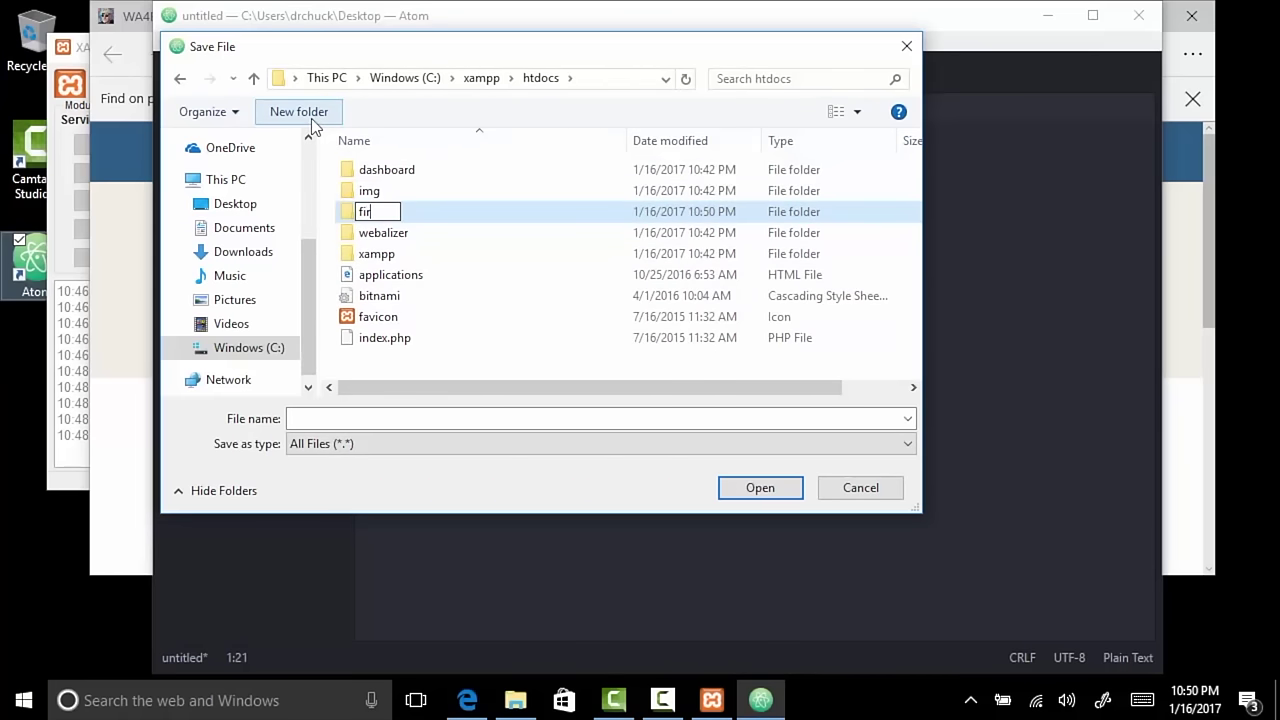
pyautogui.write('st')
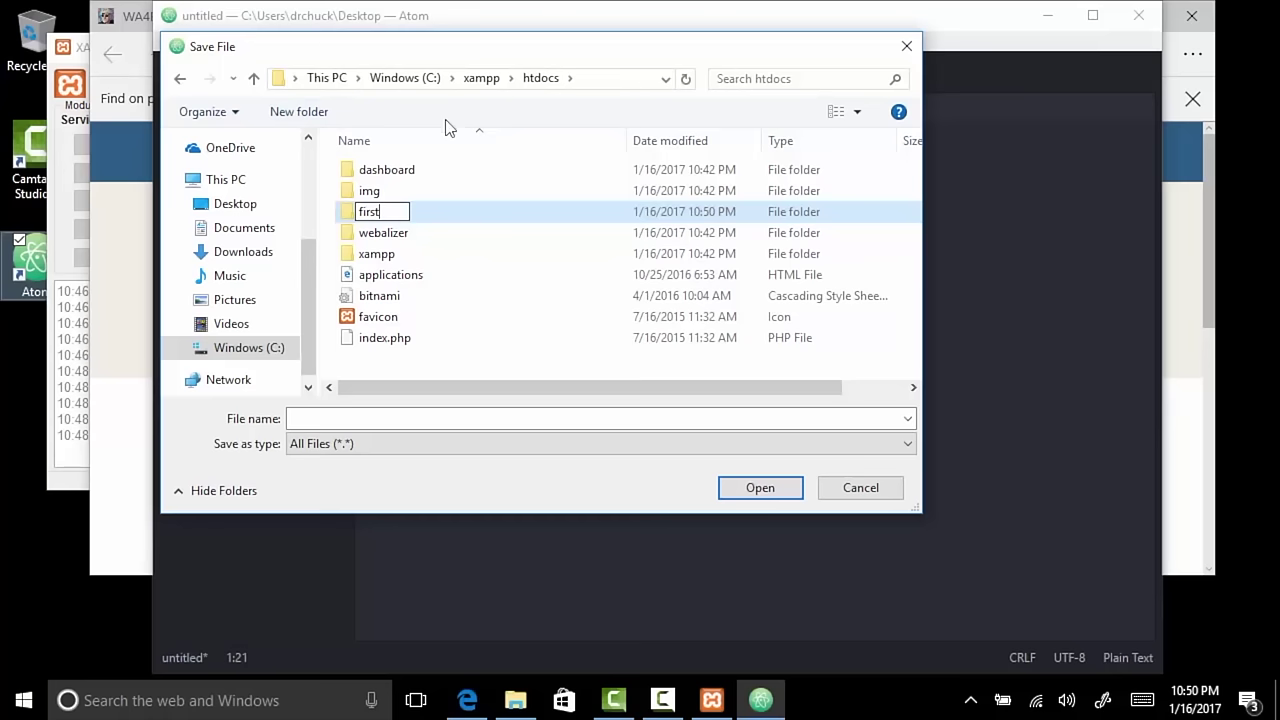
pyautogui.click(350, 210)
pyautogui.doubleClick(348, 192)
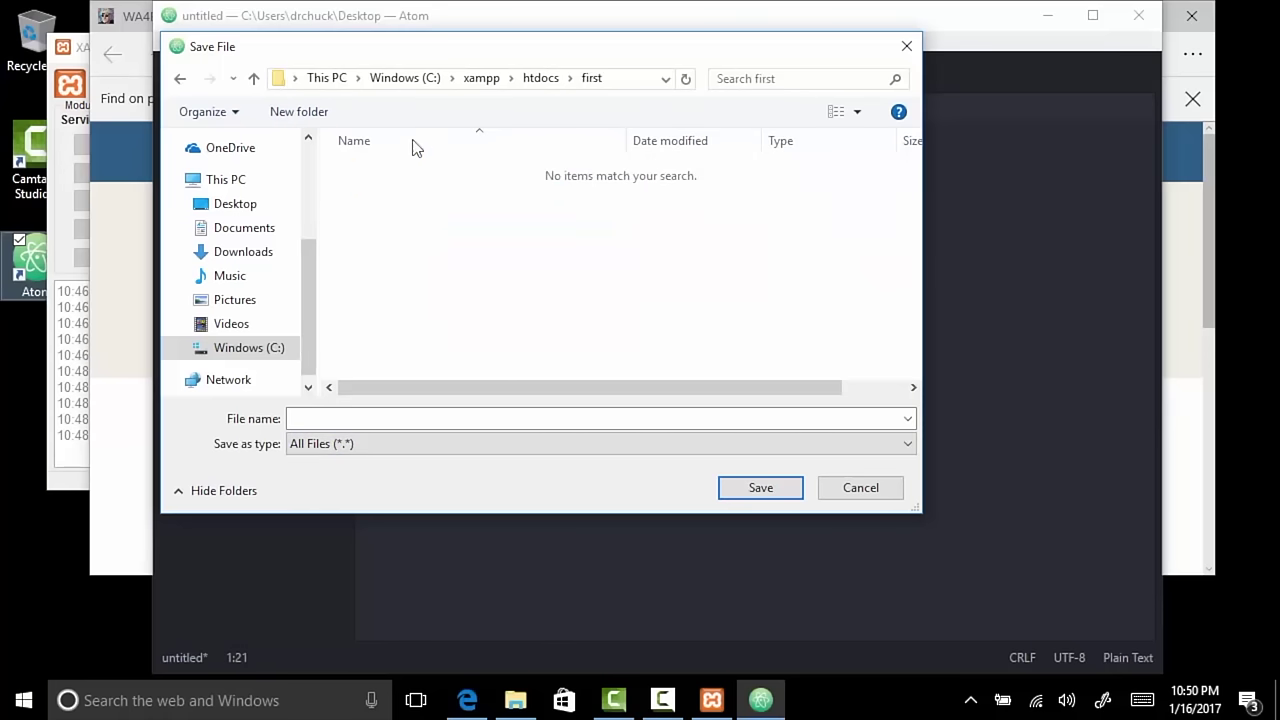
# Step: Save the file as index.php in the first folder
pyautogui.click(449, 417)
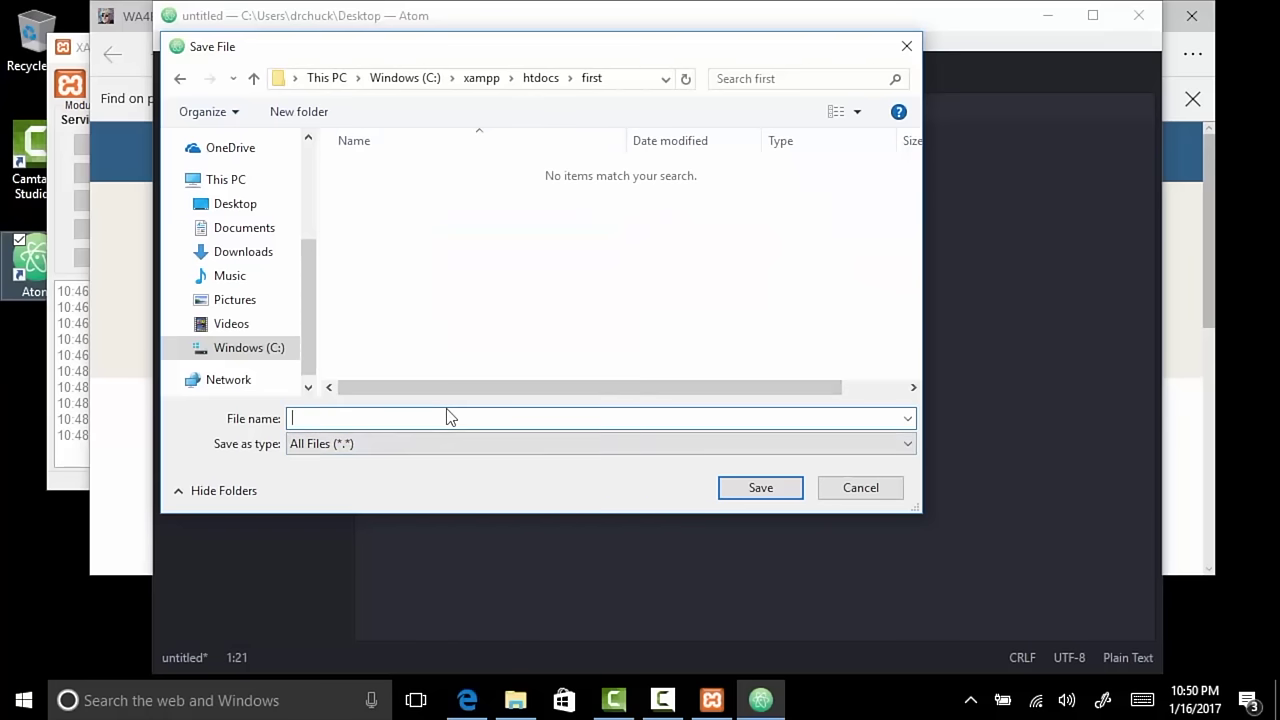
pyautogui.write('index.php')
pyautogui.click(762, 488)
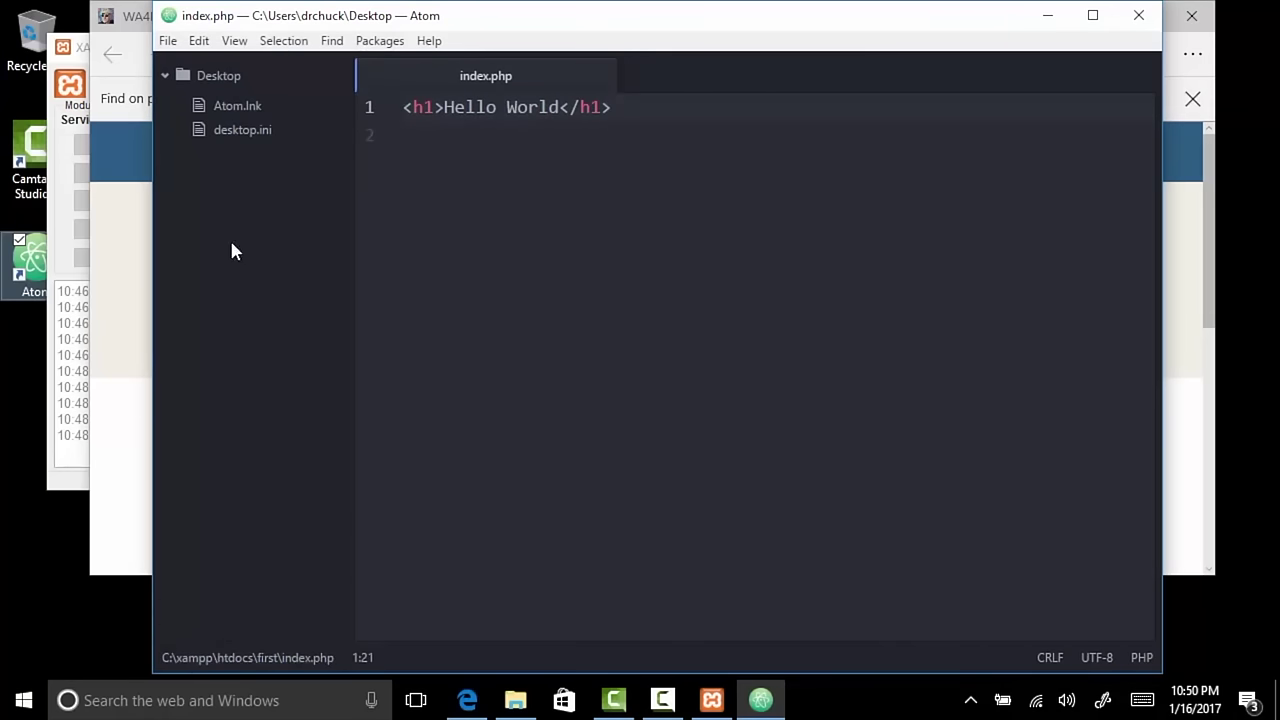
pyautogui.click(127, 274)
pyautogui.click(391, 54)
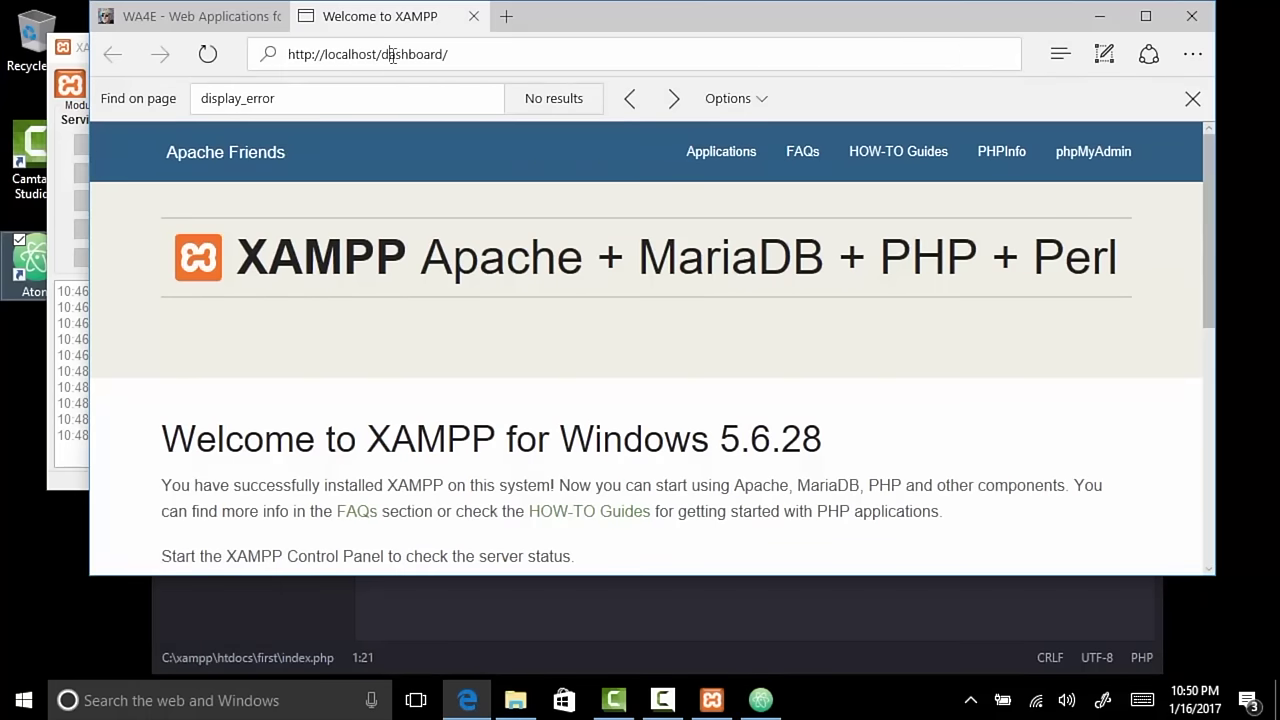
pyautogui.moveTo(372, 54); pyautogui.dragTo(427, 62)
pyautogui.click(459, 54)
pyautogui.click(459, 54)
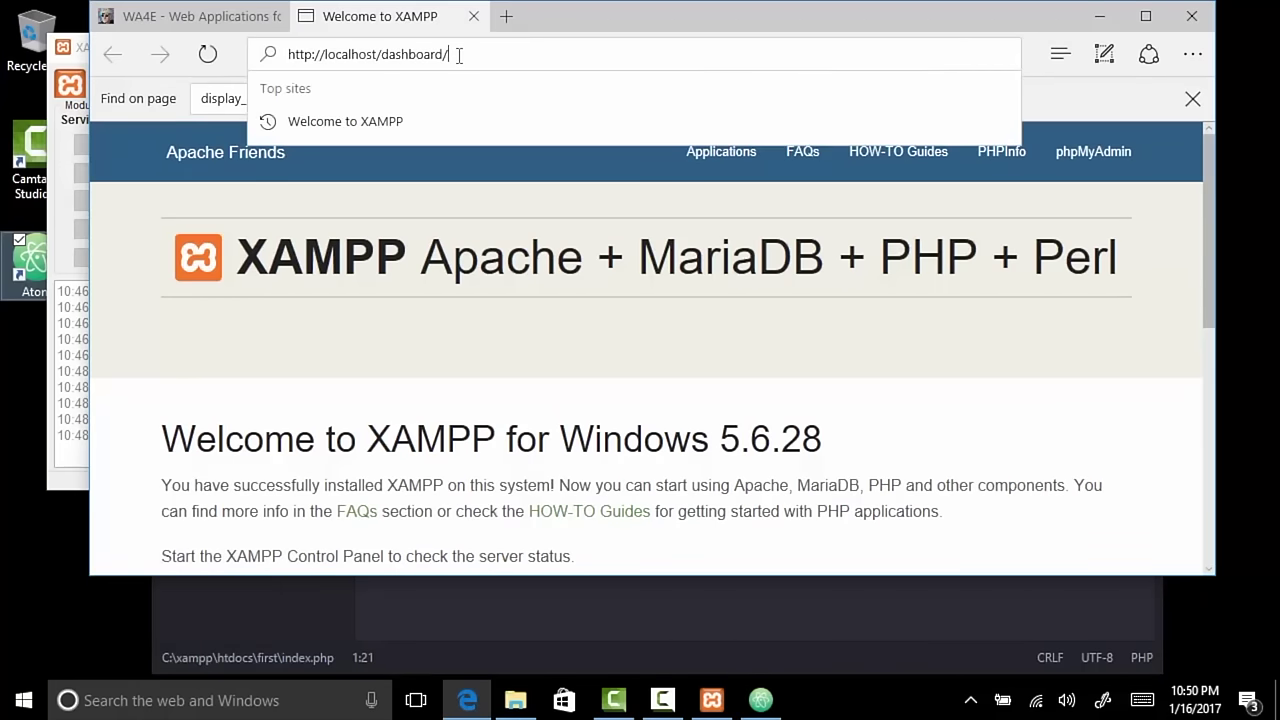
pyautogui.press('BackSpace')
pyautogui.press('BackSpace')
pyautogui.press('BackSpace')
pyautogui.press('BackSpace')
pyautogui.press('BackSpace')
pyautogui.press('BackSpace')
pyautogui.press('BackSpace')
pyautogui.press('BackSpace')
pyautogui.press('BackSpace')
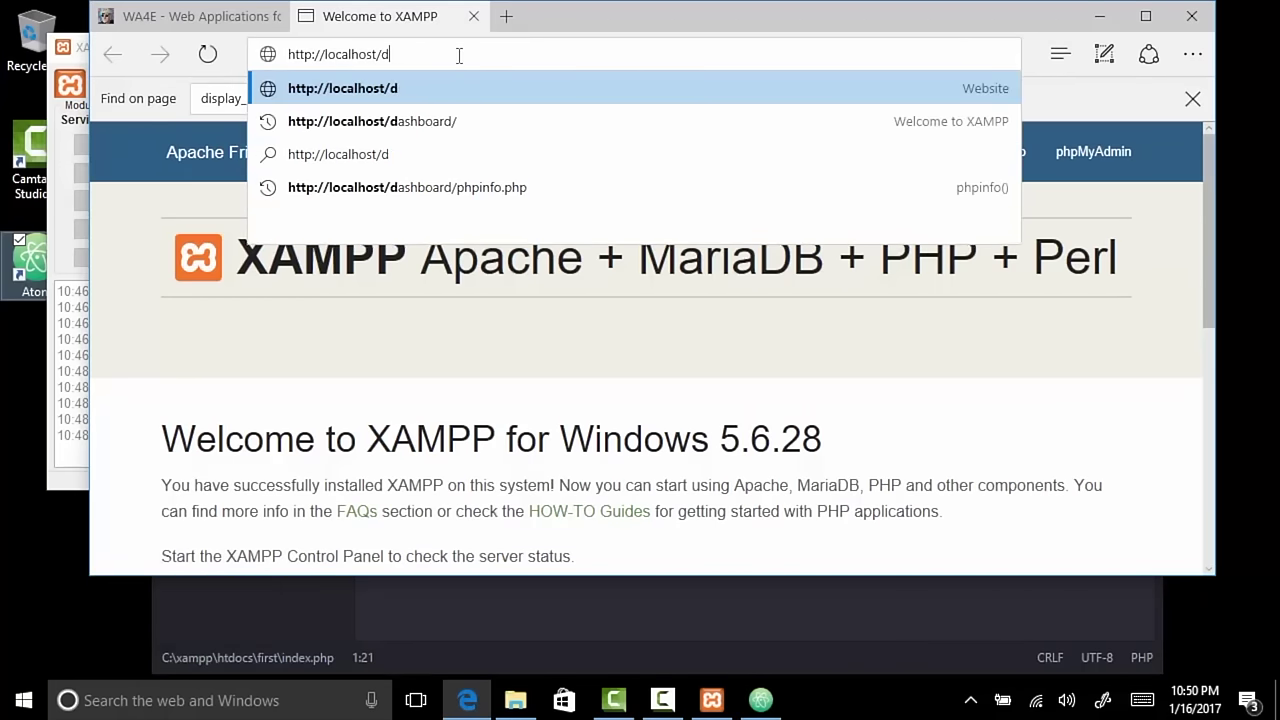
pyautogui.write('first/in')
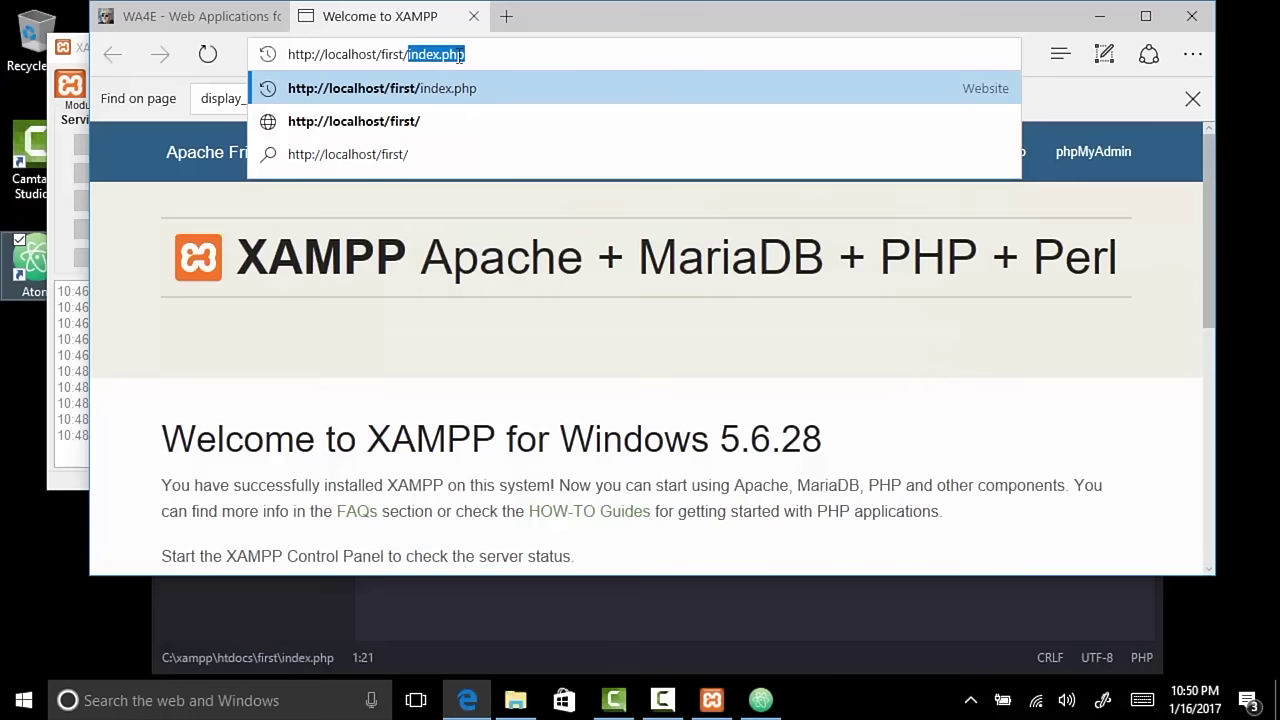
pyautogui.write('dex.')
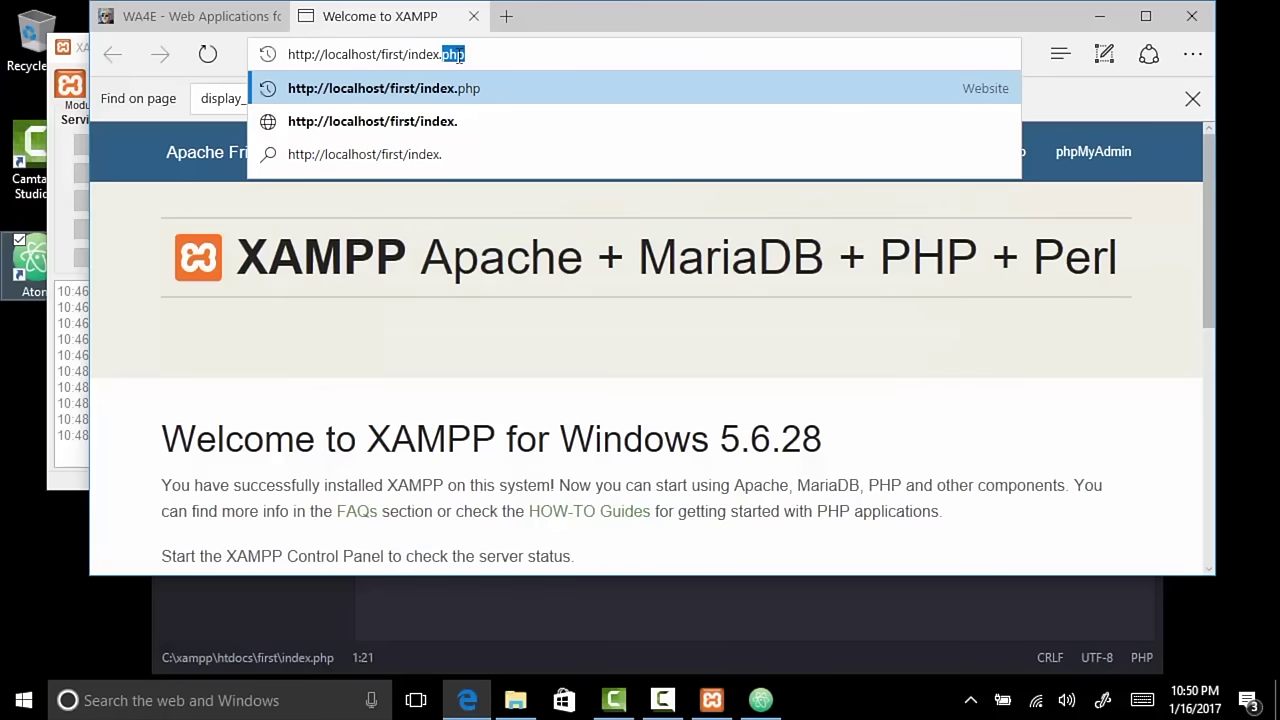
pyautogui.write('php')
pyautogui.press('Return')
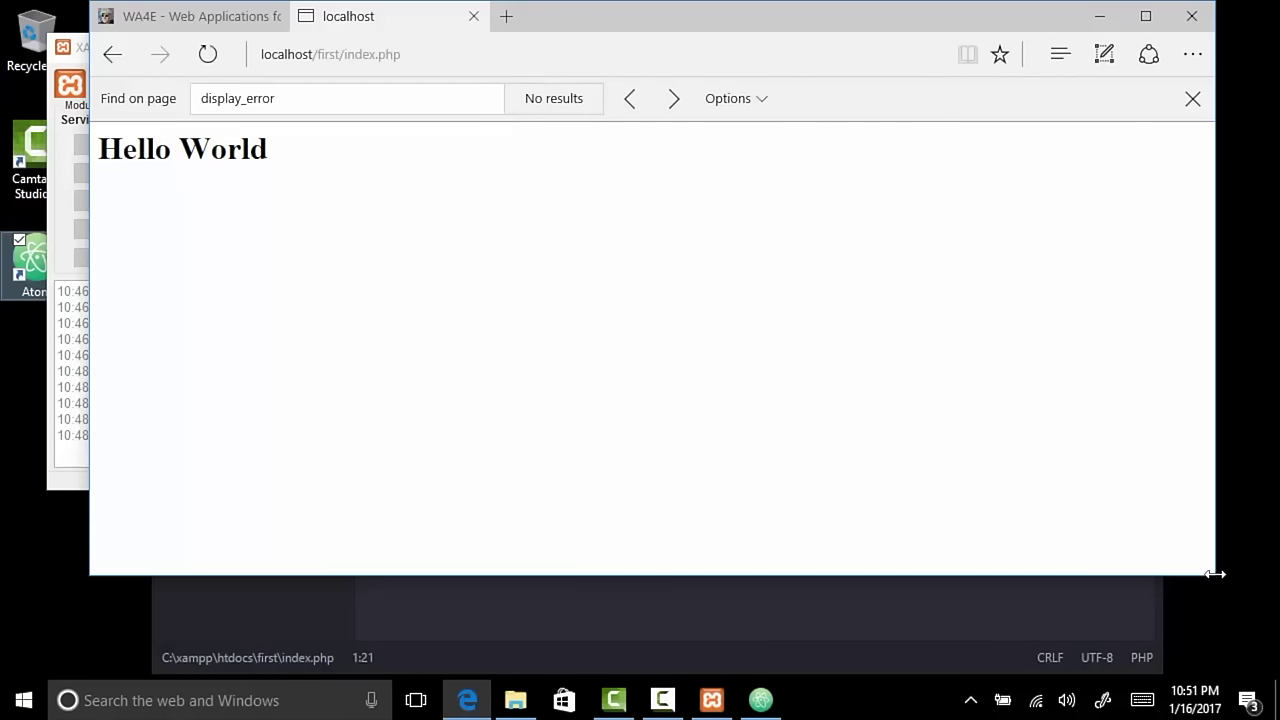
# Step: Narrow the browser window, move it over the code editor so both are reachable, and keep the browser in front
pyautogui.moveTo(1215, 574); pyautogui.dragTo(843, 446)
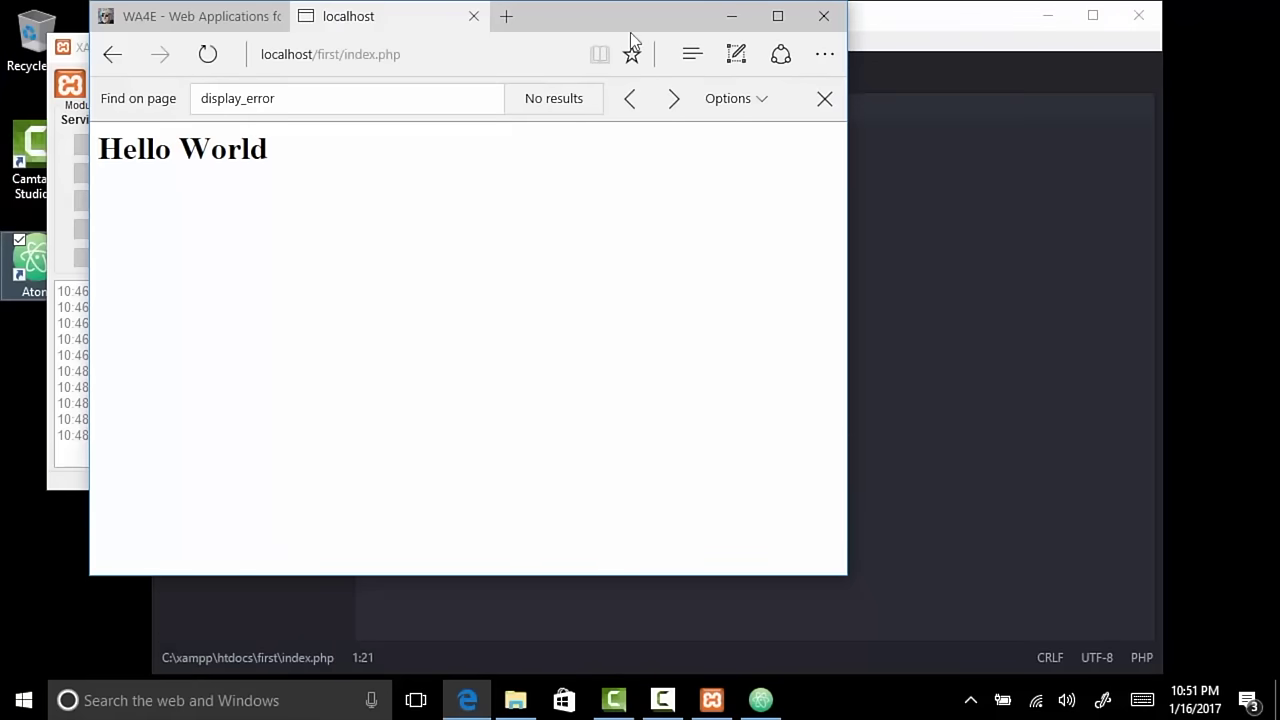
pyautogui.moveTo(599, 8); pyautogui.dragTo(927, 65)
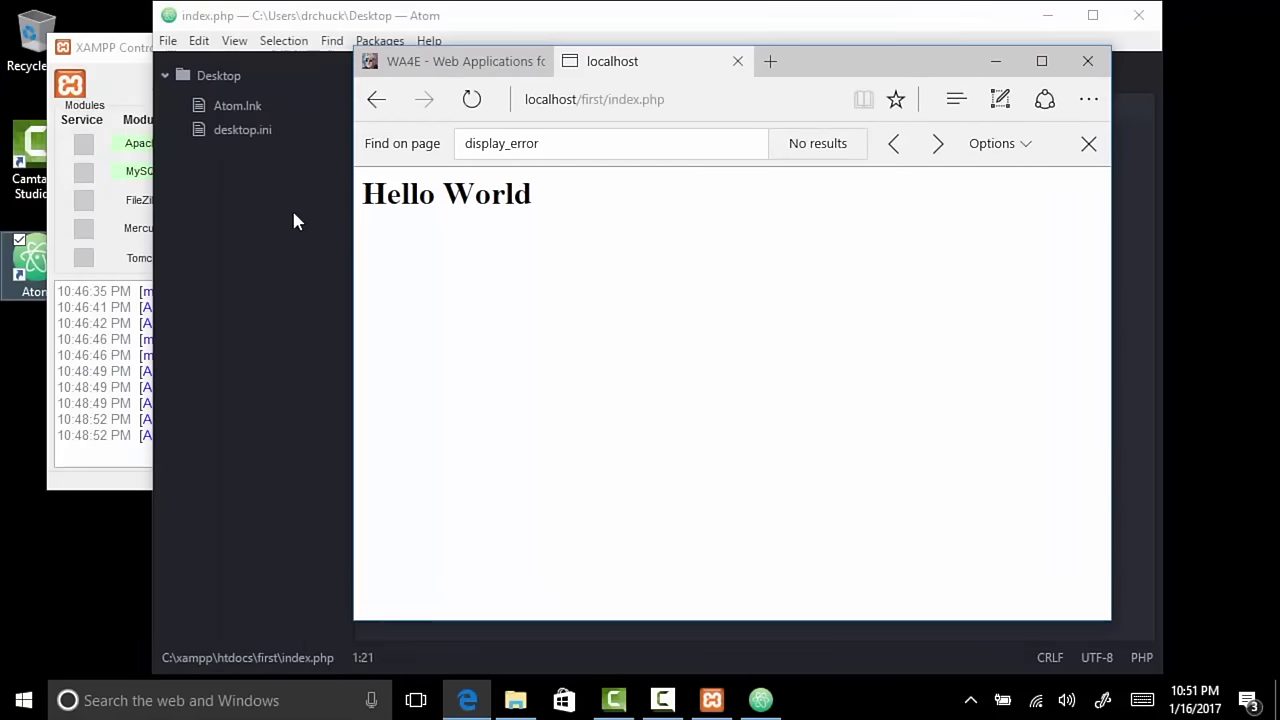
pyautogui.click(462, 698)
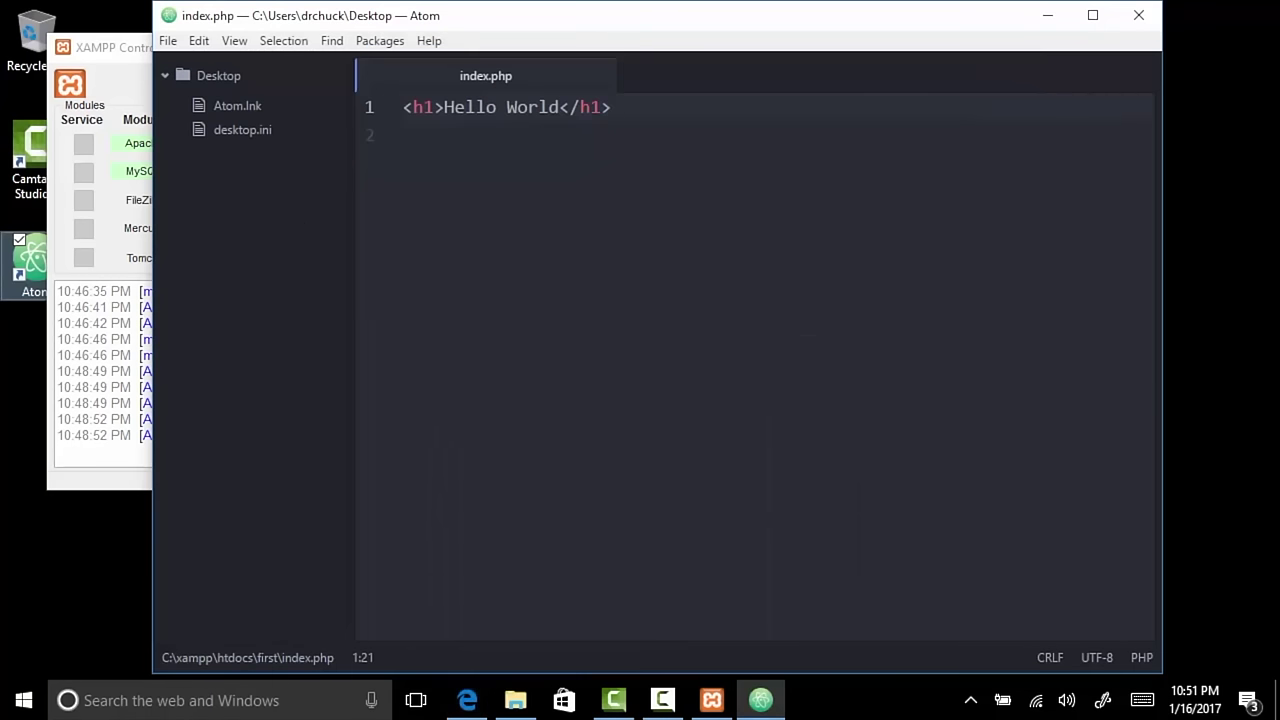
pyautogui.click(466, 698)
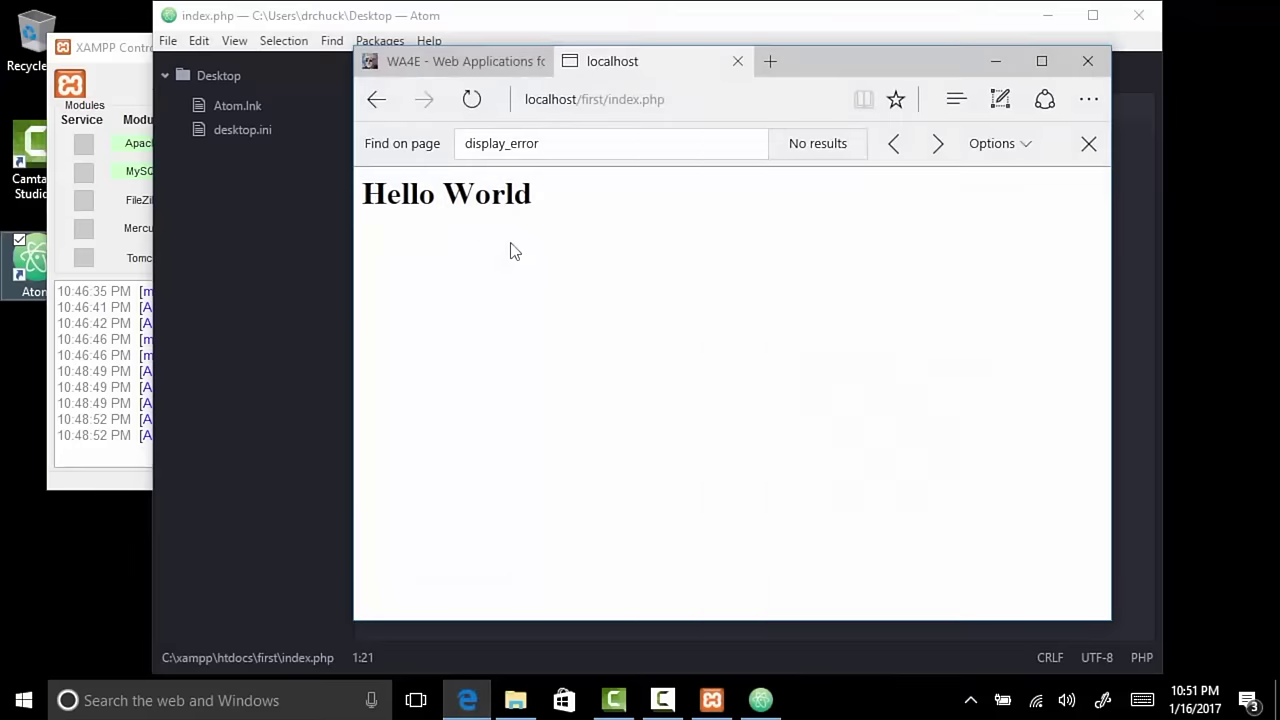
# Step: Copy the full sample HTML and PHP code under "Once that works" on the WA4E setup page, and return to index.php in Atom
pyautogui.click(497, 66)
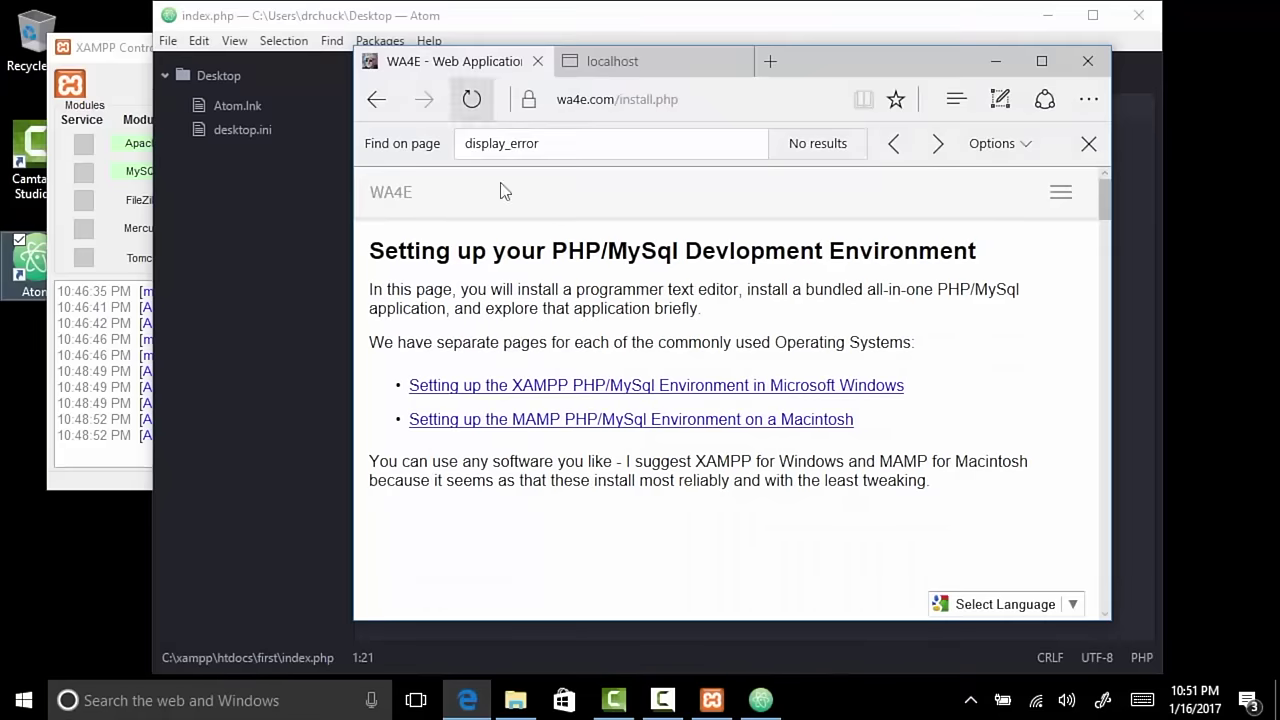
pyautogui.click(727, 397)
pyautogui.scroll(-15, 727, 390)
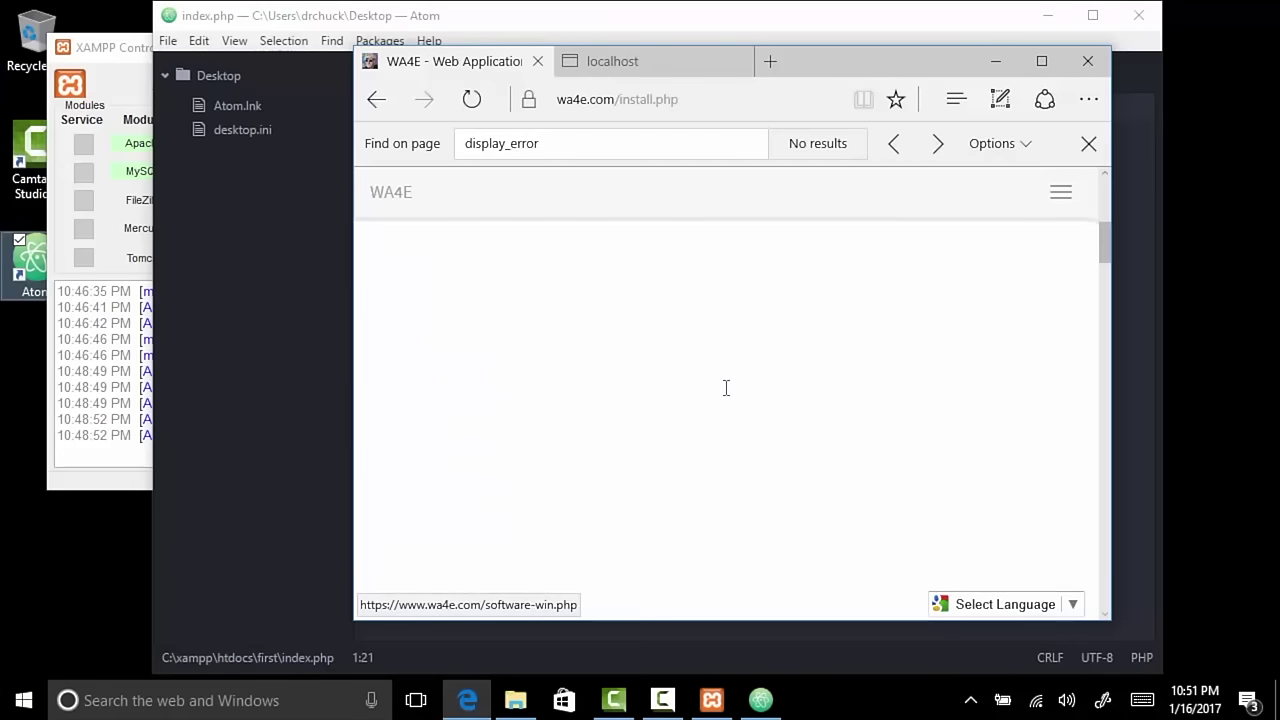
pyautogui.scroll(-12, 727, 397)
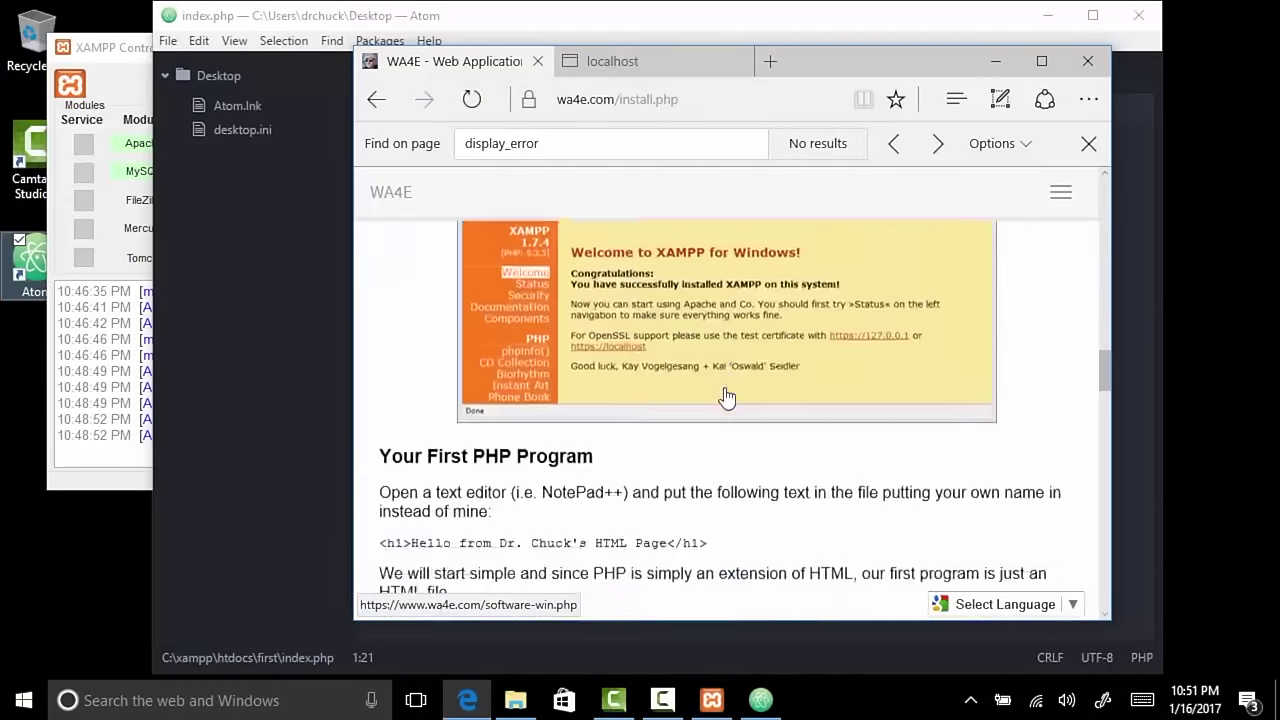
pyautogui.scroll(-1, 724, 387)
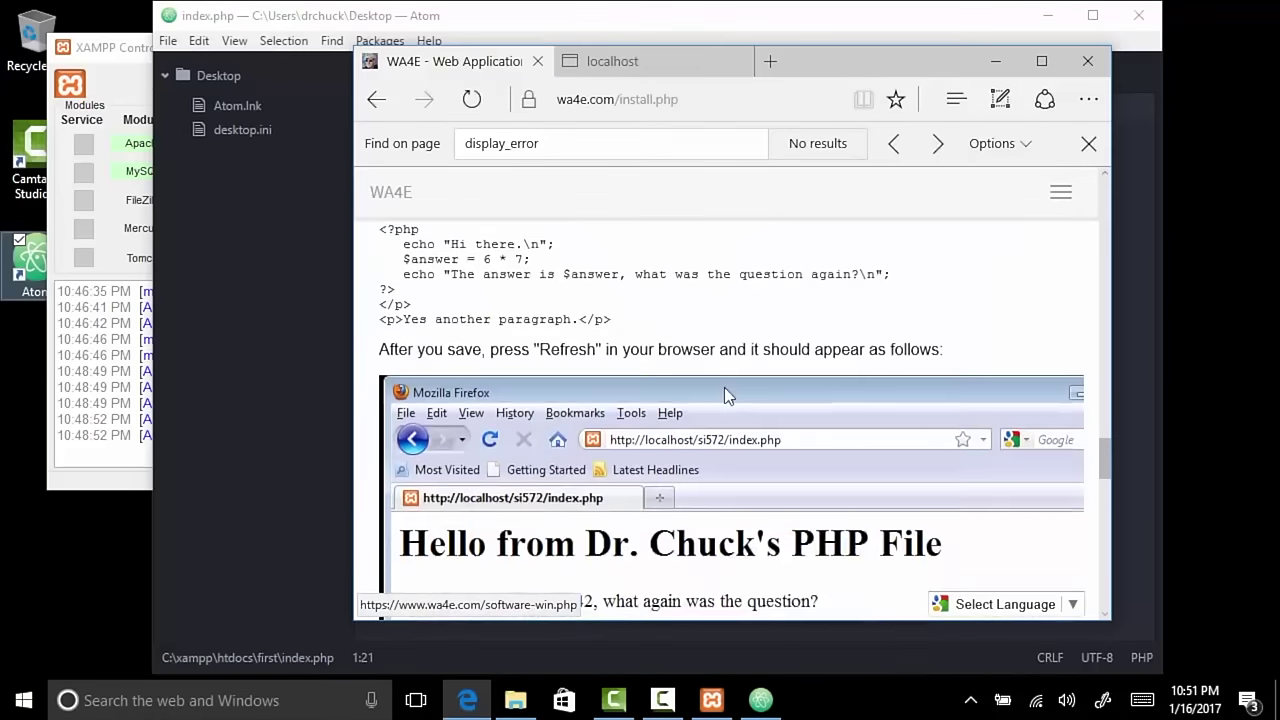
pyautogui.scroll(2, 724, 387)
pyautogui.moveTo(623, 413); pyautogui.dragTo(379, 295)
pyautogui.hotkey('ctrl', 'c')
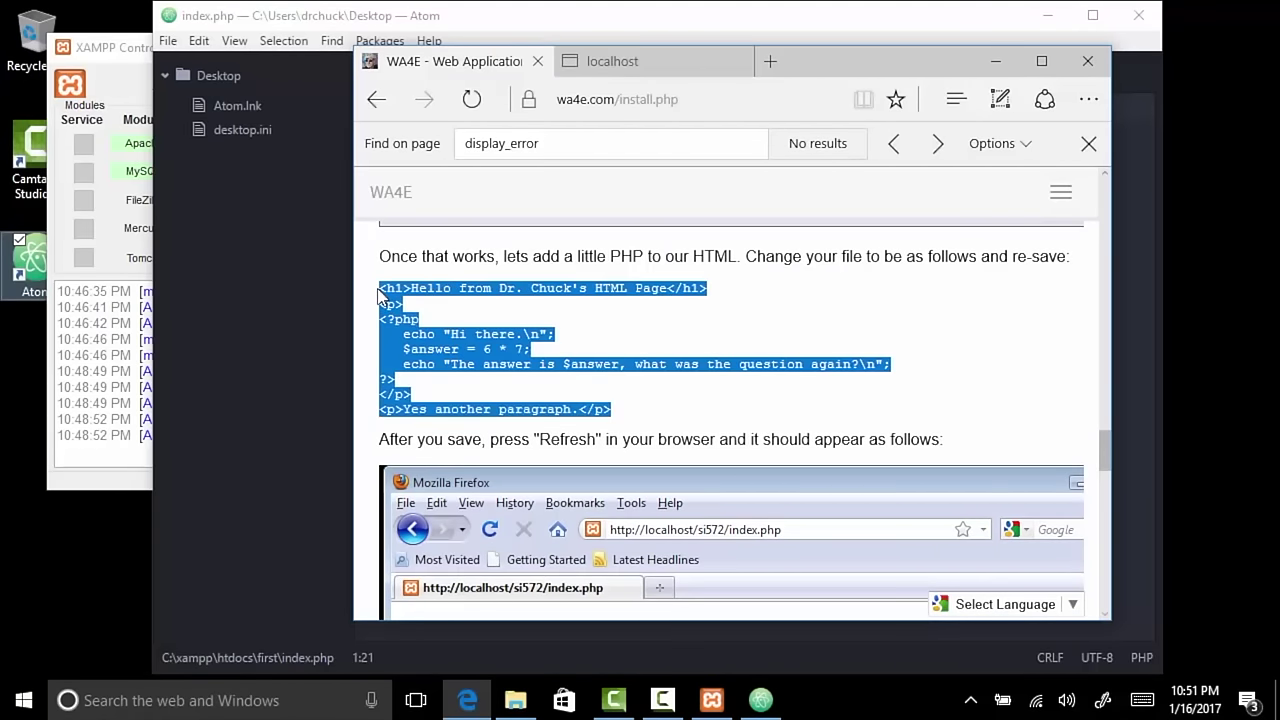
pyautogui.click(256, 302)
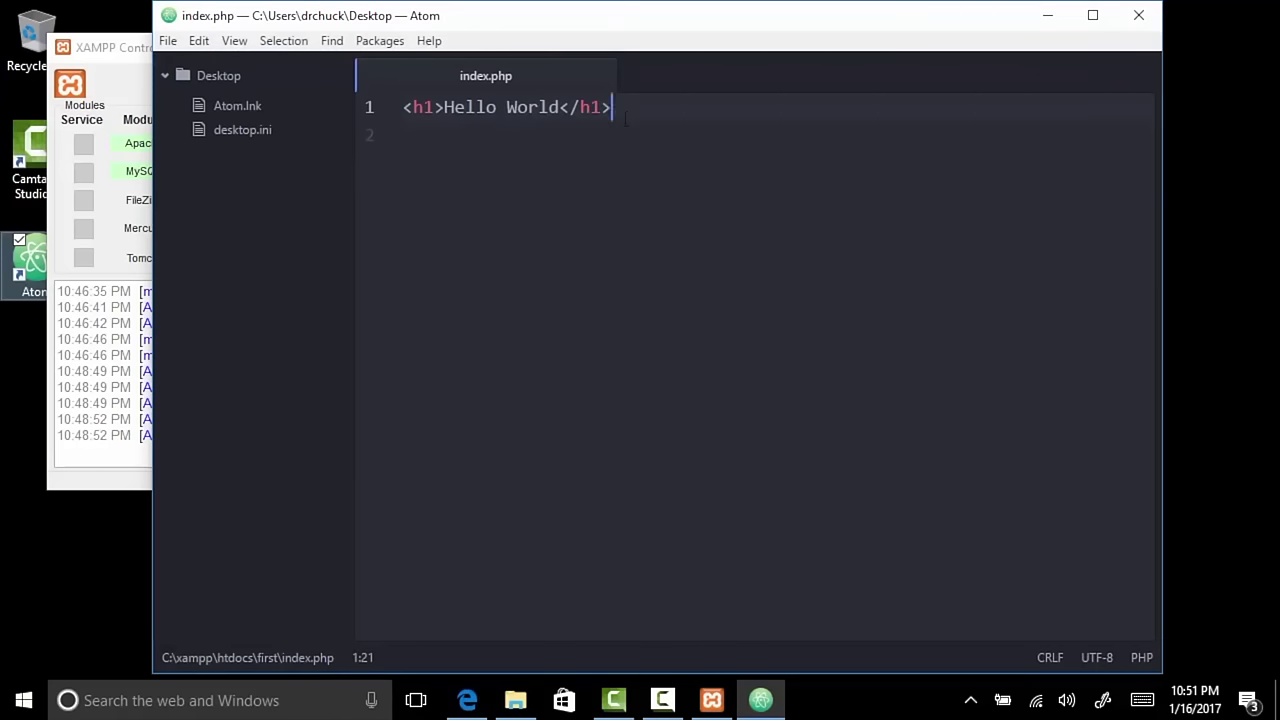
# Step: Replace the entire contents of index.php with the copied sample HTML and PHP code, and save the file
pyautogui.hotkey('ctrl', 'a')
pyautogui.hotkey('alt', 'v')
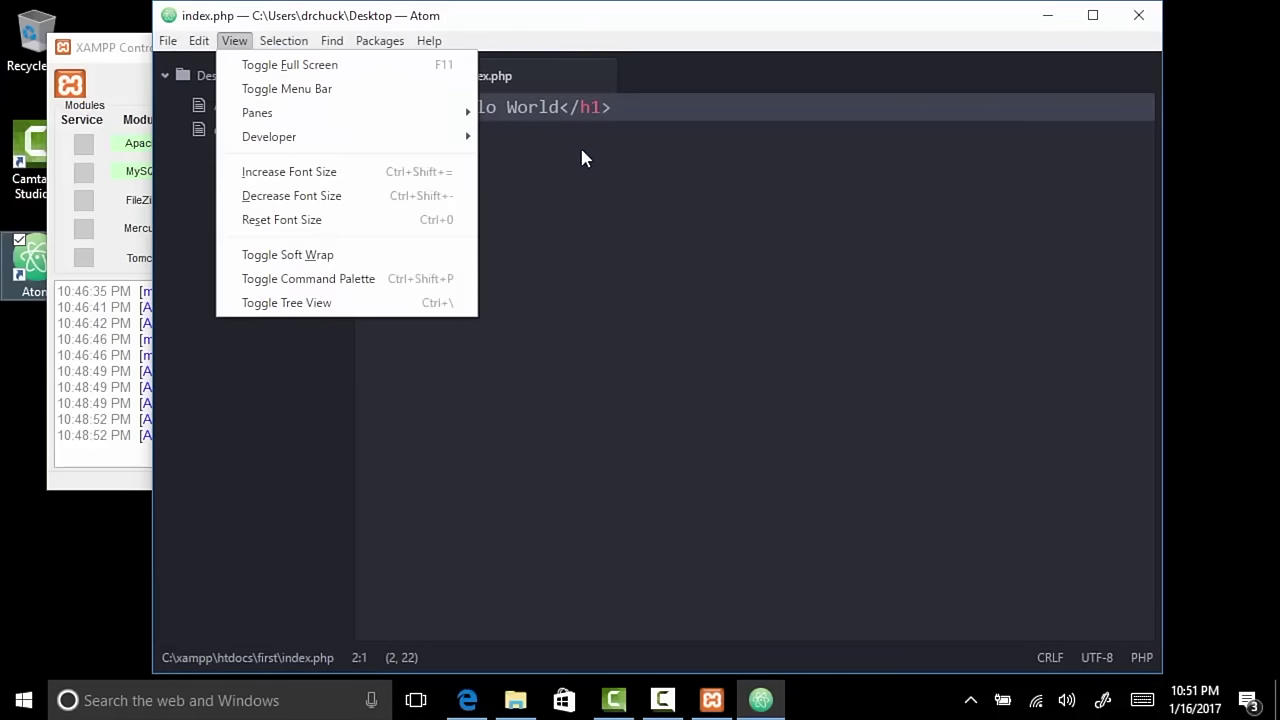
pyautogui.click(592, 187)
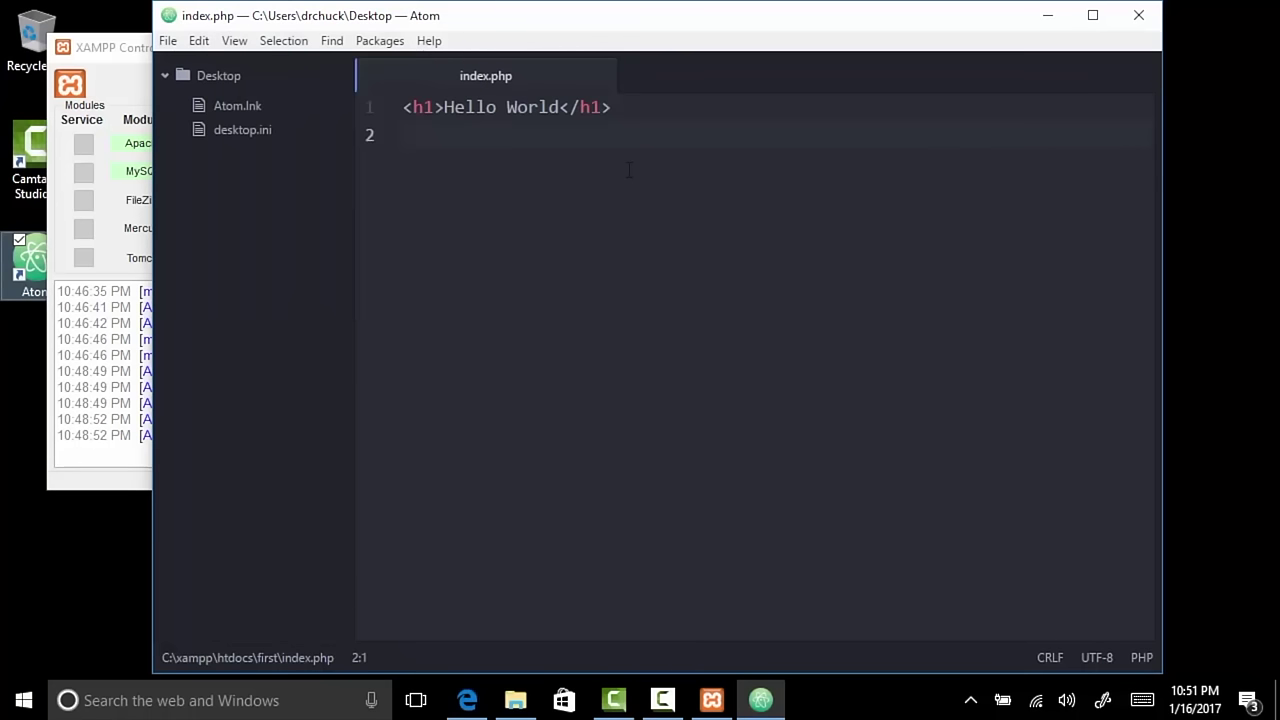
pyautogui.hotkey('ctrl', 'a')
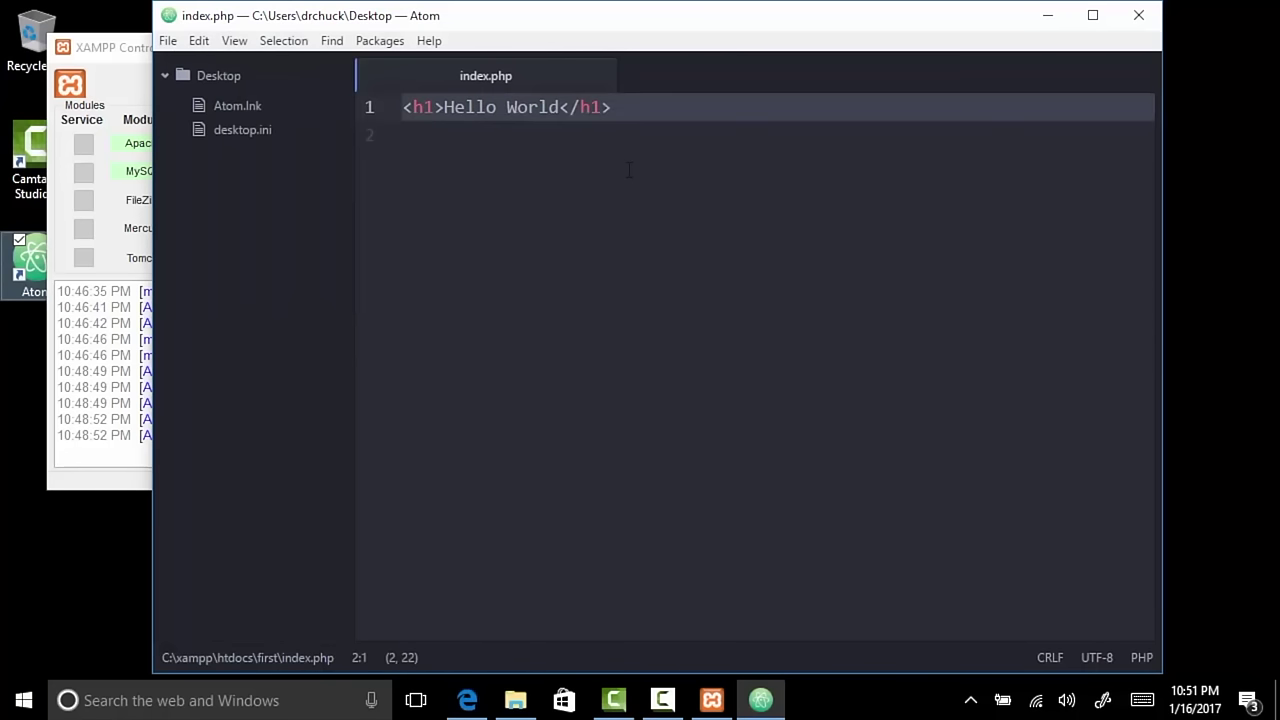
pyautogui.hotkey('ctrl', 'v')
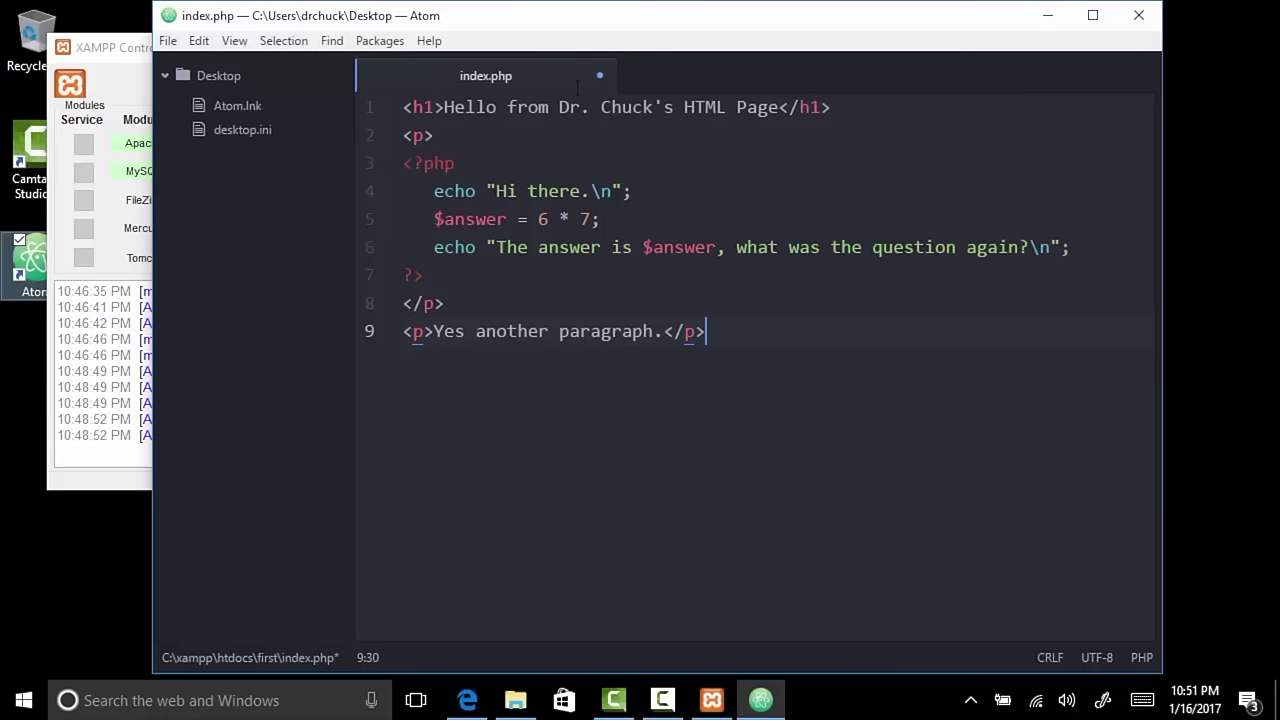
pyautogui.hotkey('ctrl', 's')
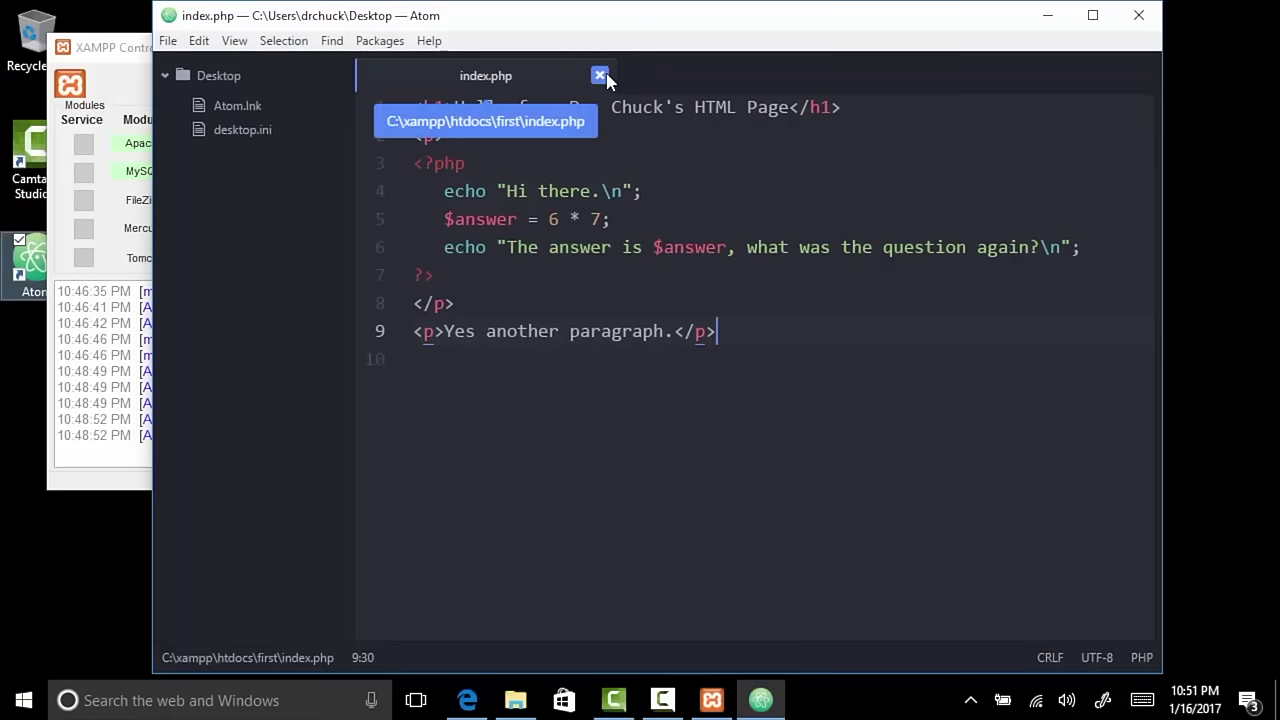
# Step: Switch to the Edge browser and reload localhost/first/index.php to test the updated page
pyautogui.click(474, 697)
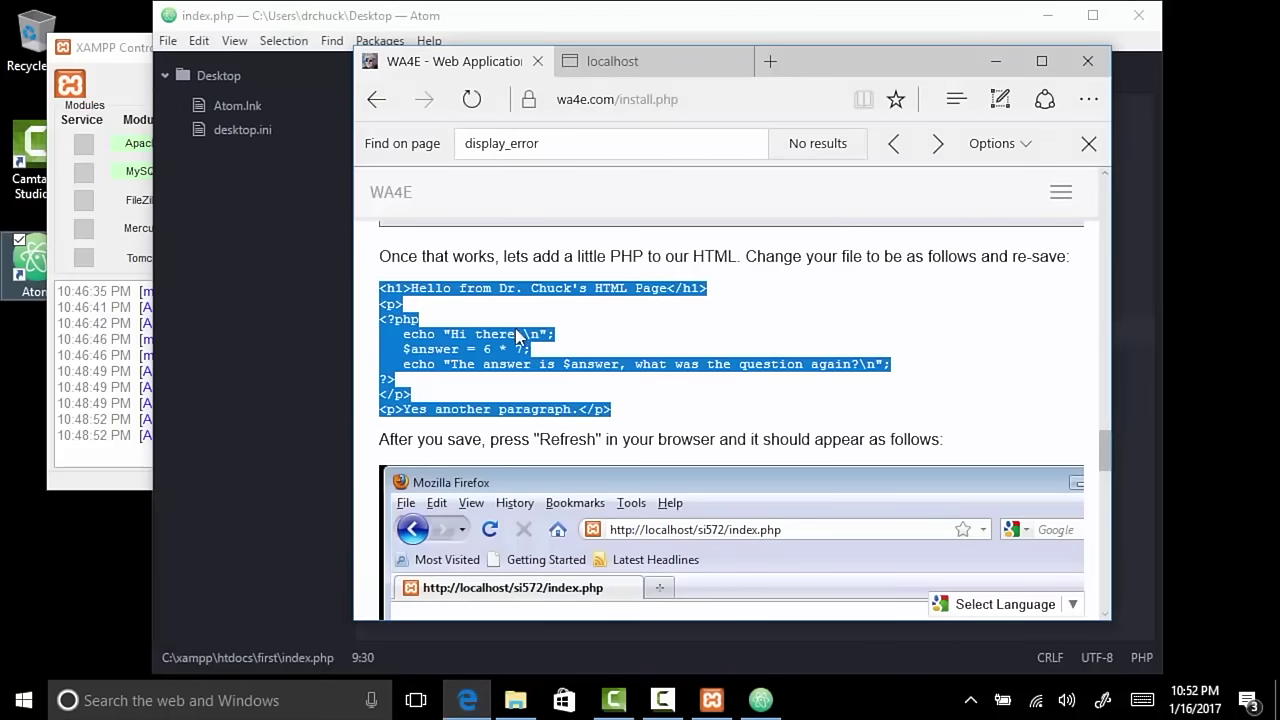
pyautogui.click(629, 66)
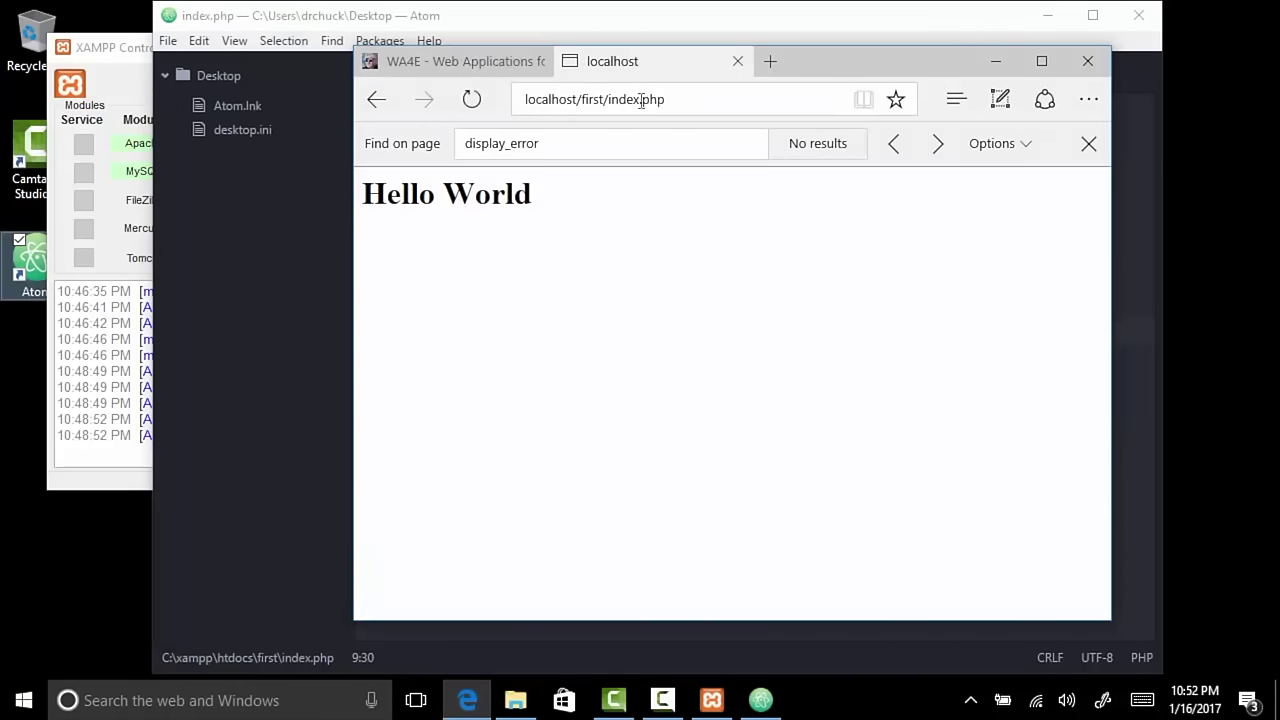
pyautogui.click(471, 100)
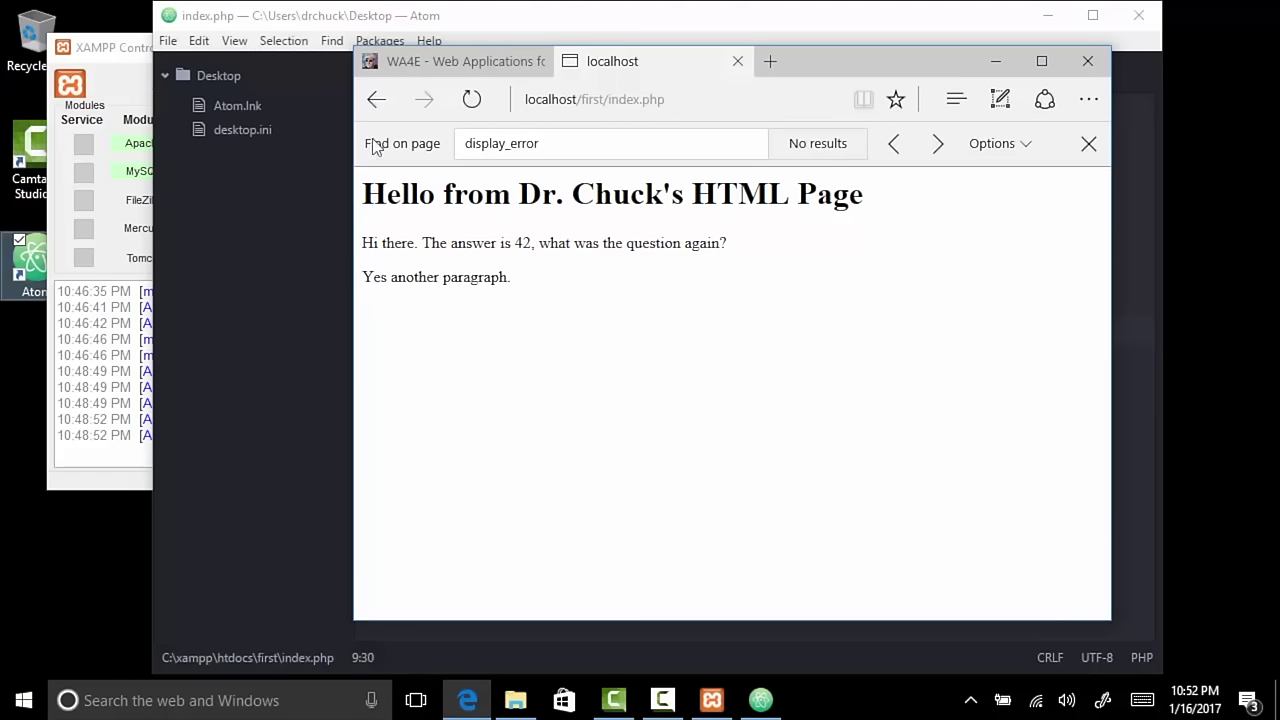
# Step: Return to the WA4E setup page and open the WA4E site's home page
pyautogui.click(449, 66)
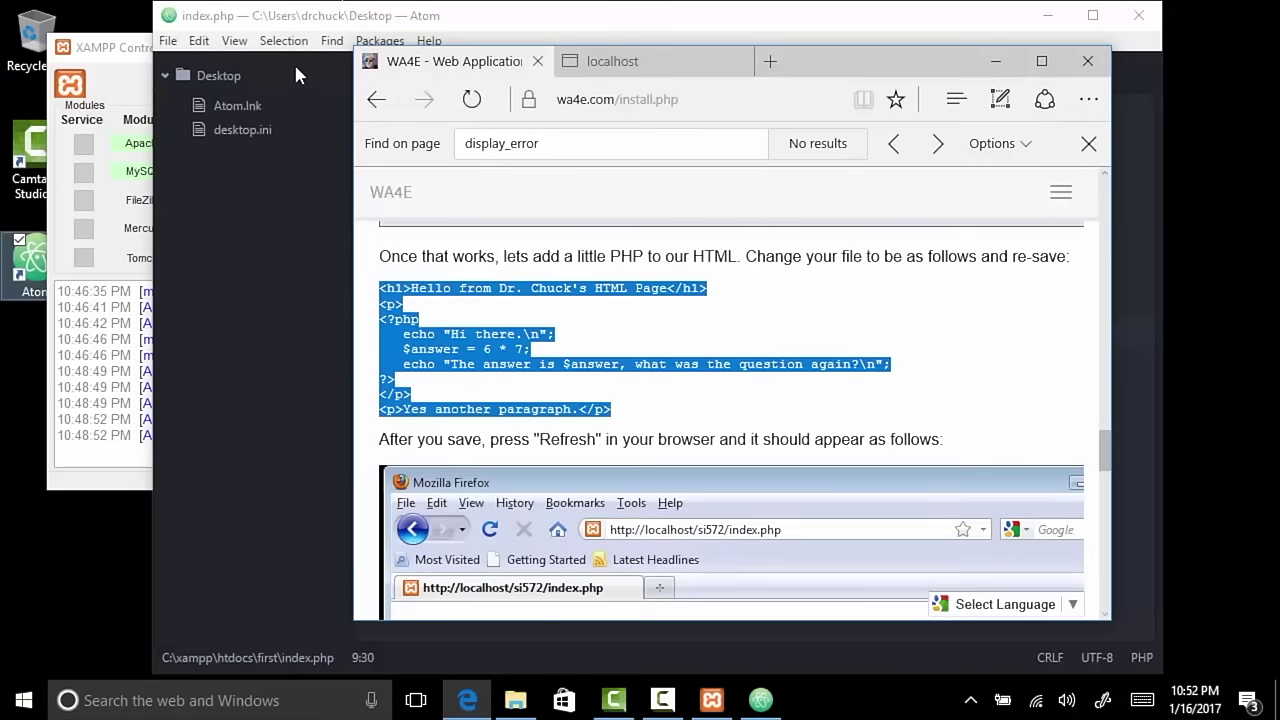
pyautogui.click(390, 192)
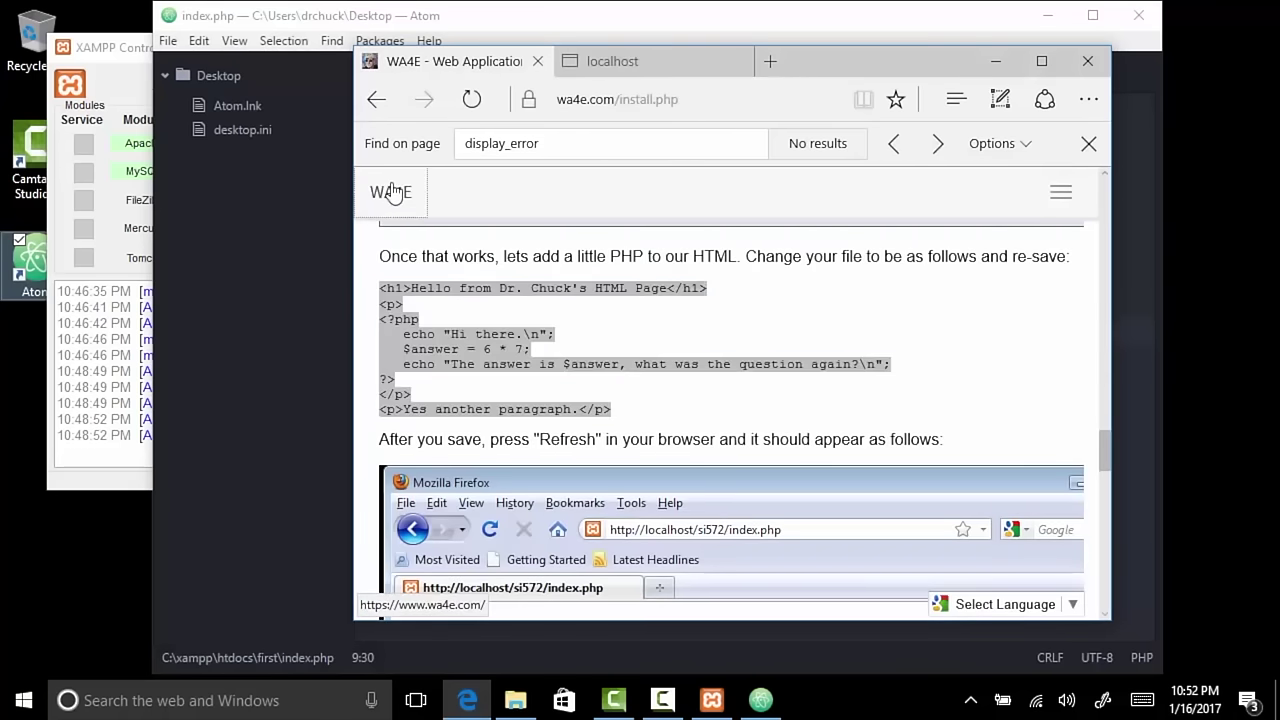